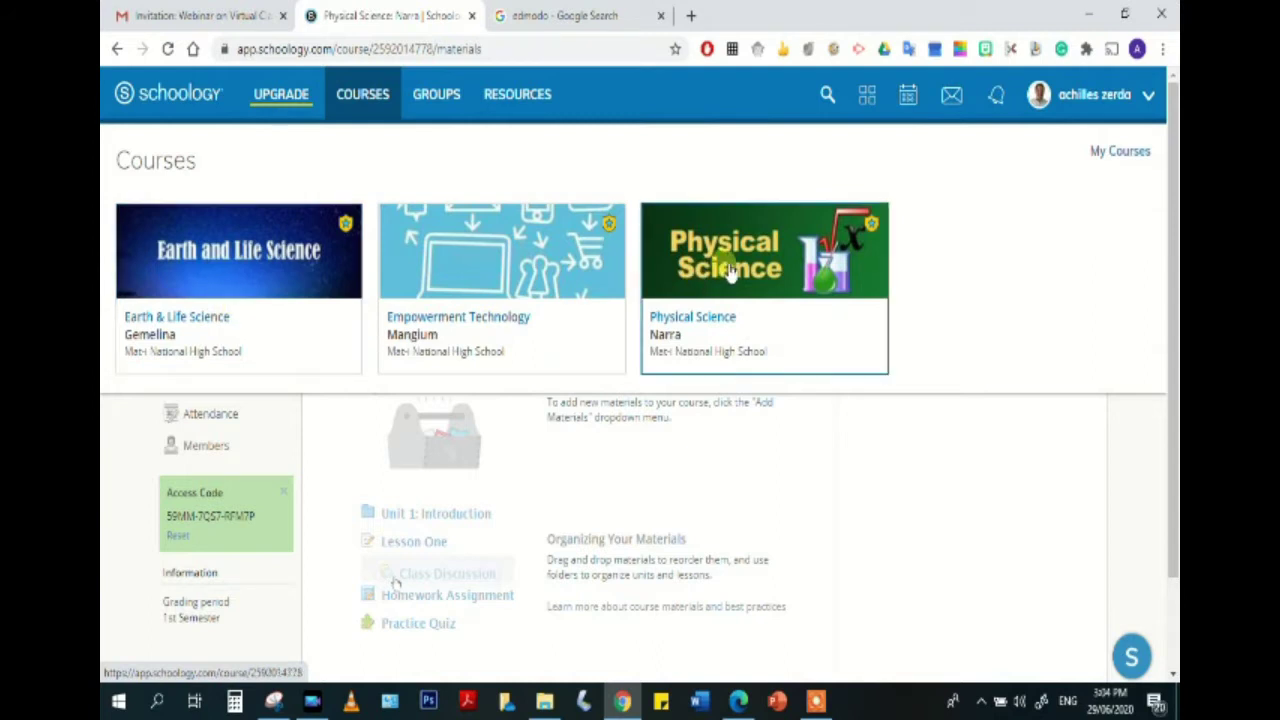
Open the Physical Science: Narra course homepage.
left_click(731, 275)
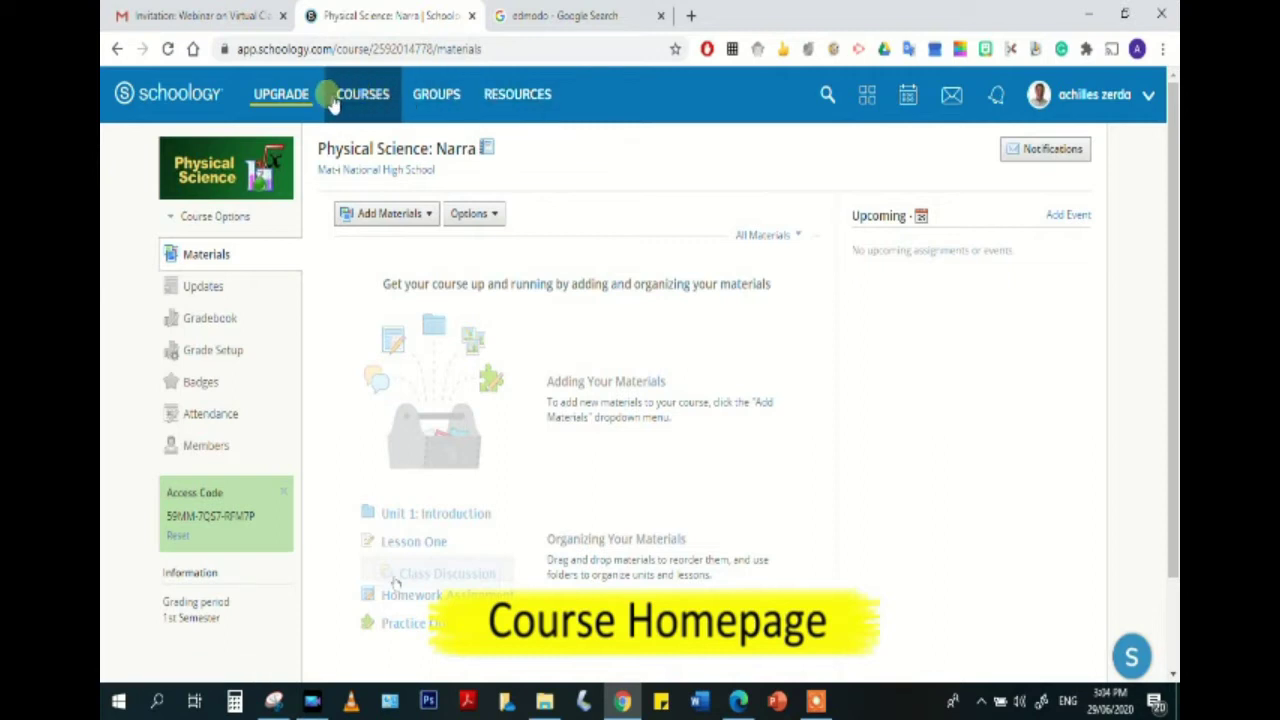
mouse_move(225, 175)
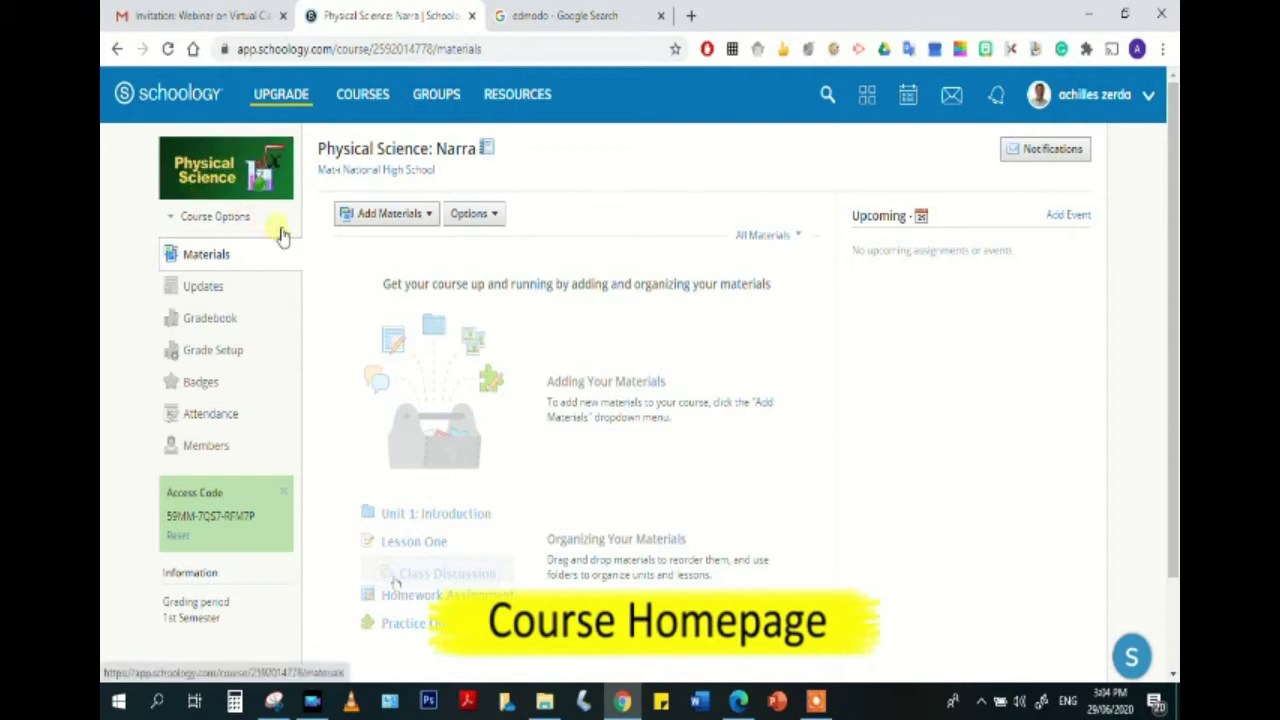
mouse_move(190, 188)
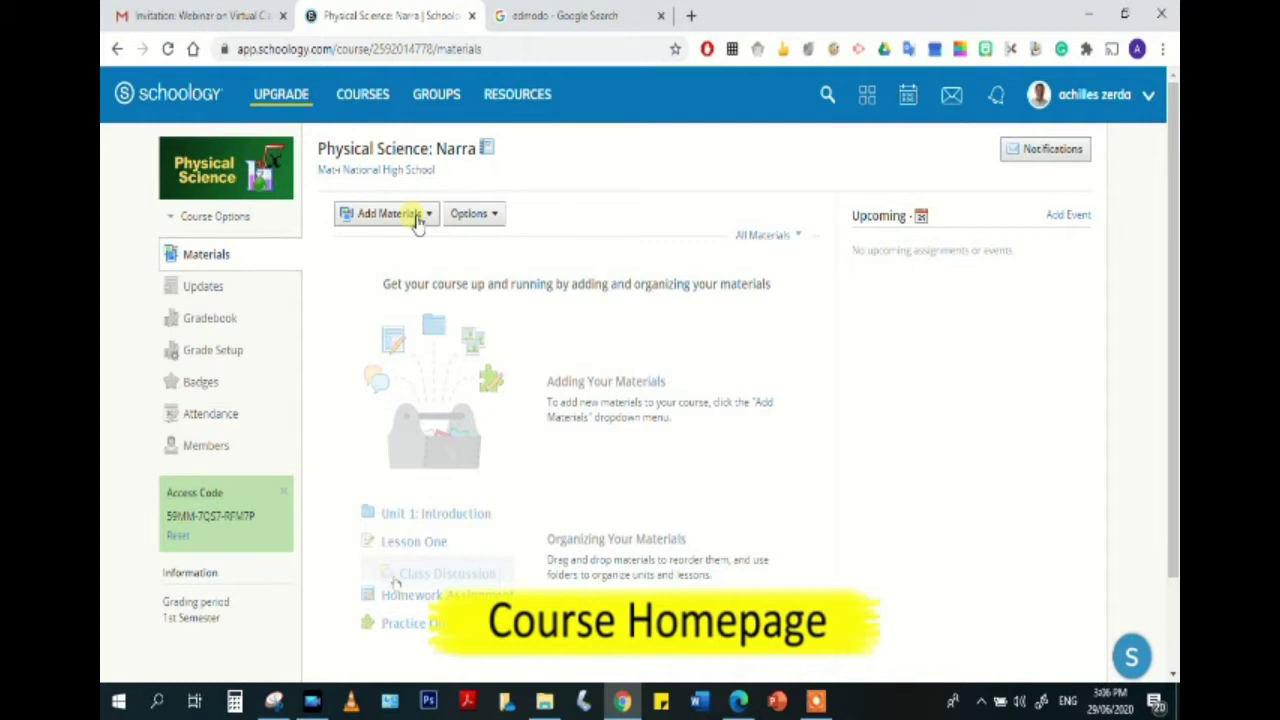
Examine the course's extra options and its email notification settings, leaving the settings unsaved.
left_click(497, 220)
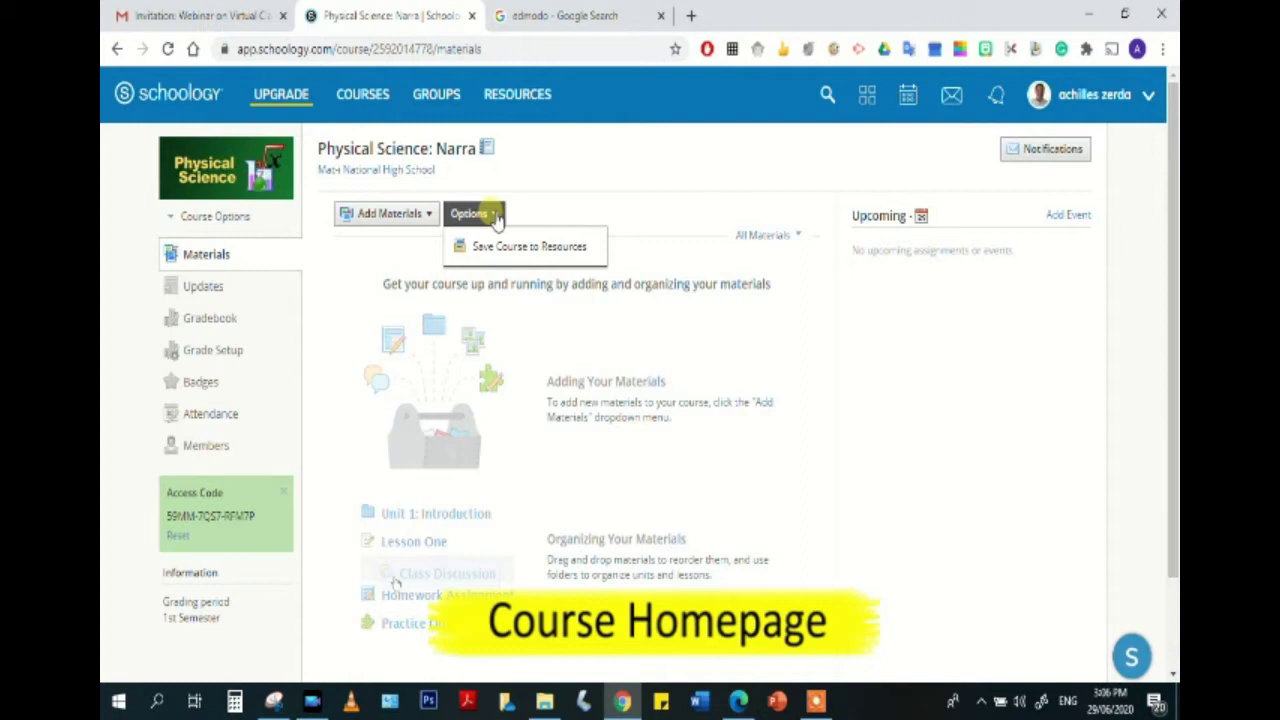
left_click(512, 97)
left_click(597, 341)
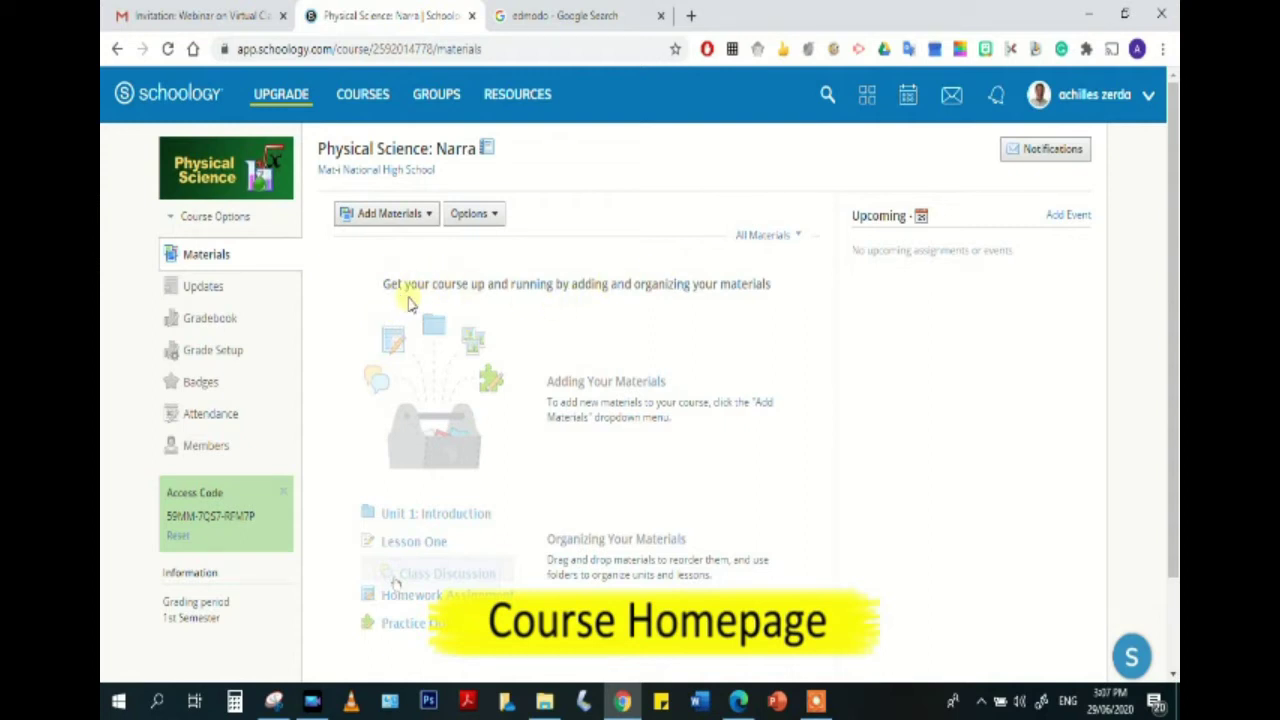
left_click(1156, 550)
left_click(1044, 152)
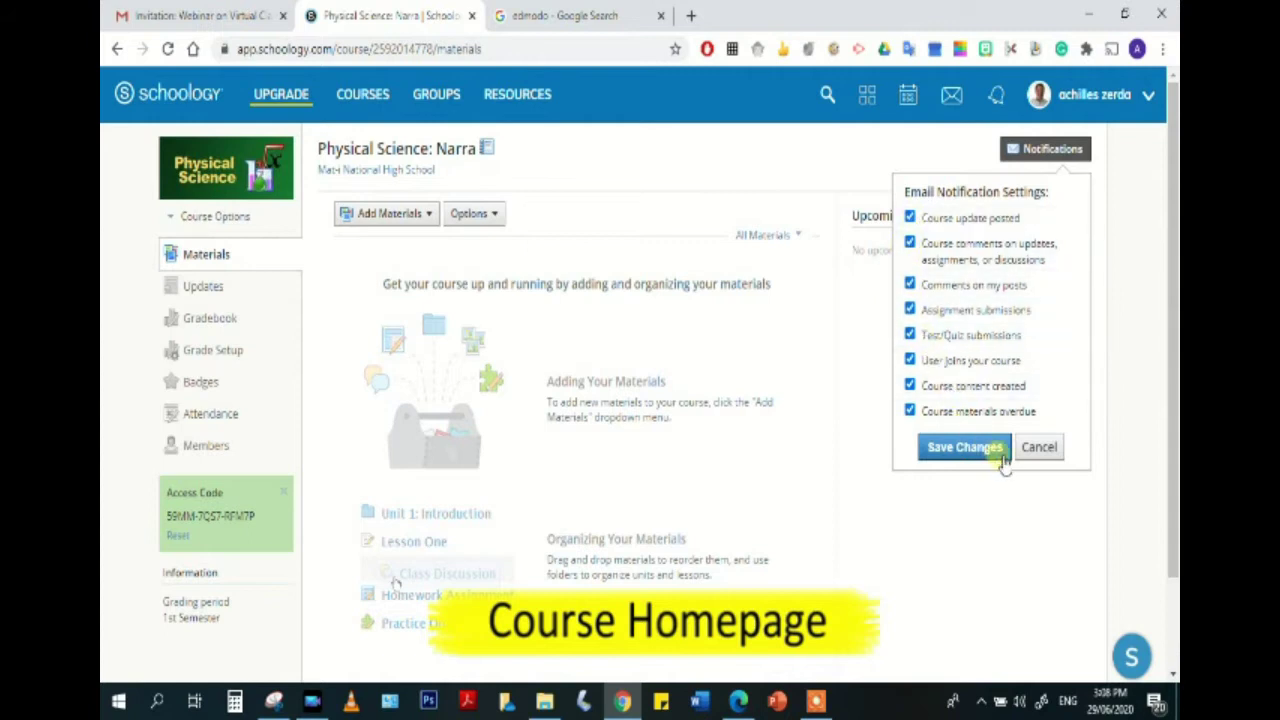
left_click(1038, 450)
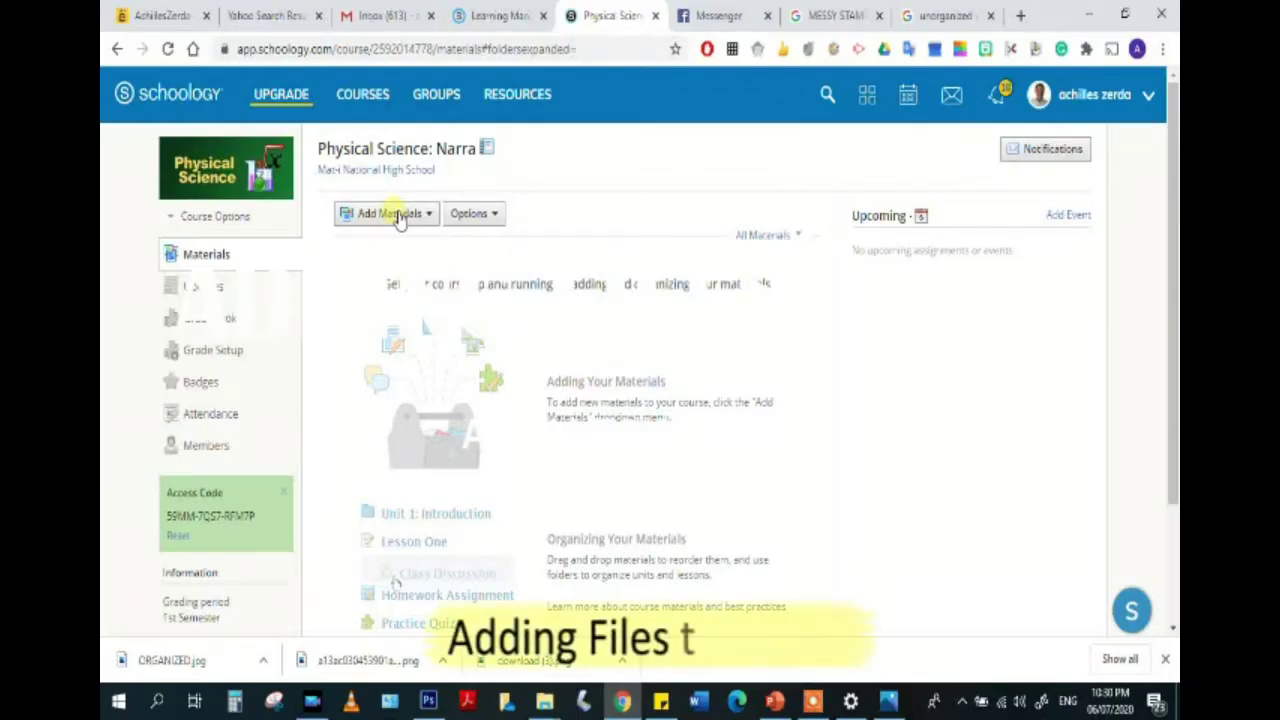
Start a new file material in the course and attach all six files from the Add Files folder.
left_click(396, 215)
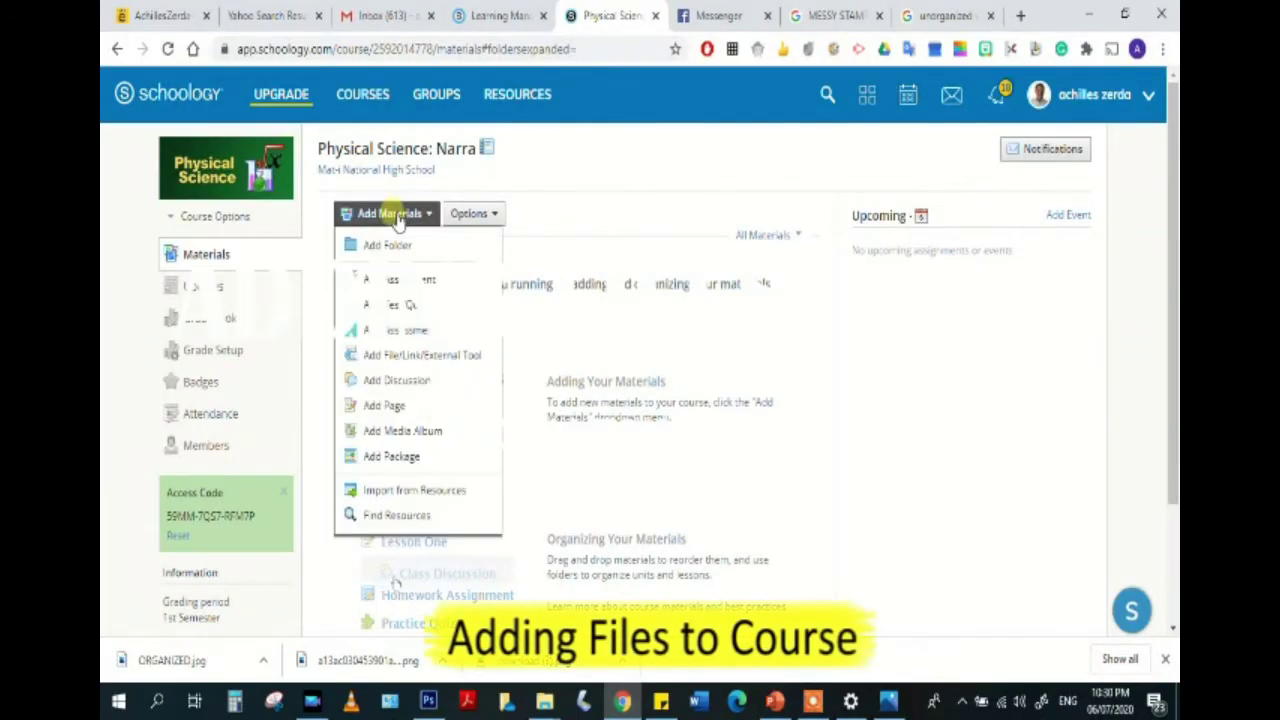
left_click(400, 356)
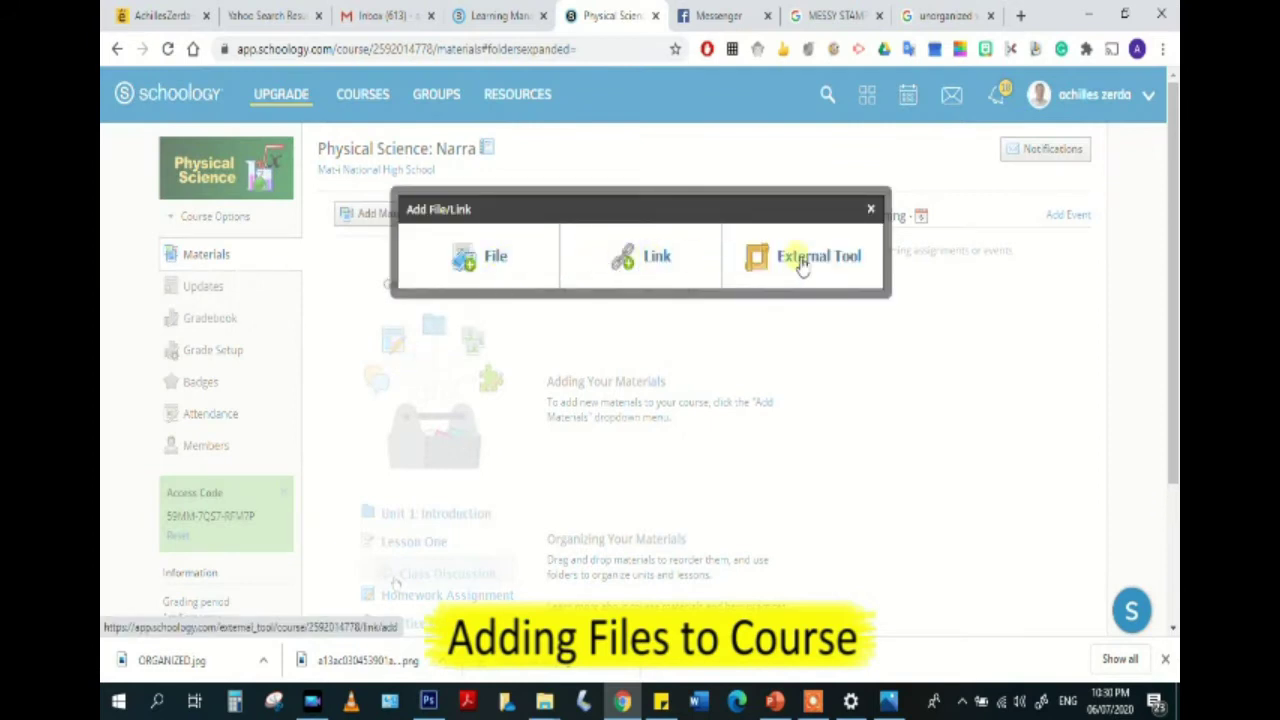
left_click(493, 260)
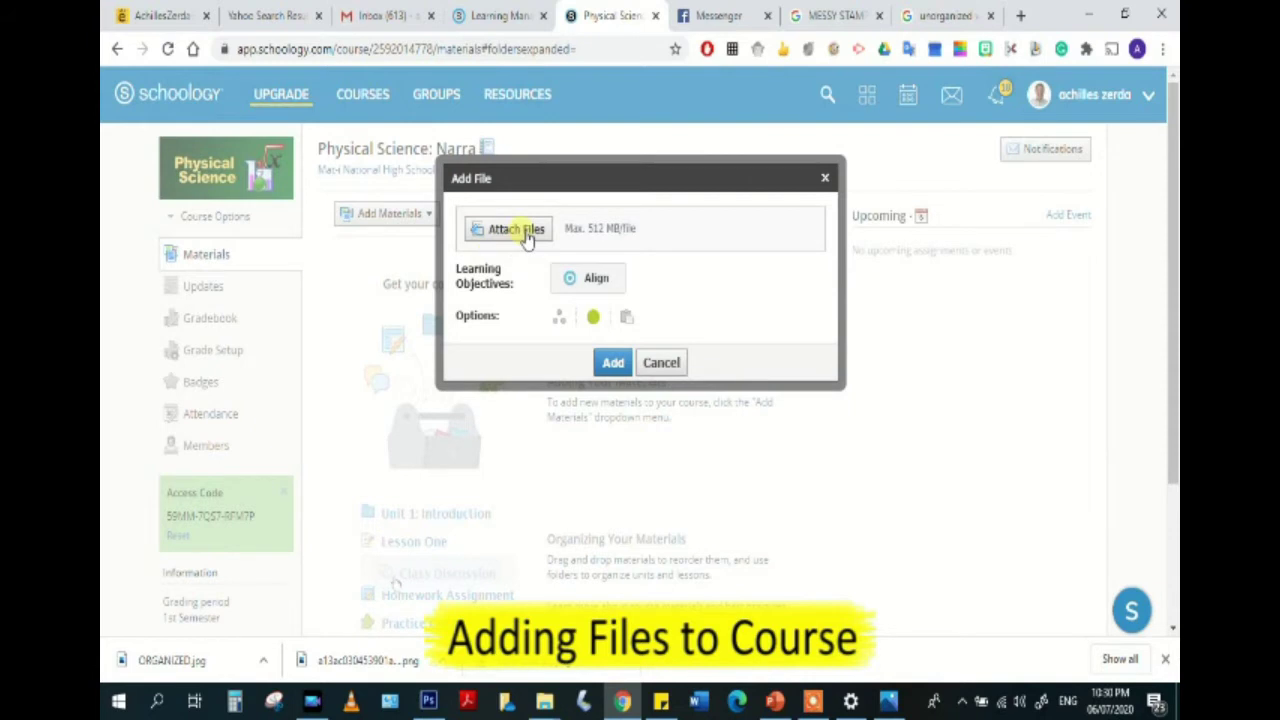
left_click(527, 240)
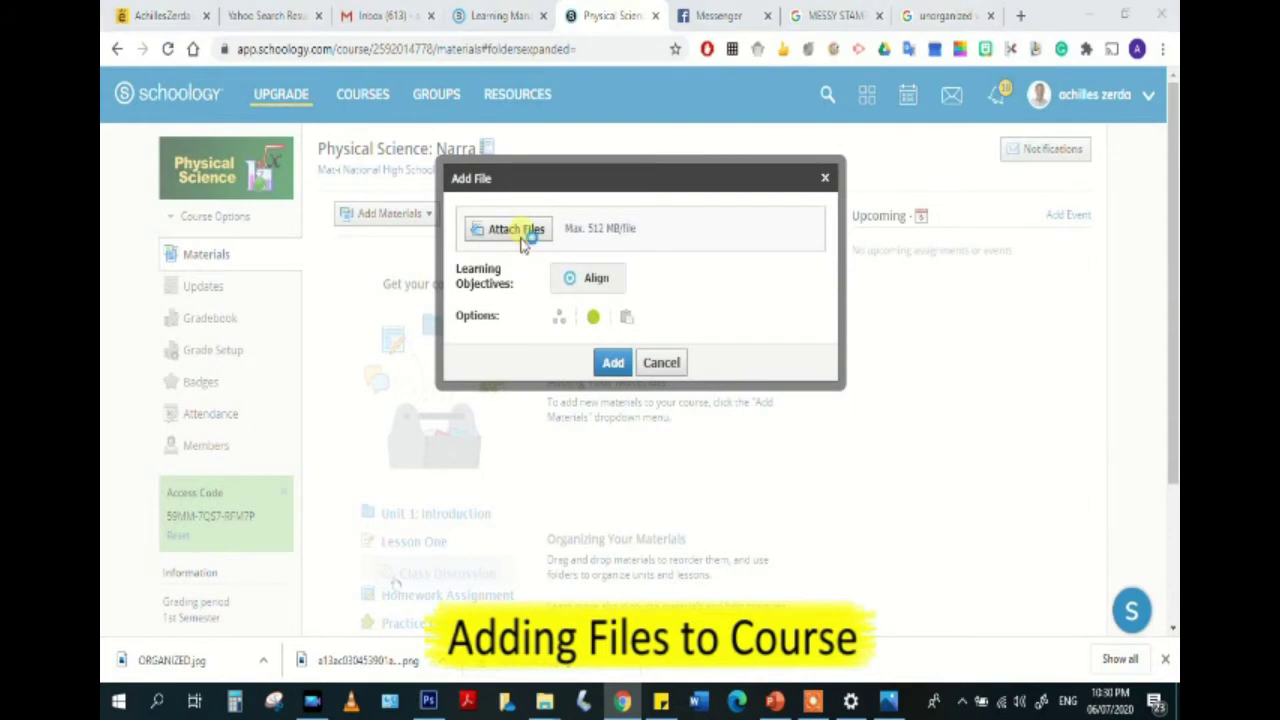
left_click_drag(945, 298, 436, 155)
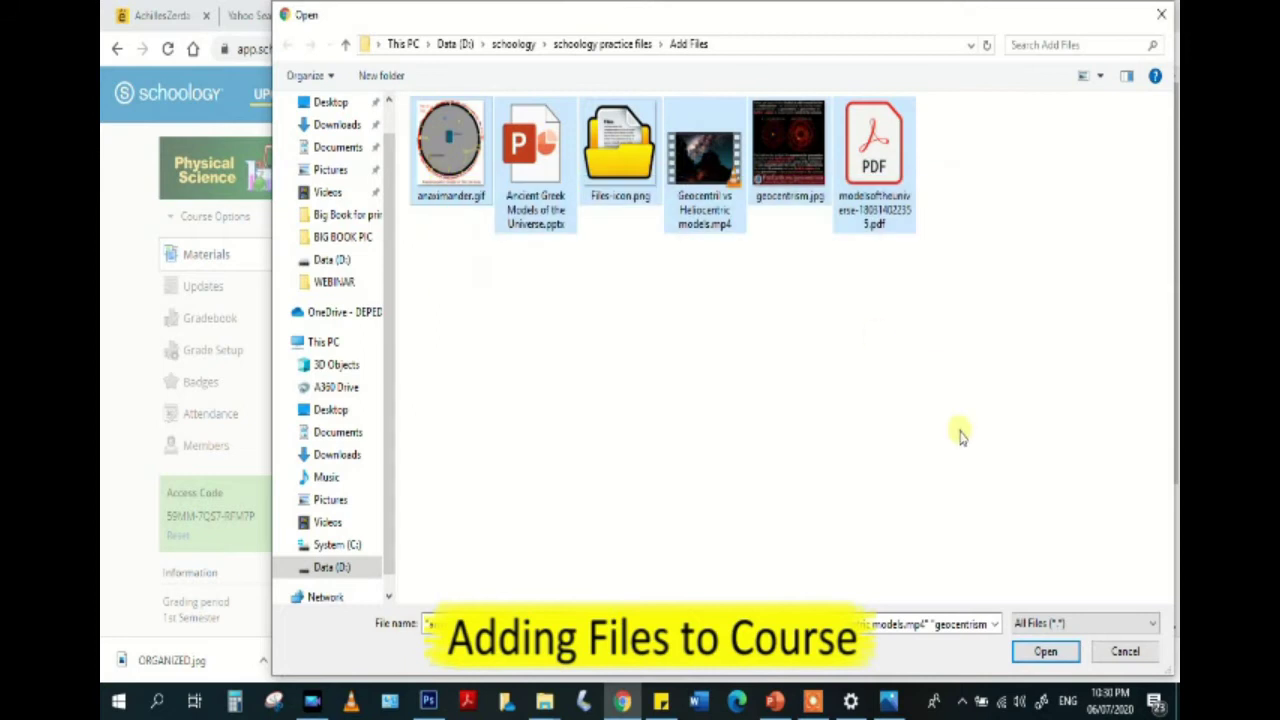
left_click(1045, 651)
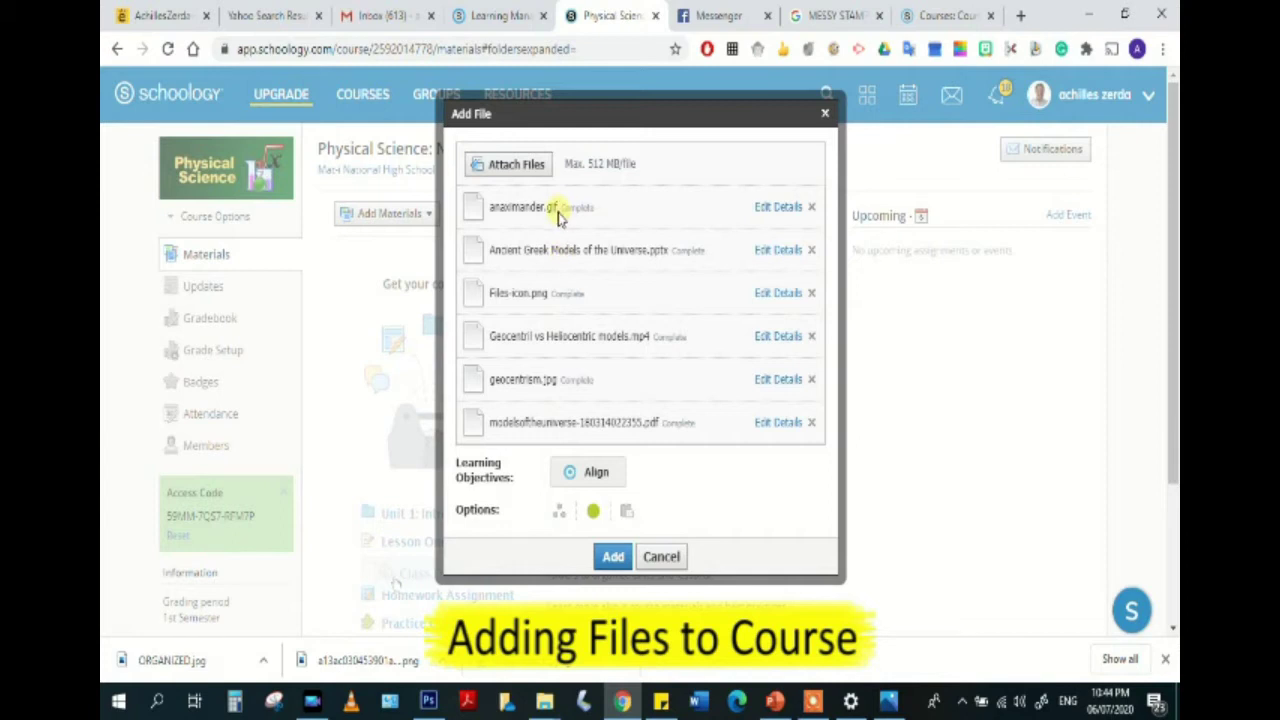
Turn on individual assignment for the attached files and assign them to the two students whose names start with "c" and "a".
left_click(560, 514)
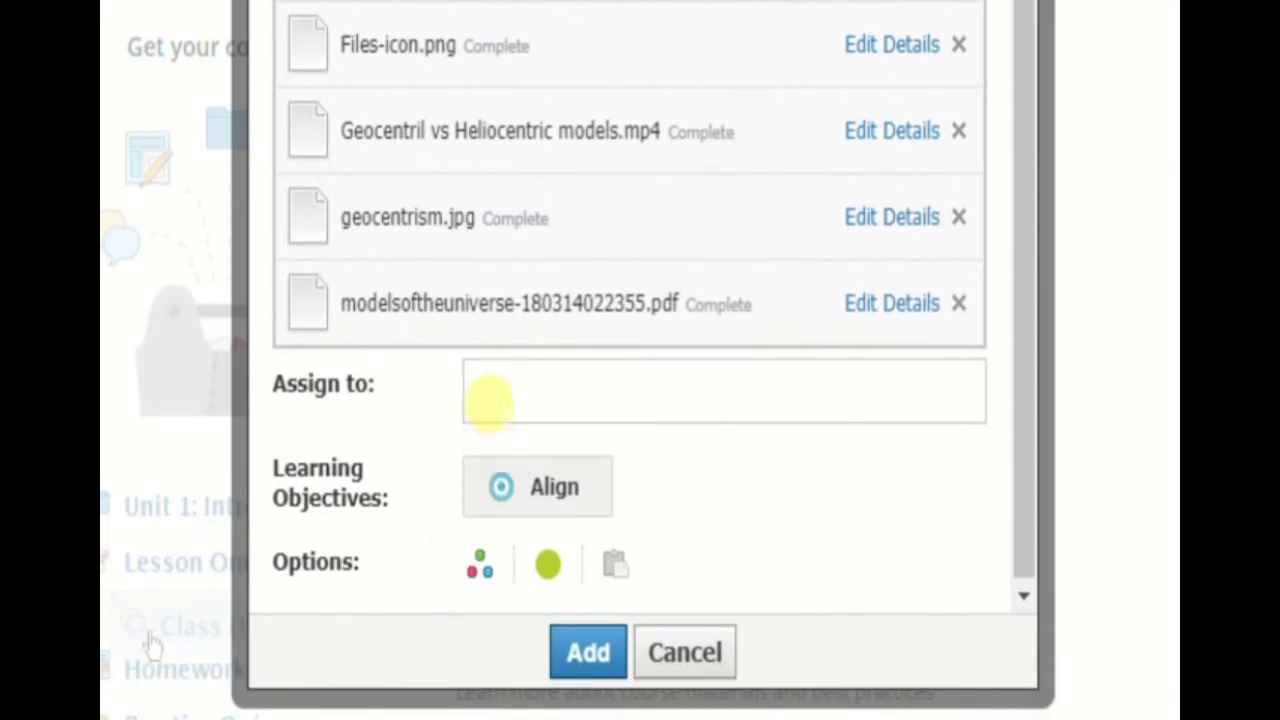
left_click(489, 399)
type("c")
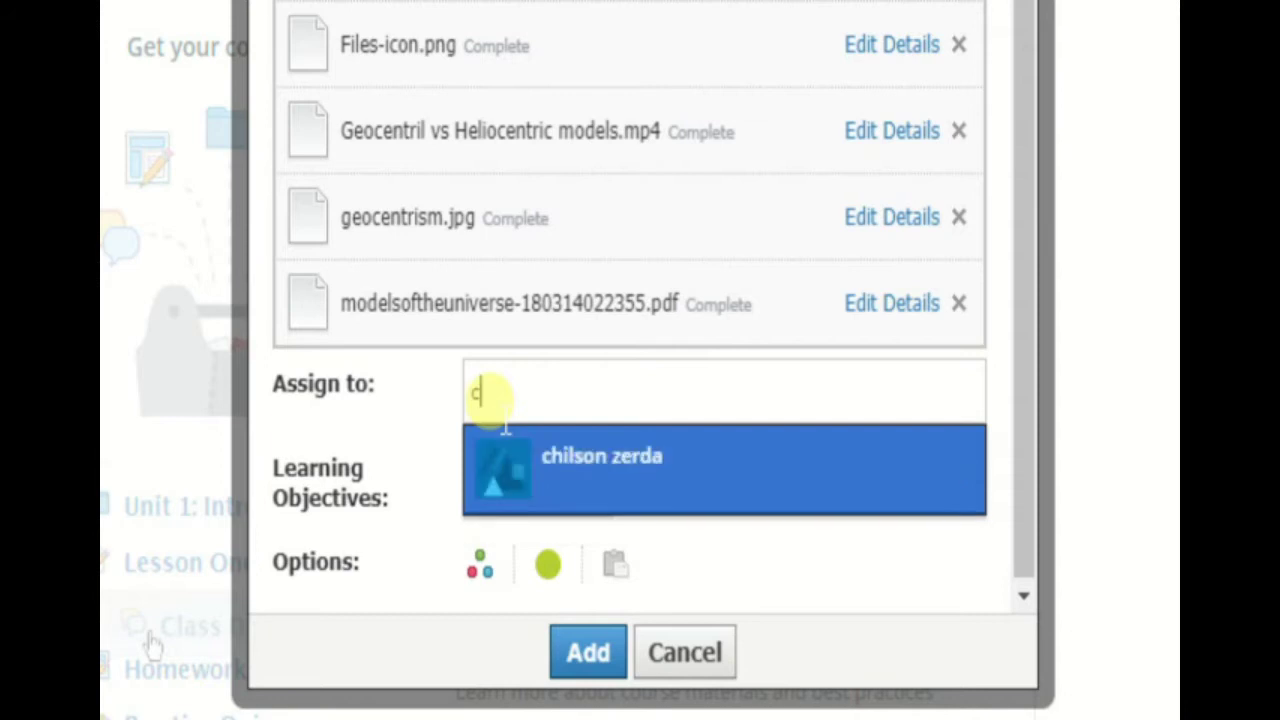
left_click(568, 455)
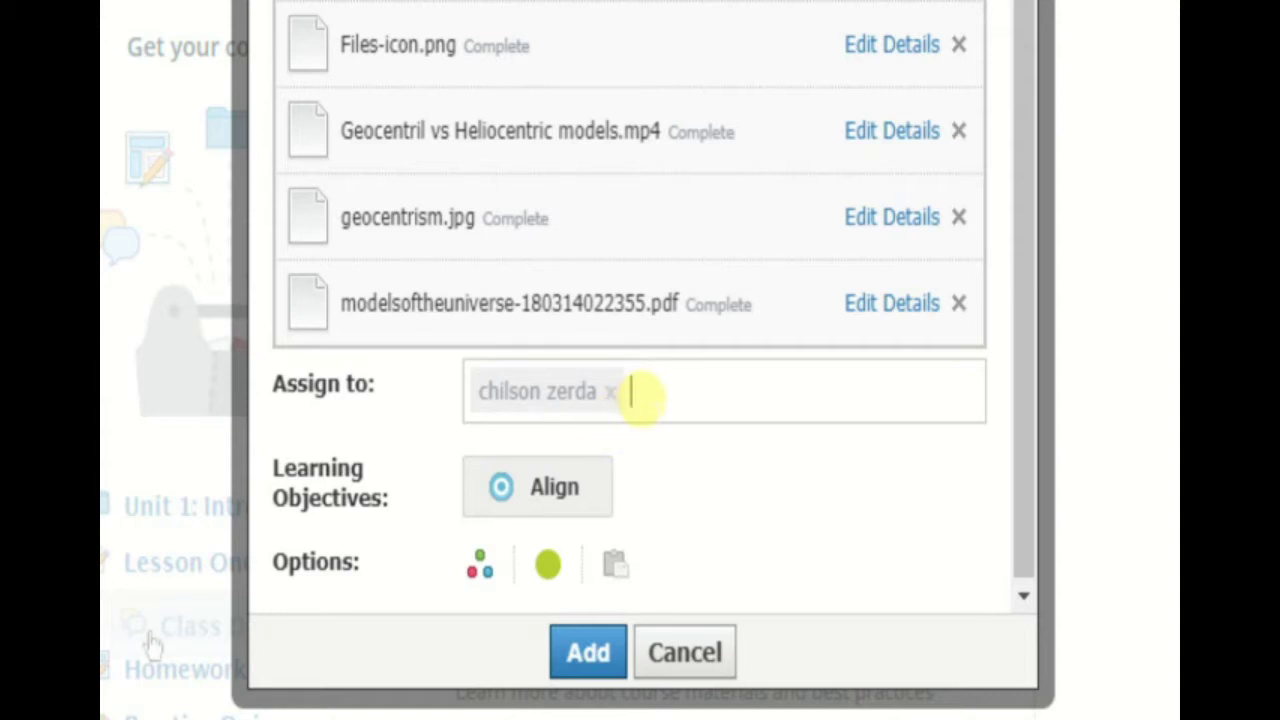
type("a")
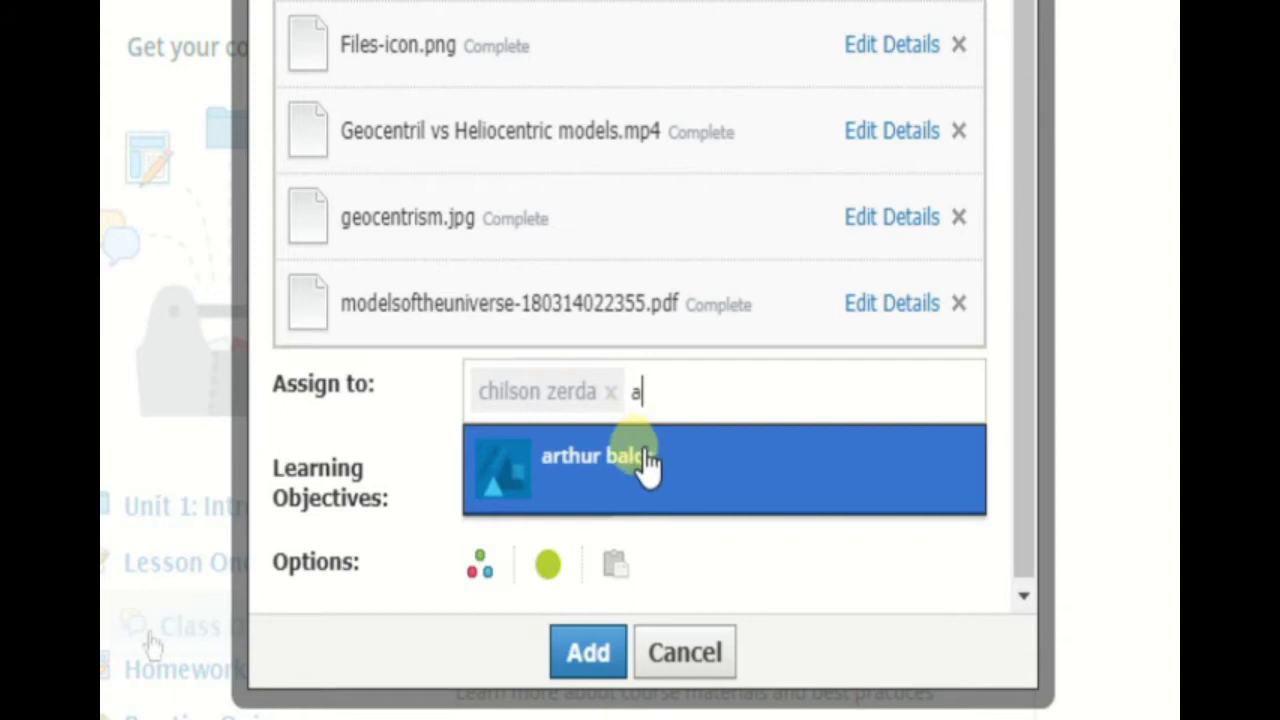
left_click(645, 460)
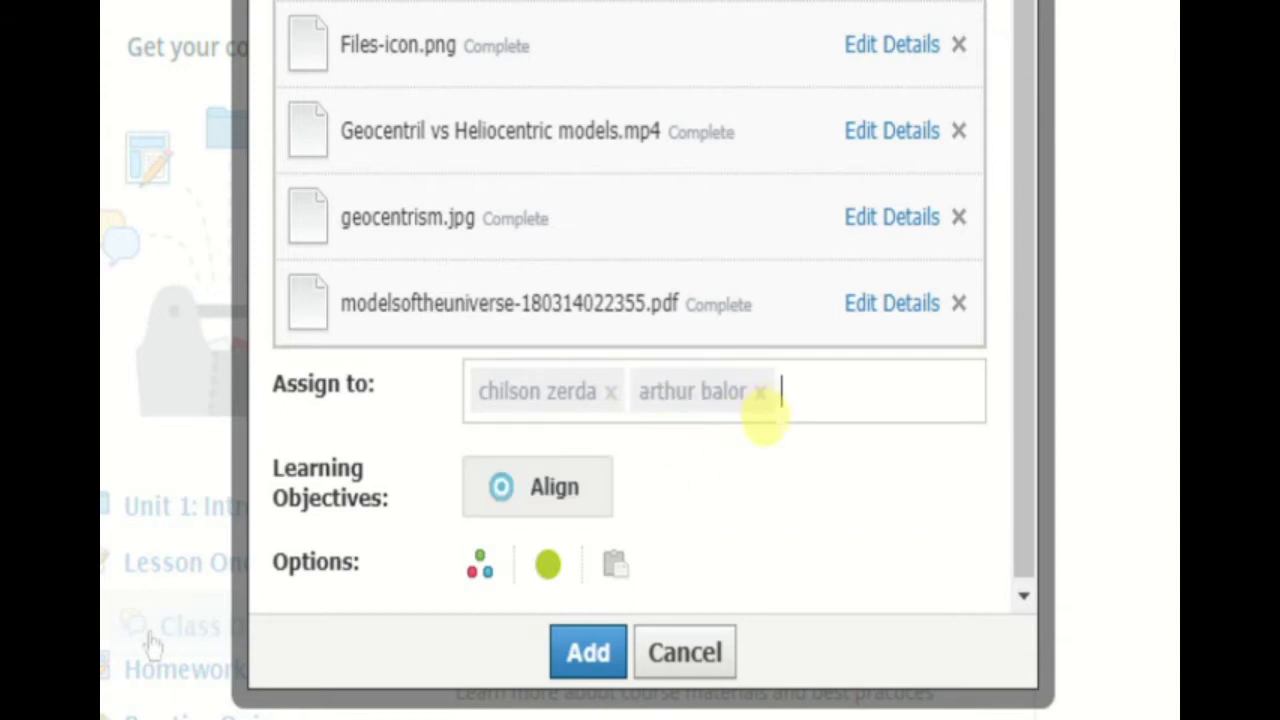
Mark the files as unpublished and add them to this course with a copy to the Empowerment Technology course.
left_click(550, 567)
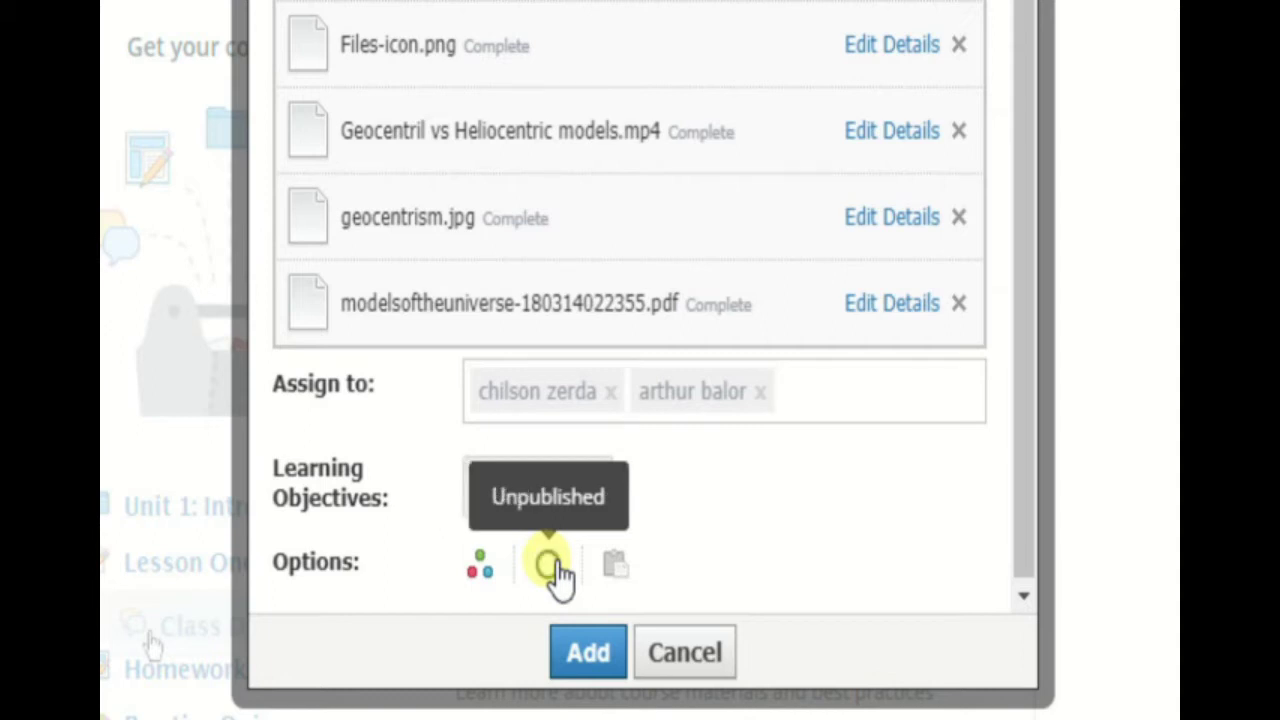
left_click(612, 564)
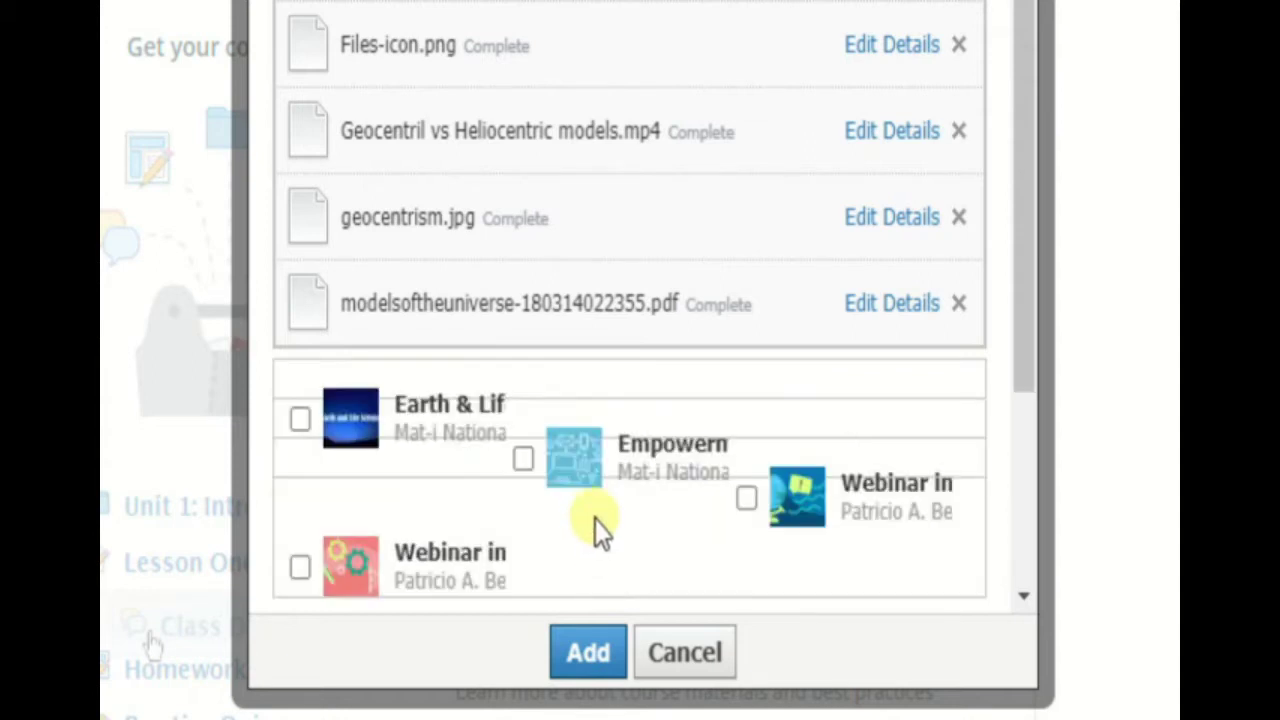
left_click(522, 460)
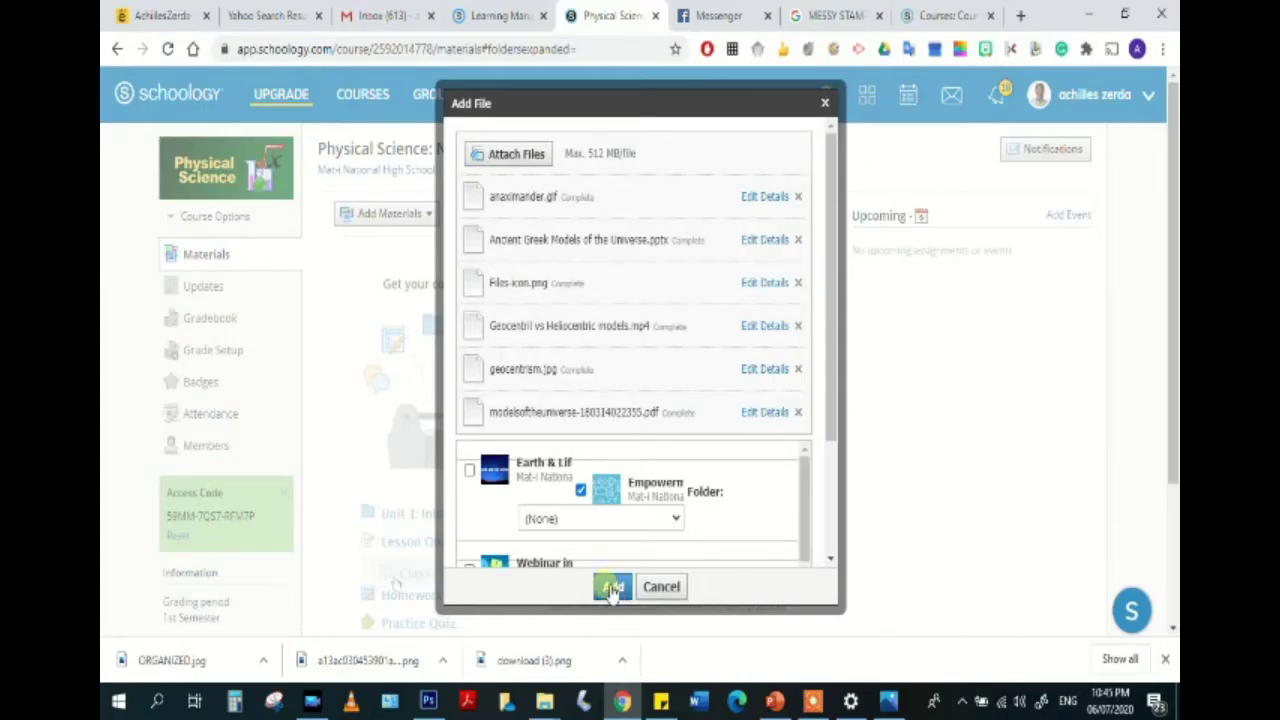
left_click(612, 588)
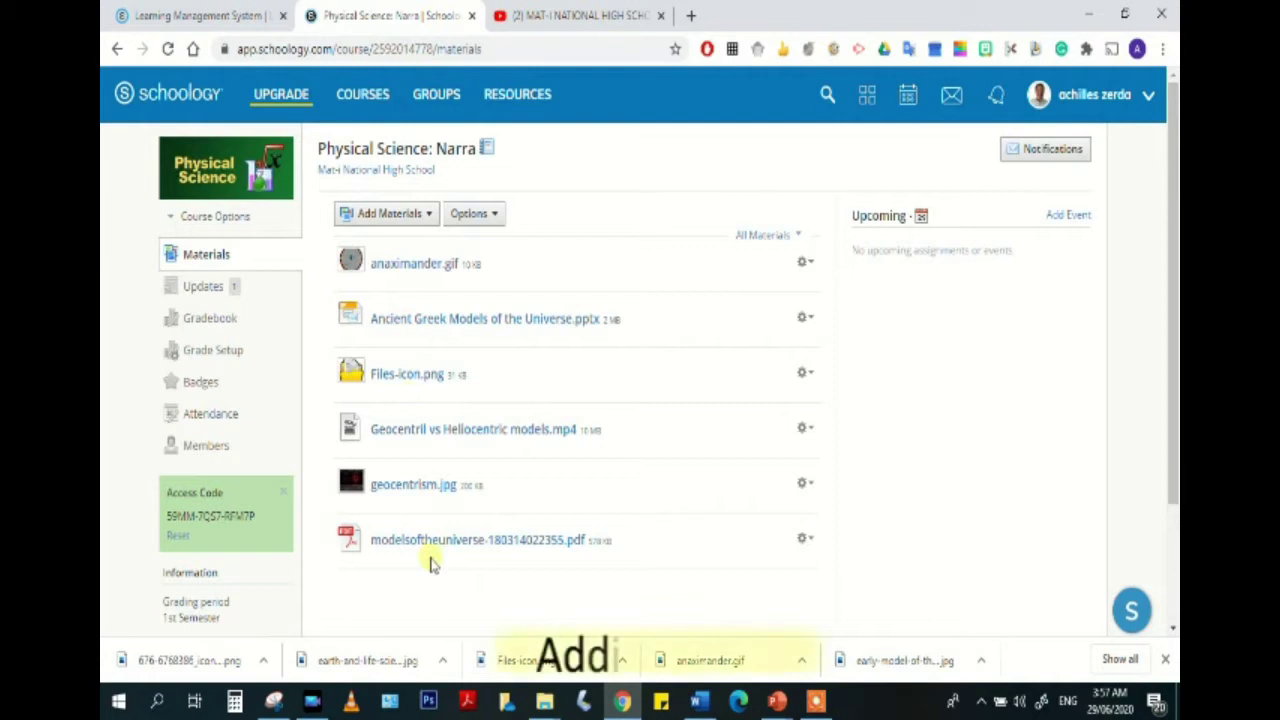
Start adding a new link material to the Physical Science course.
mouse_move(448, 300)
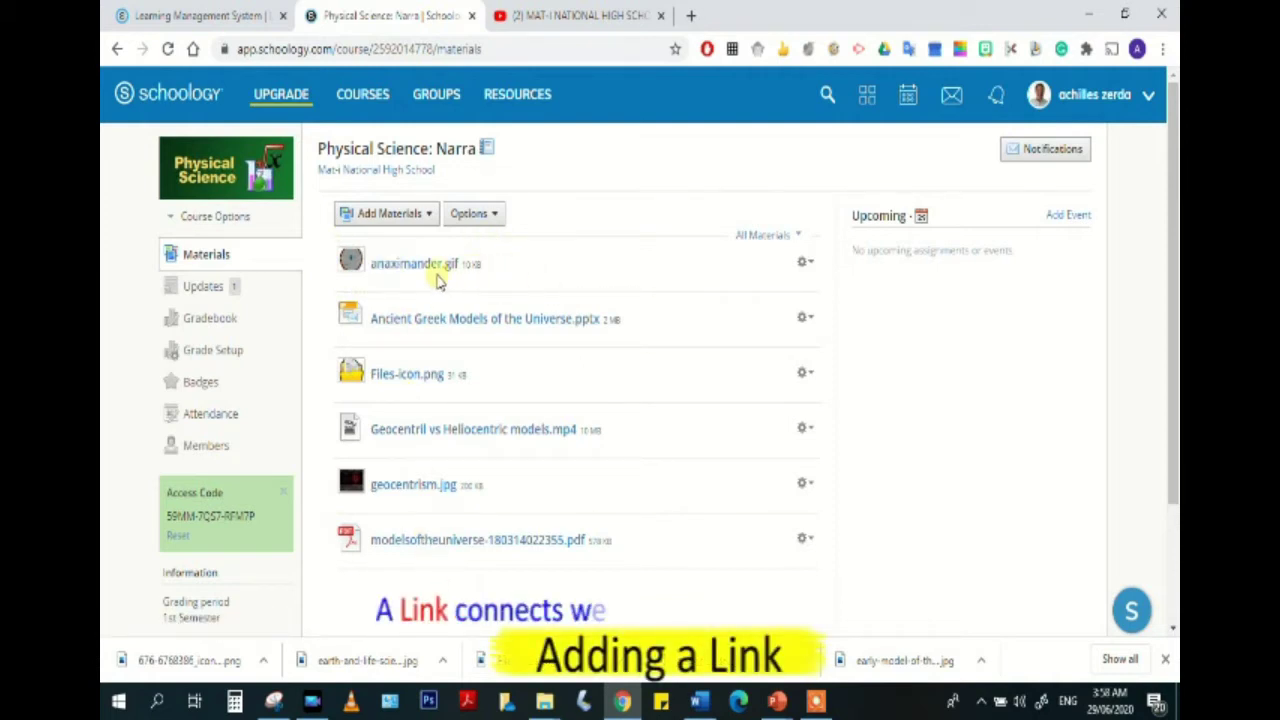
left_click(410, 219)
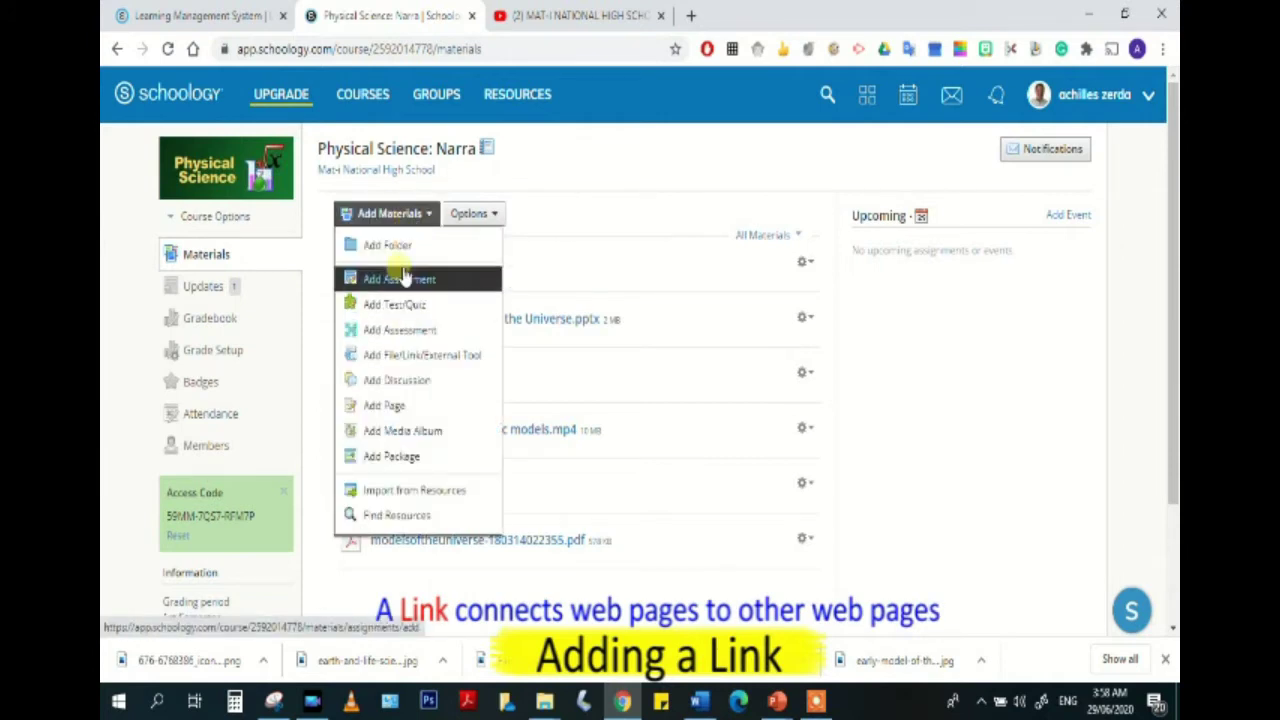
left_click(428, 356)
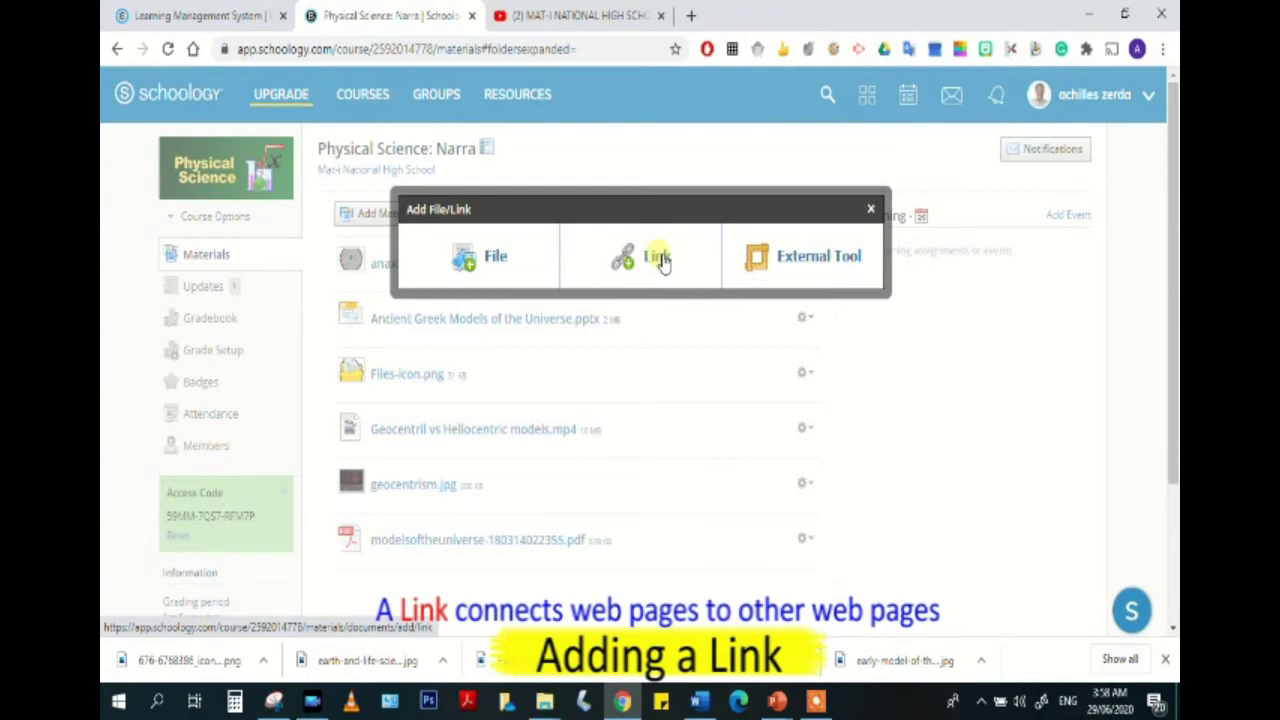
left_click(660, 258)
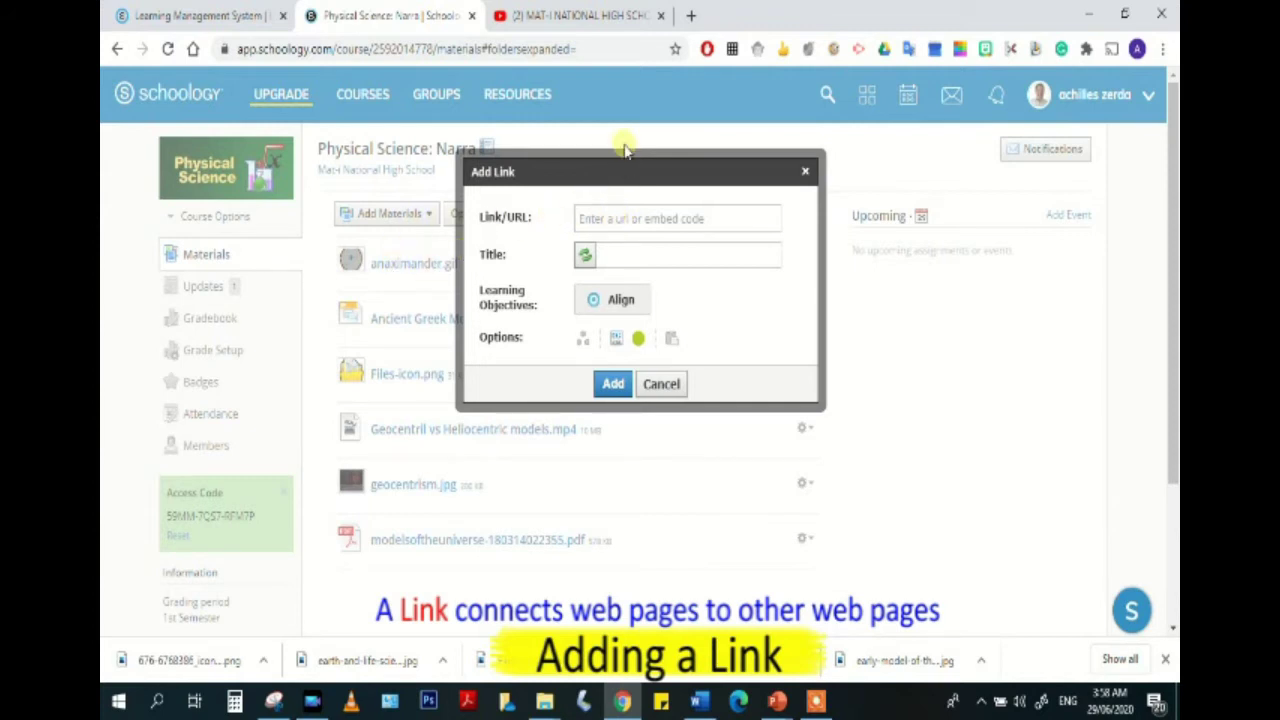
Switch to YouTube and search for "early models of the universe".
left_click(558, 16)
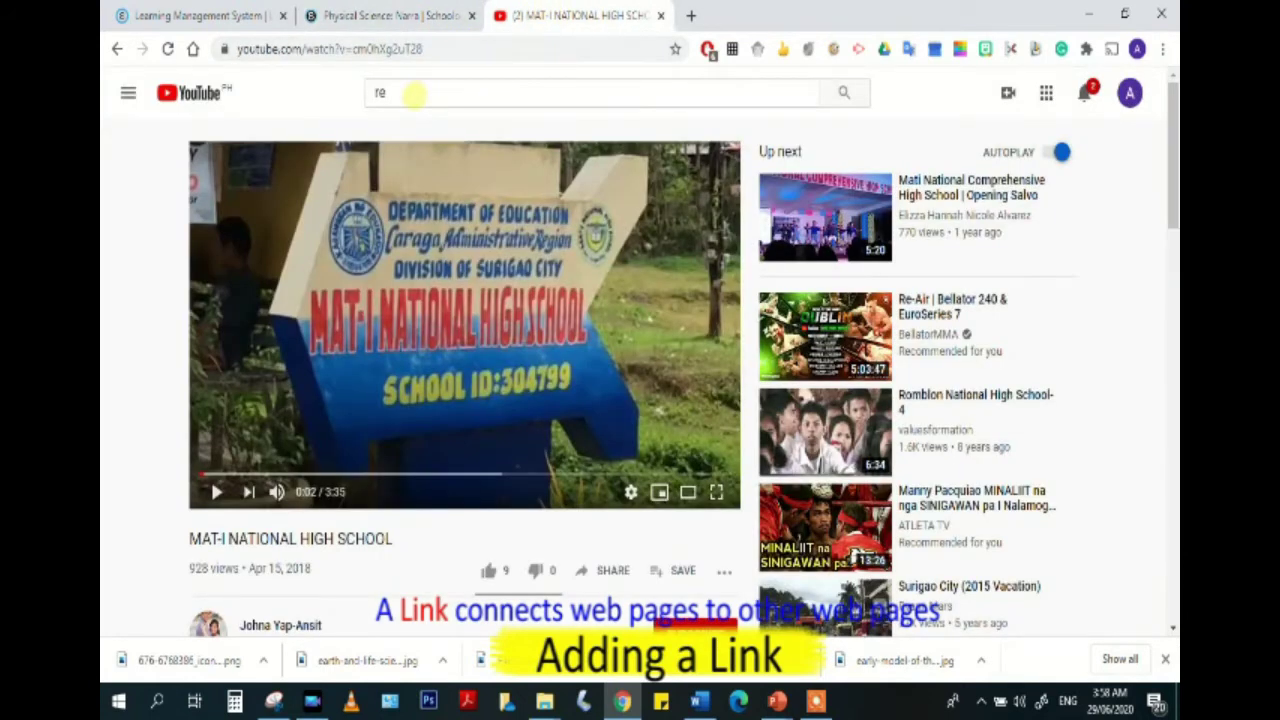
double_click(400, 92)
type("early mo")
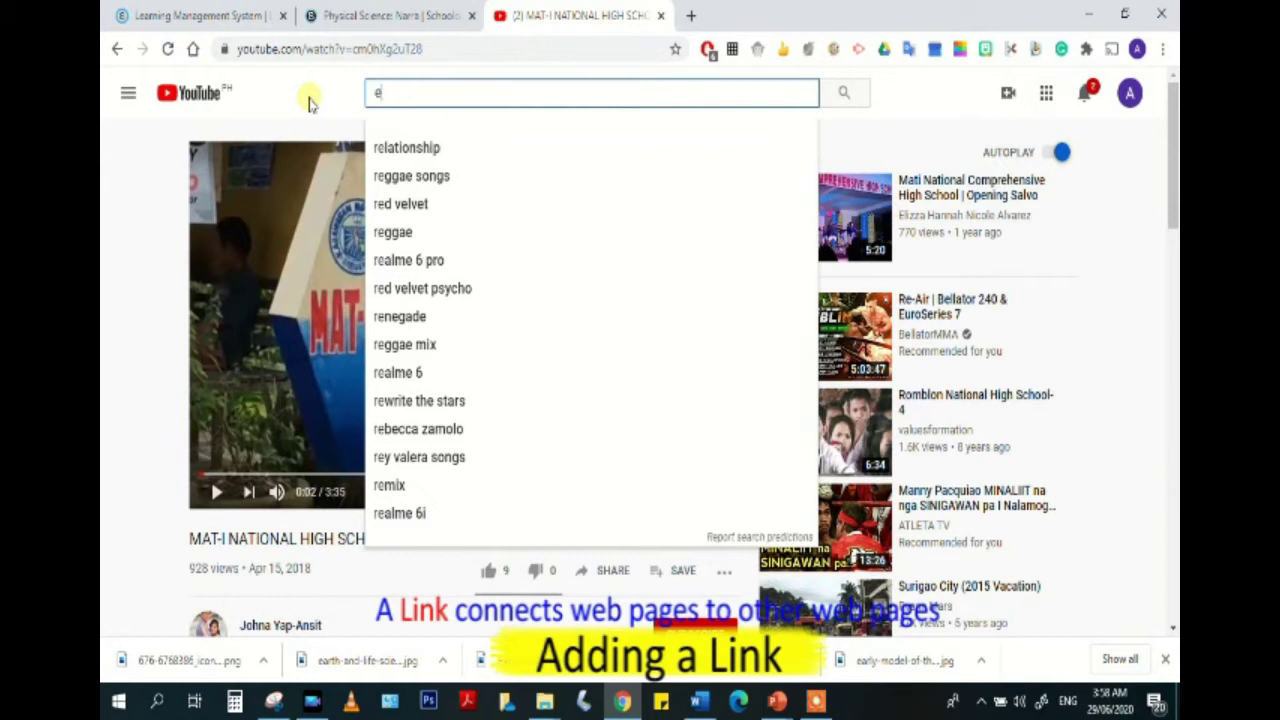
type("dels")
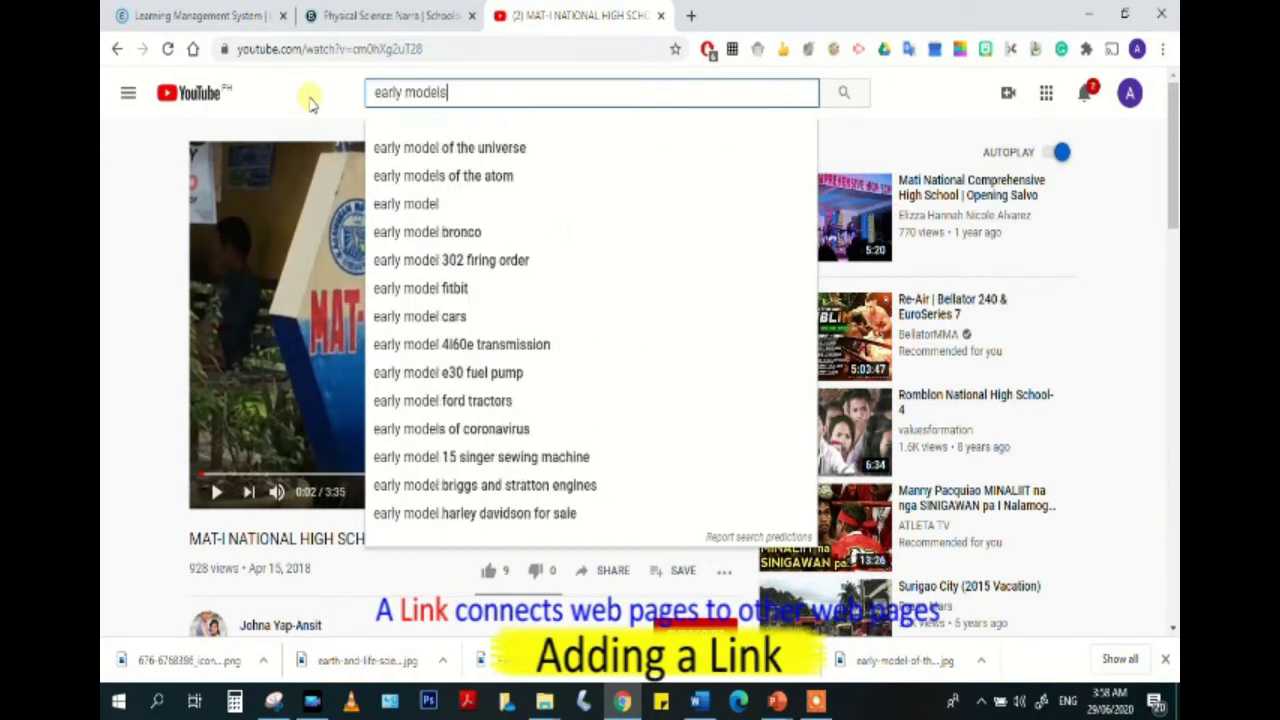
type(" of the universe")
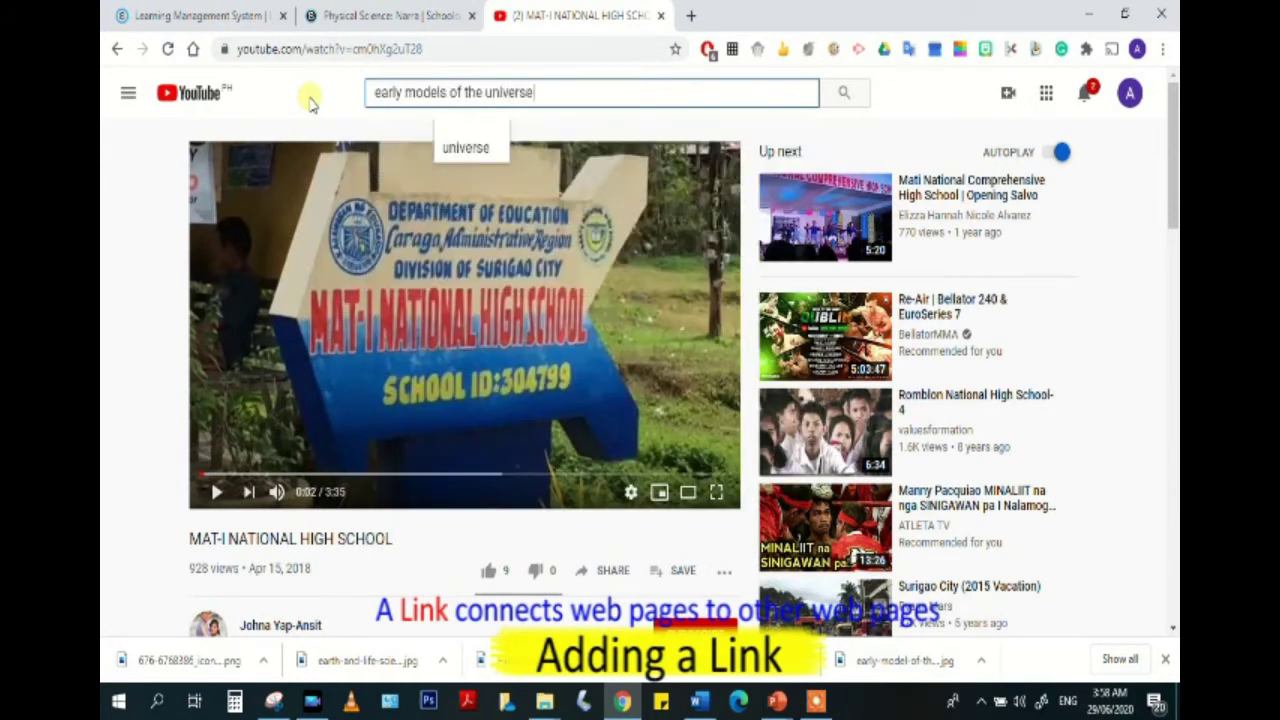
key("Return")
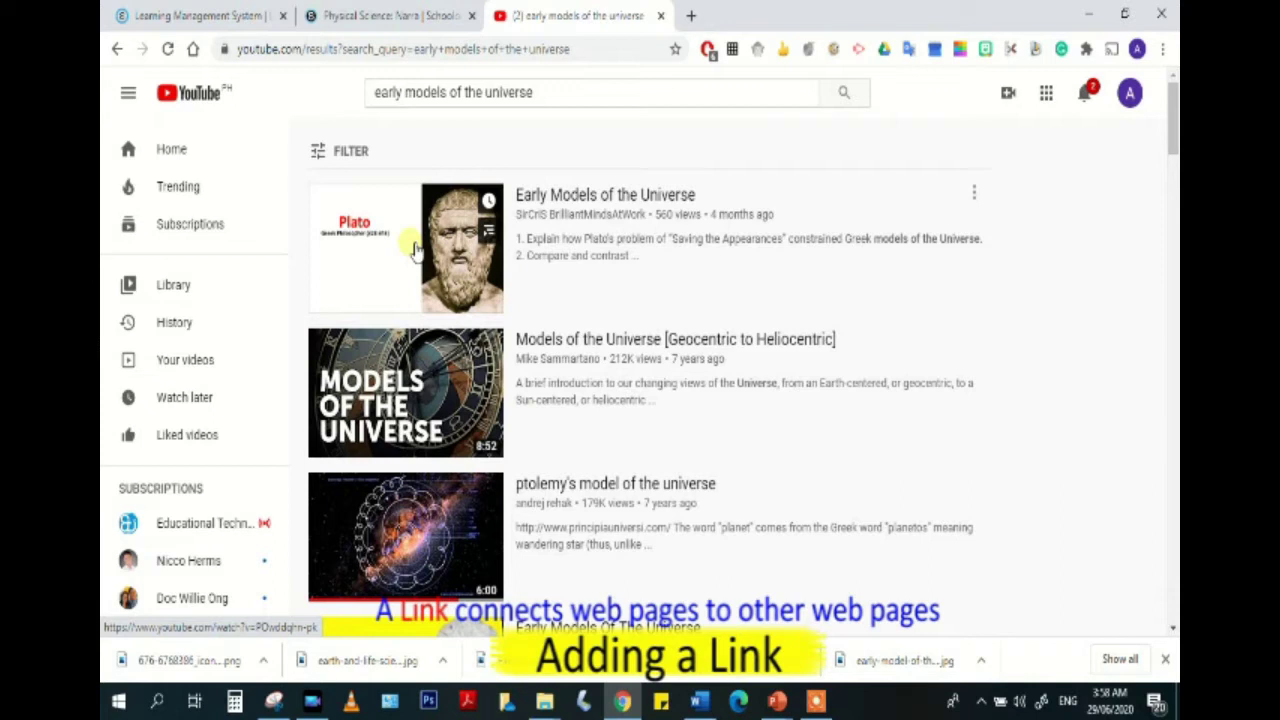
Open the first result, "Early Models of the Universe", with playback paused, and copy the video's URL.
left_click(415, 249)
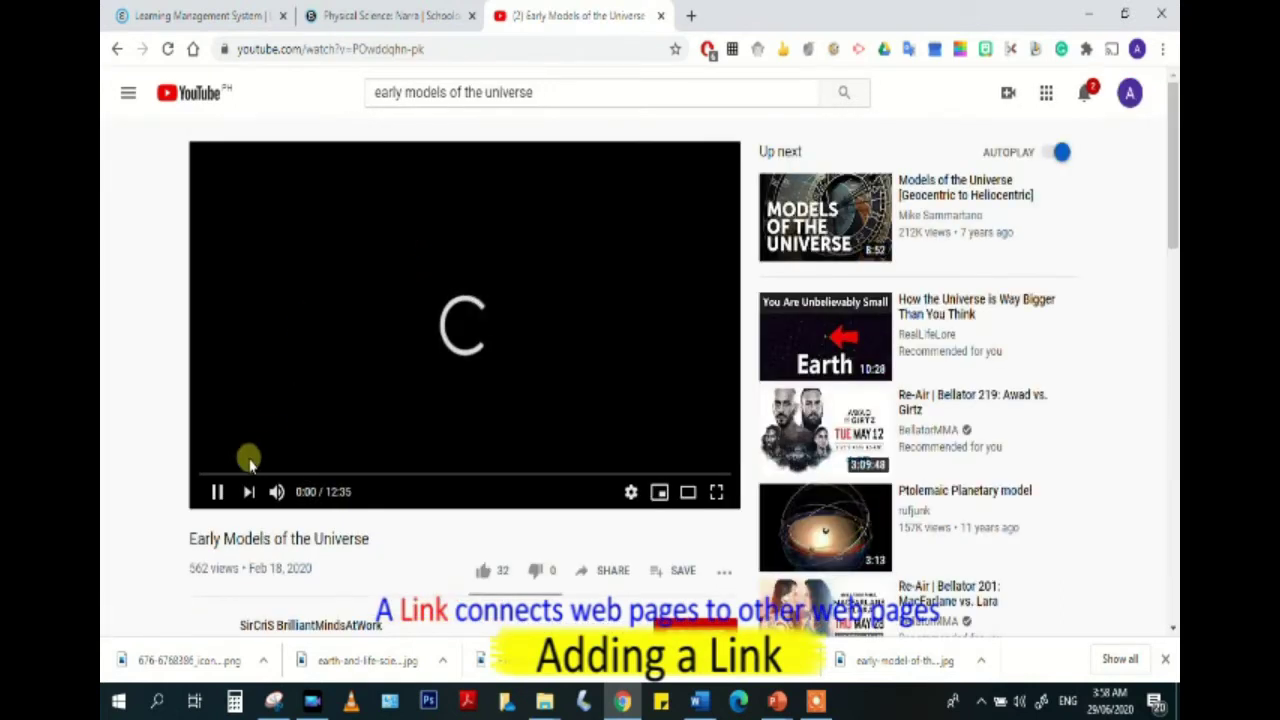
left_click(217, 491)
left_click(370, 50)
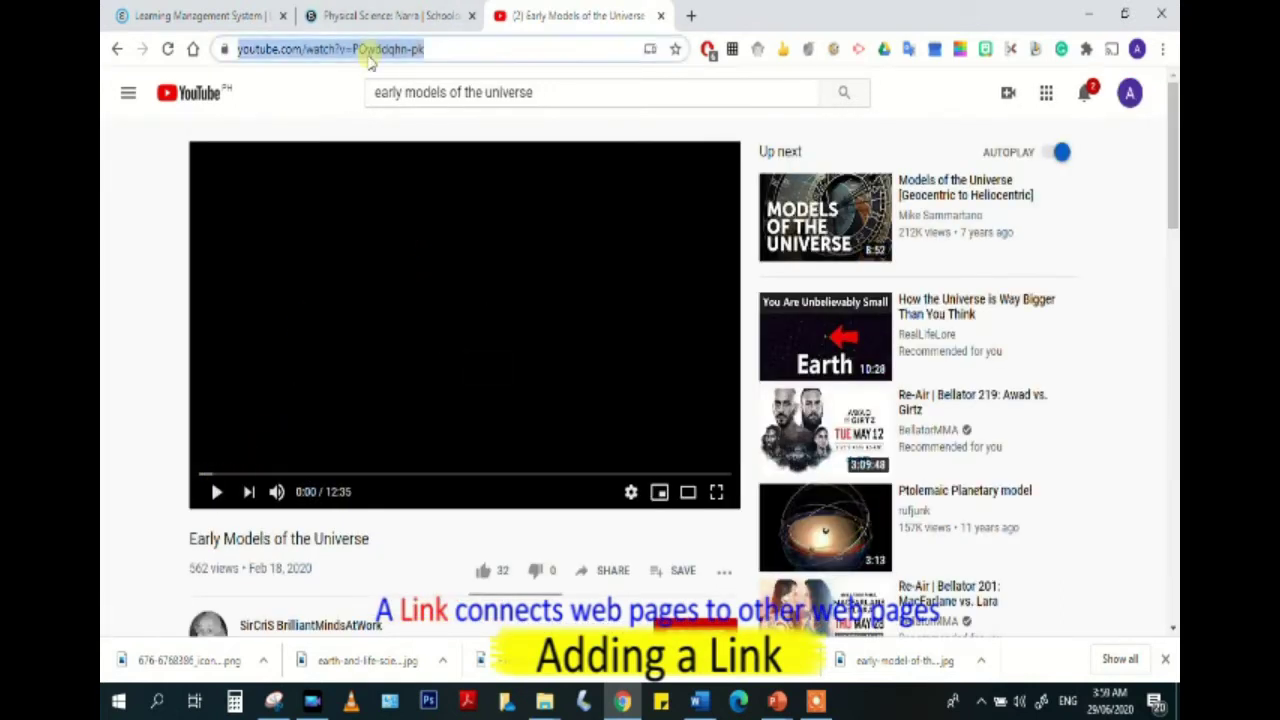
right_click(372, 60)
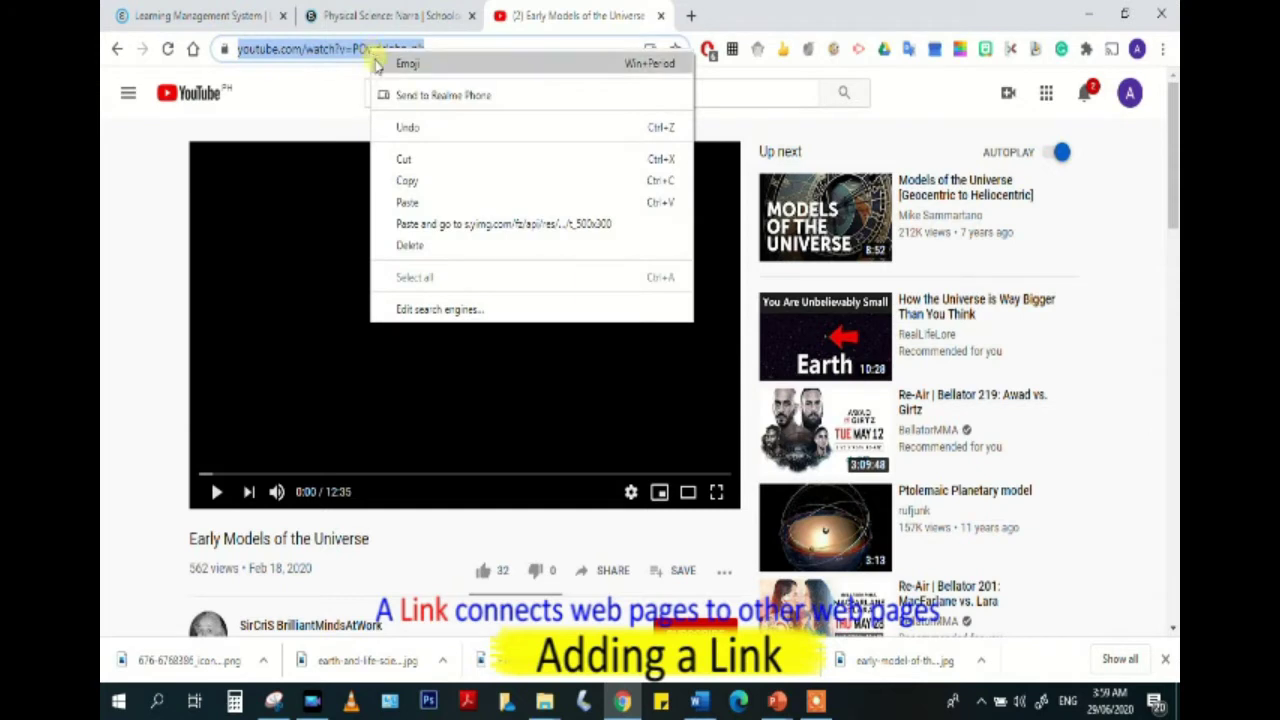
left_click(405, 180)
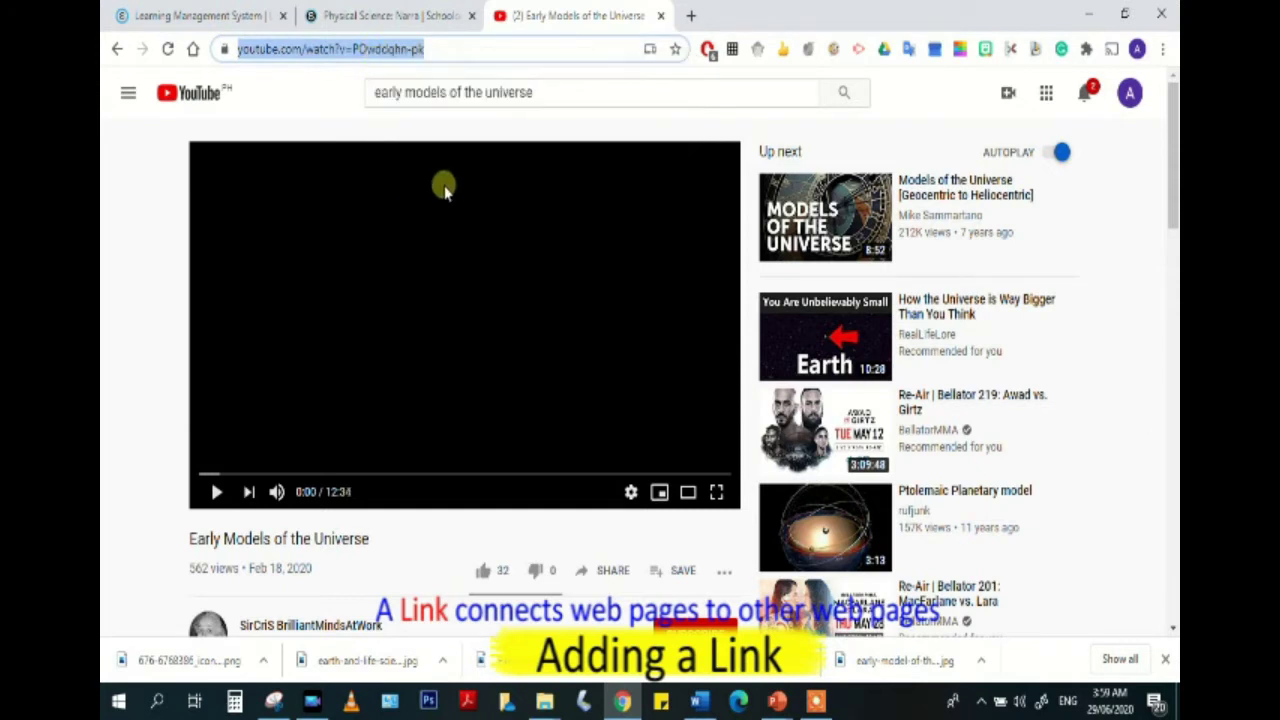
Return to the Physical Science course in Schoology and paste the copied YouTube URL as the new link's address.
left_click(360, 16)
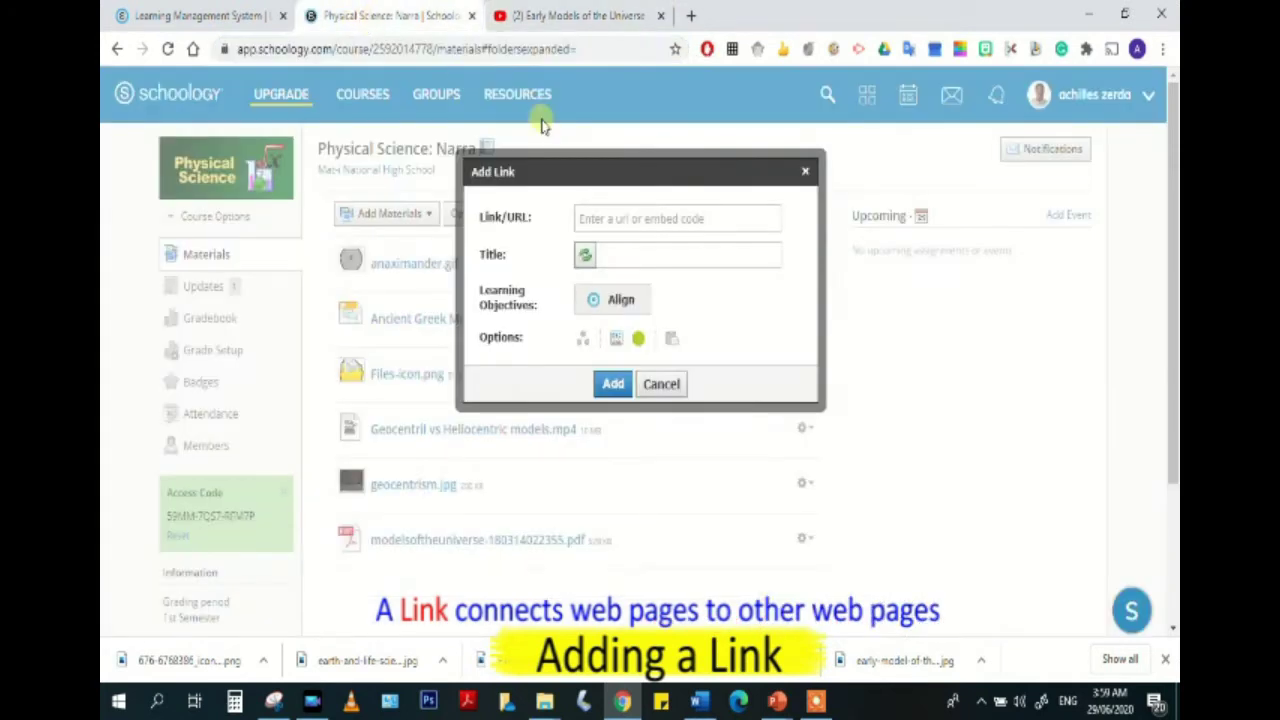
left_click(595, 218)
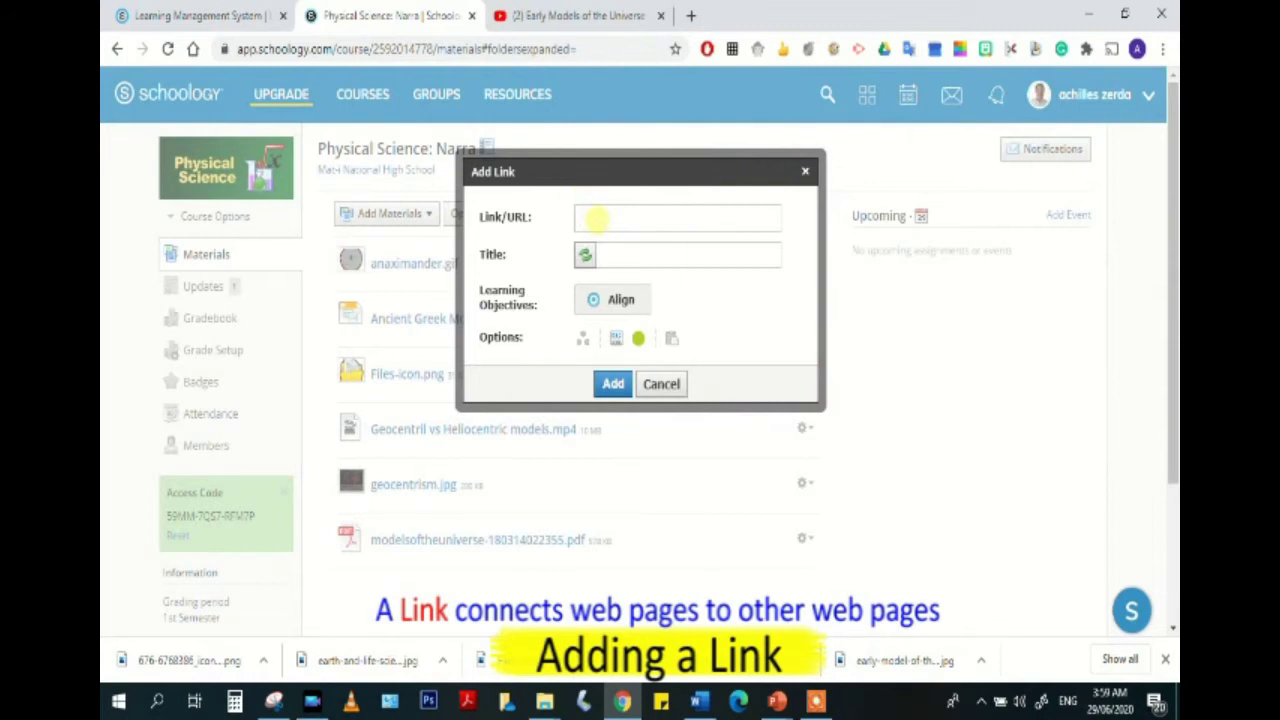
right_click(595, 218)
left_click(633, 358)
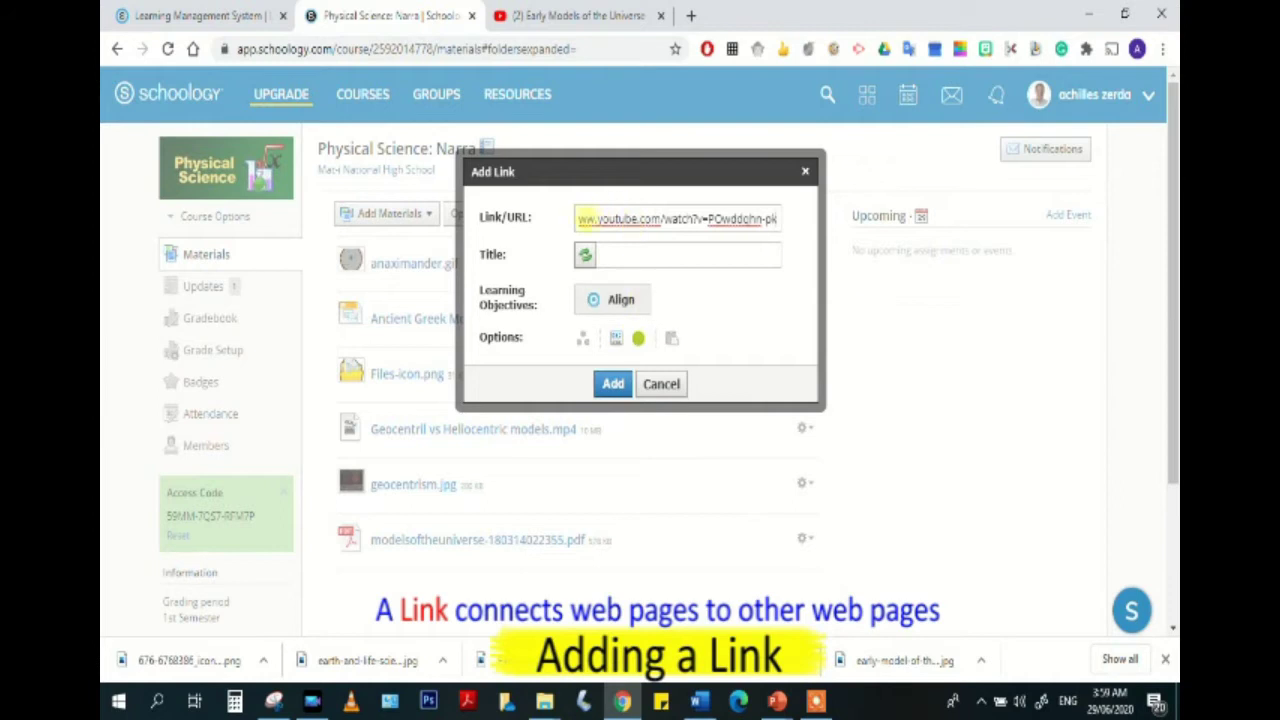
Title the link "Early Models of the Universe" and add it to the course materials.
left_click(614, 276)
left_click(614, 276)
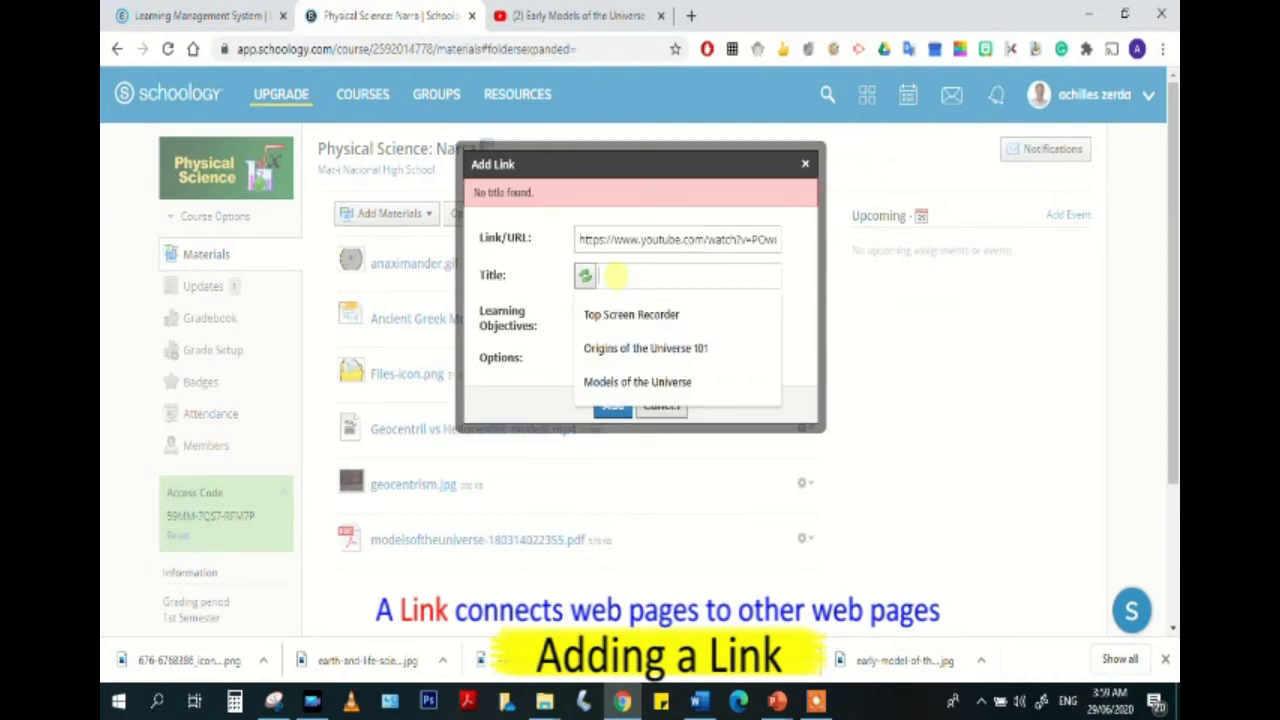
type("Or")
key("BackSpace")
key("BackSpace")
type("E")
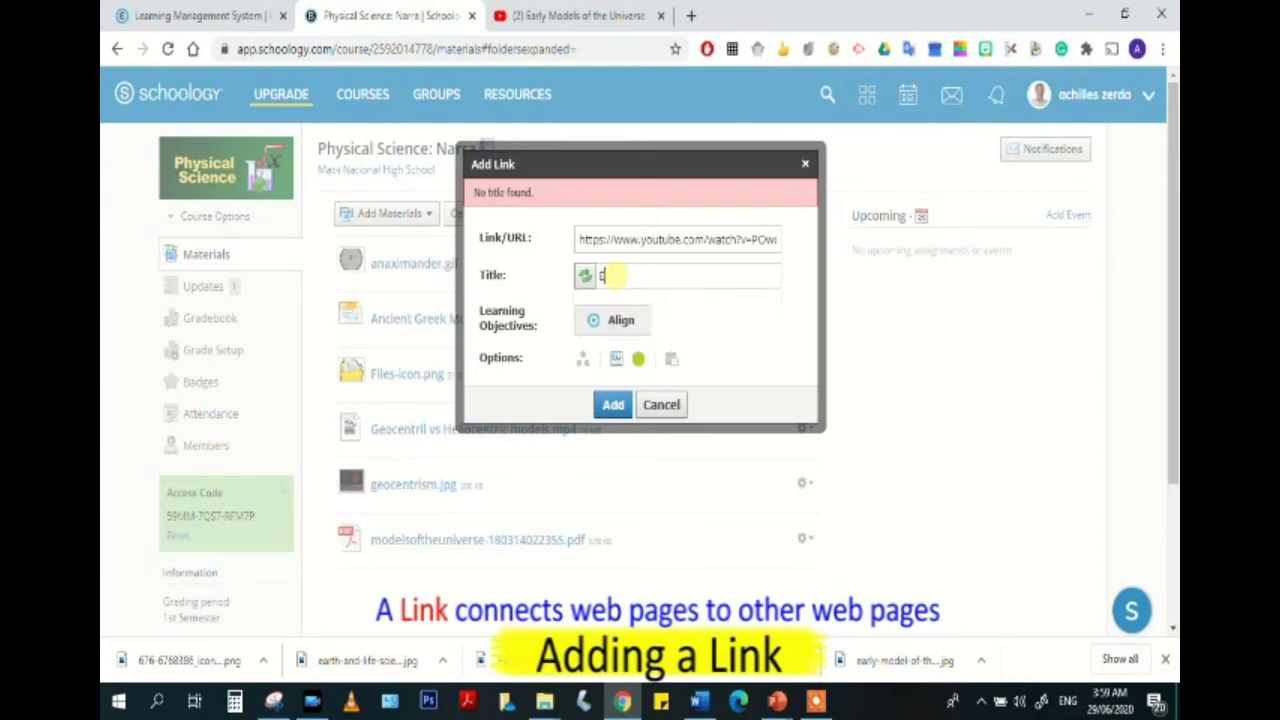
type("arly Models of the Universe")
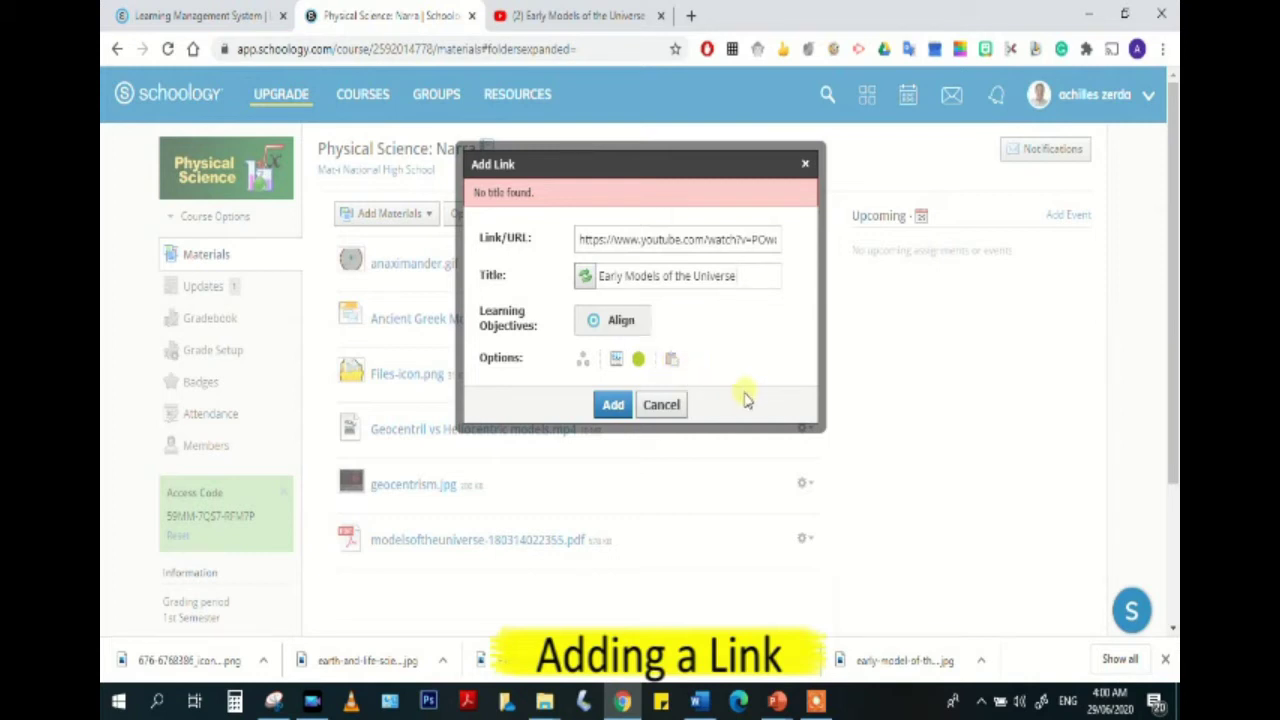
left_click(616, 406)
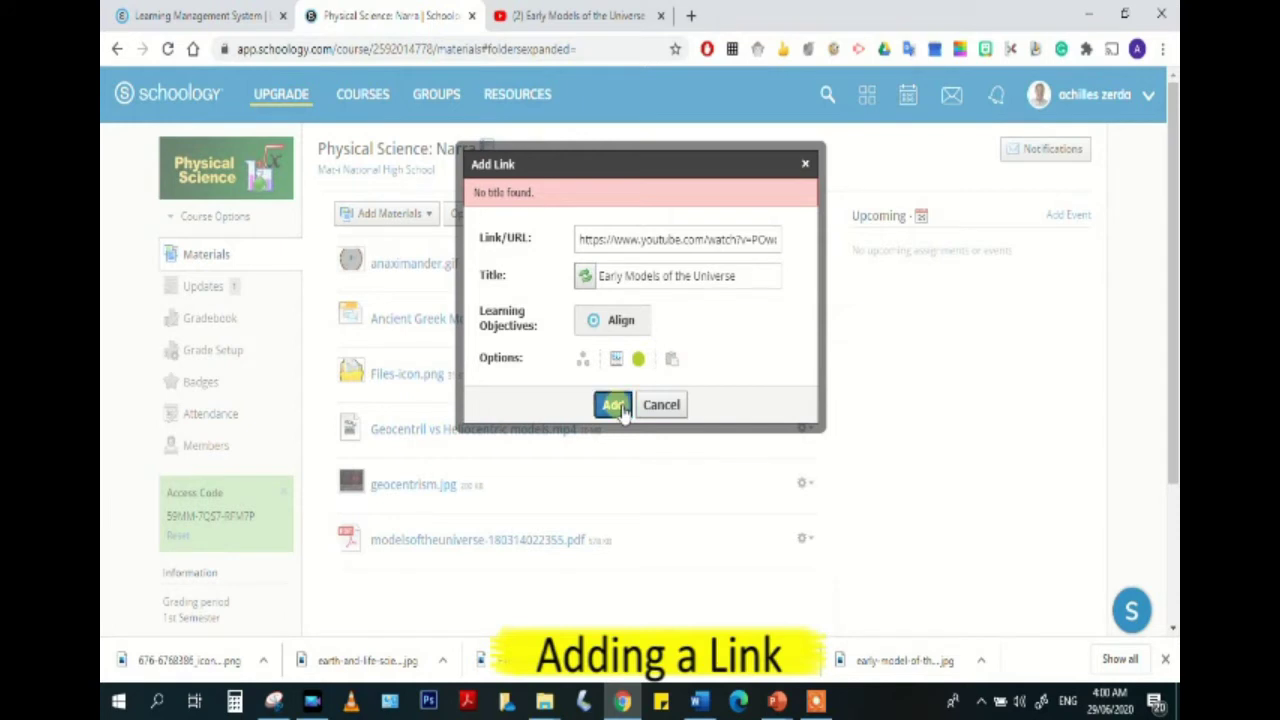
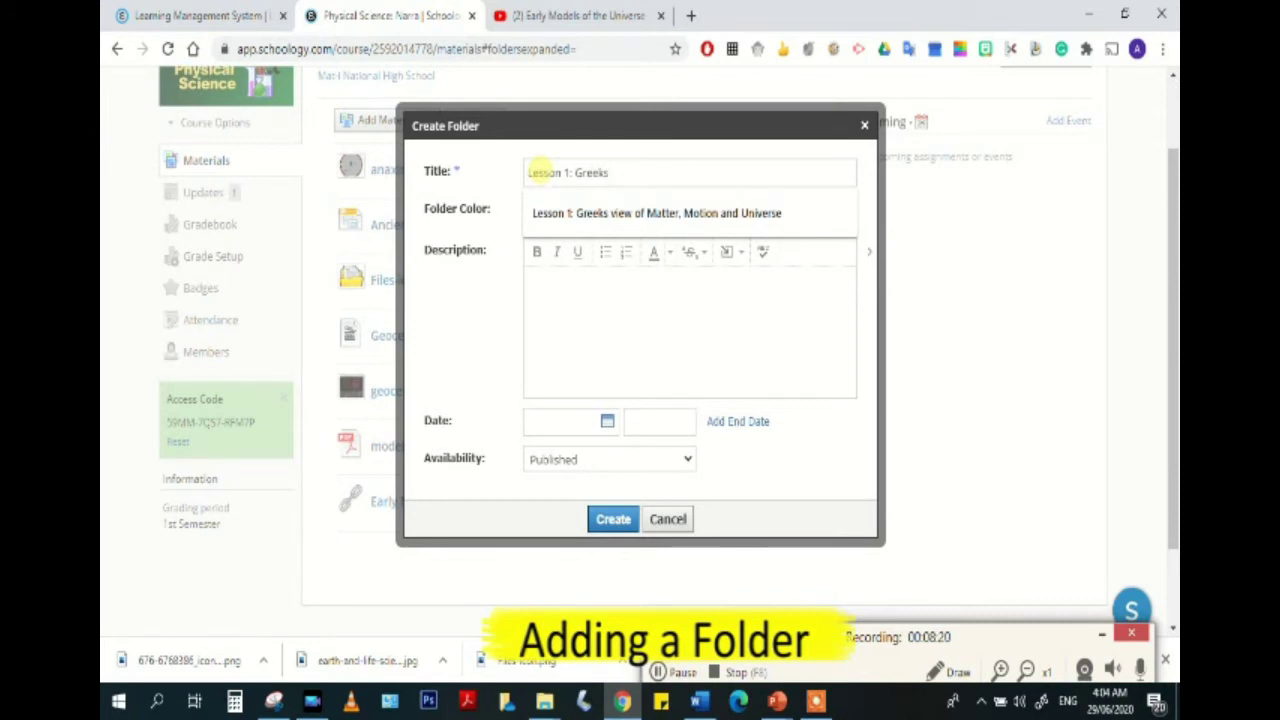
Create a published blue folder titled "Lesson 1: Greeks view of Matter, Motion and Universe" with no description or date.
left_click(588, 213)
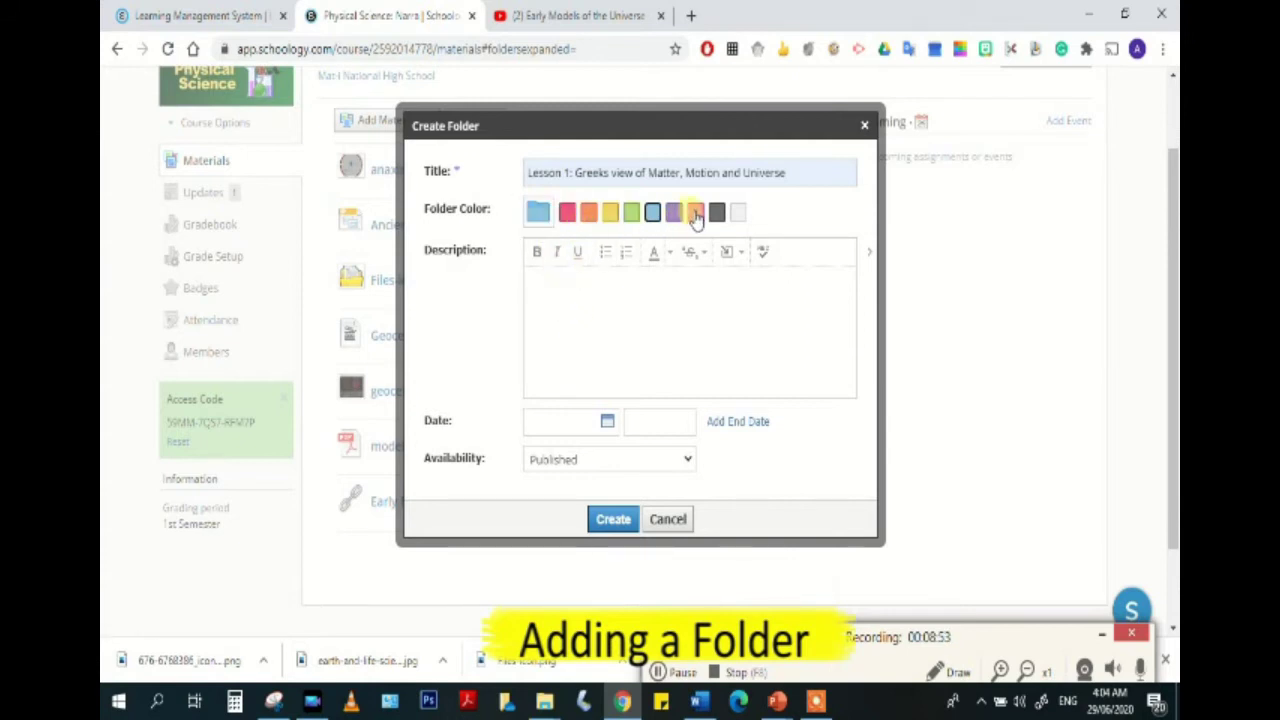
left_click(543, 287)
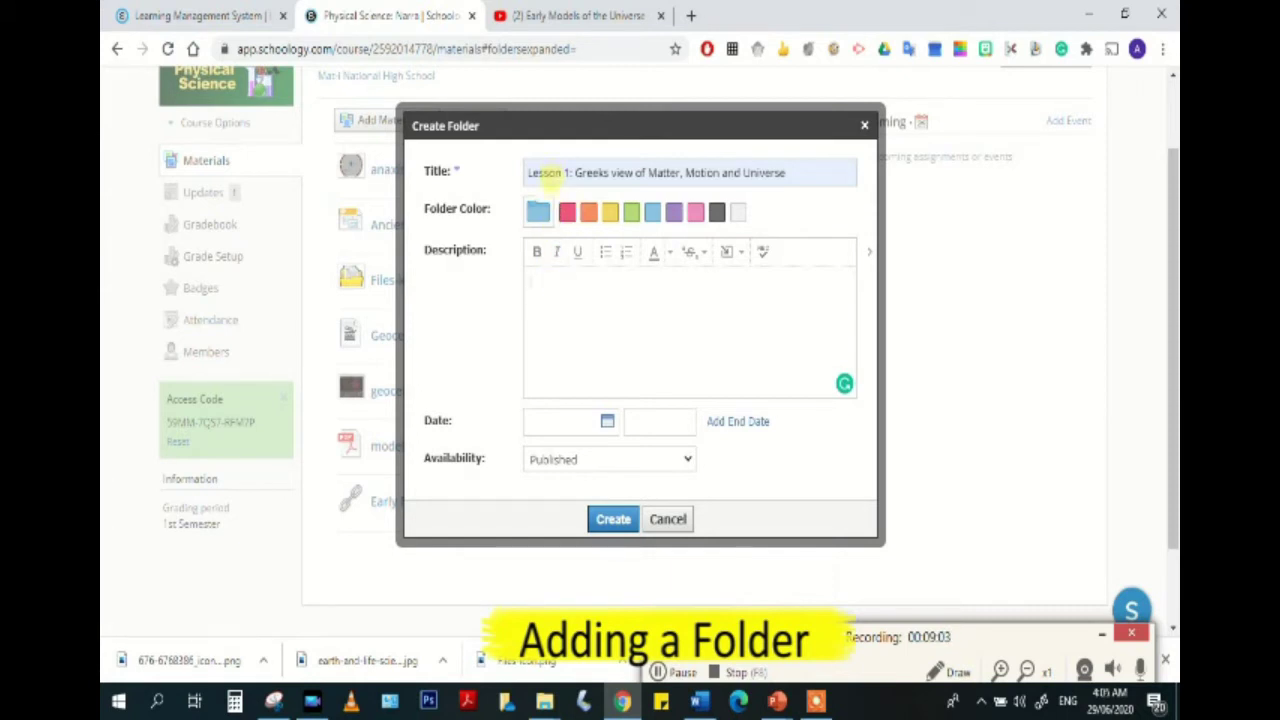
left_click(558, 425)
left_click(818, 468)
left_click(589, 459)
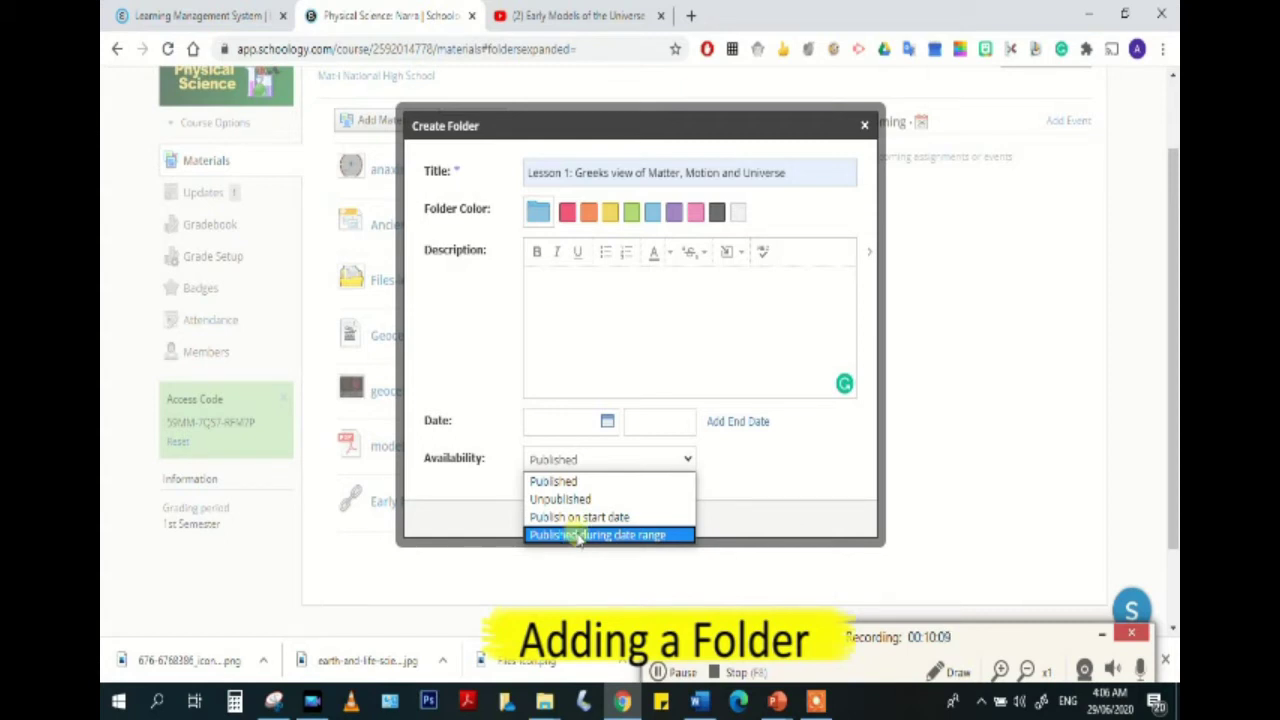
key("Escape")
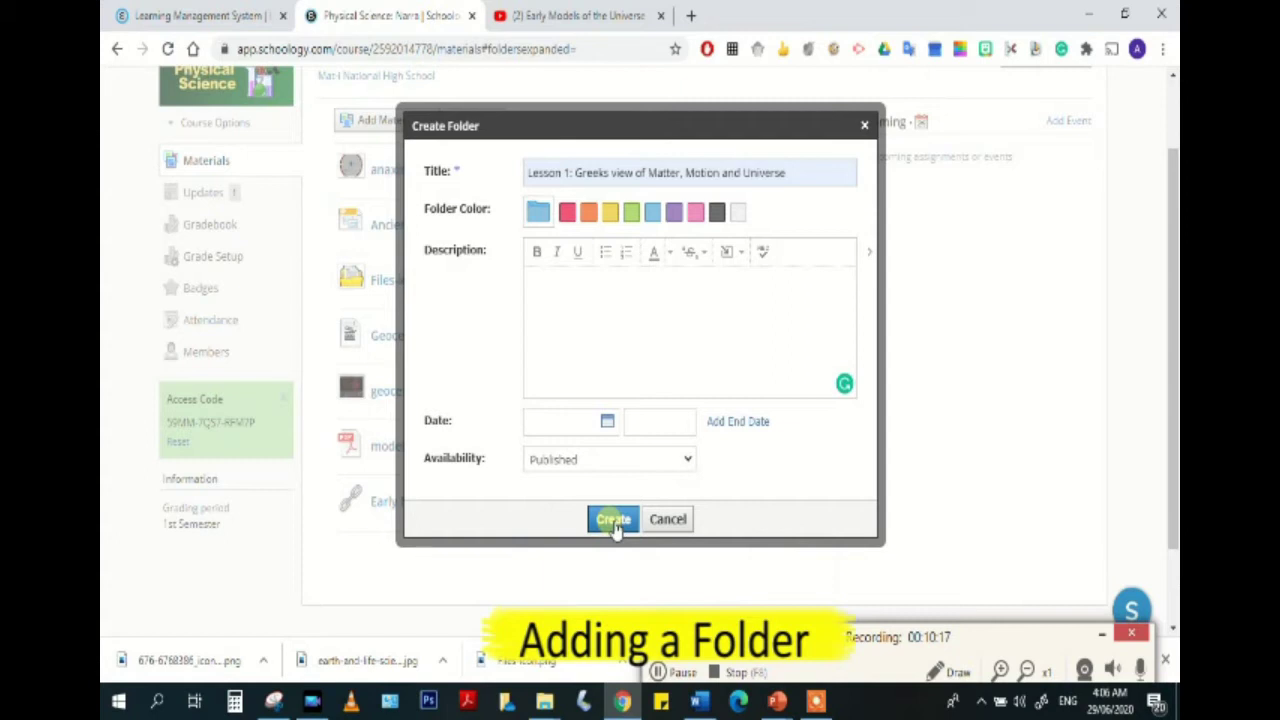
left_click(614, 522)
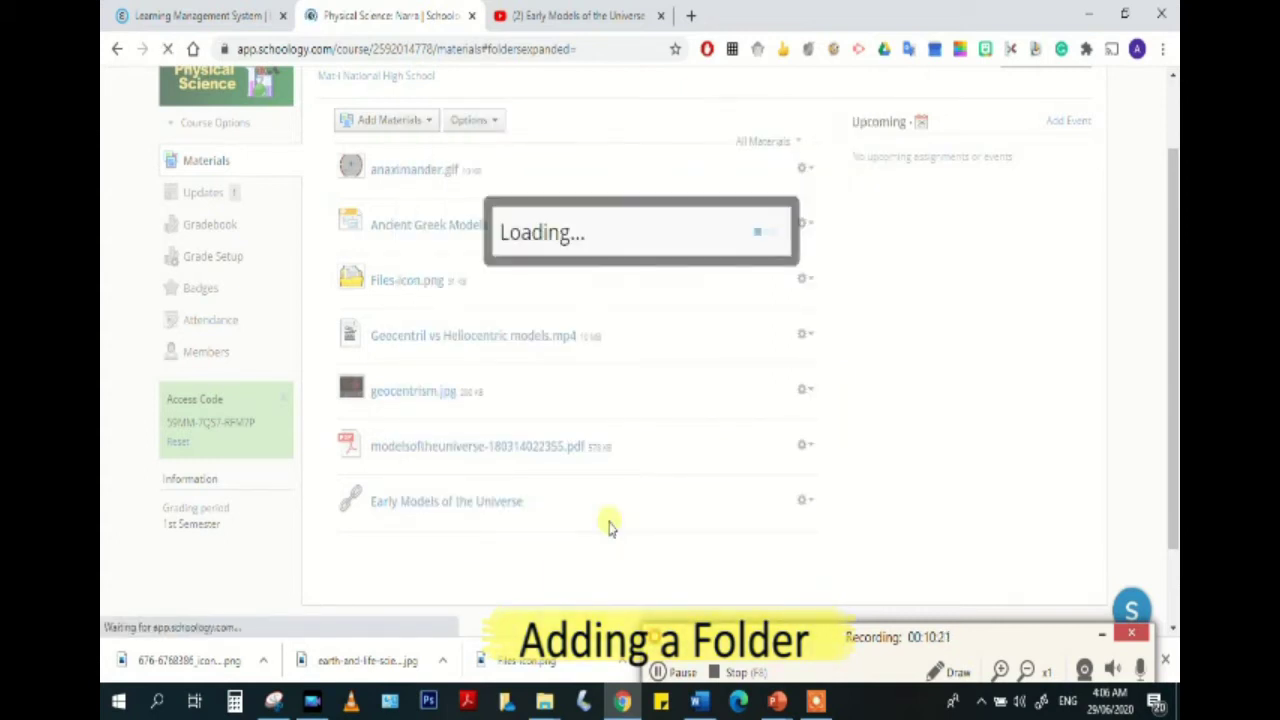
scroll(609, 526, "down", 2)
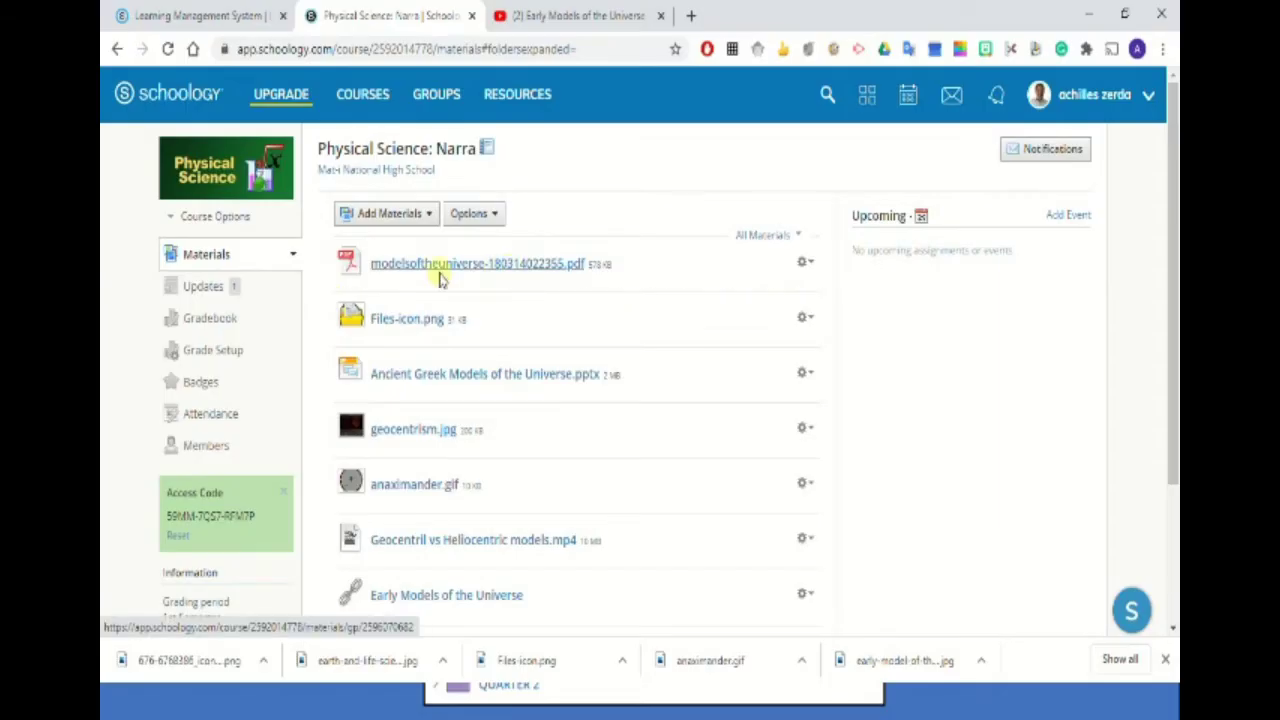
left_click_drag(597, 252, 487, 357)
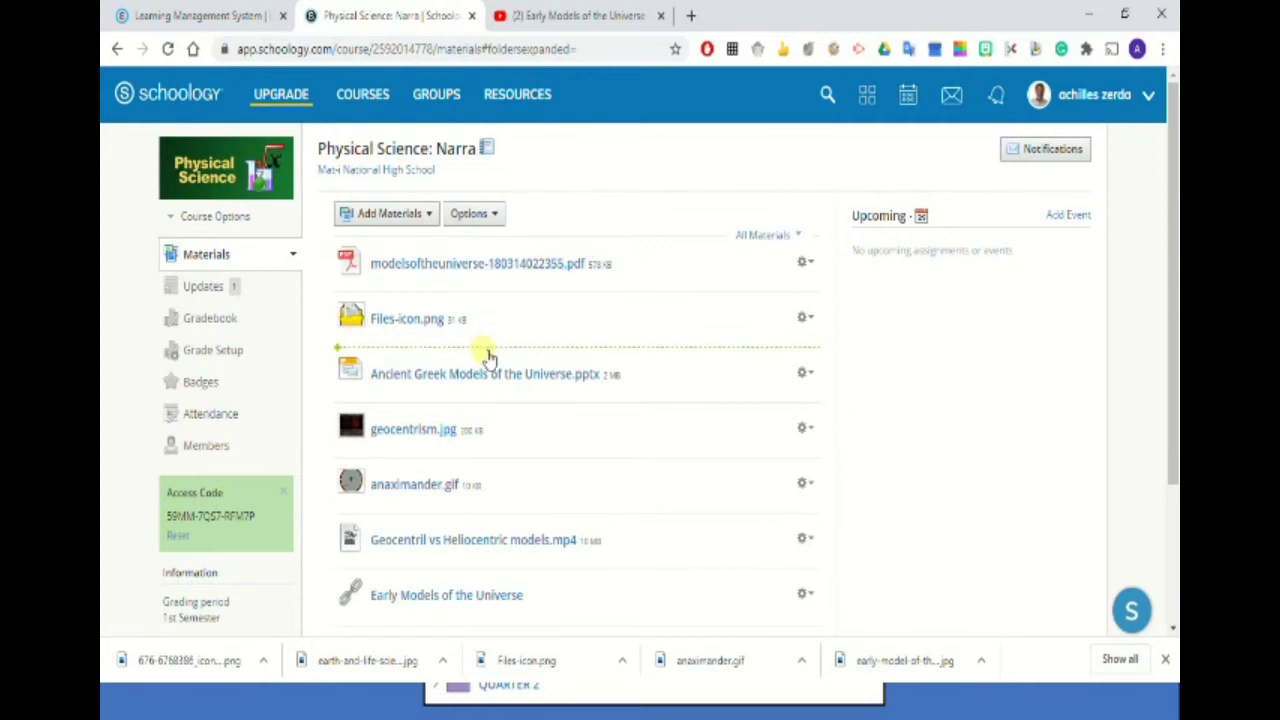
left_click_drag(487, 357, 486, 352)
Move the "Early Models of the Universe" link into the Lesson 1 folder.
scroll(486, 352, "down", 2)
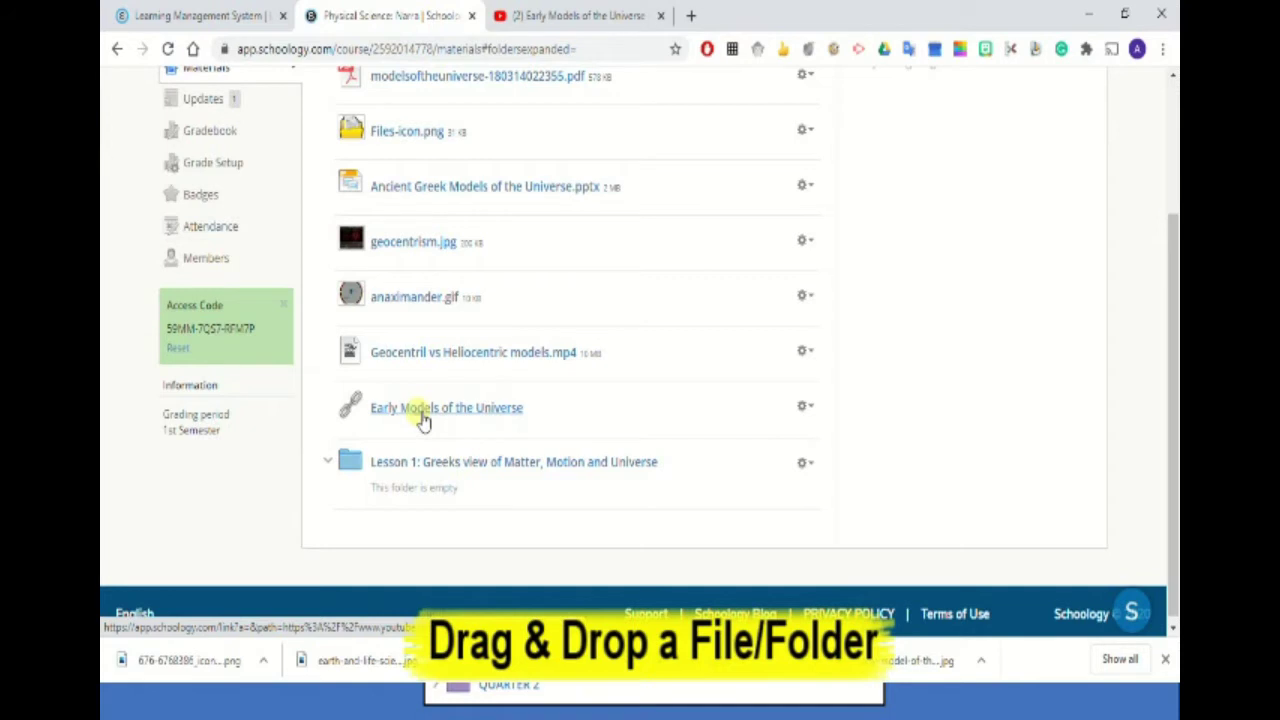
left_click_drag(424, 421, 455, 481)
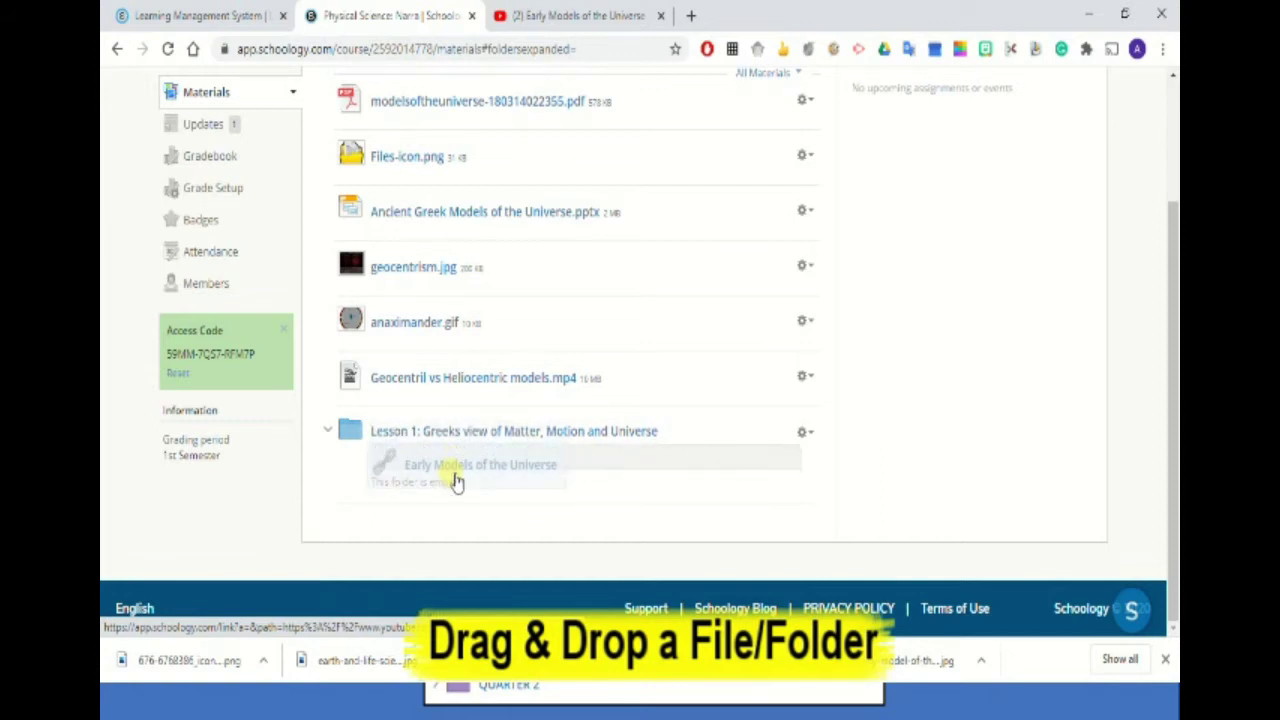
mouse_move(455, 481)
left_mouse_down()
mouse_move(409, 480)
mouse_move(410, 500)
mouse_move(452, 478)
left_mouse_up()
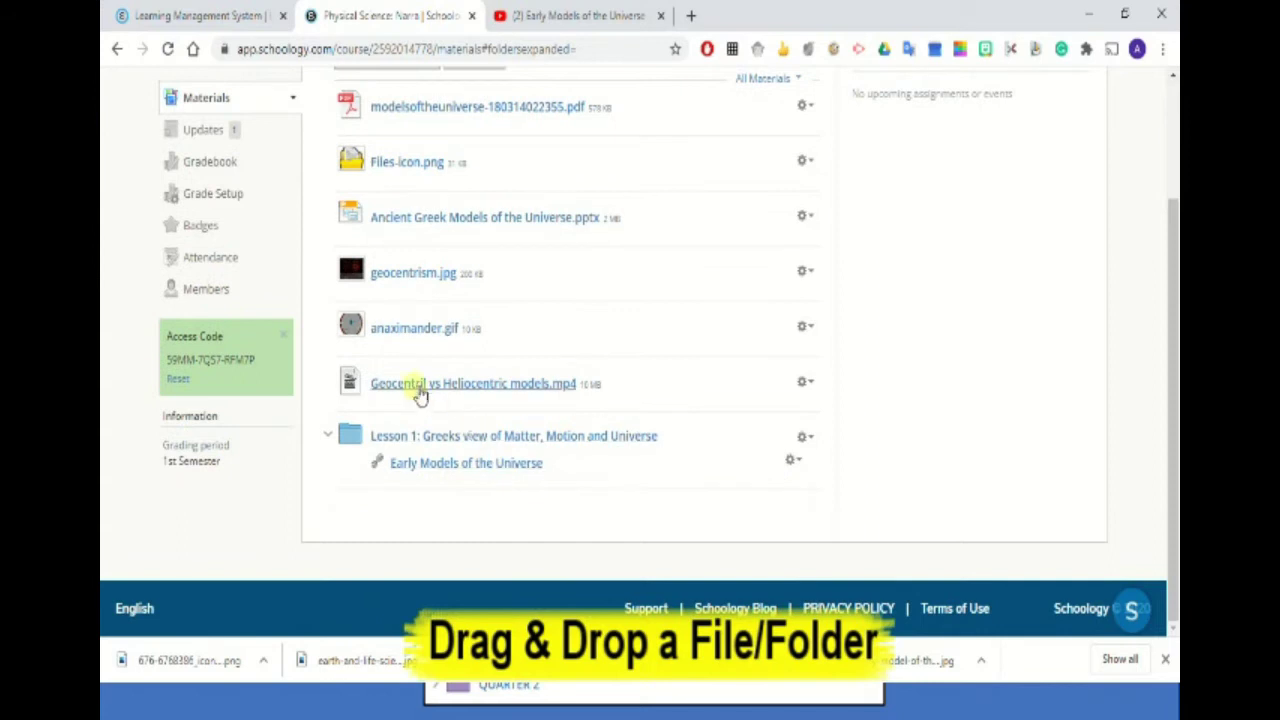
Move "Geocentril vs Heliocentric models.mp4", anaximander.gif and geocentrism.jpg into the Lesson 1 folder.
left_click_drag(413, 388, 430, 460)
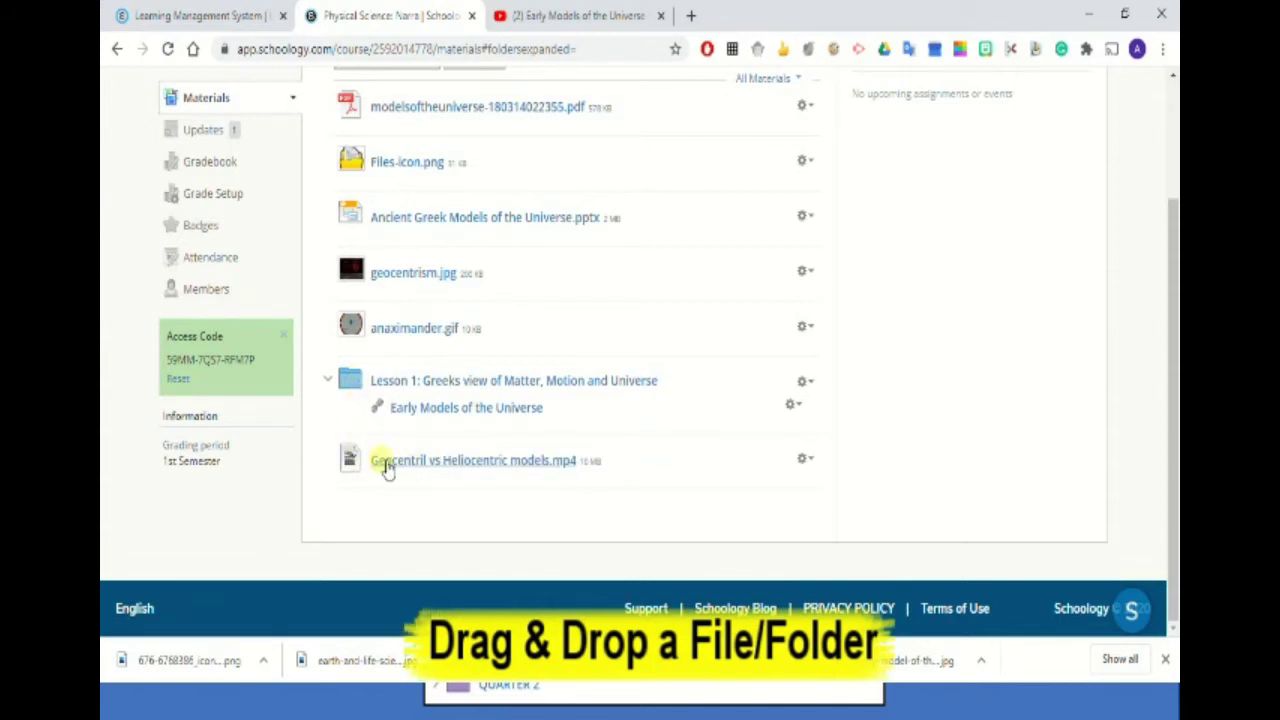
left_click_drag(390, 466, 438, 449)
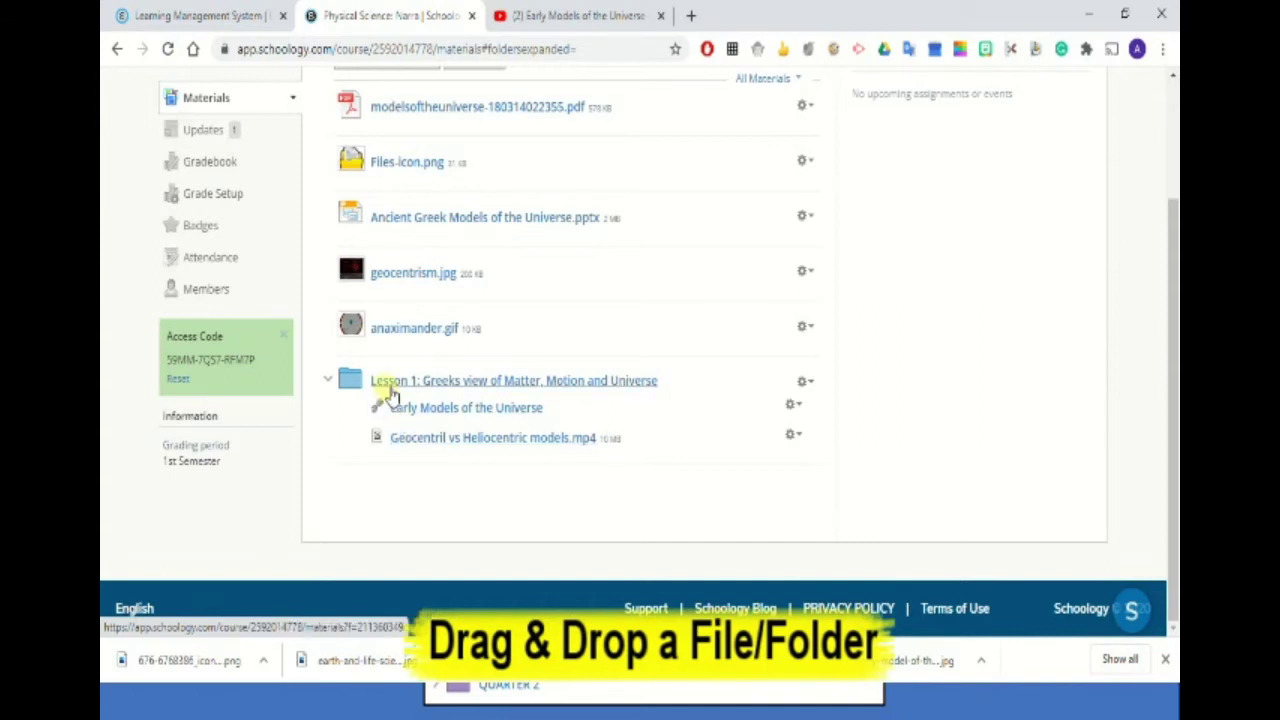
left_click_drag(398, 333, 437, 449)
left_click_drag(395, 285, 421, 433)
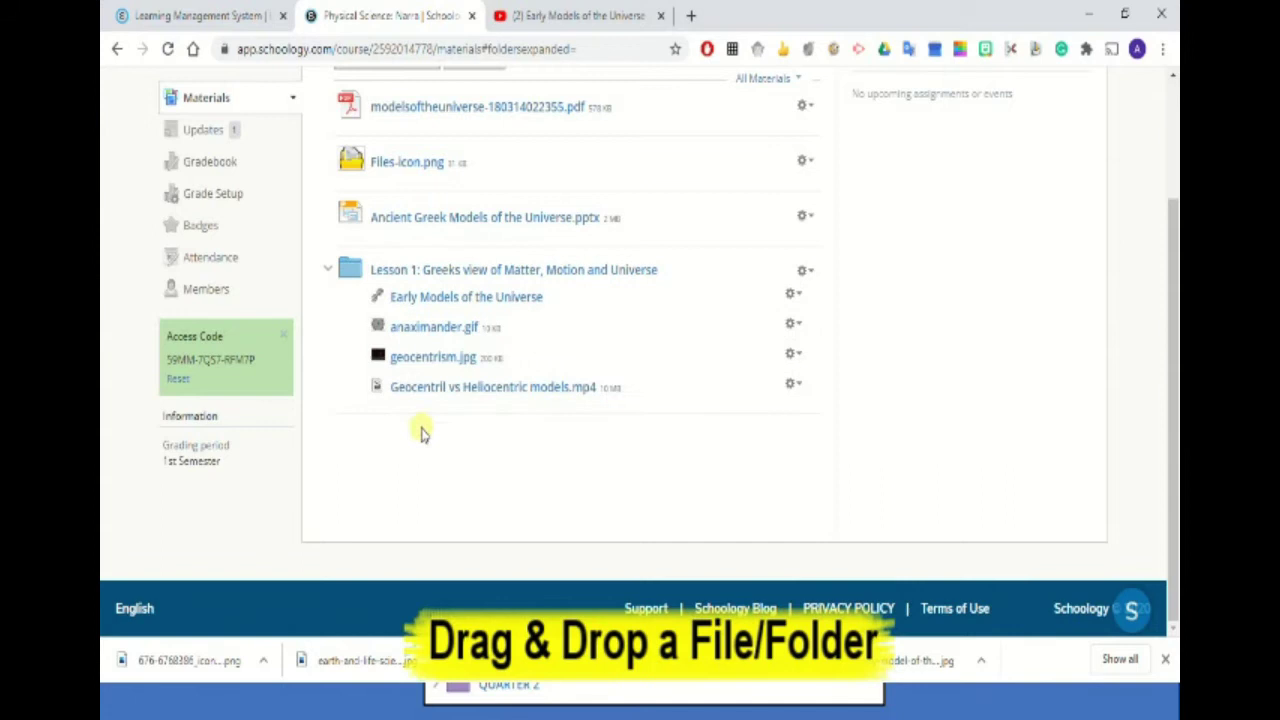
Move "Ancient Greek Models of the Universe.pptx", Files-icon.png and modelsoftheuniverse-180314022355.pdf into the Lesson 1 folder.
left_click_drag(400, 222, 428, 405)
left_click_drag(407, 161, 423, 383)
scroll(408, 224, "up", 1)
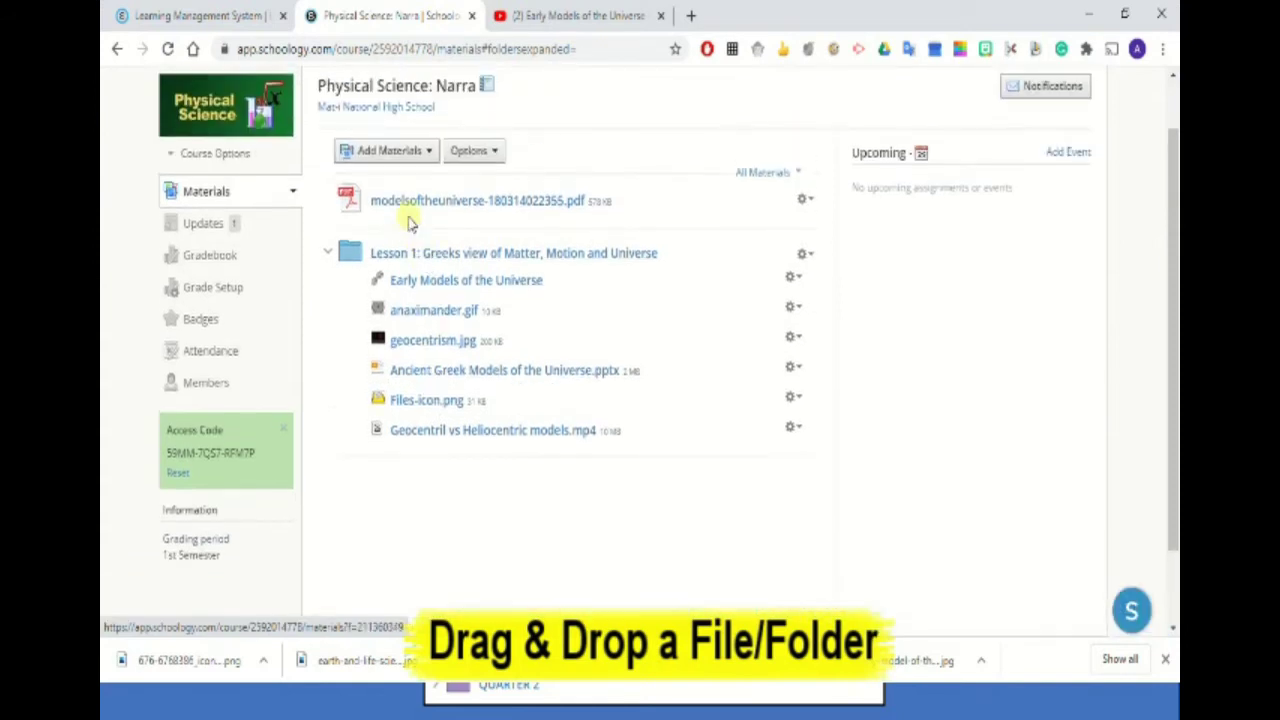
left_click_drag(414, 206, 429, 437)
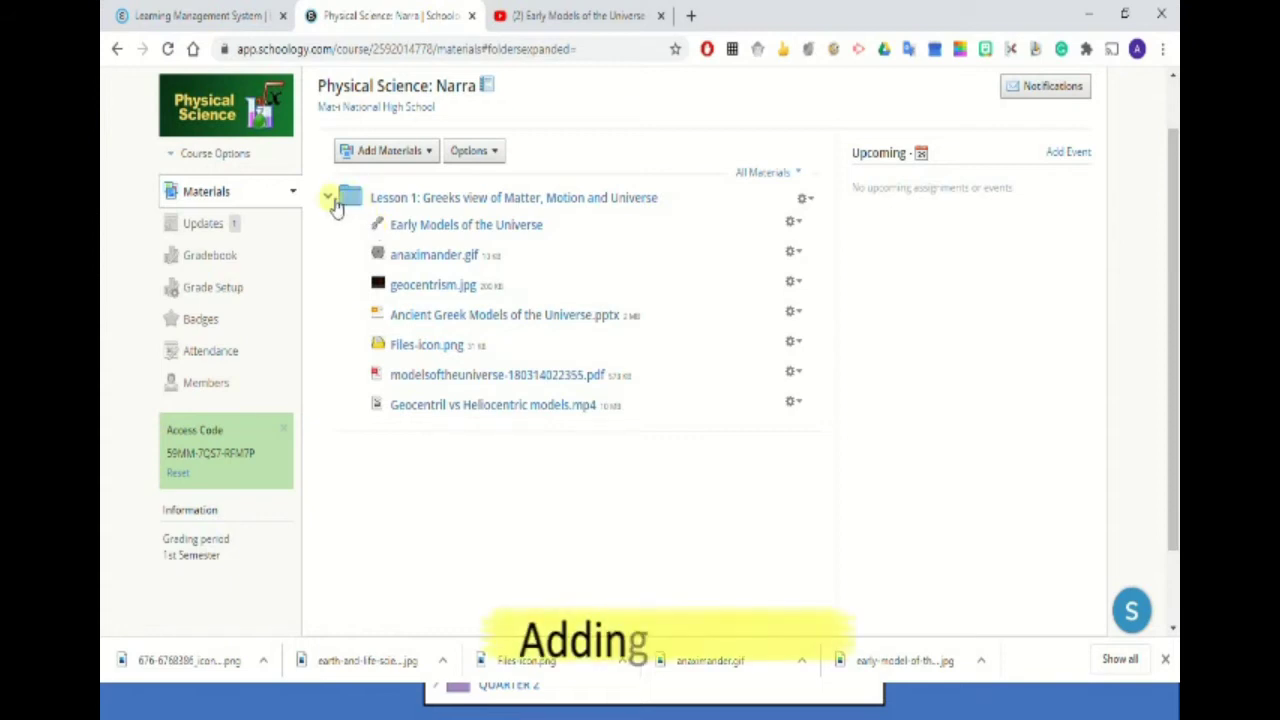
Collapse and expand the Lesson 1 folder to check its contents, leaving it collapsed.
left_click(328, 200)
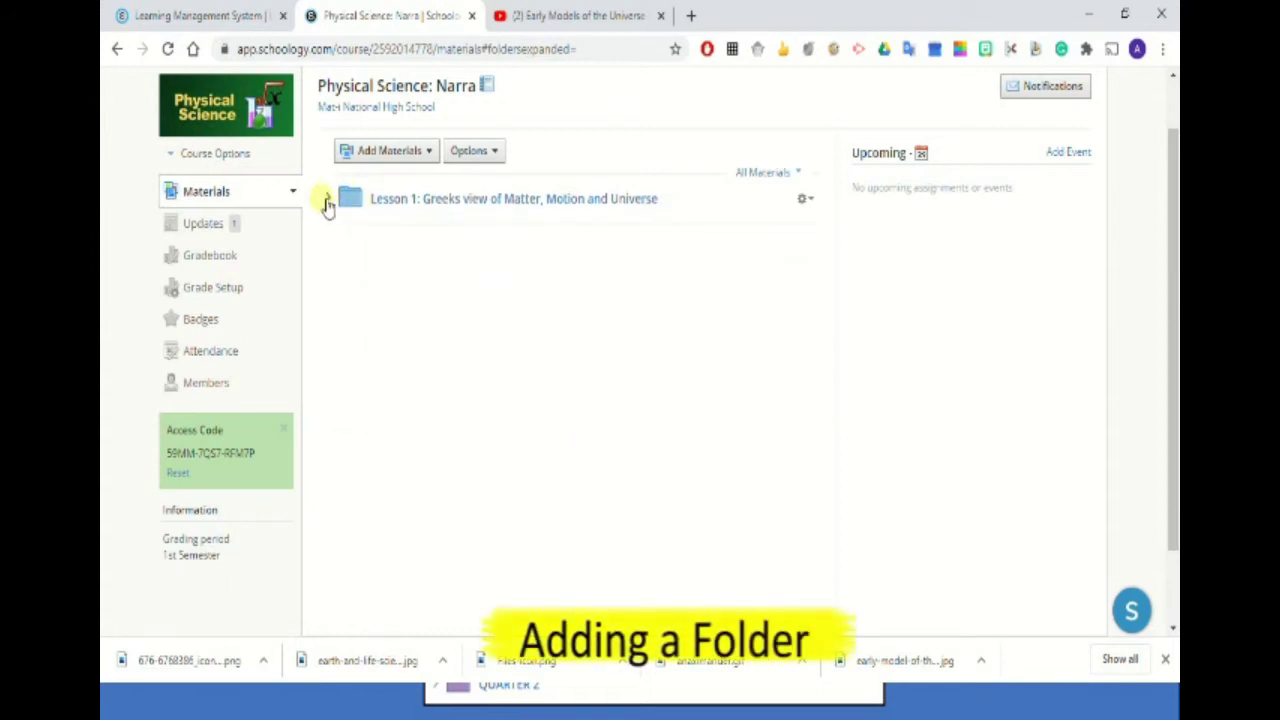
left_click(329, 203)
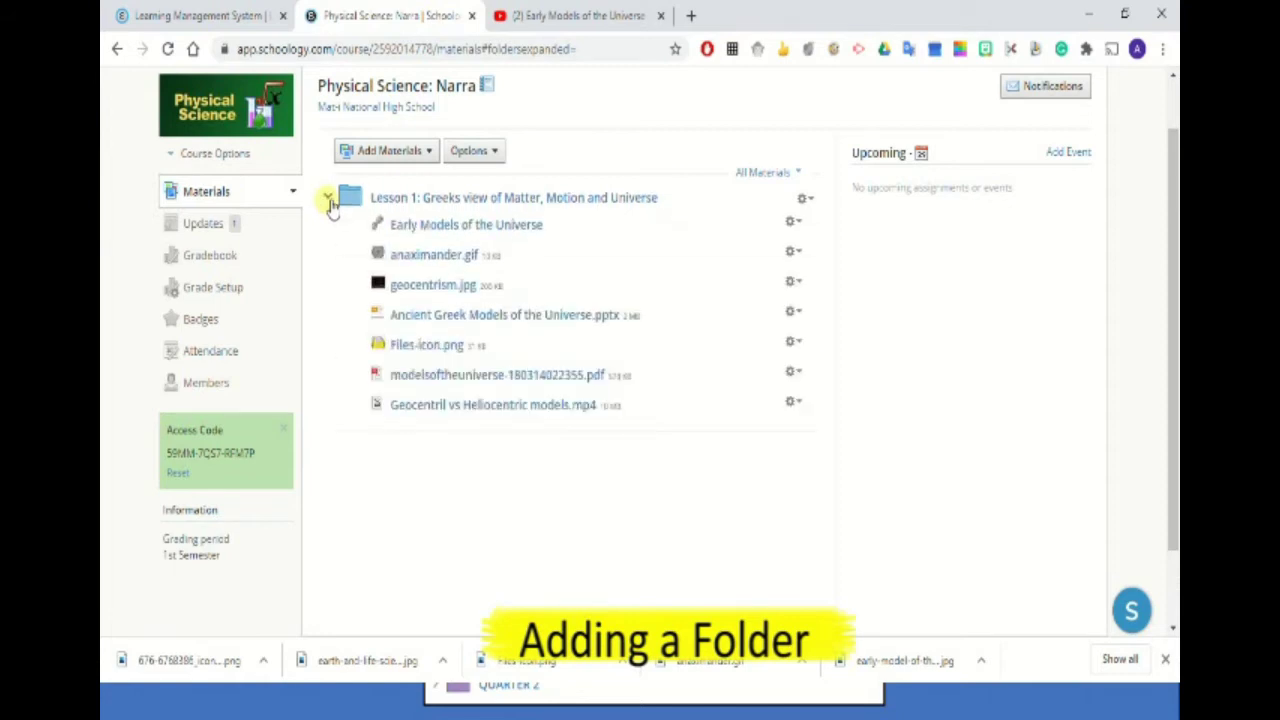
left_click(330, 202)
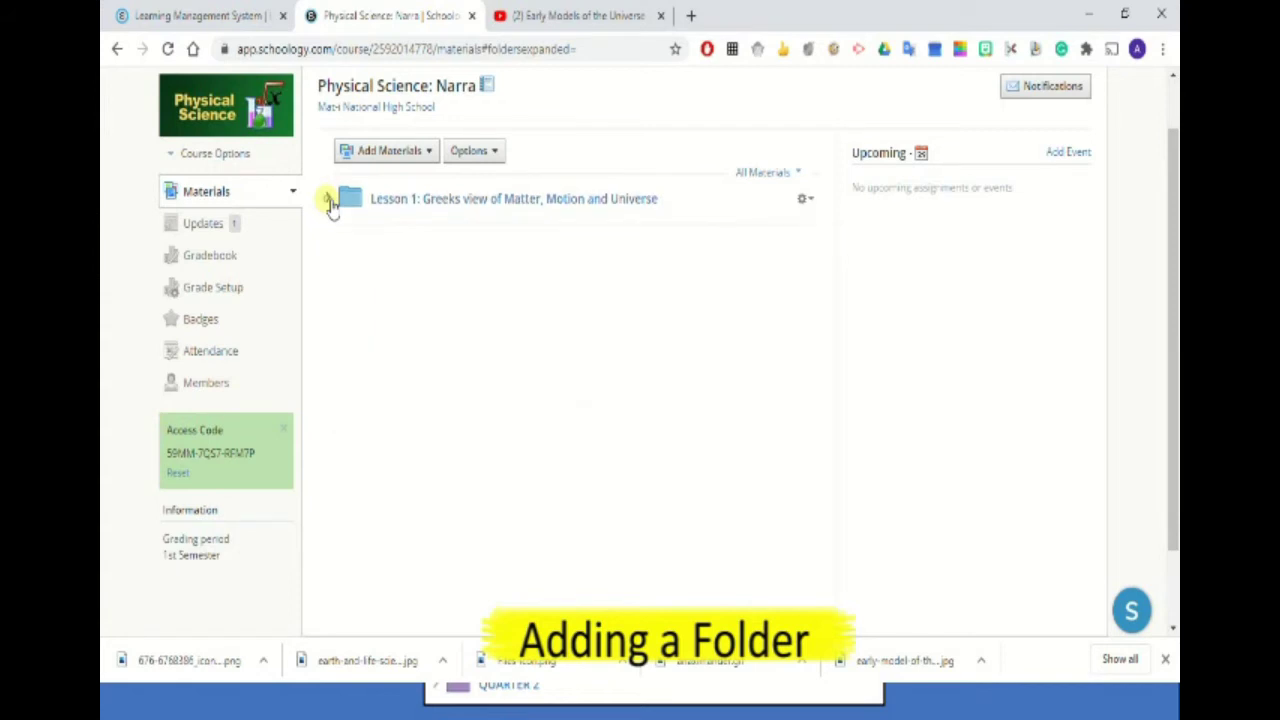
left_click(329, 202)
left_click(329, 203)
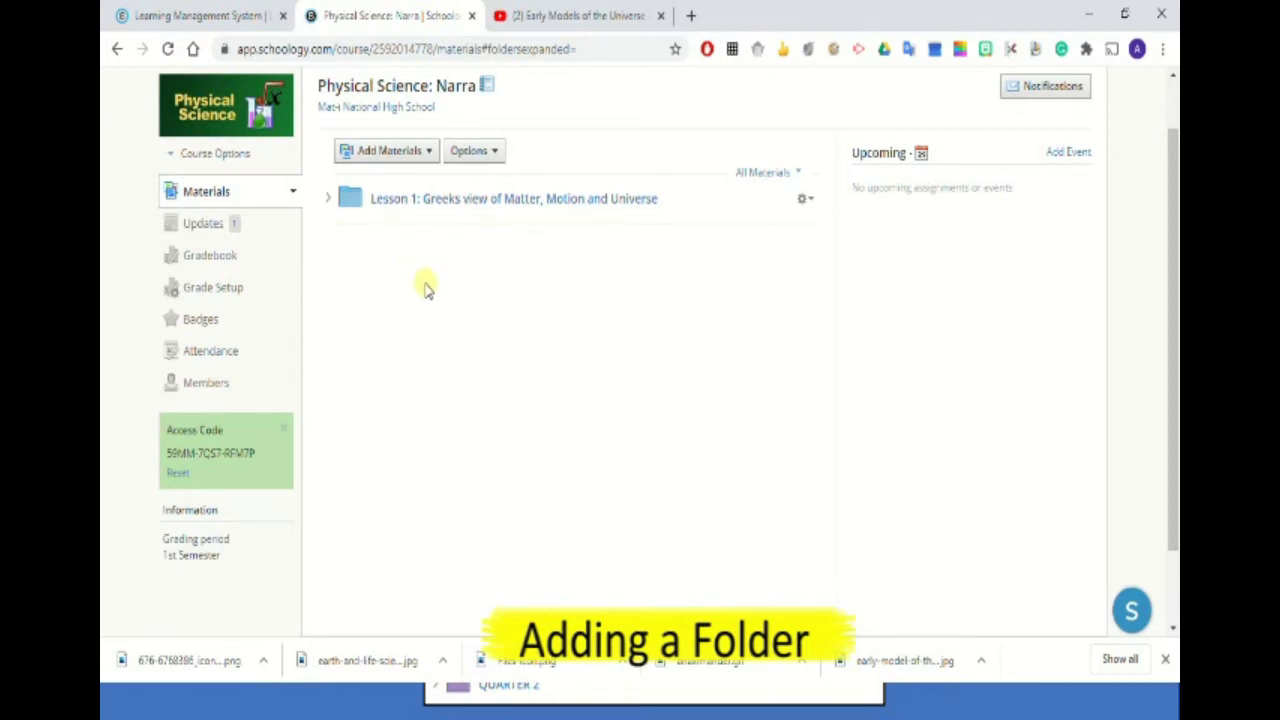
Create a purple folder titled "Content 1: The Earth is the center of the Universe" in the course materials.
left_click(393, 152)
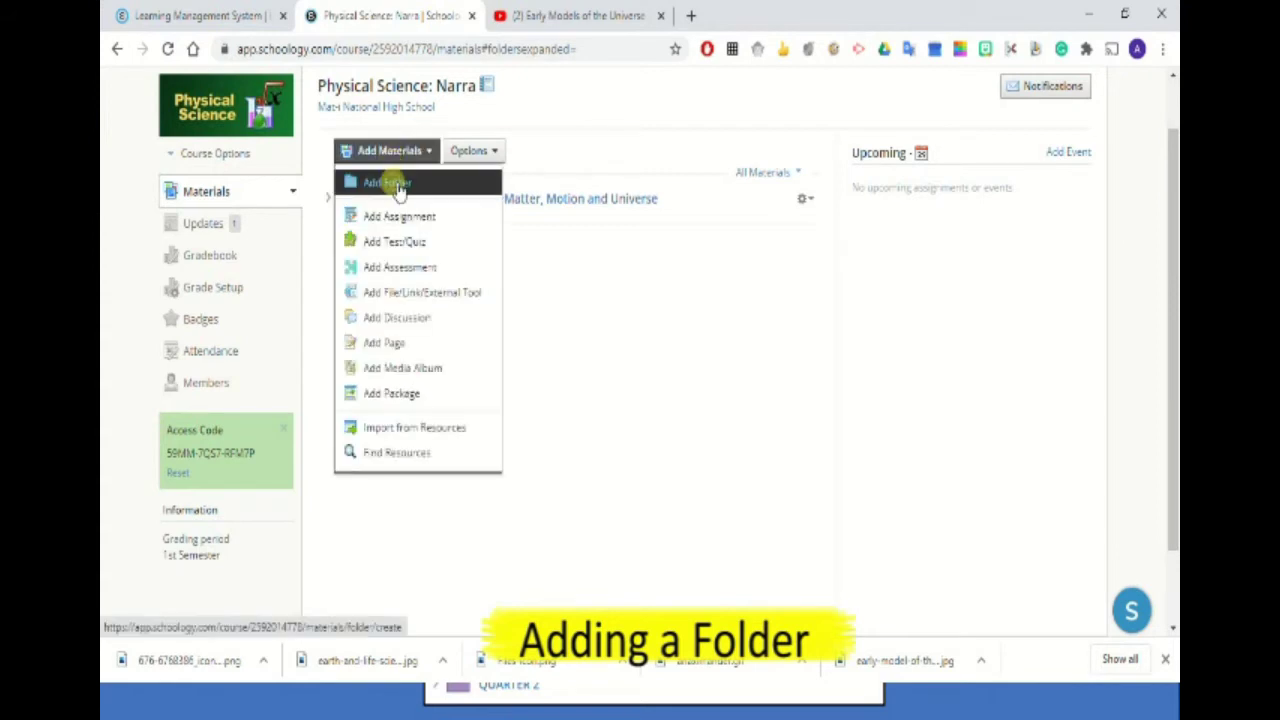
left_click(396, 182)
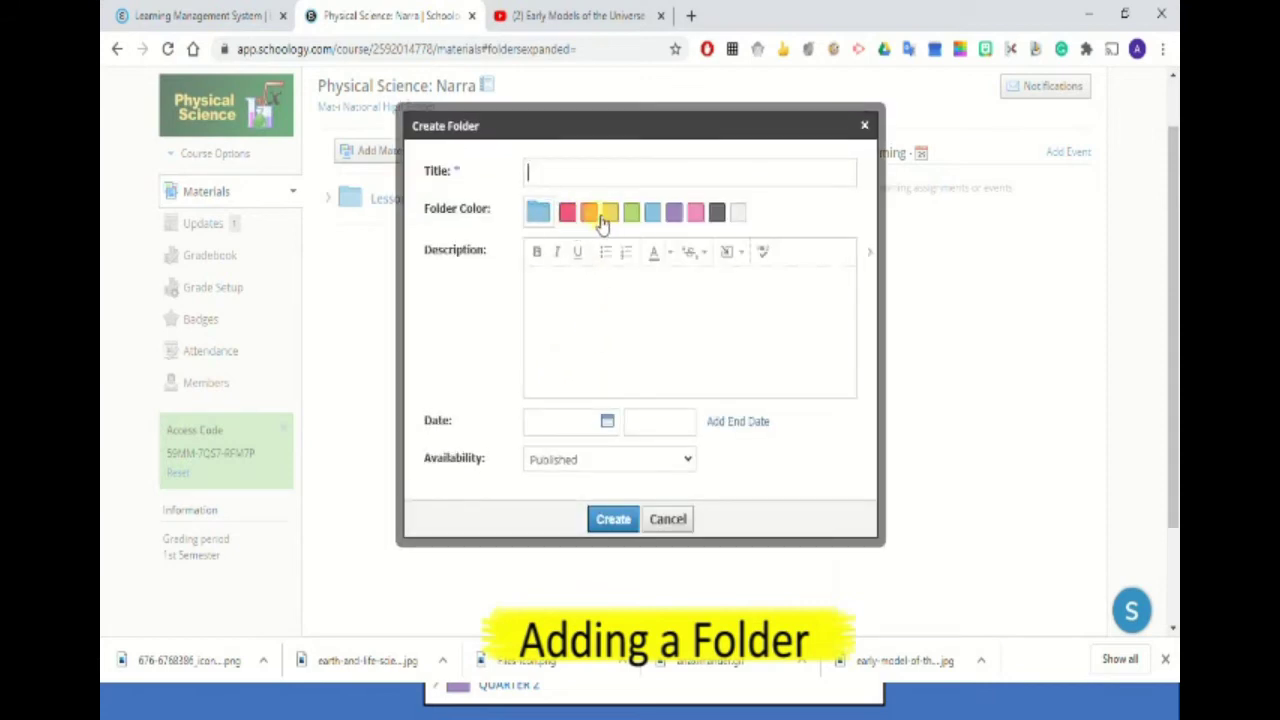
left_click(675, 213)
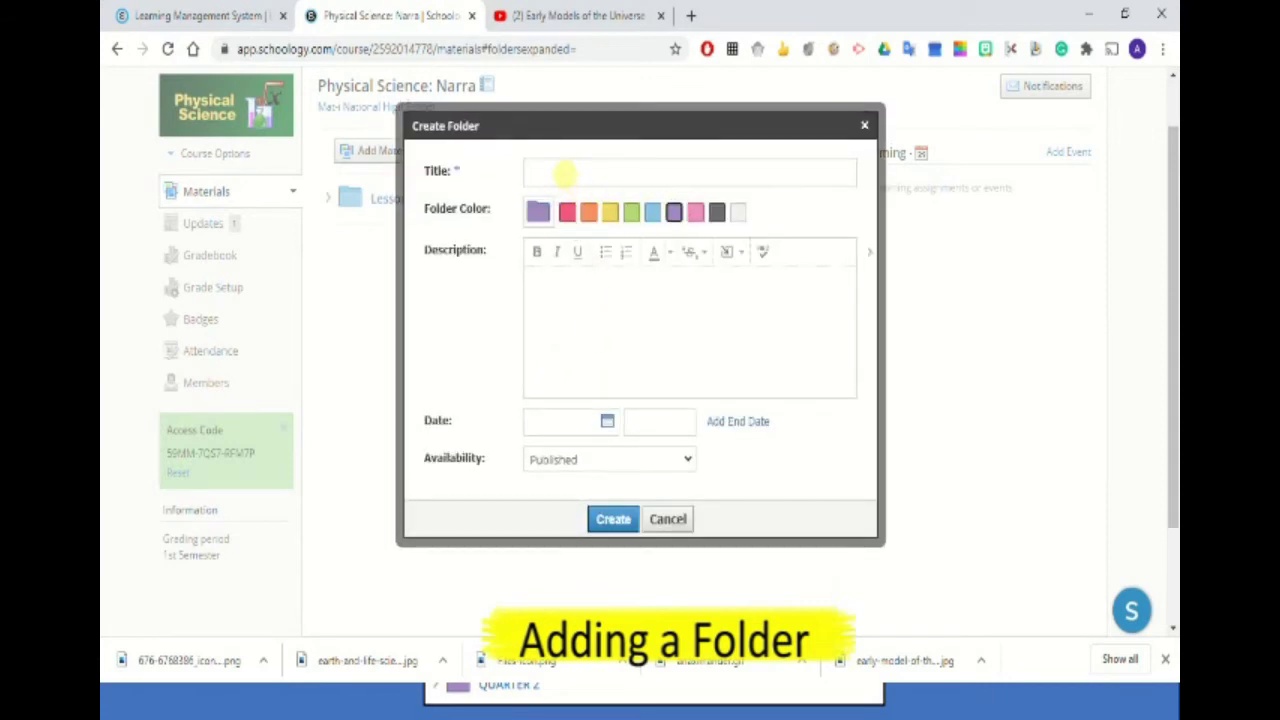
left_click(565, 174)
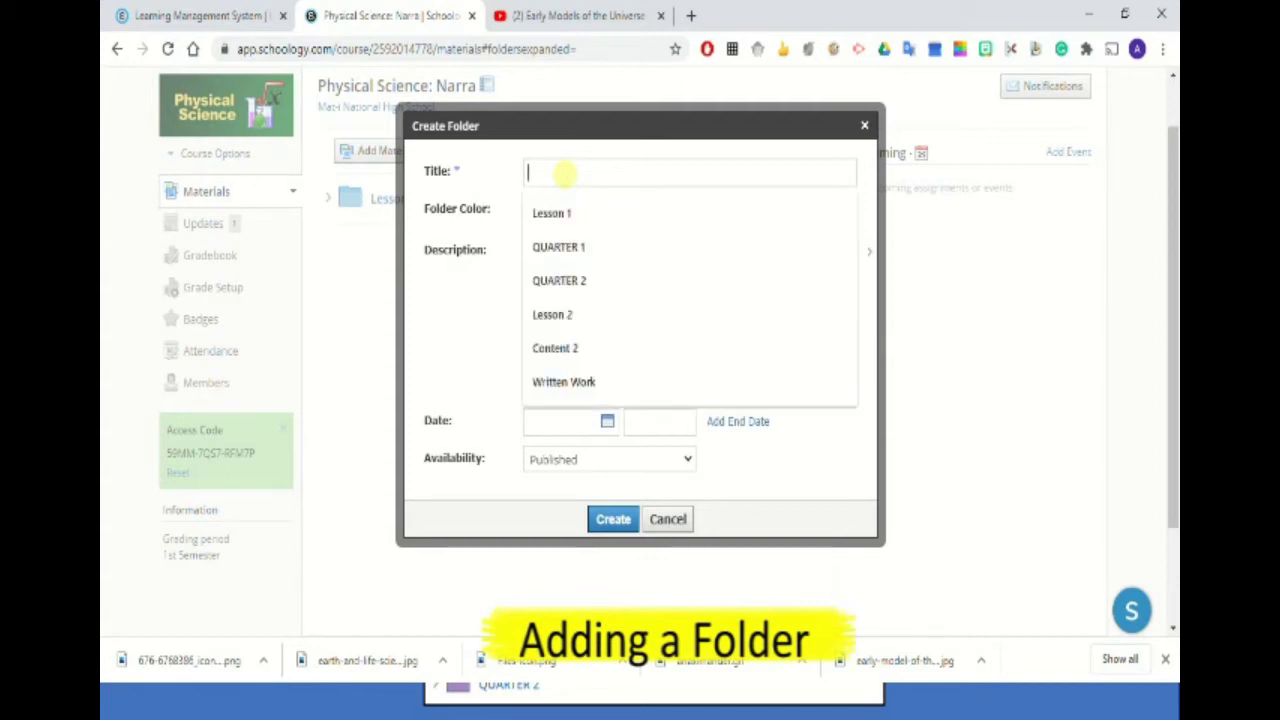
type("Content 1")
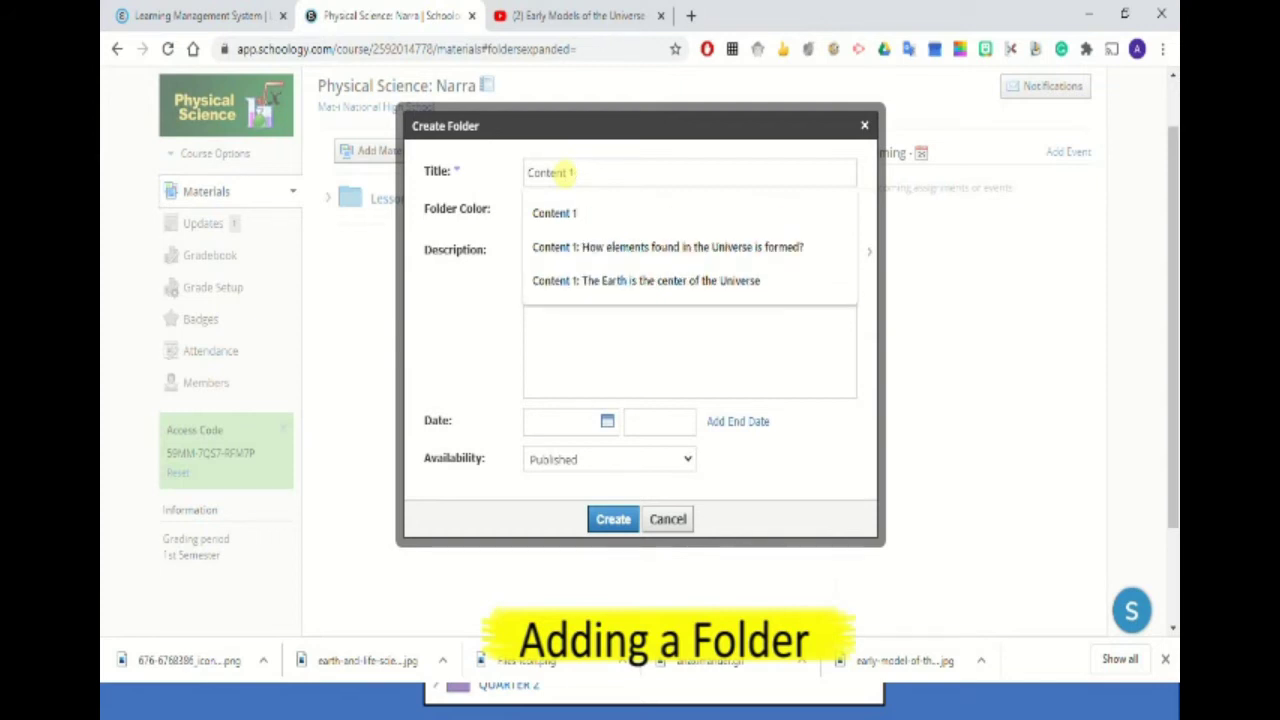
type(": The")
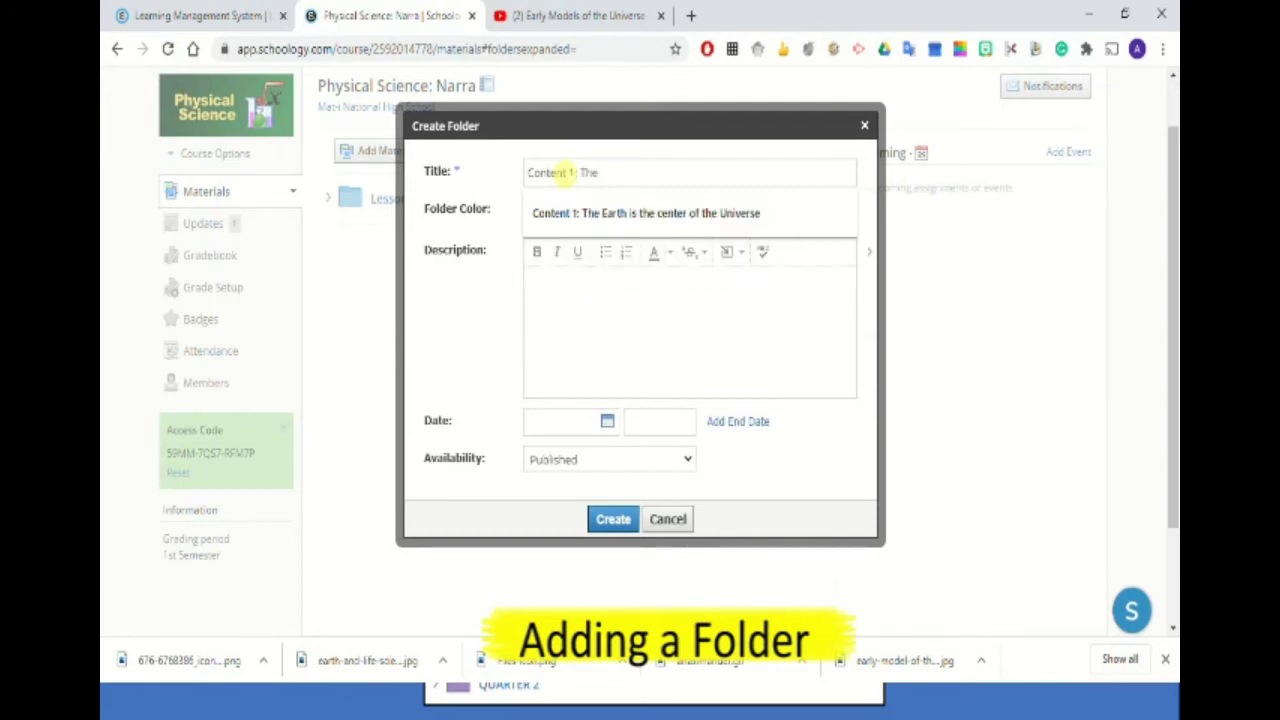
left_click(600, 213)
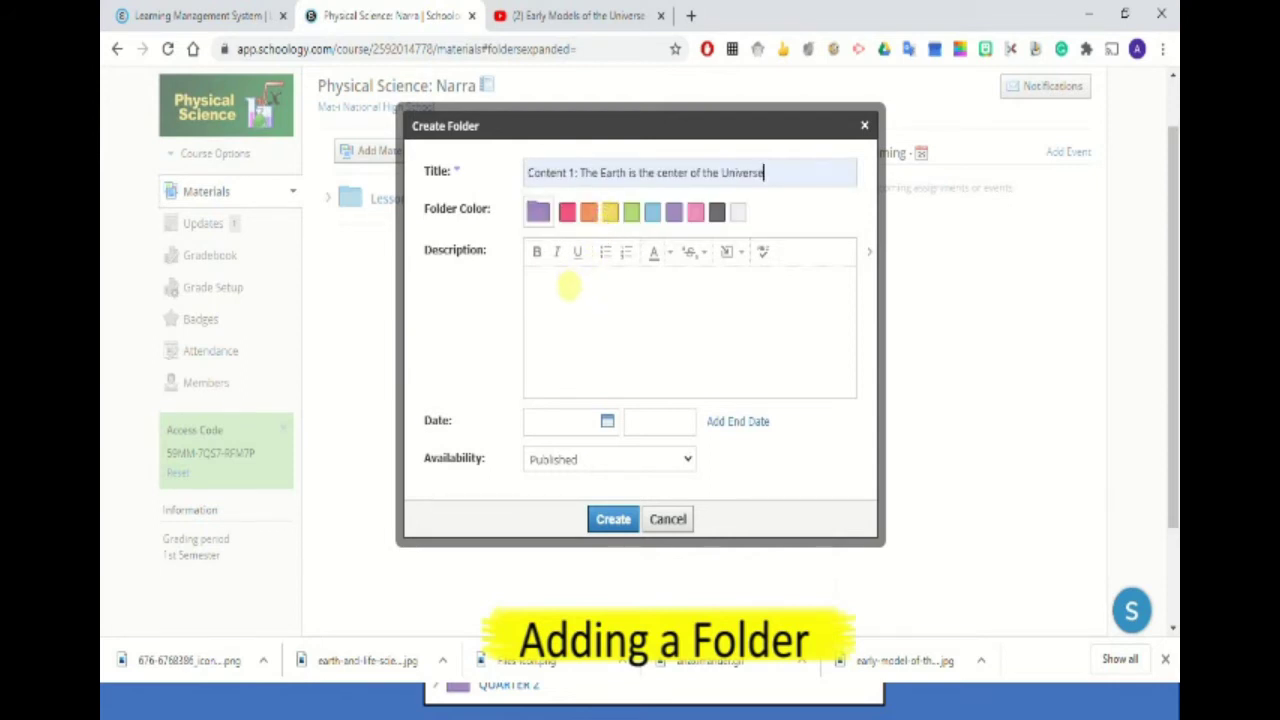
left_click(567, 287)
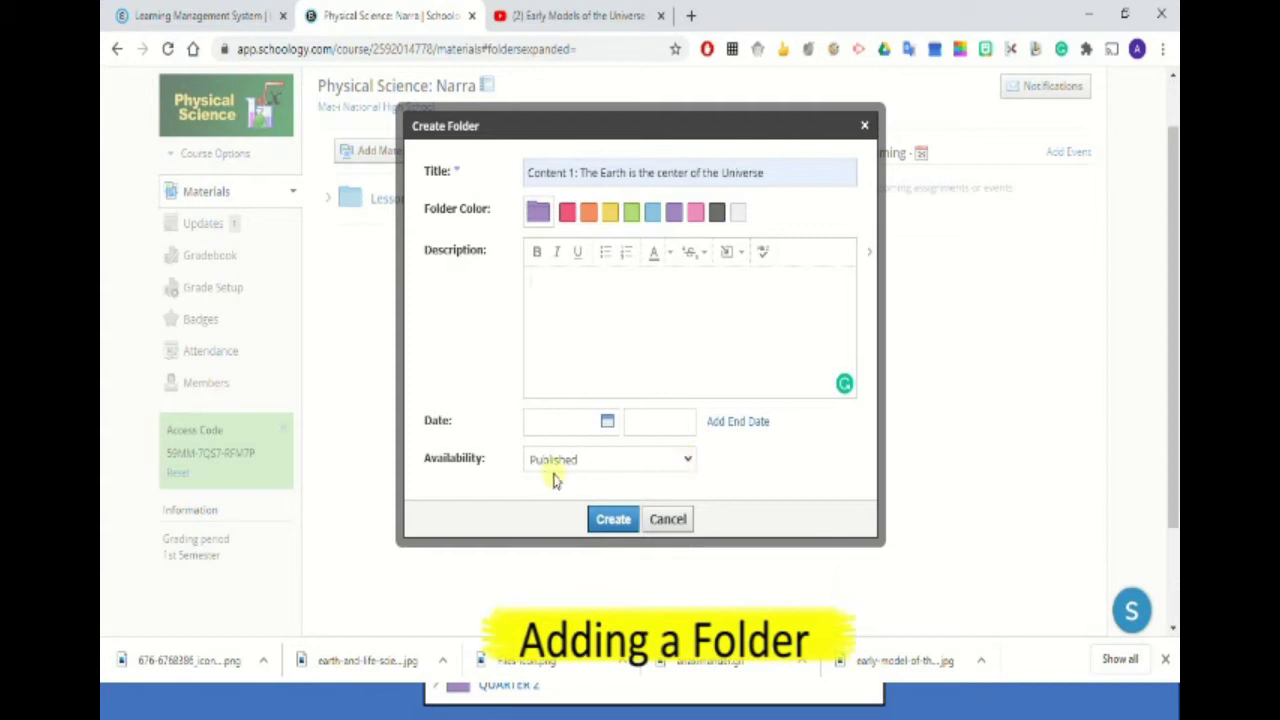
left_click(612, 521)
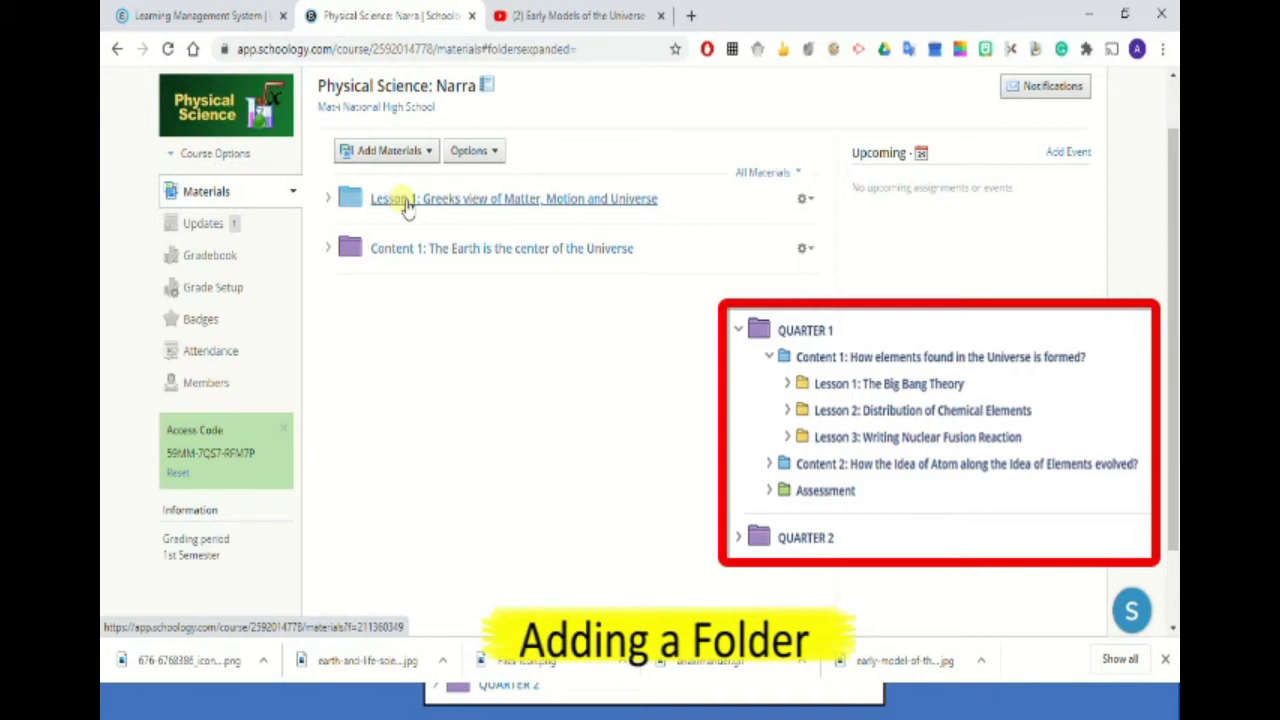
Place the Content 1 folder above the Lesson 1 folder and move Lesson 1 into it.
left_click_drag(406, 204, 423, 243)
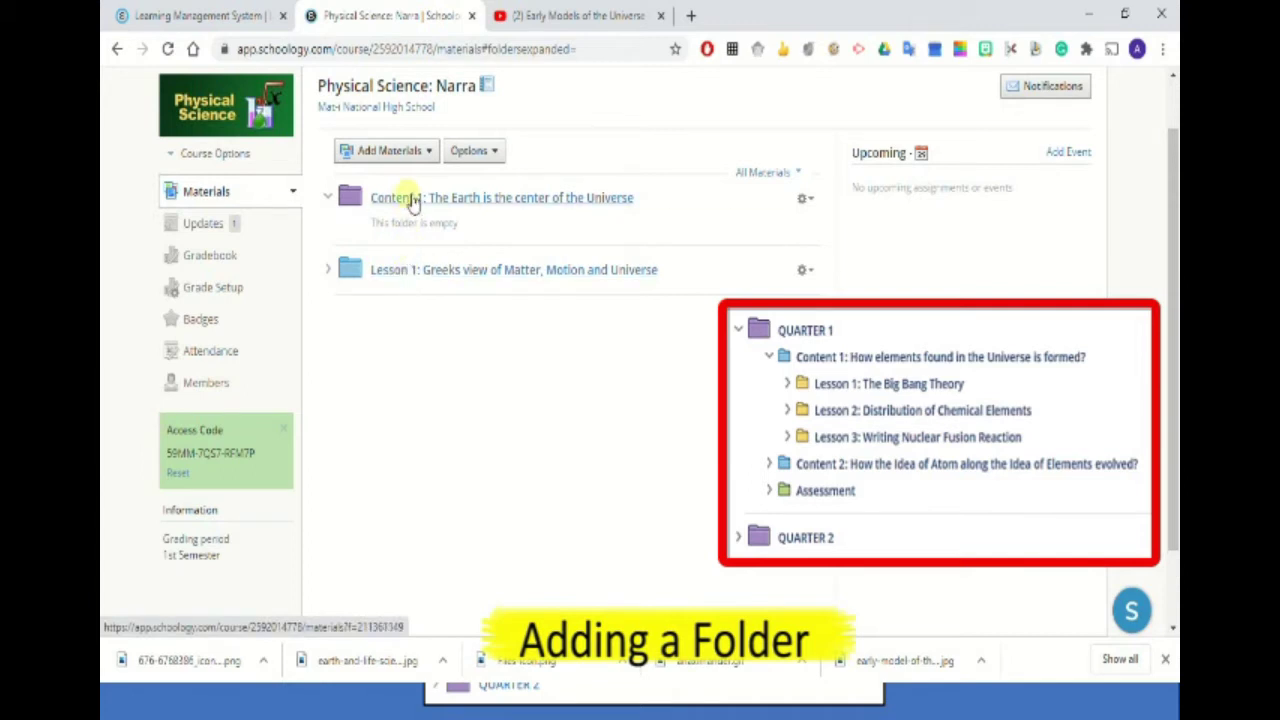
left_click_drag(400, 272, 435, 234)
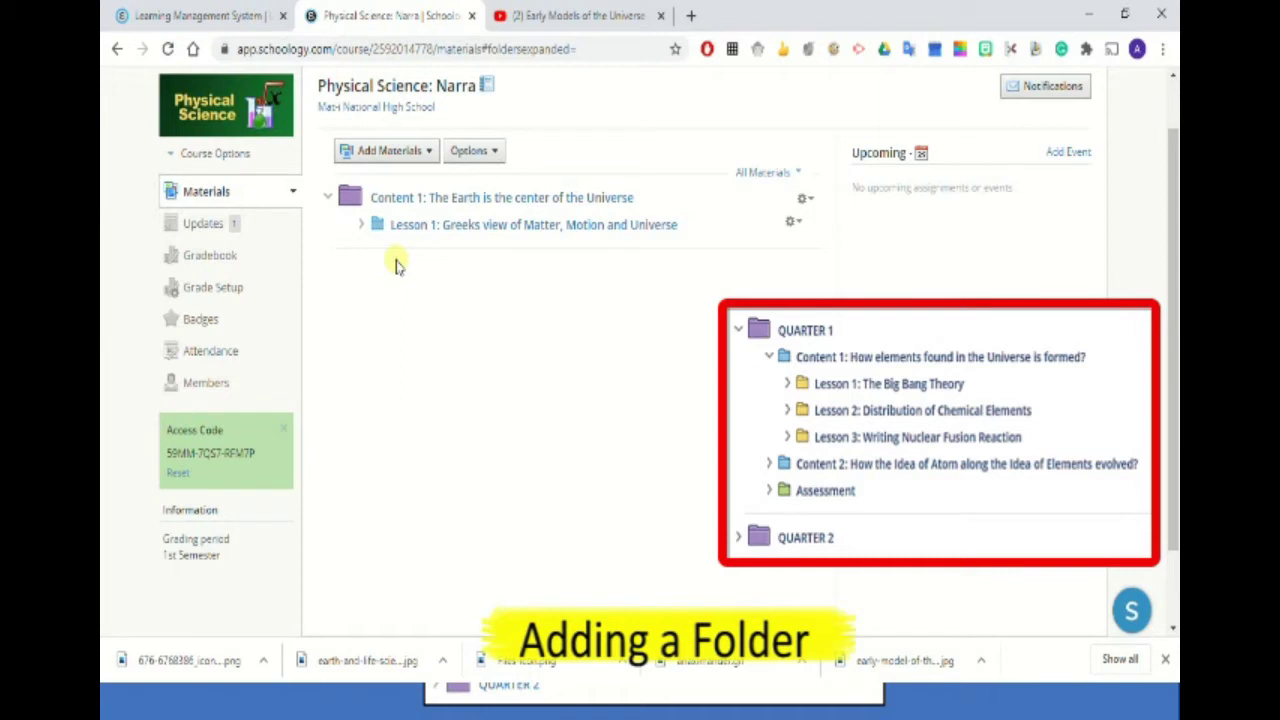
Create a blue folder titled "Competent Models of the Universe" in the course materials.
left_click(401, 153)
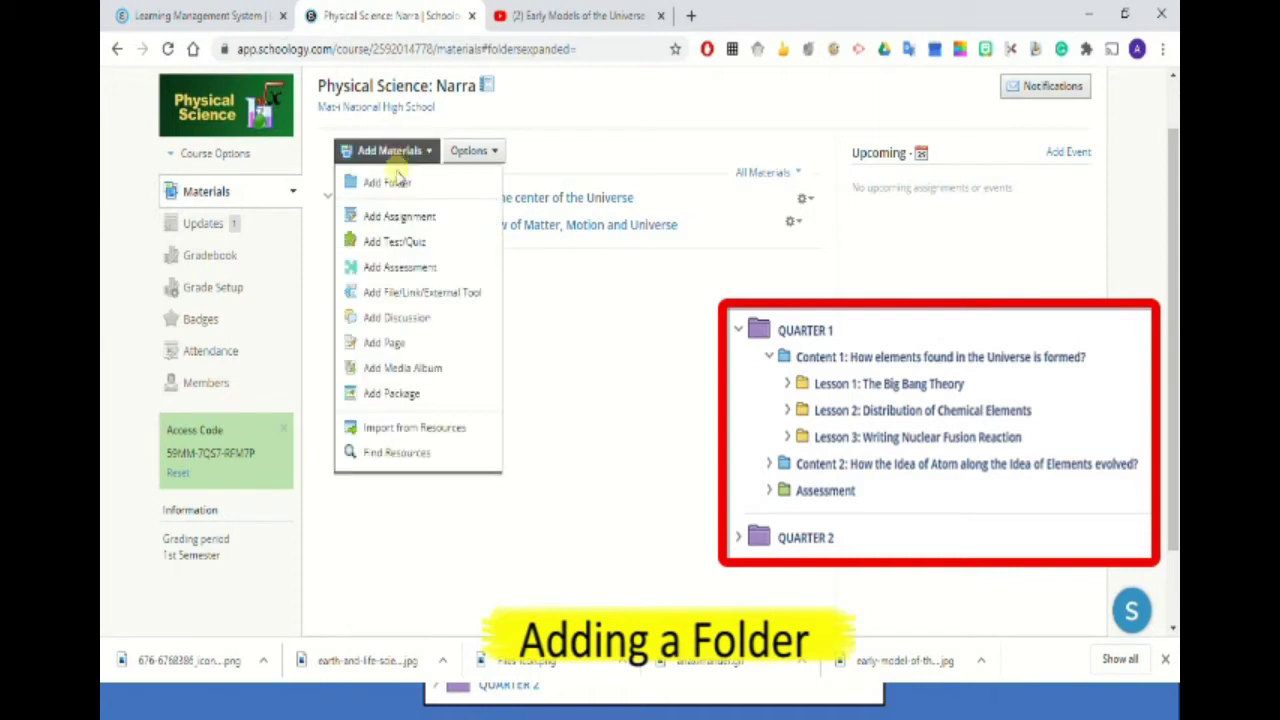
left_click(388, 182)
type("Co")
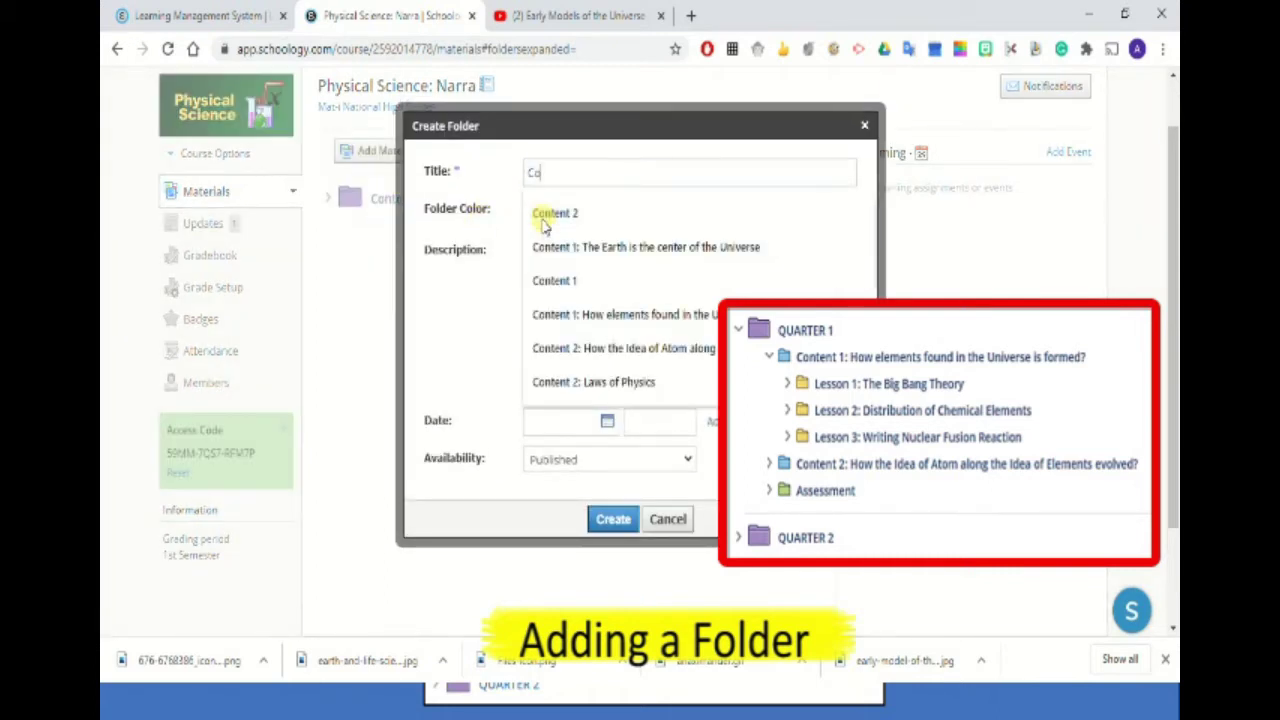
type("mpetent Models of the Universe")
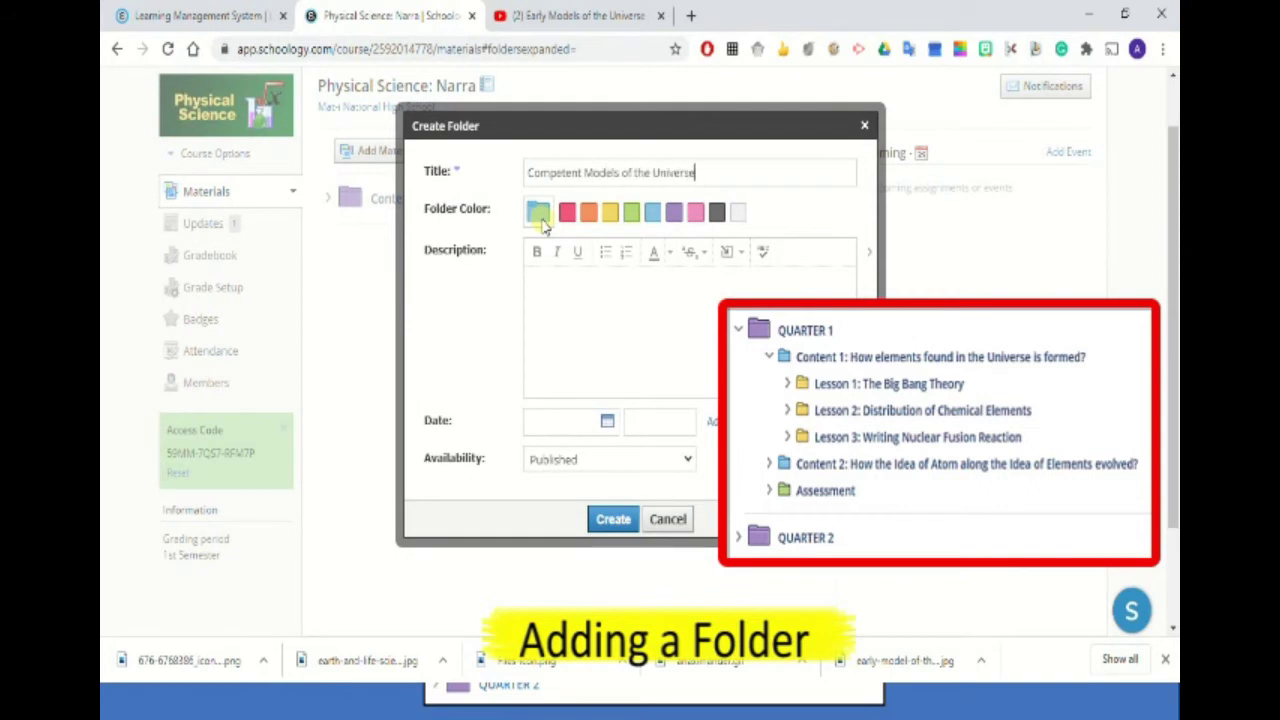
left_click(652, 212)
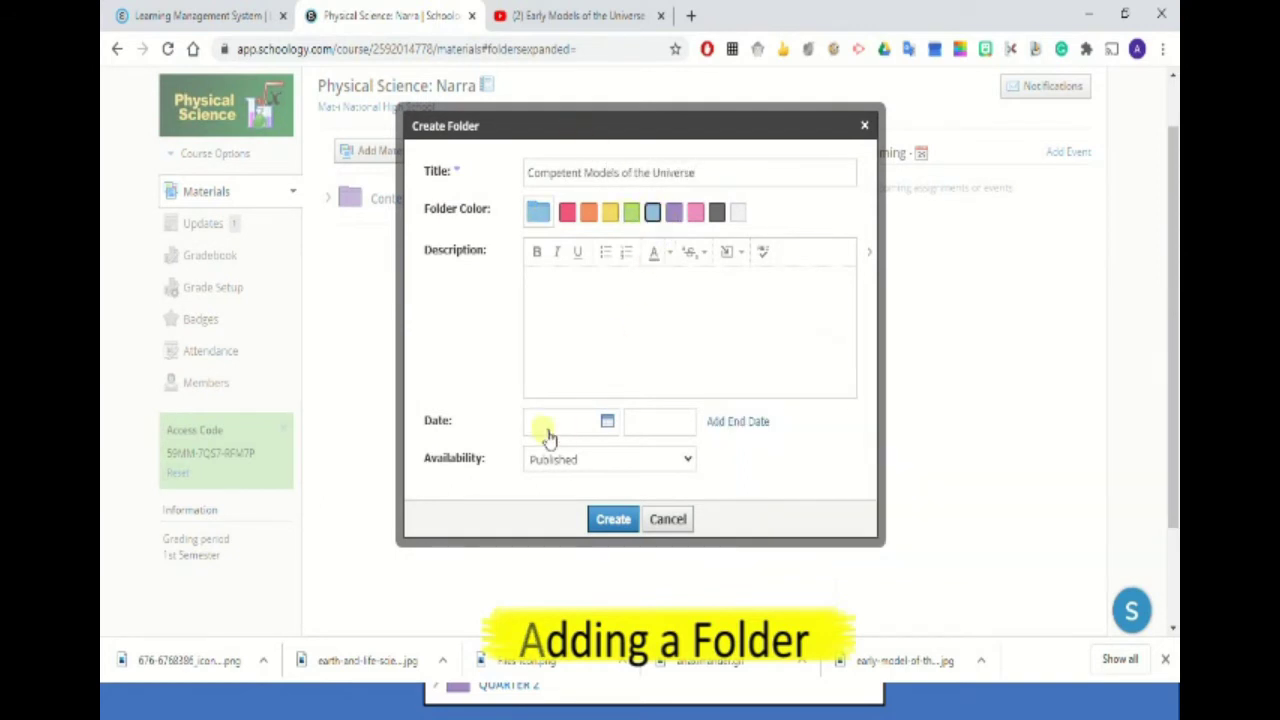
left_click(612, 519)
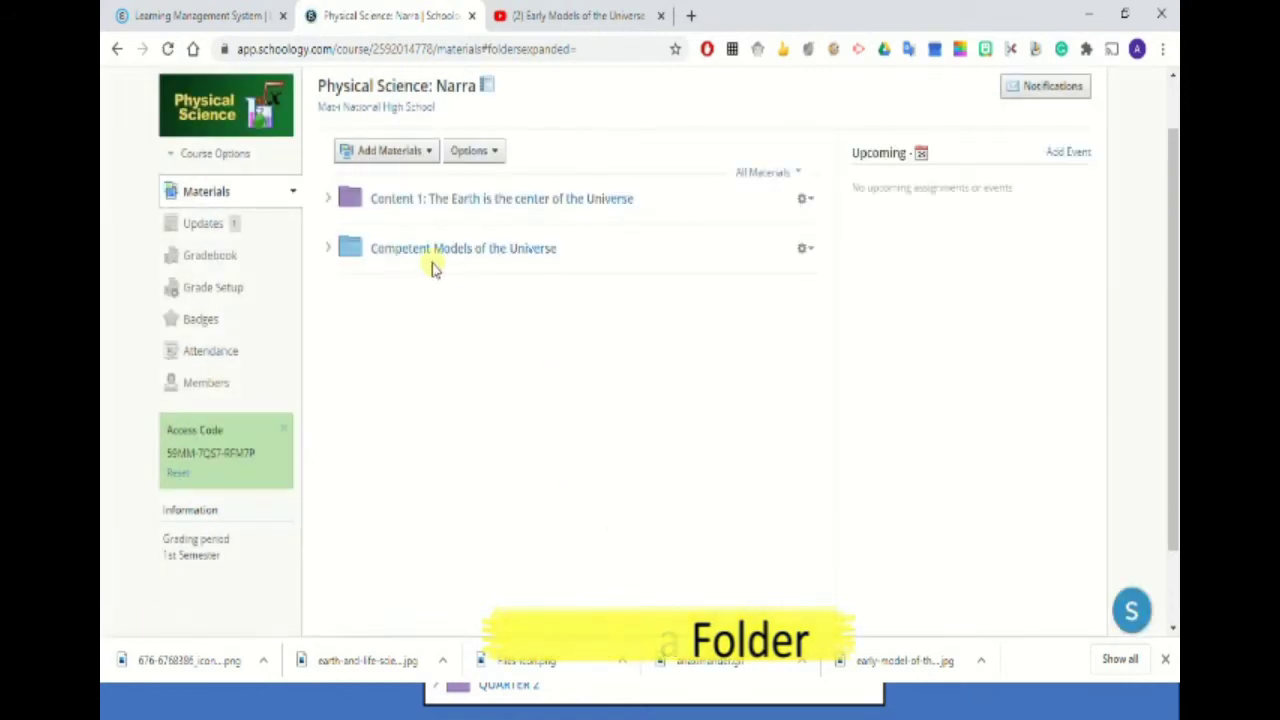
Rename the new folder "Lesson 2: Competent Models of the Universe" and move it into the Content 1 folder below Lesson 1.
left_click(805, 250)
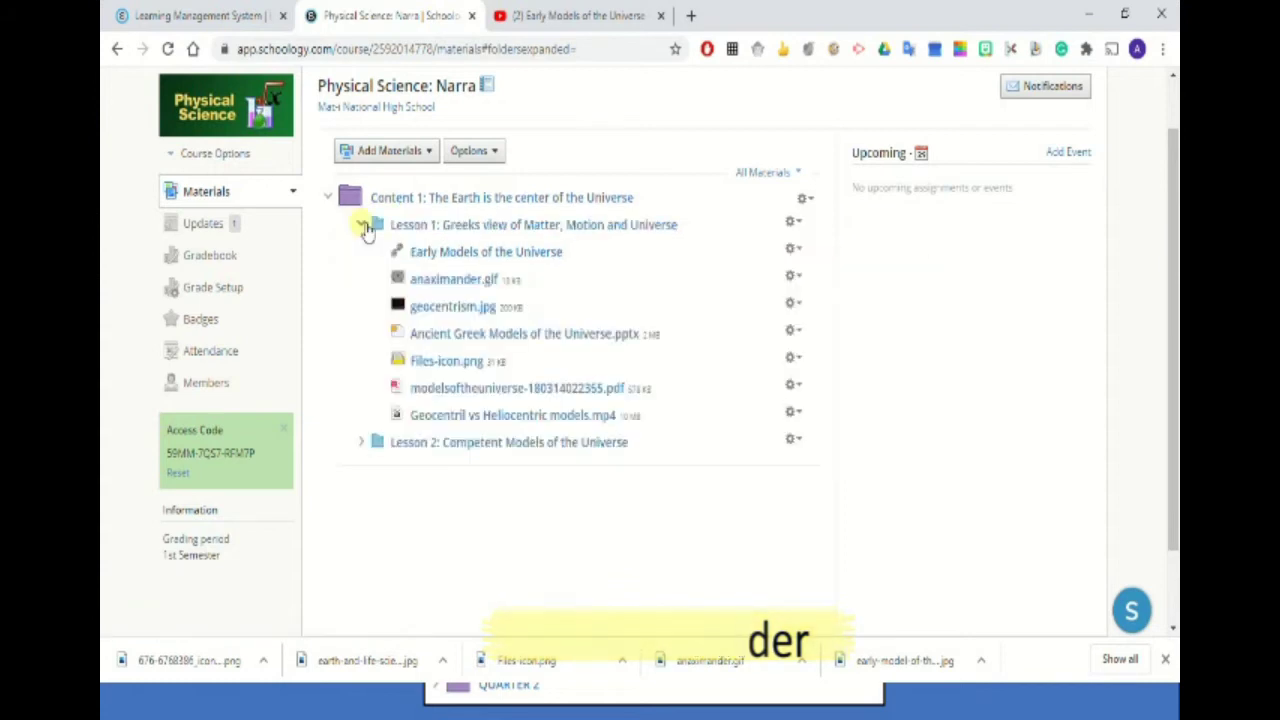
left_click(362, 224)
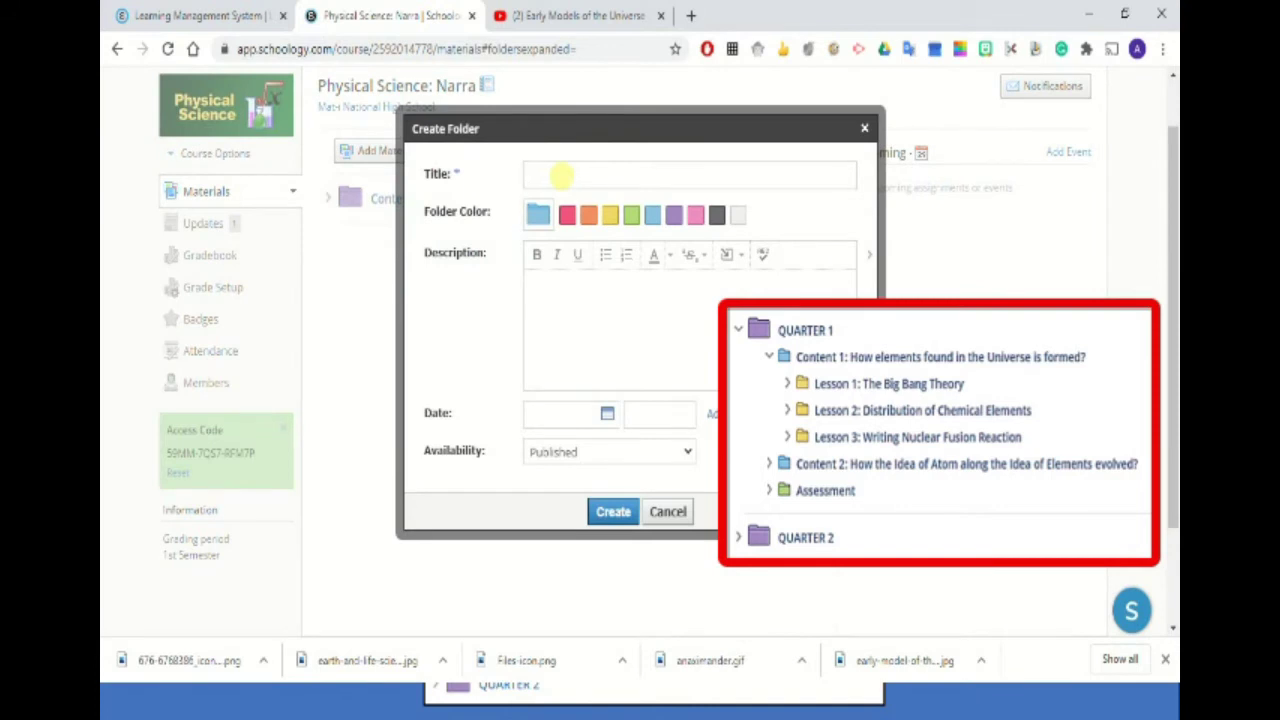
Create a folder titled "Lesson 3: Evidences that Earth is not the Center of the Universe" with the default blue color.
type("Lesson 3")
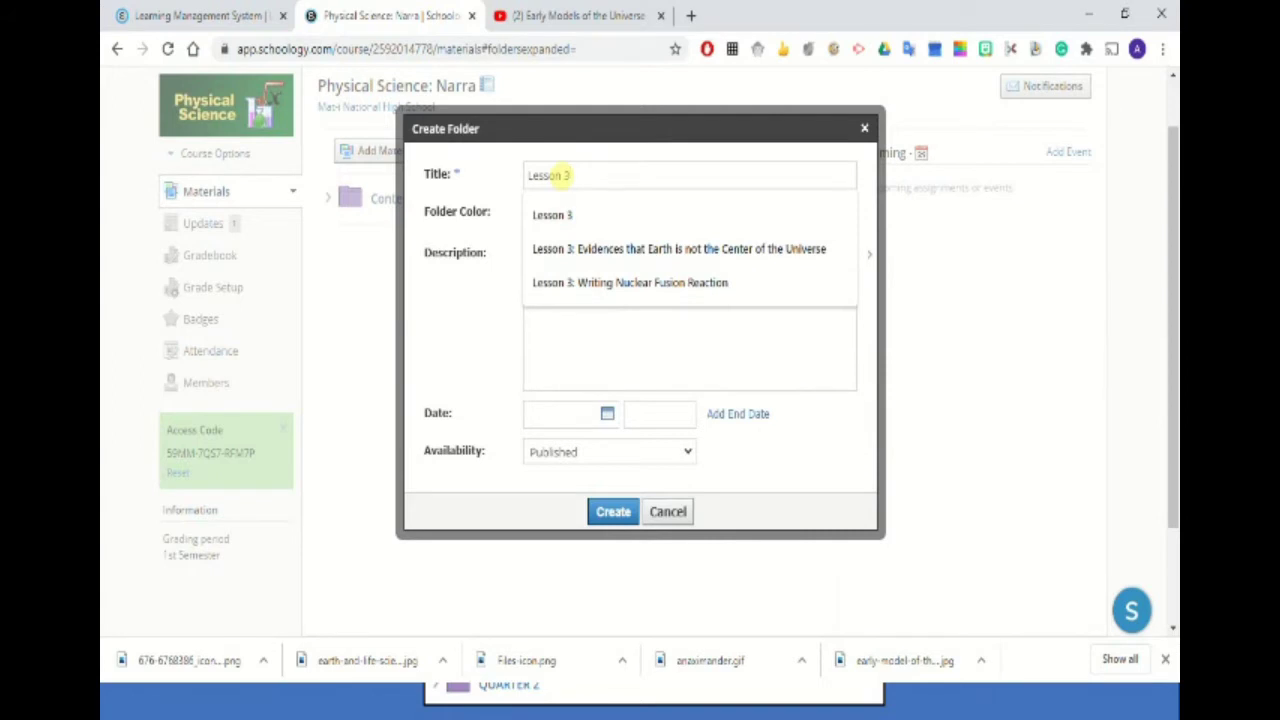
left_click(679, 249)
left_click(613, 511)
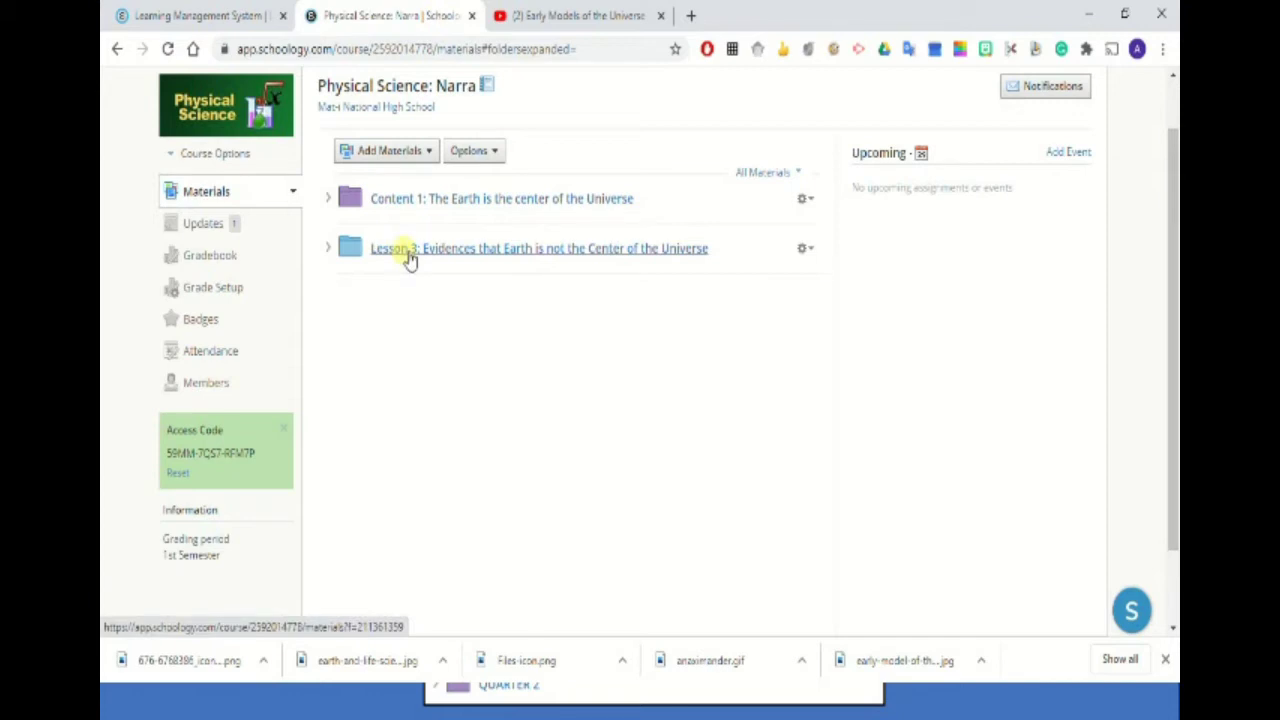
Move the Lesson 3 folder into the Content 1 folder, below Lesson 2.
left_click_drag(411, 257, 460, 230)
left_click_drag(400, 294, 449, 277)
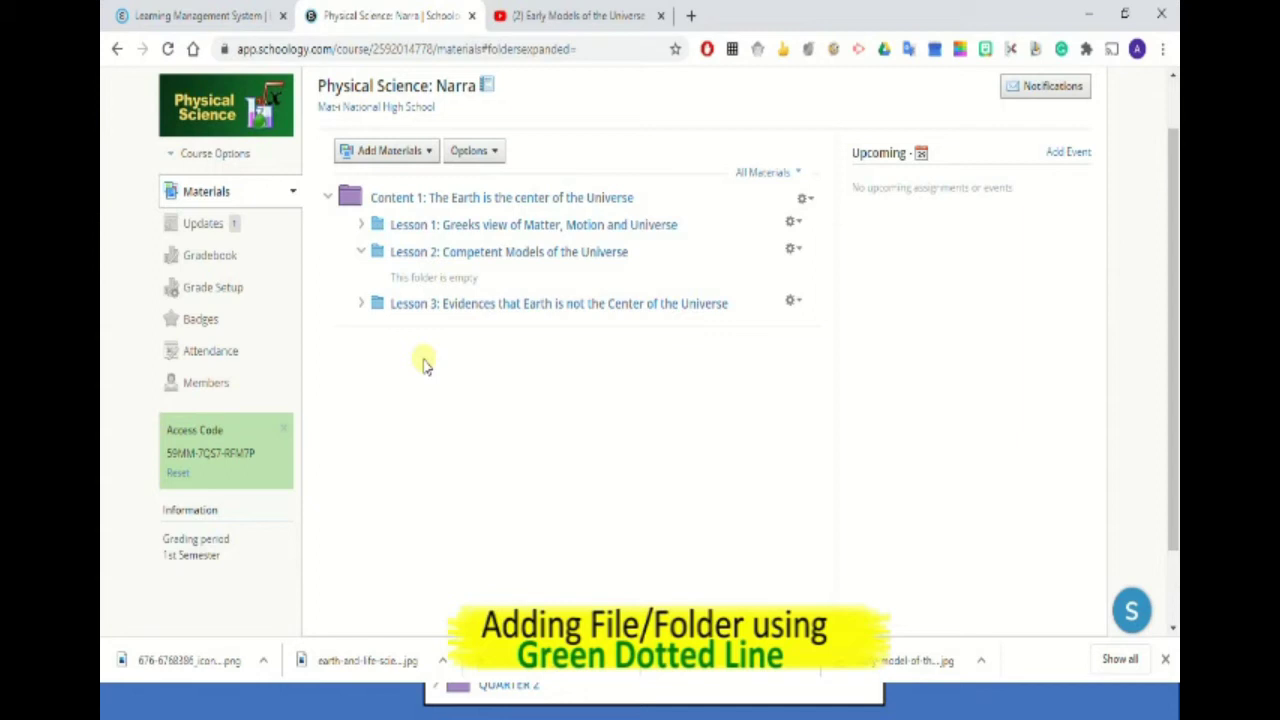
Start a new folder inside Content 1, above Lesson 1, with the title ASSESSMENT and the color green.
mouse_move(425, 216)
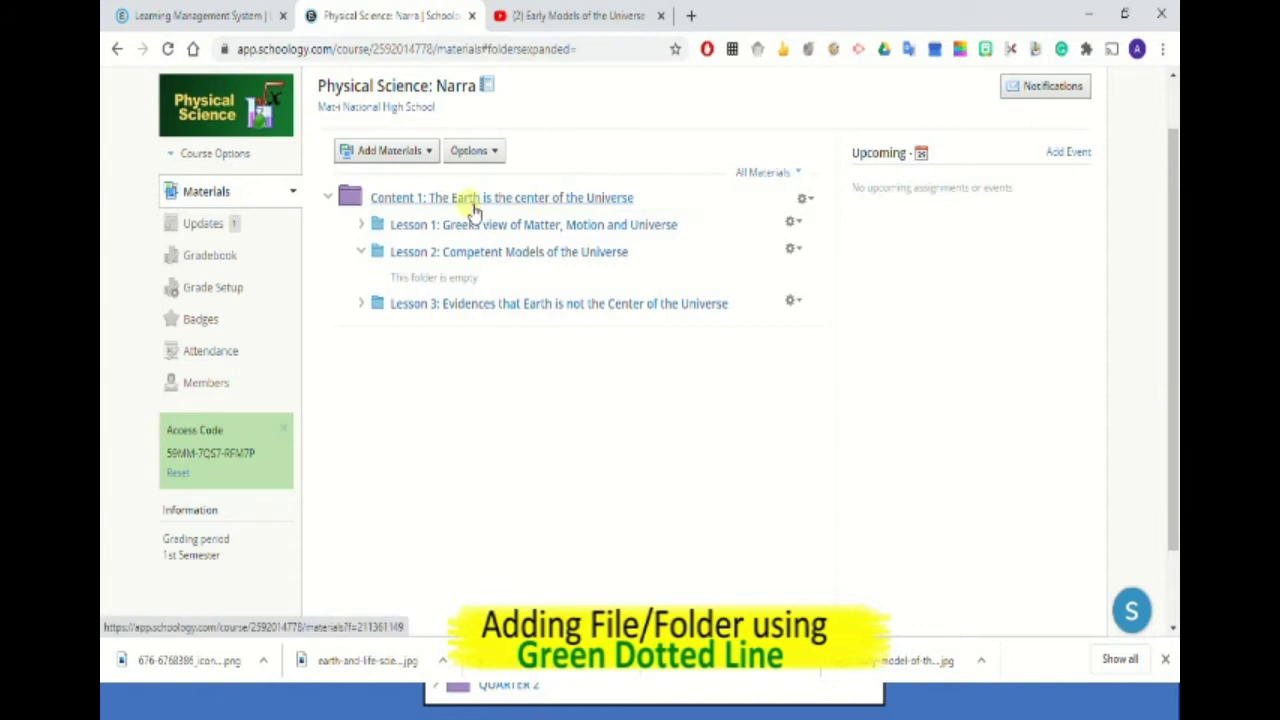
left_click(415, 210)
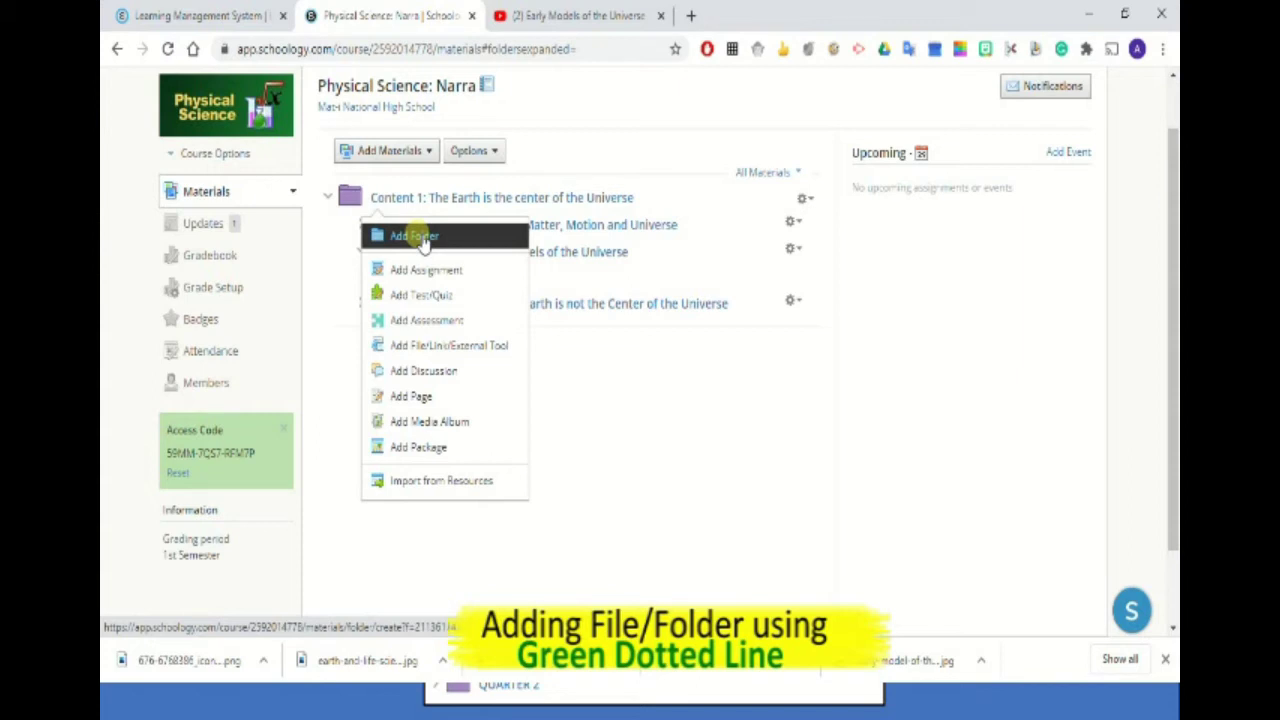
left_click(420, 237)
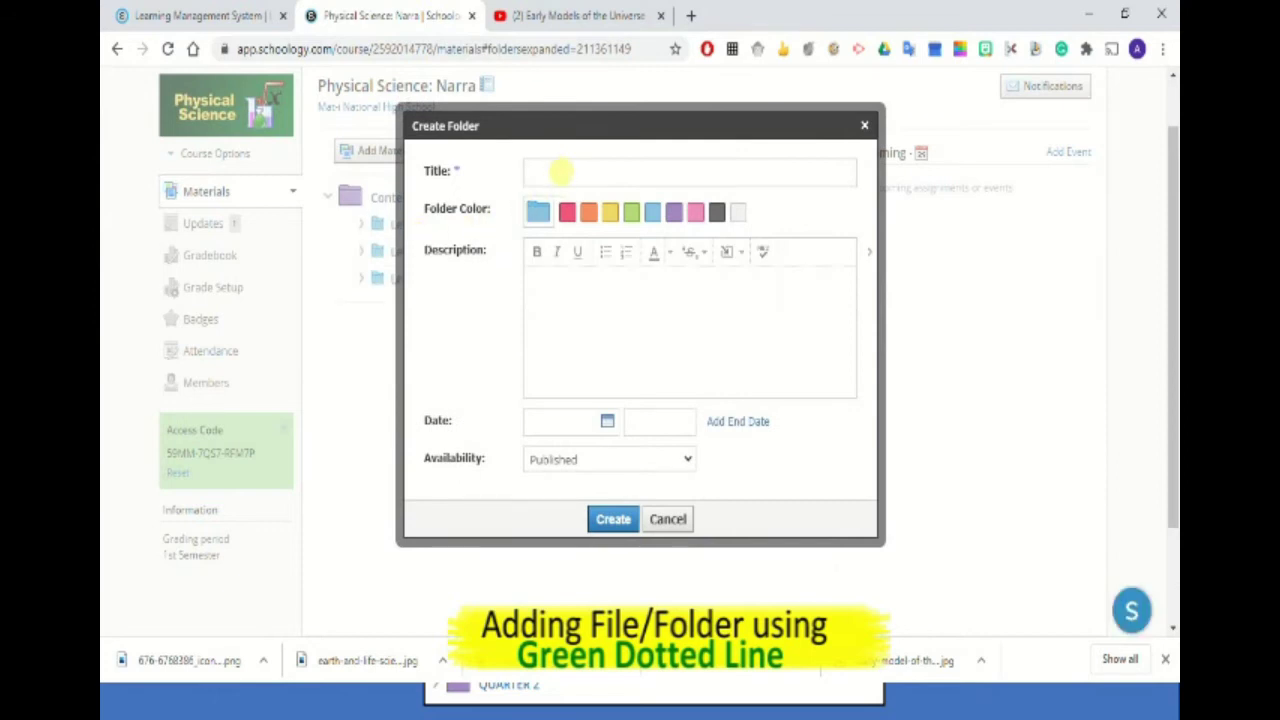
left_click(560, 172)
type("As")
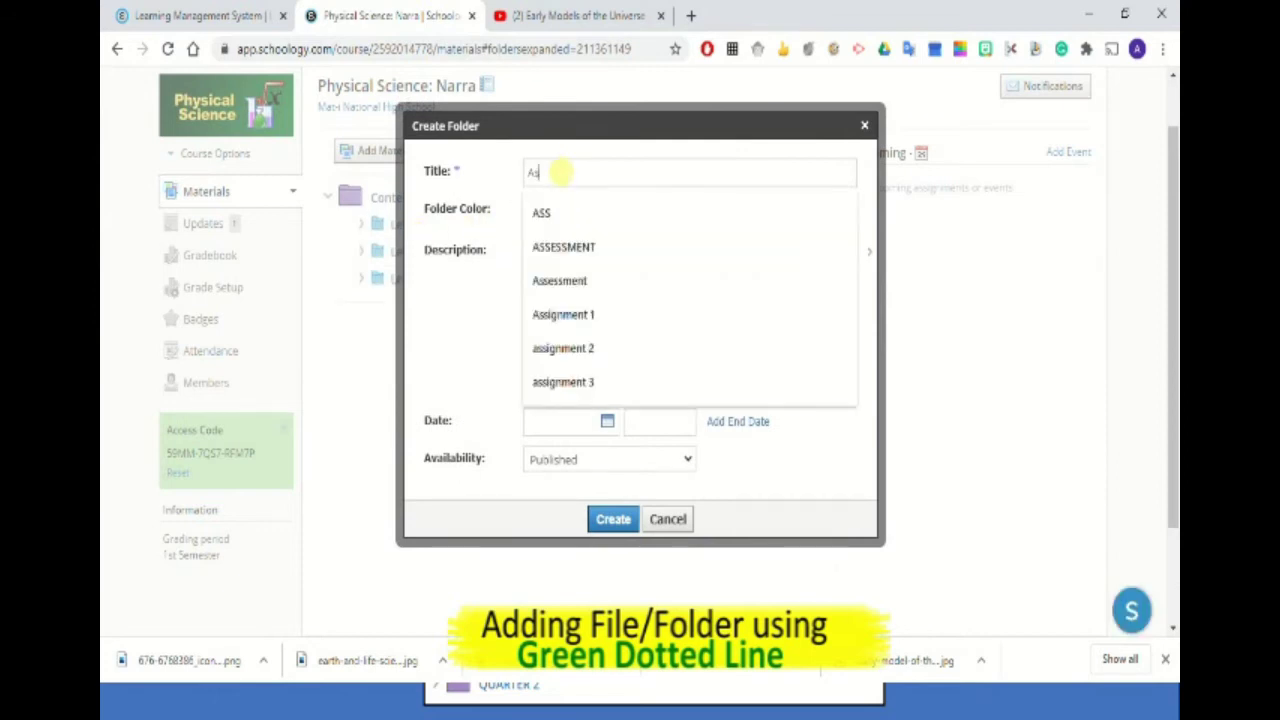
type("sess")
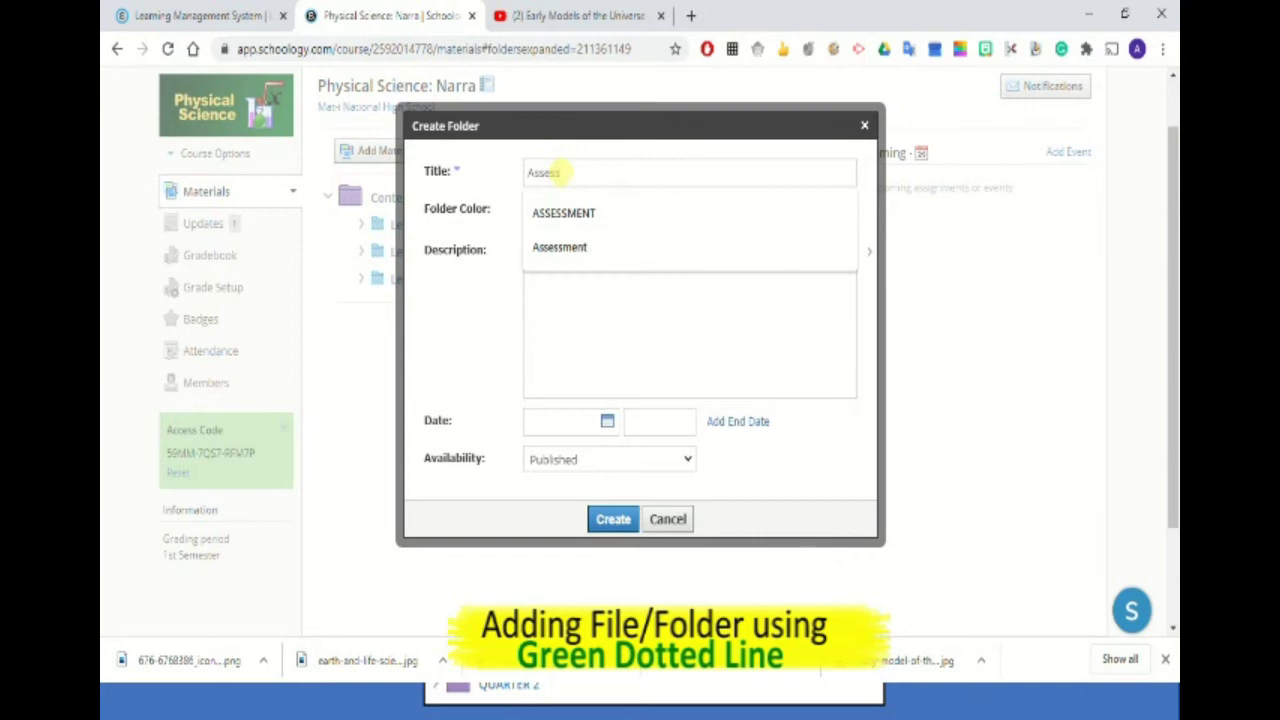
left_click(586, 212)
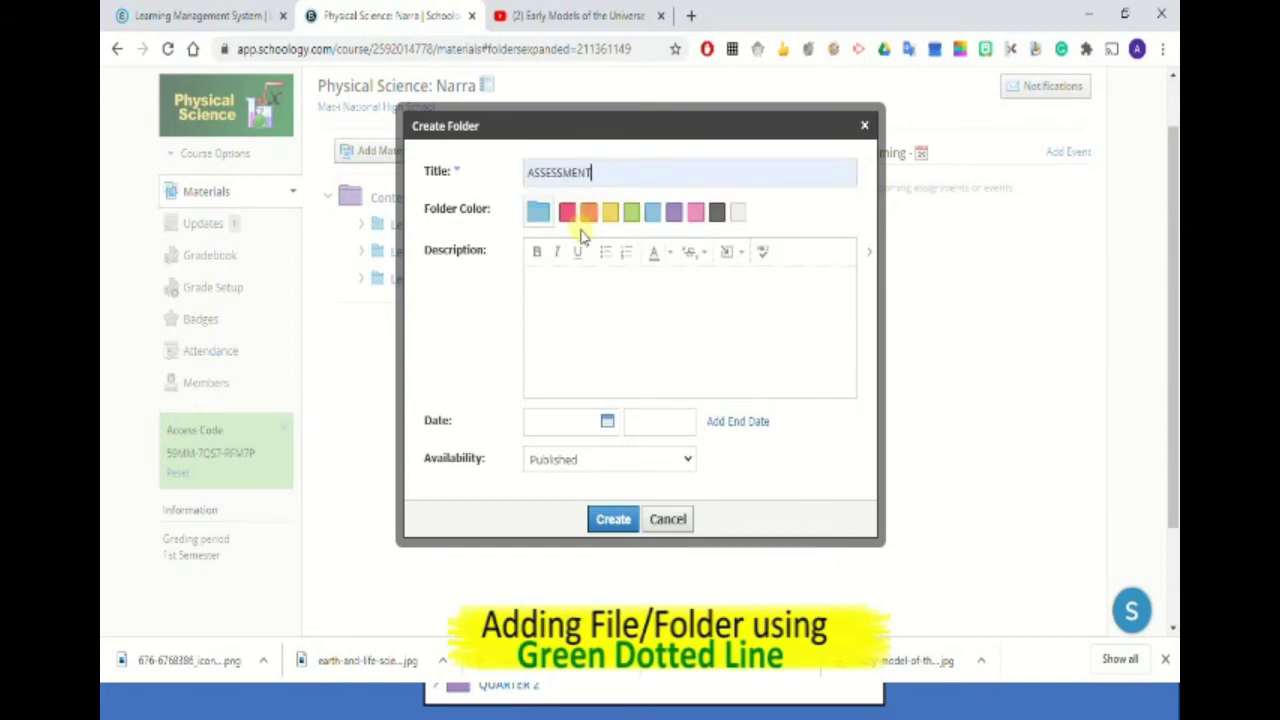
left_click(630, 213)
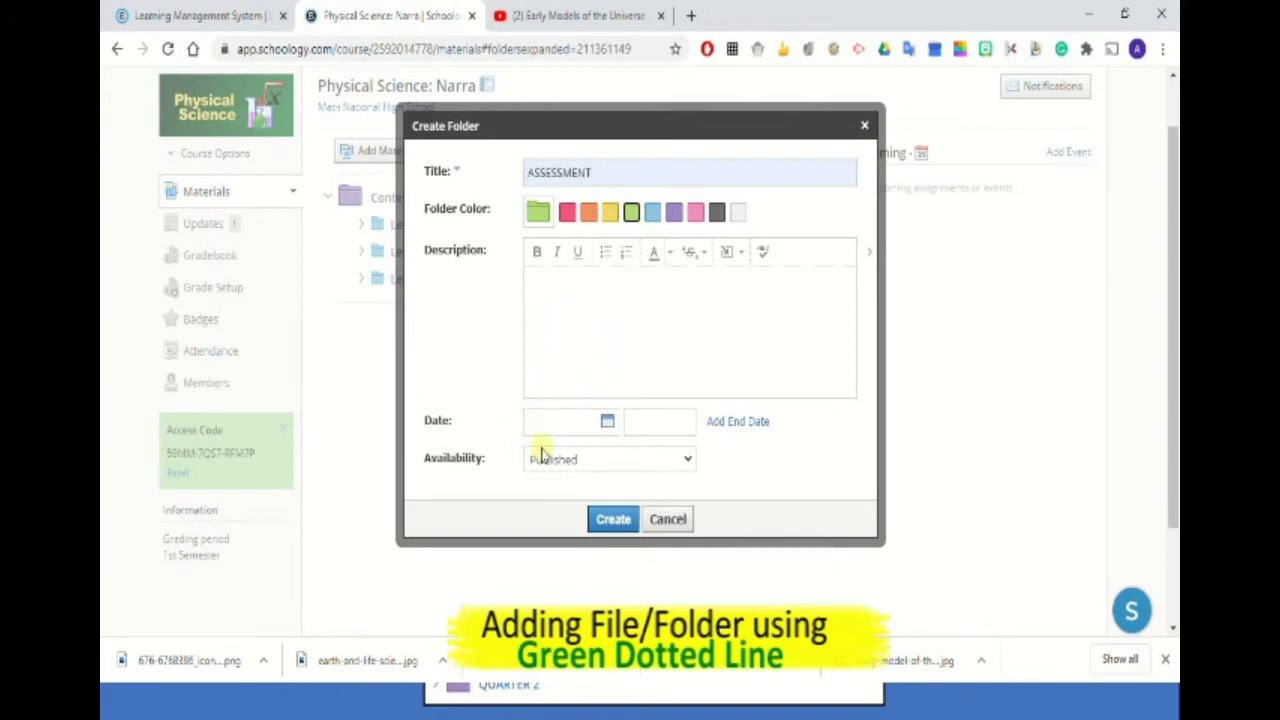
Enter "Periodicals/ Long Quiz" as the ASSESSMENT folder's description and create the folder.
left_click(538, 281)
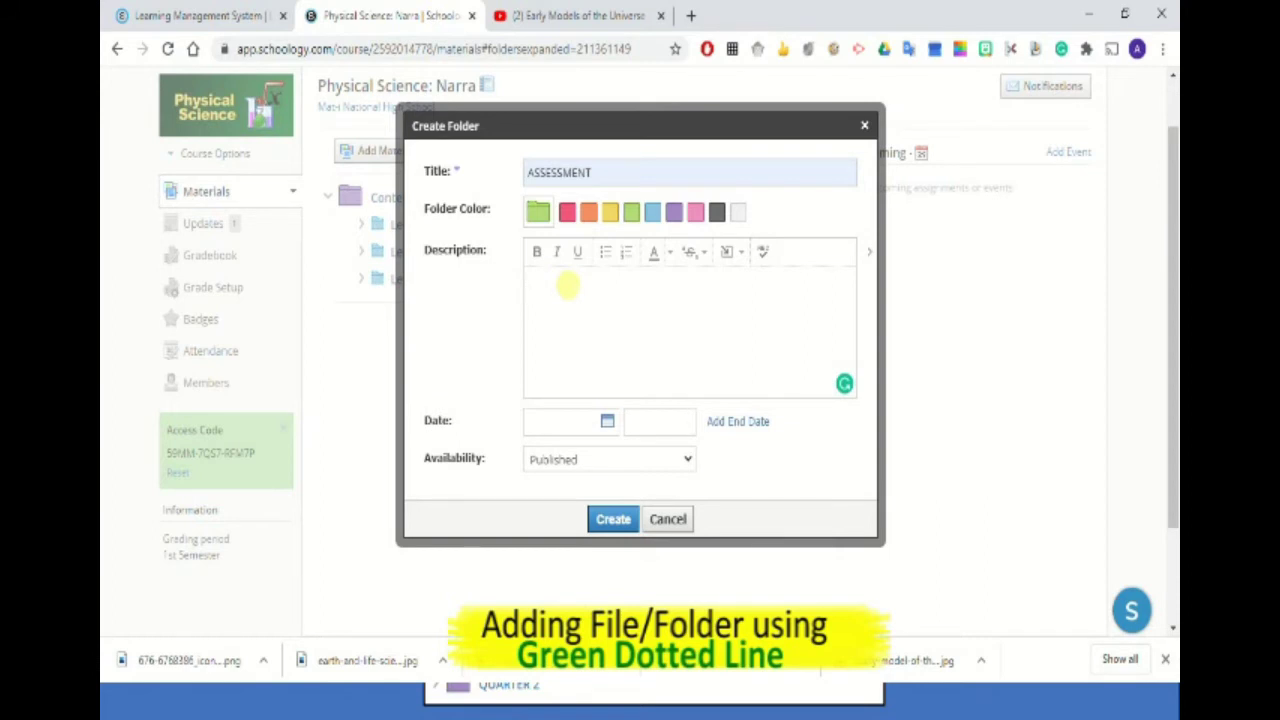
type("p")
key("BackSpace")
type("pERI")
key("BackSpace")
key("BackSpace")
key("BackSpace")
key("BackSpace")
type("Periodicals/ Long Quiz")
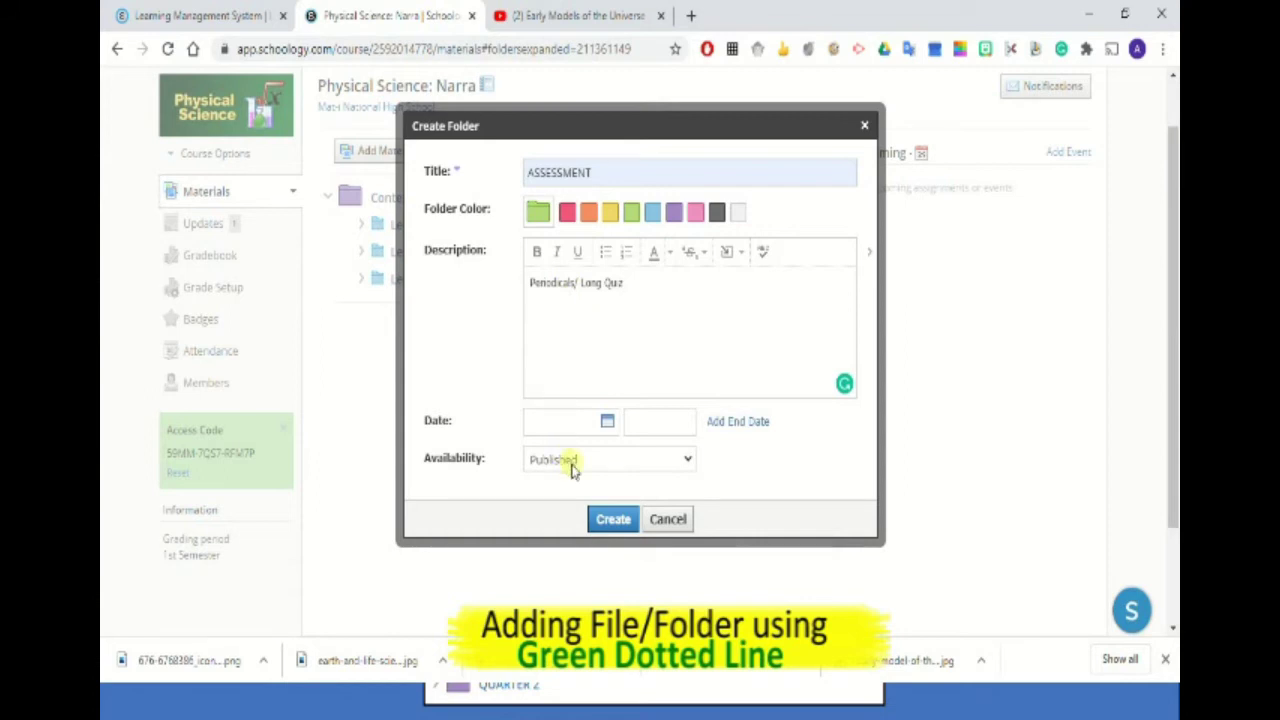
left_click(624, 529)
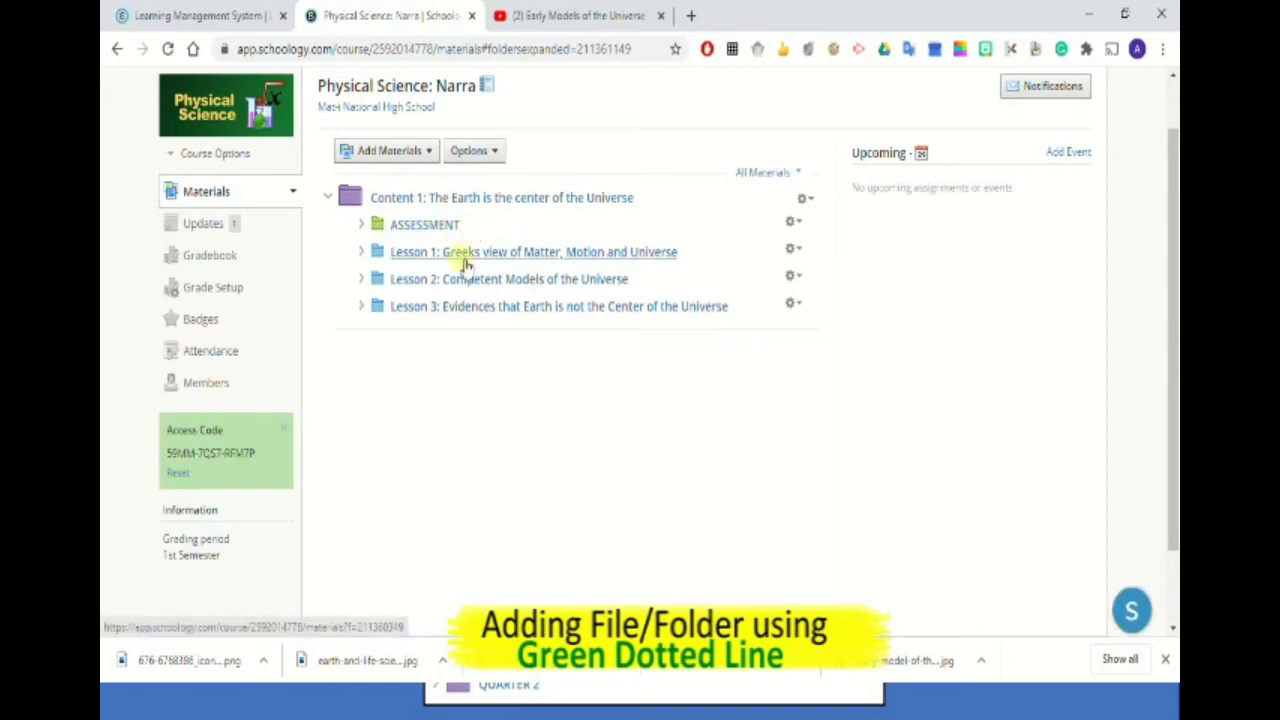
Create a pink folder titled "QUIZES" between Lesson 1 and Lesson 2, and move it directly above Lesson 1.
mouse_move(465, 272)
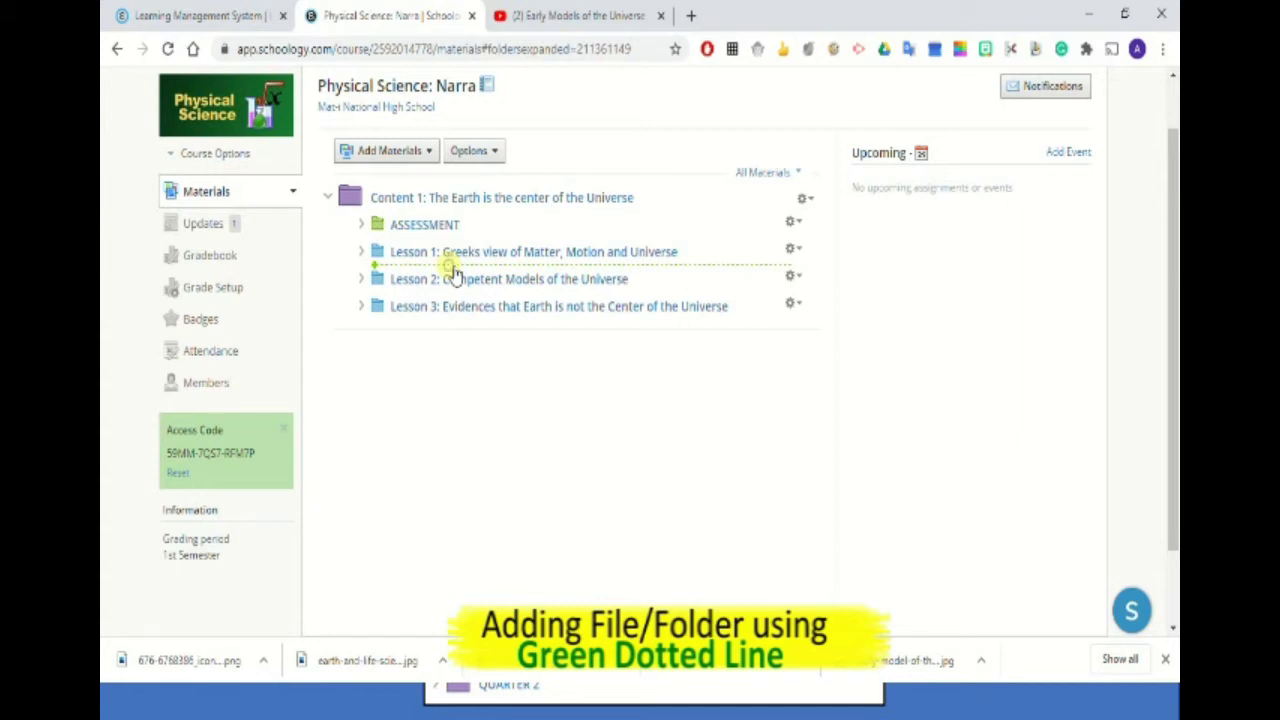
left_click(450, 266)
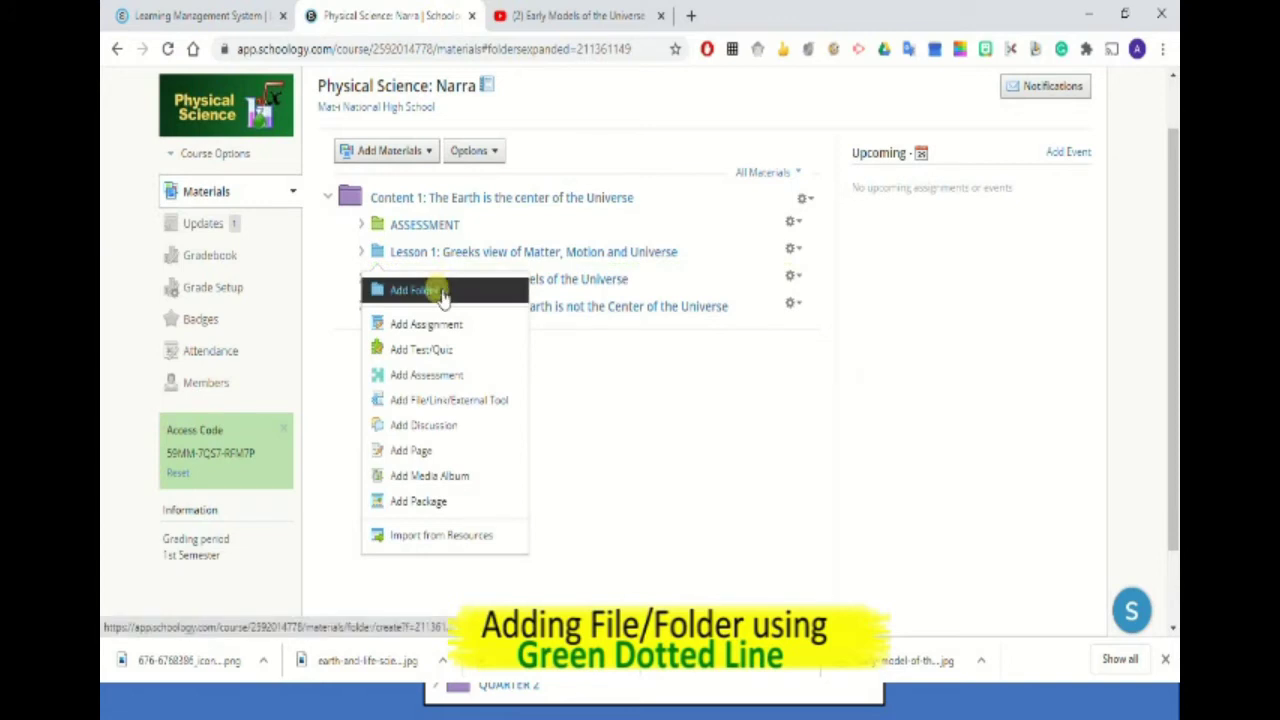
left_click(441, 291)
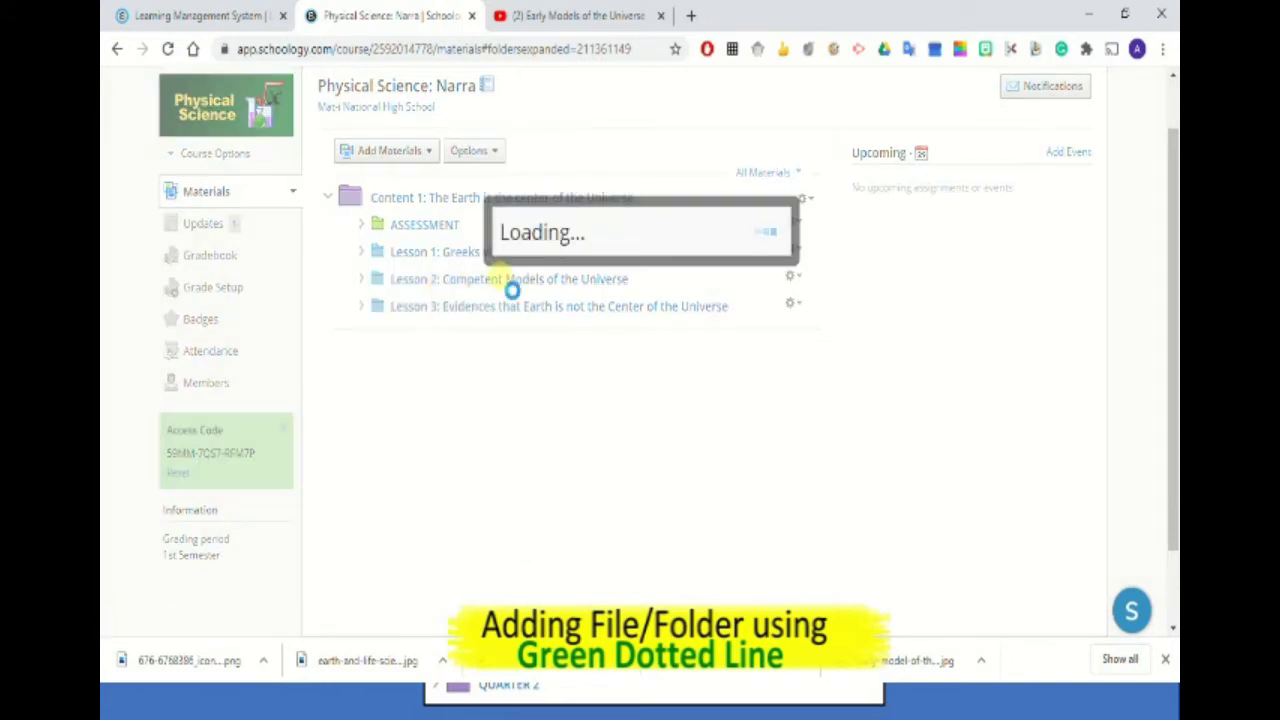
type("QUIZES")
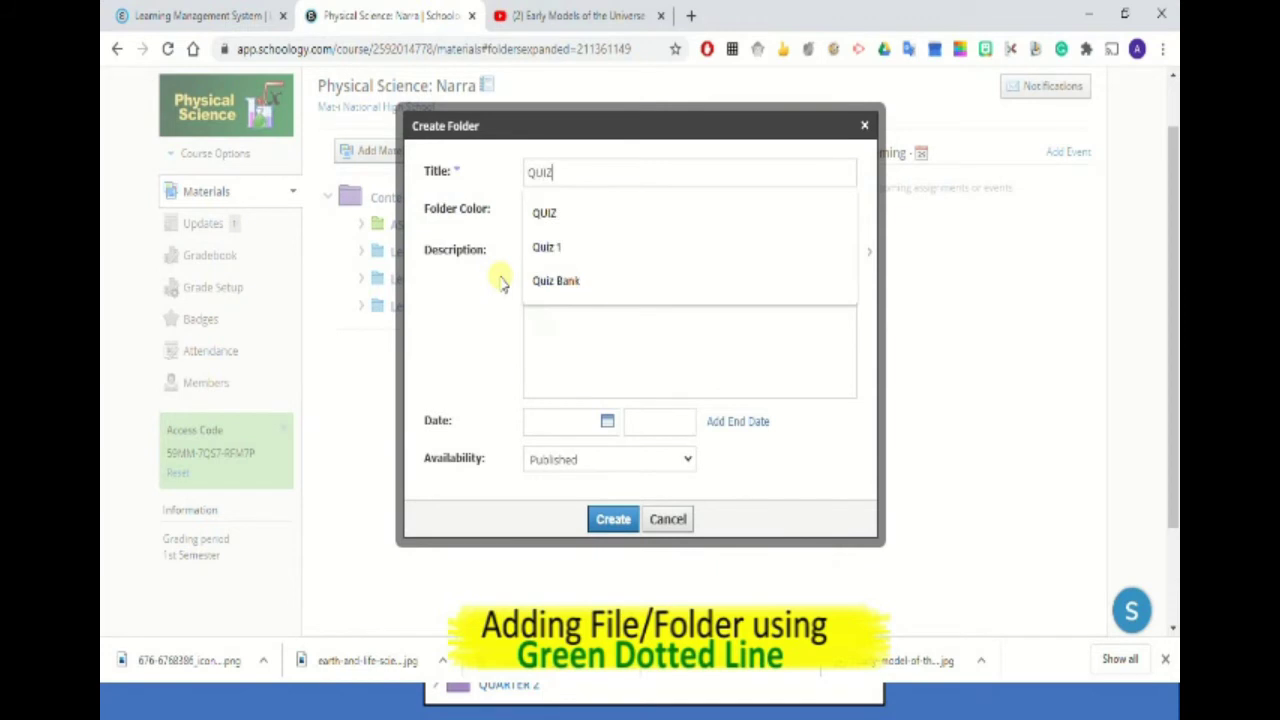
left_click(695, 212)
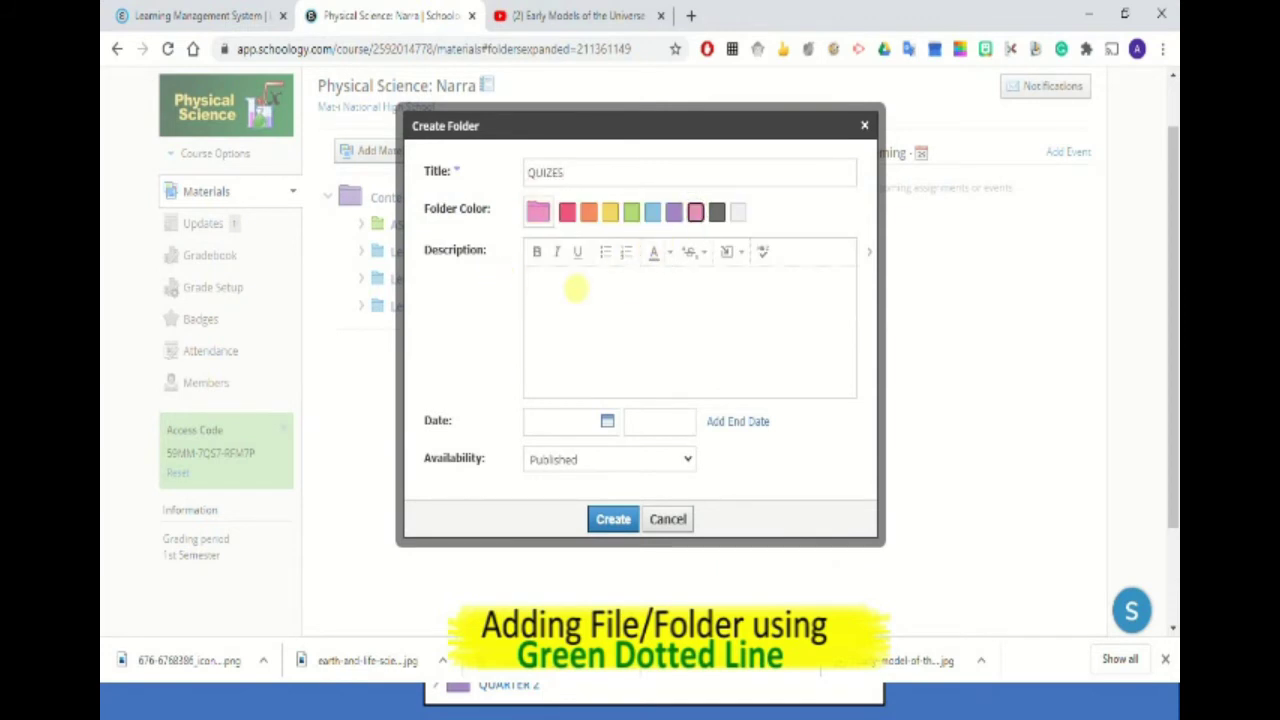
left_click(576, 289)
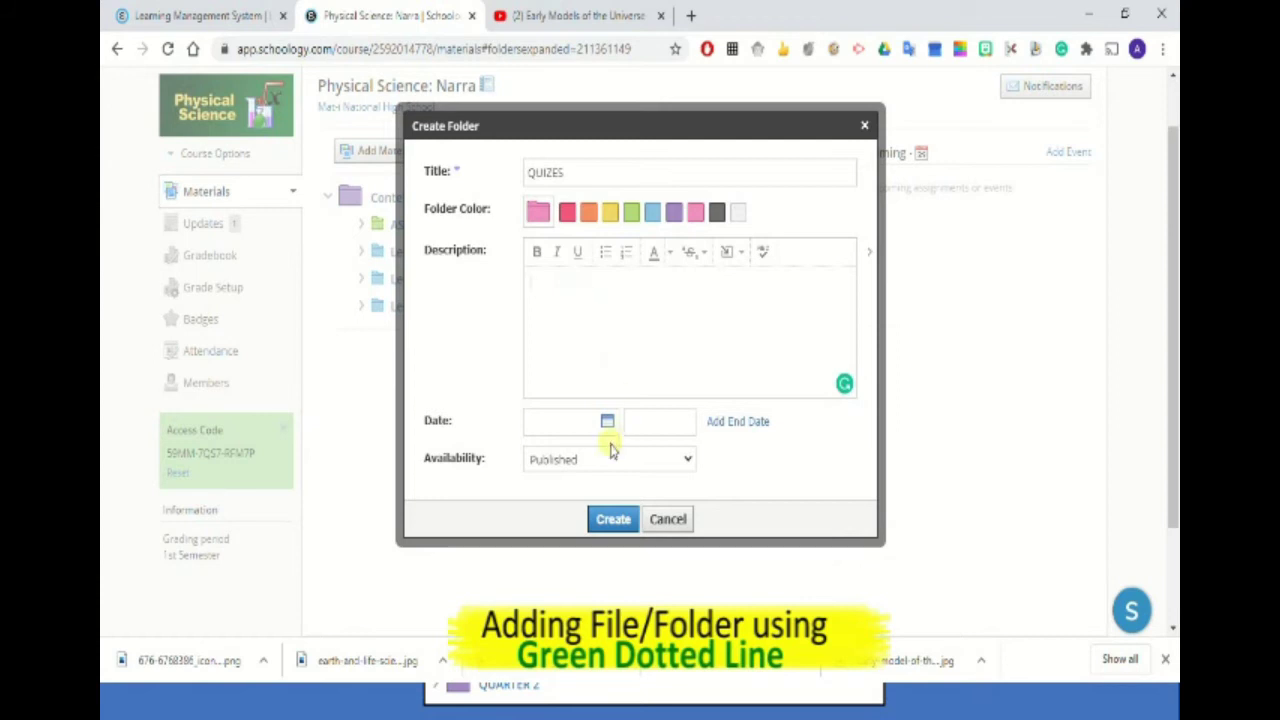
left_click(612, 521)
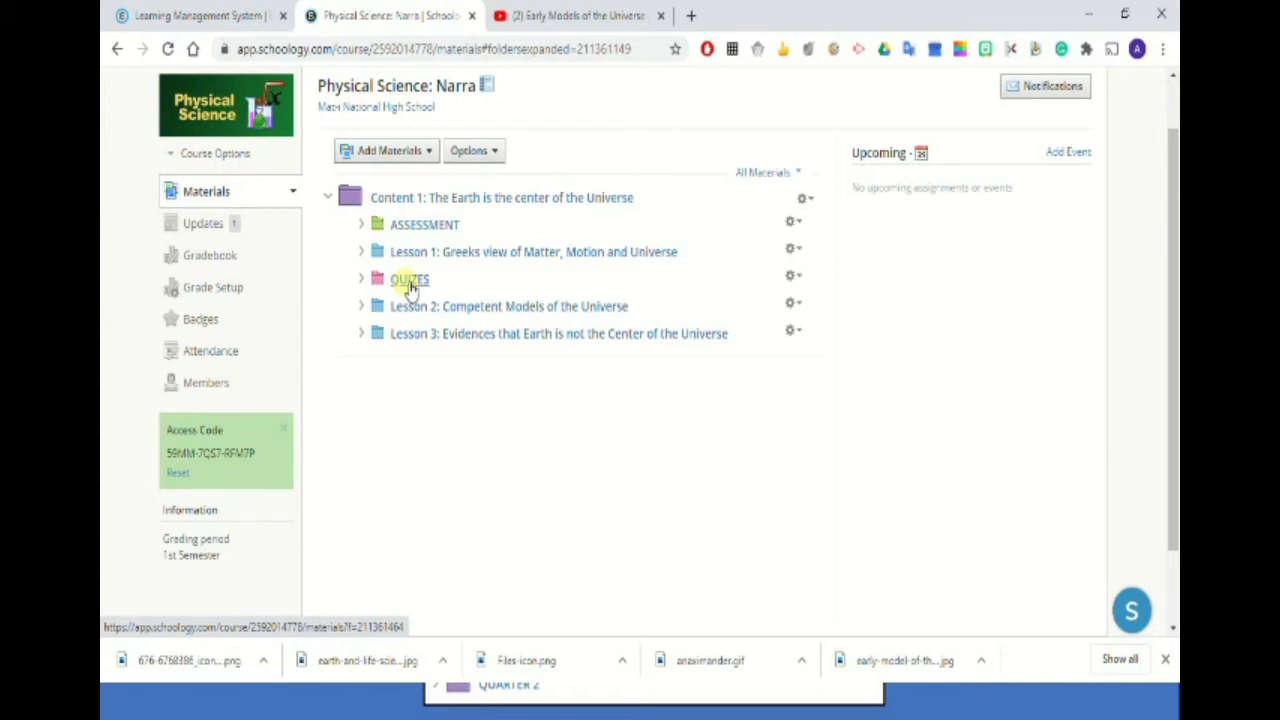
left_click_drag(410, 286, 415, 252)
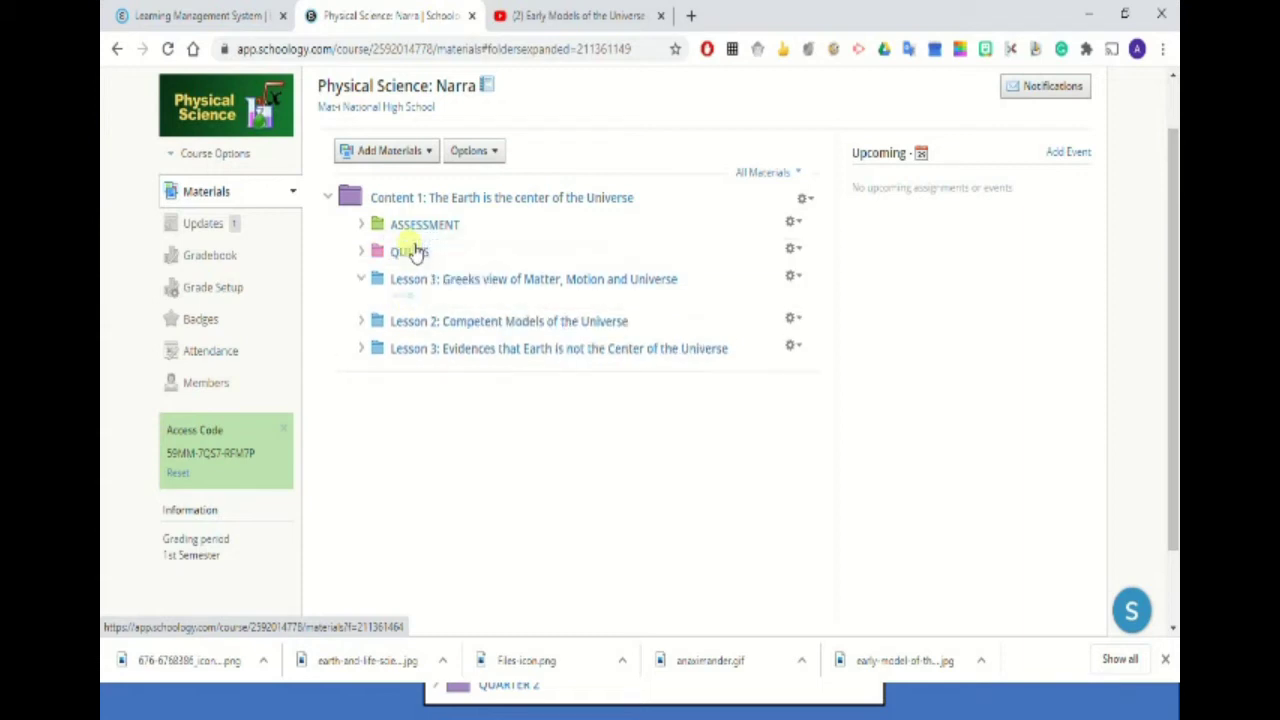
left_click(363, 279)
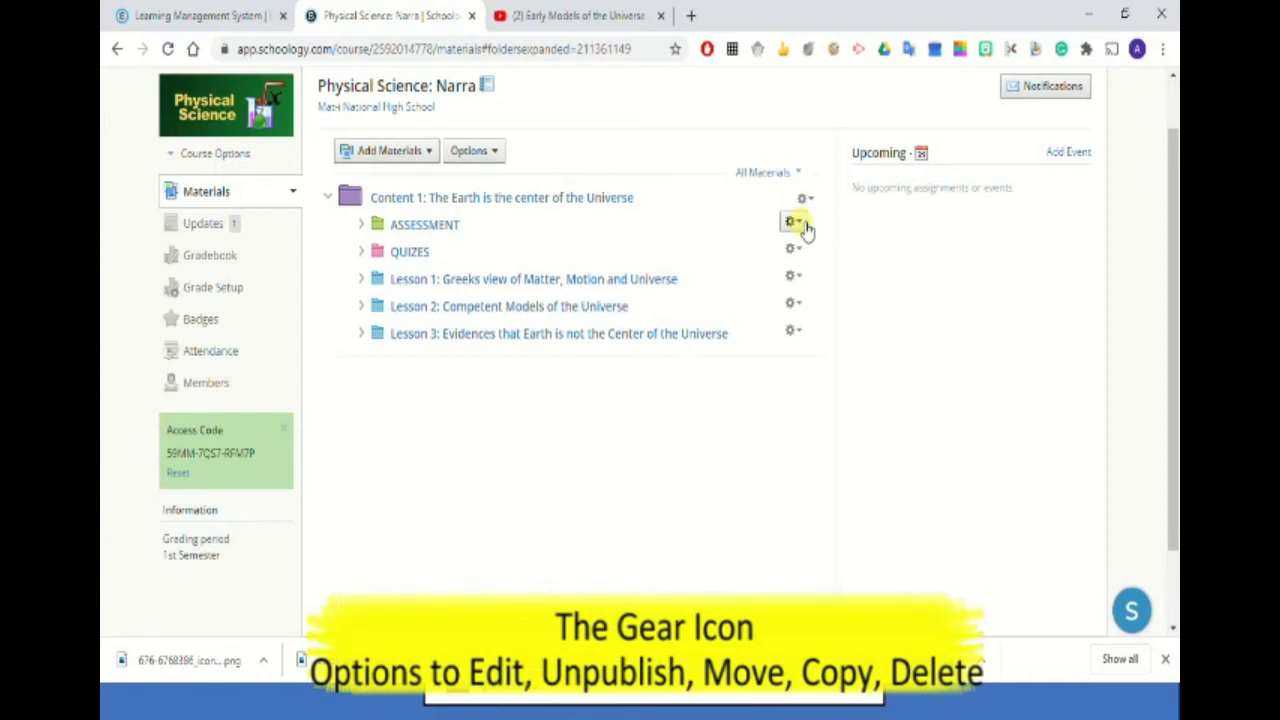
Unpublish the ASSESSMENT folder and check the Content 1 folder's contents in the student's view of the course.
left_click(794, 222)
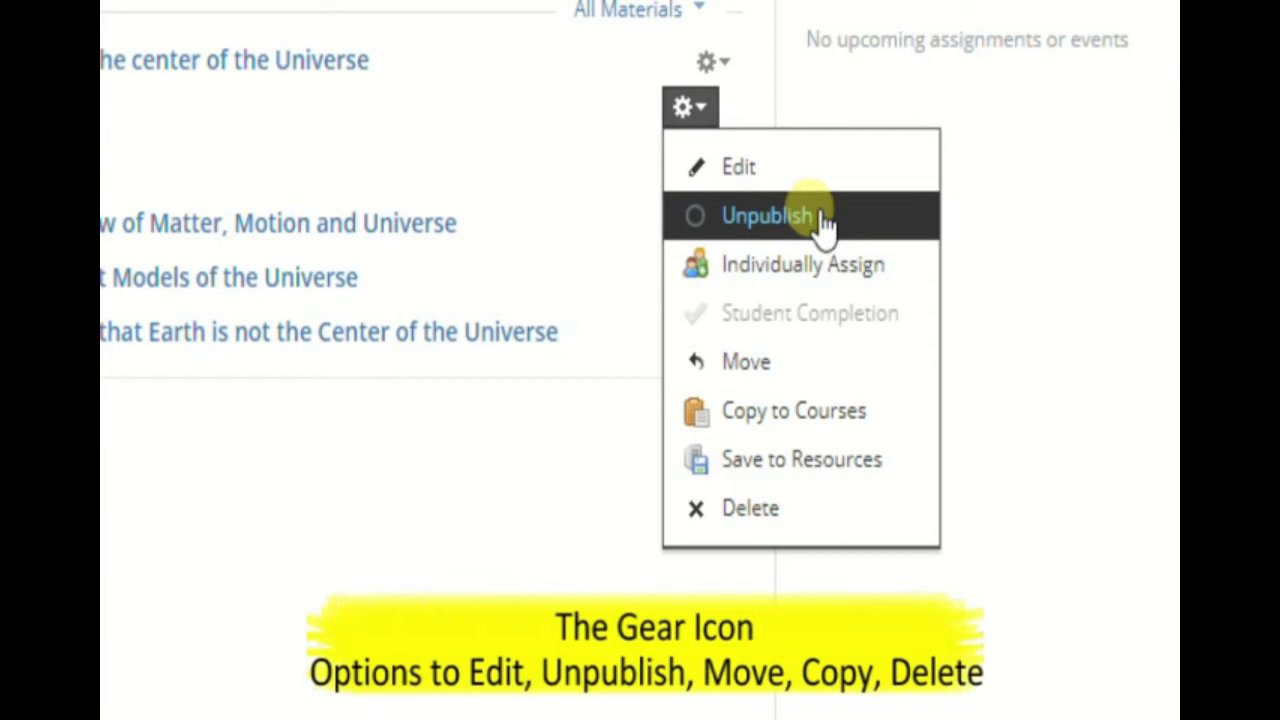
left_click(821, 216)
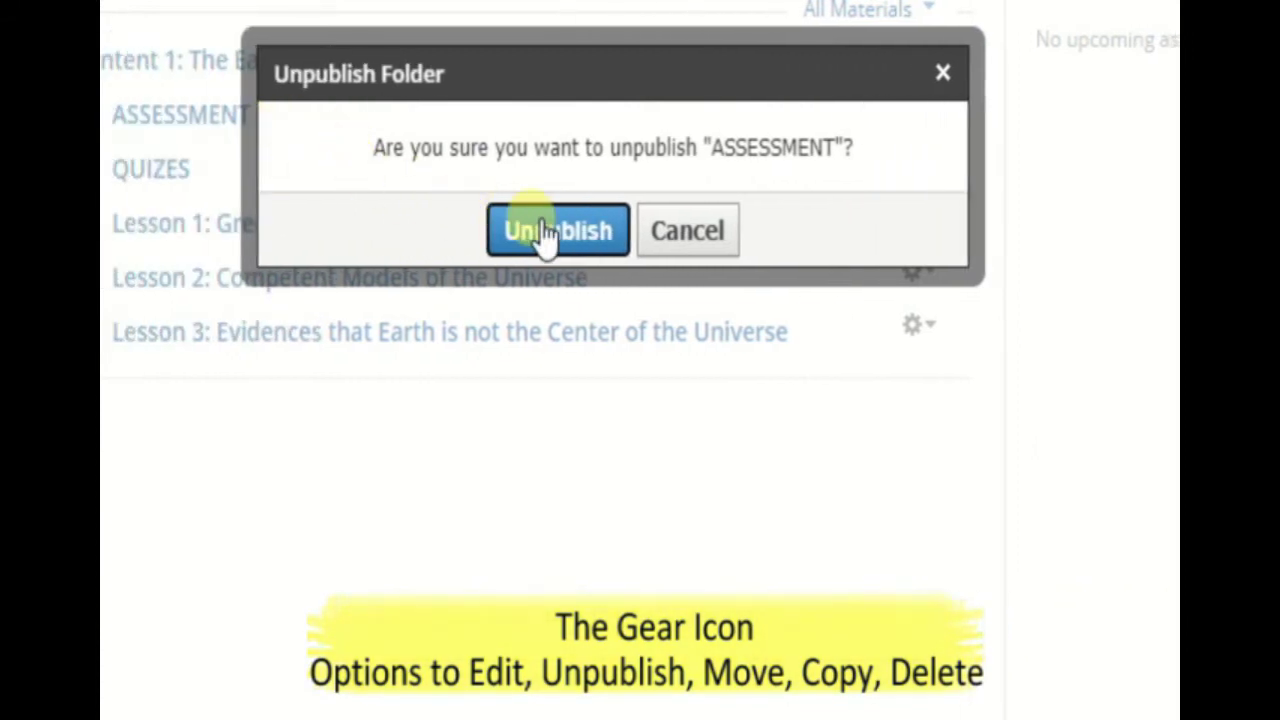
left_click(543, 232)
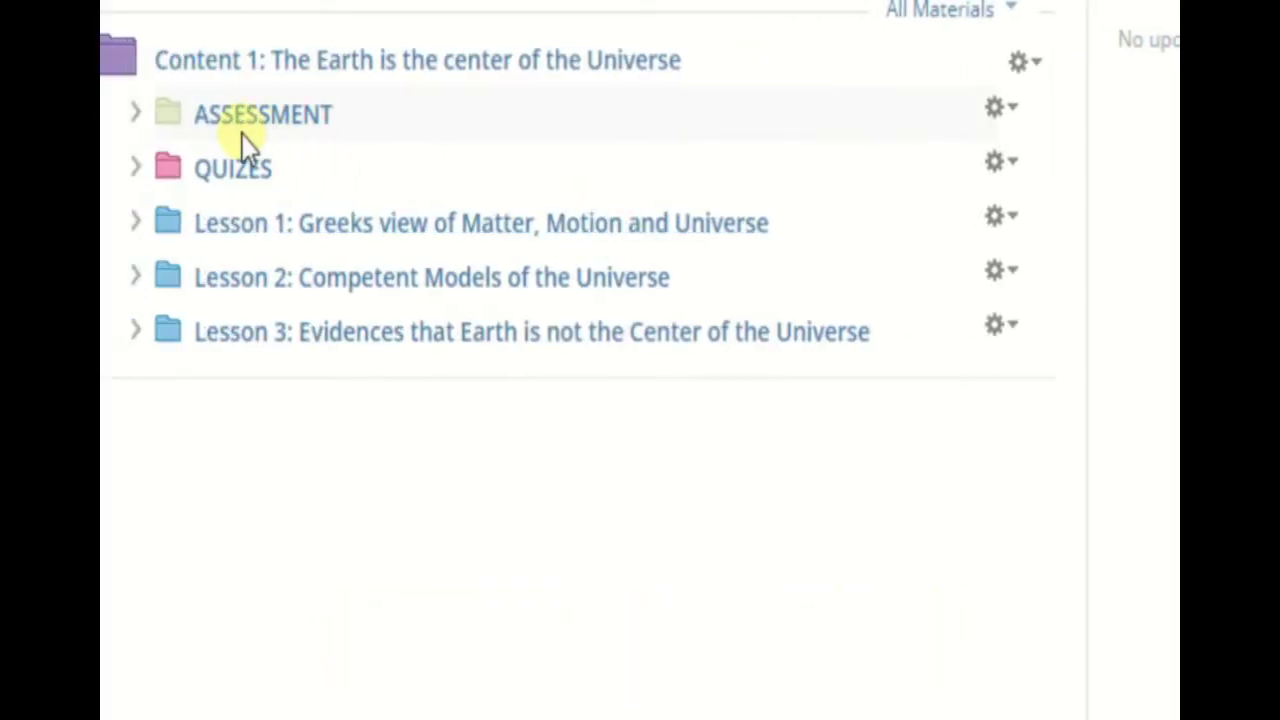
left_click_drag(156, 120, 178, 142)
left_click_drag(287, 155, 314, 170)
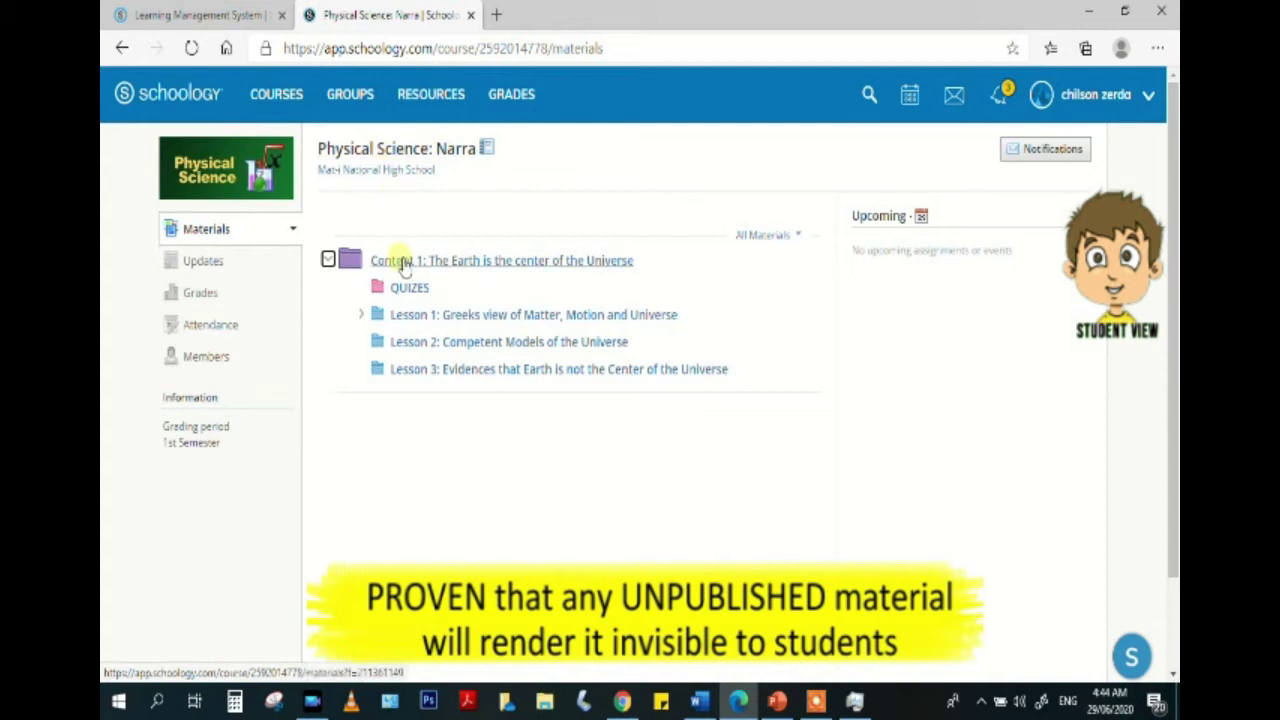
left_click(329, 261)
left_click(331, 261)
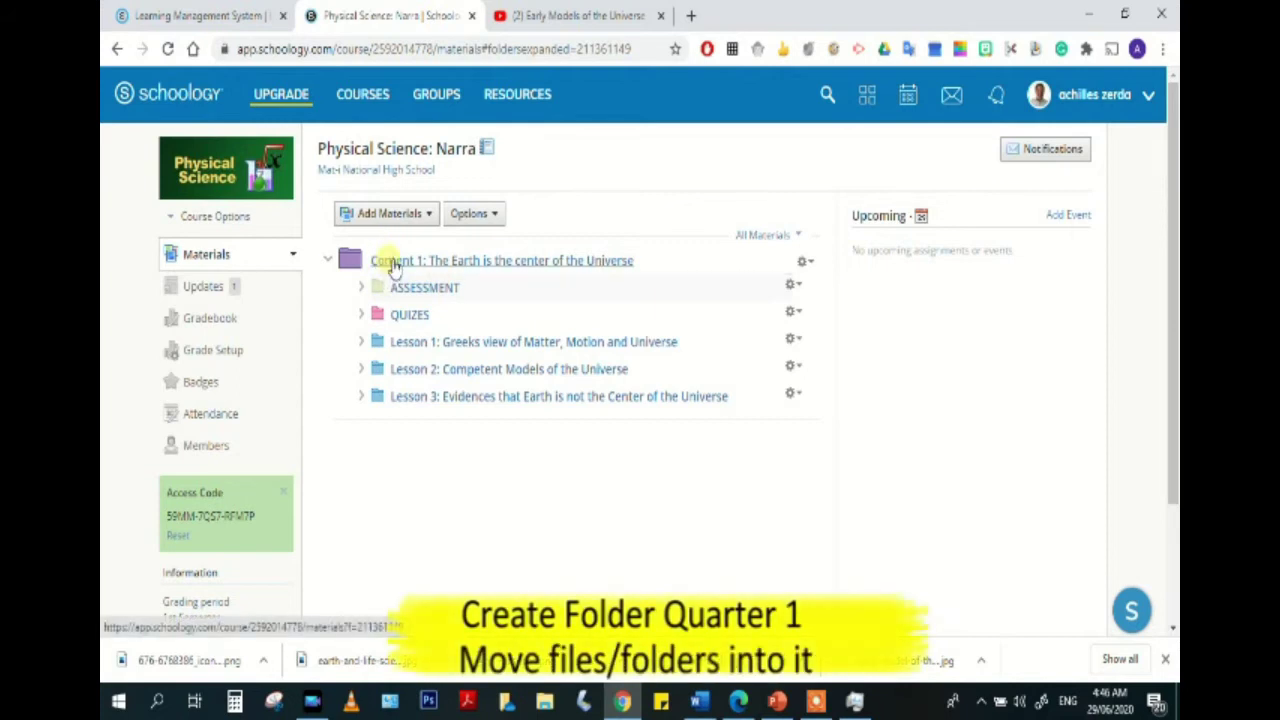
Create an orange folder titled "QUARTER 1" above the Content 1 folder.
mouse_move(395, 263)
left_mouse_down()
mouse_move(381, 252)
mouse_move(390, 242)
mouse_move(373, 242)
mouse_move(448, 241)
mouse_move(392, 245)
left_mouse_up()
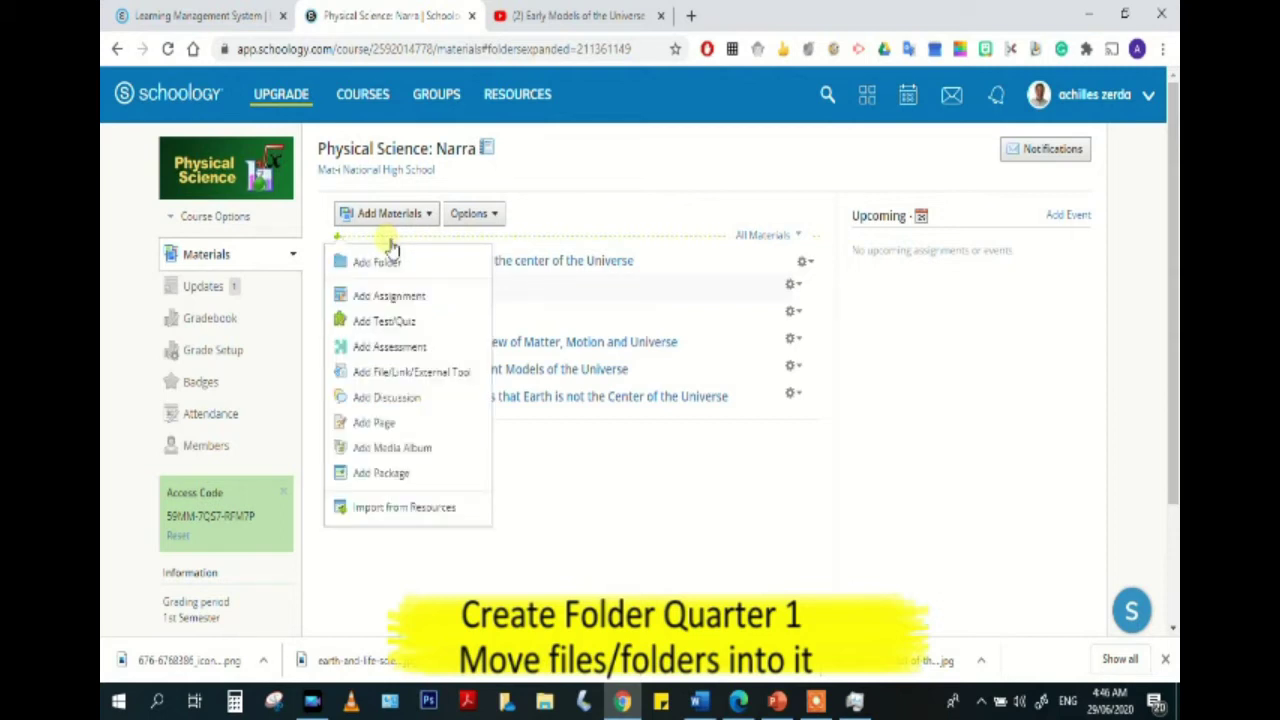
left_click(390, 264)
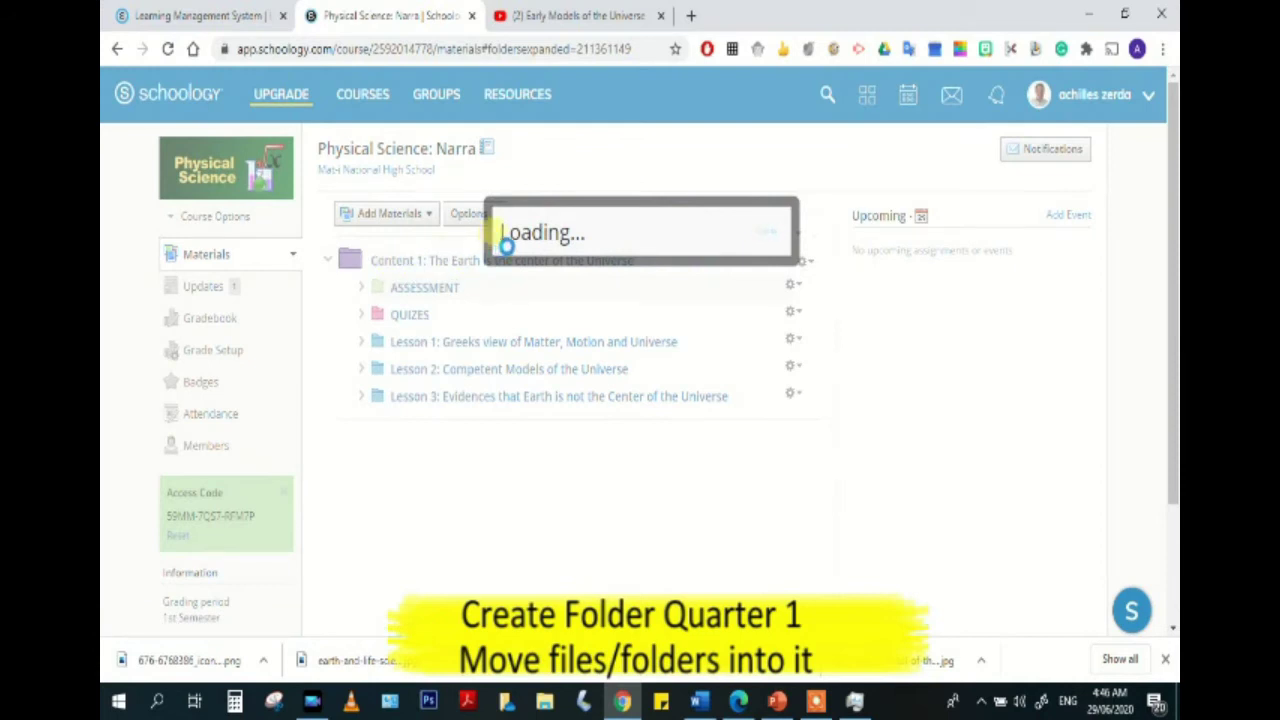
left_click(566, 175)
key("Tab")
left_click(566, 175)
type("QUARTER 1")
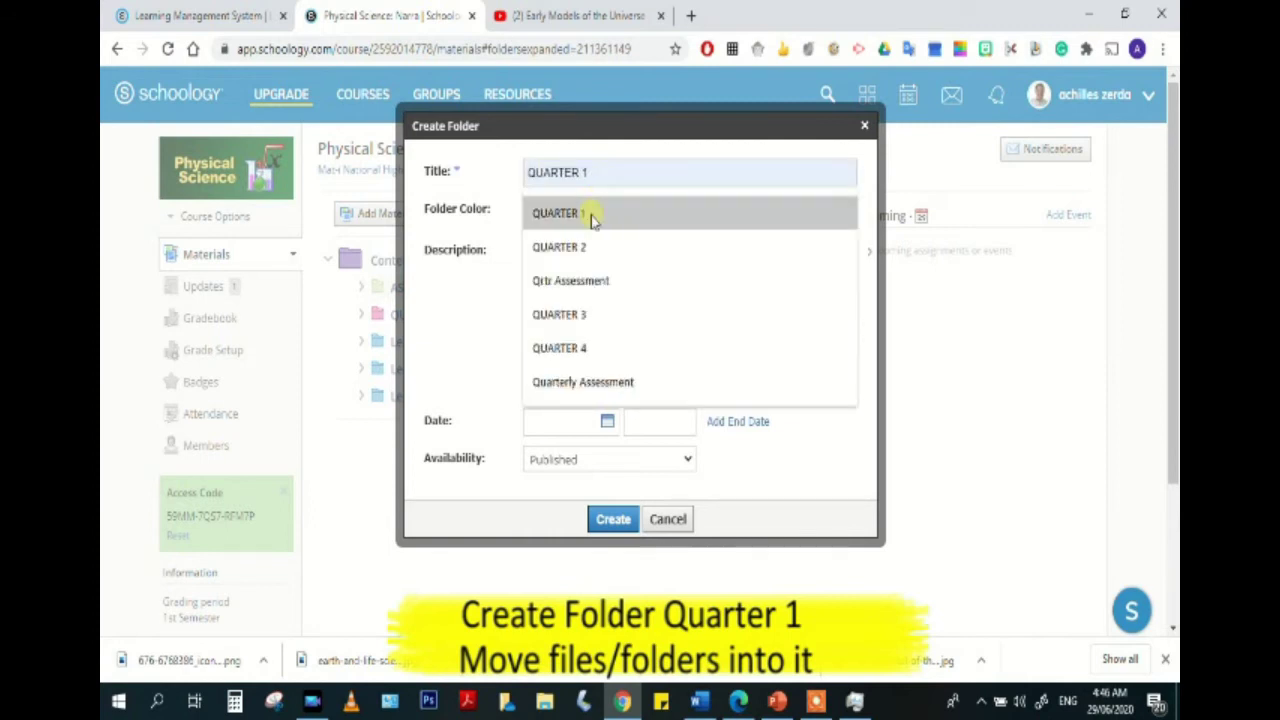
left_click(590, 211)
left_click(588, 212)
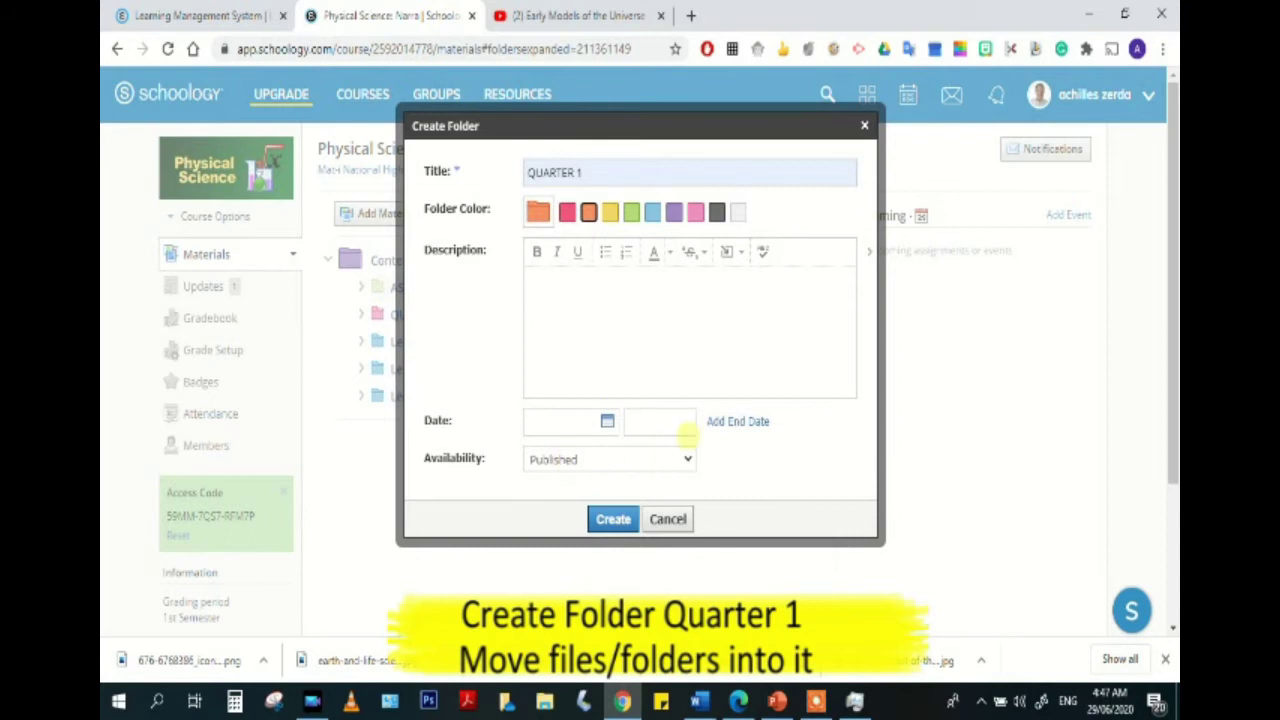
left_click(616, 519)
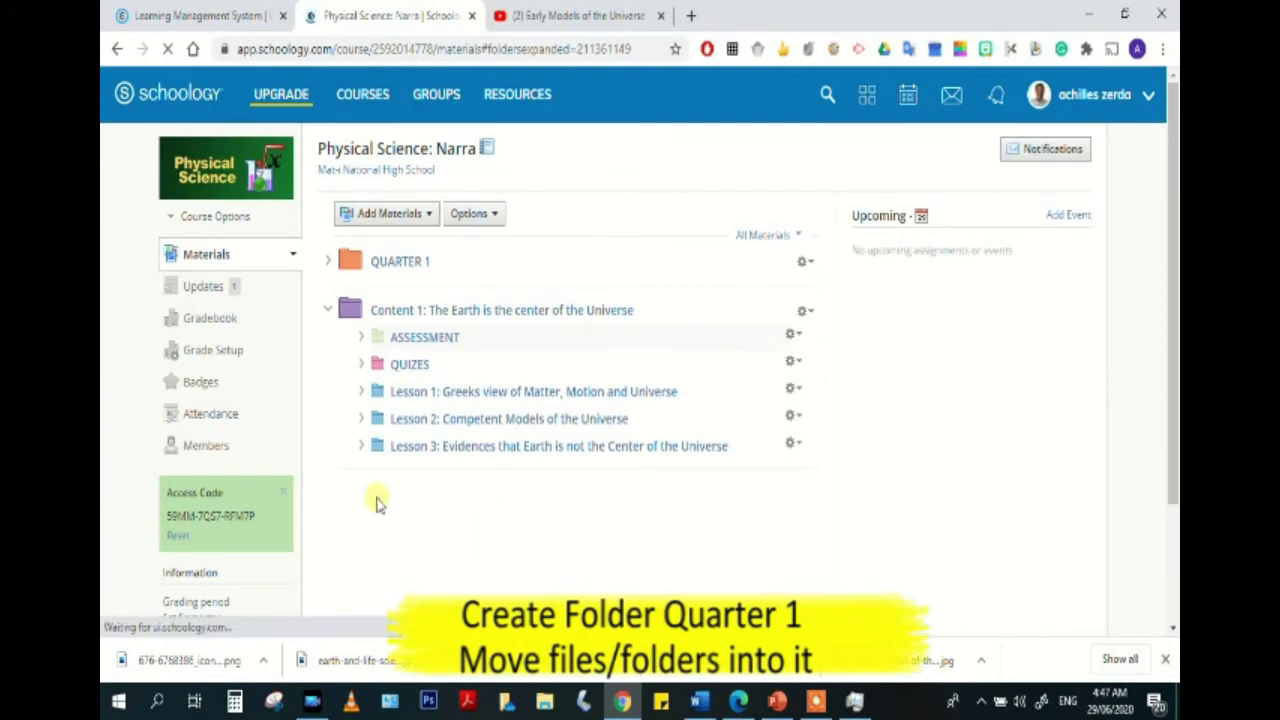
Move the collapsed Content 1 folder into the QUARTER 1 folder and check the Lesson 1 materials inside it.
left_click_drag(406, 337, 331, 306)
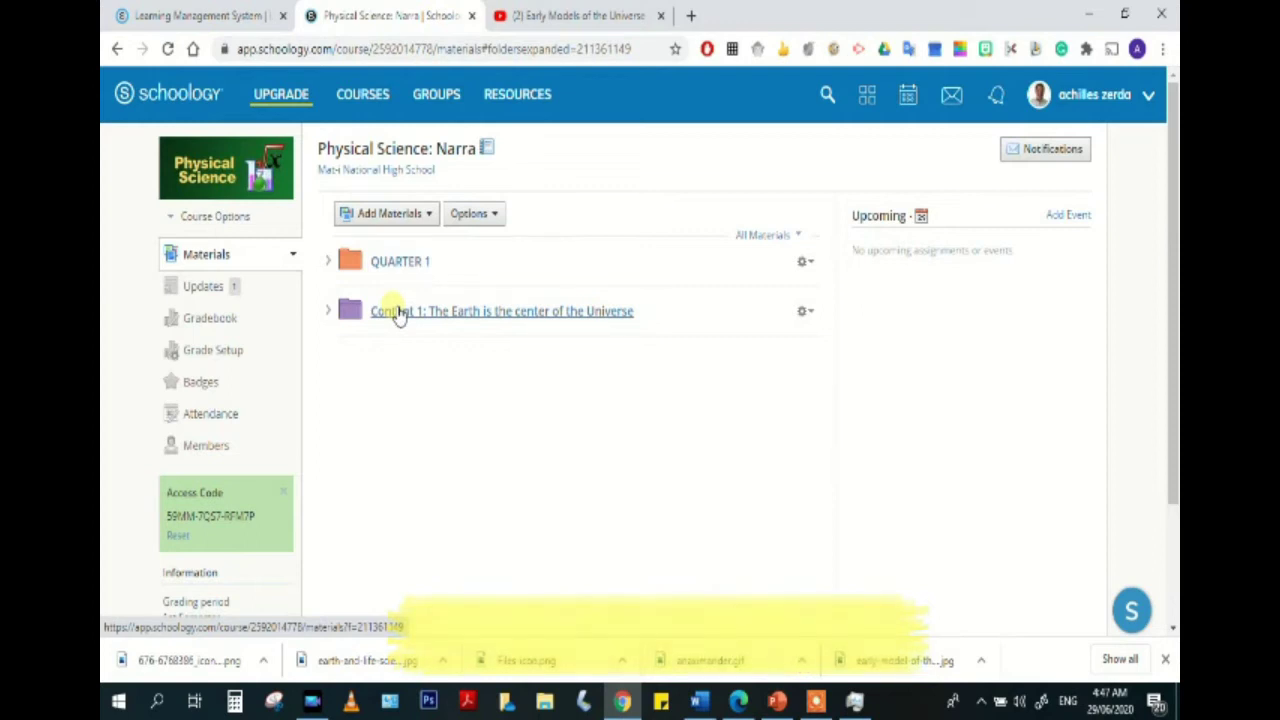
left_click_drag(399, 314, 459, 287)
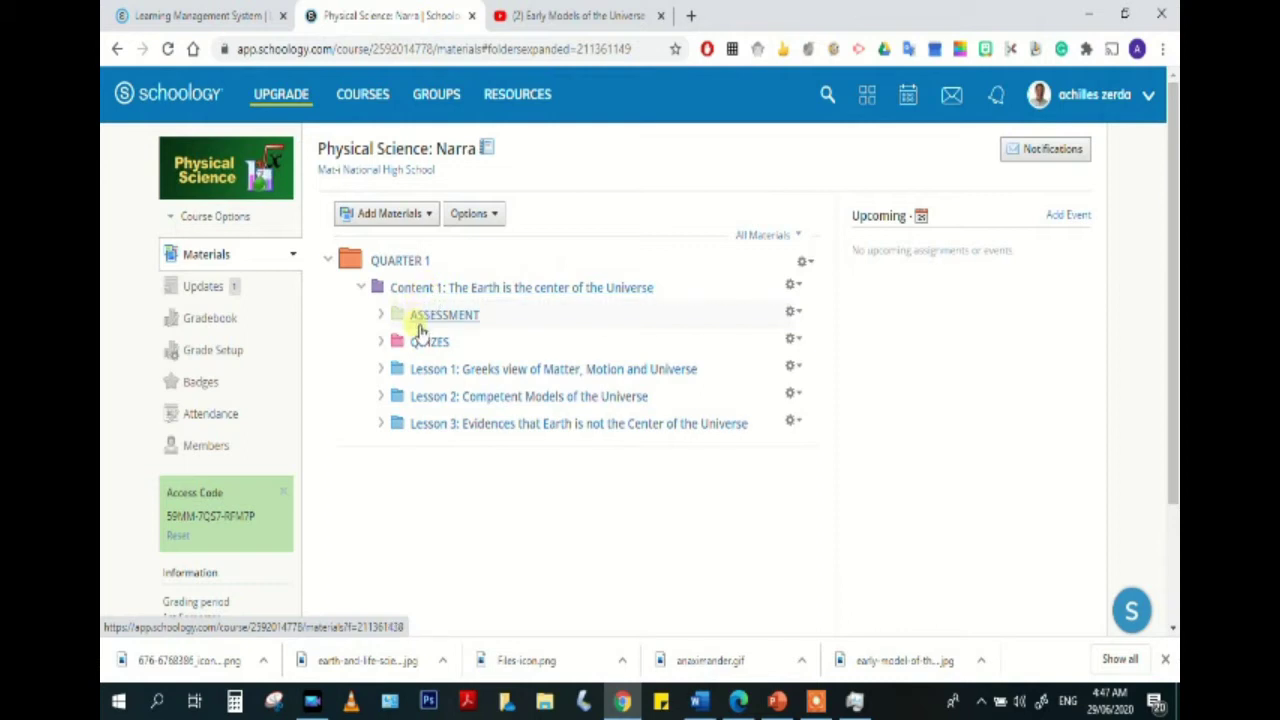
left_click(381, 369)
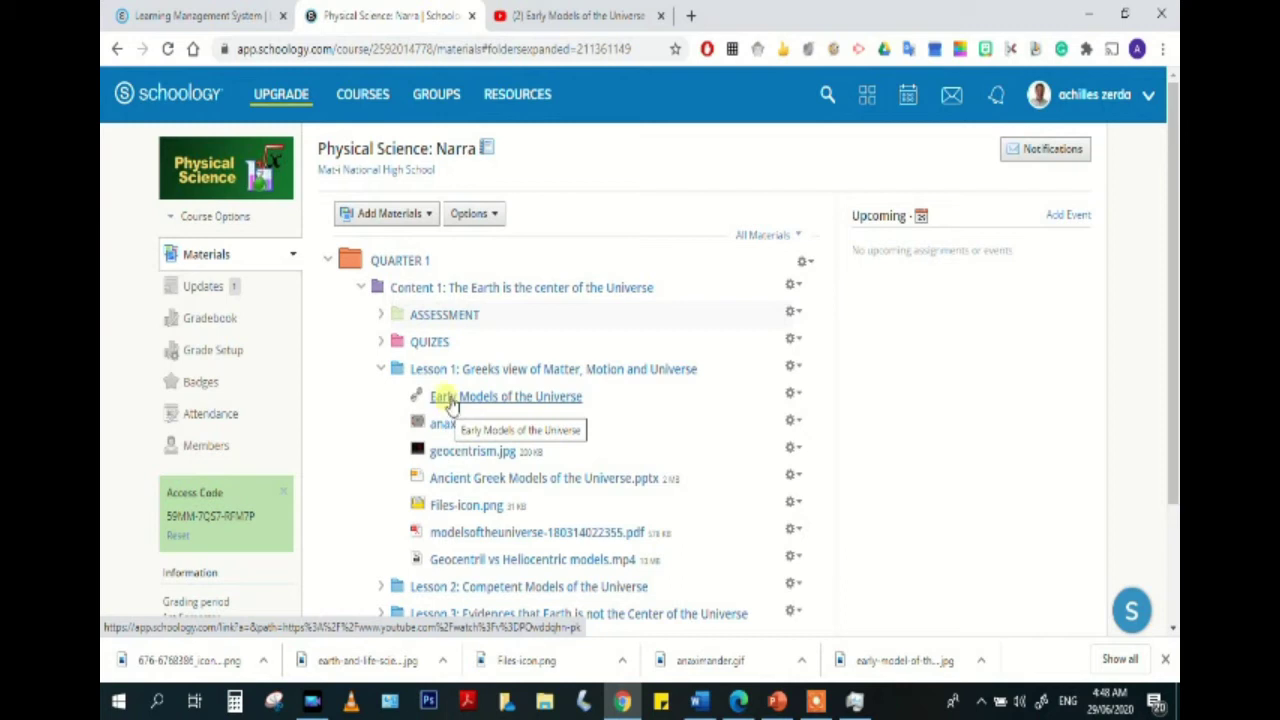
left_click(382, 369)
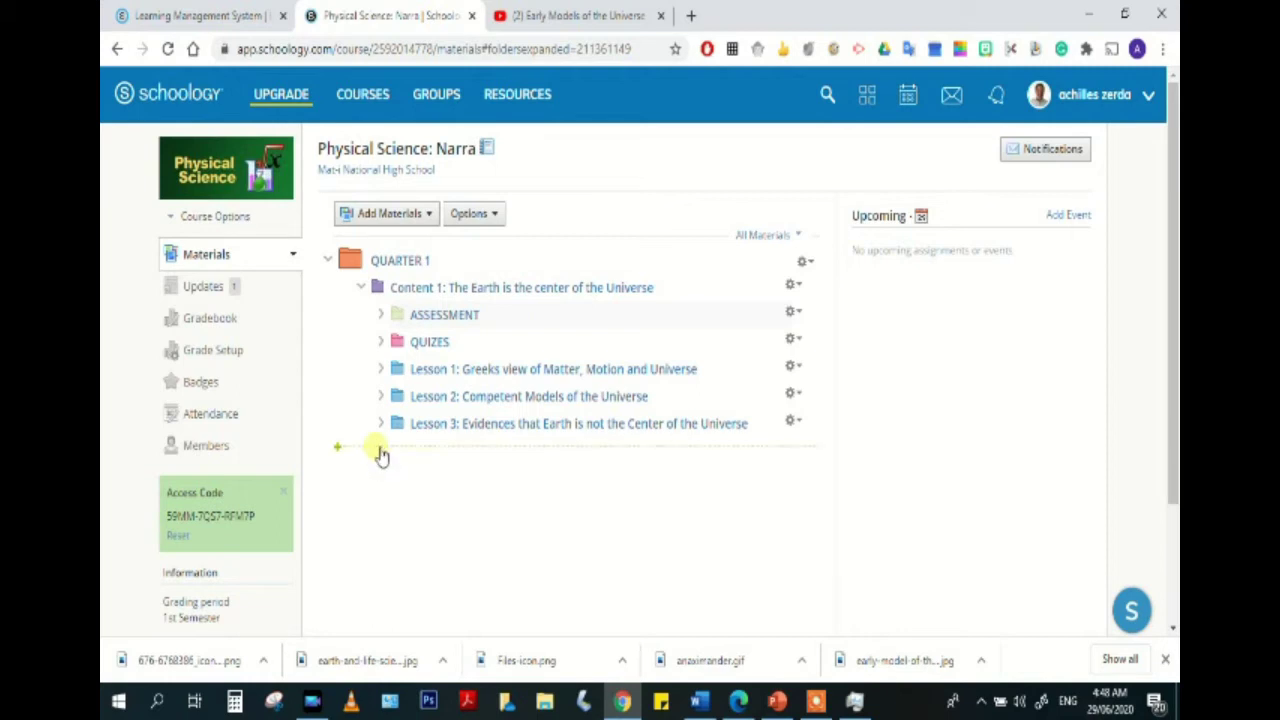
Create an orange folder titled "QUARTER 2" below QUARTER 1, and expand the quarter folders.
mouse_move(400, 449)
left_click(380, 449)
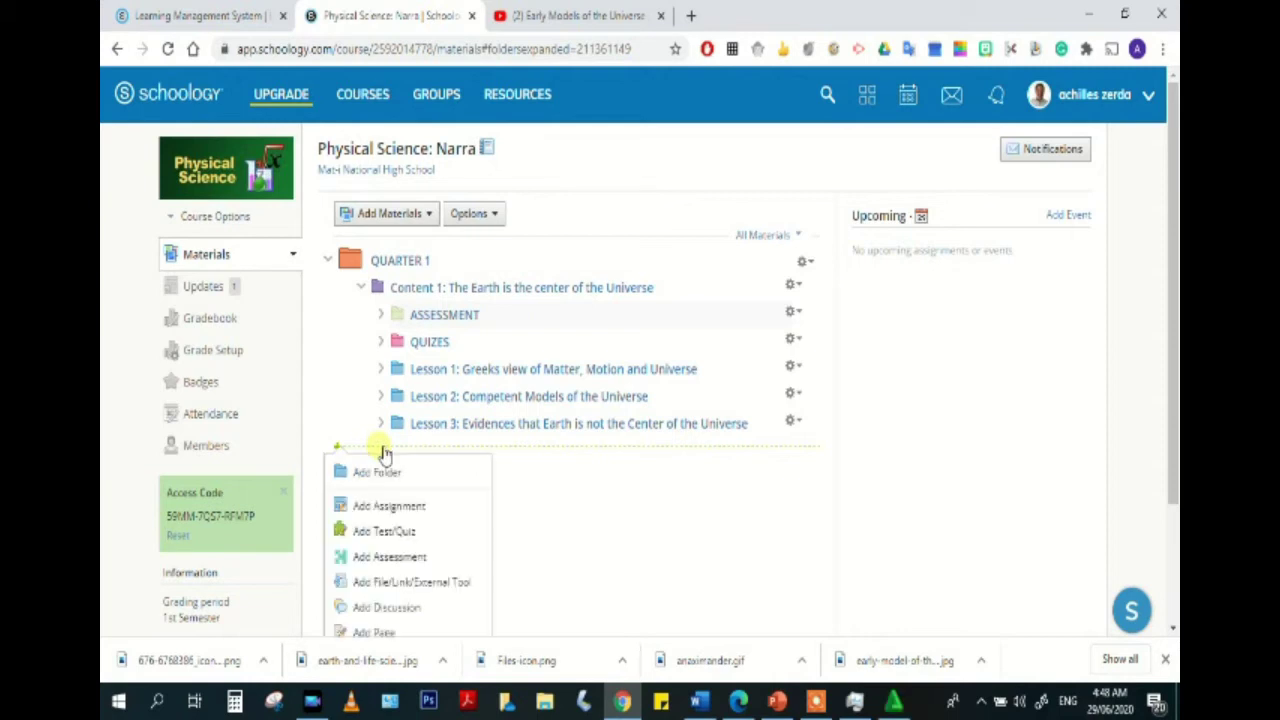
left_click(385, 473)
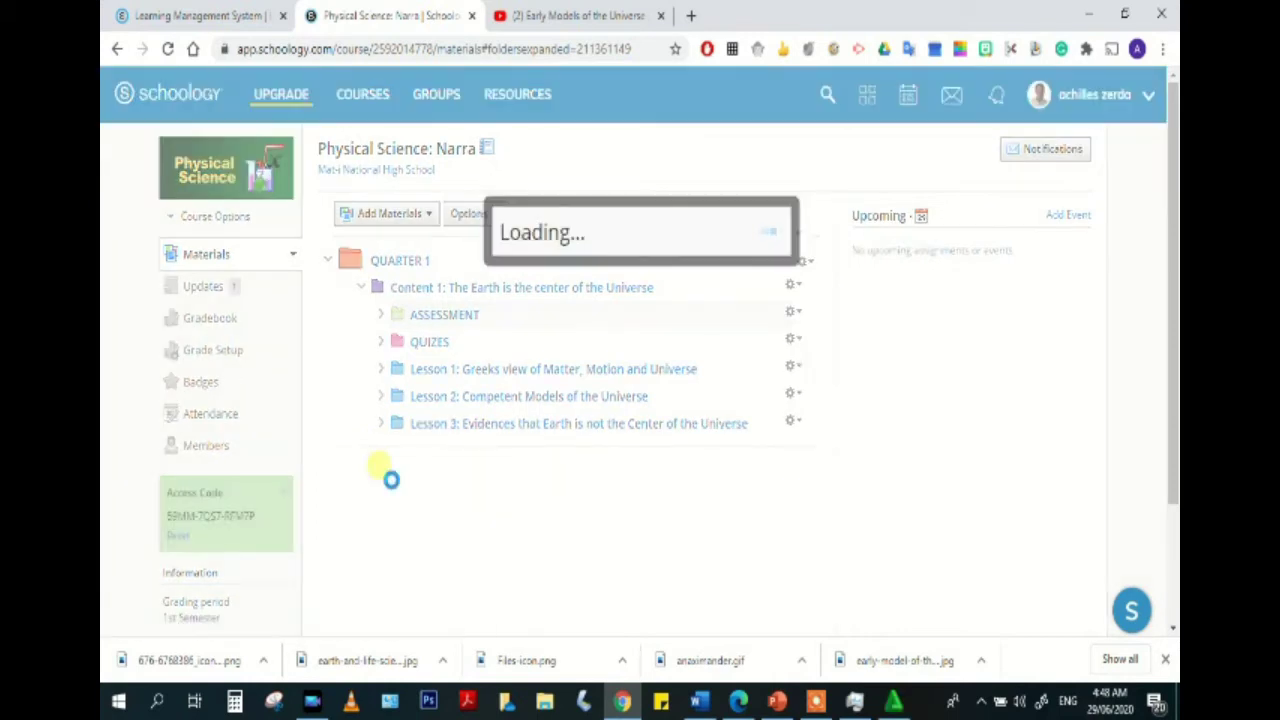
type("Q")
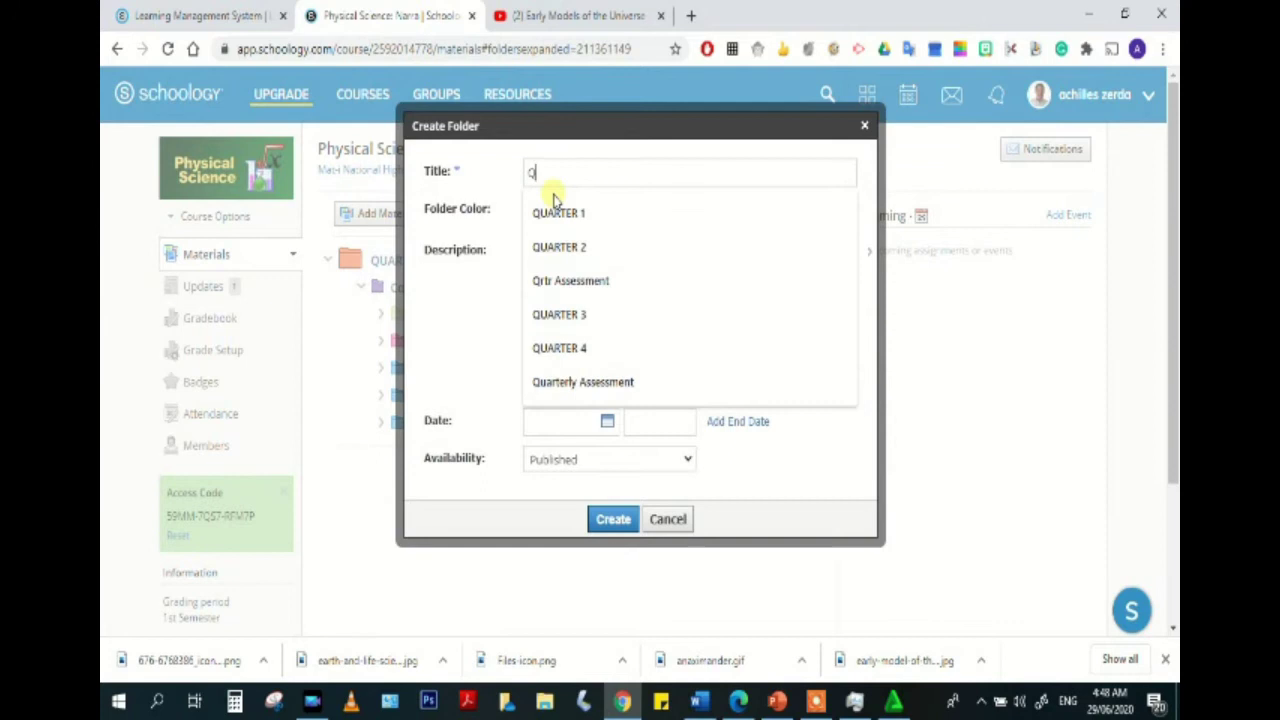
left_click(565, 246)
left_click(589, 215)
left_click(612, 519)
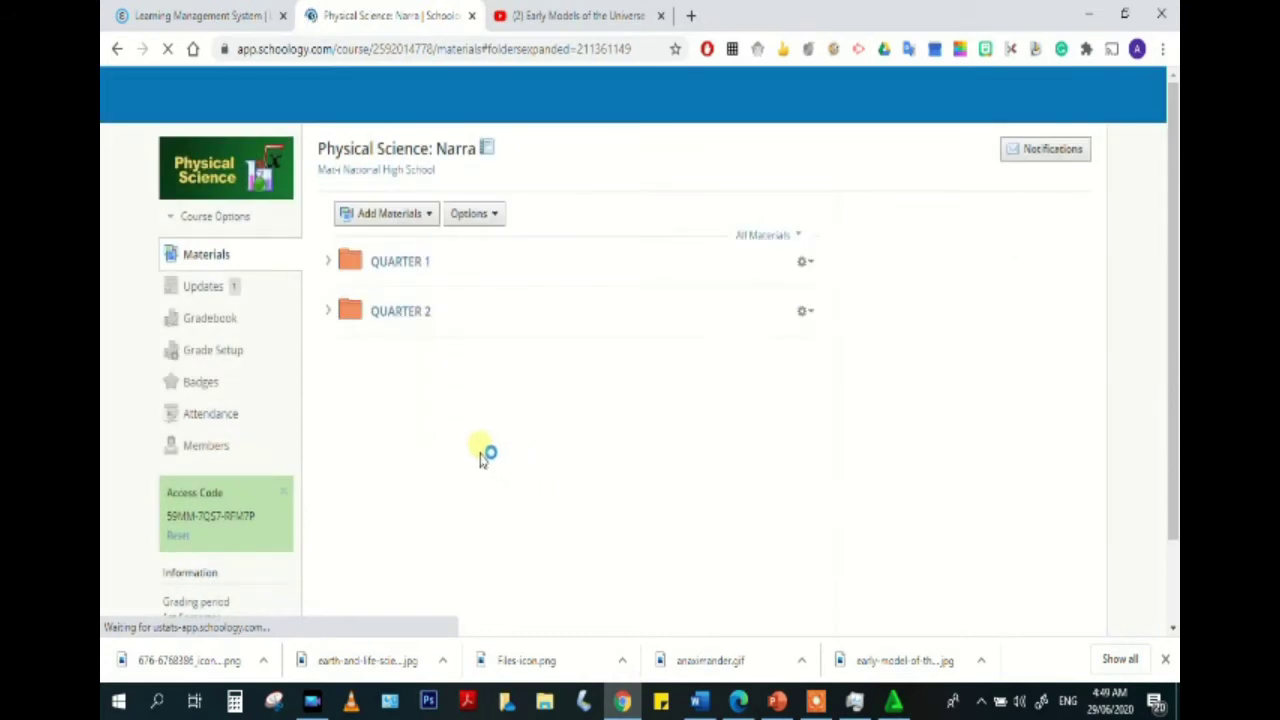
left_click(328, 311)
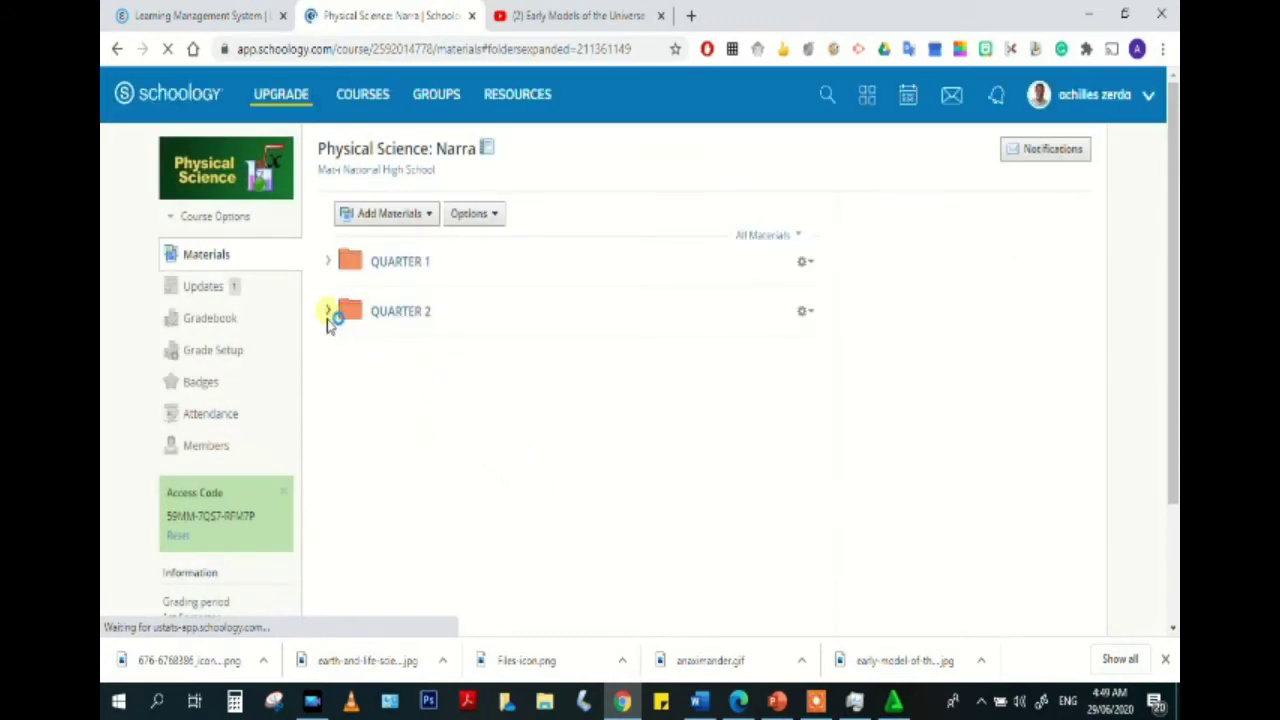
left_click(329, 260)
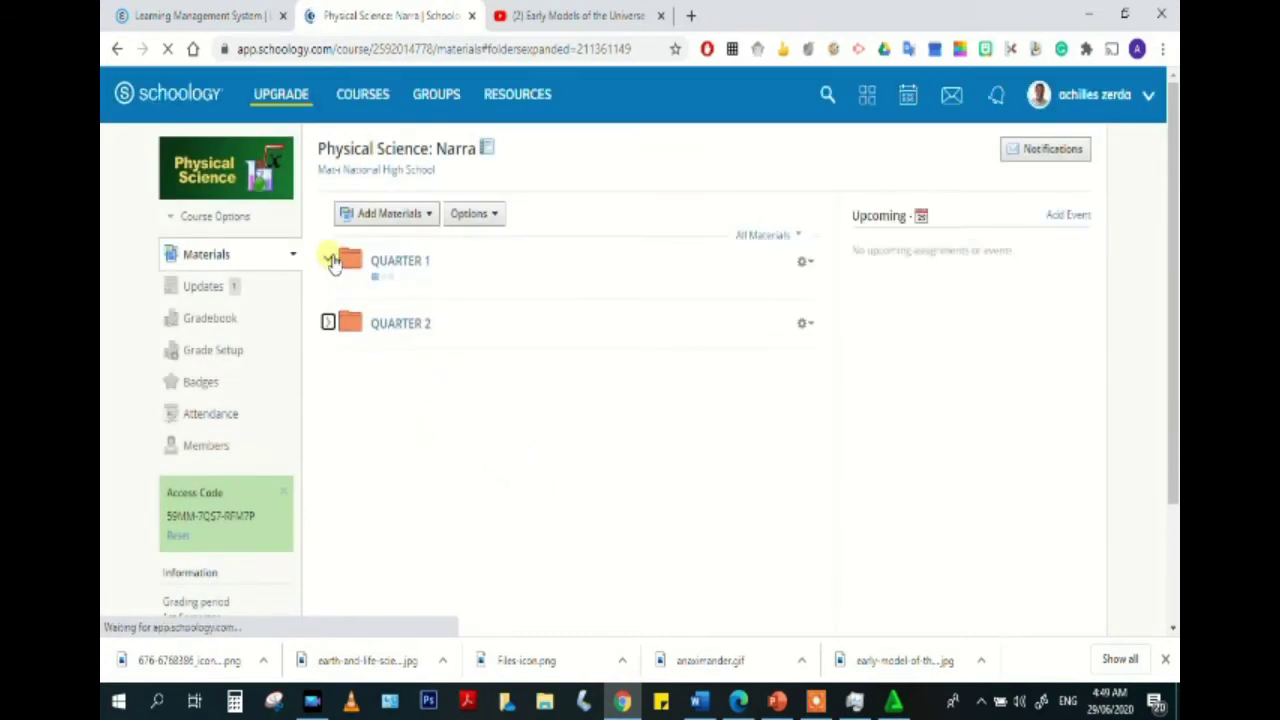
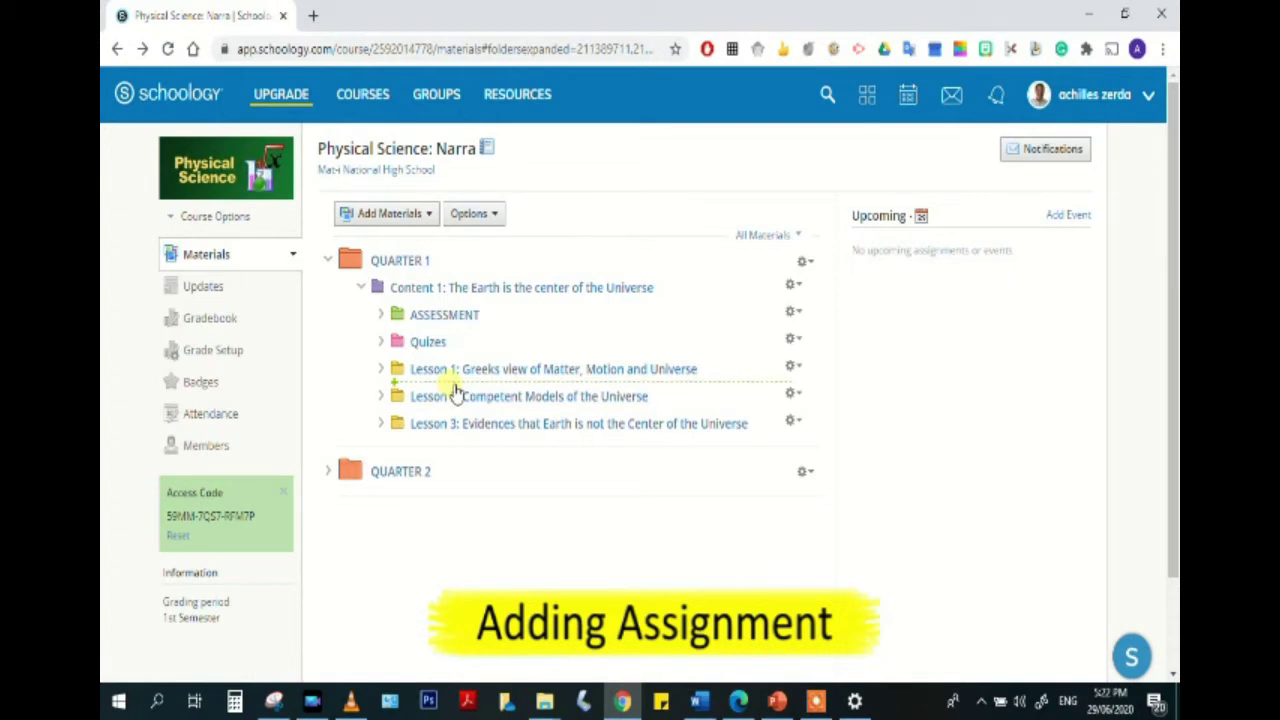
Start a new assignment named "Assignment 2" inside Content 1, between Lesson 1 and Lesson 2.
left_click(453, 389)
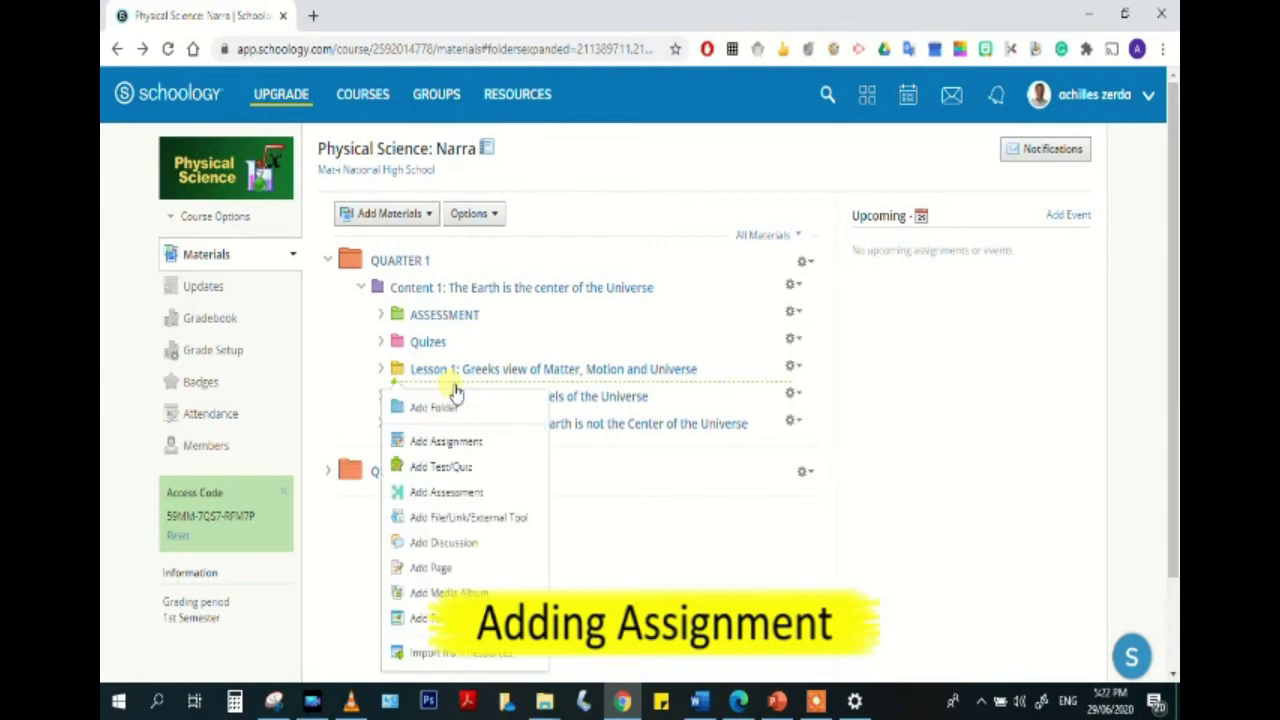
left_click(455, 448)
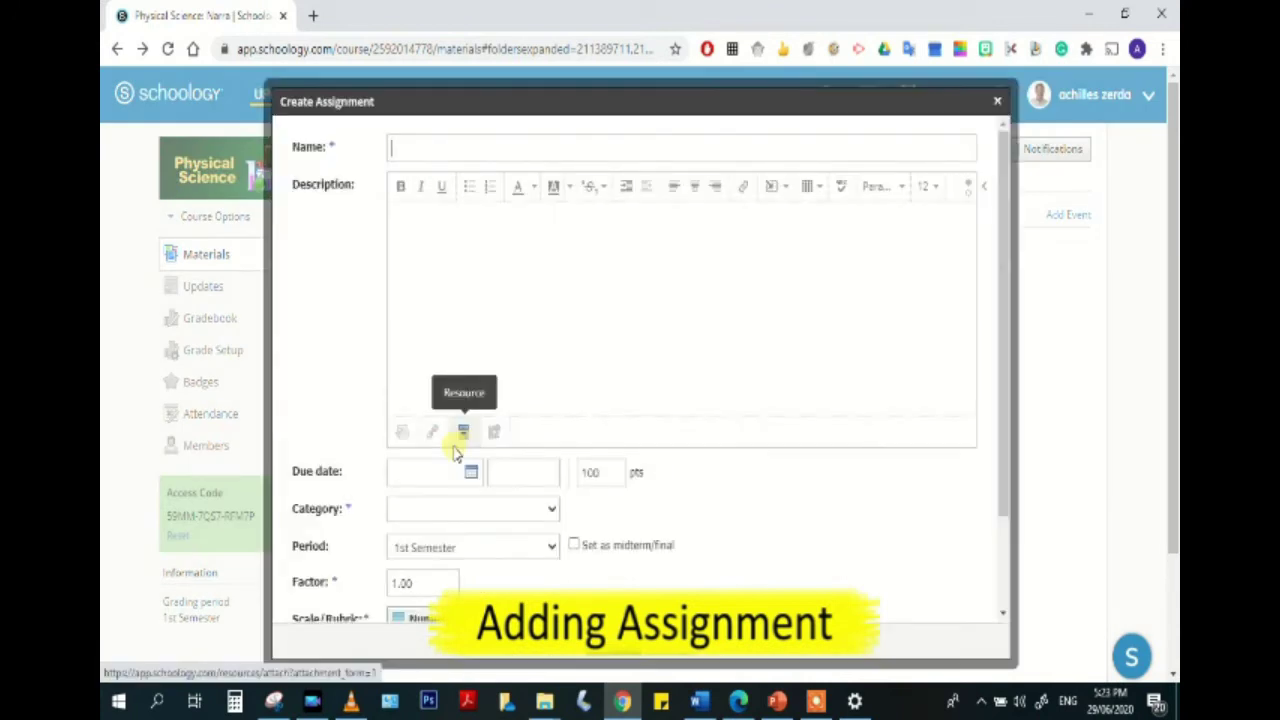
left_click(412, 147)
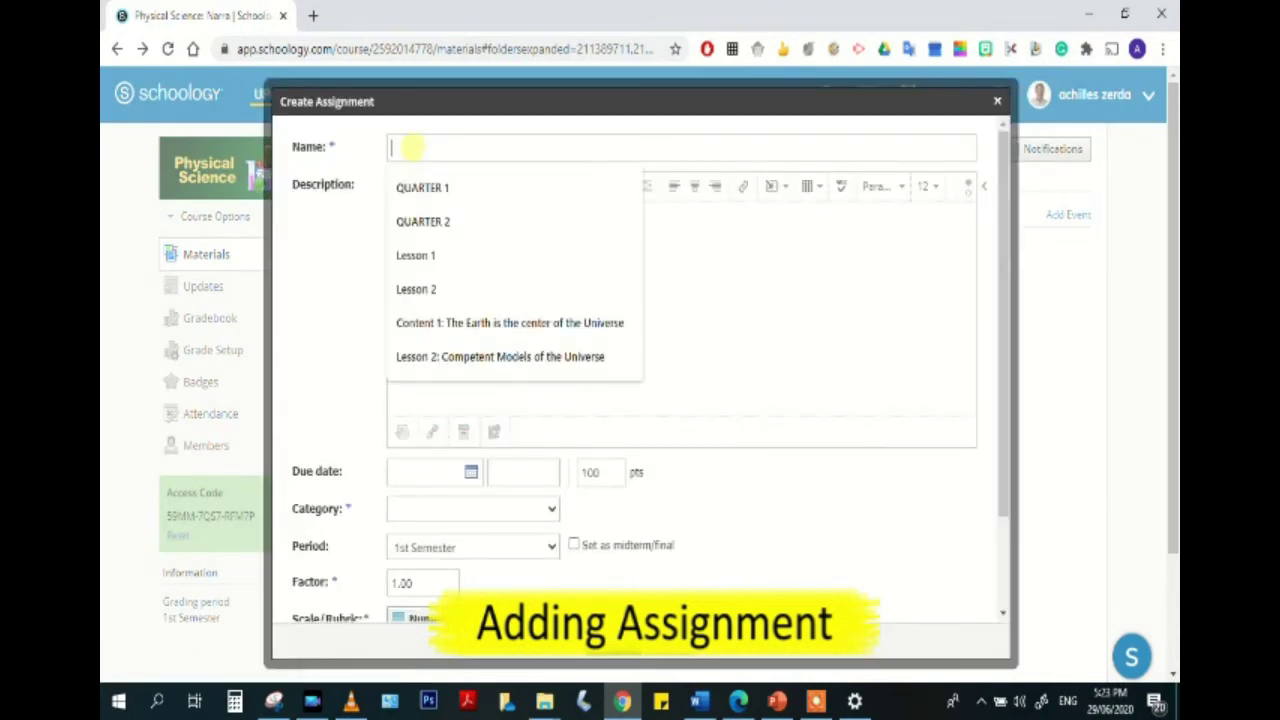
type("Assignment 2")
Enter the assignment description "How Eratosthenes able to measure the circumference of the Earth? Show evidence on how he arrived to his discovery".
left_click(491, 314)
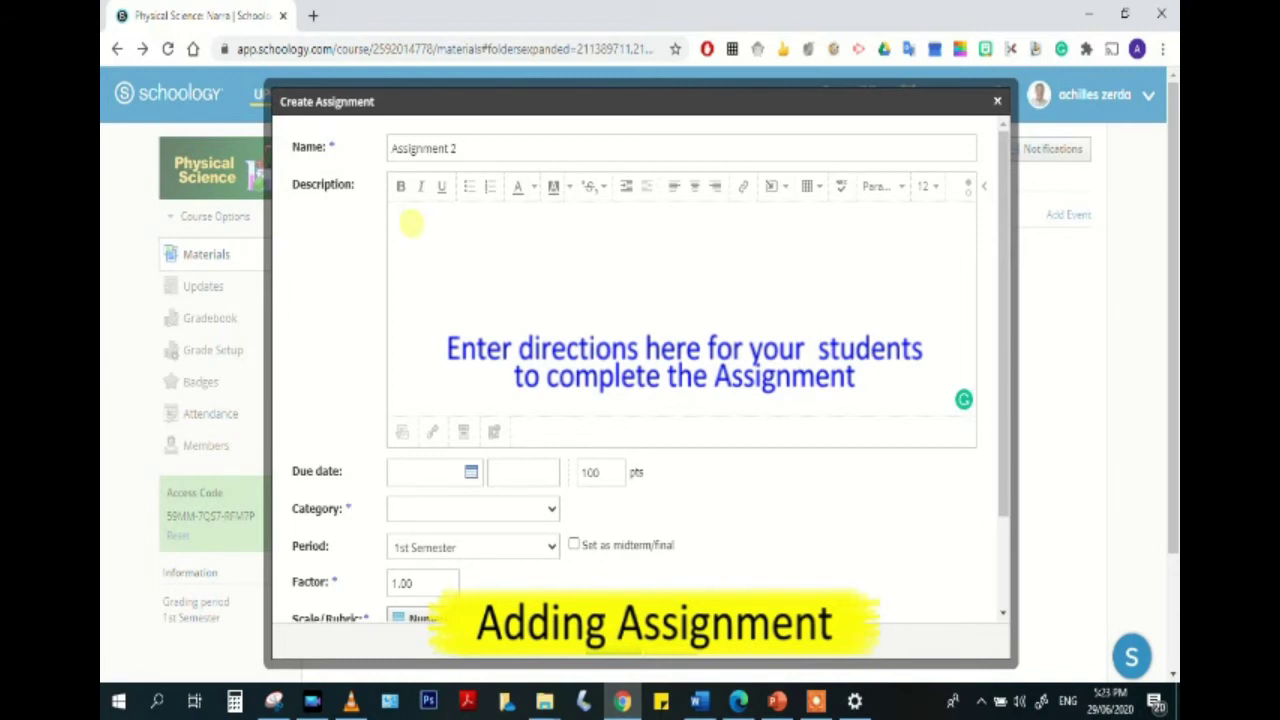
type("How Eratosthenes able to measure the circumference of the Earth? Show evidence on how he arrived to his discovery")
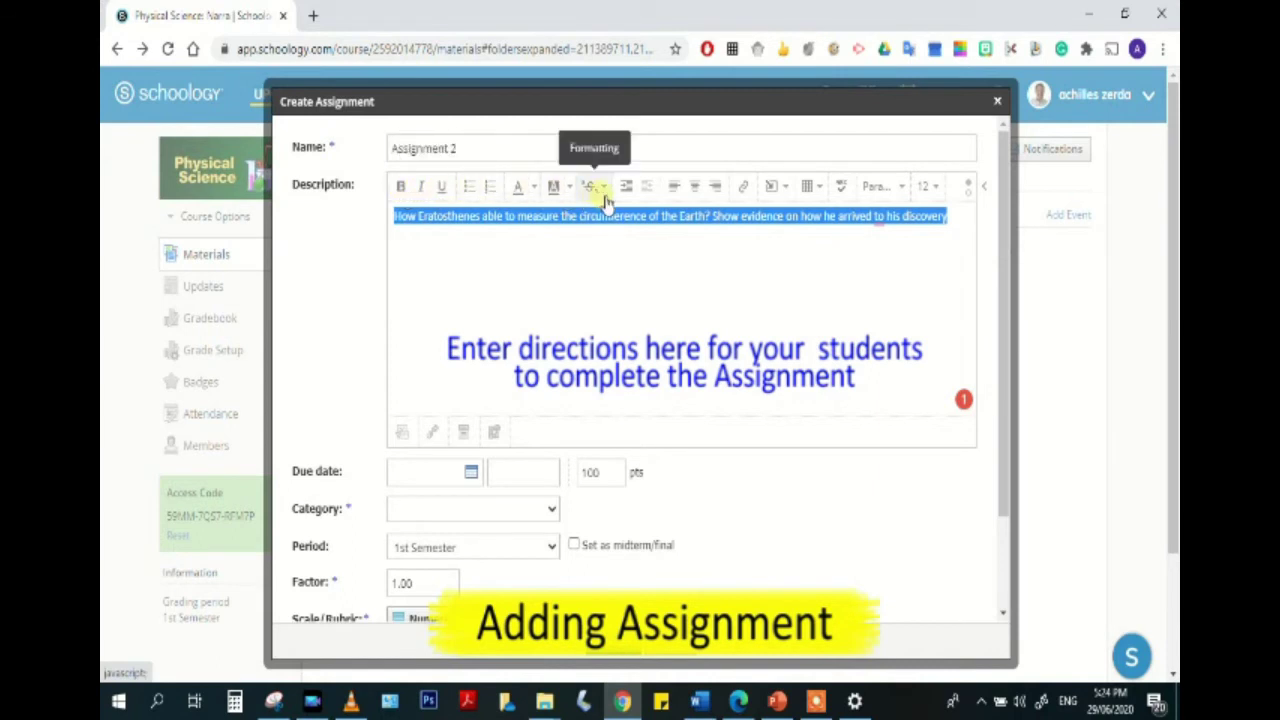
Set the description text to size 16 and the assignment's due date to September 1, 2020.
left_click(933, 187)
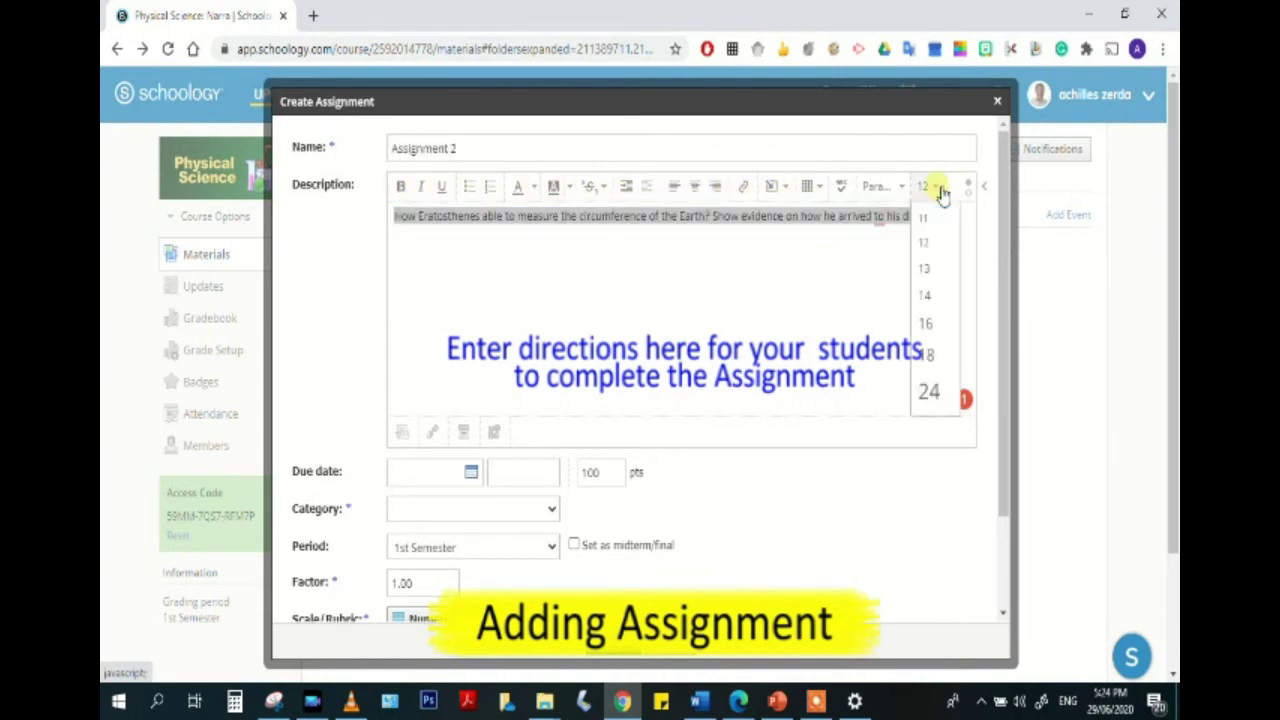
left_click(929, 327)
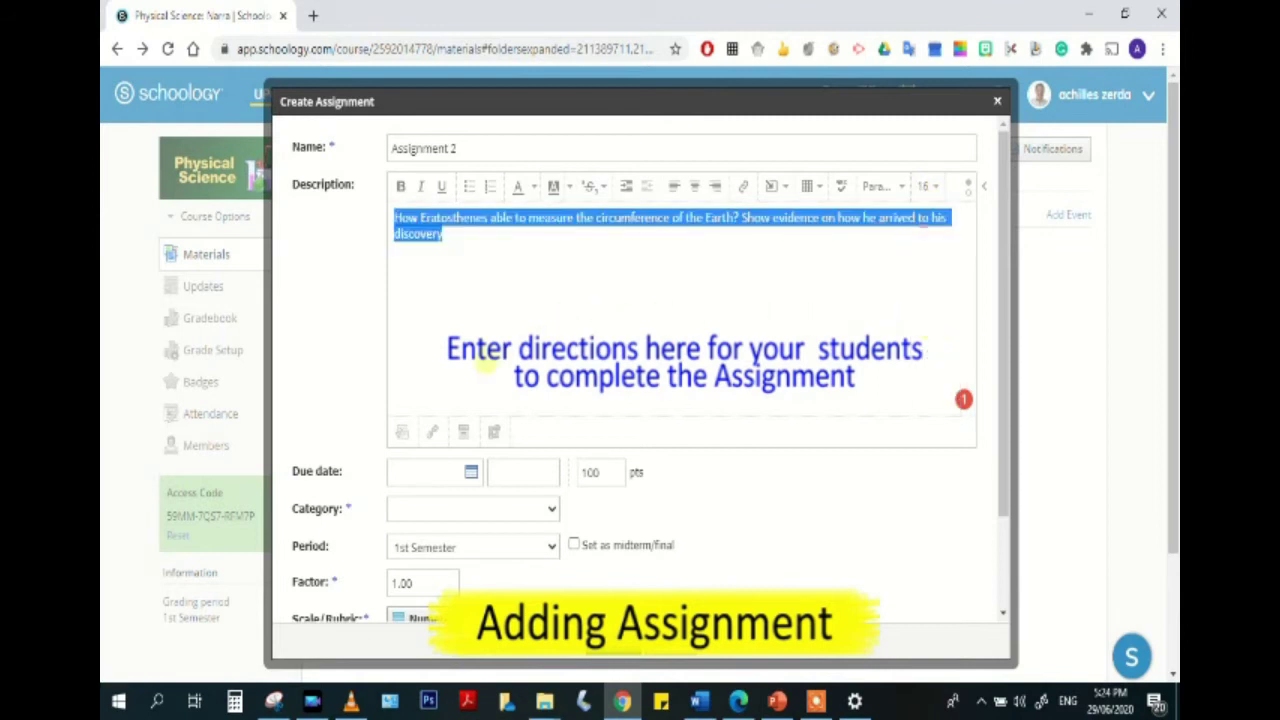
left_click(445, 479)
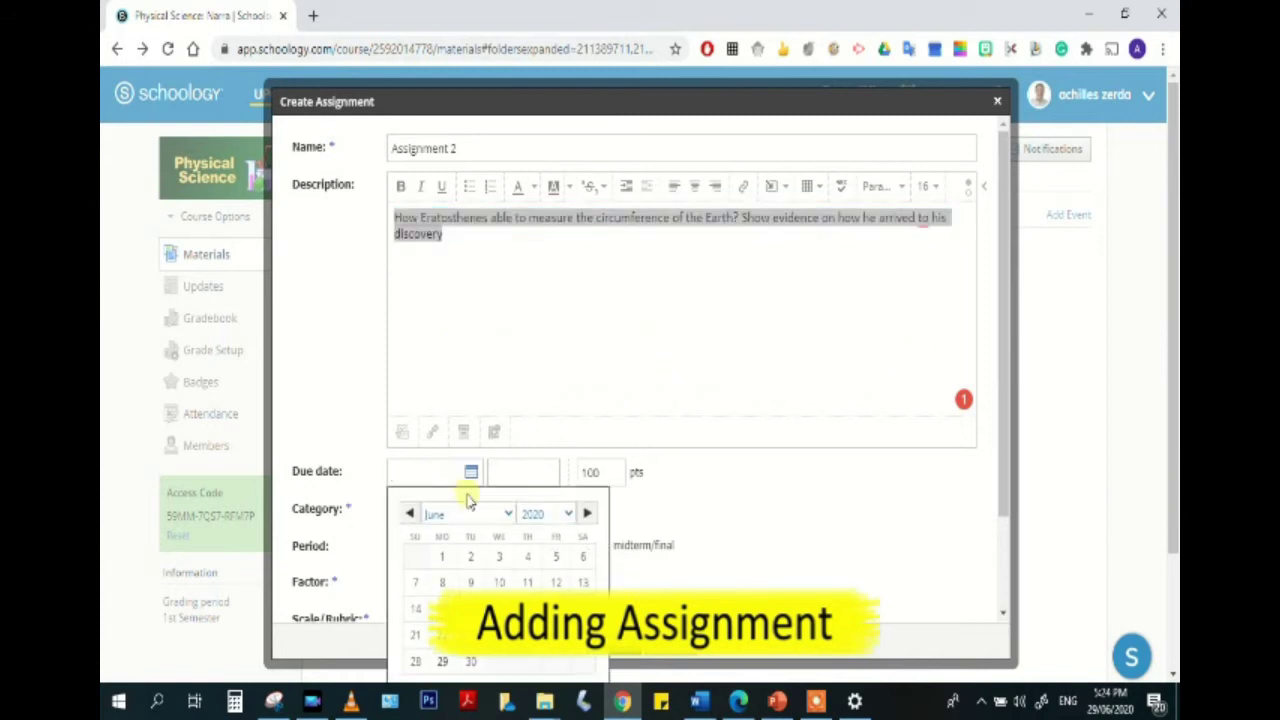
left_click(509, 514)
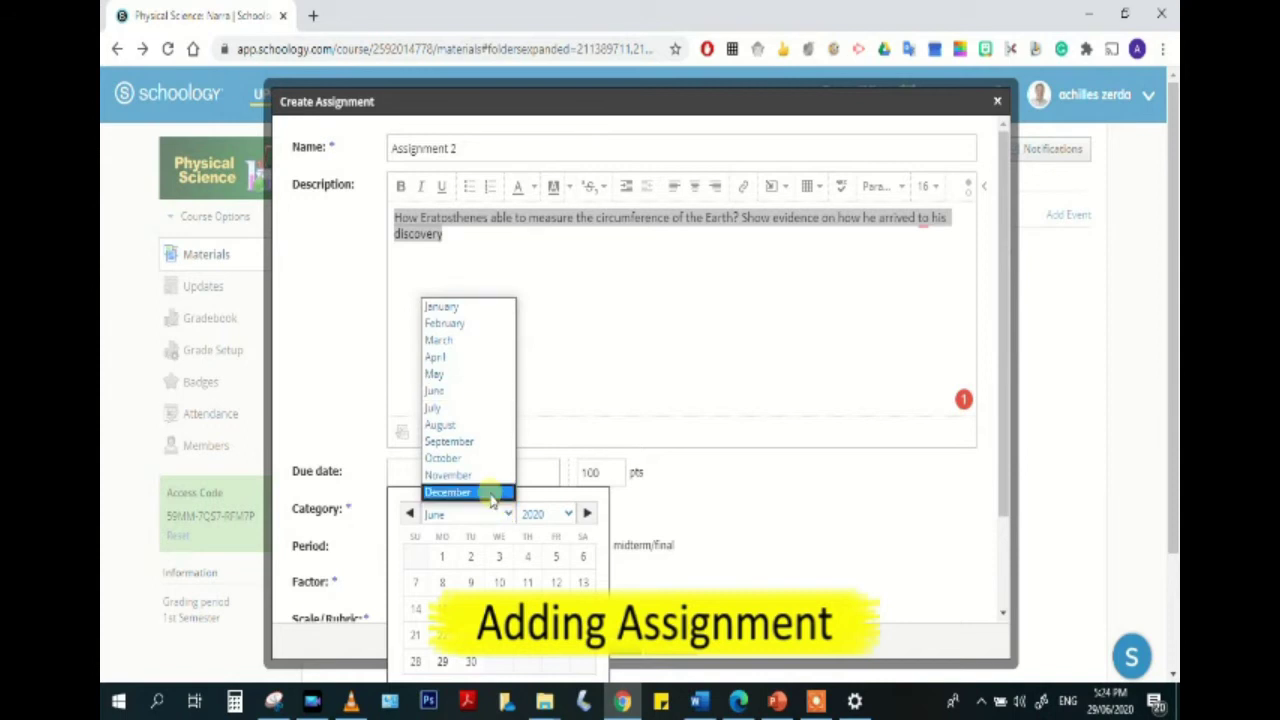
left_click(459, 443)
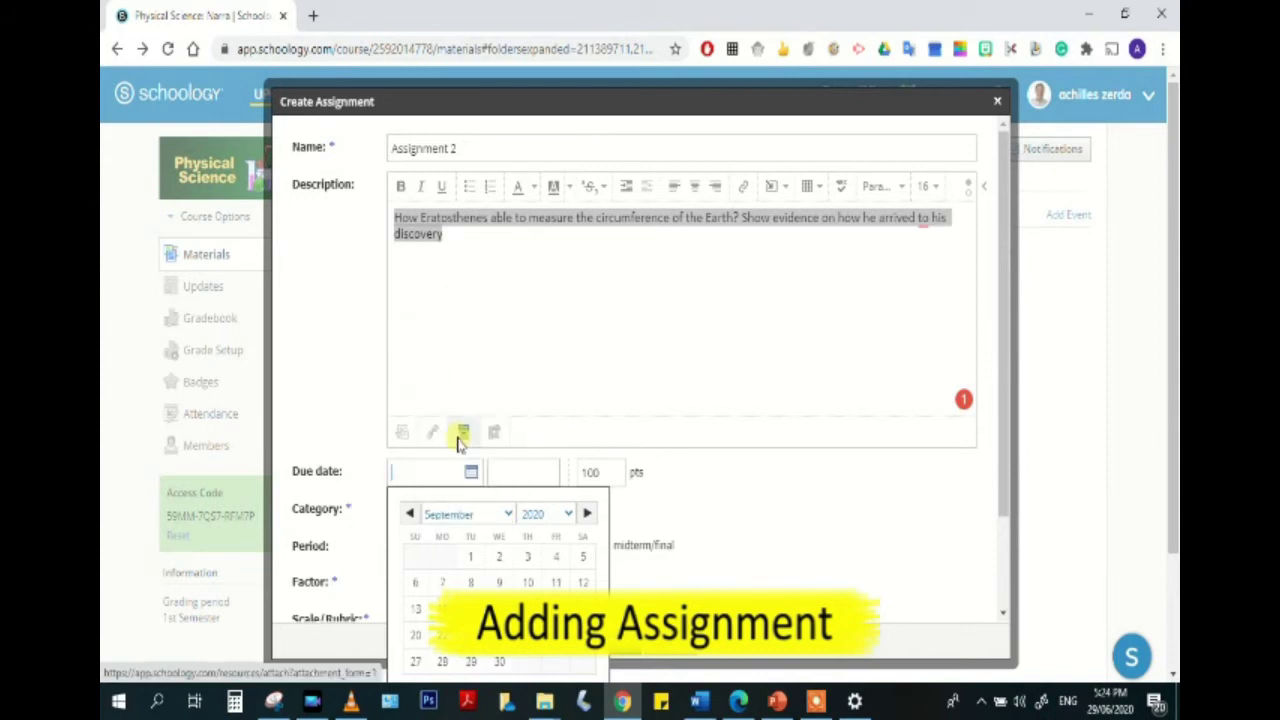
left_click(481, 563)
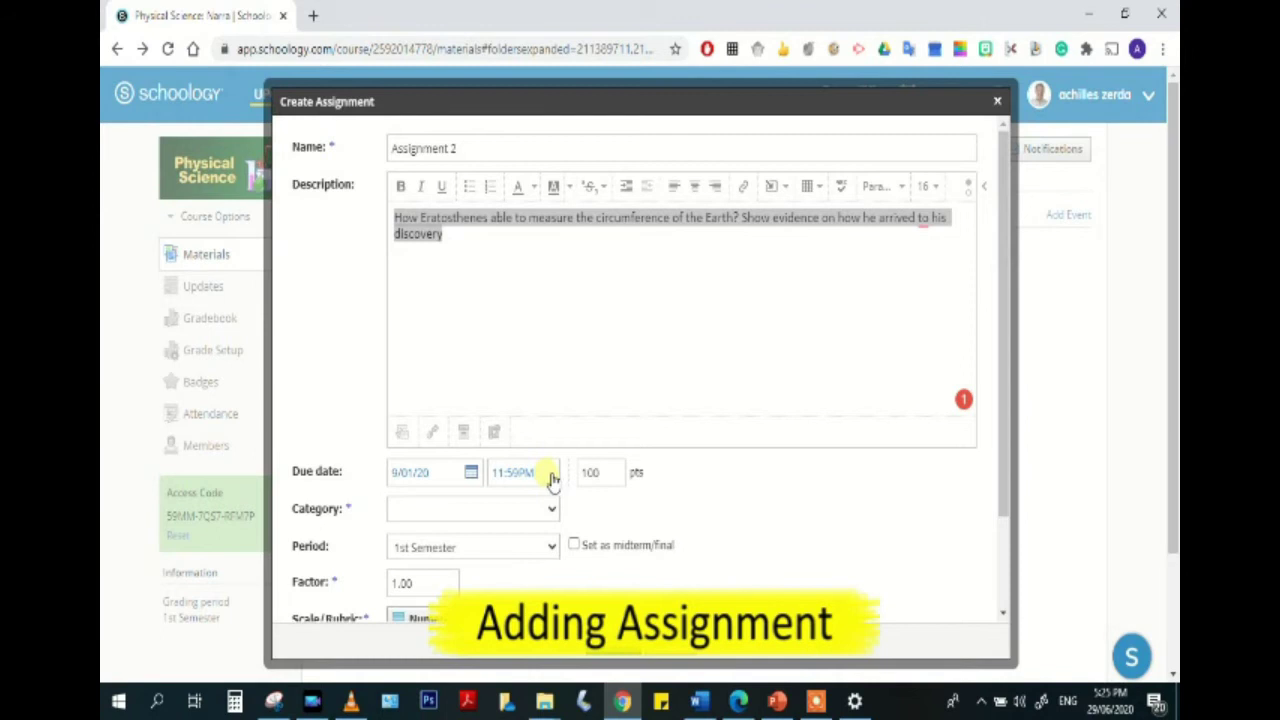
Set the assignment's points to 30 and its category to Written Work.
double_click(595, 472)
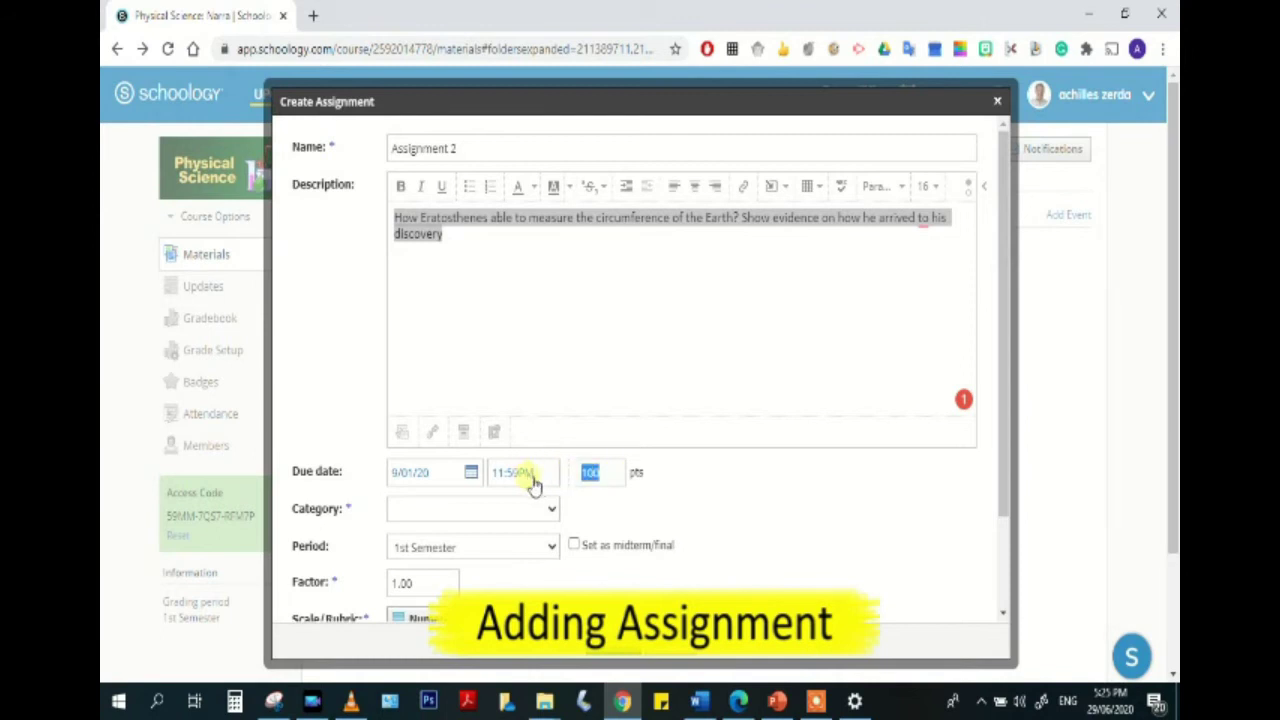
type("30")
left_click(436, 511)
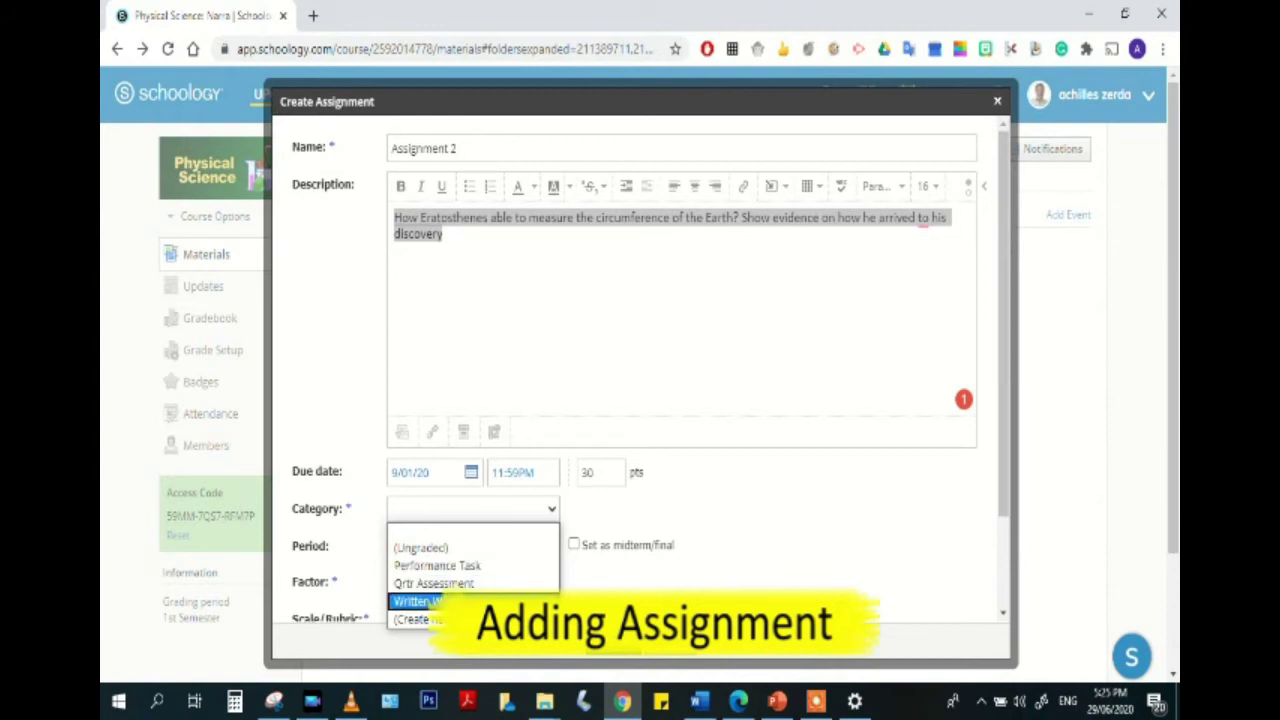
key("Return")
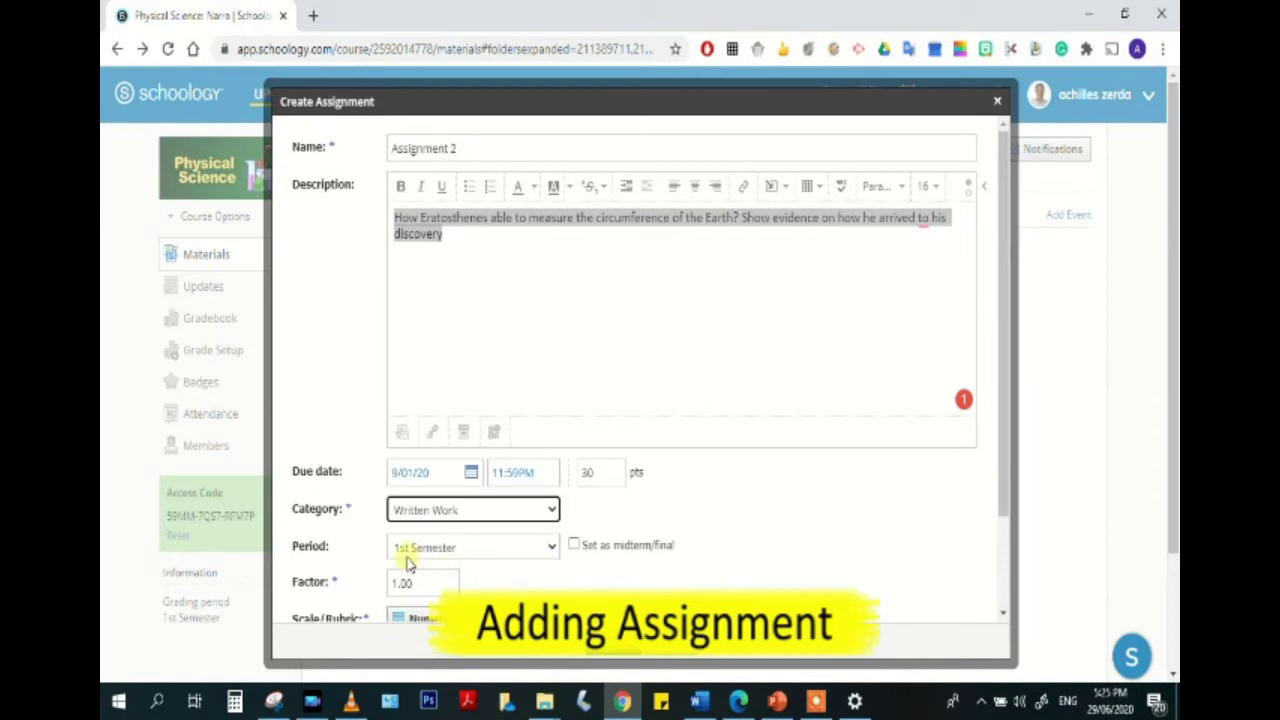
Show the locking setting, leave it at Unlocked, and create the assignment.
scroll(425, 540, "down", 1)
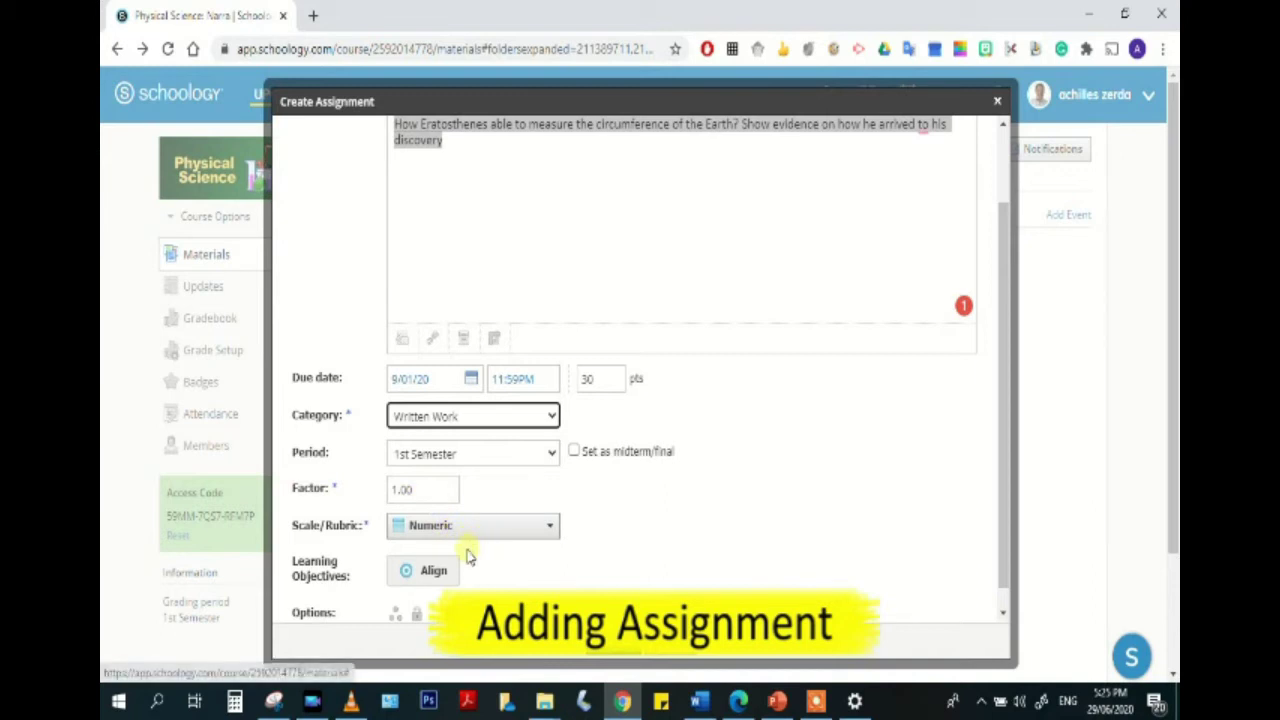
scroll(465, 557, "down", 3)
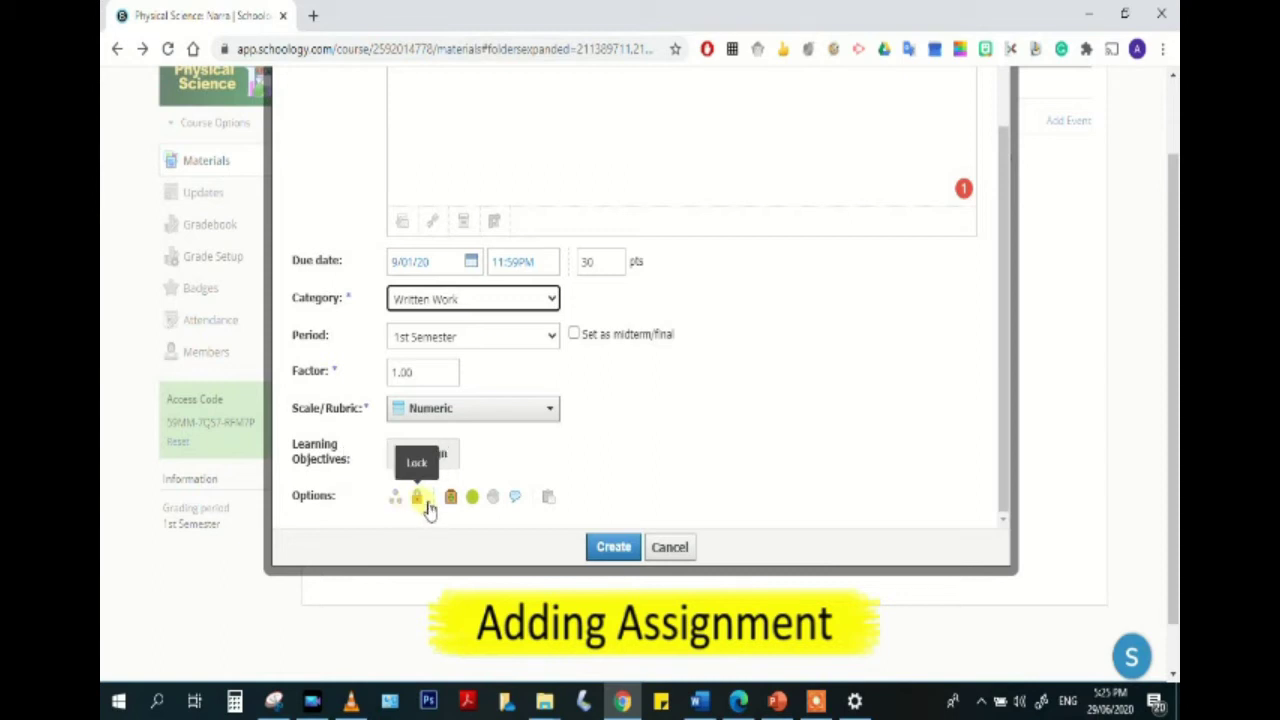
left_click(428, 510)
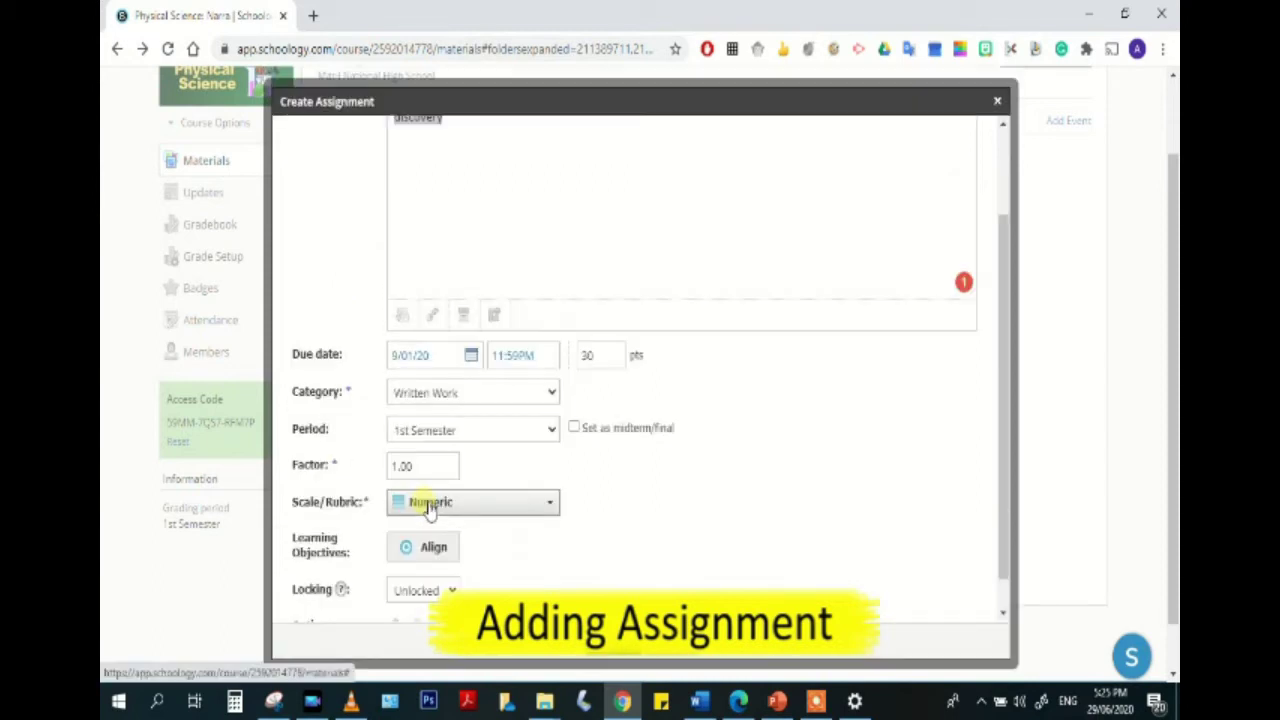
left_click(455, 561)
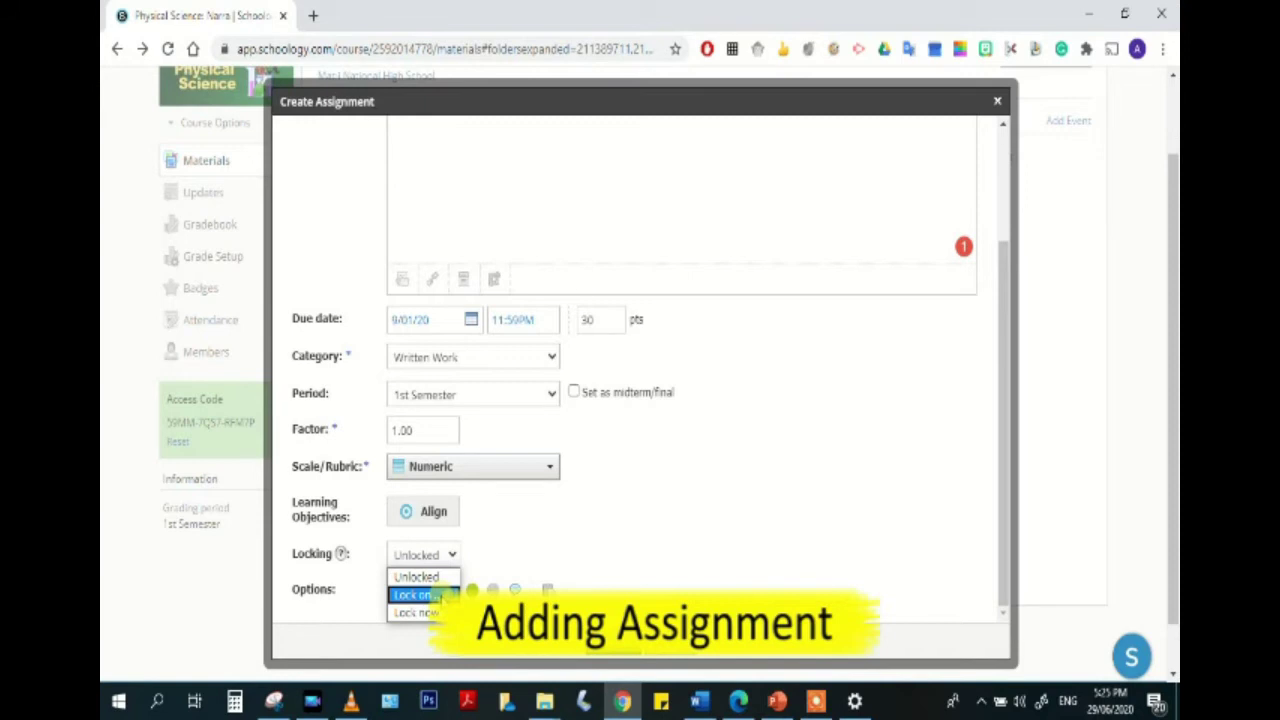
left_click(528, 545)
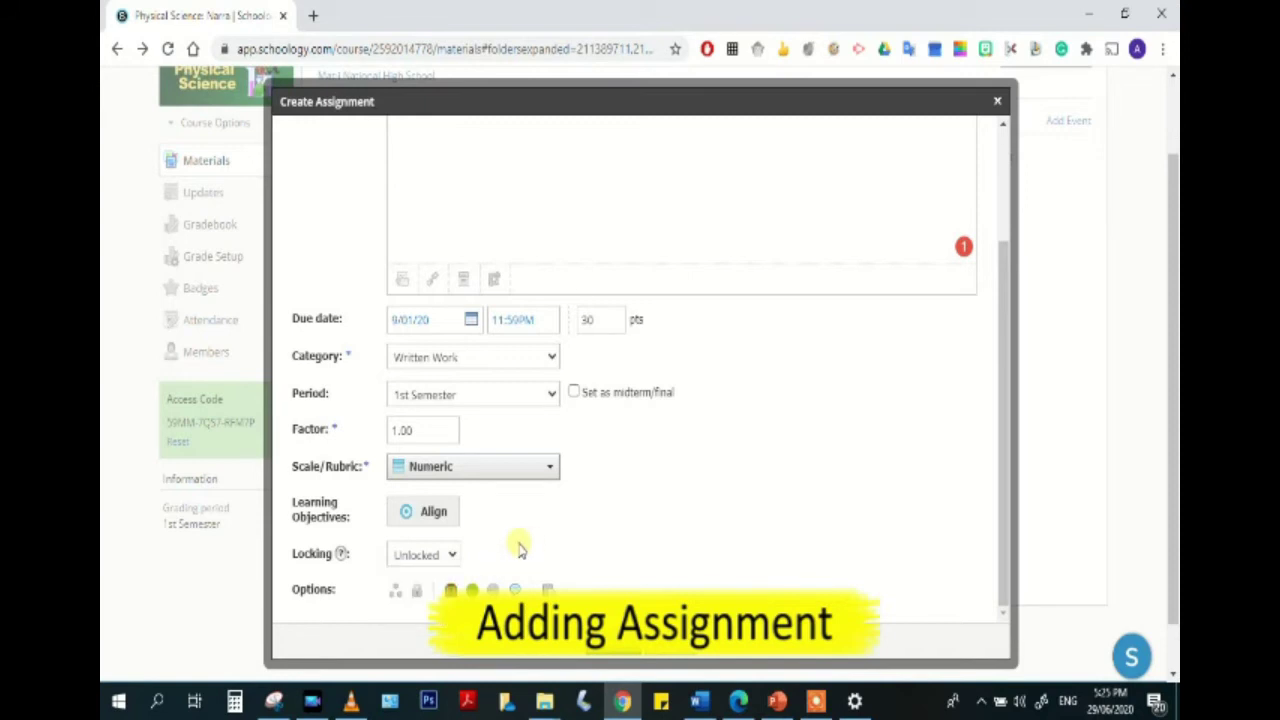
scroll(519, 549, "down", 1)
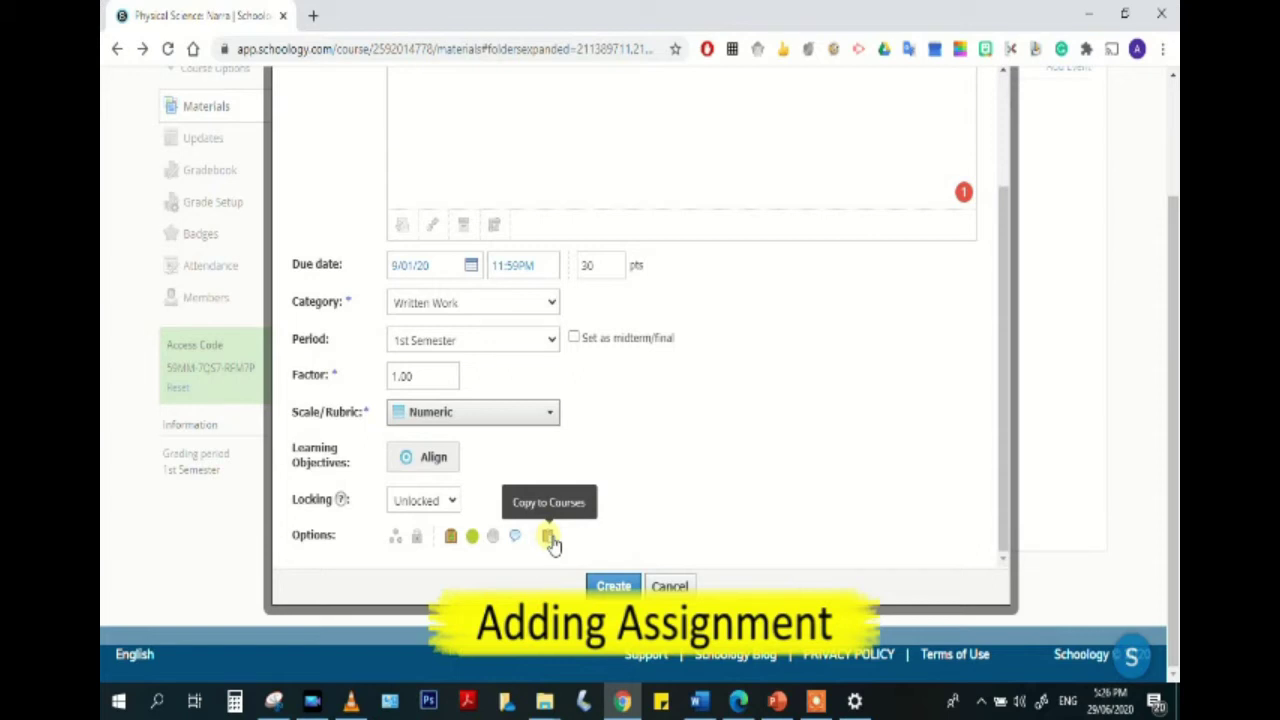
left_click(614, 586)
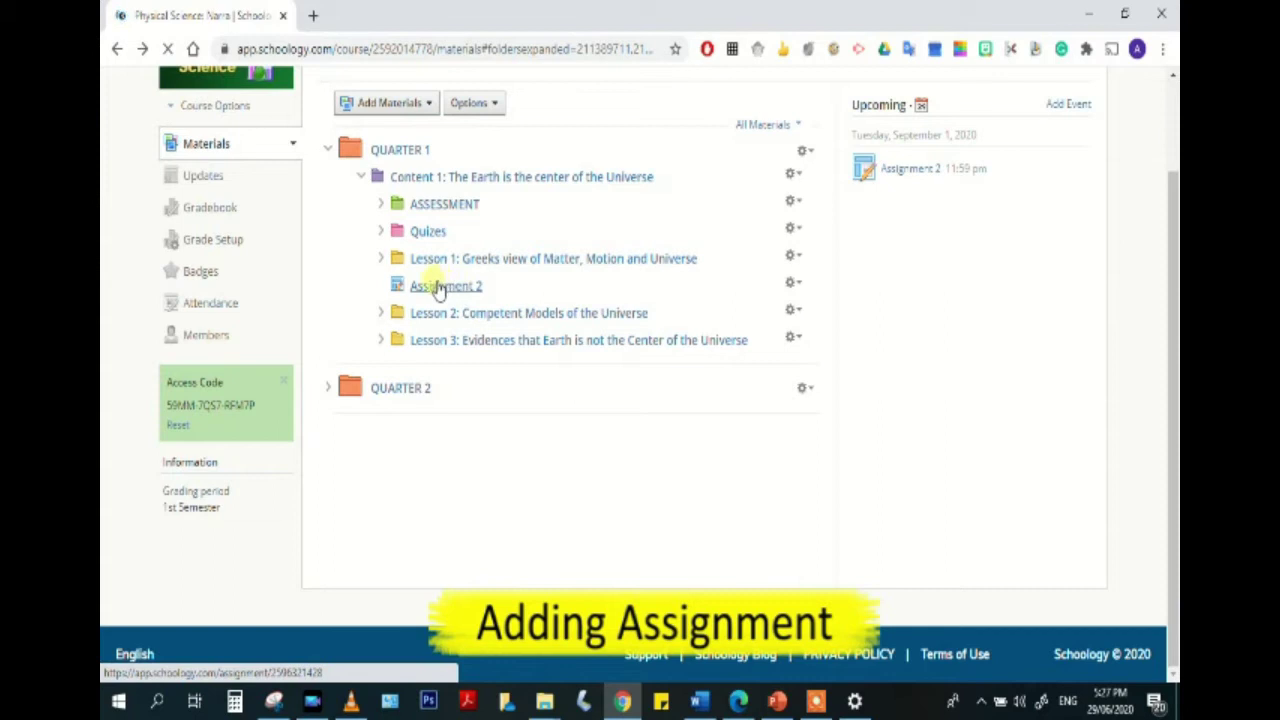
Move Assignment 2 into the folder "Lesson 1: Greeks view of Matter, Motion and Universe".
left_click_drag(437, 288, 491, 286)
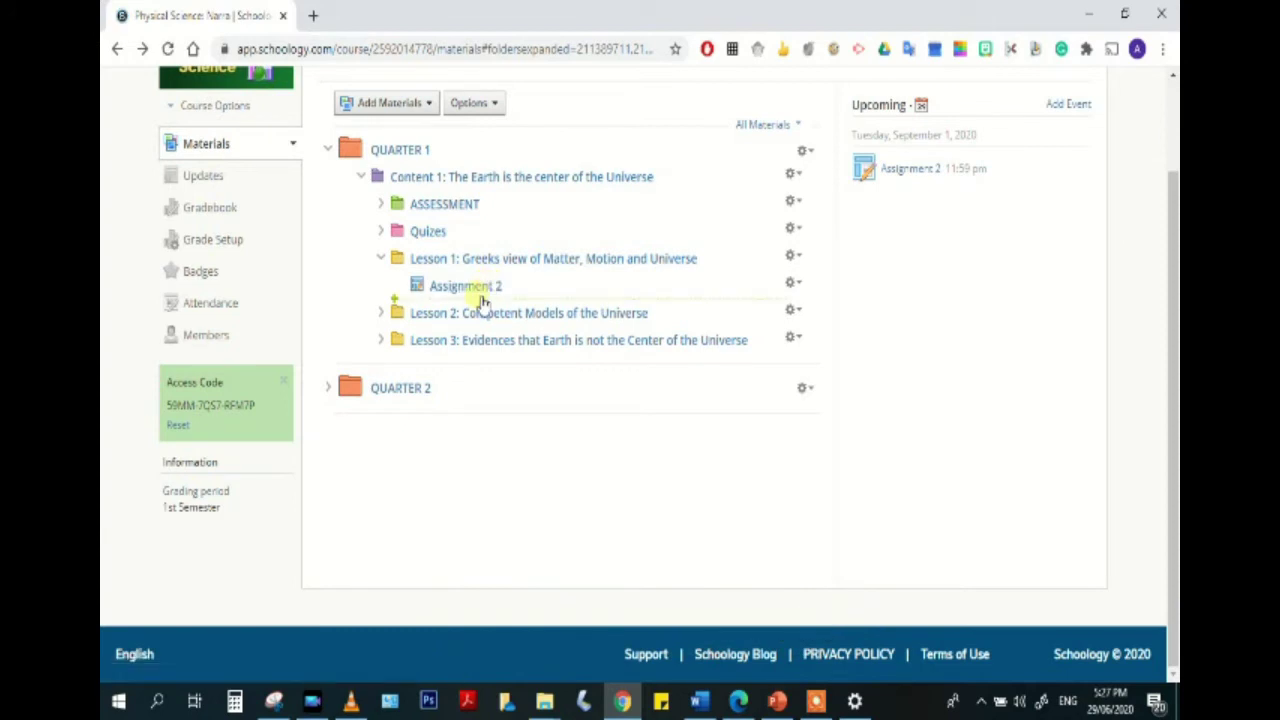
scroll(990, 172, "up", 1)
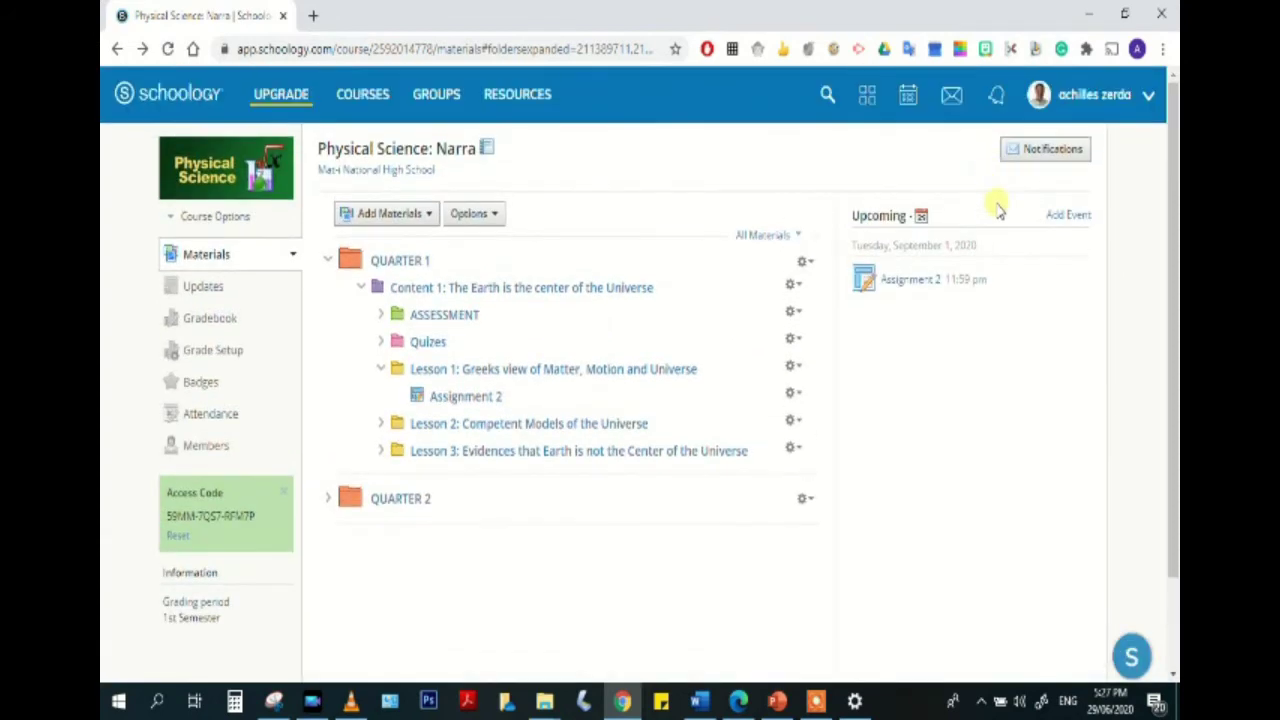
scroll(997, 210, "down", 1)
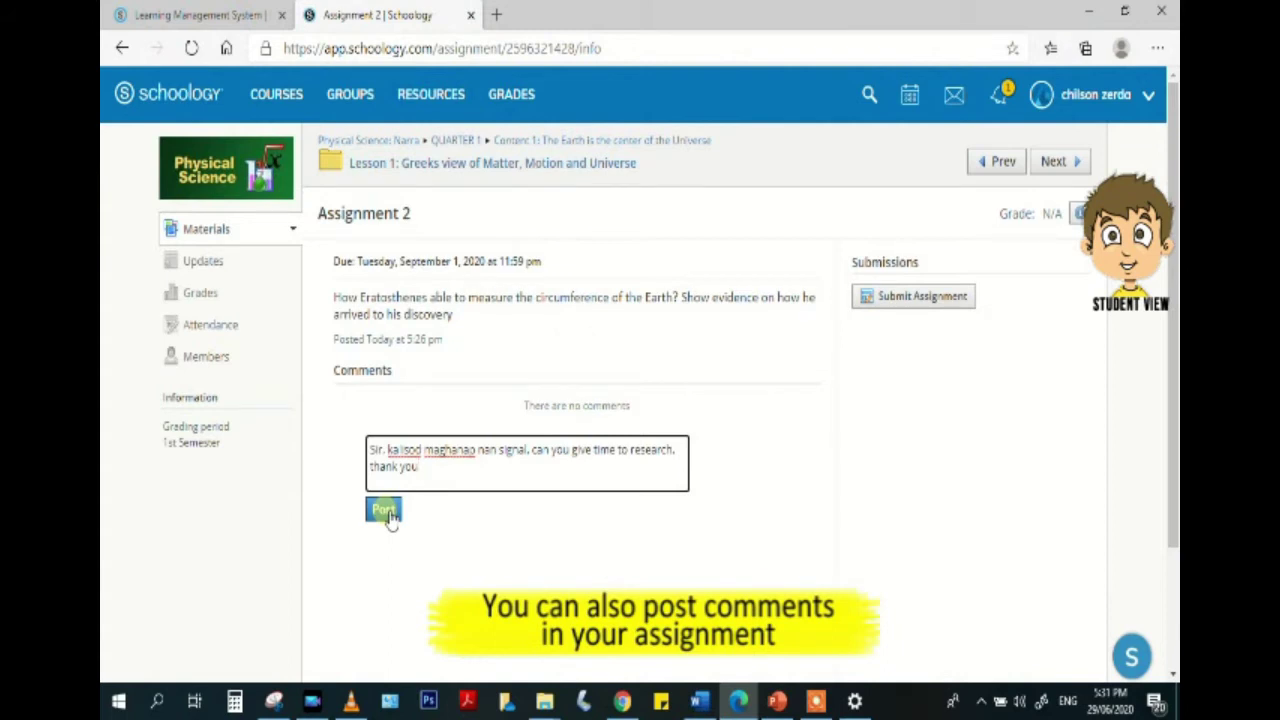
Post the drafted comment asking for time to research on the student's Assignment 2 page.
left_click(388, 513)
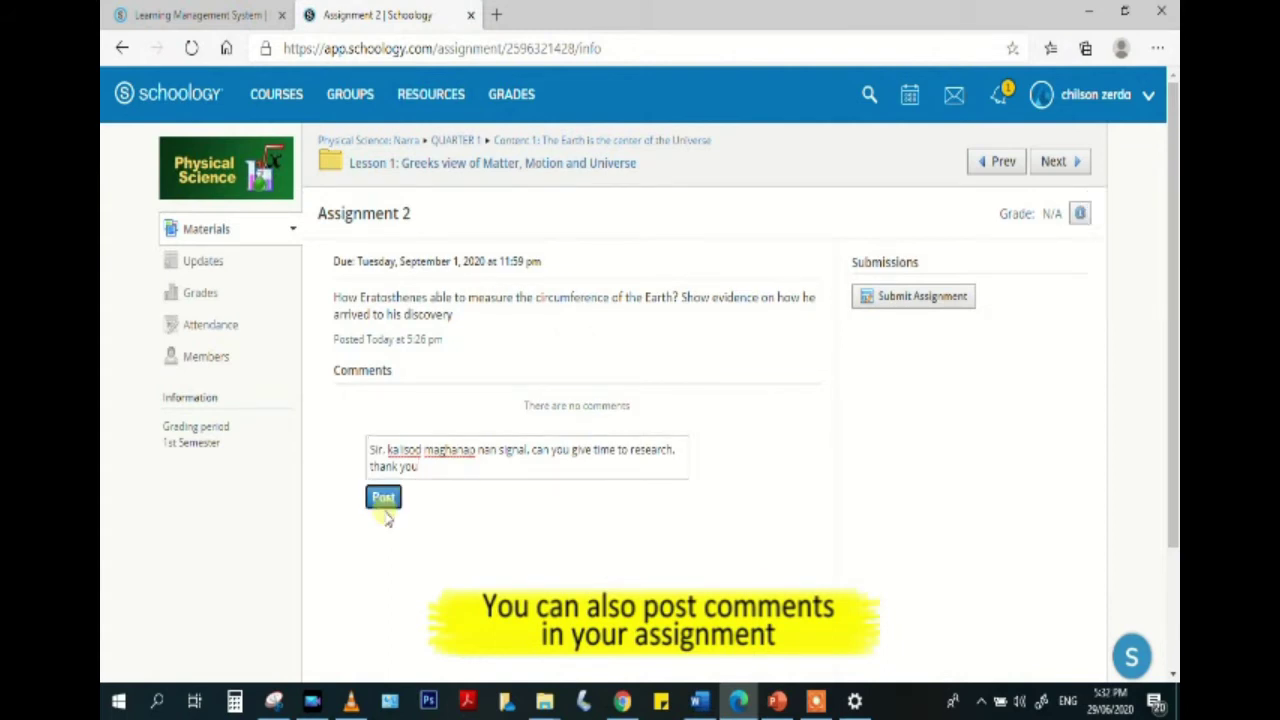
left_click(394, 509)
left_click(390, 506)
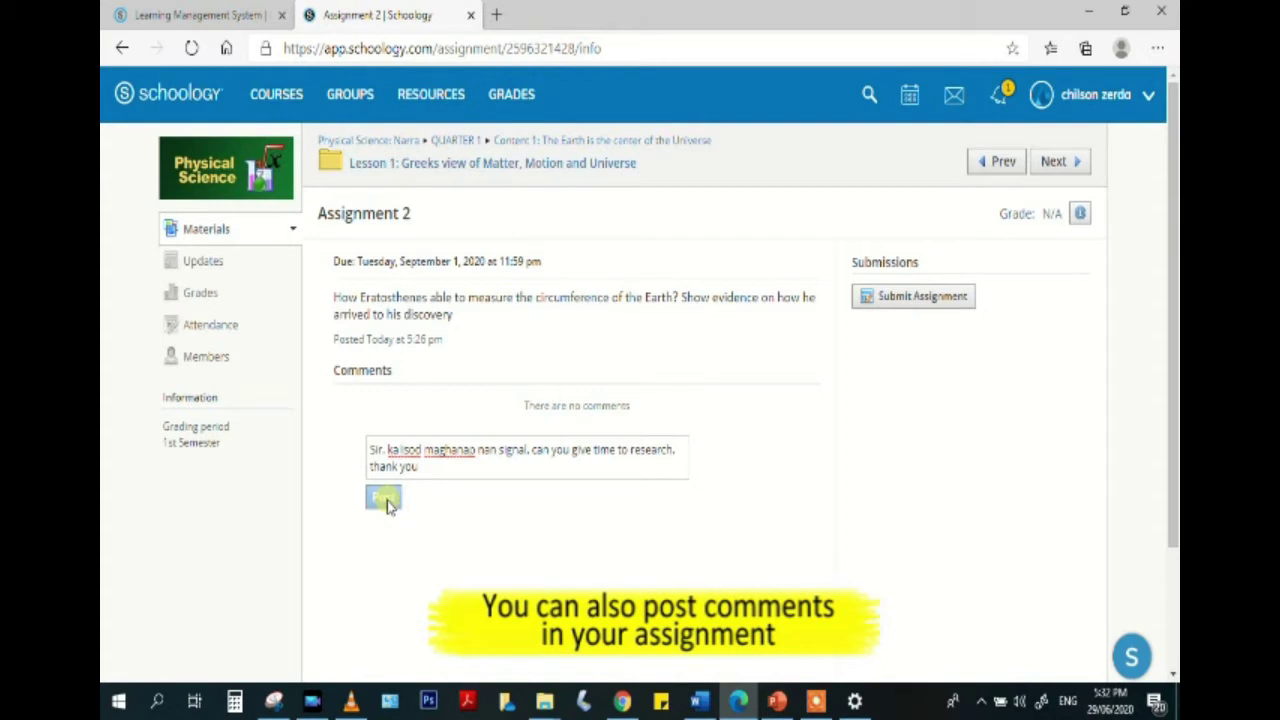
left_click(385, 500)
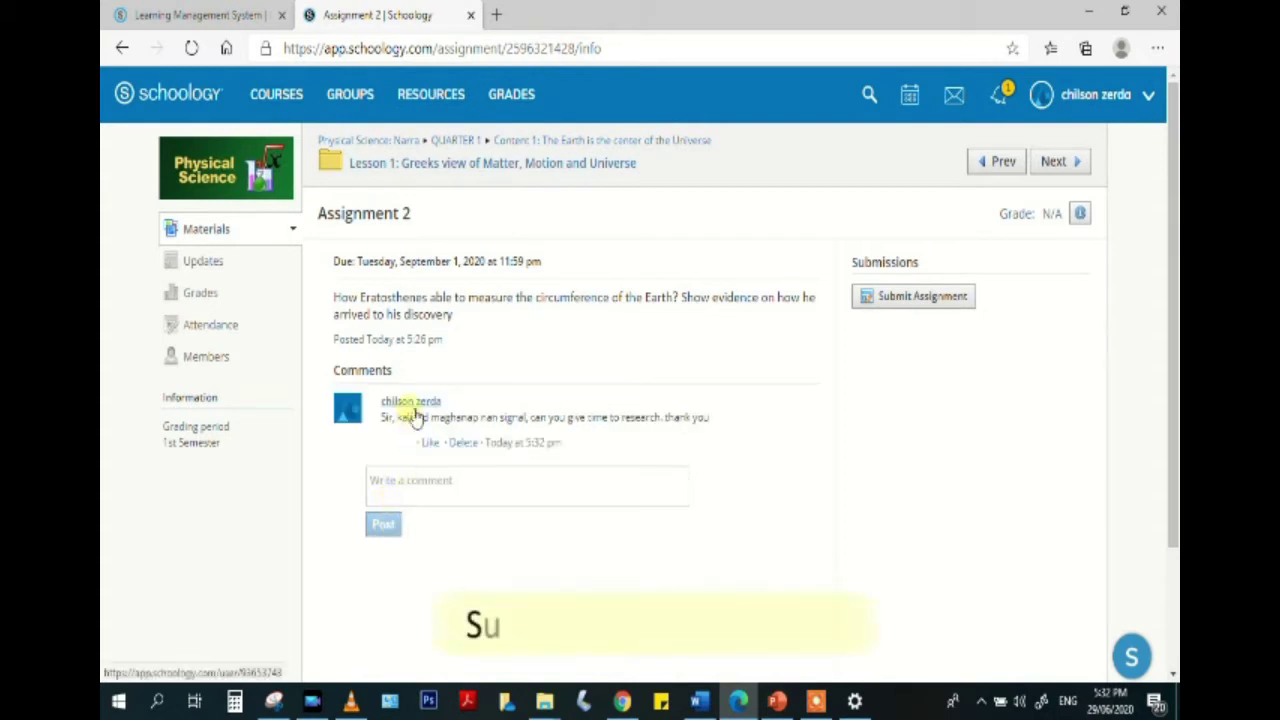
Start a submission for Assignment 2 and write the "ASSIGNMENT 1" answer about Eratosthenes in the rich-text editor.
left_click(910, 300)
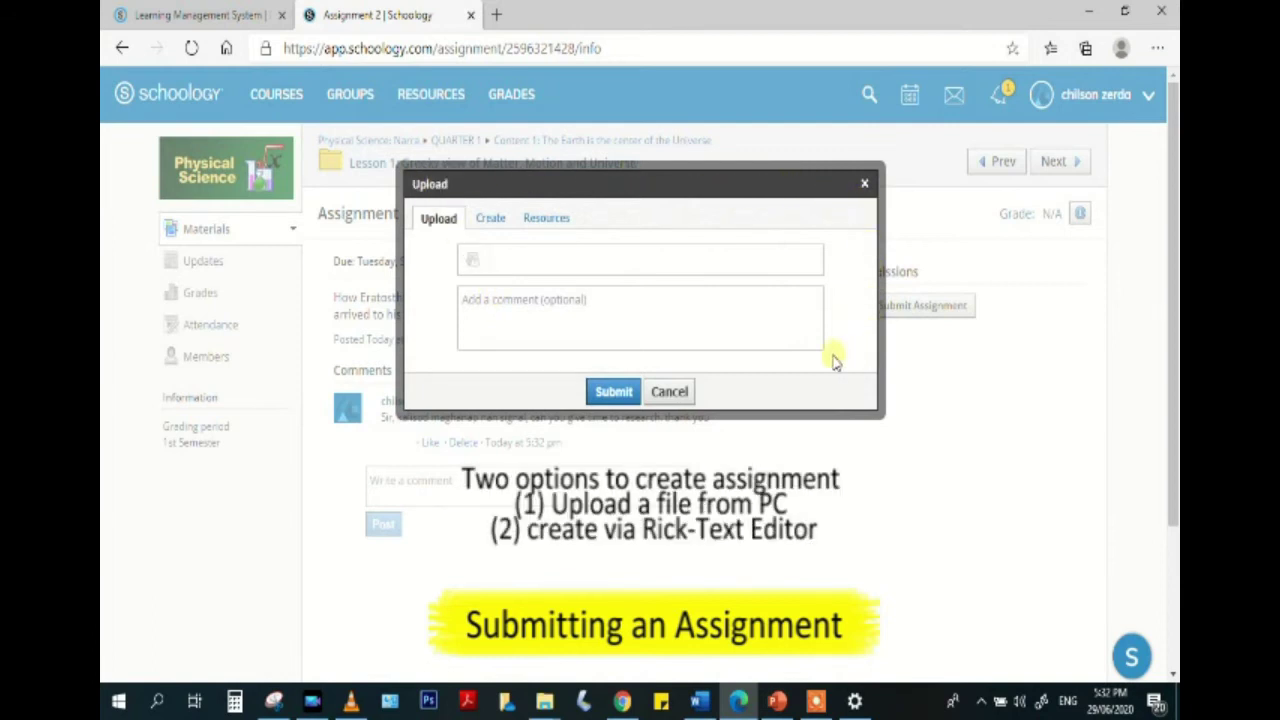
left_click(491, 219)
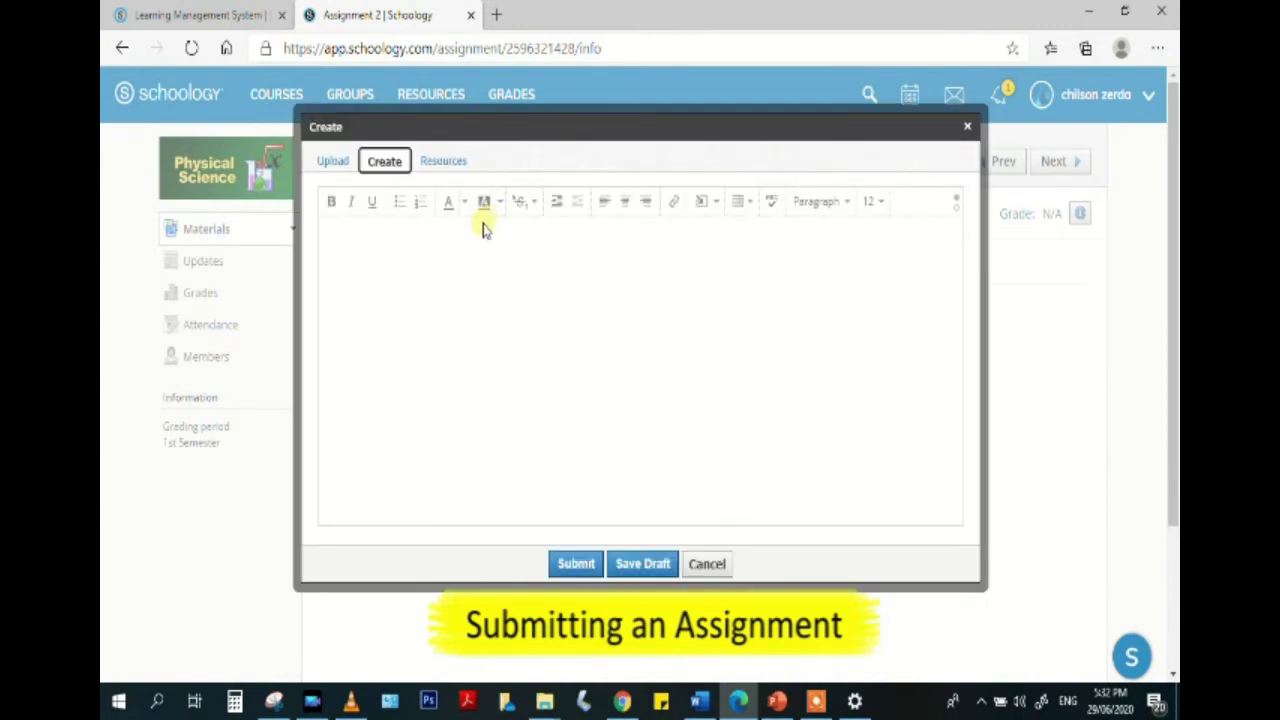
left_click(340, 240)
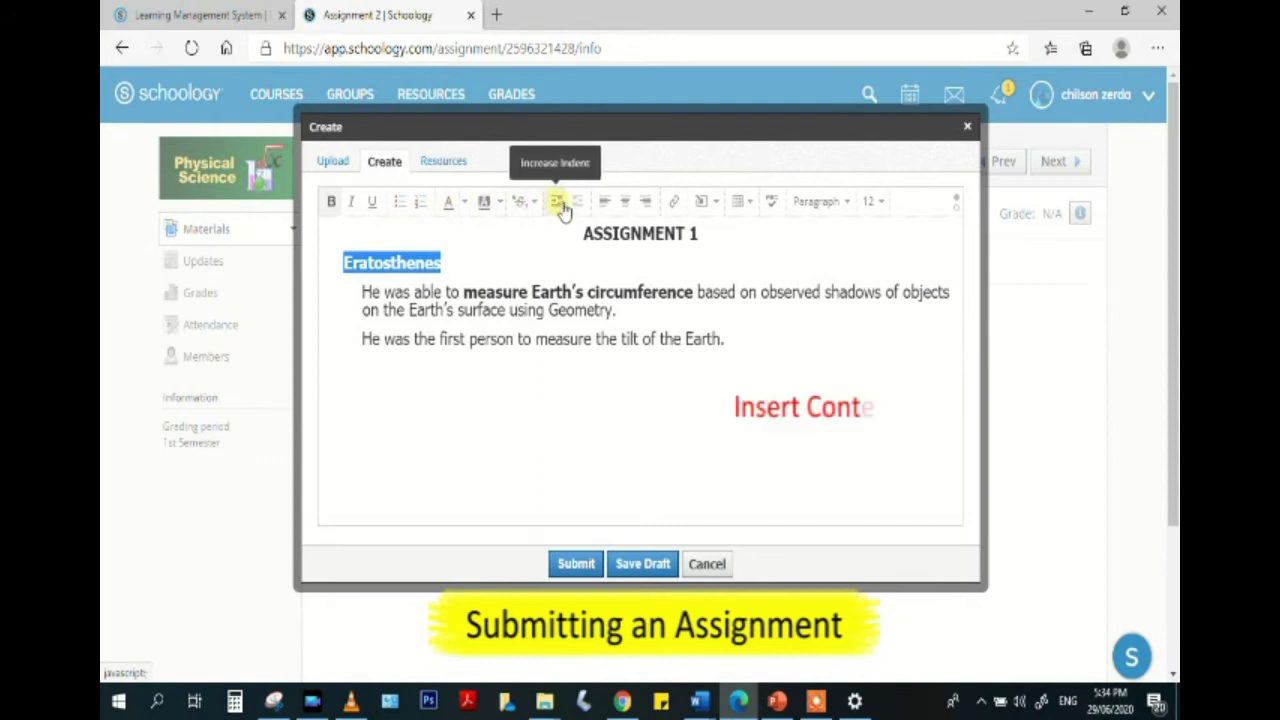
Insert the image file er.png from the Add Assignment folder below the Eratosthenes text and look it over.
left_click(726, 209)
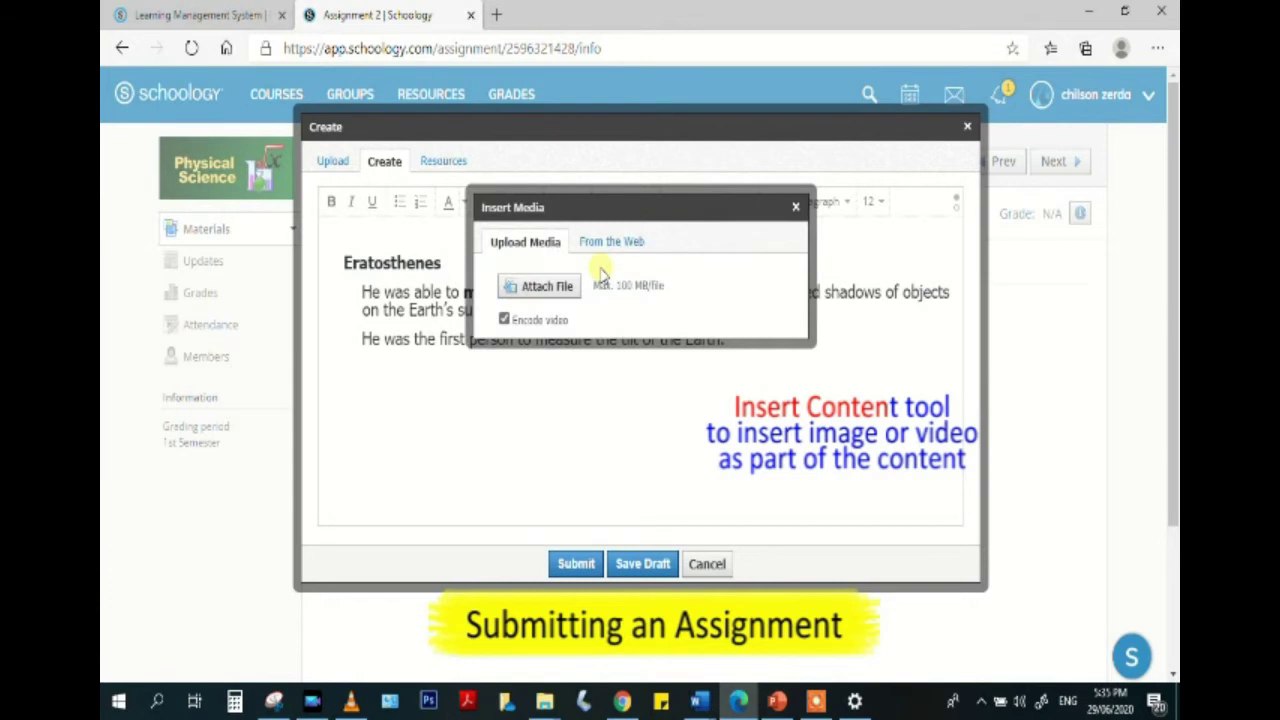
left_click(556, 293)
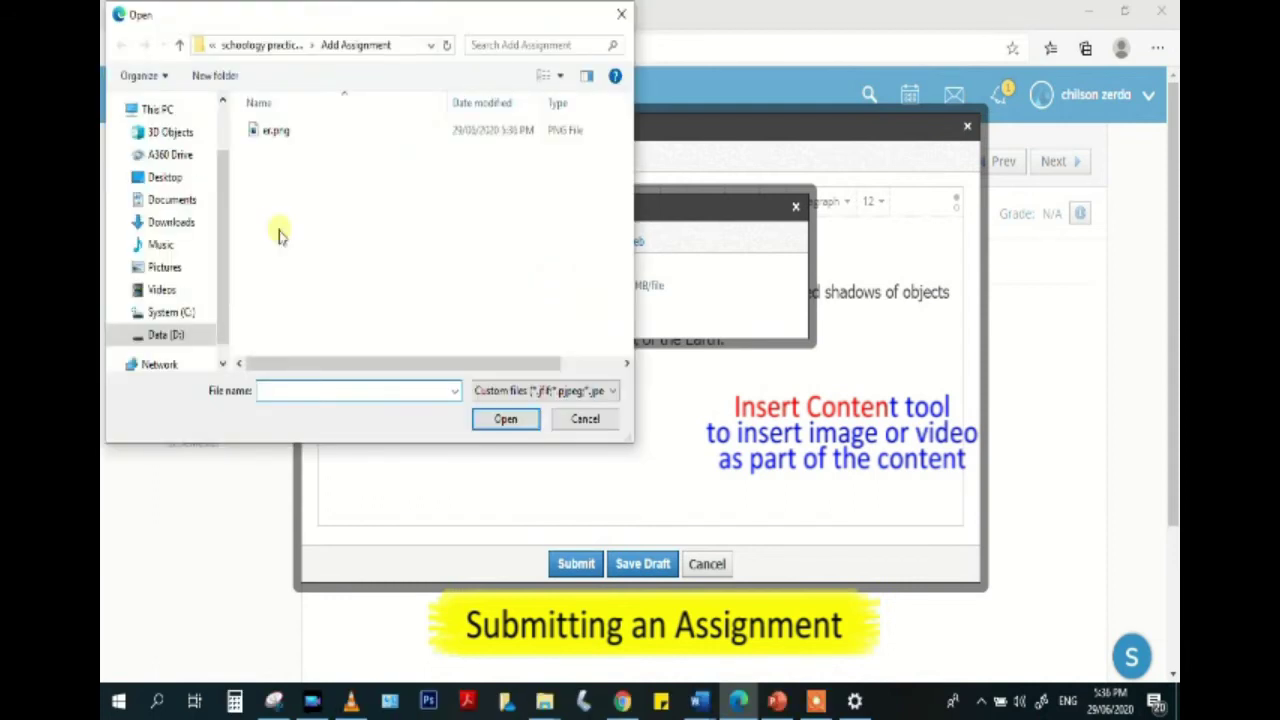
left_click(275, 131)
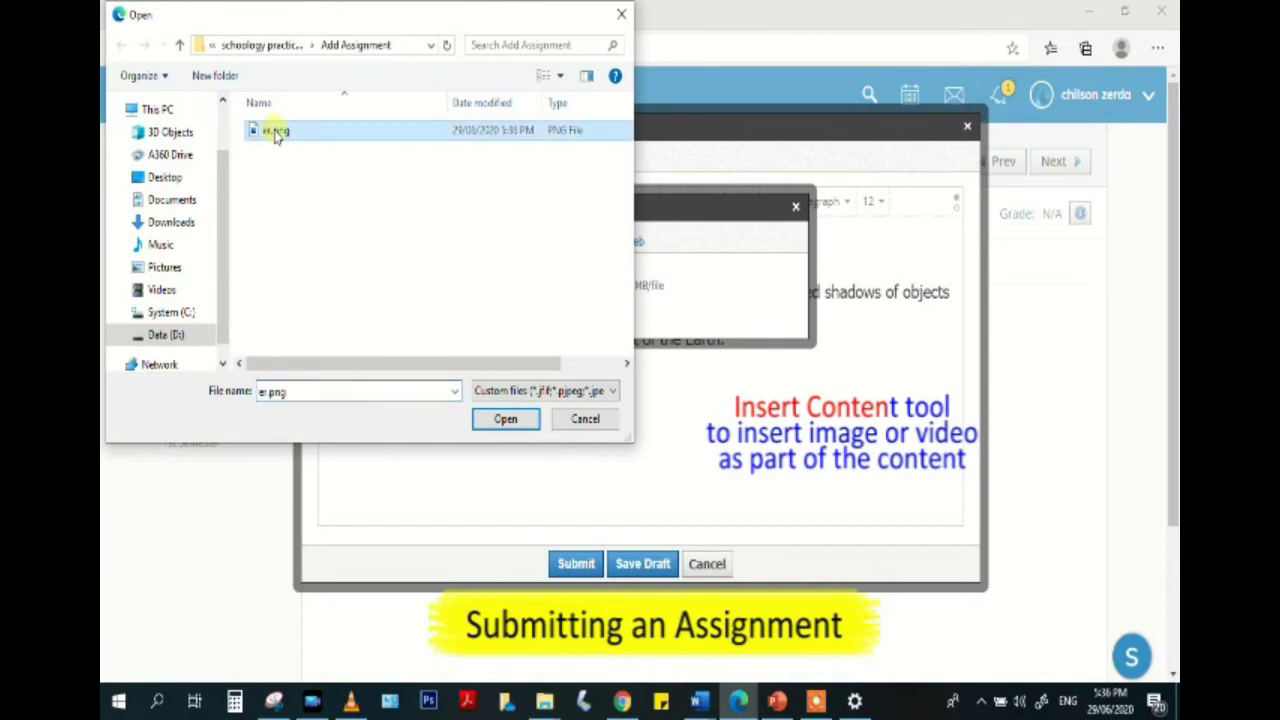
left_click(500, 419)
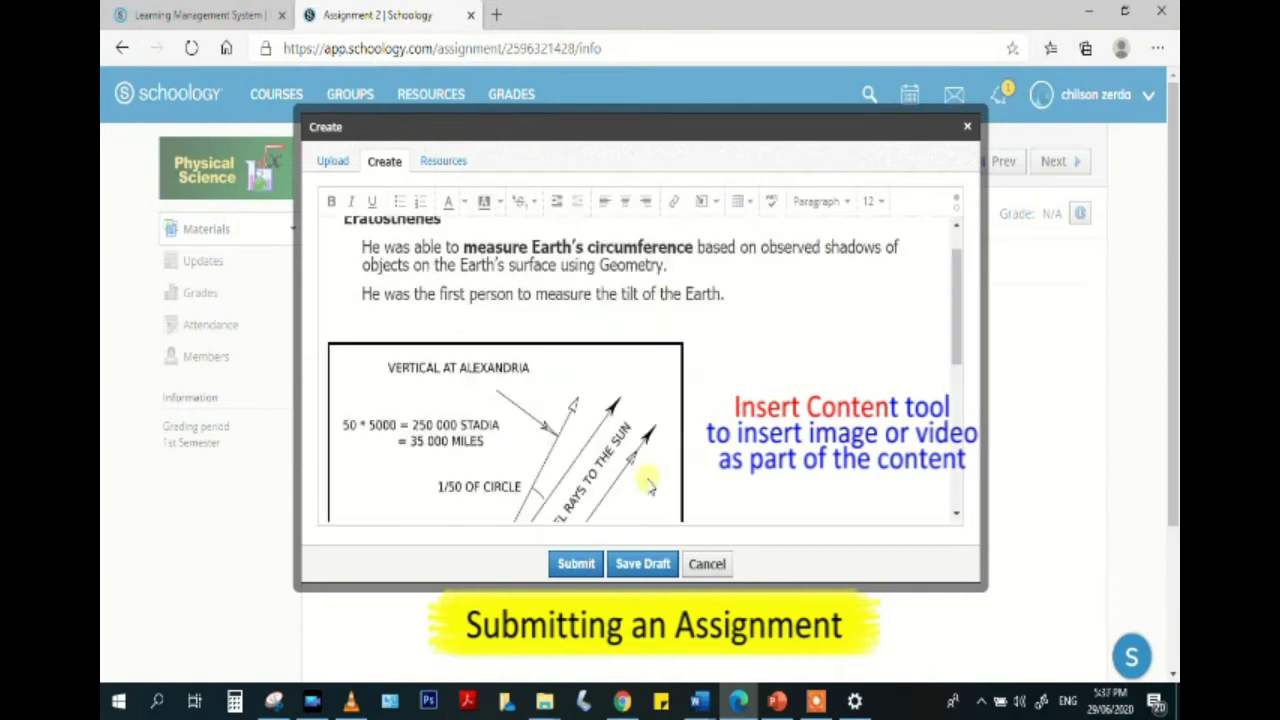
scroll(648, 483, "down", 1)
scroll(648, 483, "up", 2)
scroll(648, 483, "down", 5)
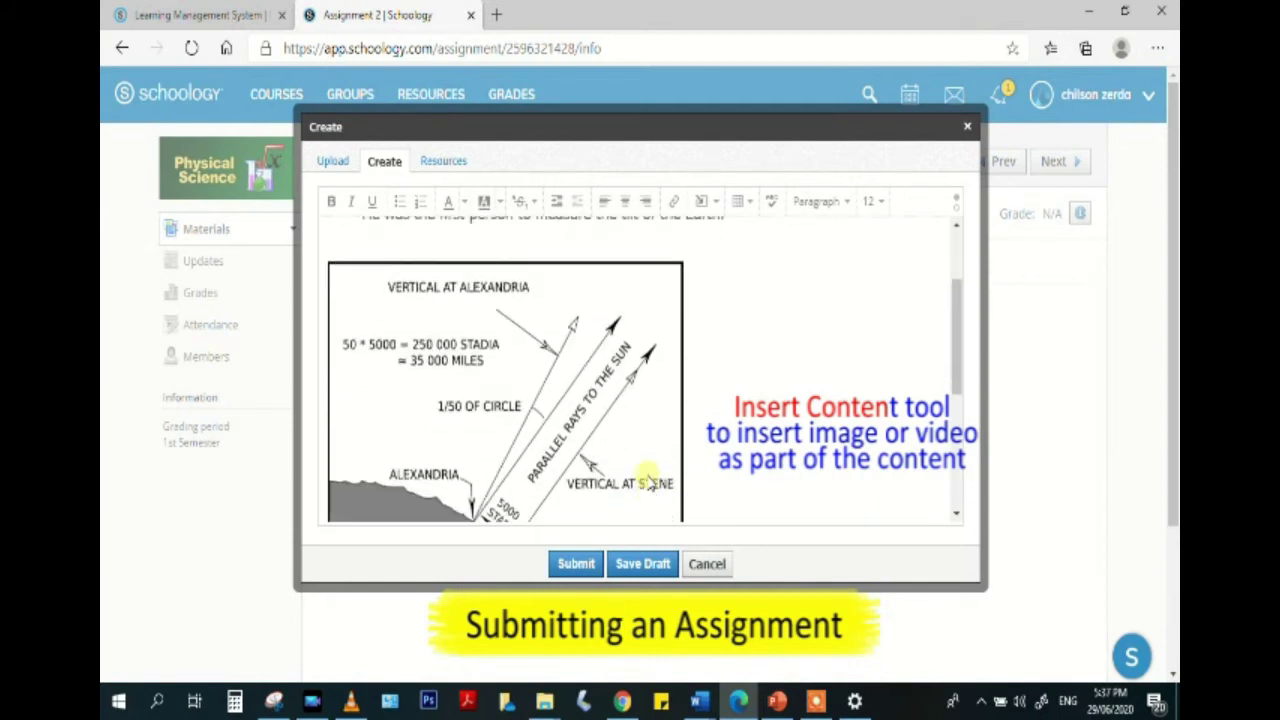
scroll(648, 483, "down", 2)
scroll(648, 478, "up", 4)
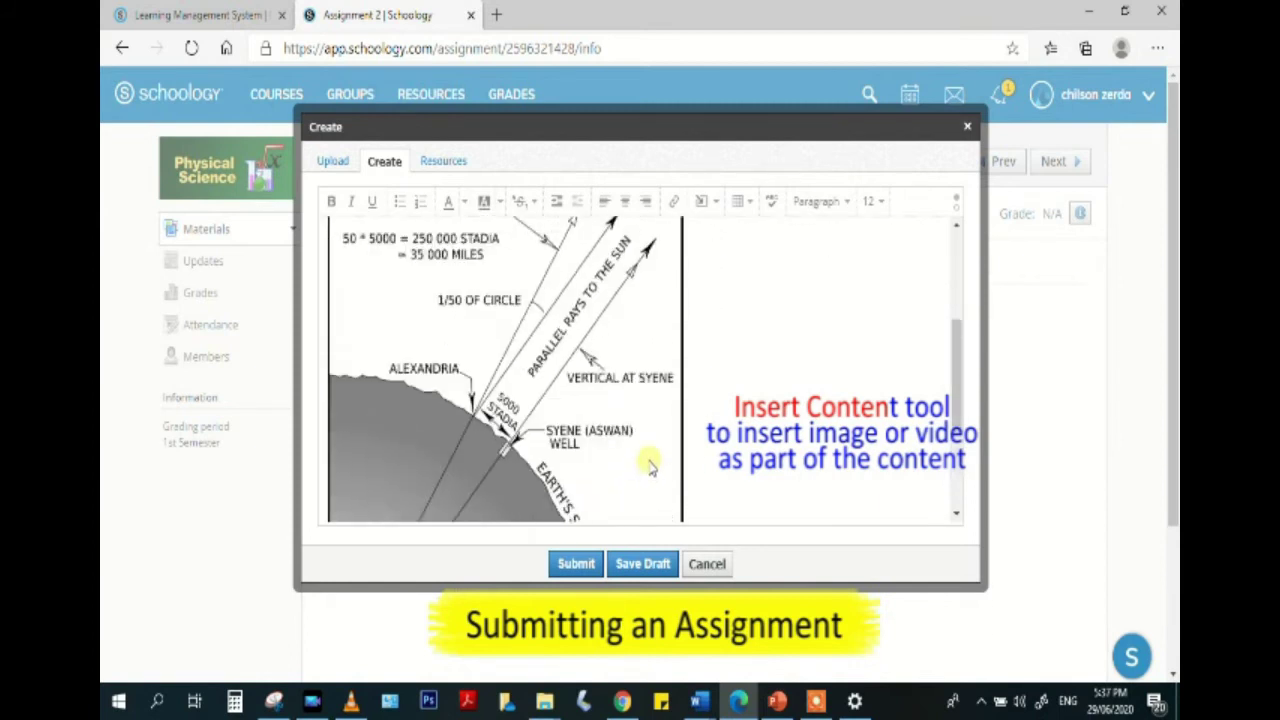
Try right alignment on the inserted diagram, and settle on centre alignment.
scroll(648, 455, "up", 2)
left_click(586, 424)
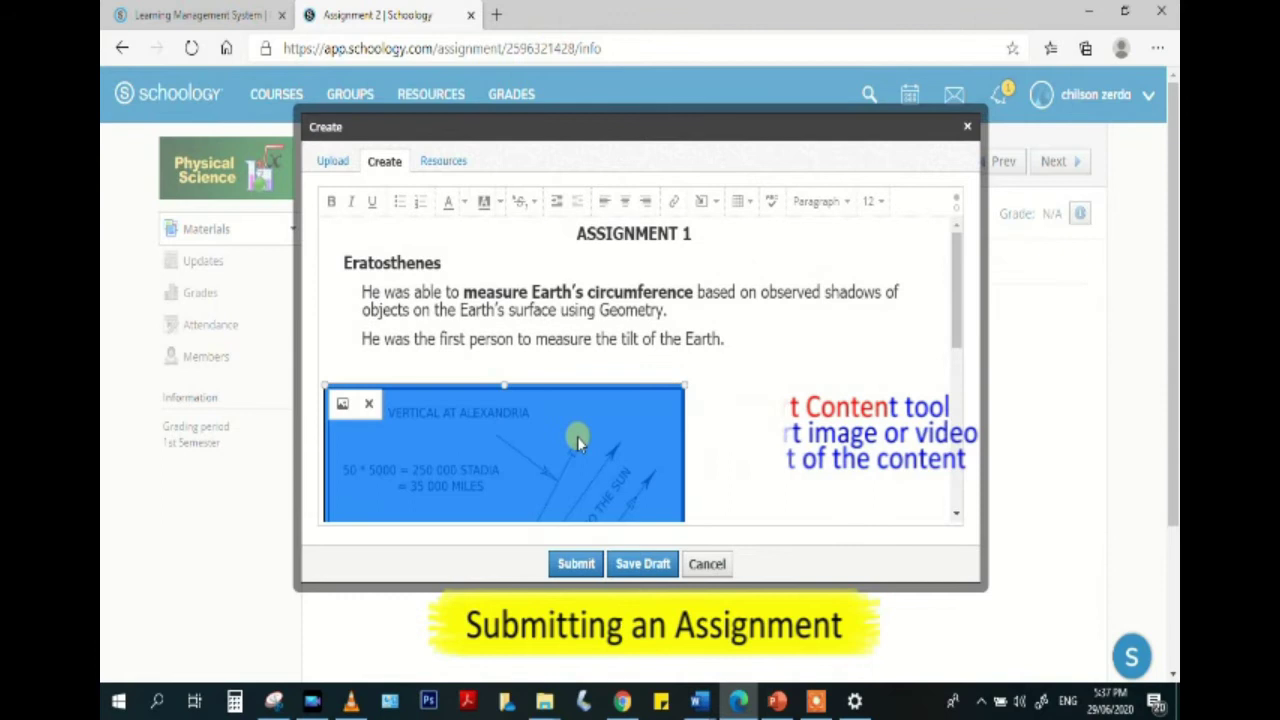
left_click(625, 203)
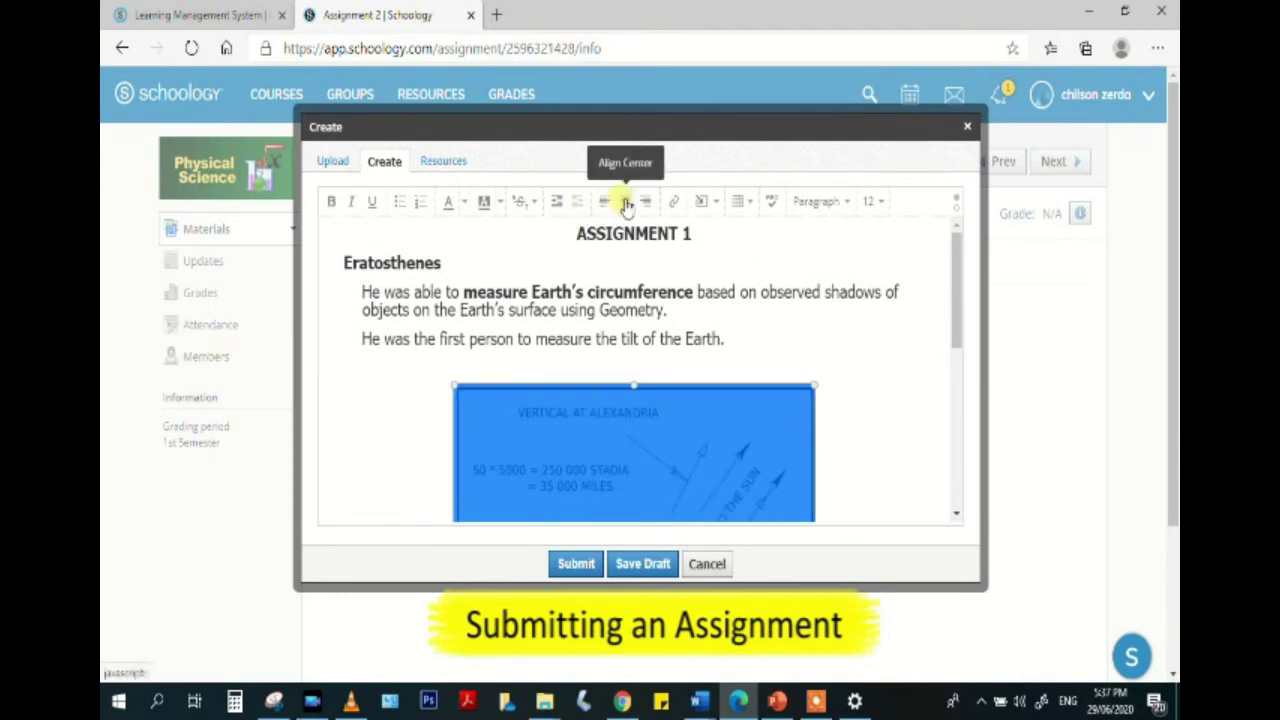
left_click(646, 202)
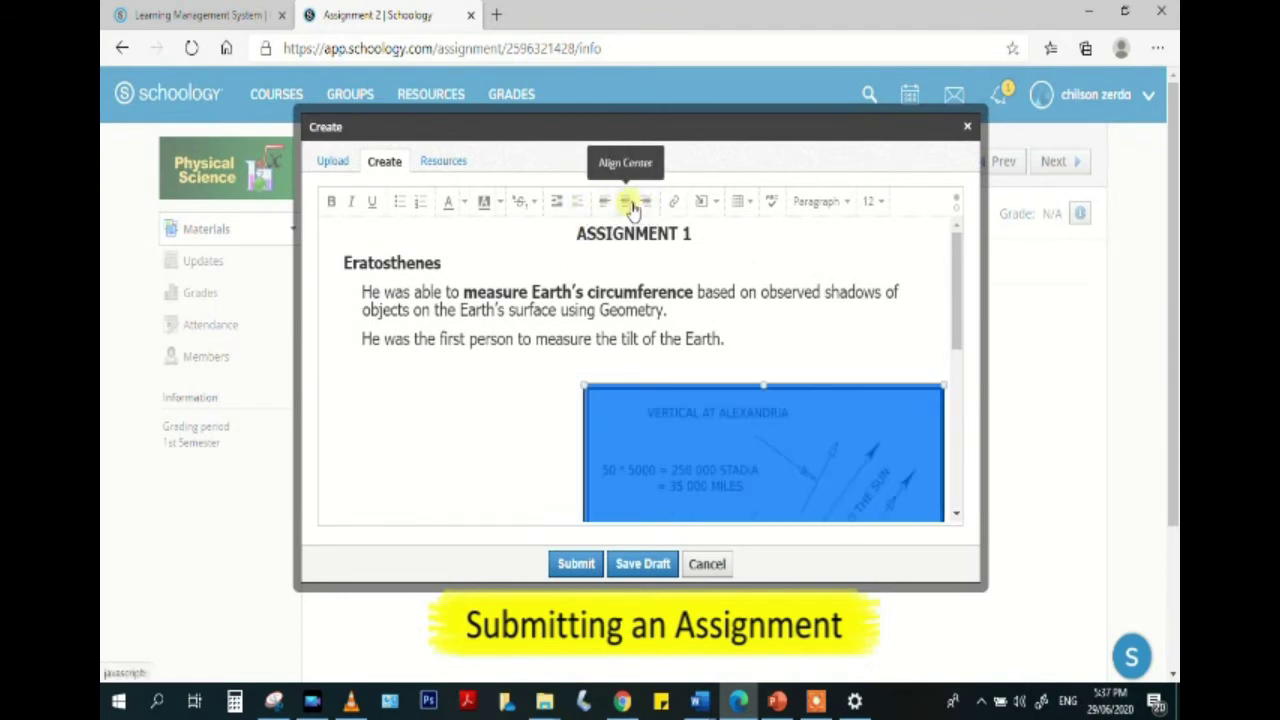
left_click(630, 203)
left_click(825, 398)
scroll(822, 400, "down", 2)
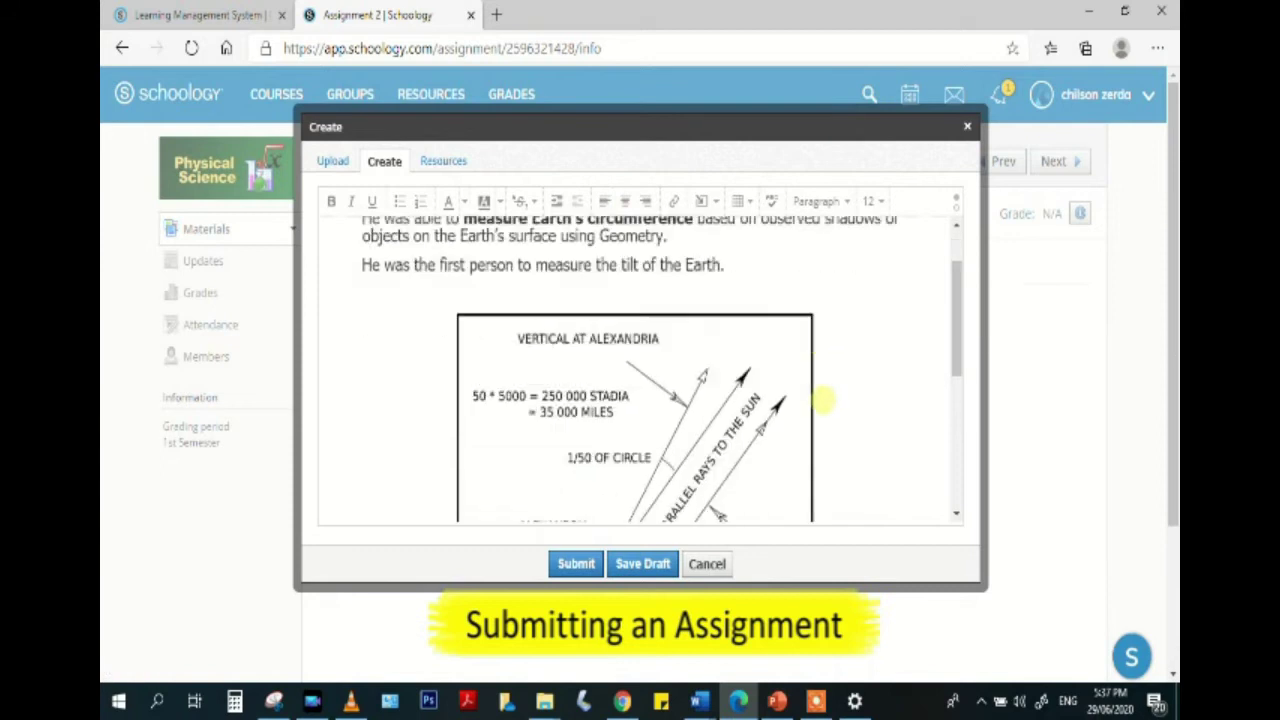
Check the rest of the Eratosthenes diagram and submit the finished answer for Assignment 2.
scroll(822, 400, "down", 5)
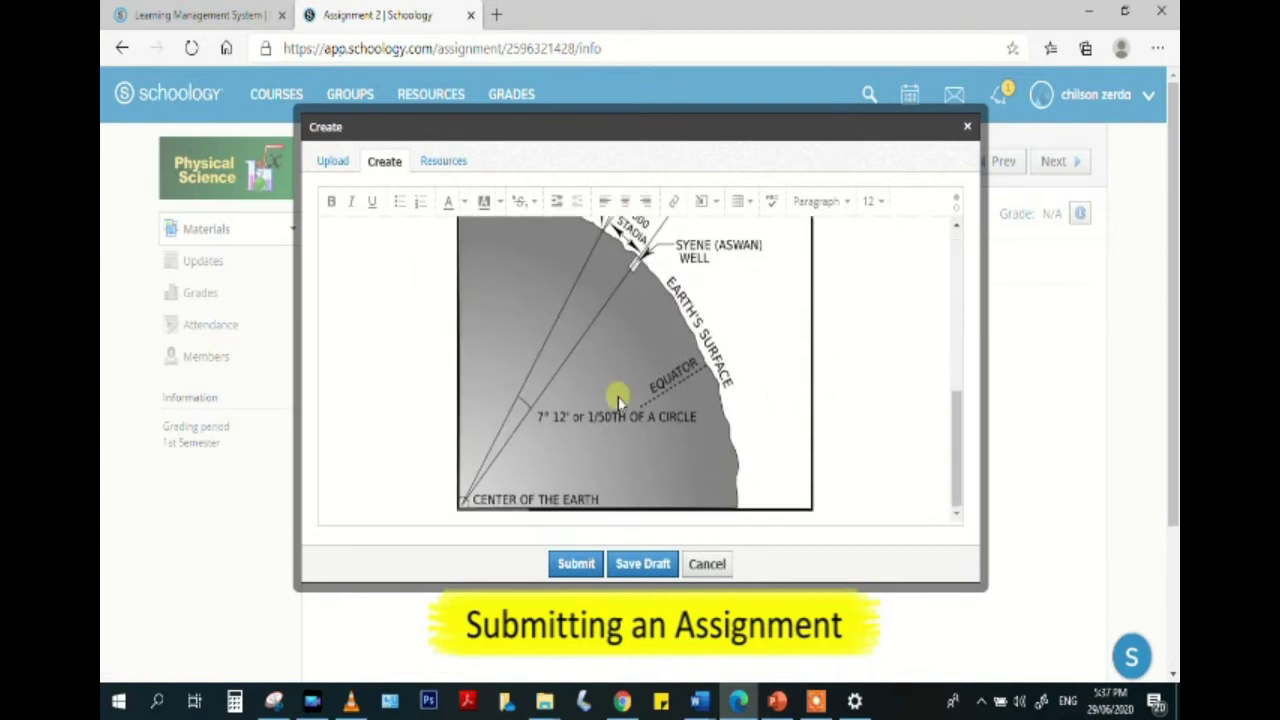
left_click(576, 563)
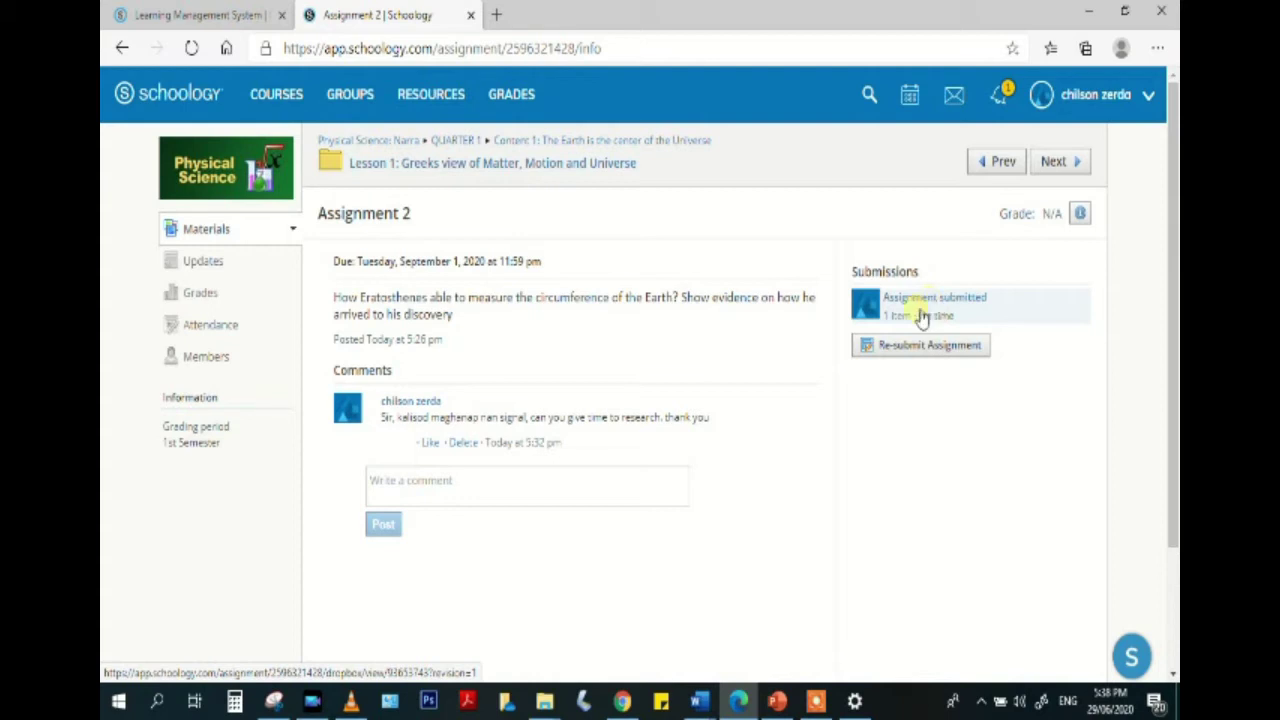
Switch to the teacher's account in Chrome and open Assignment 2 from the student's new submission notification.
left_click(622, 700)
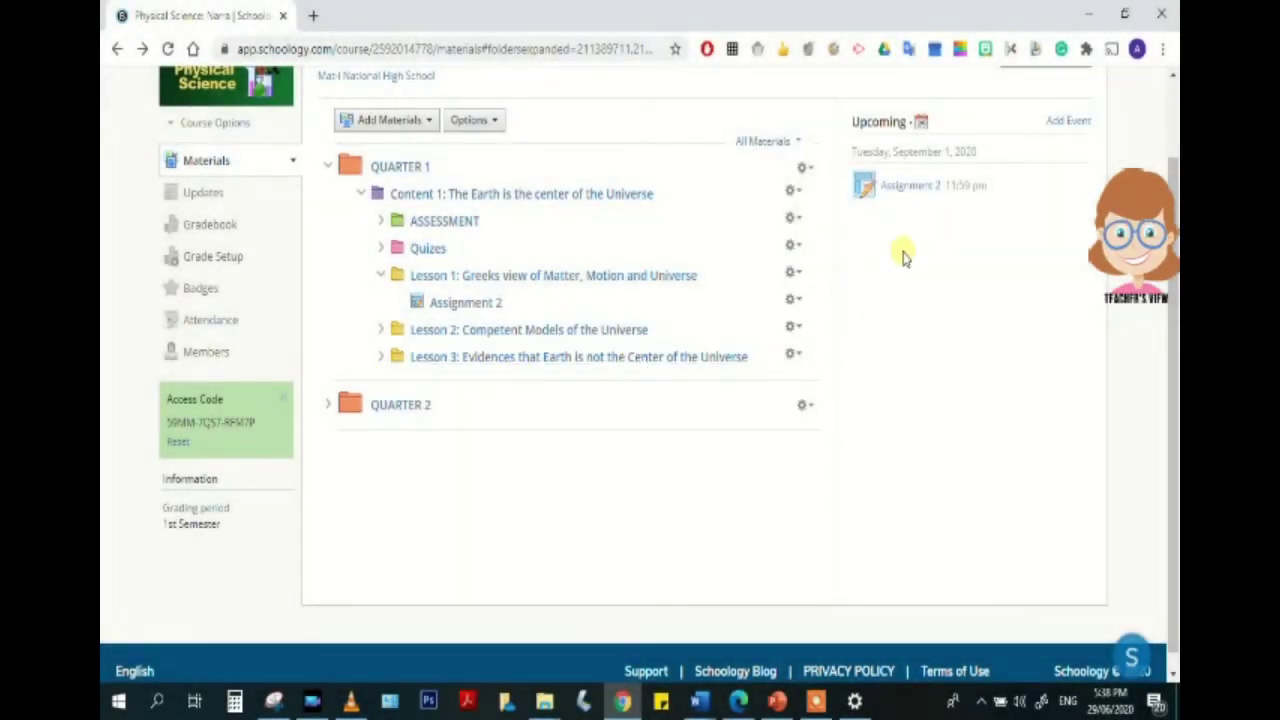
scroll(930, 125, "up", 1)
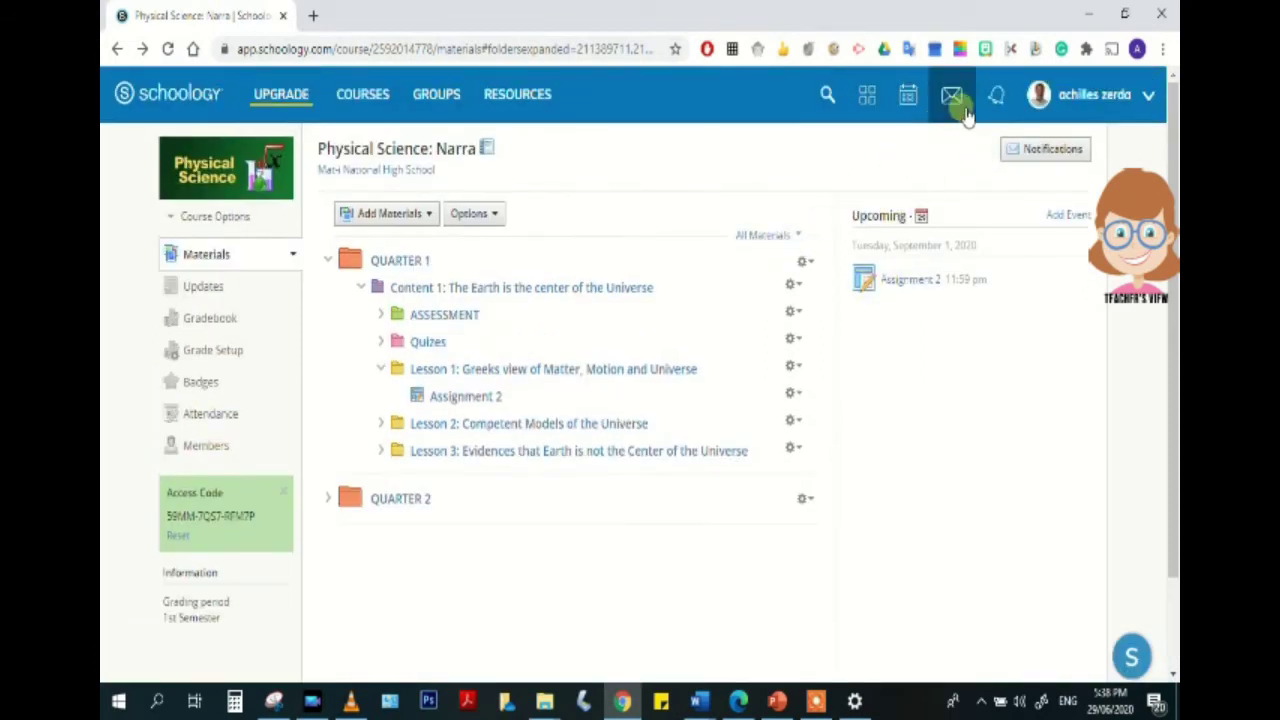
left_click(997, 96)
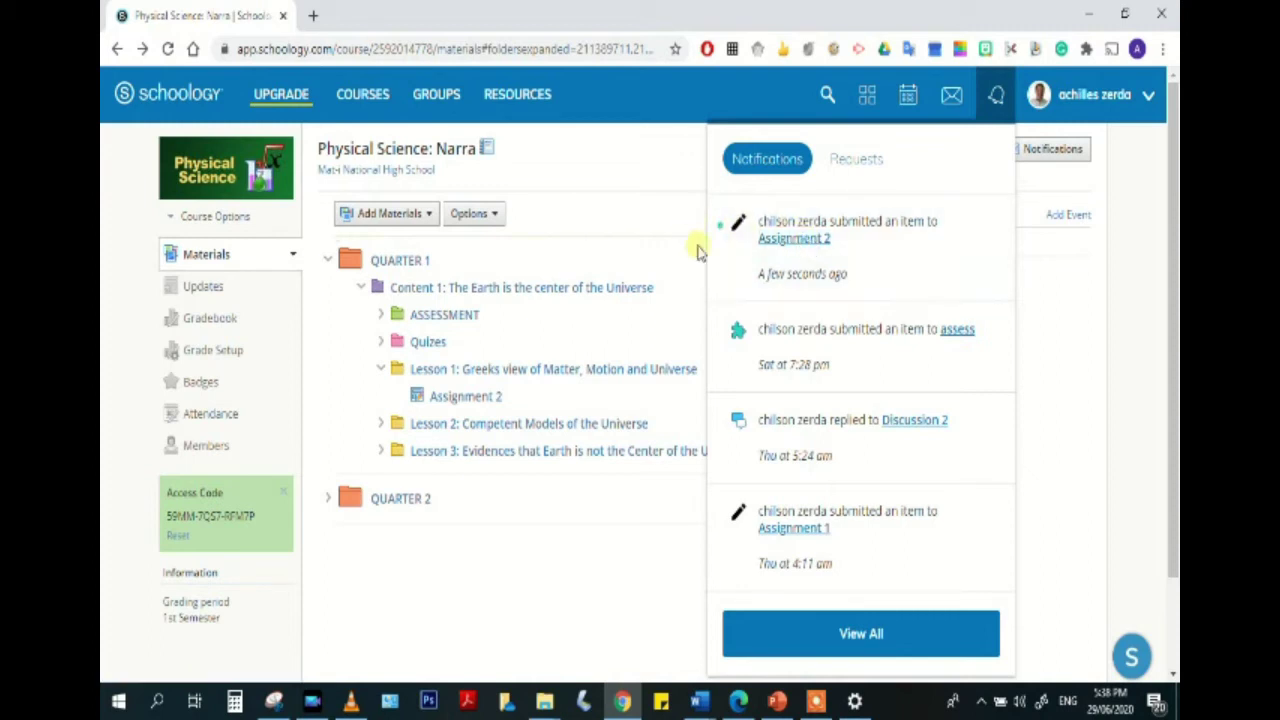
left_click(785, 240)
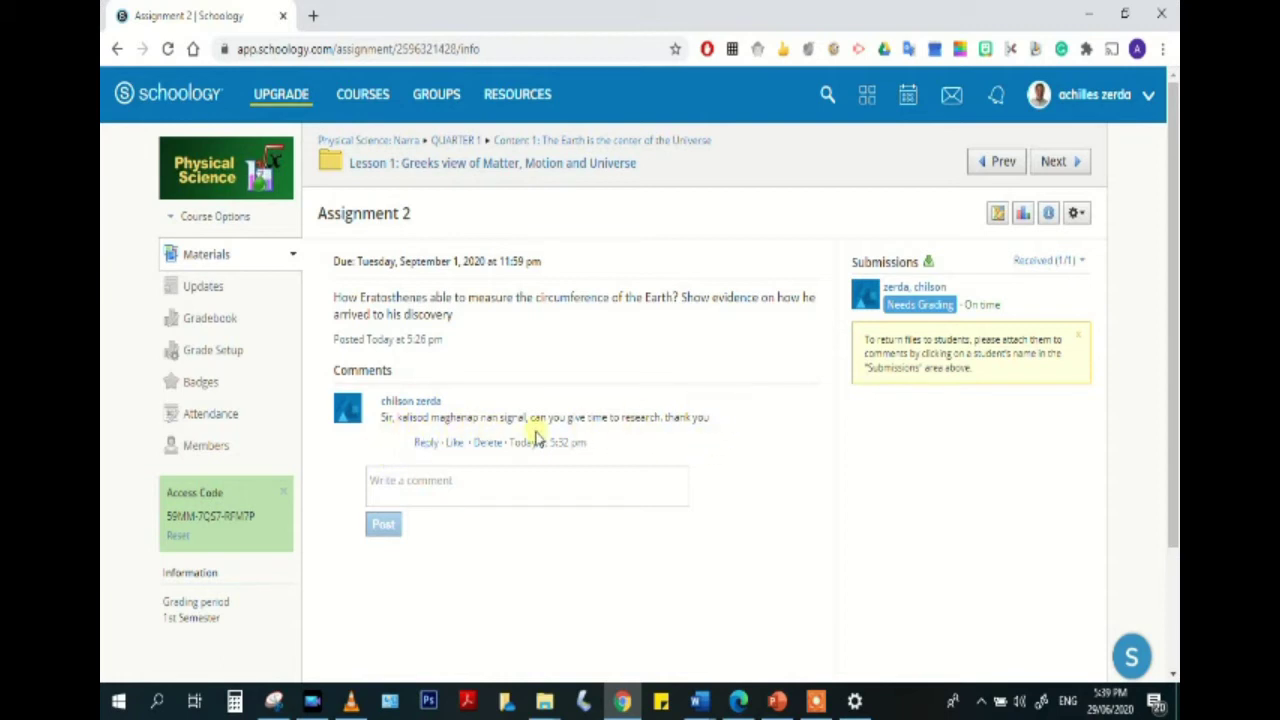
left_click(413, 485)
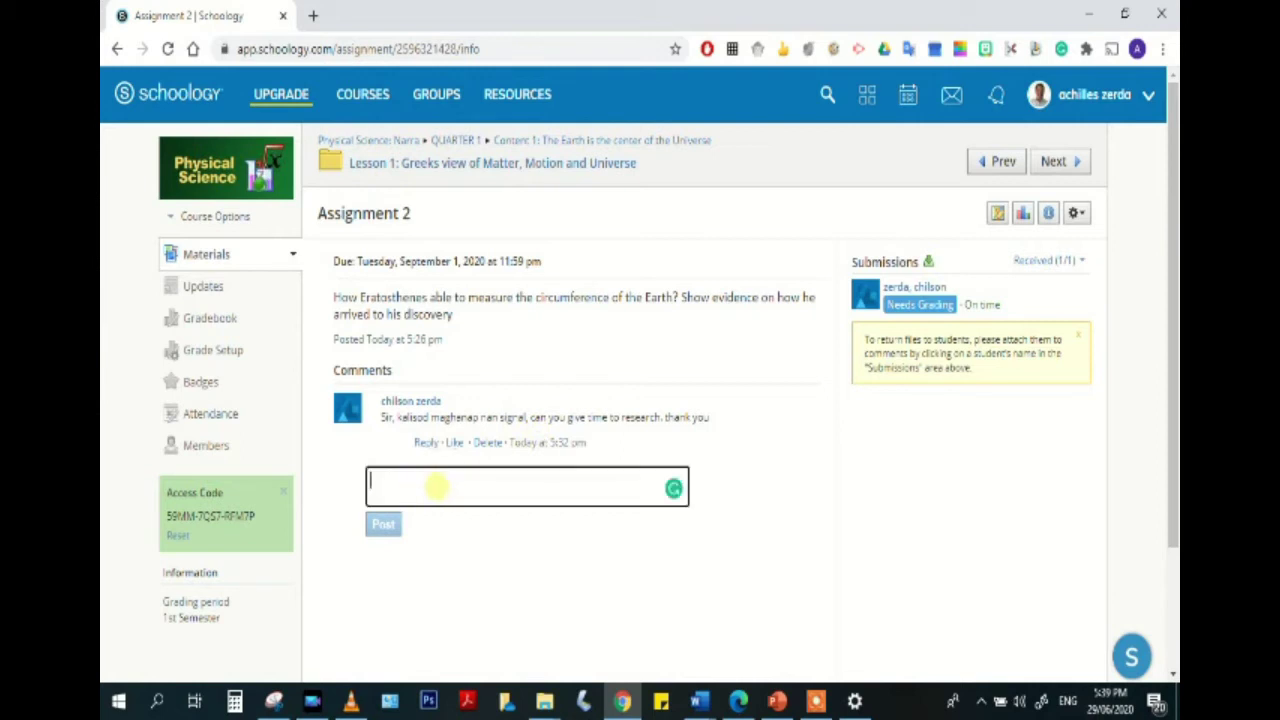
Review the student's Assignment 2 submission and submit a grade of 30 out of 30 for it.
left_click(917, 312)
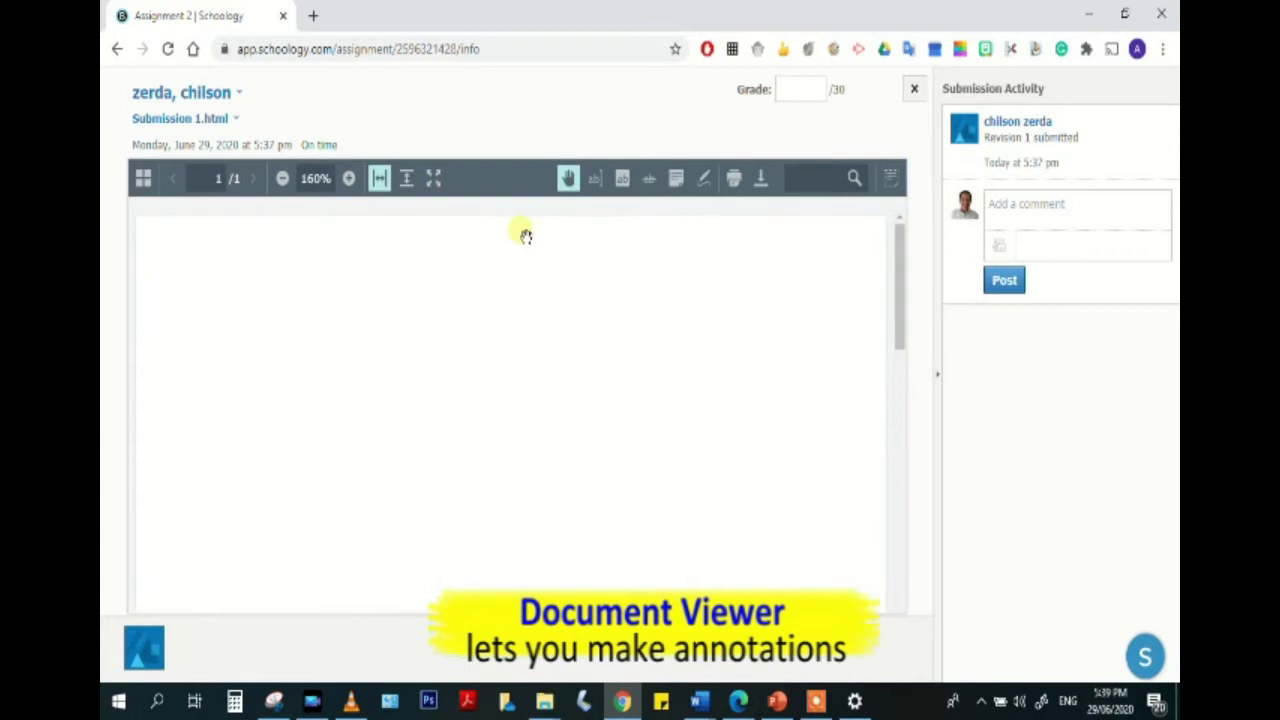
scroll(526, 236, "down", 4)
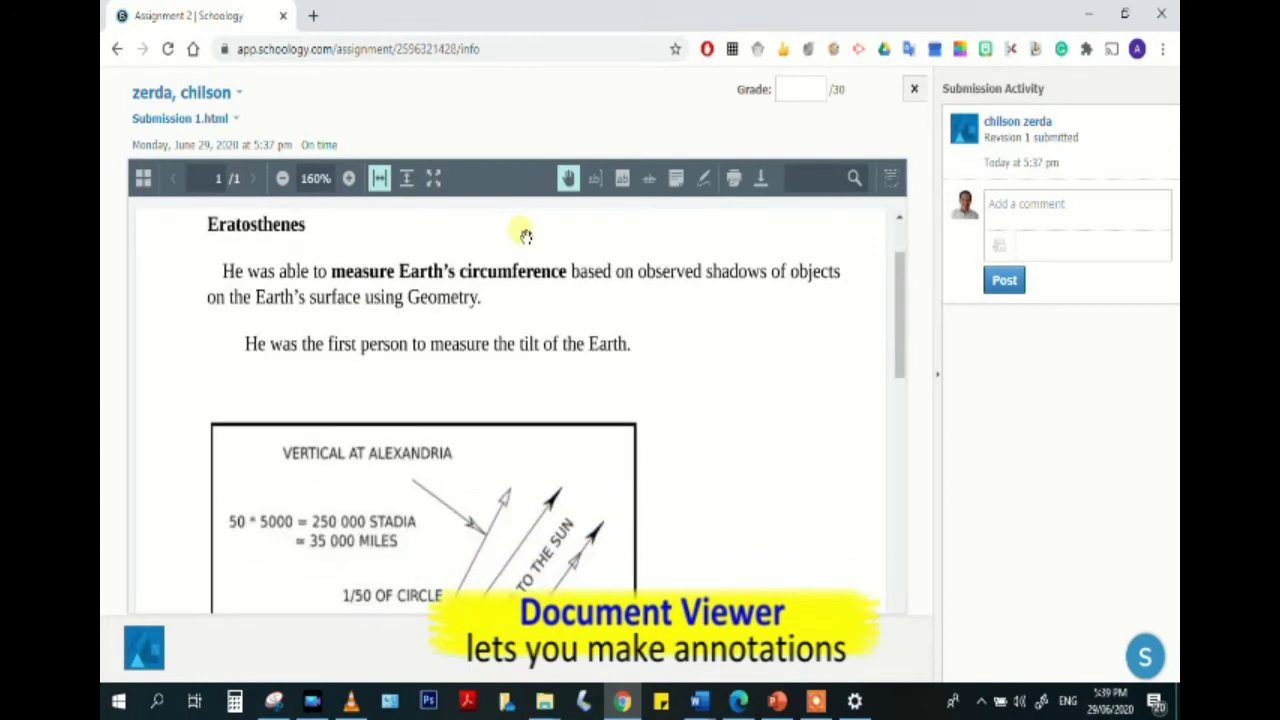
scroll(526, 236, "up", 3)
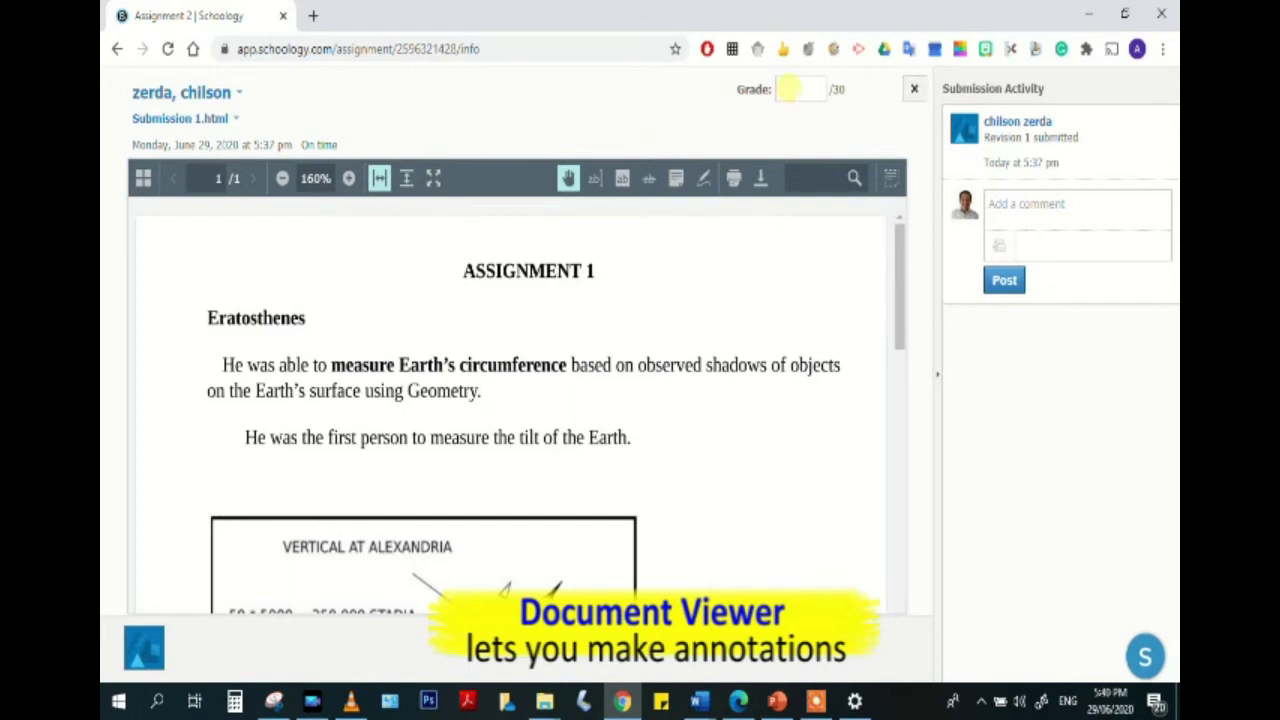
left_click(788, 89)
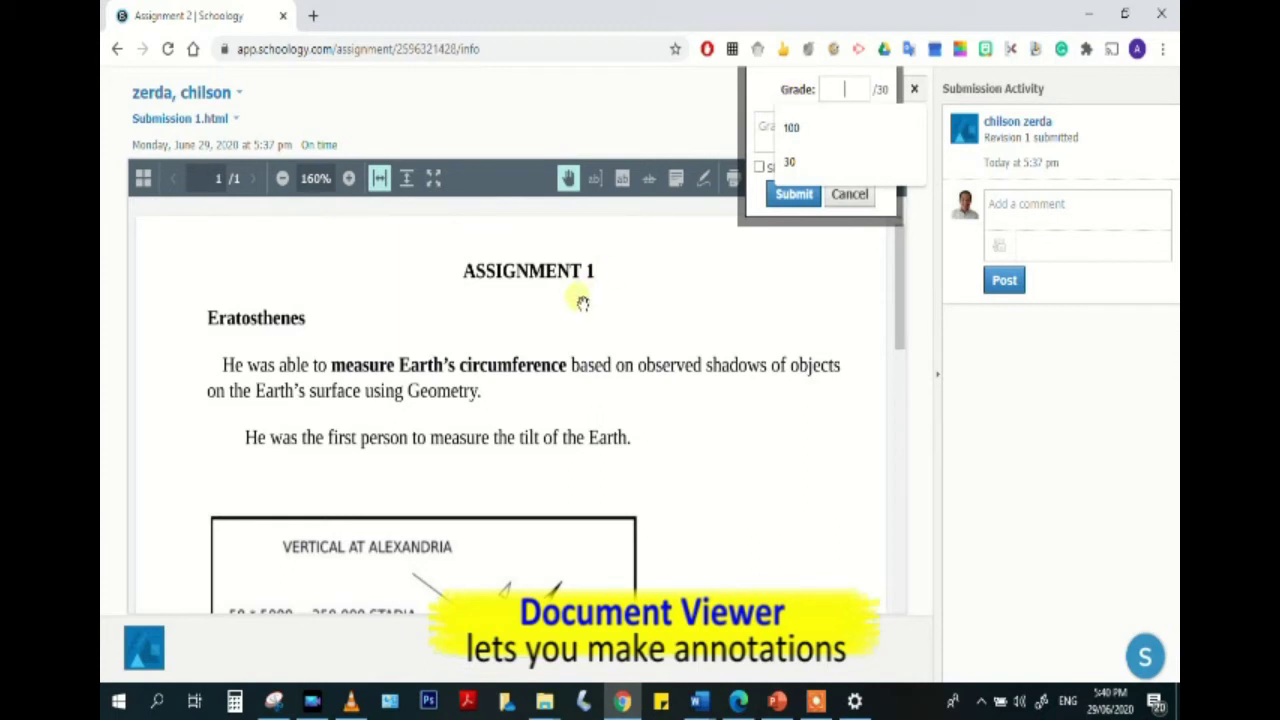
type("30")
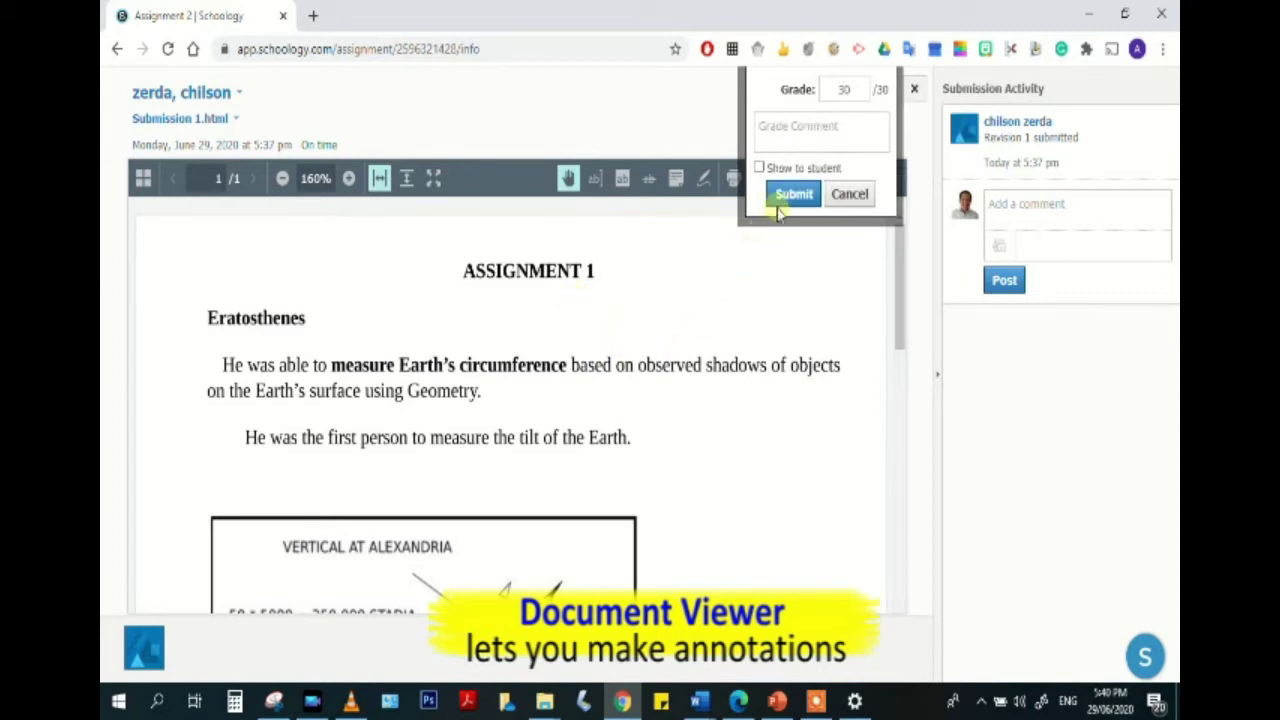
left_click(805, 195)
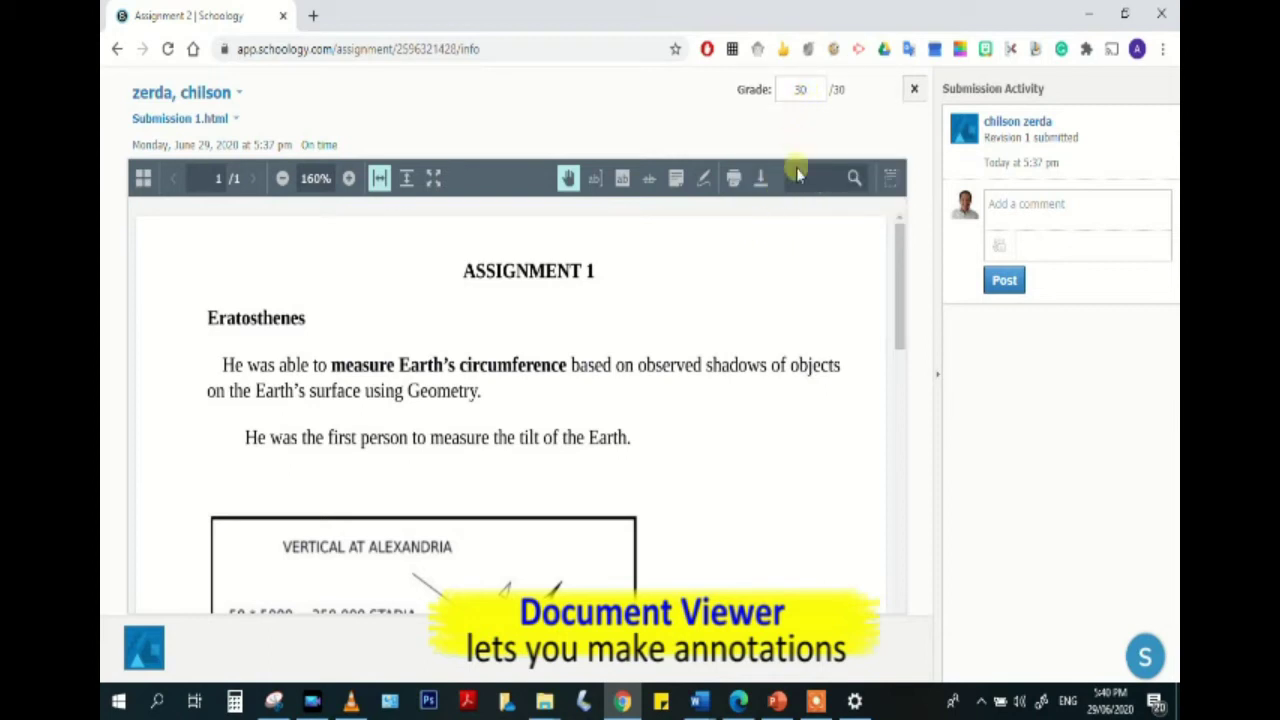
Annotate the submission with a freehand circle around "ASSIGNMENT 1" and a highlight on "person to measure the tilt of the Earth", and close the viewer.
mouse_move(897, 238)
left_mouse_down()
mouse_move(910, 436)
mouse_move(917, 229)
left_mouse_up()
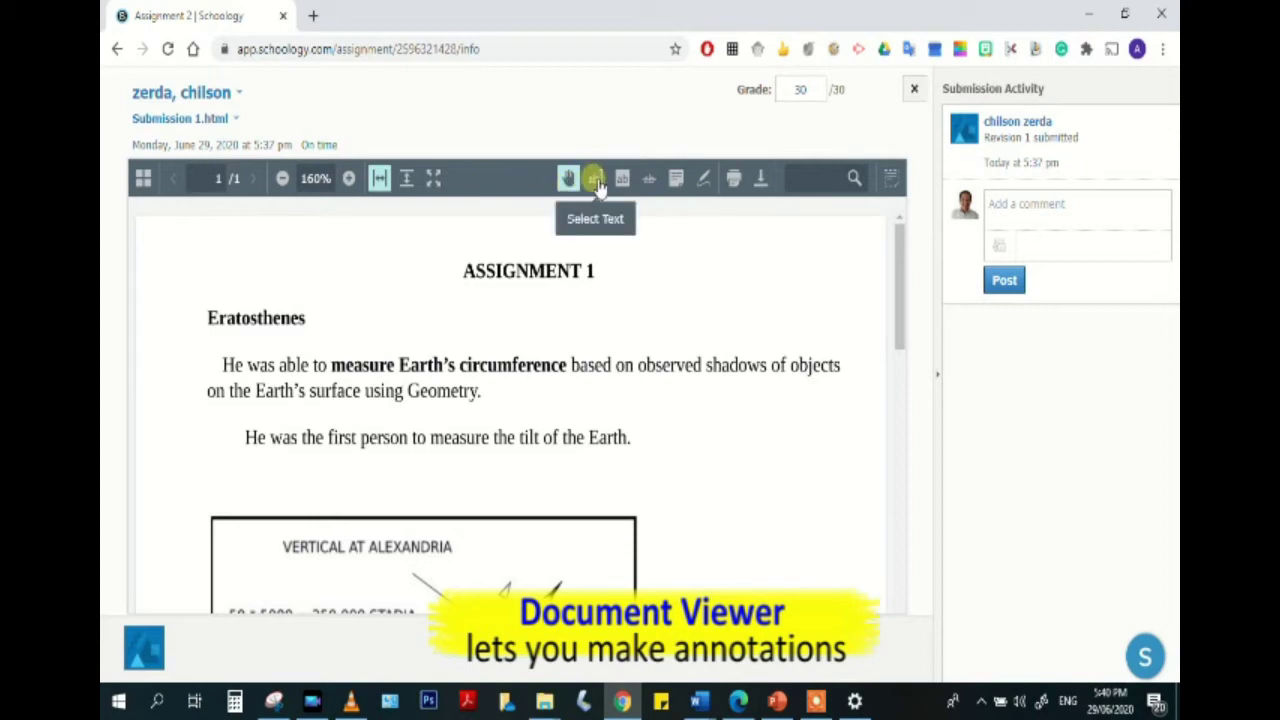
left_click(704, 178)
mouse_move(612, 244)
left_mouse_down()
mouse_move(456, 252)
mouse_move(484, 308)
mouse_move(620, 266)
mouse_move(616, 256)
left_mouse_up()
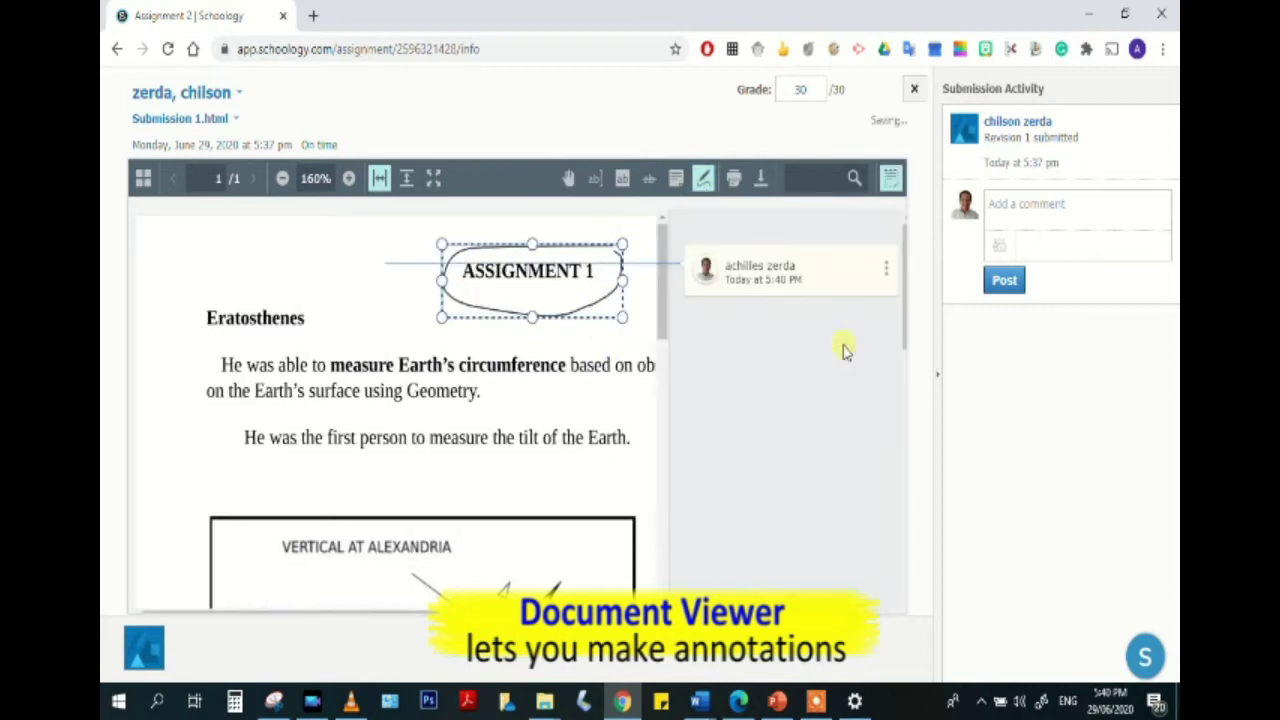
left_click(621, 178)
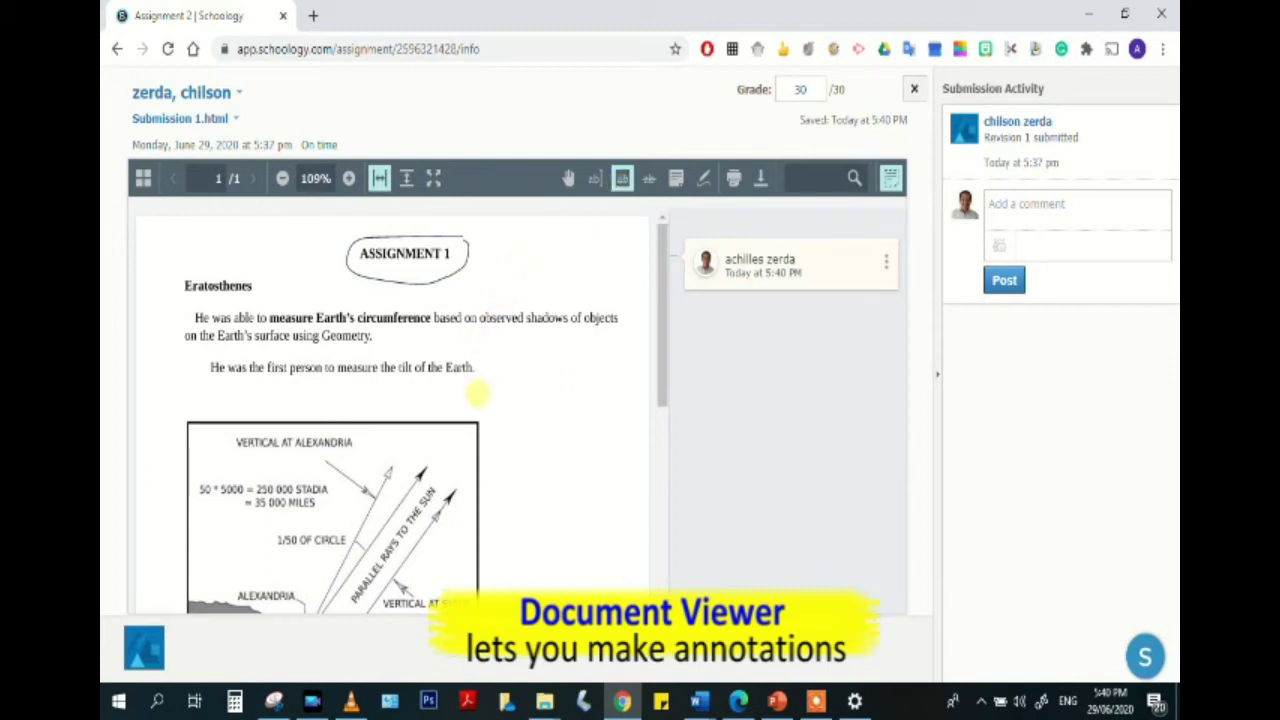
left_click_drag(289, 367, 477, 369)
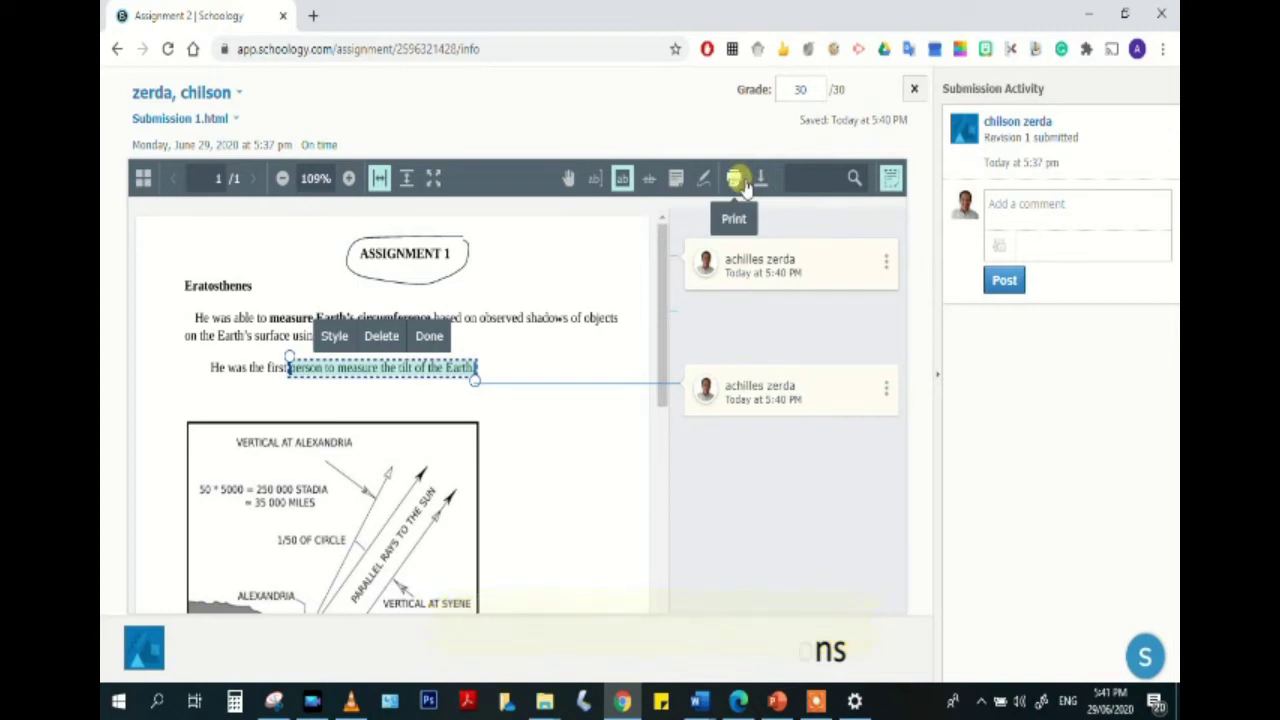
left_click(915, 90)
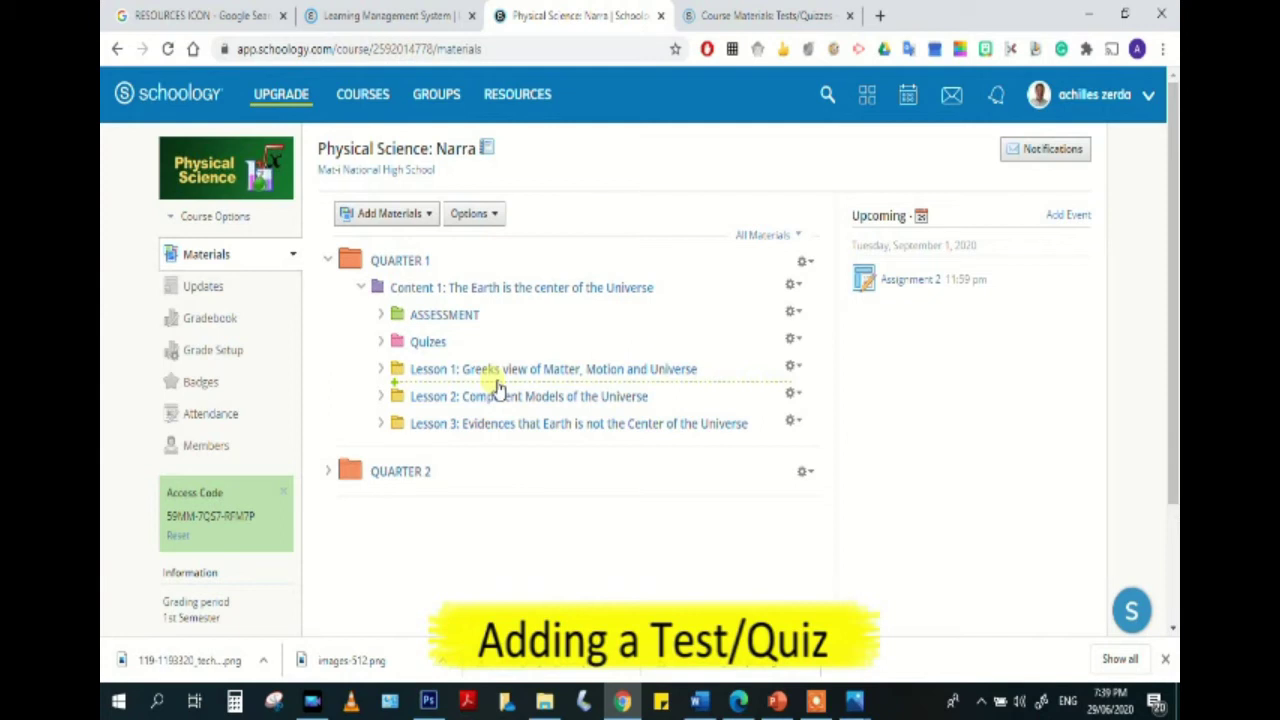
Start a new test/quiz between Lesson 1 and Lesson 2 in Content 1 and name it "Quiz 2".
left_click(497, 388)
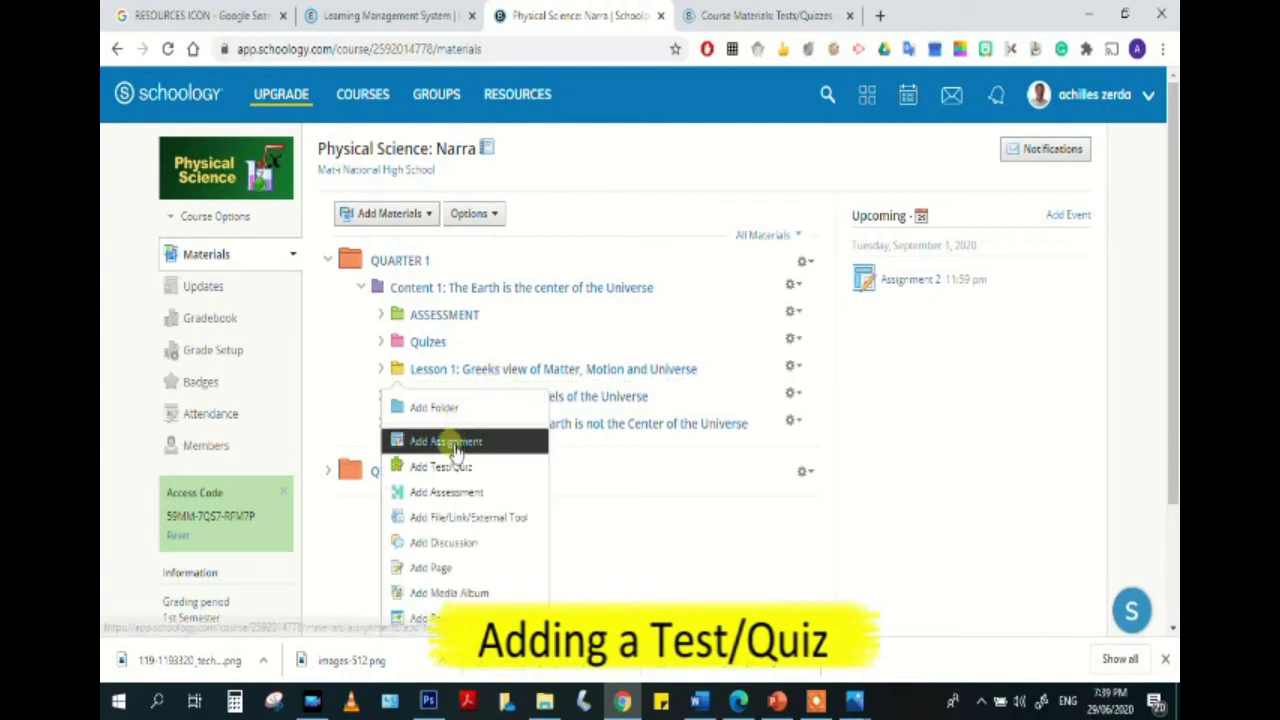
left_click(452, 466)
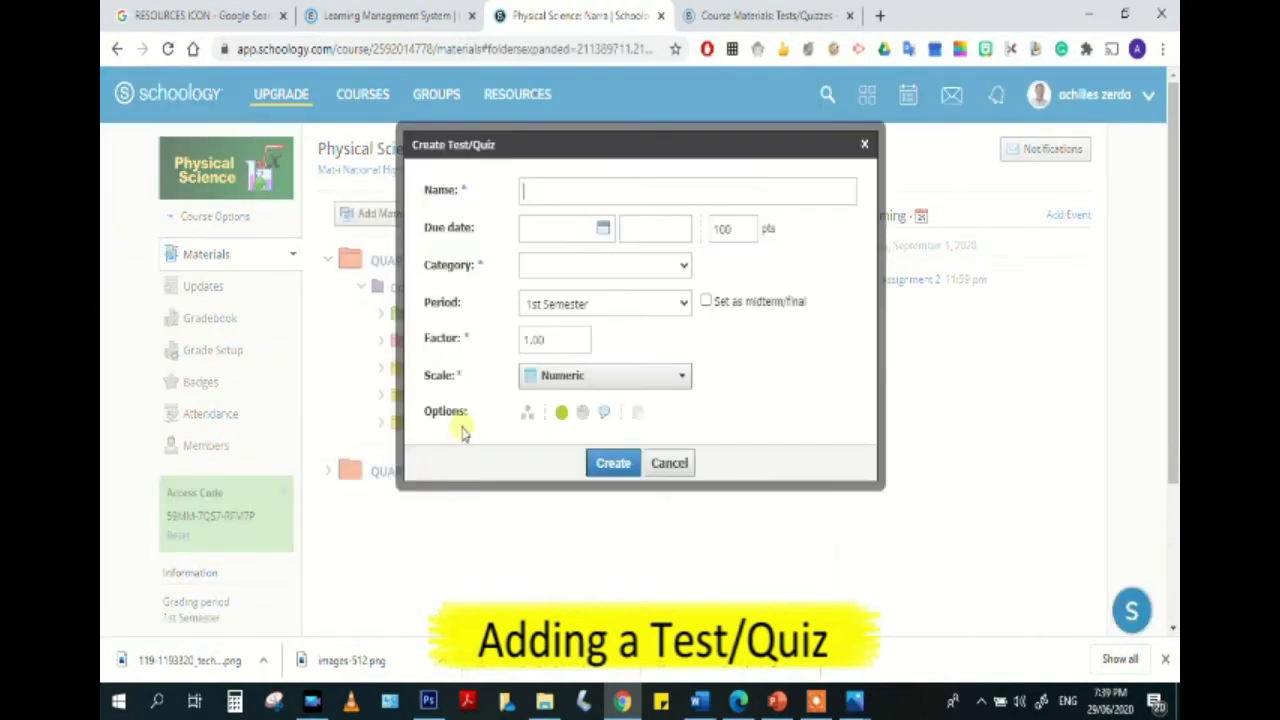
left_click(537, 197)
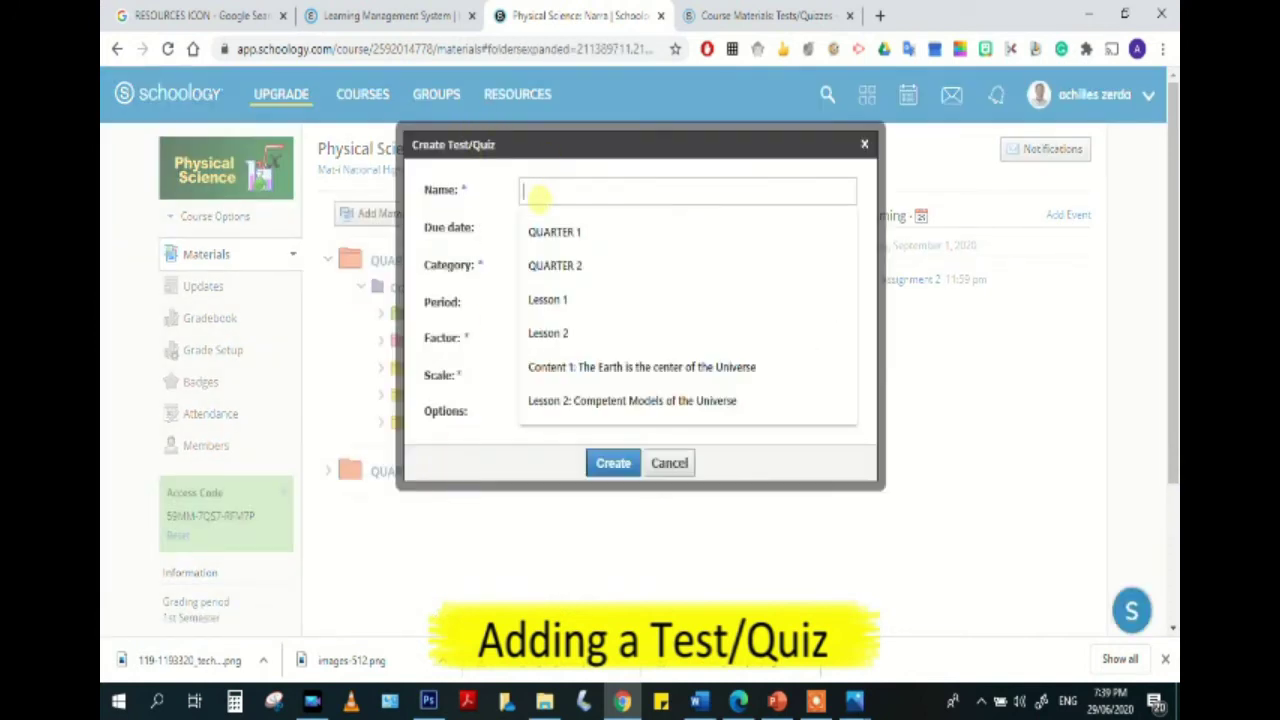
type("Q")
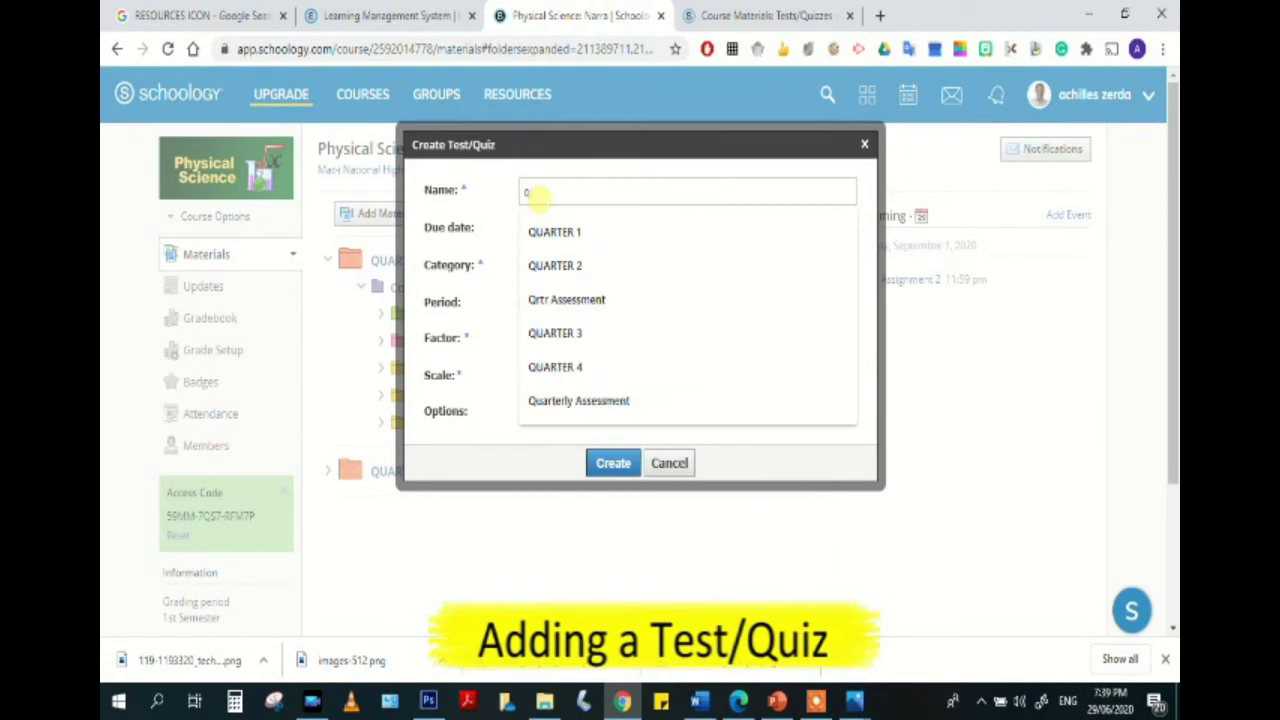
key("BackSpace")
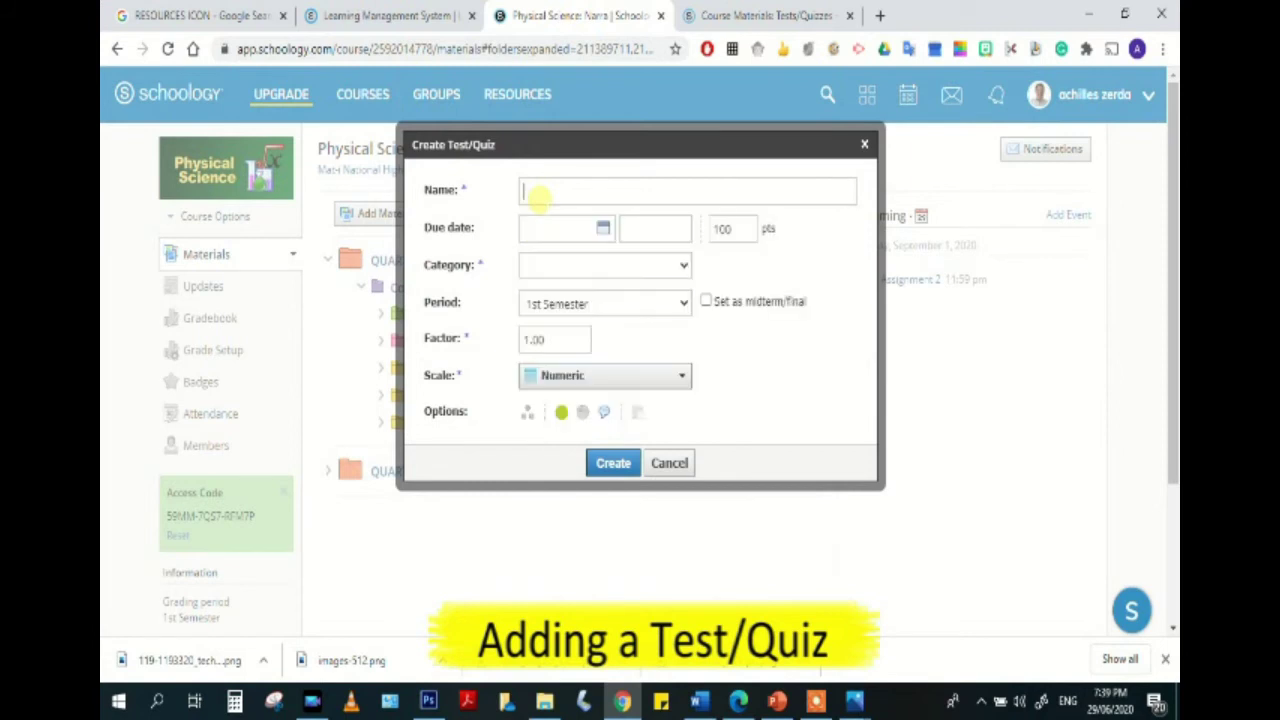
type("Quiz 2")
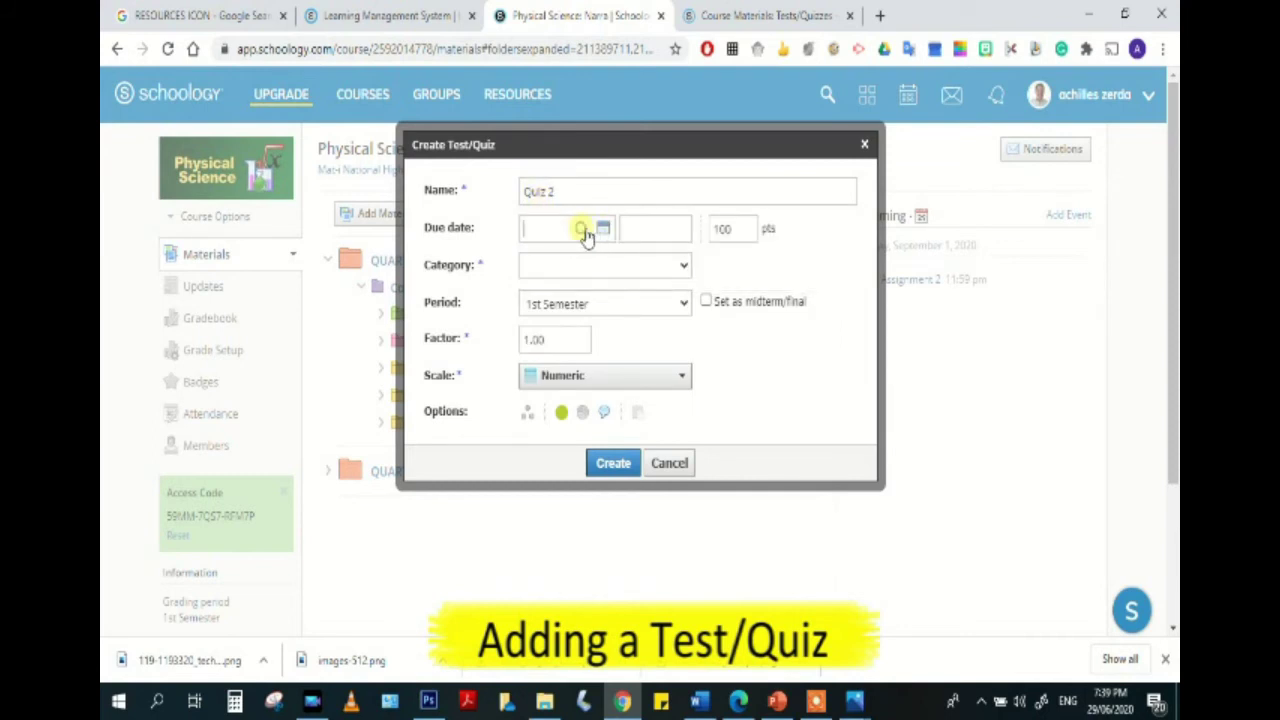
Set the due date of Quiz 2 to 9/03/20 at 11:59PM.
left_click(586, 233)
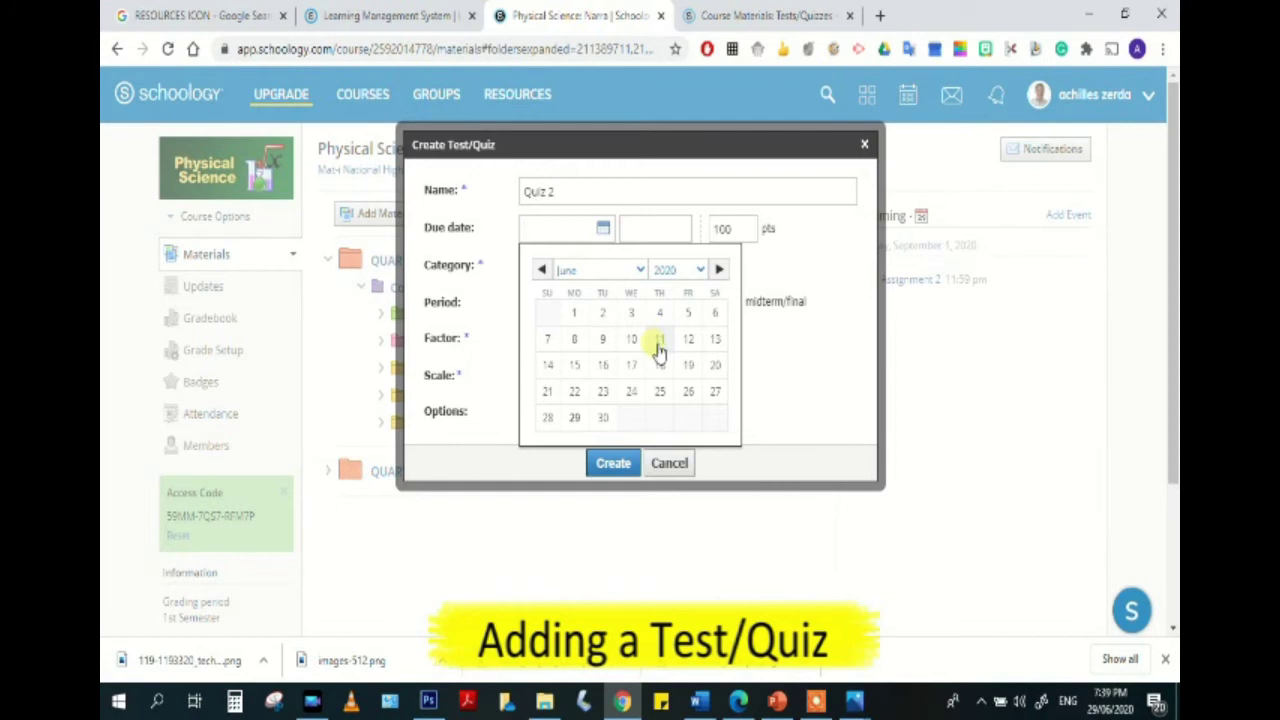
left_click(637, 269)
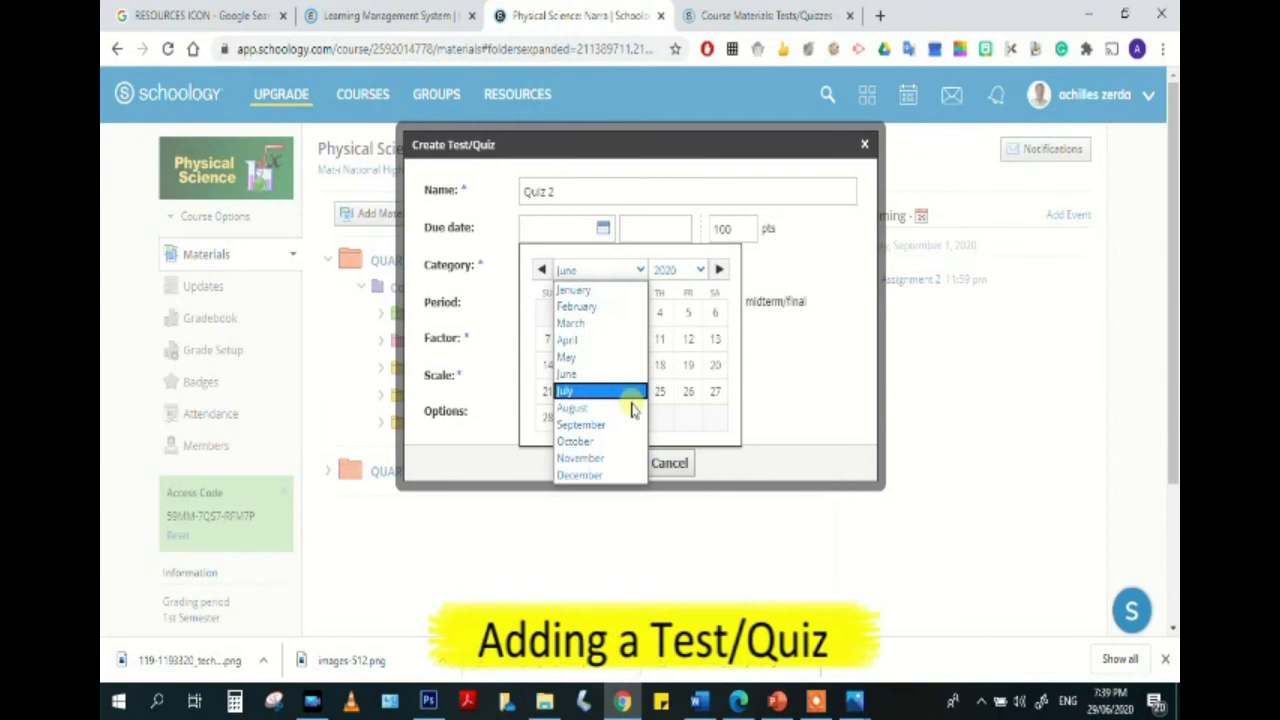
left_click(586, 424)
left_click(659, 313)
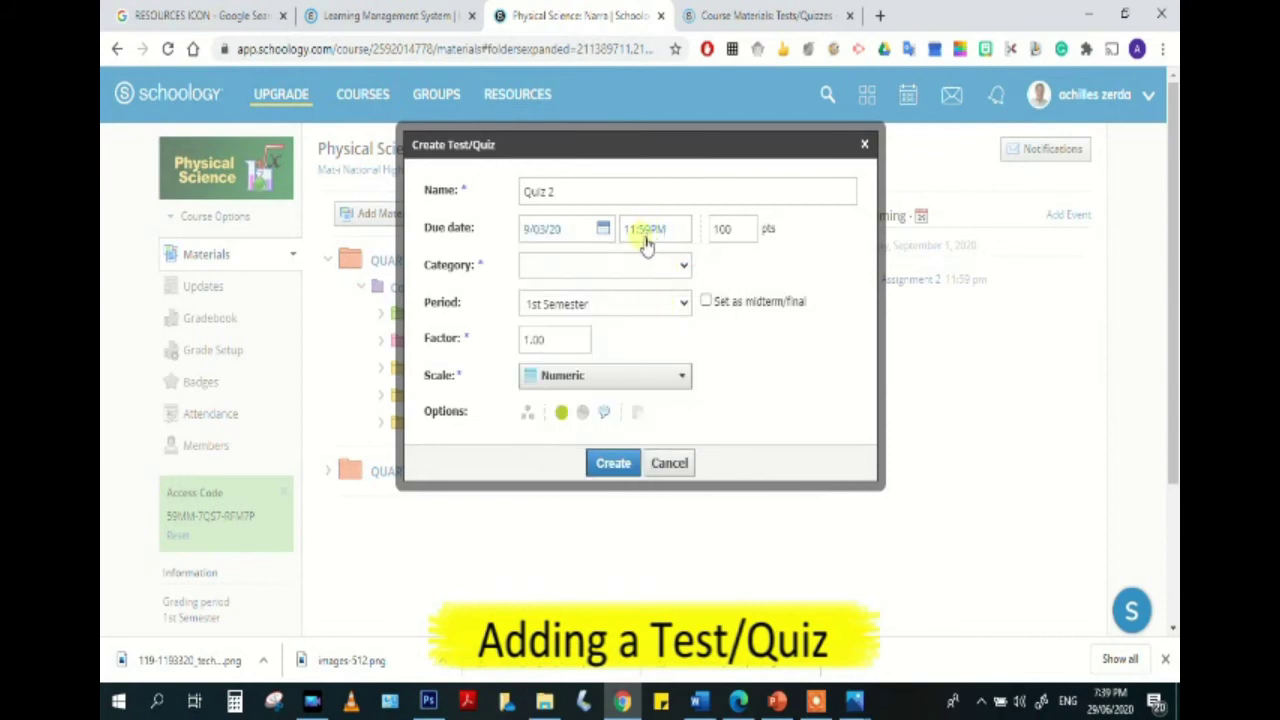
left_click(530, 240)
Give Quiz 2 30 points and the Written Work category, and create it.
left_click_drag(748, 229, 671, 238)
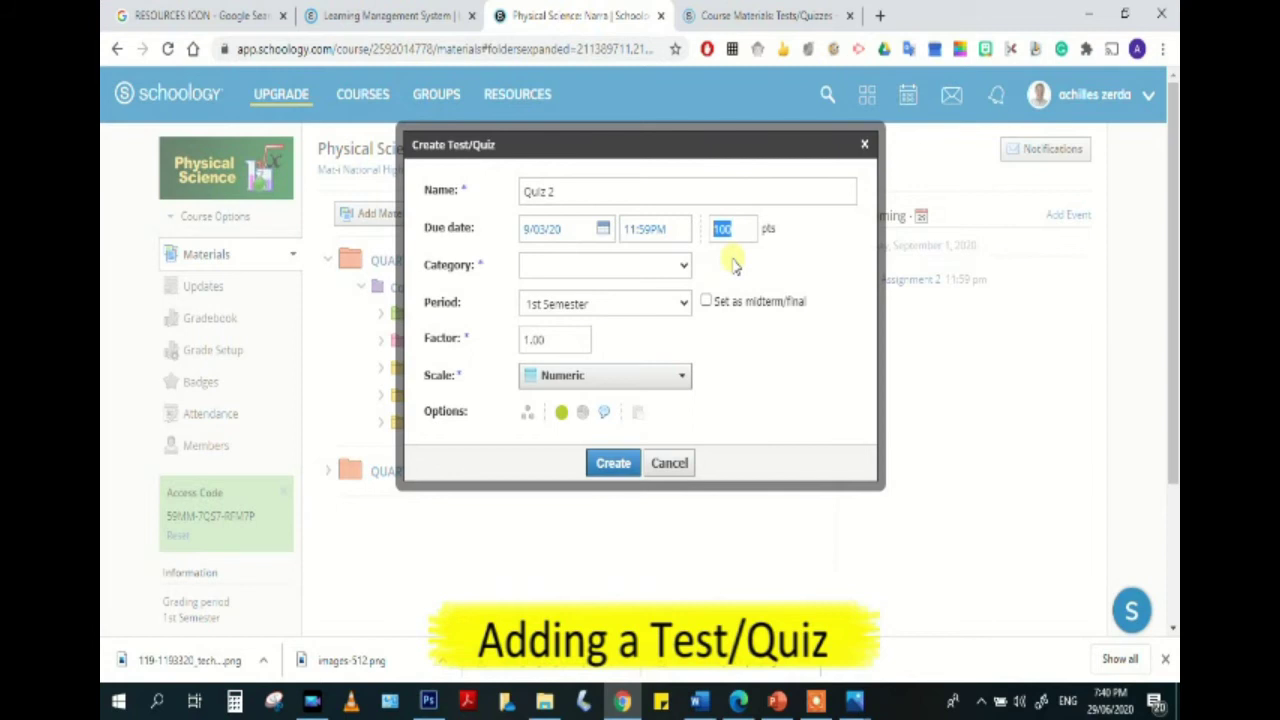
type("30")
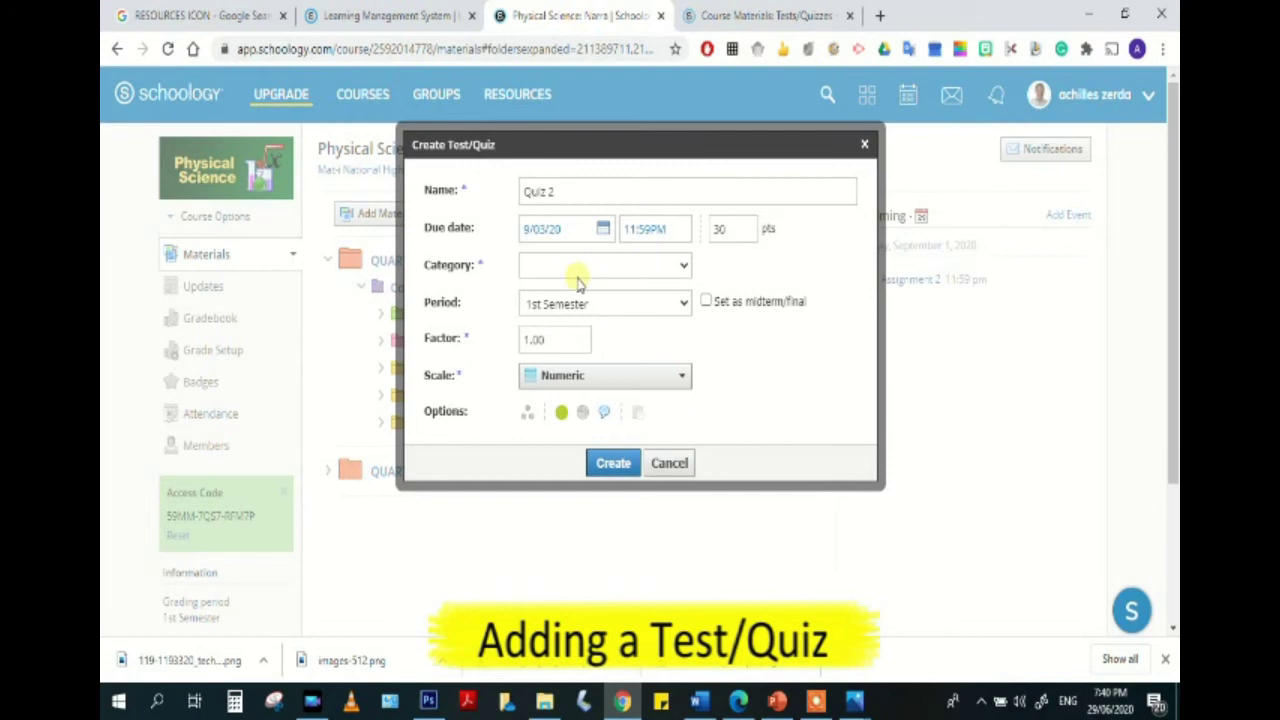
left_click(578, 266)
left_click(572, 354)
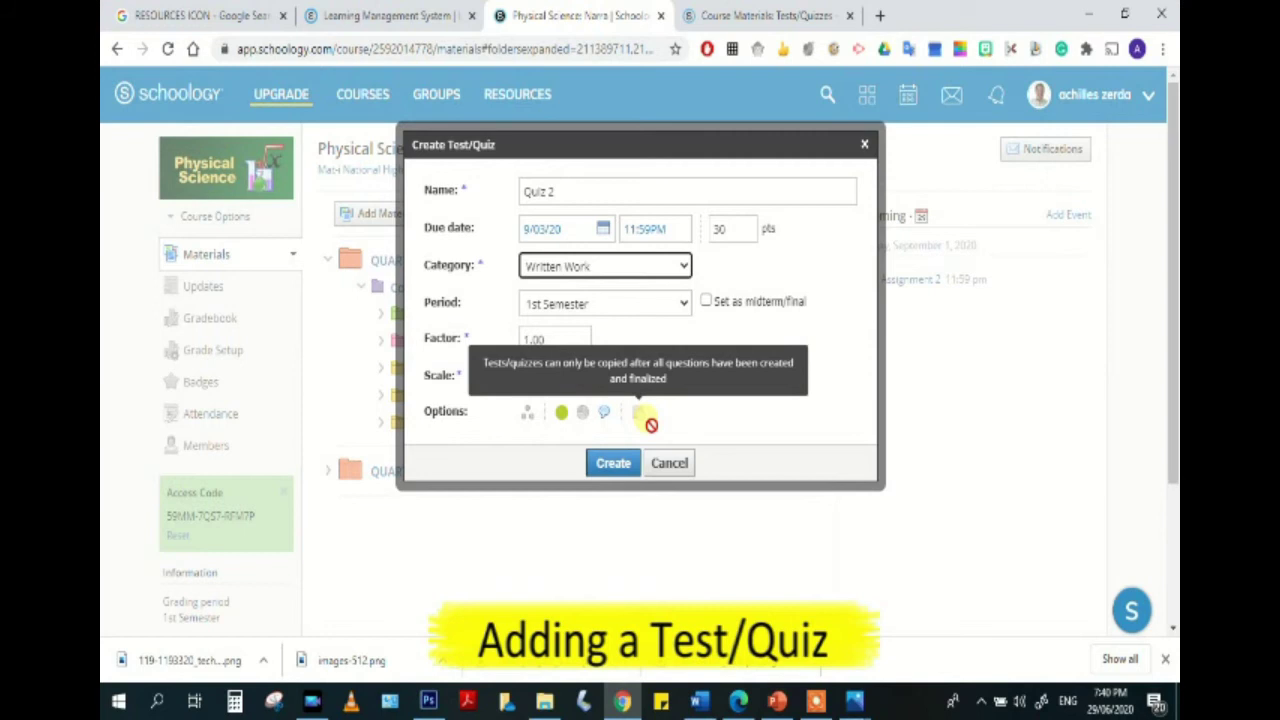
left_click(617, 467)
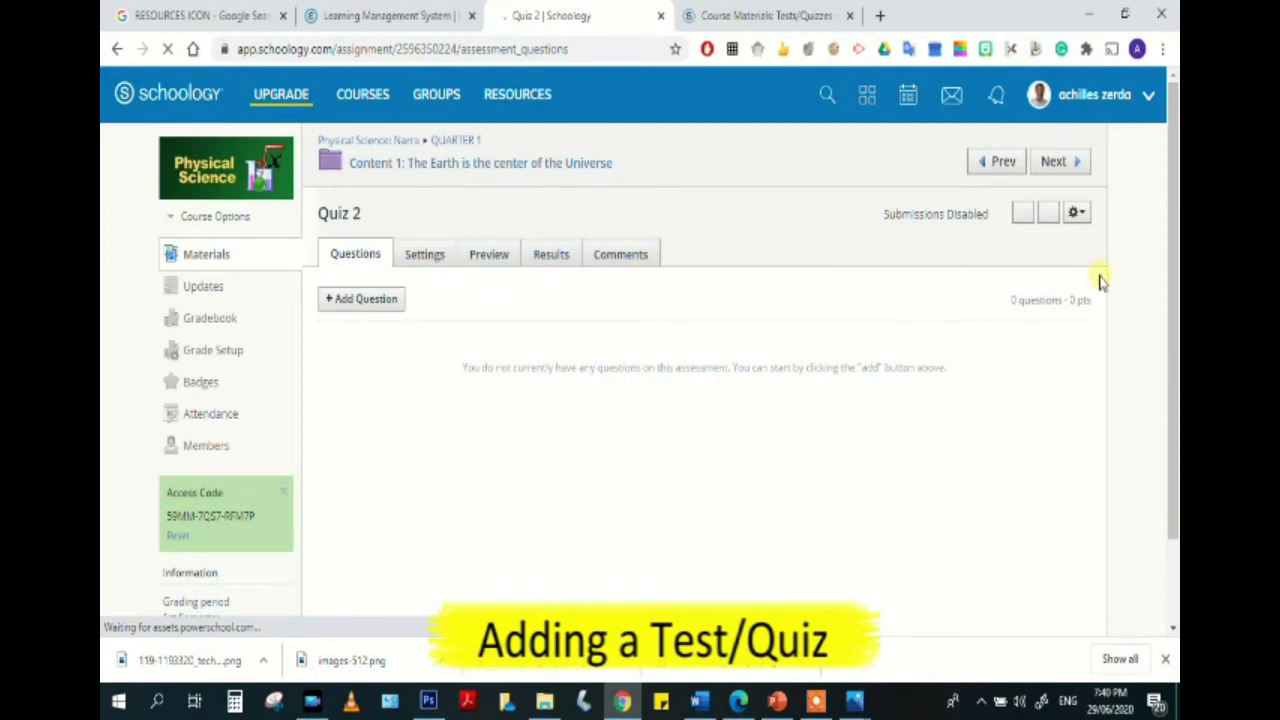
In Quiz 2's settings, enter the instructions "Direction: Read carefully and answer the questions with the given choices provided.".
left_click(398, 298)
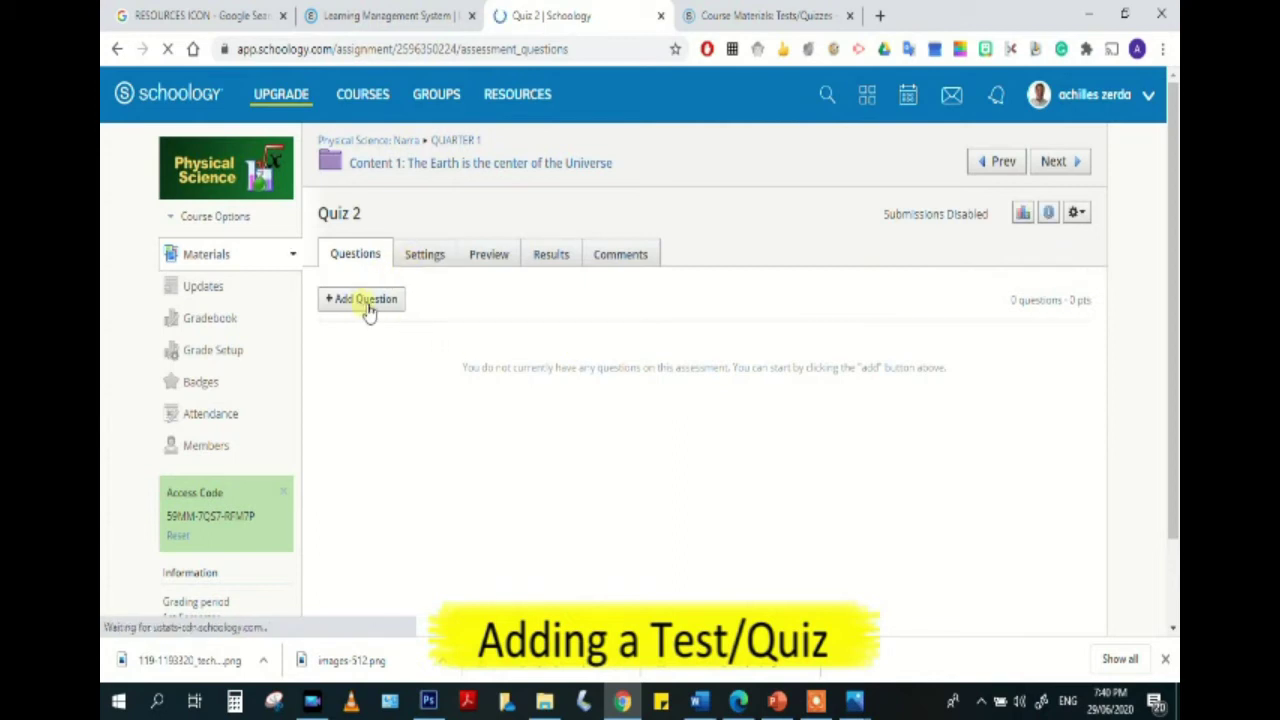
left_click(425, 258)
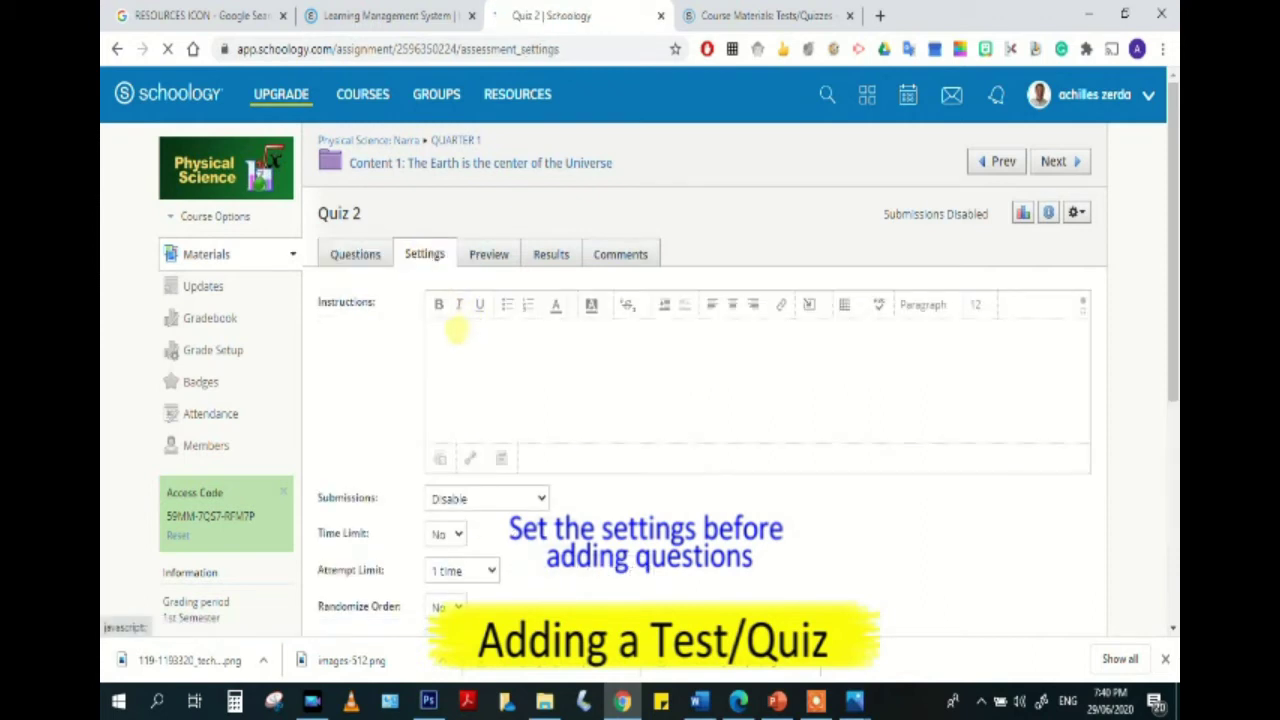
left_click(453, 337)
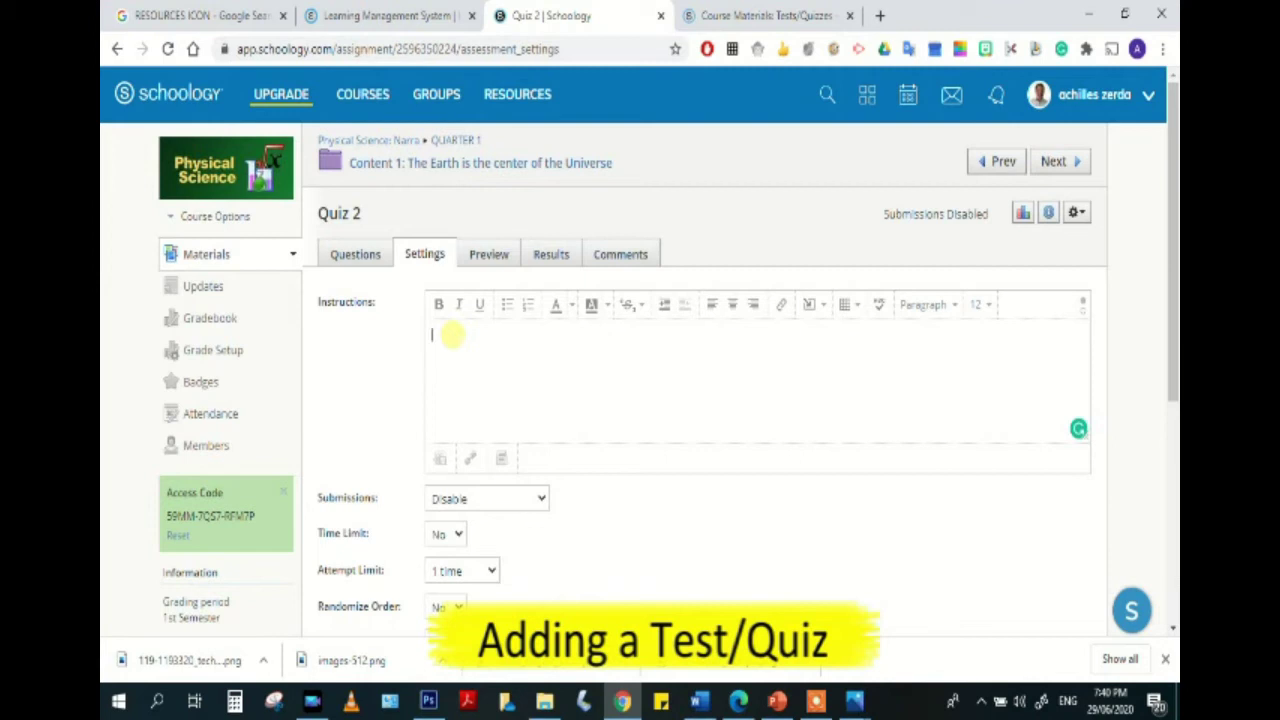
type("Dire")
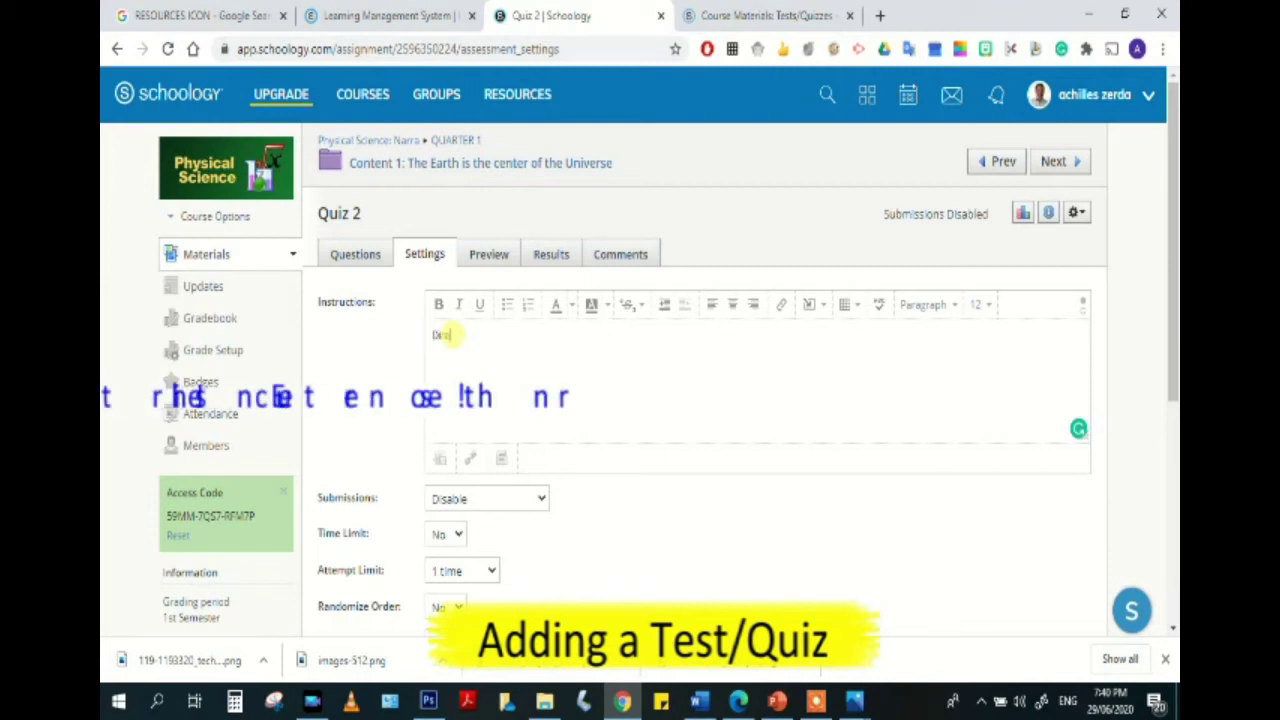
type("ction: Rea")
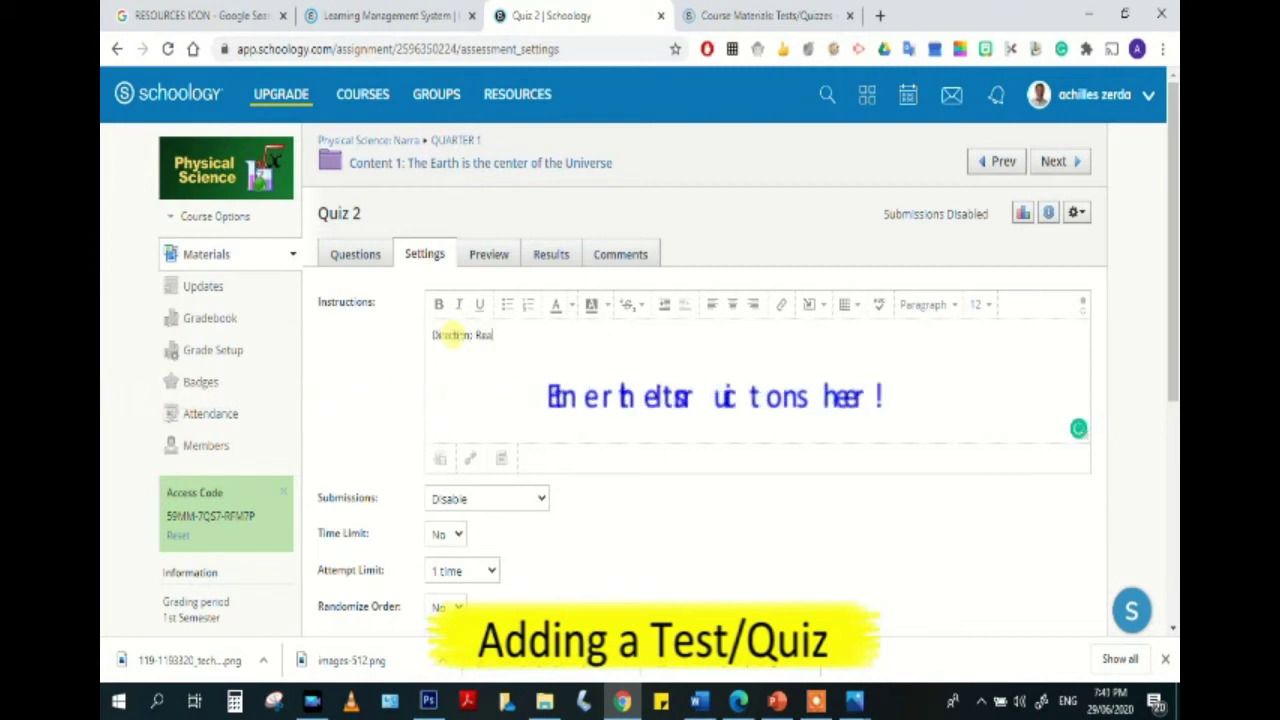
type("d t")
type("arefully and answ")
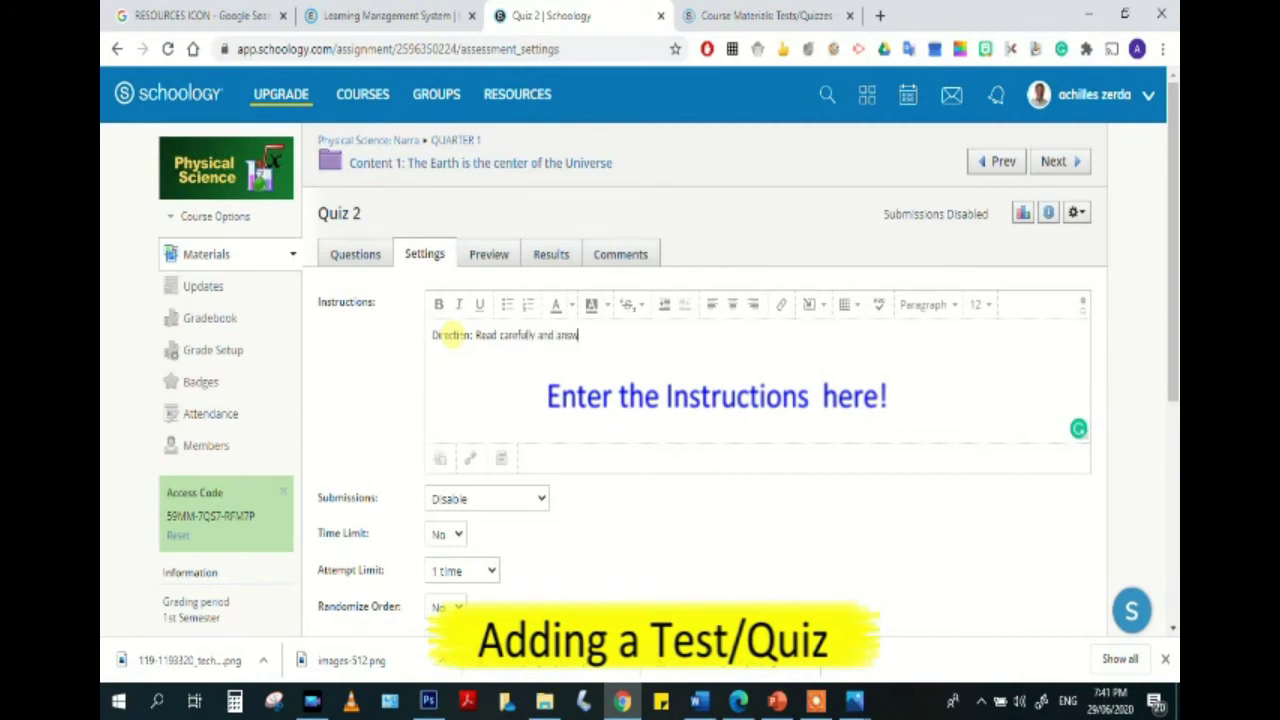
type("er the questions with the g")
type("ive")
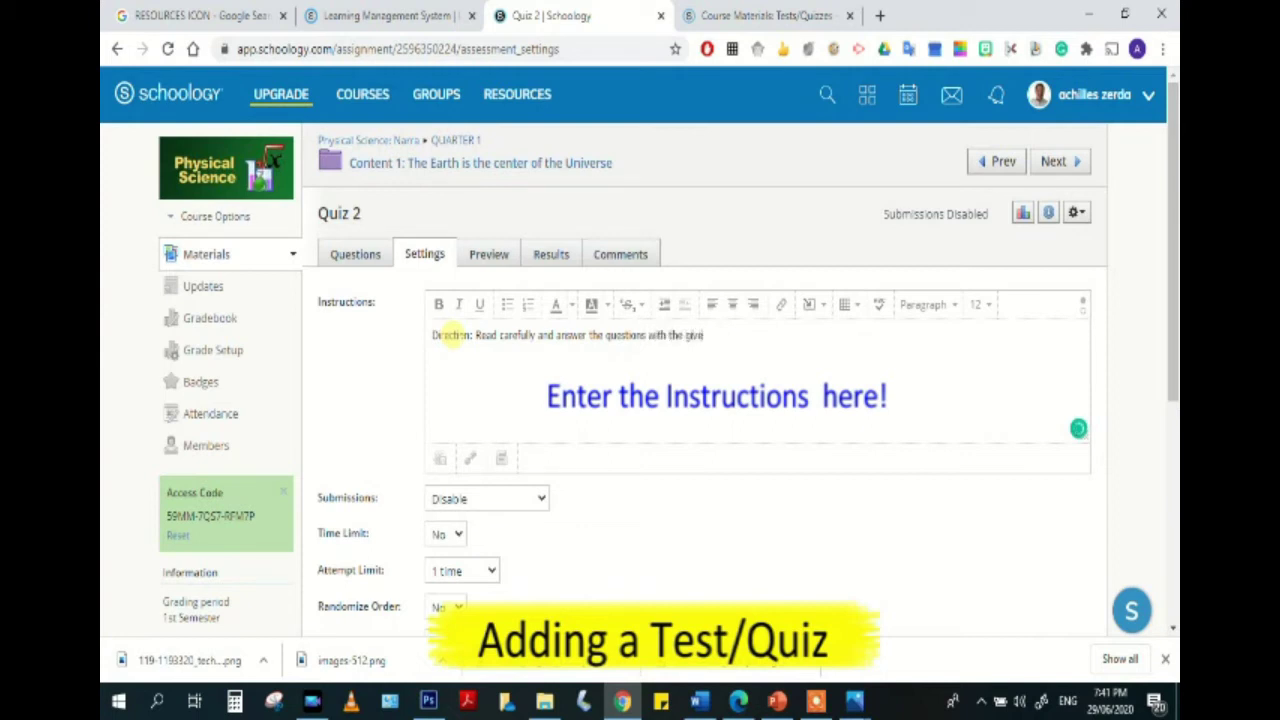
type("n choices provided.")
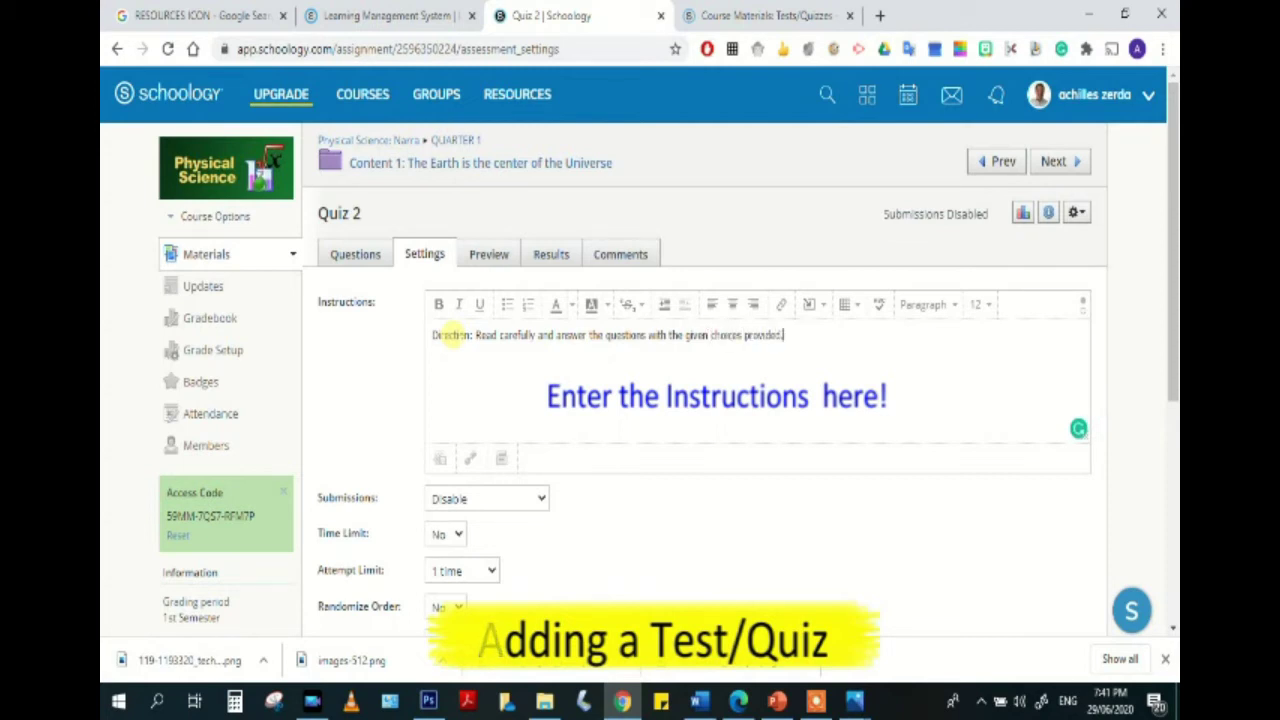
Set the font size of the whole instruction sentence to 18.
left_click_drag(786, 336, 430, 318)
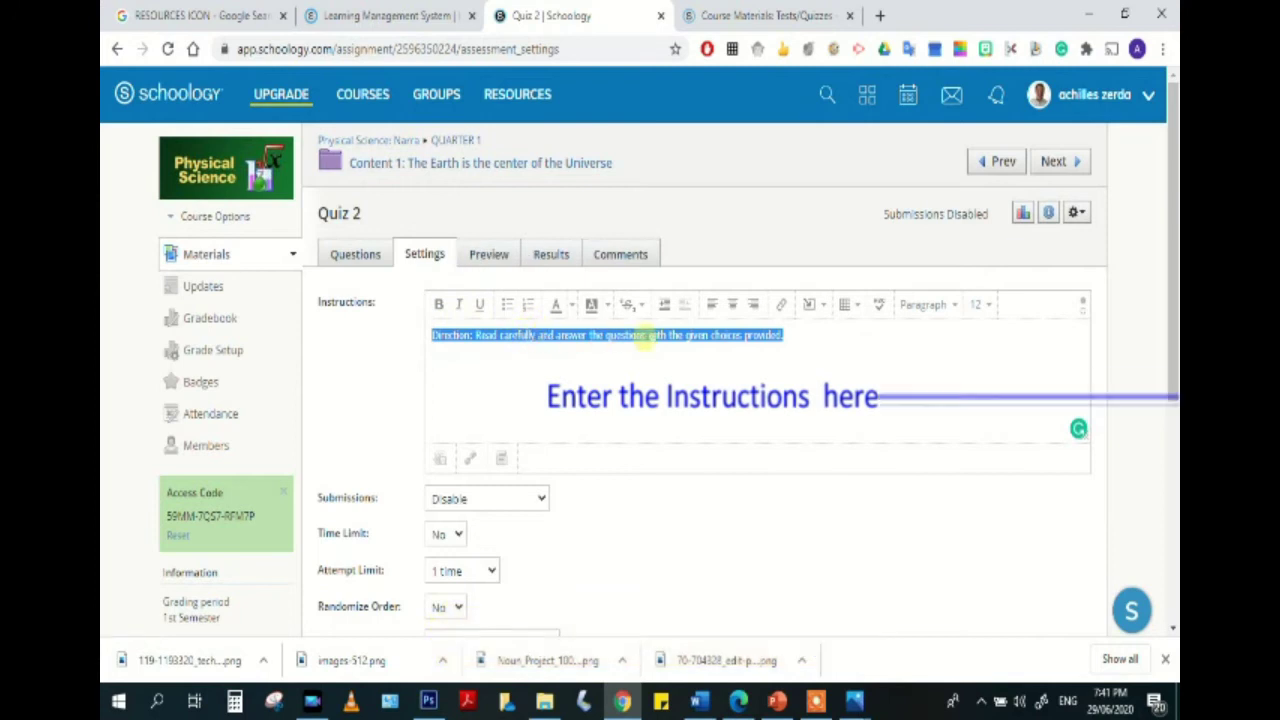
left_click(996, 310)
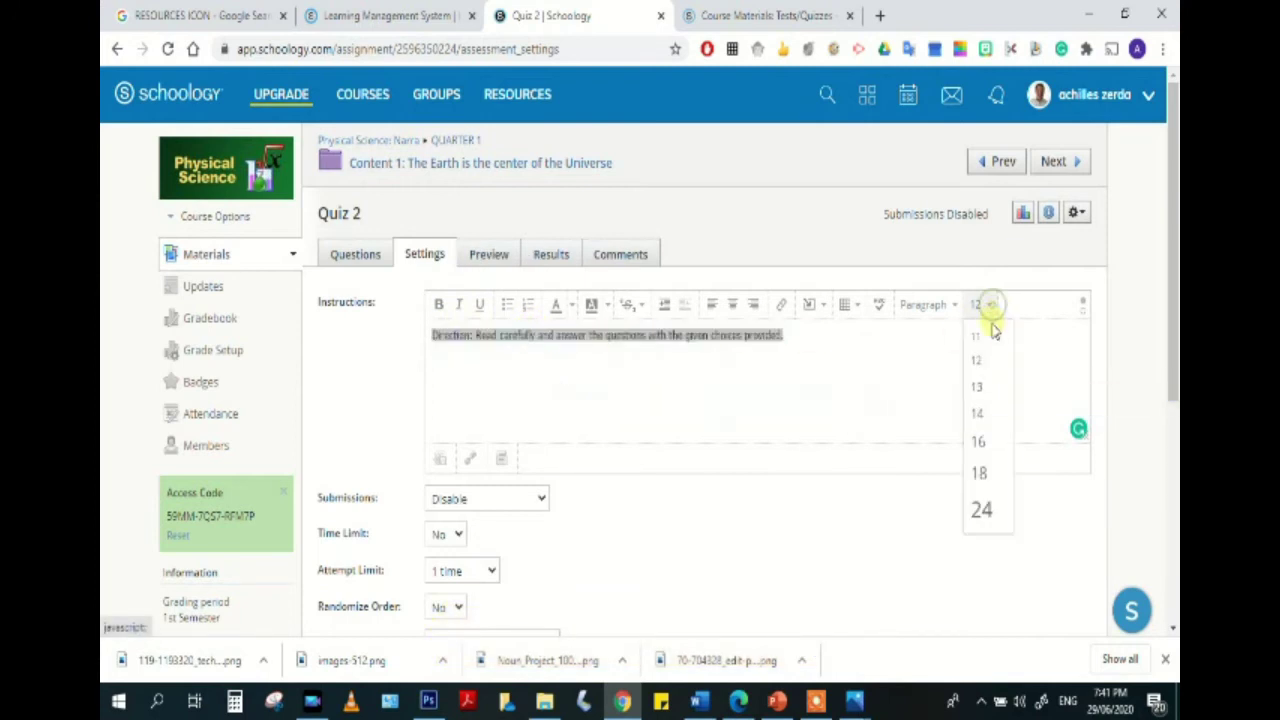
left_click(984, 476)
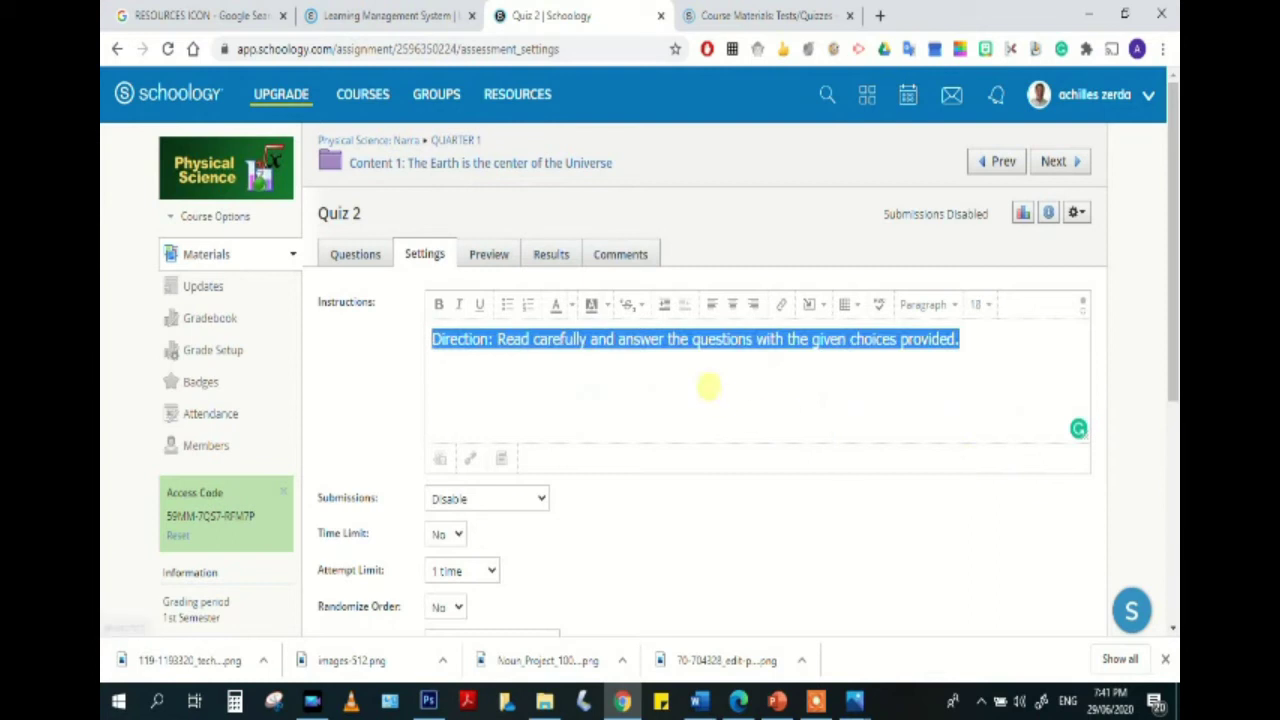
Set Submissions to Enable and Randomize Order to Yes for Quiz 2.
scroll(457, 508, "down", 1)
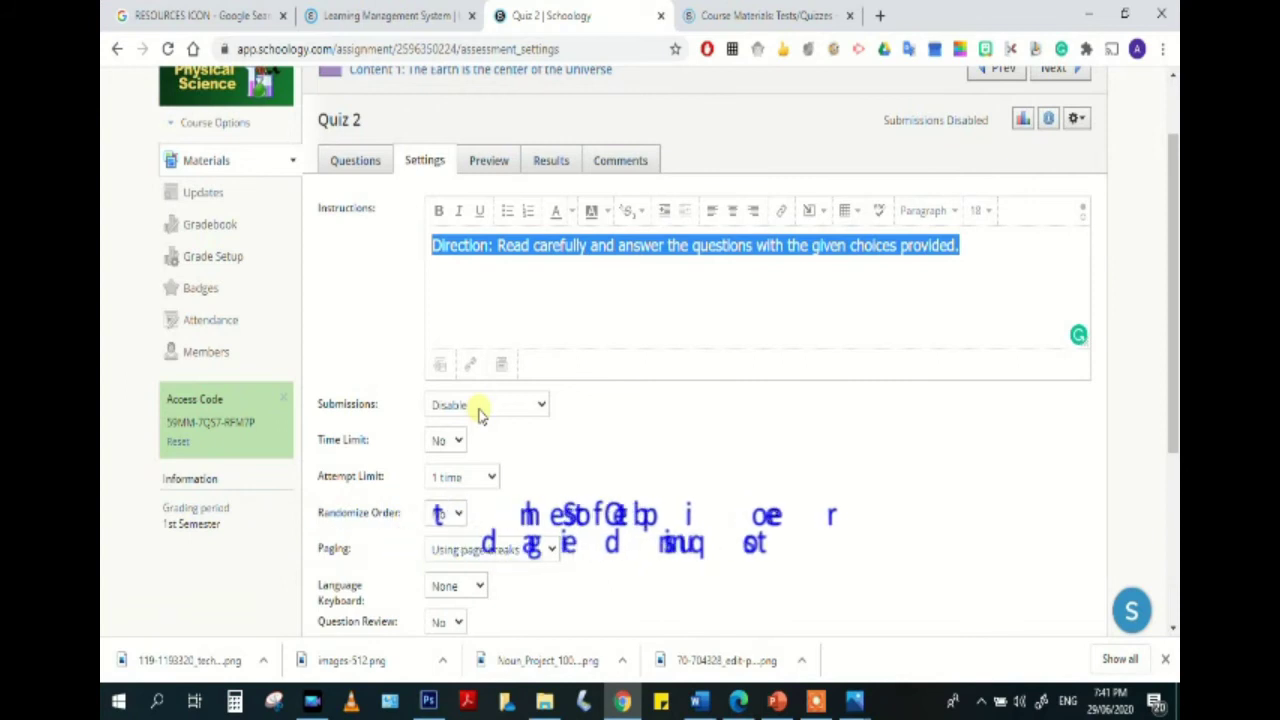
left_click(480, 407)
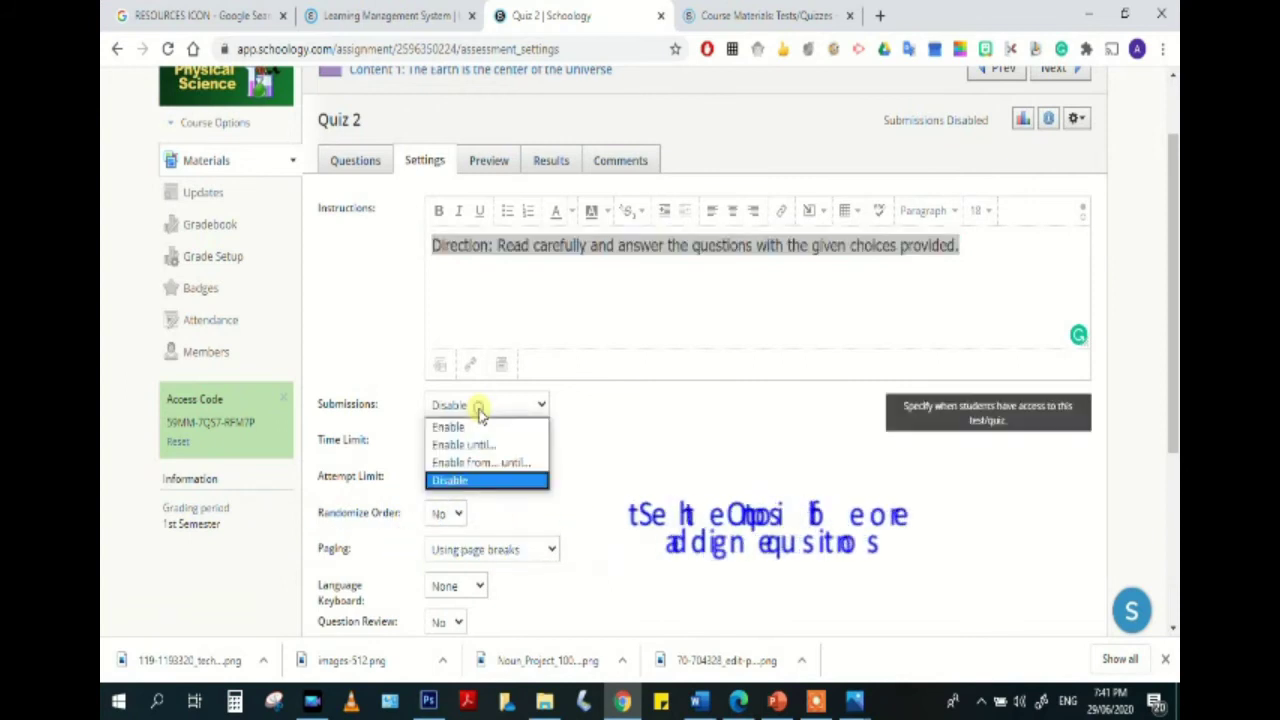
left_click(474, 428)
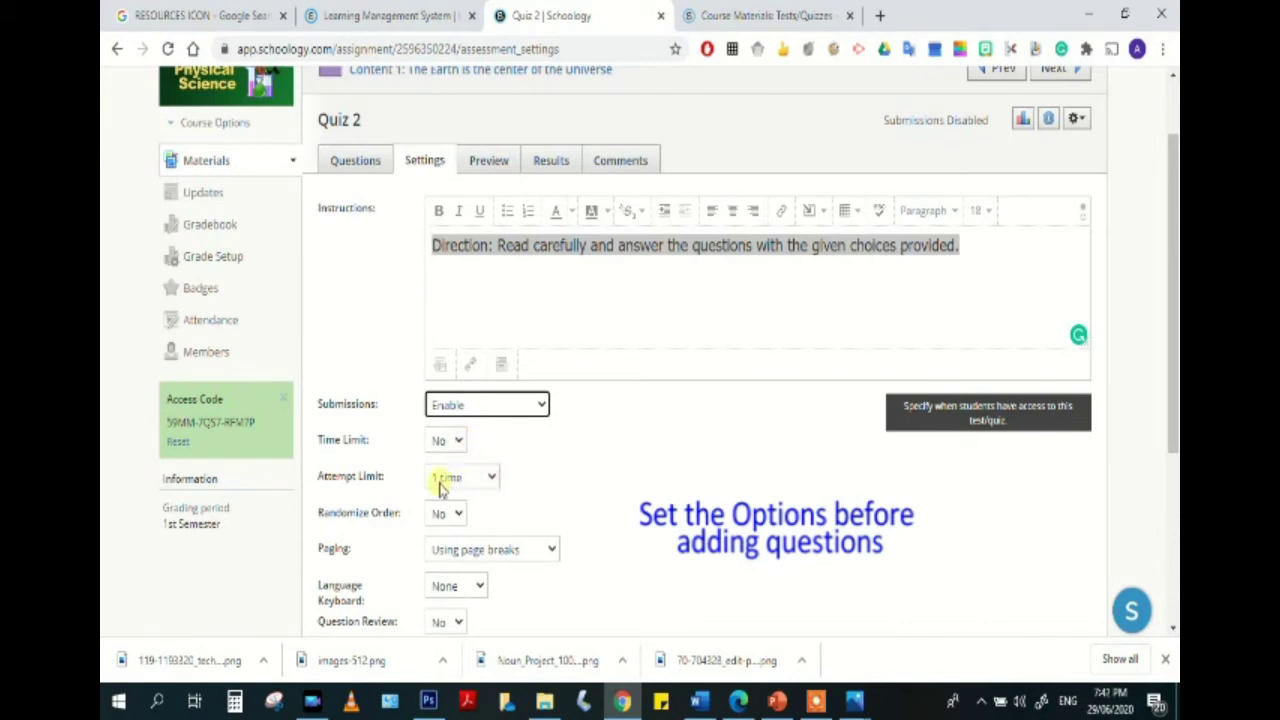
left_click(460, 514)
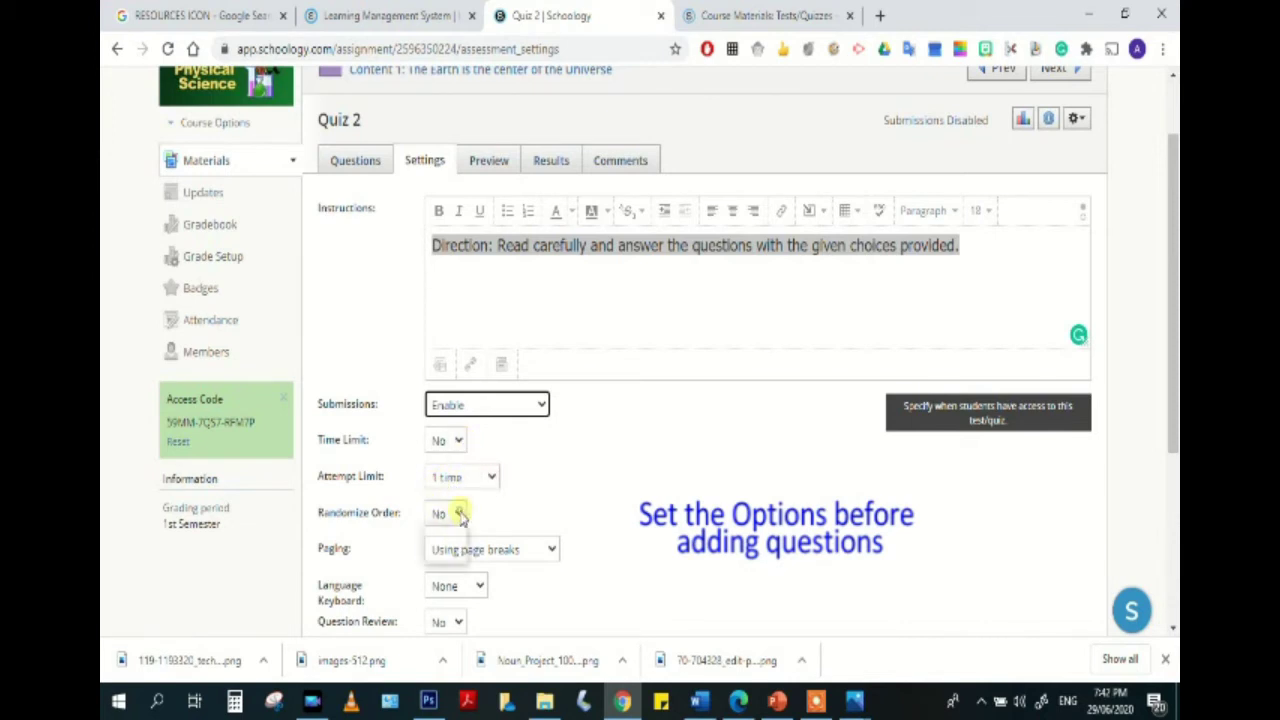
left_click(447, 533)
Set Paging to One question per page and Language Keyboard to None.
scroll(505, 520, "down", 1)
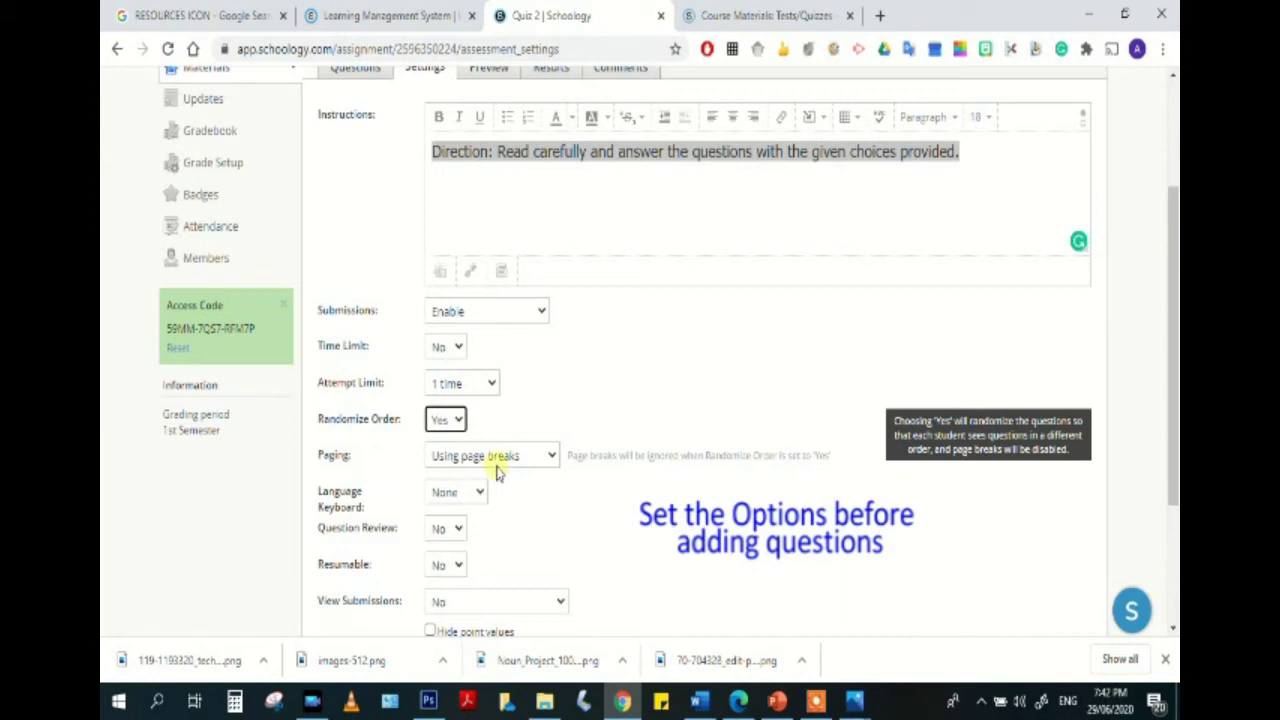
left_click(552, 455)
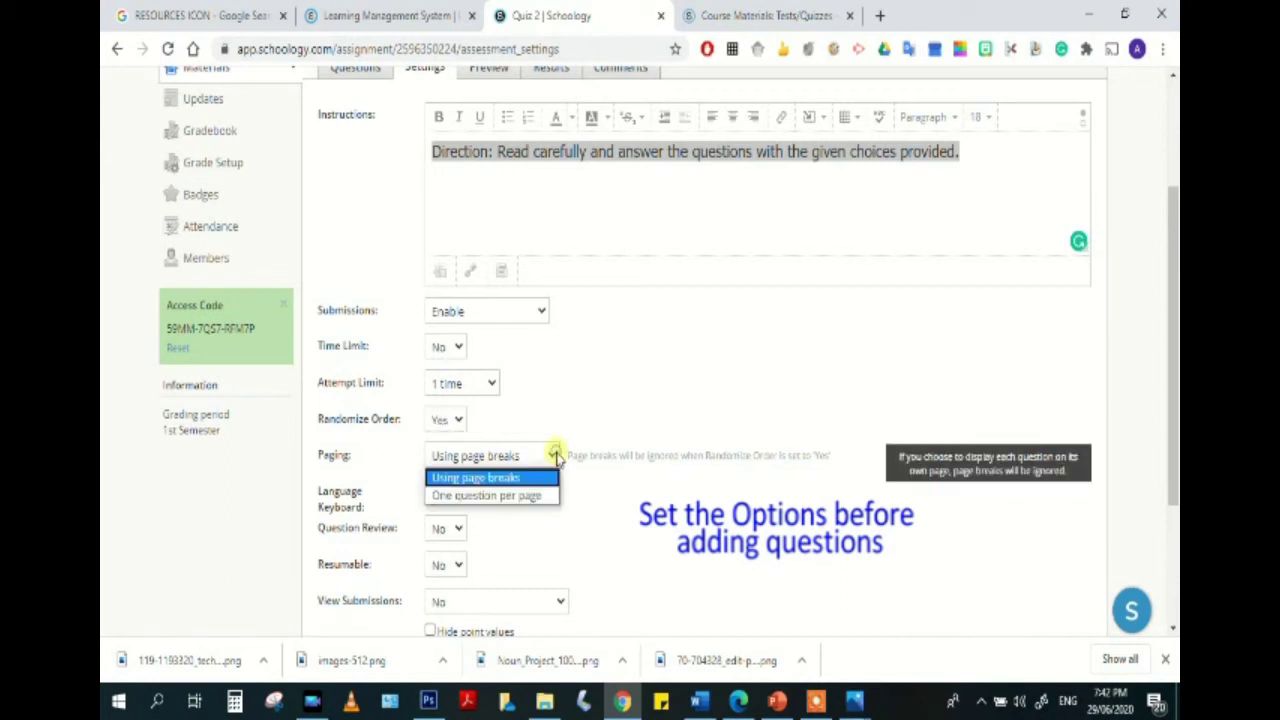
left_click(515, 495)
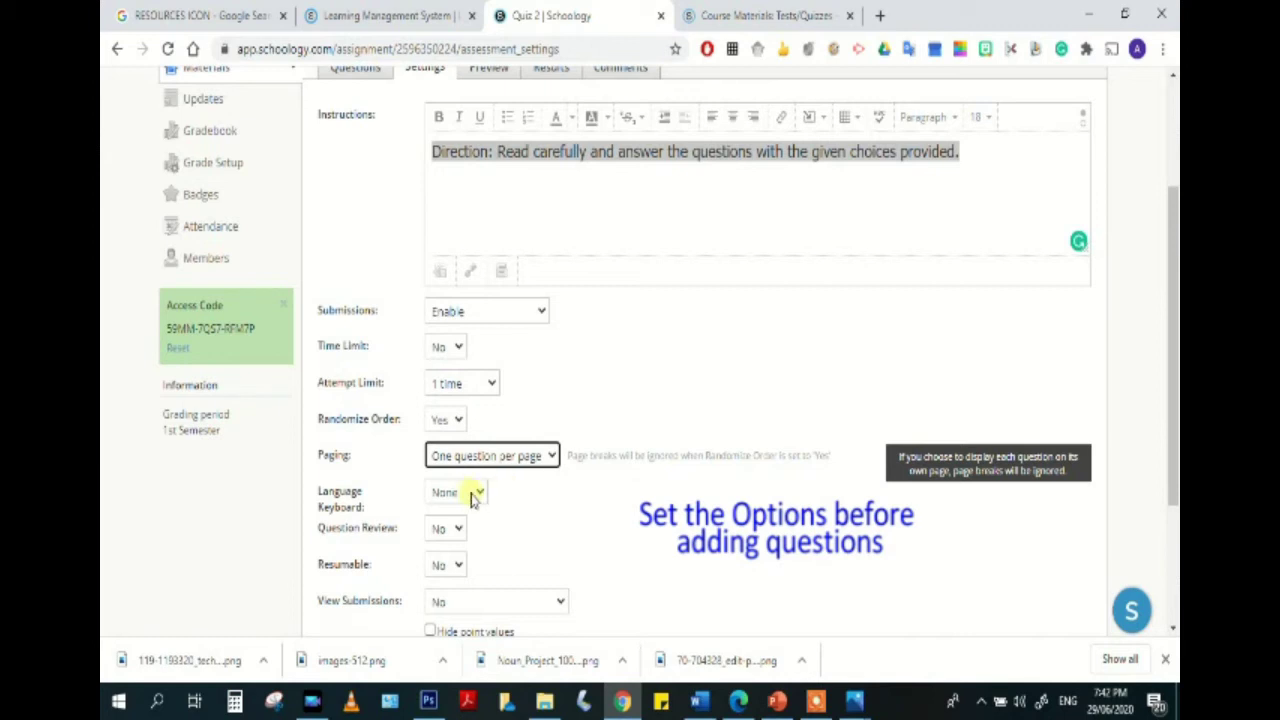
left_click(479, 496)
left_click(478, 492)
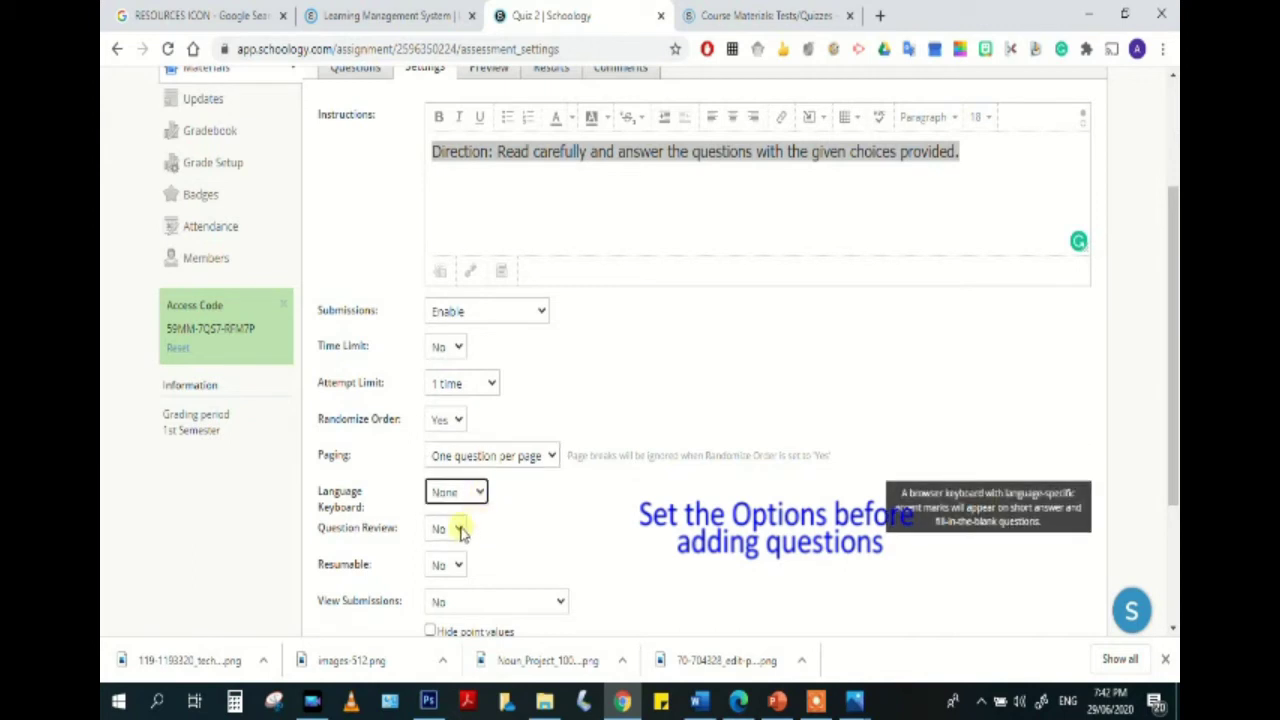
Set Question Review to No and Resumable to Yes.
left_click(461, 530)
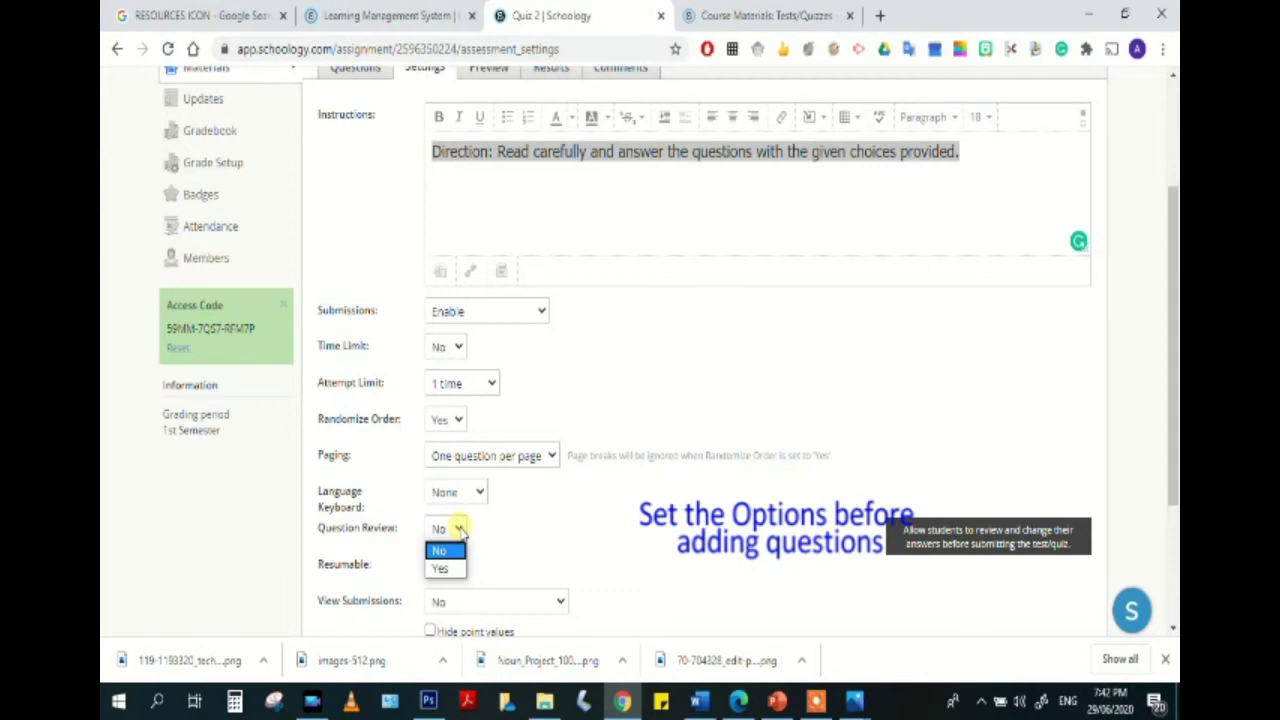
left_click(461, 530)
left_click(461, 530)
left_click(458, 532)
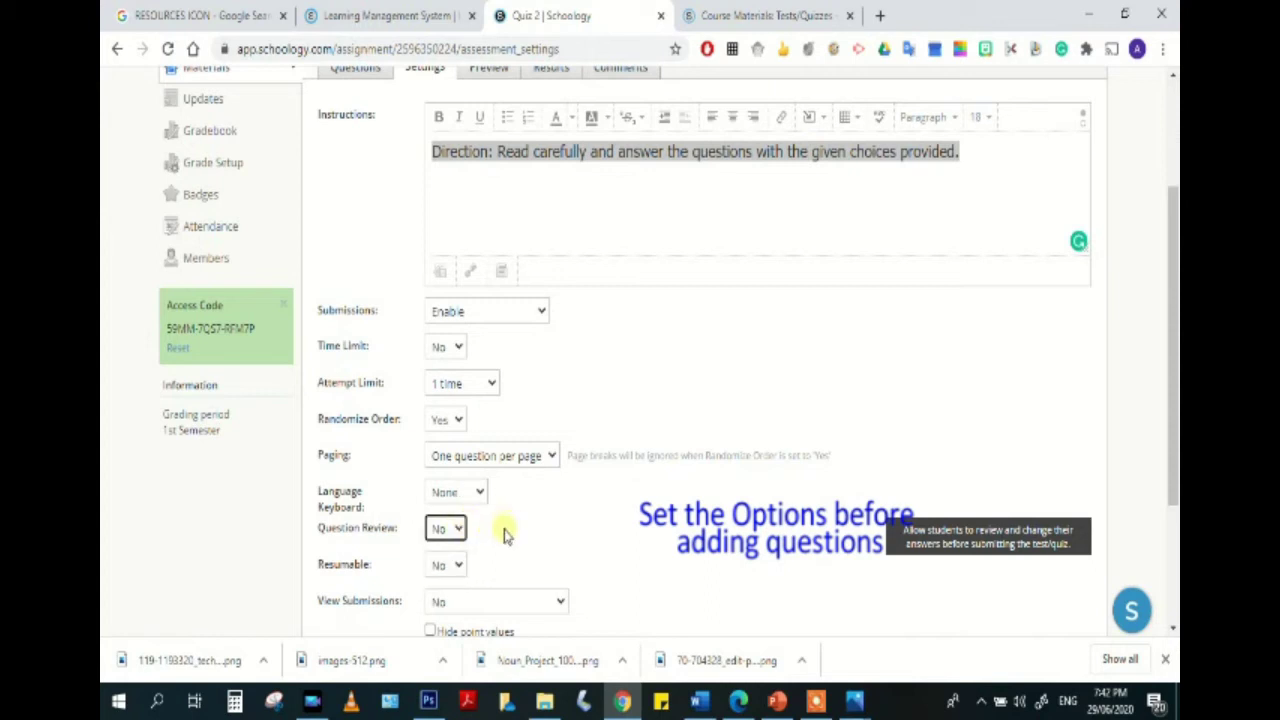
scroll(503, 535, "down", 1)
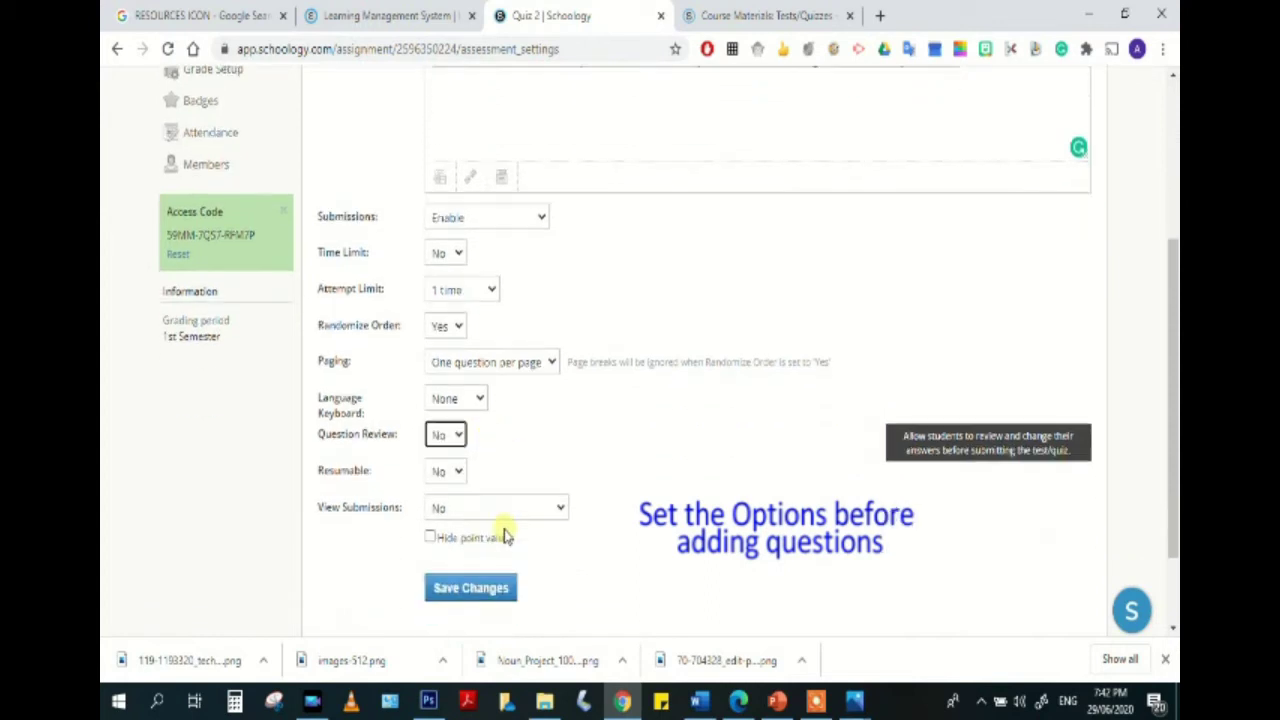
left_click(460, 471)
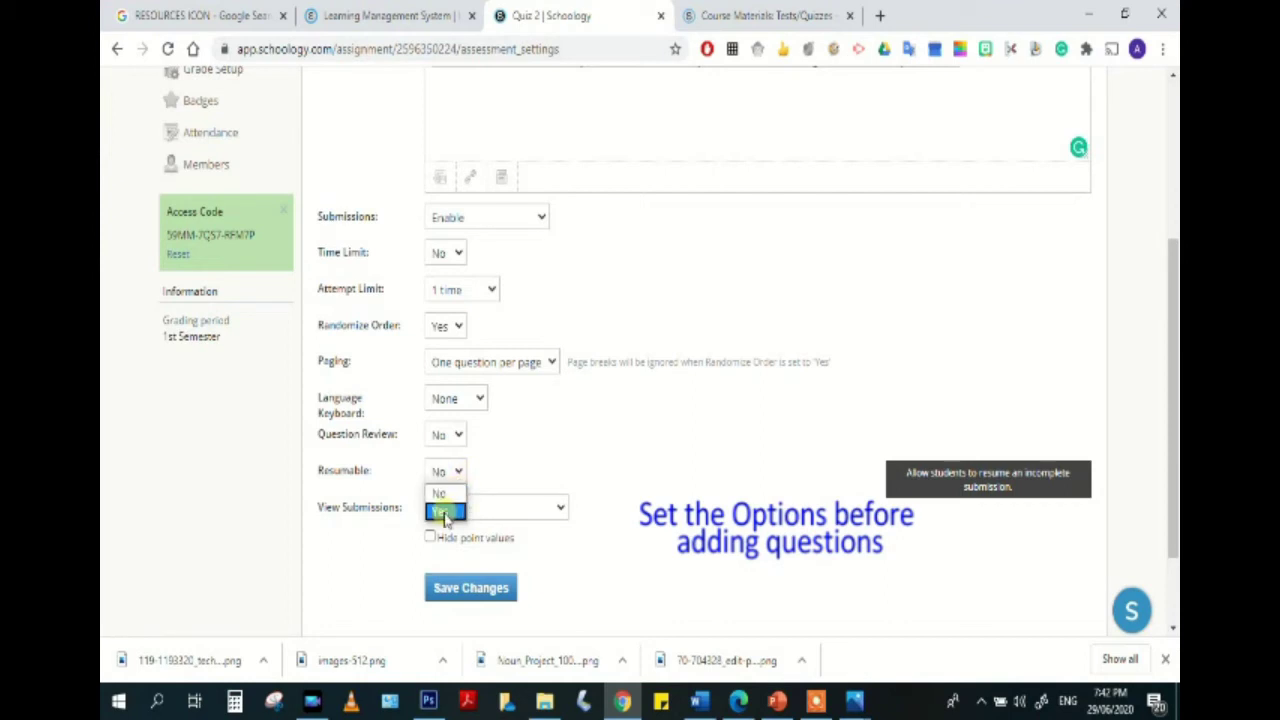
left_click(445, 513)
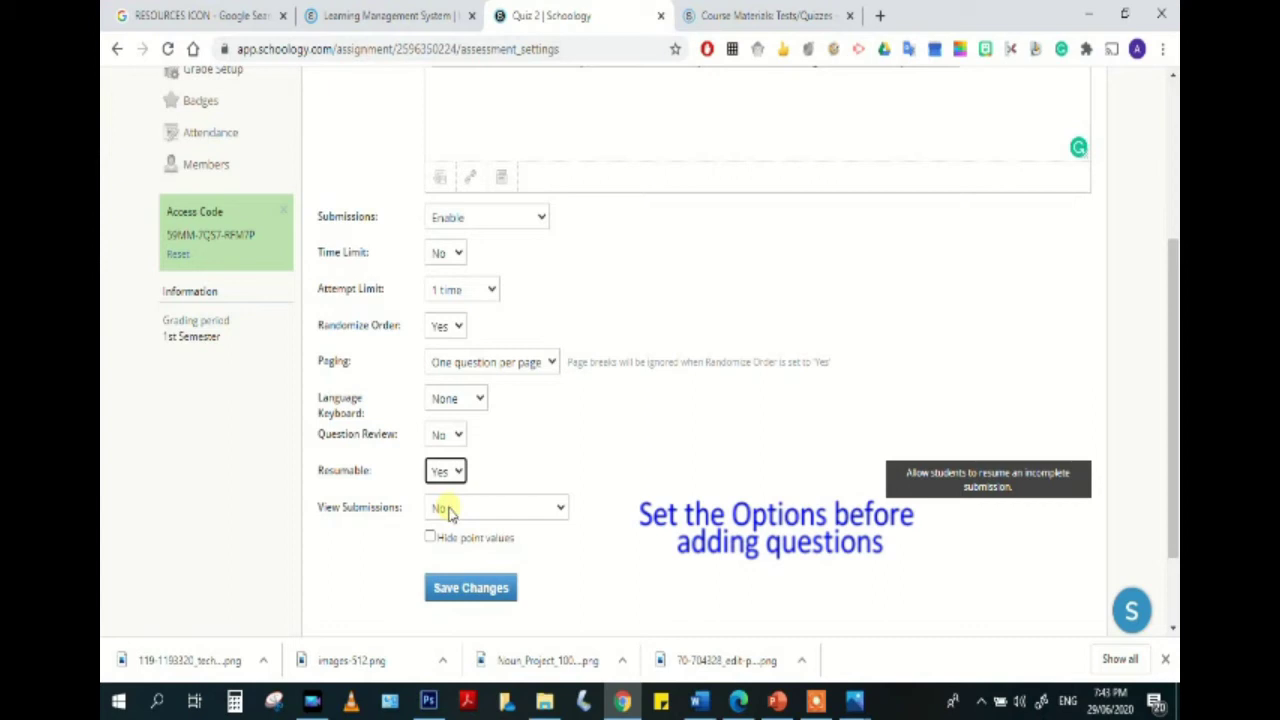
With View Submissions set to No, hide the point values and save the quiz settings.
left_click(563, 508)
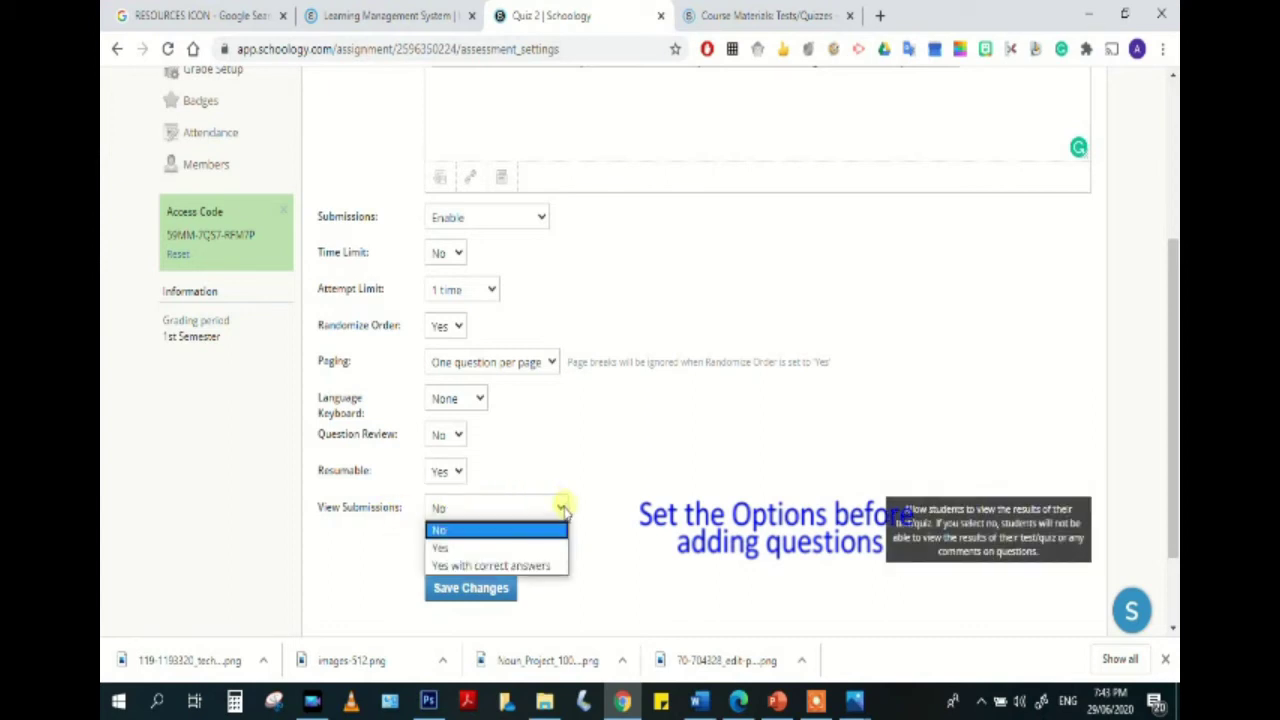
left_click(563, 508)
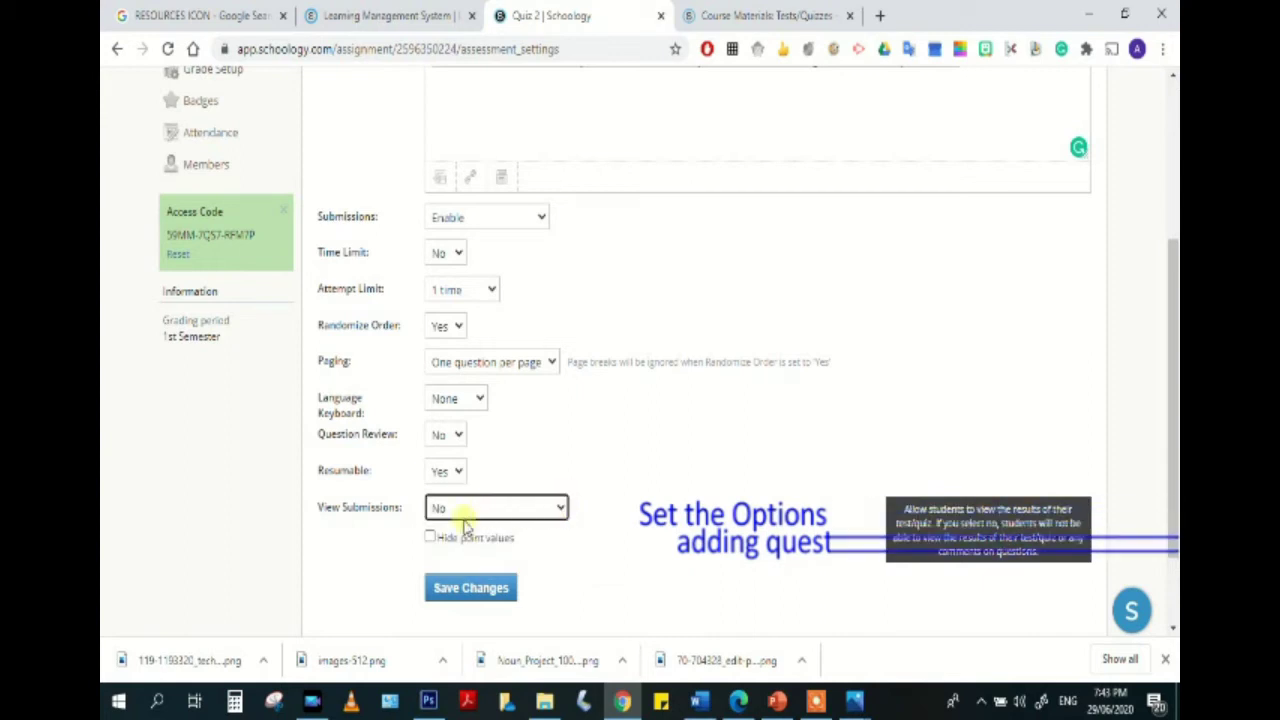
left_click(431, 538)
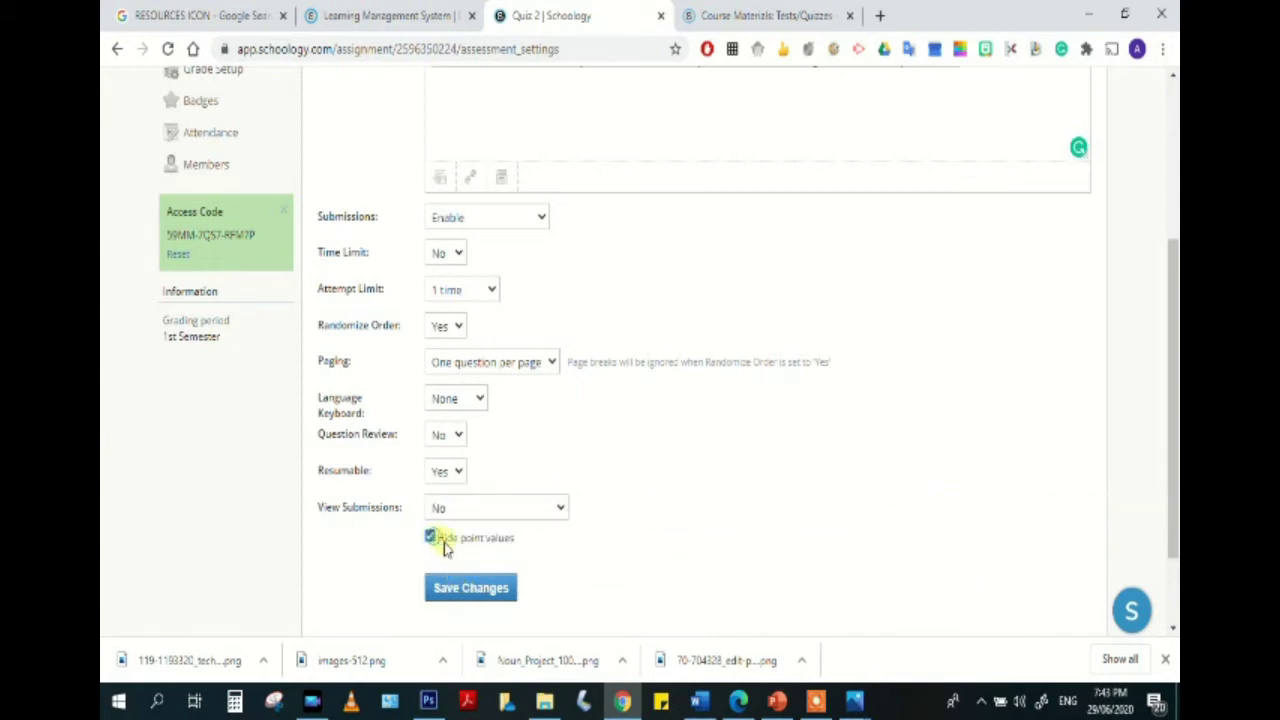
left_click(492, 592)
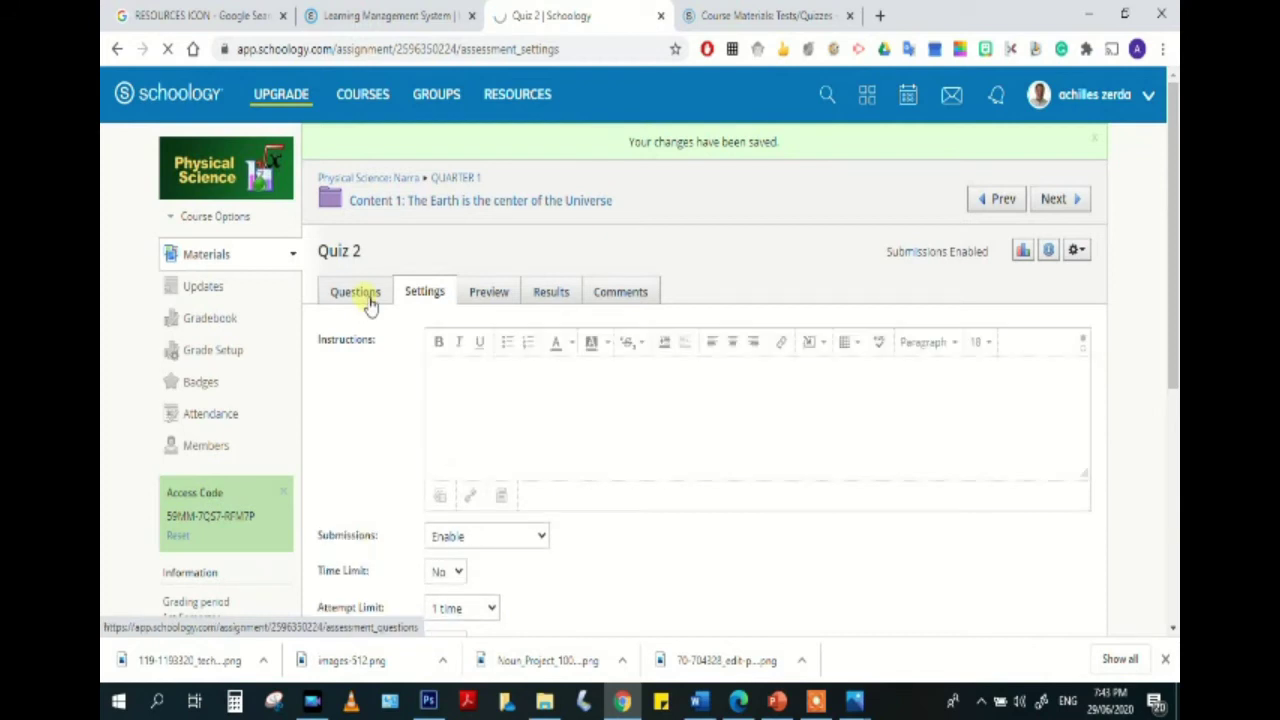
Add a True/False question to Quiz 2 with the text "In Geocentric model, the sun is at the center of the universe.".
left_click(358, 292)
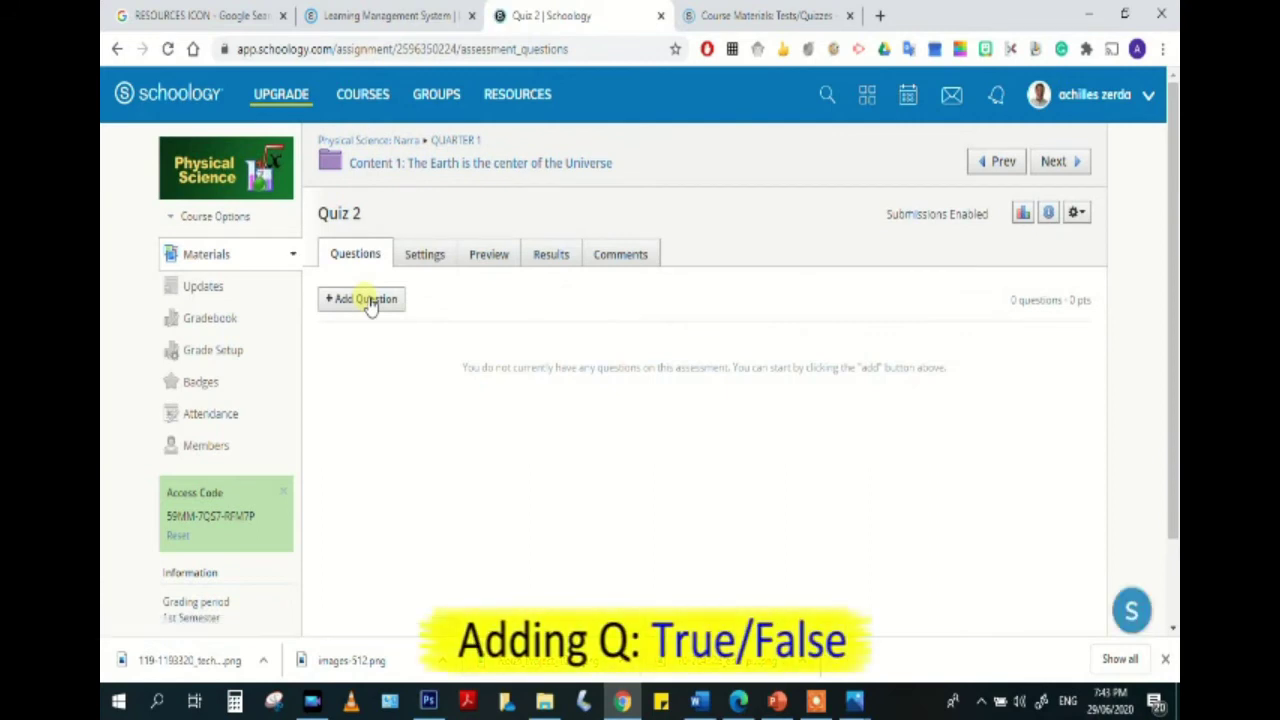
left_click(368, 301)
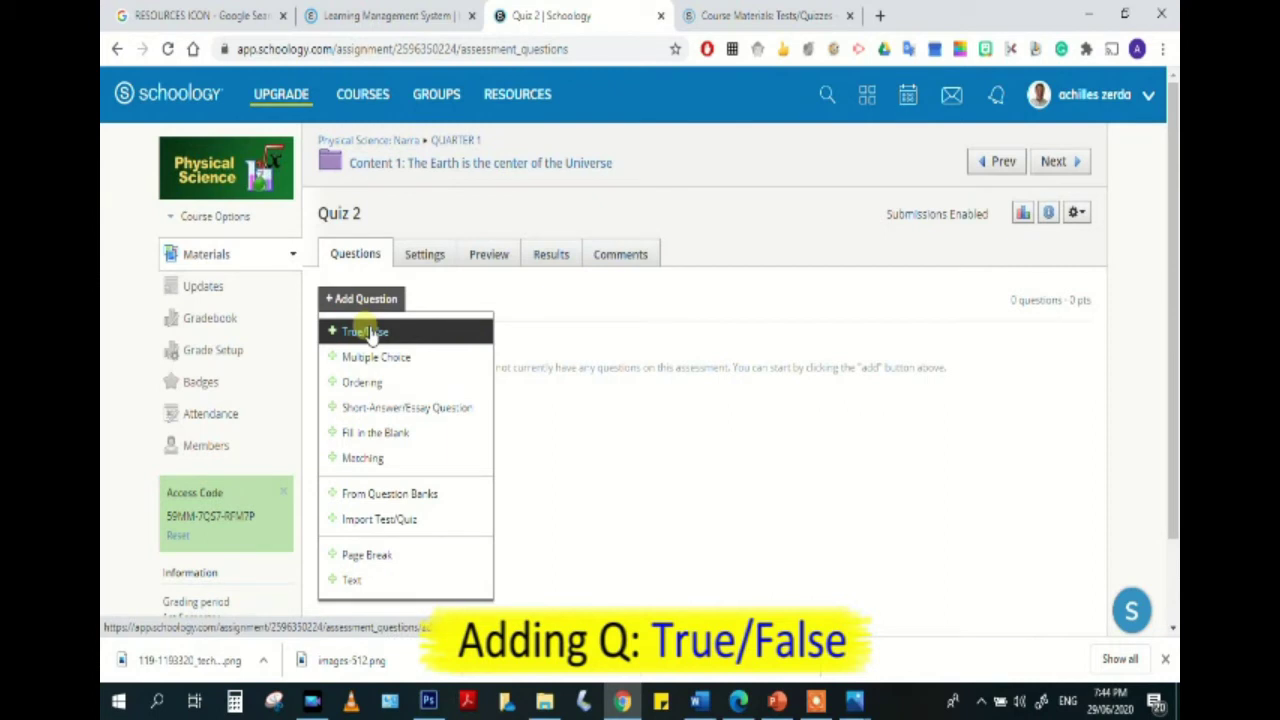
left_click(366, 332)
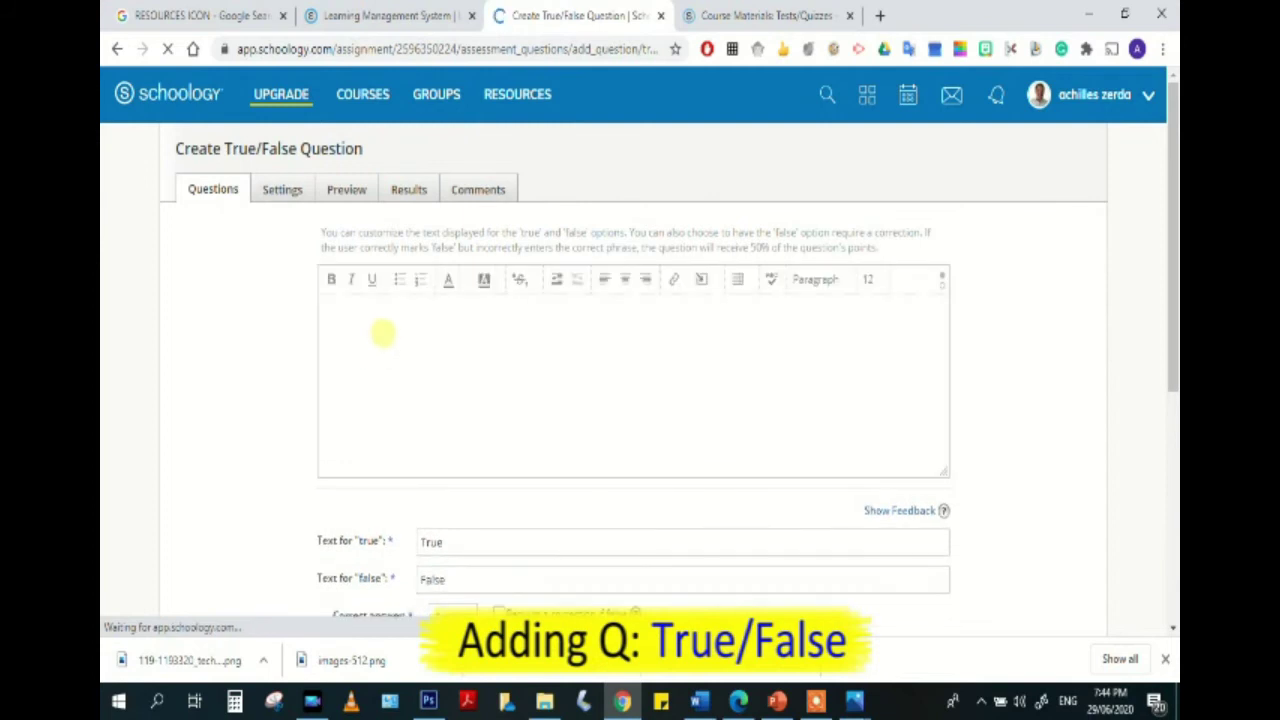
left_click(386, 318)
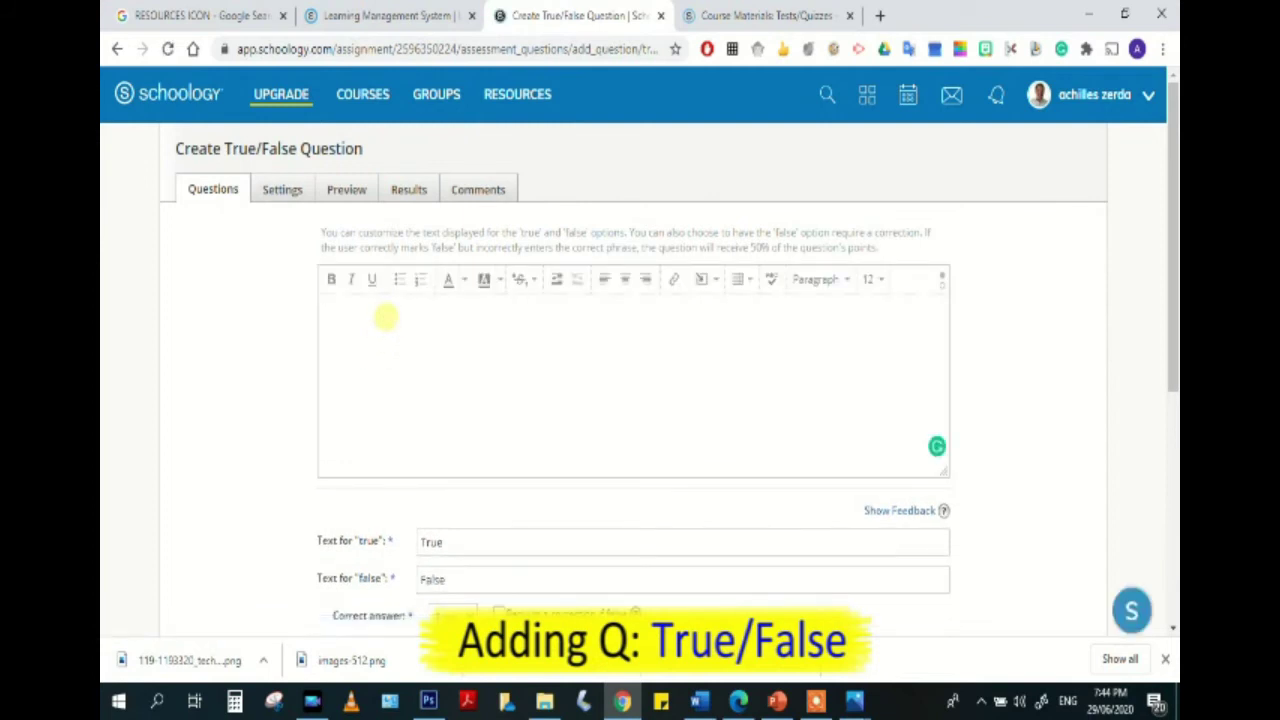
type("In Geocentric model, the sun is at the center of the universe.")
Set the font size of the whole True/False question text to 18.
left_click(597, 311)
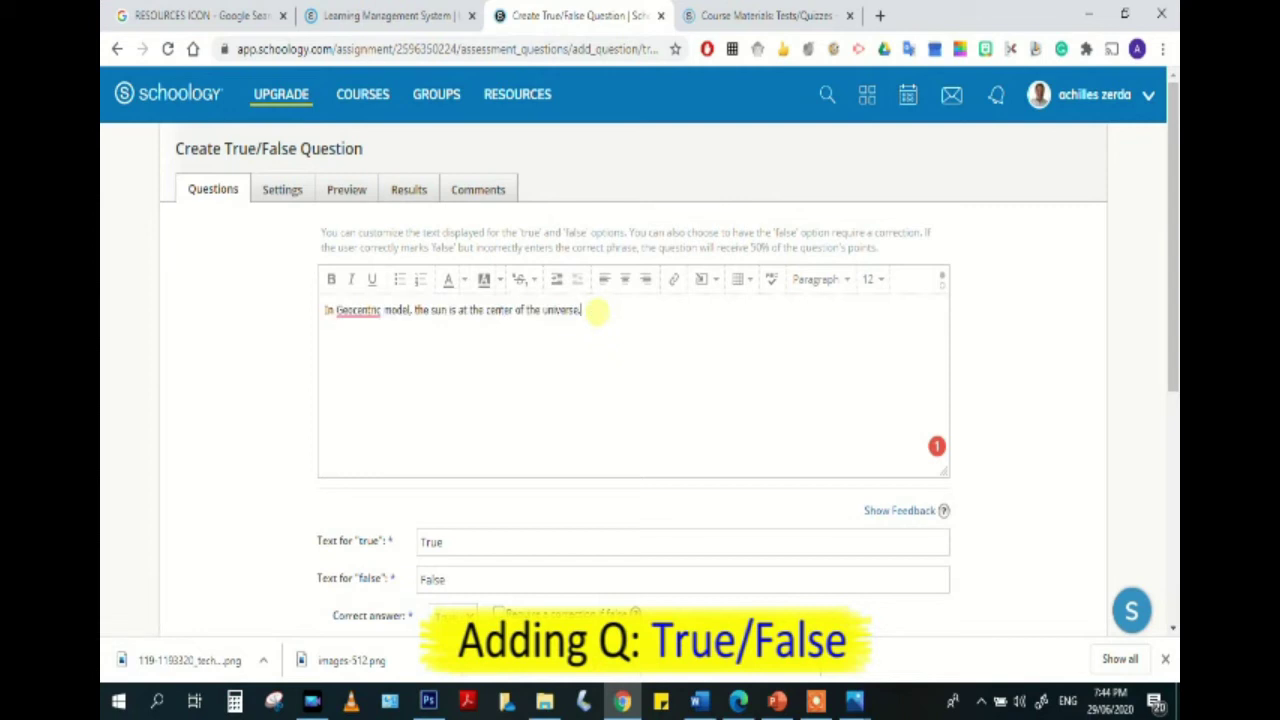
left_click_drag(597, 311, 322, 310)
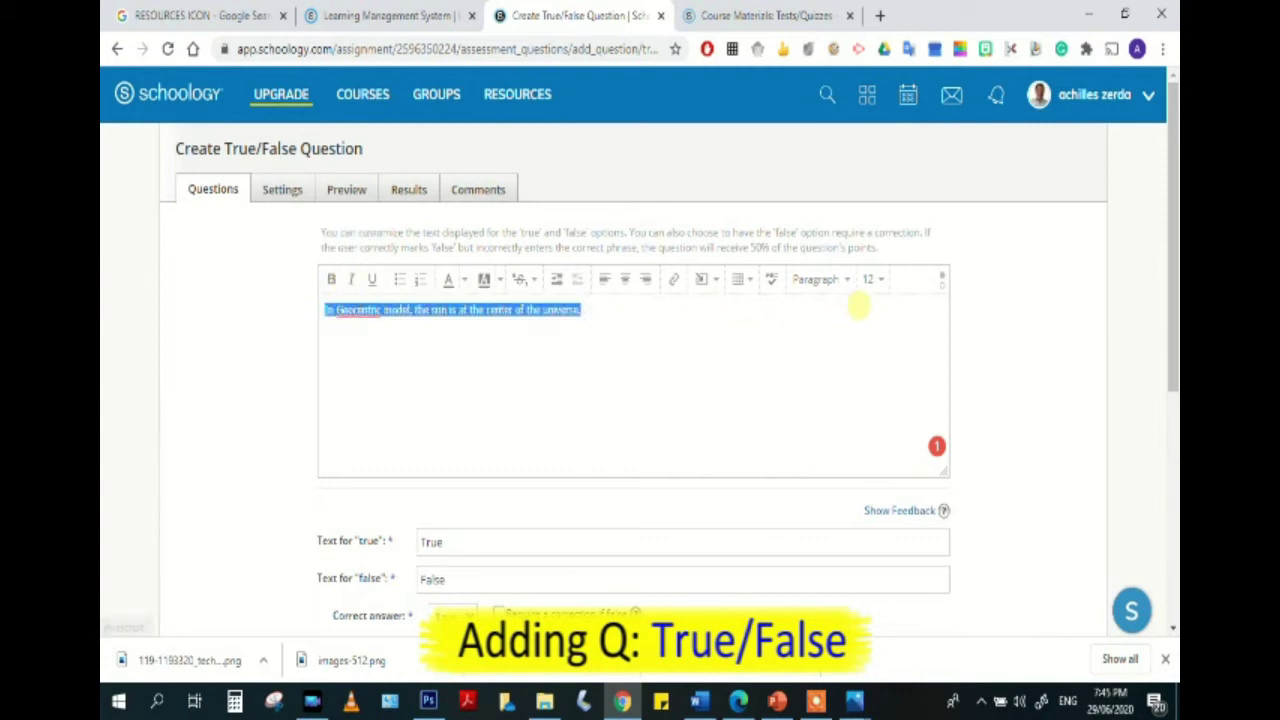
left_click(881, 280)
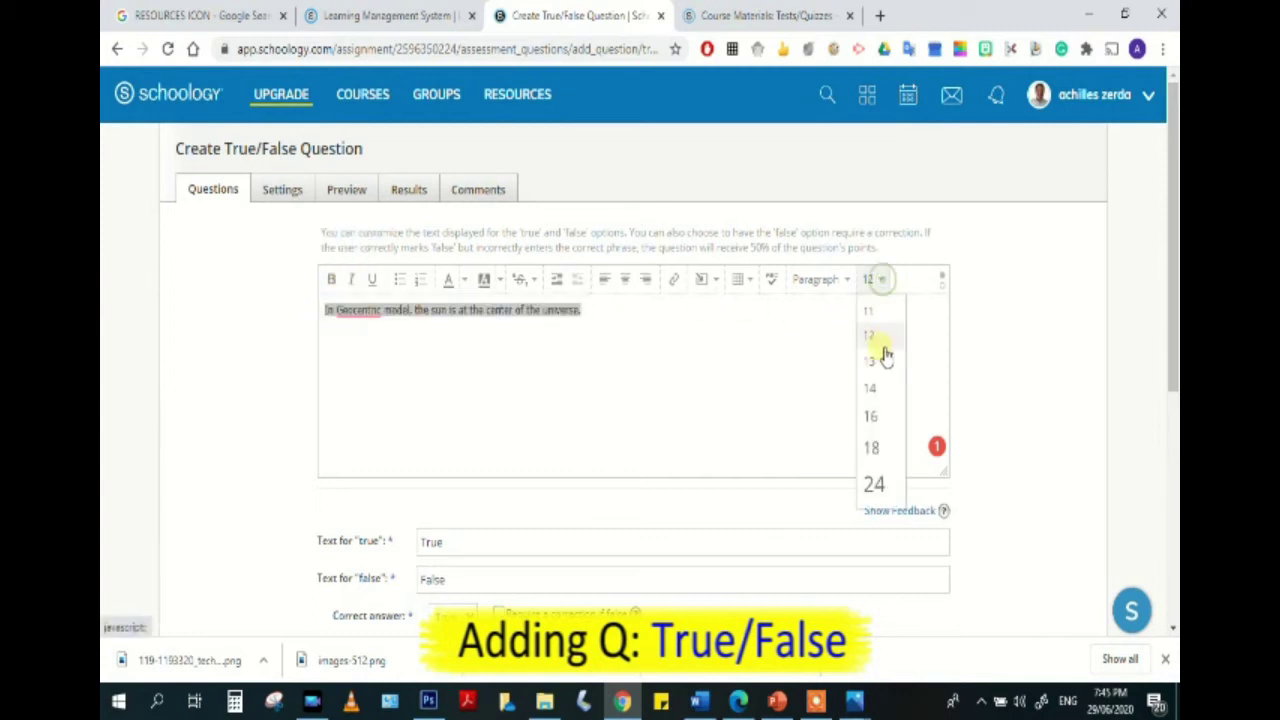
left_click(876, 448)
left_click(453, 371)
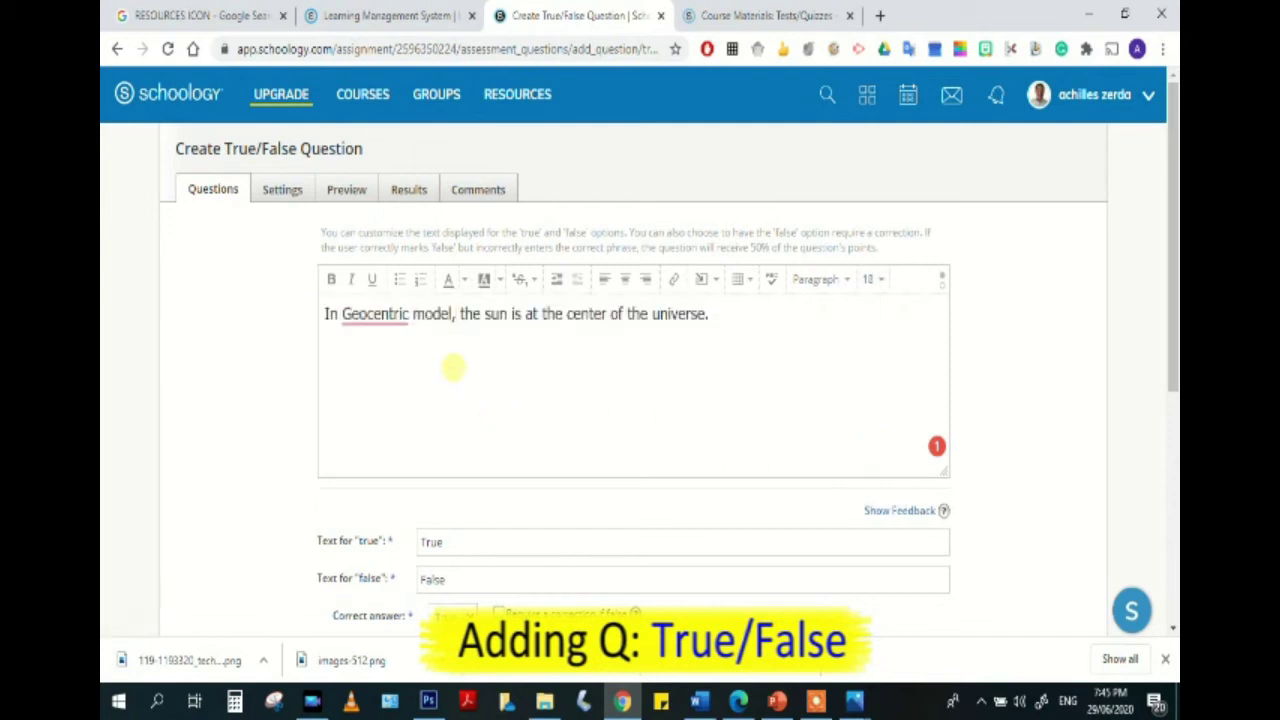
Set the correct answer of the True/False question to False and create the question.
scroll(453, 368, "down", 2)
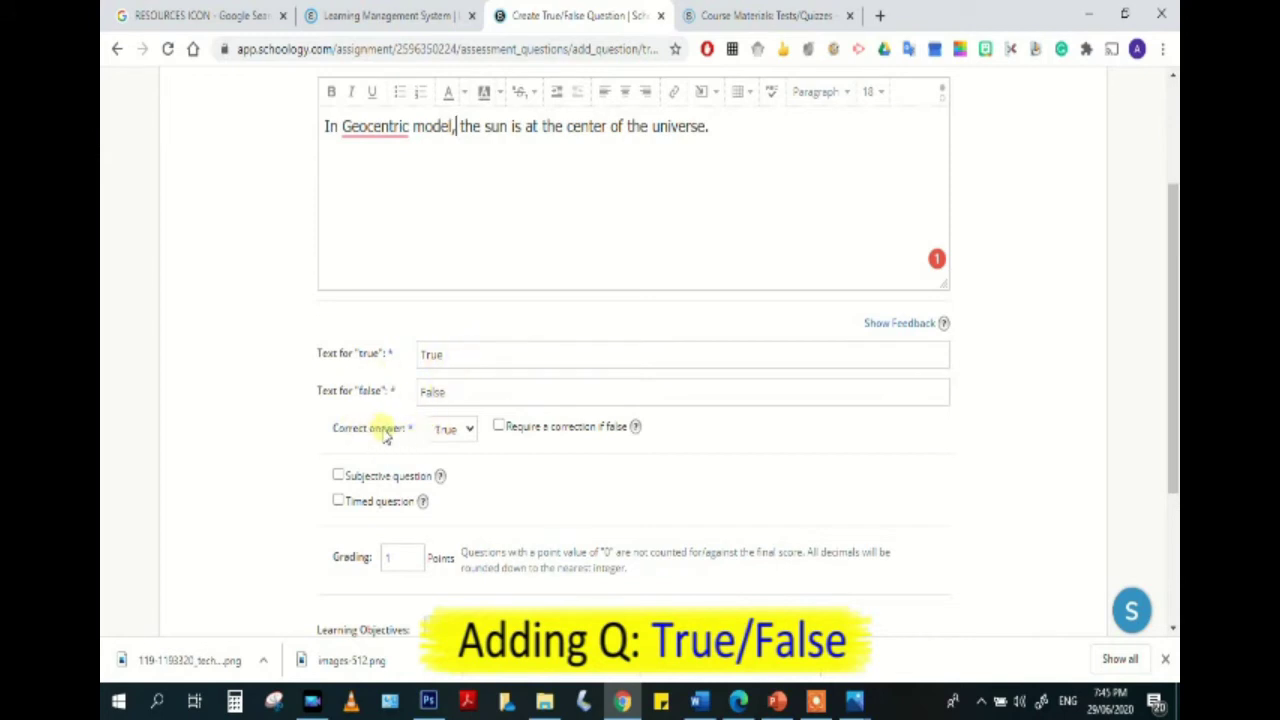
mouse_move(348, 132)
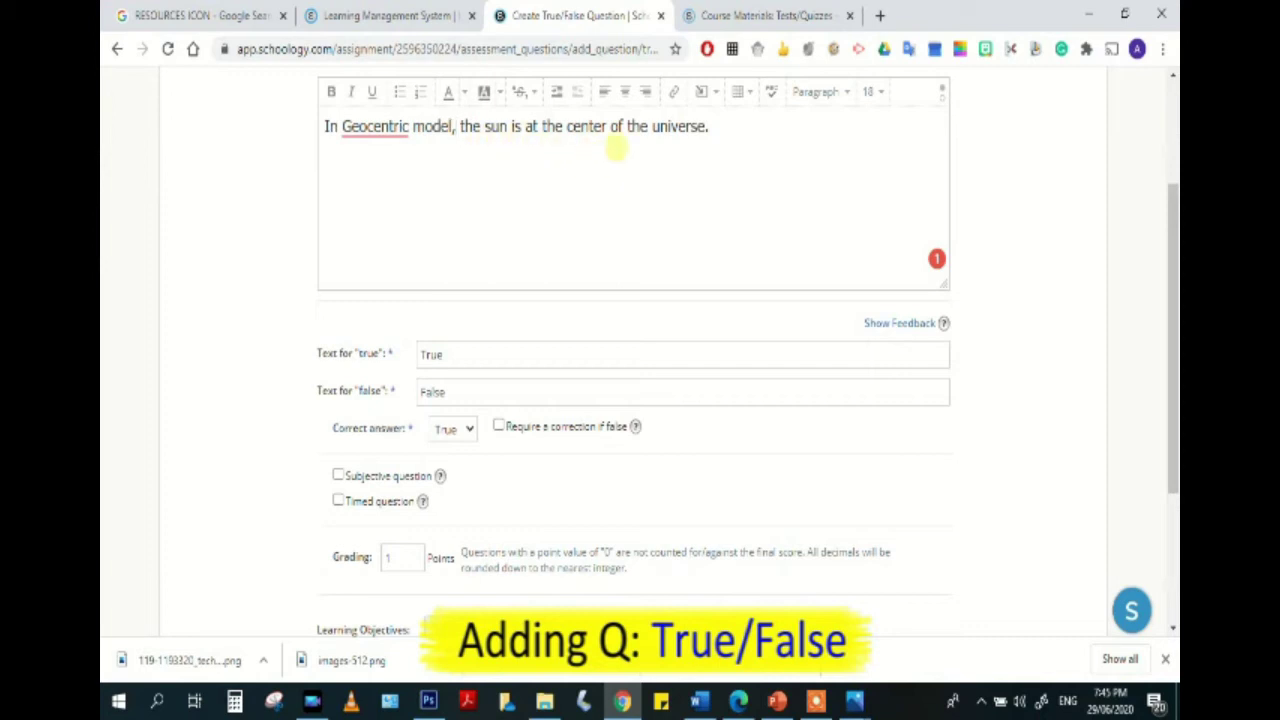
left_click(461, 430)
left_click(450, 467)
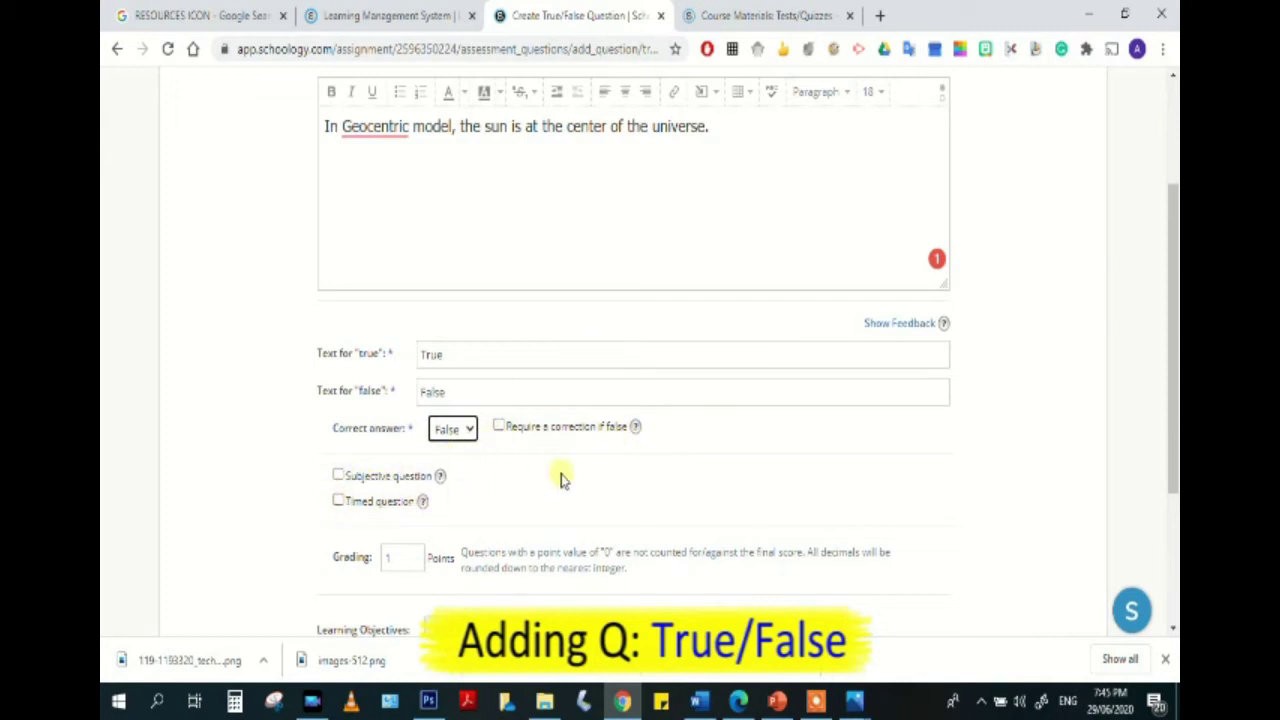
scroll(568, 478, "down", 1)
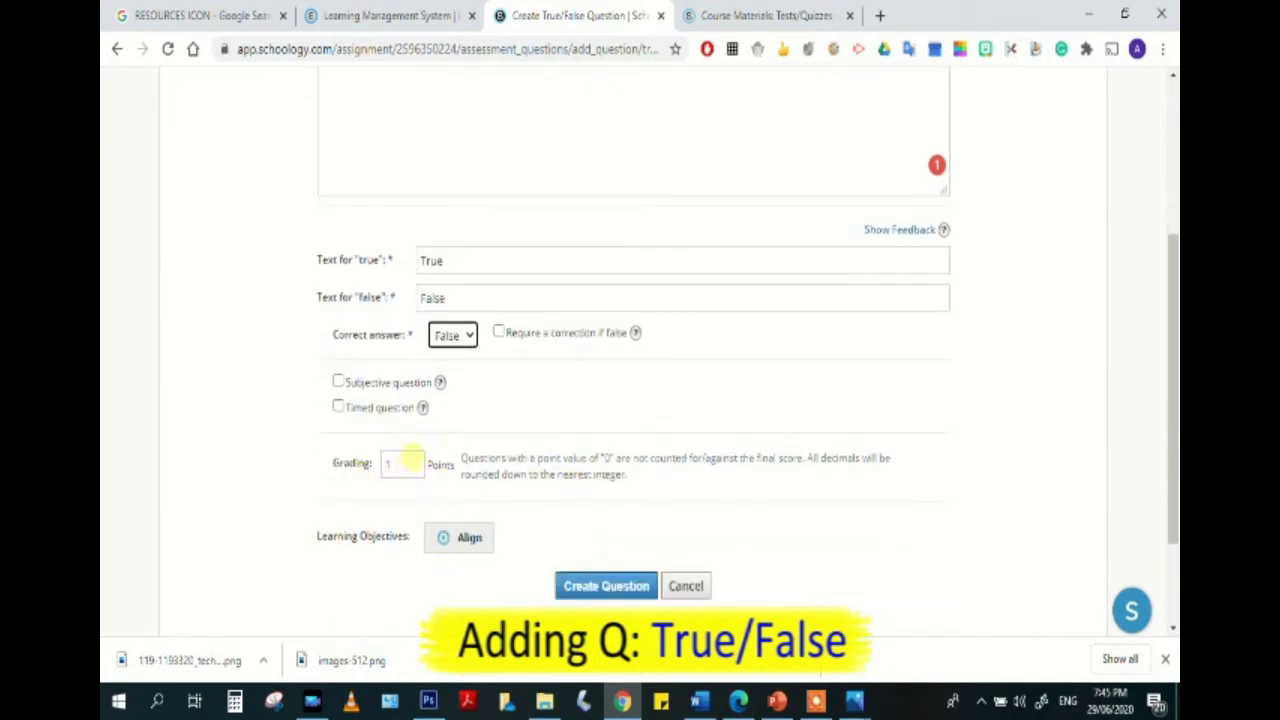
scroll(680, 385, "down", 1)
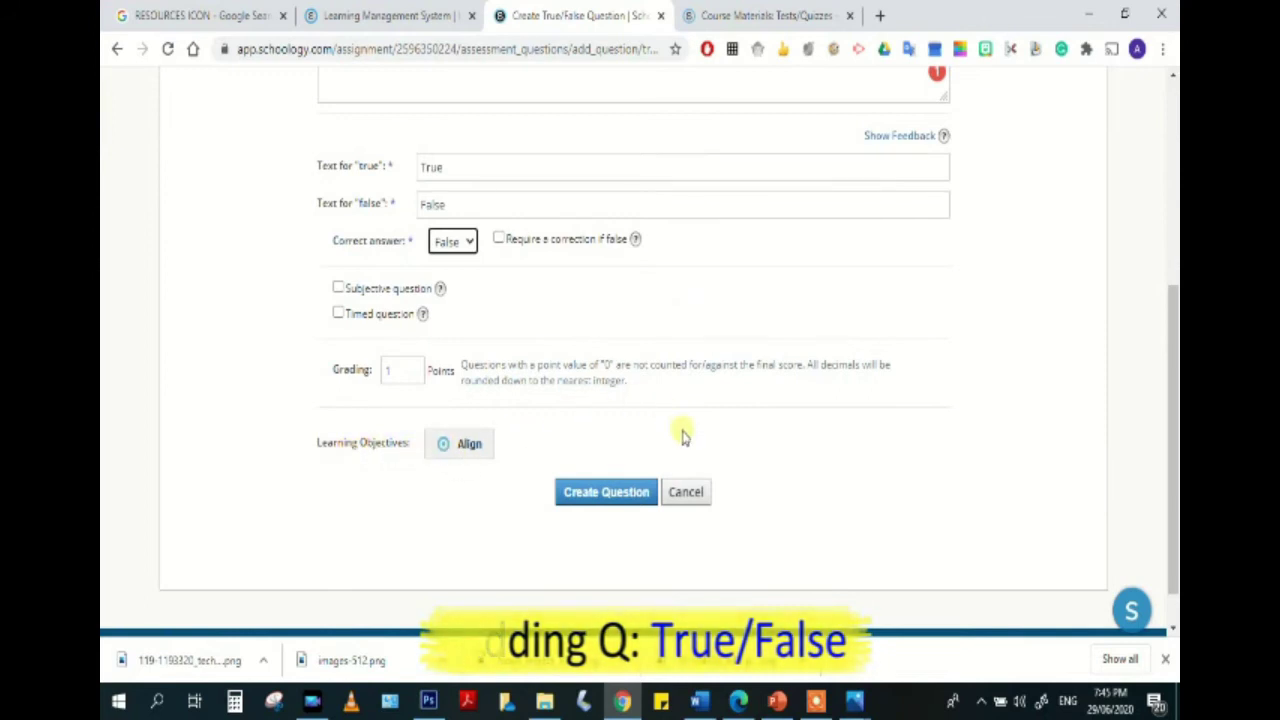
left_click(606, 492)
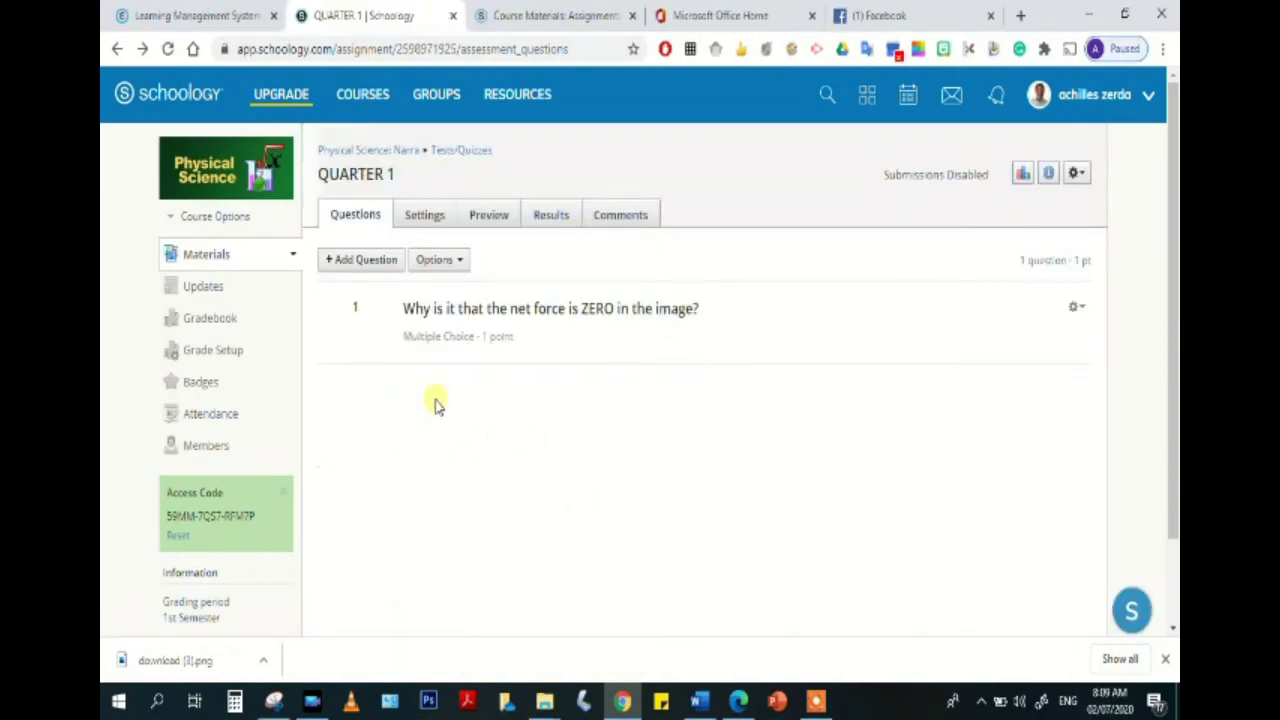
Add a Multiple Choice question to the QUARTER 1 test with the text "Why is it that the net force is zero in the image?".
left_click(372, 262)
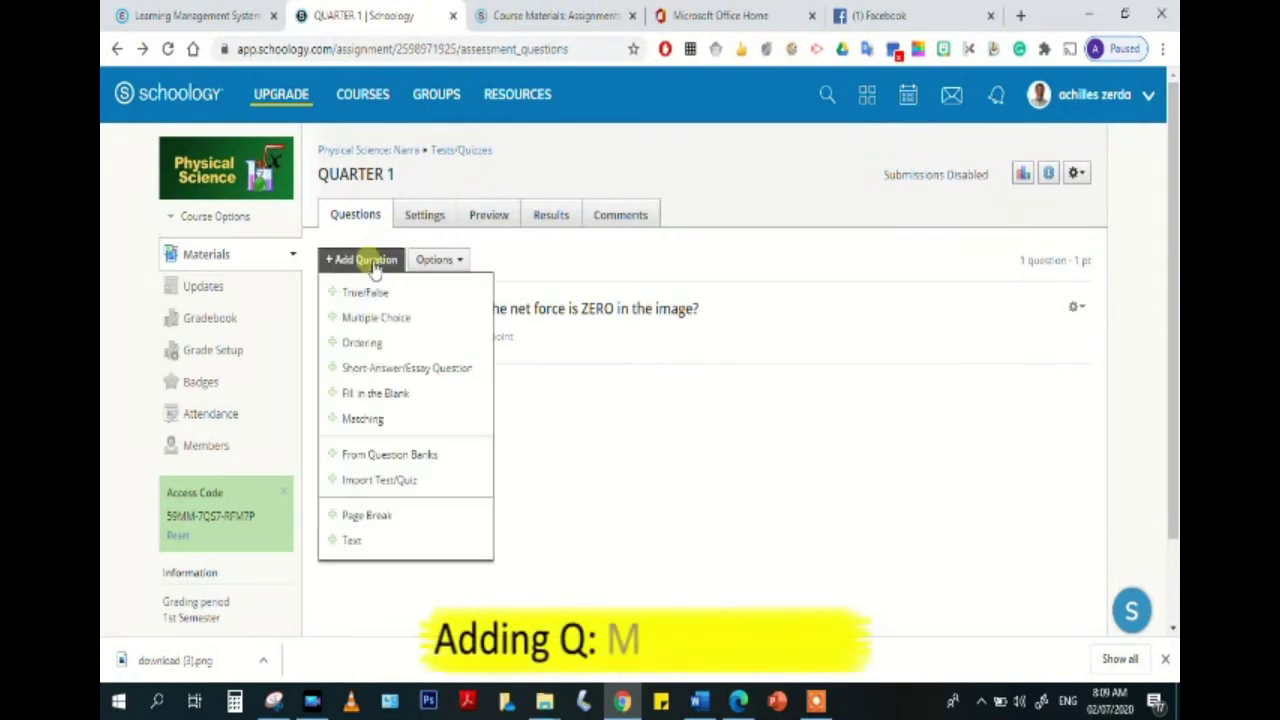
left_click(376, 318)
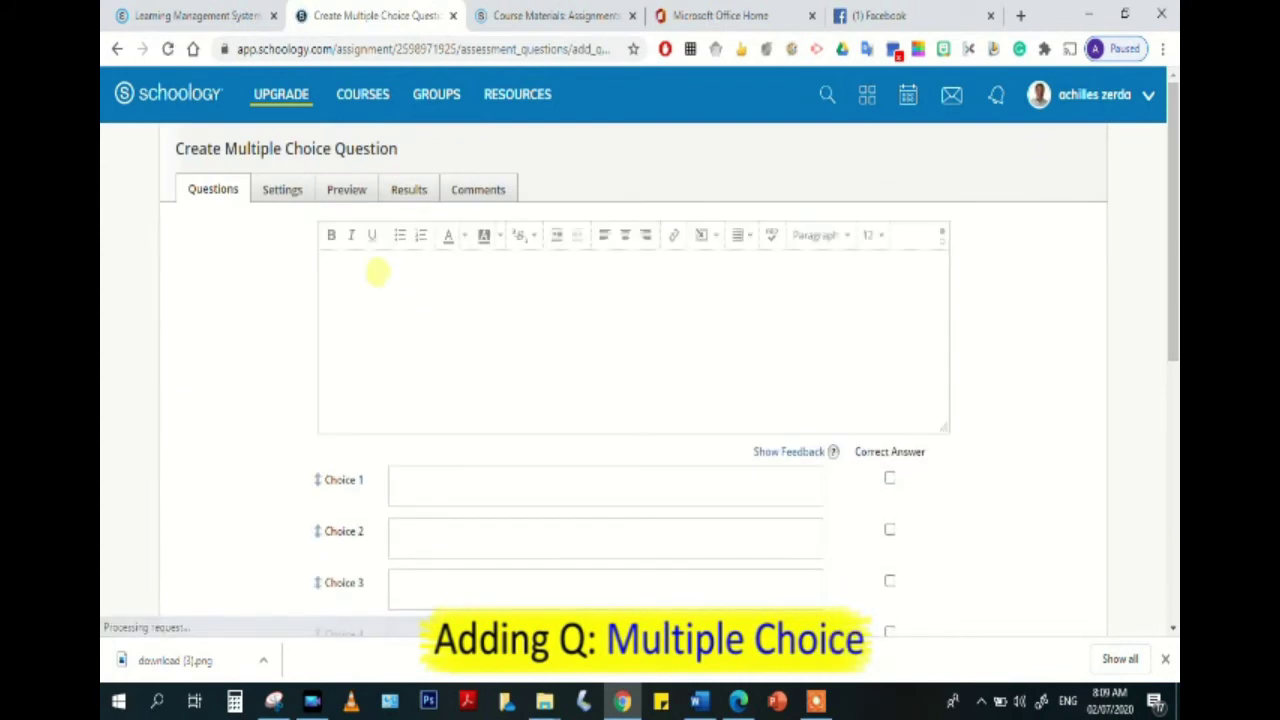
left_click(347, 263)
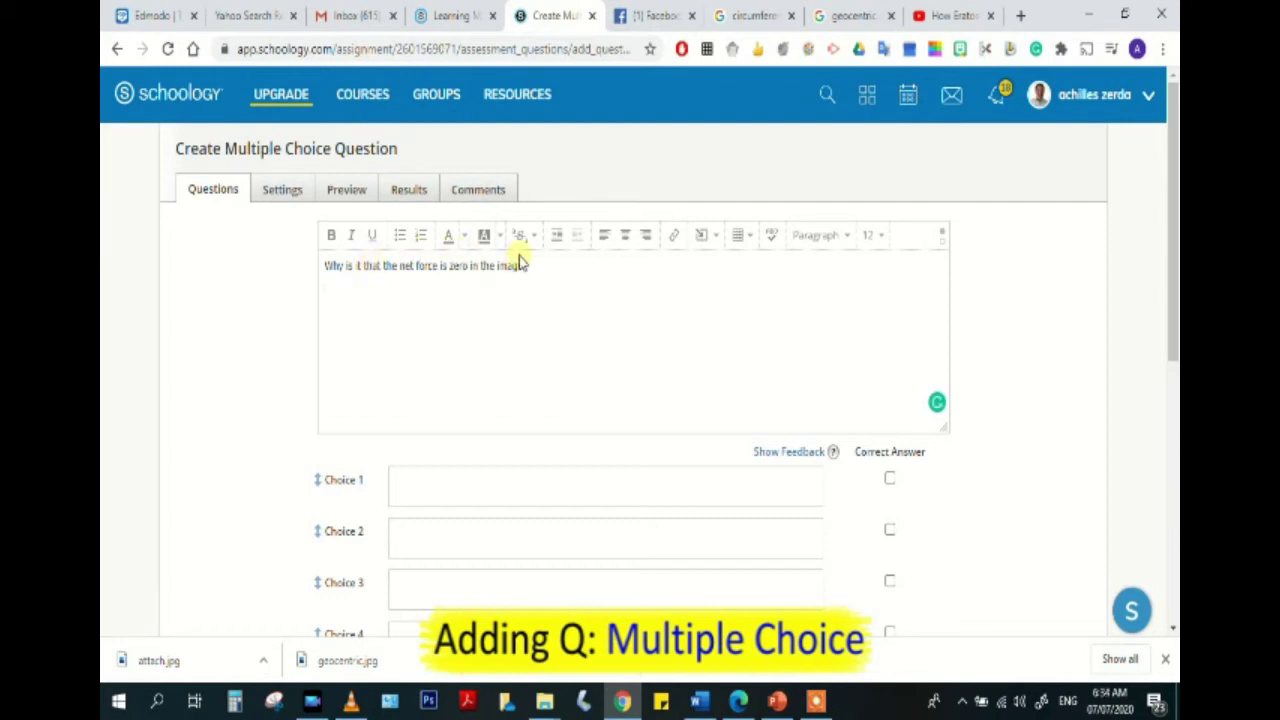
Set the font size of the multiple-choice question text to 16.
left_click_drag(543, 266, 318, 273)
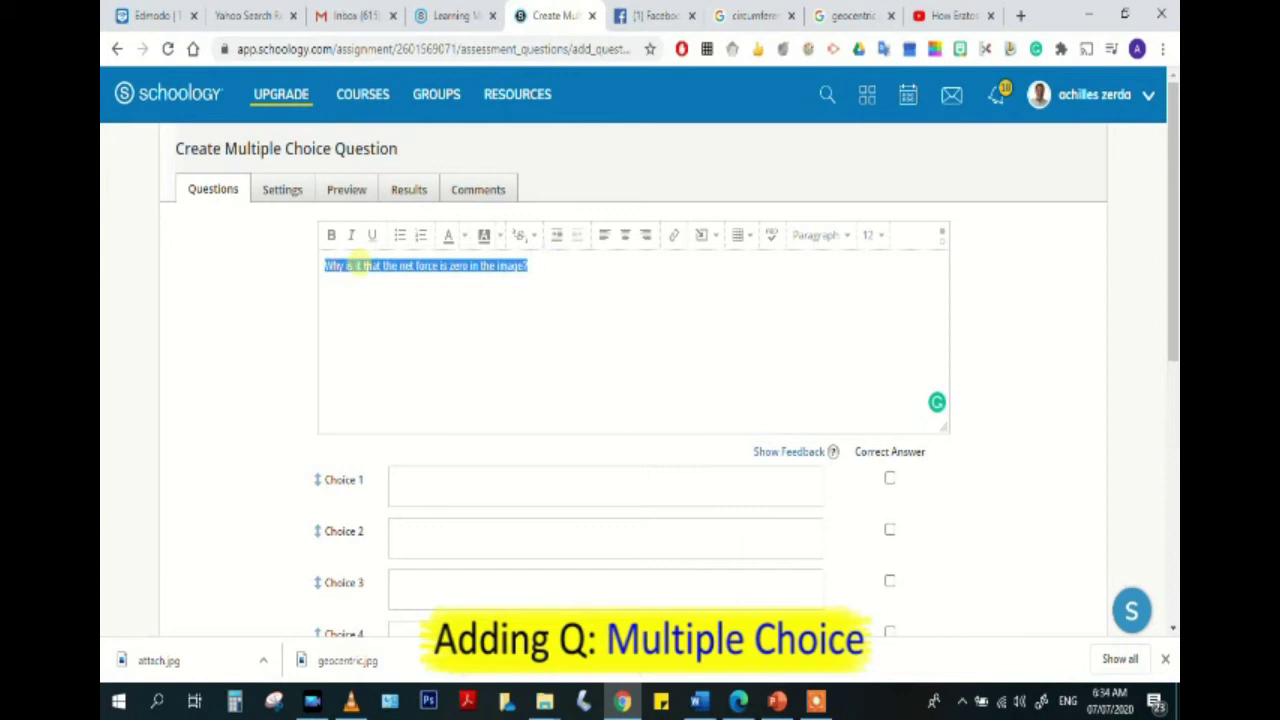
mouse_move(828, 706)
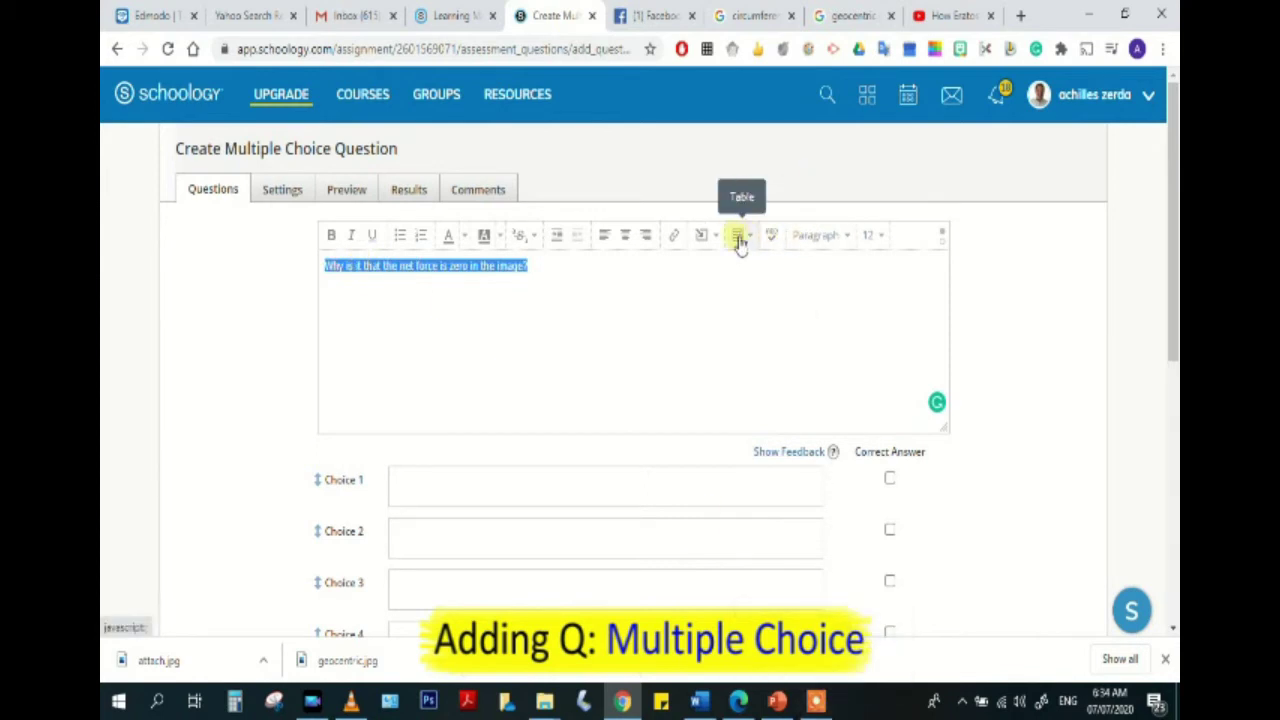
left_click(880, 237)
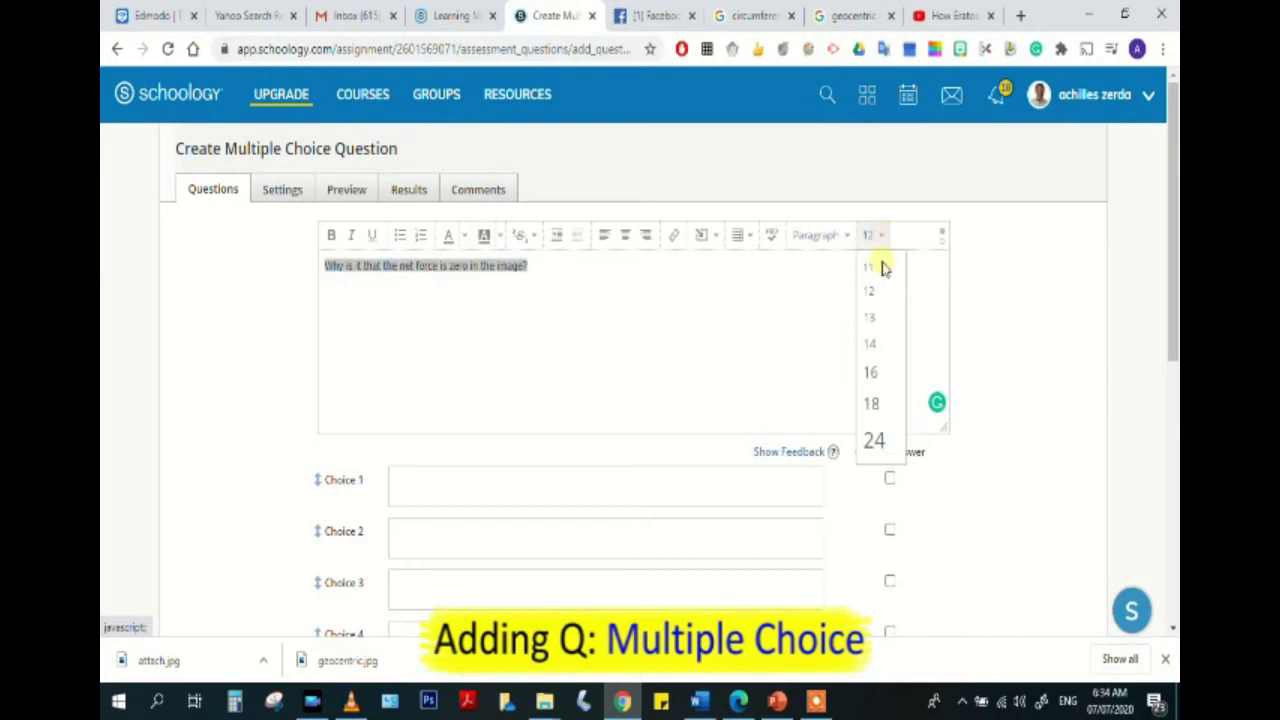
left_click(876, 376)
left_click(615, 268)
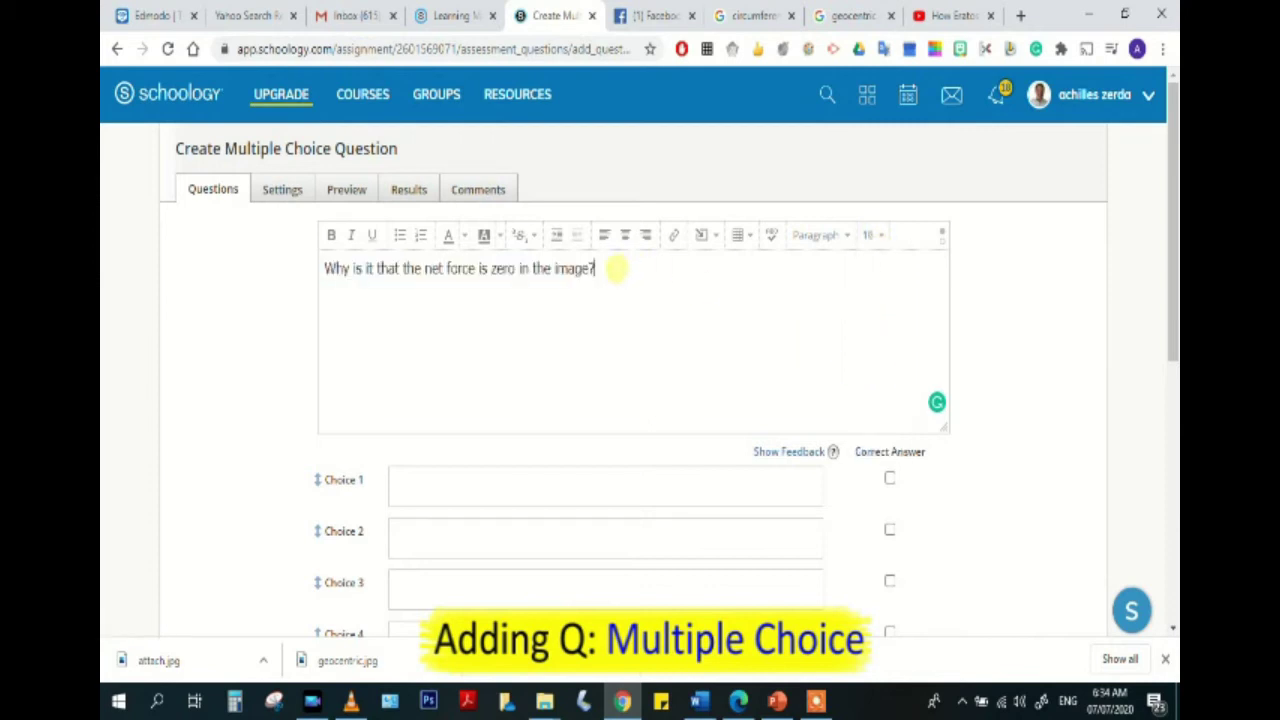
Upload the Newton's laws of motion image with the two elephants and insert it below the question text.
left_click(717, 247)
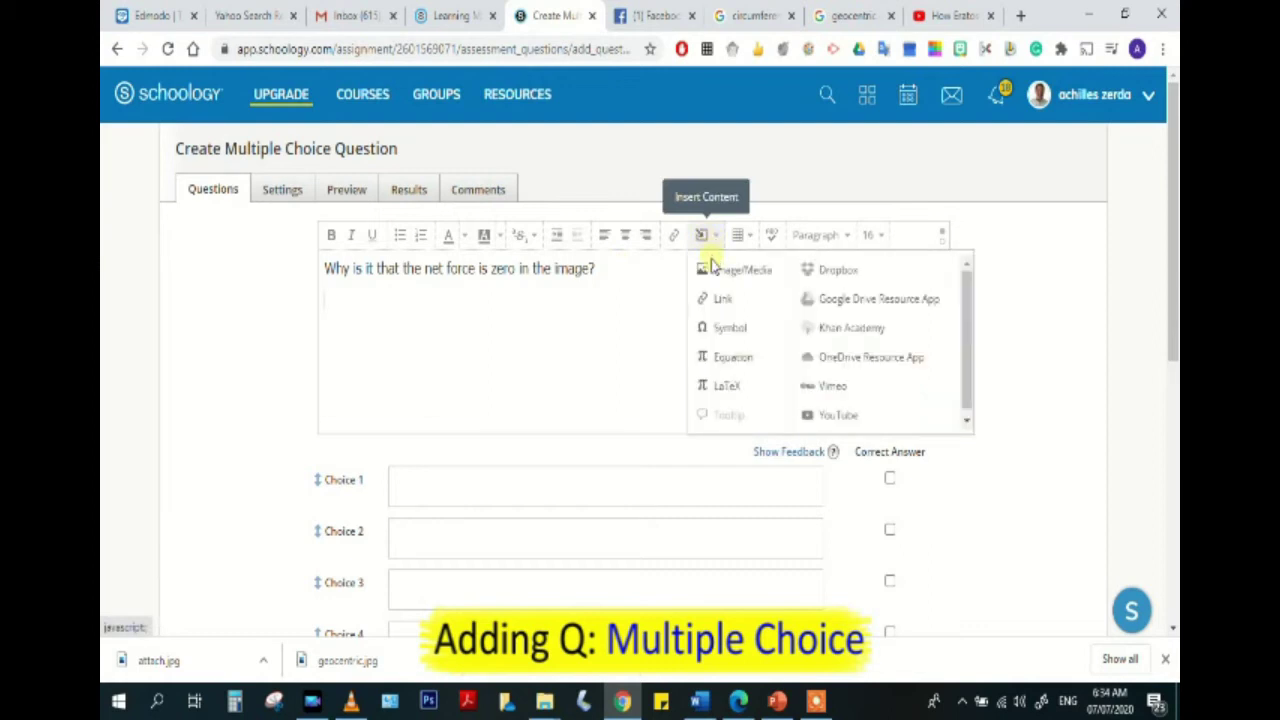
left_click(711, 270)
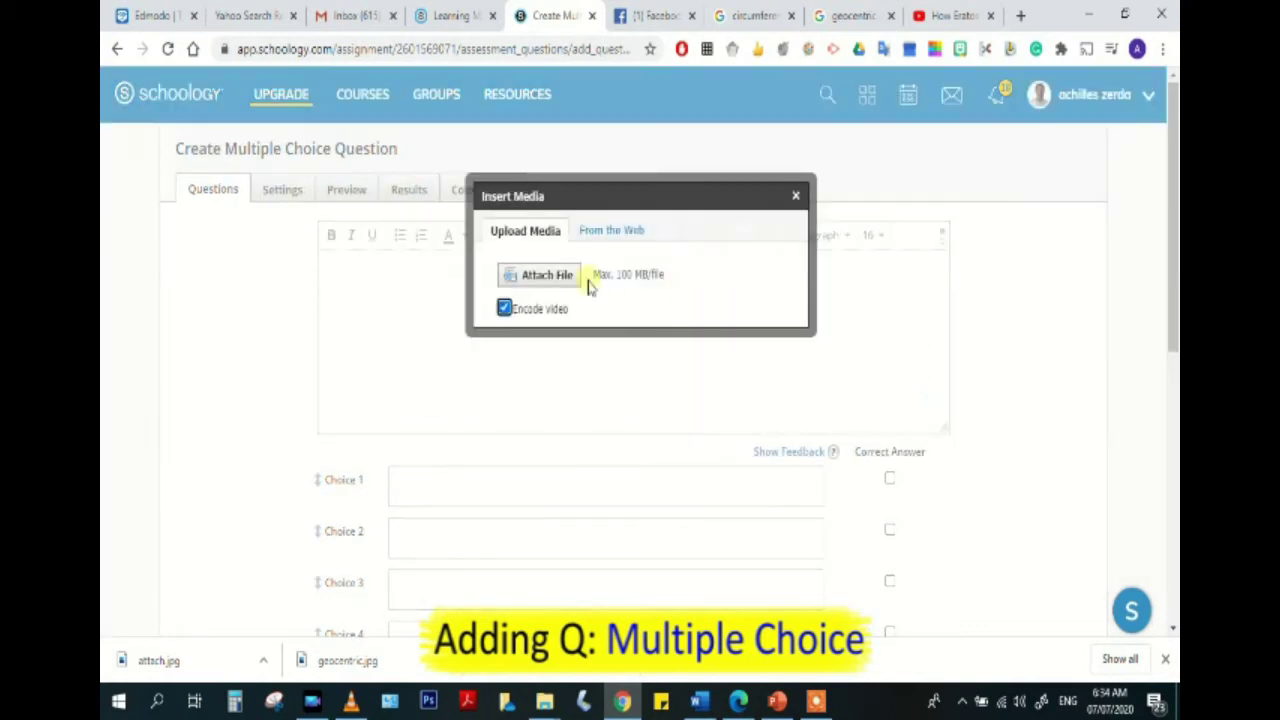
left_click(549, 283)
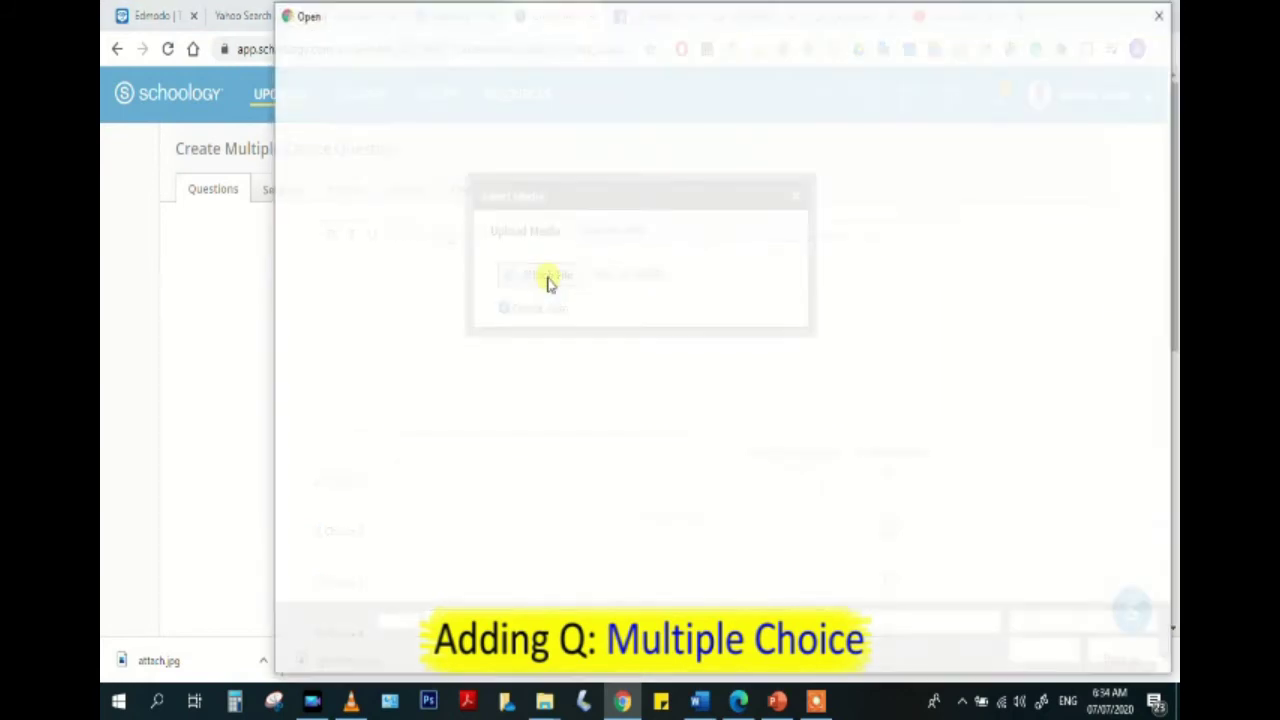
left_click(738, 555)
left_click(1045, 652)
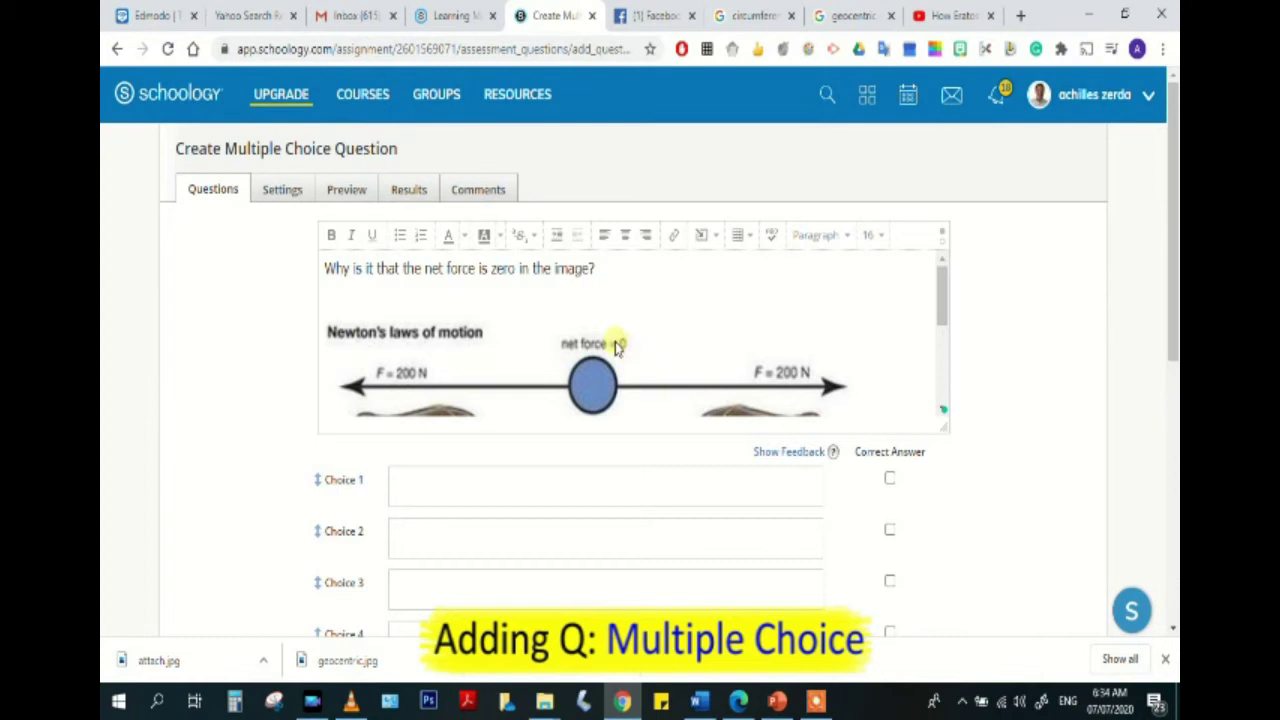
Set the dimensions of the inserted elephant image to 380 x 240.
scroll(612, 345, "down", 2)
scroll(615, 345, "up", 1)
left_click(596, 338)
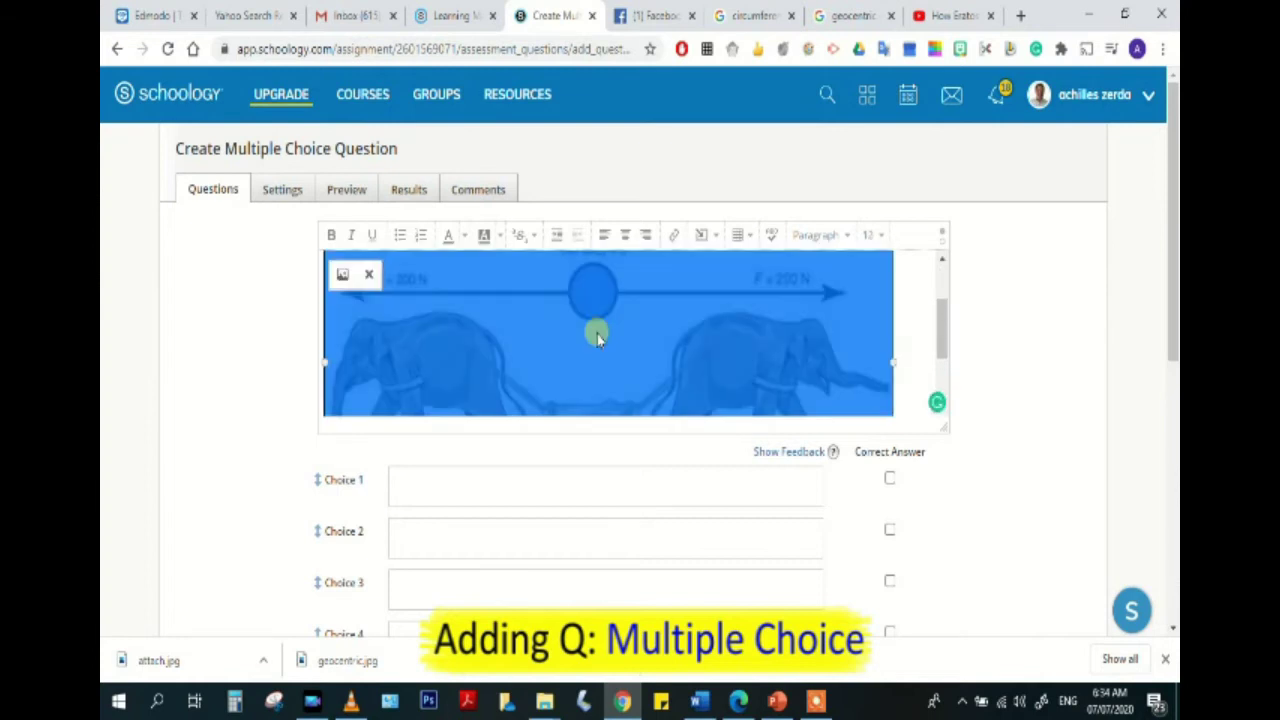
left_click(342, 274)
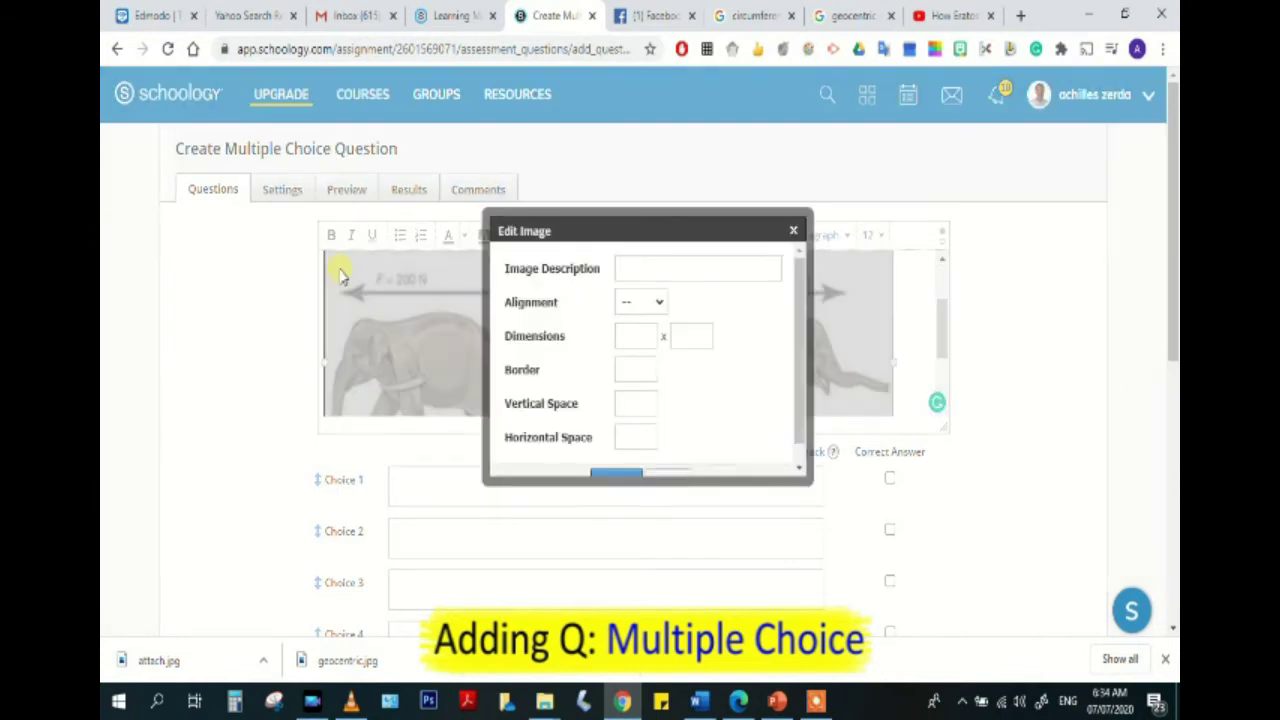
left_click(633, 338)
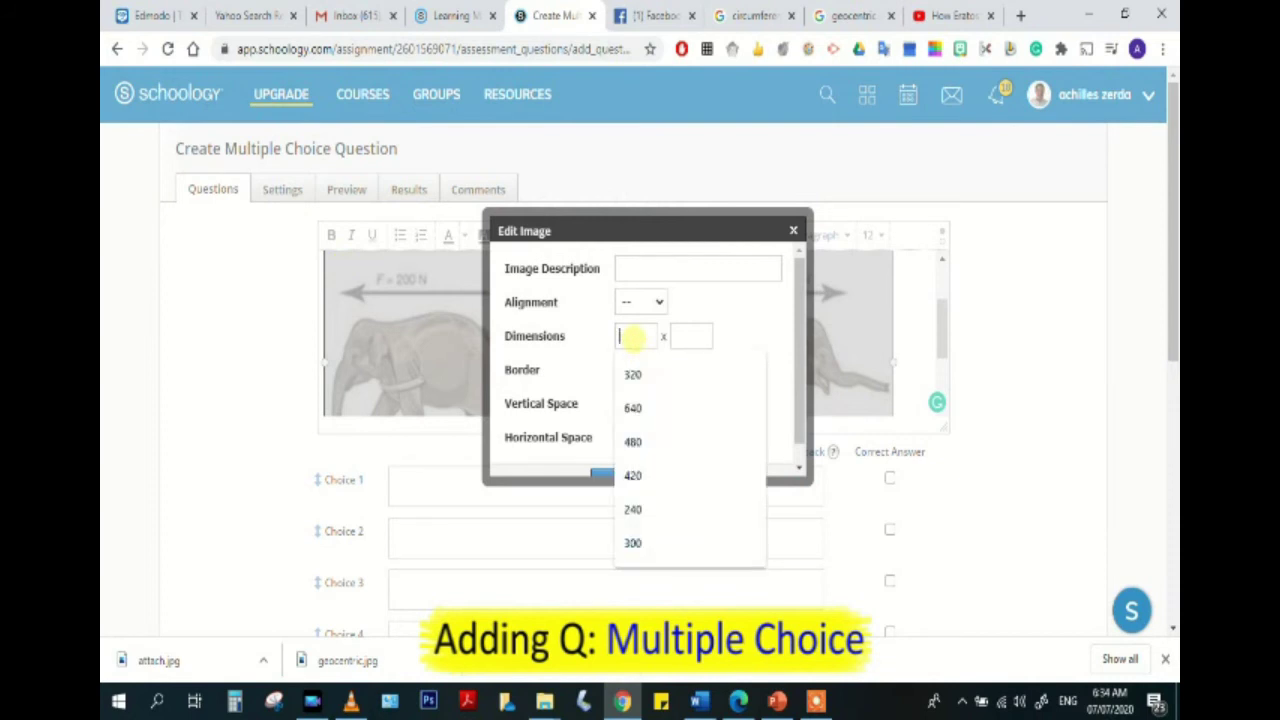
type("380")
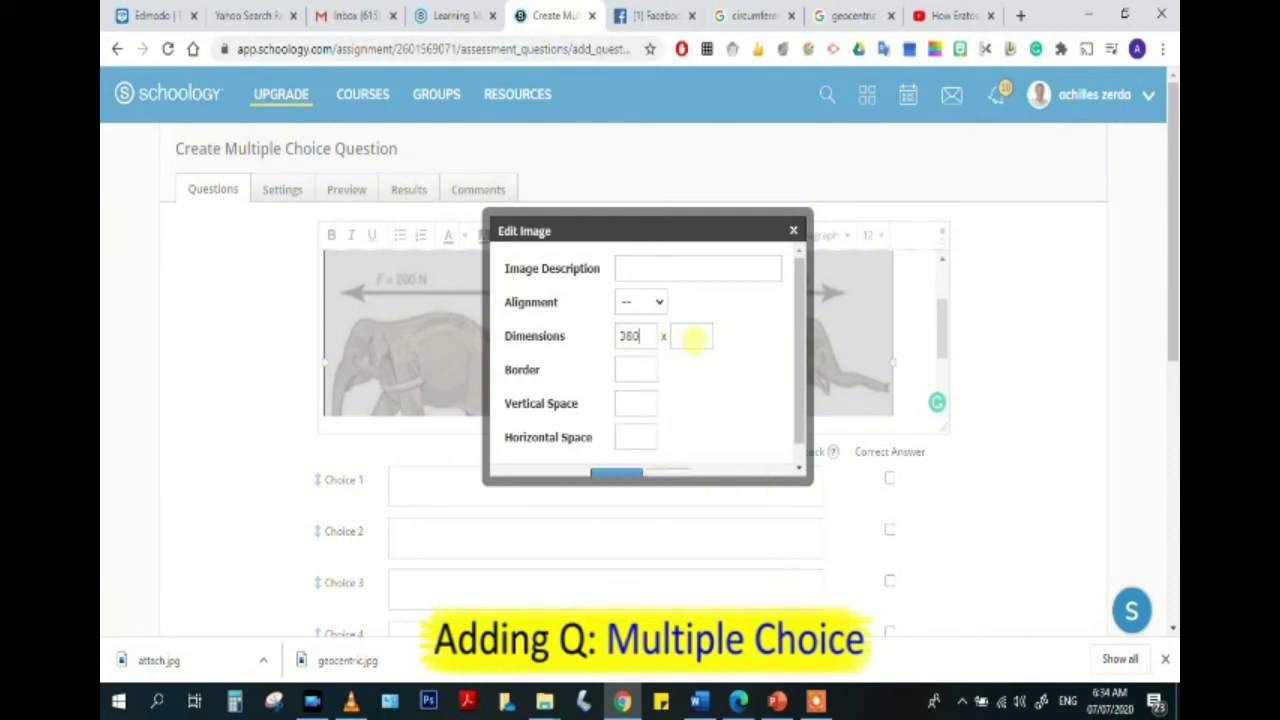
type("24")
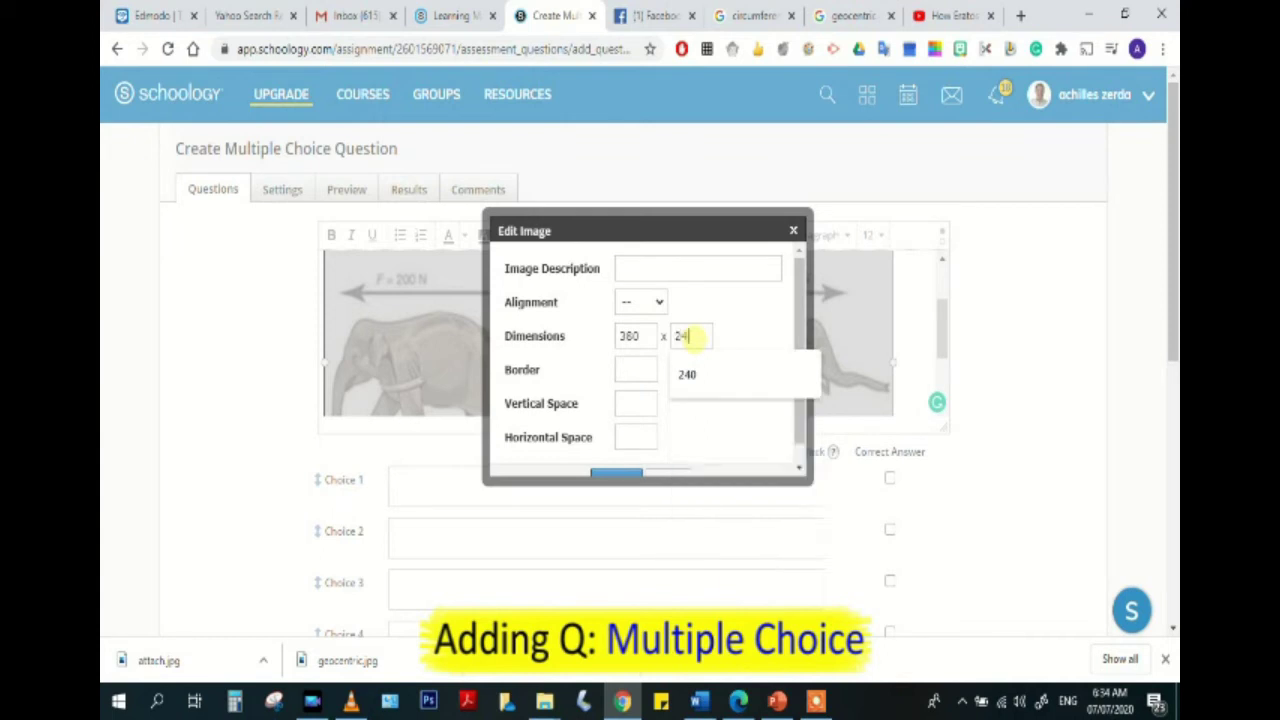
type("0")
scroll(640, 420, "down", 1)
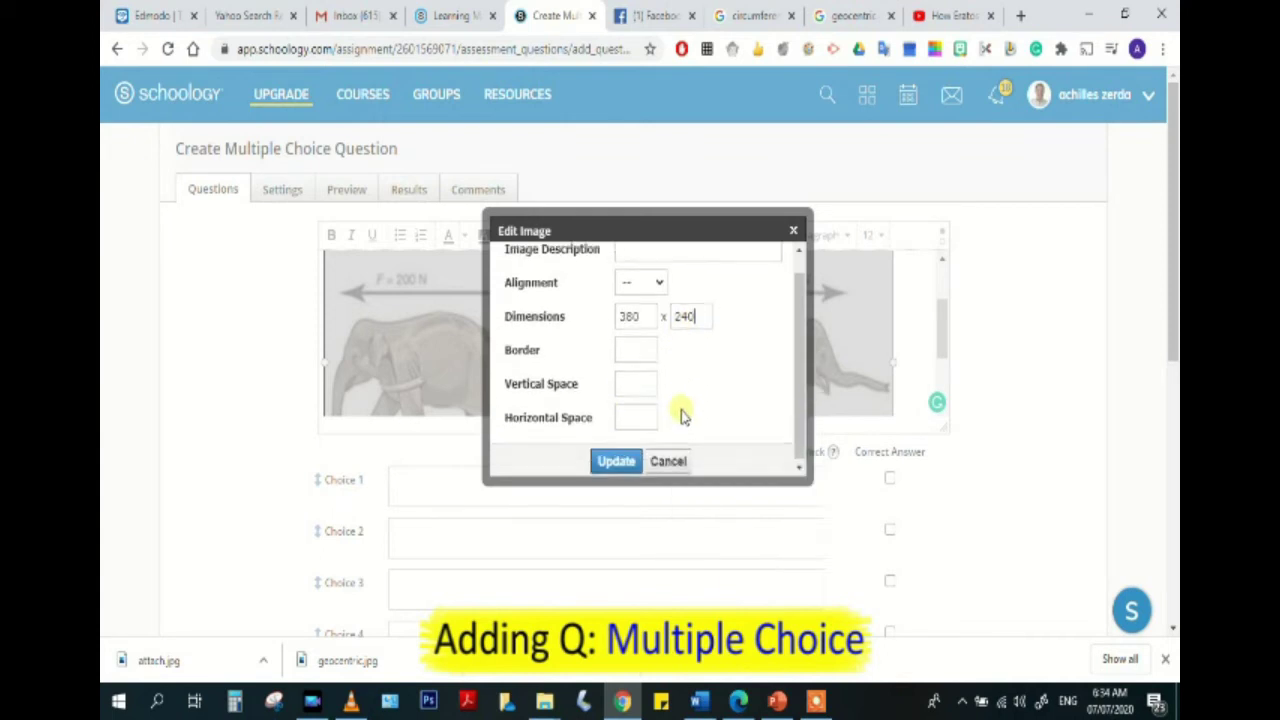
left_click(617, 460)
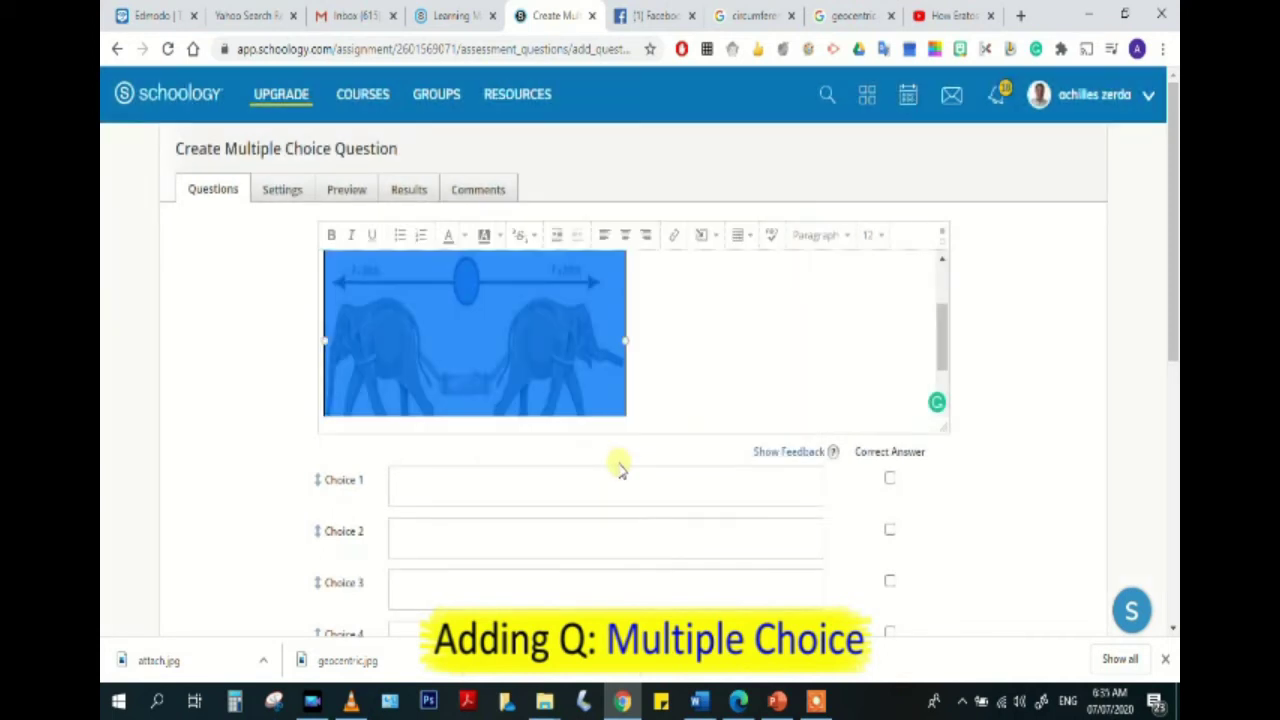
Center the elephant image horizontally in the question text.
mouse_move(943, 342)
left_mouse_down()
mouse_move(943, 314)
mouse_move(943, 342)
left_mouse_up()
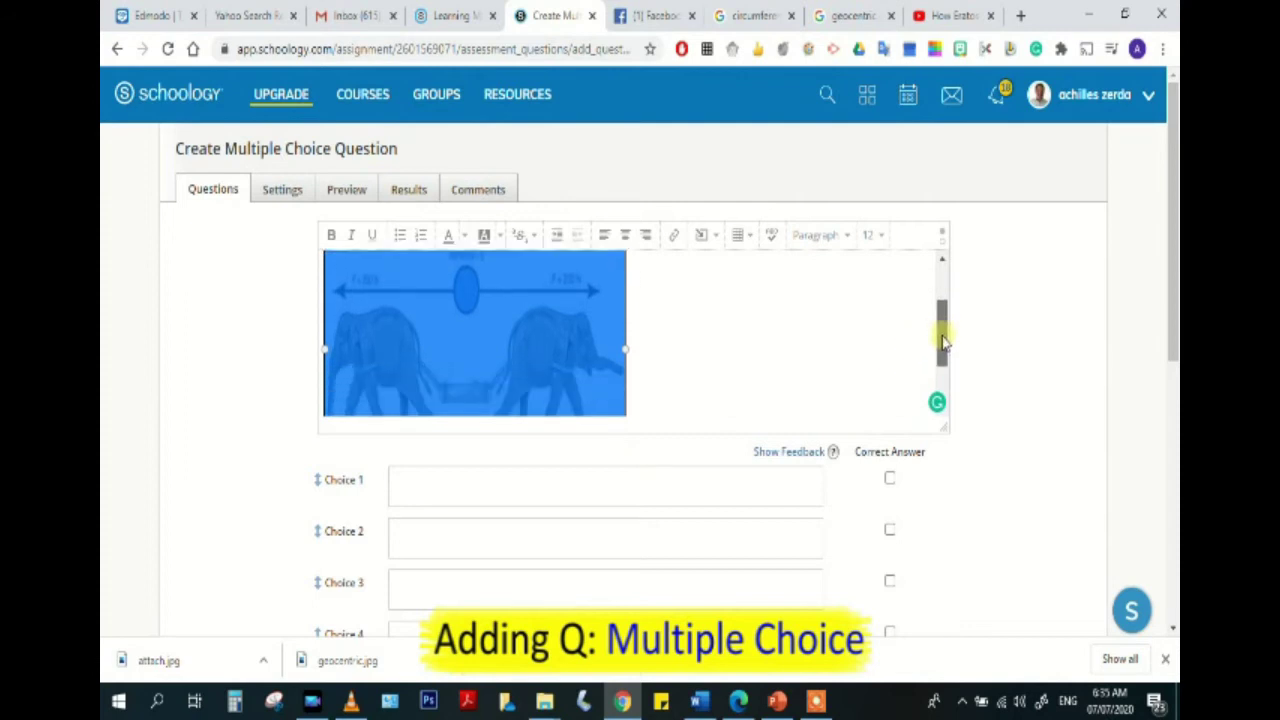
left_click(625, 234)
left_click(804, 315)
left_click_drag(945, 309, 943, 349)
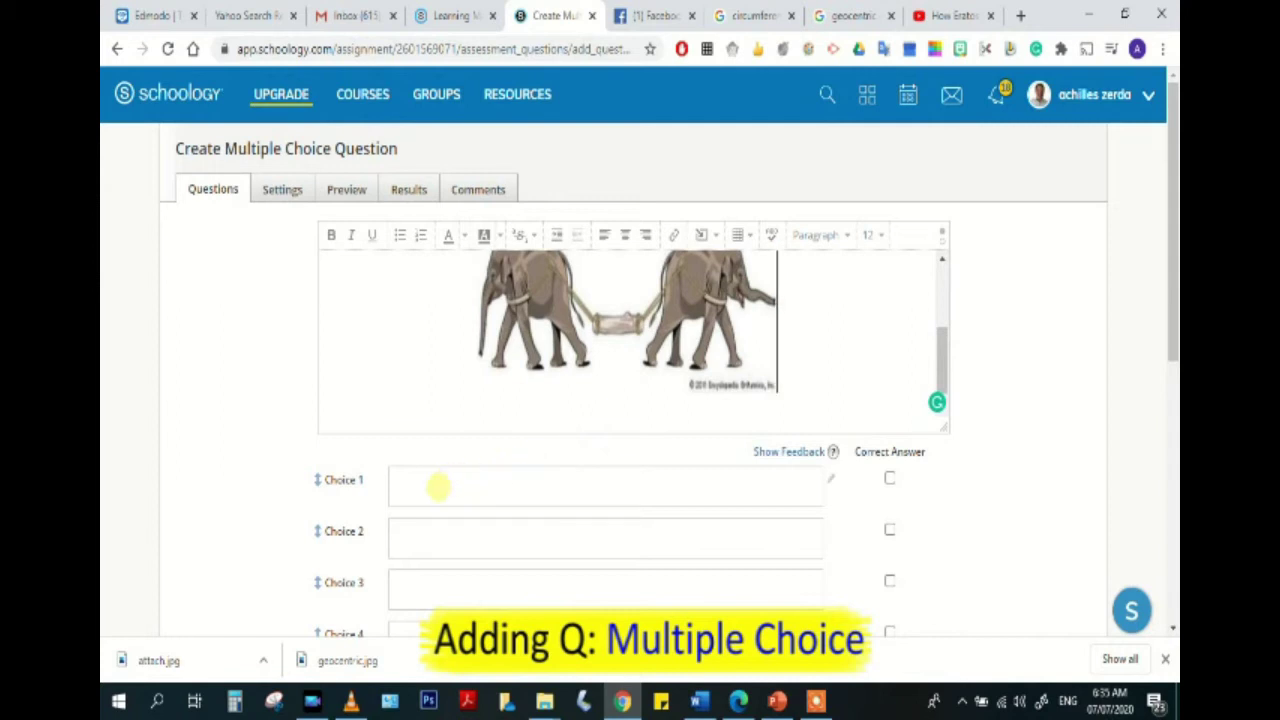
Enter "Because the elephants are of the same size" as Choice 1 and "Because they are elephants" as Choice 2.
left_click(438, 487)
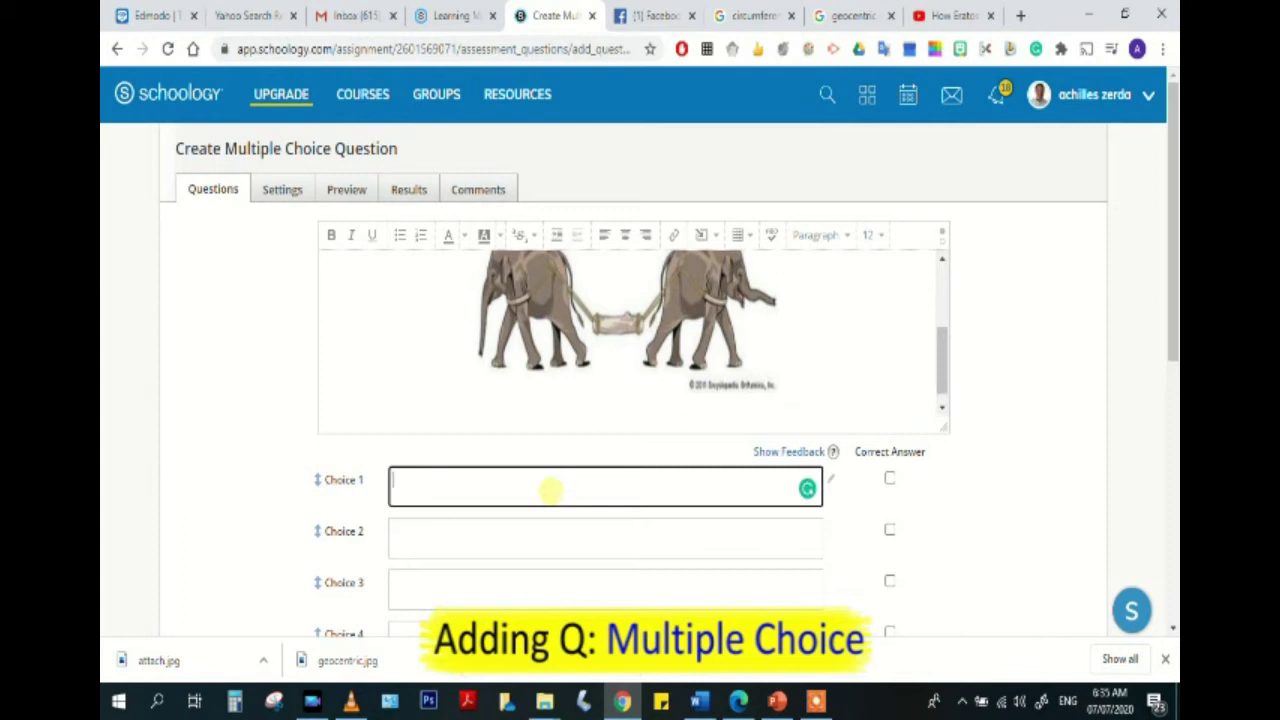
type("Because the elephants are of the")
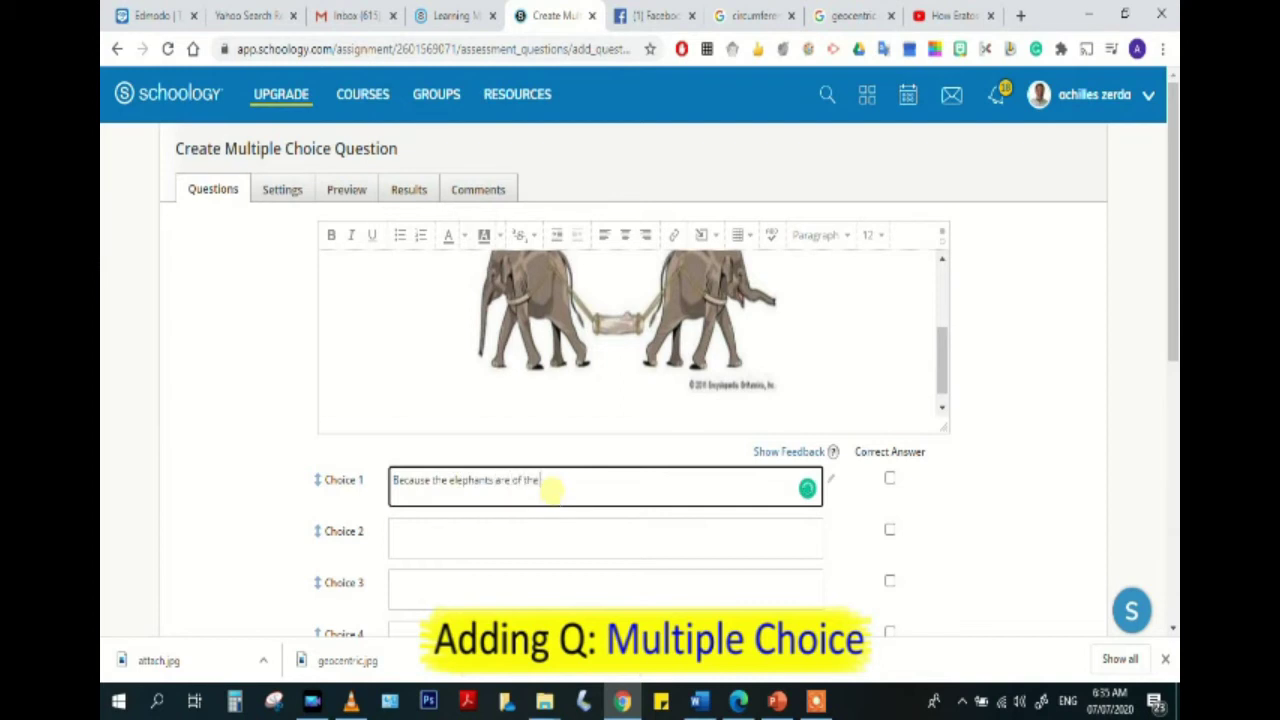
type(" same size")
key("Tab")
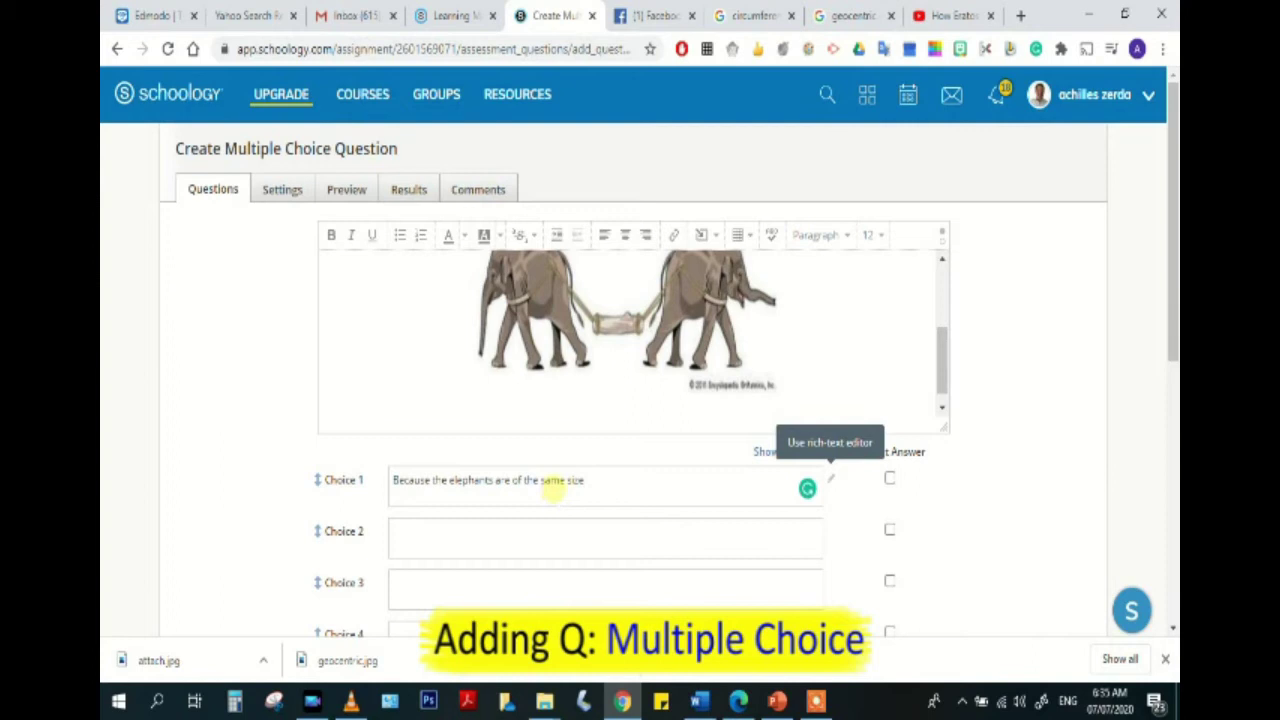
left_click(479, 543)
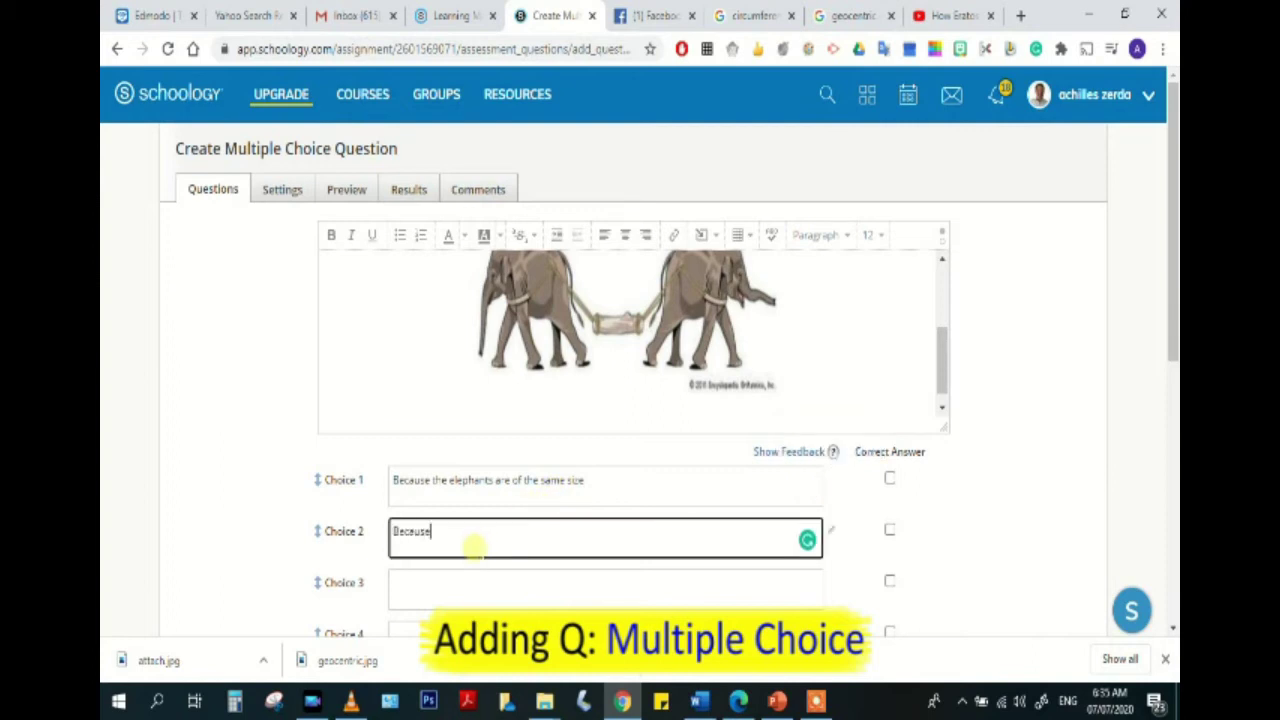
type("hey are elephants")
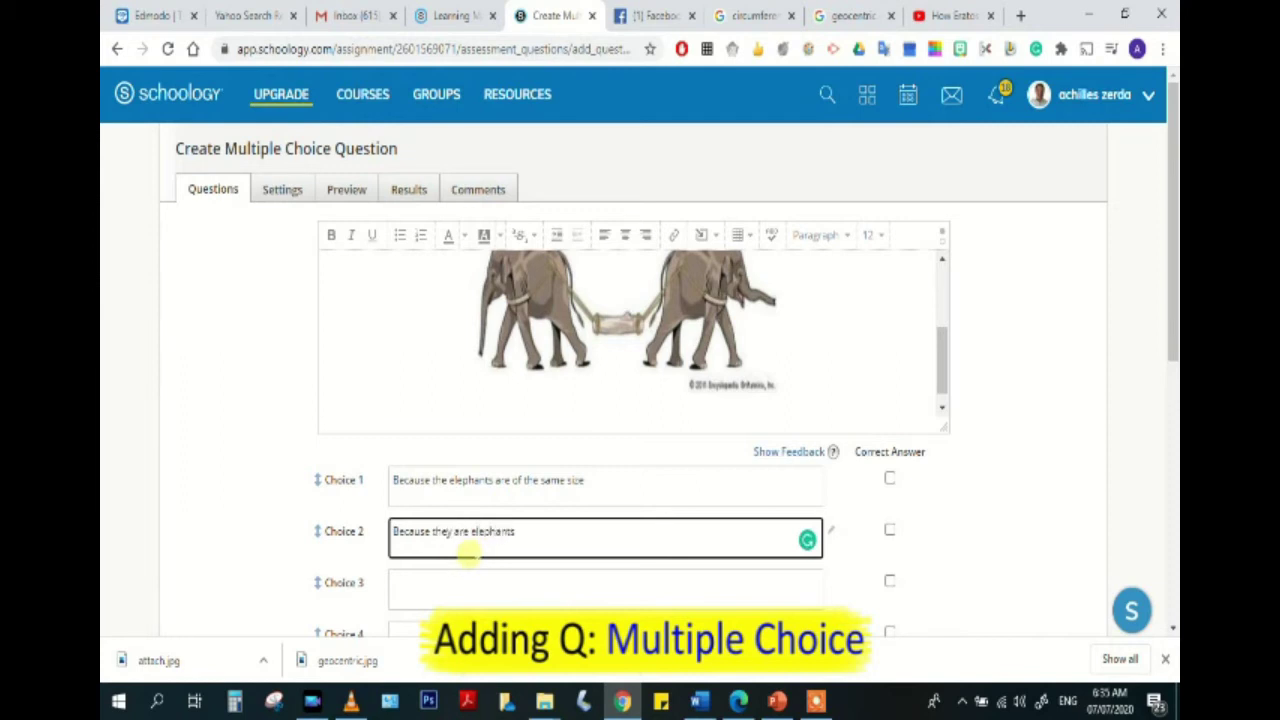
Insert the image new-arrow-gif-7.gif into Choice 3 as rich text and remove that content from the choice again.
left_click(465, 583)
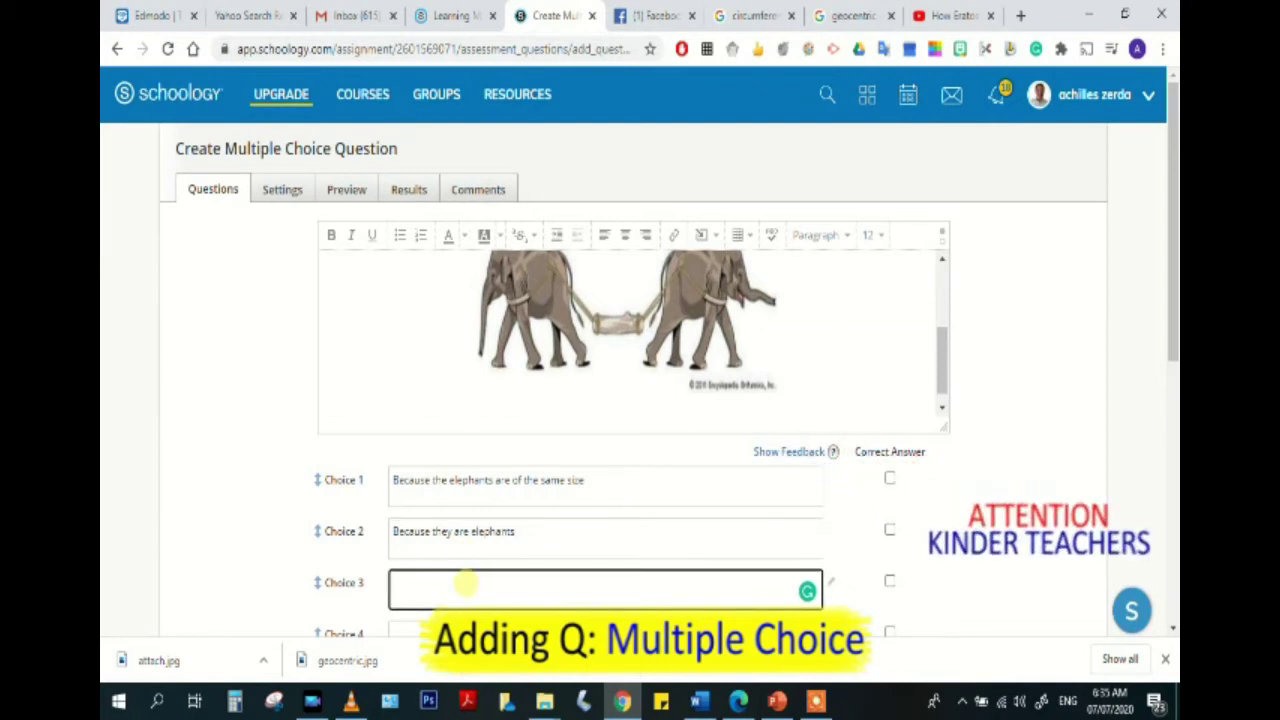
scroll(500, 571, "down", 2)
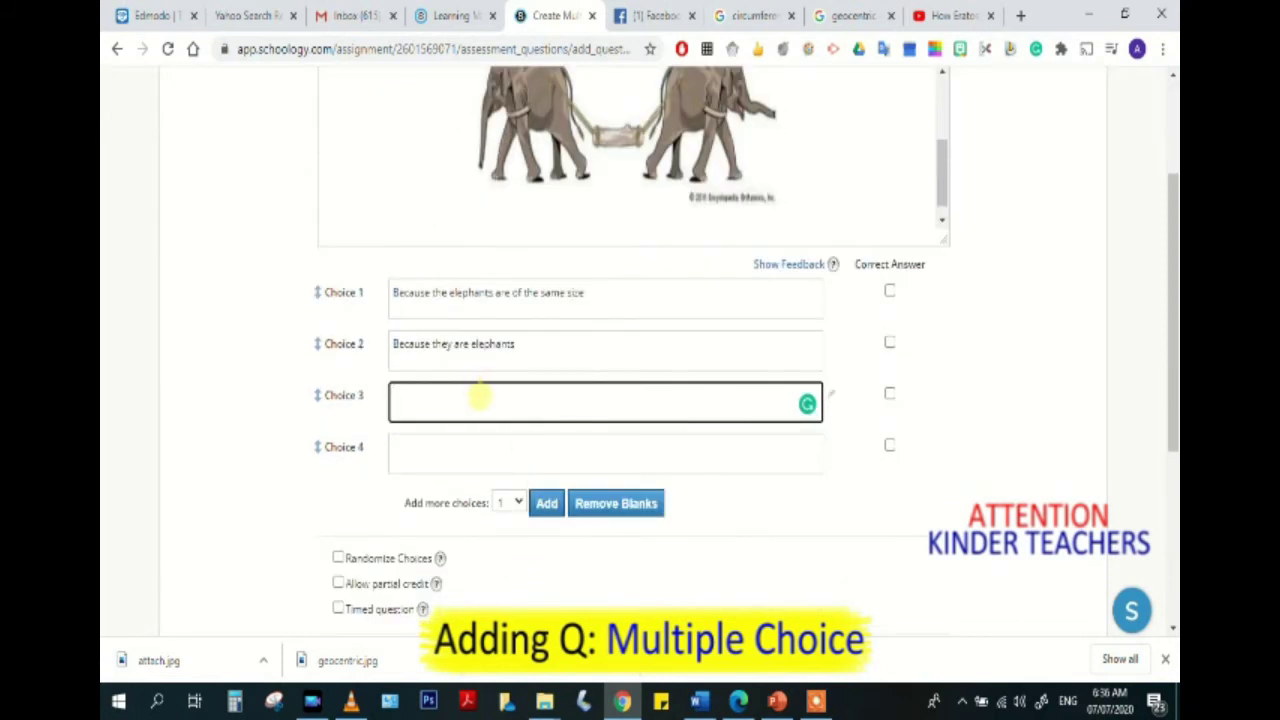
left_click(834, 397)
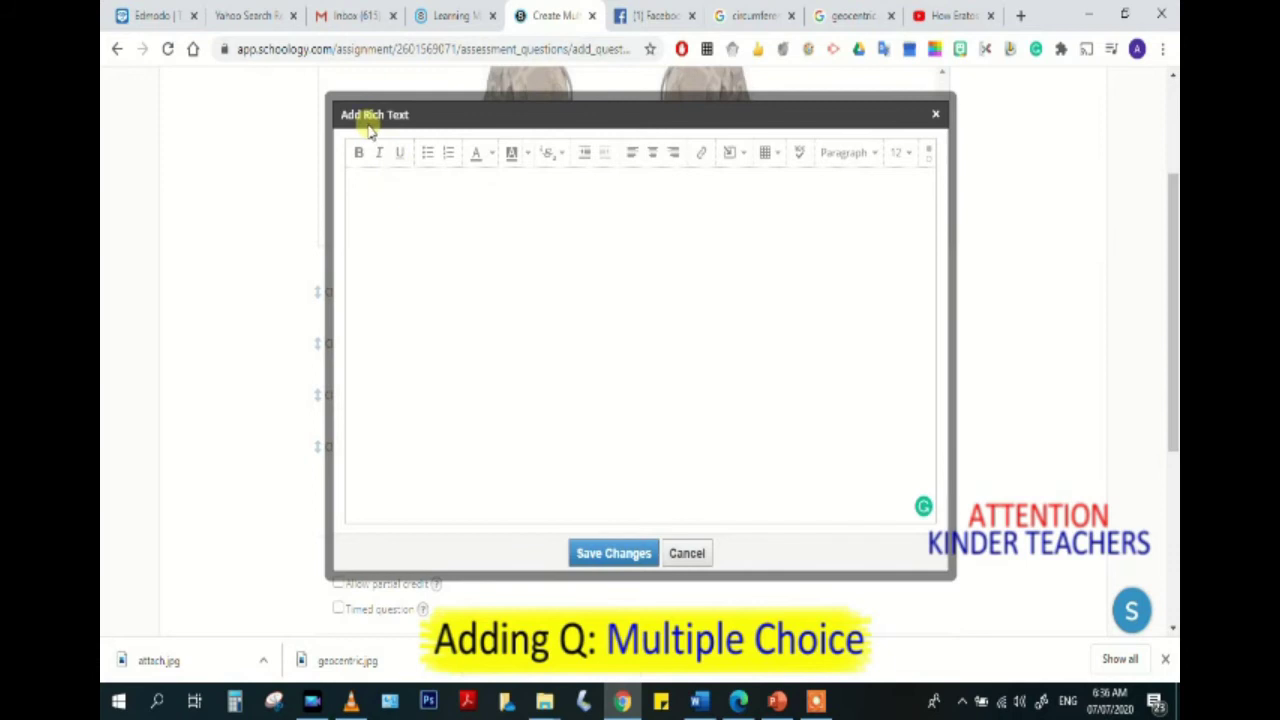
left_click(737, 160)
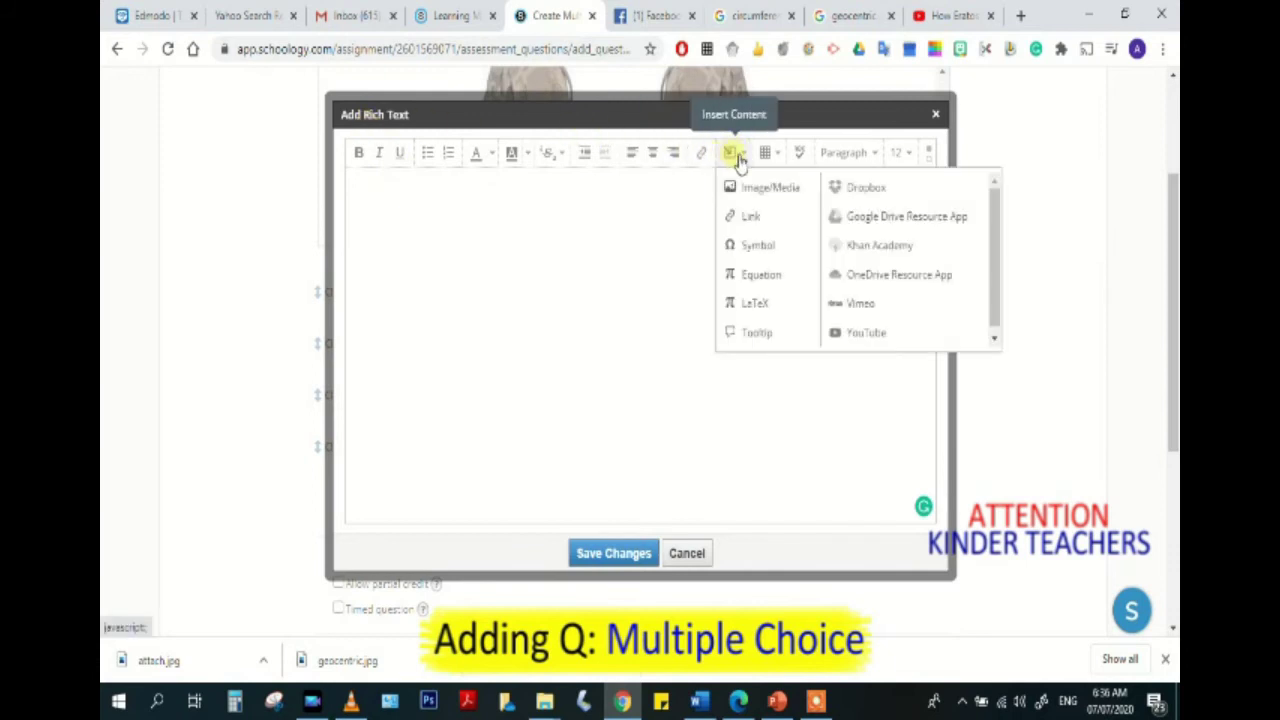
left_click(750, 186)
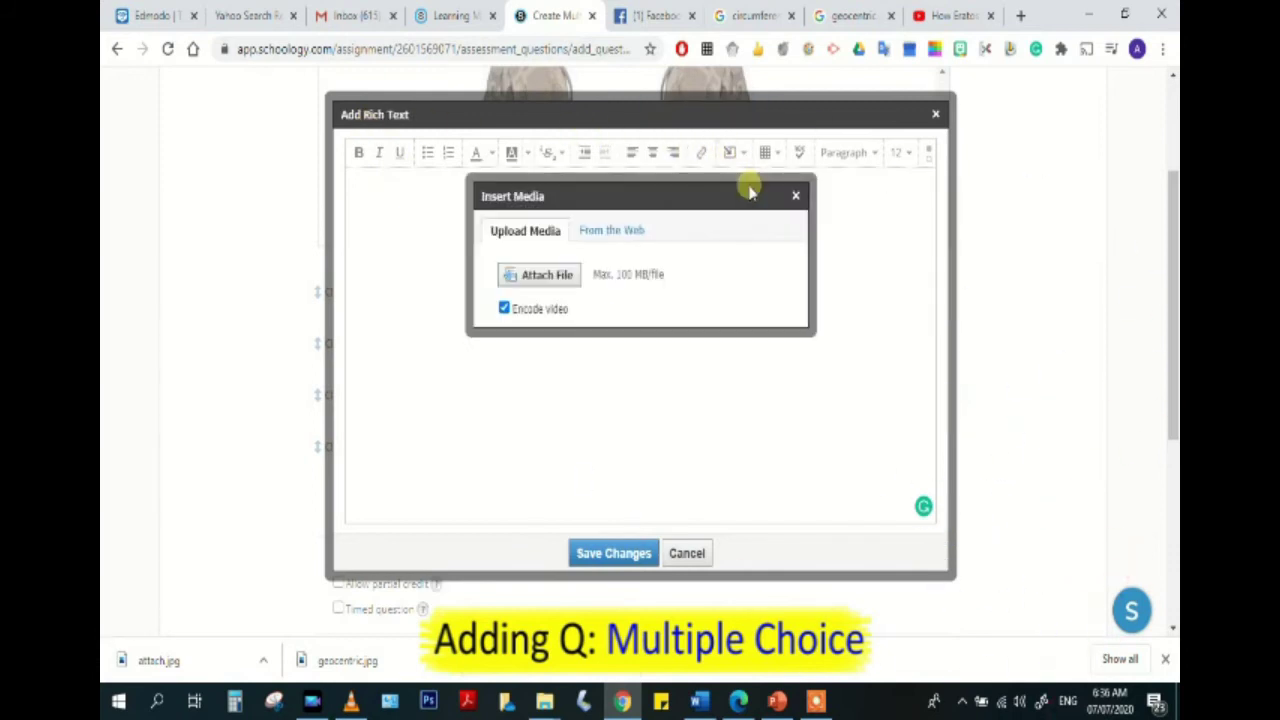
left_click(528, 275)
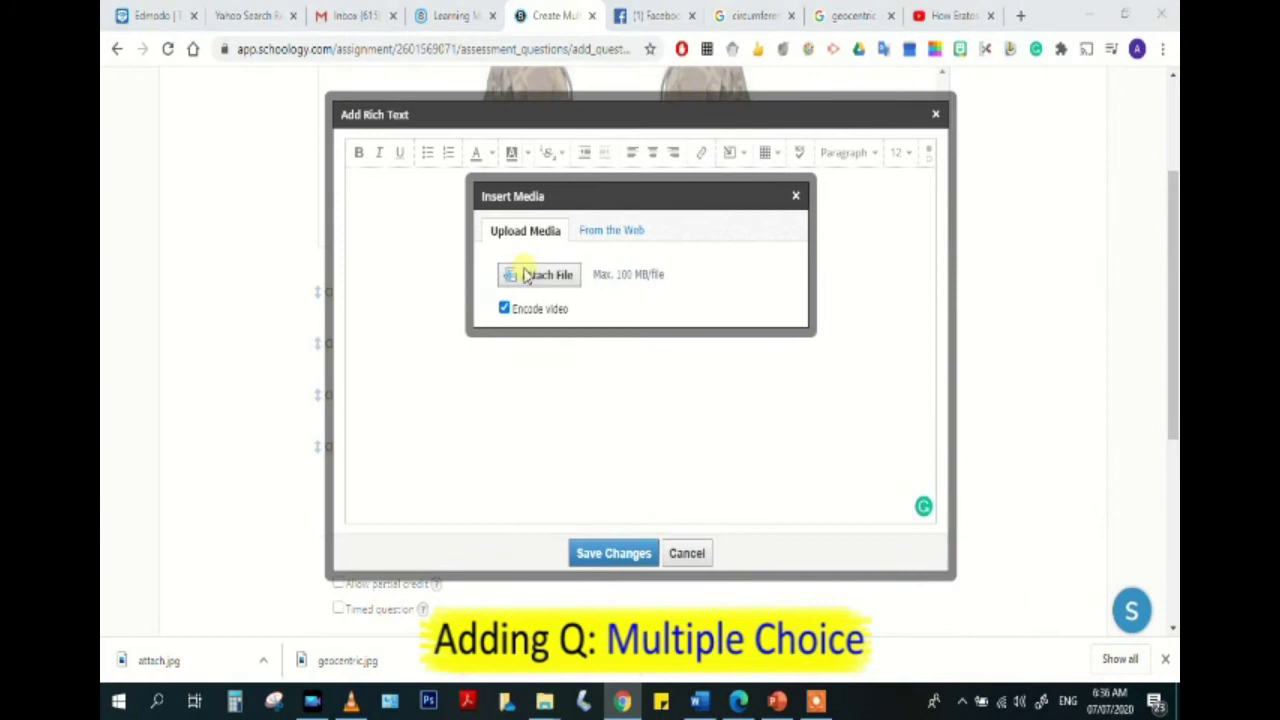
scroll(910, 368, "down", 3)
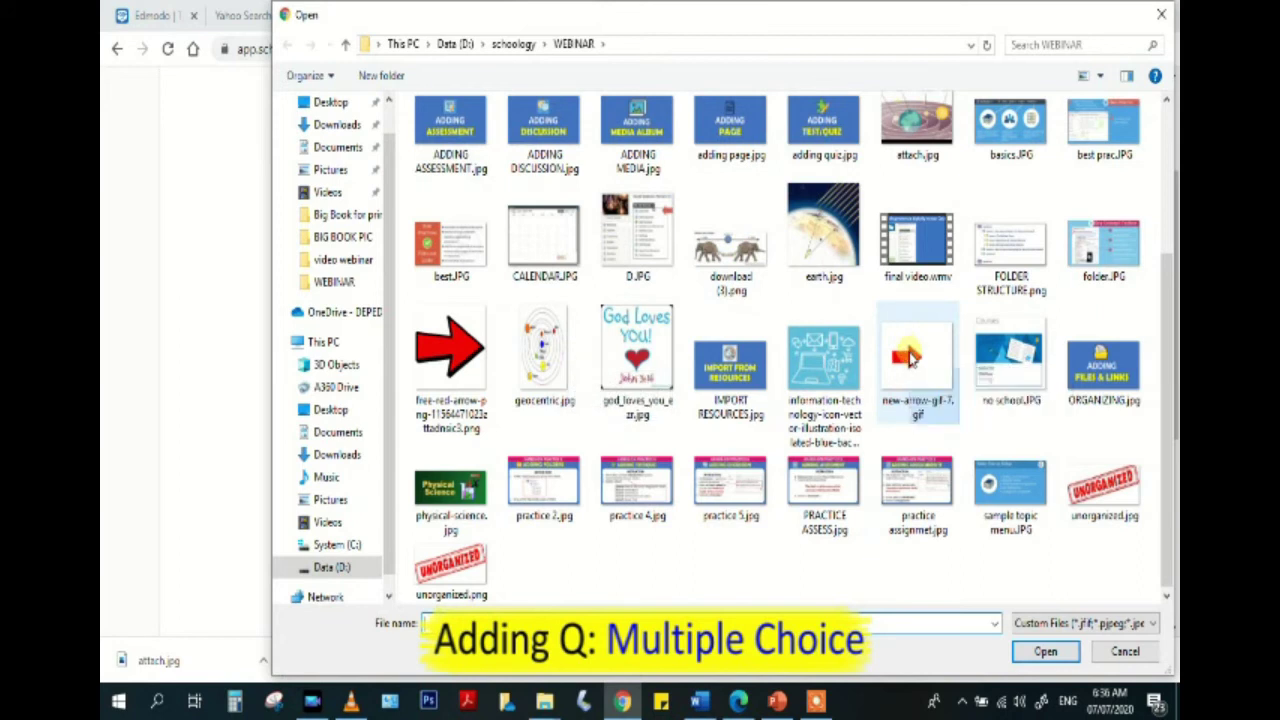
left_click(910, 360)
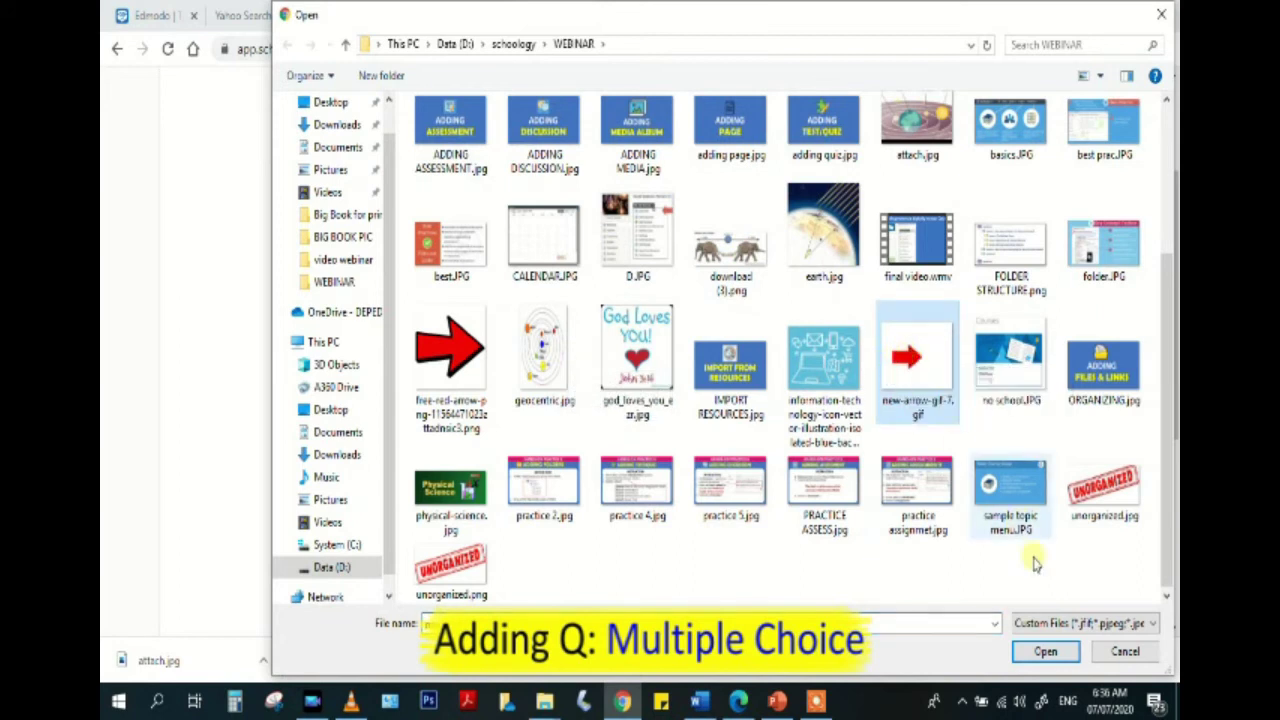
left_click(1045, 651)
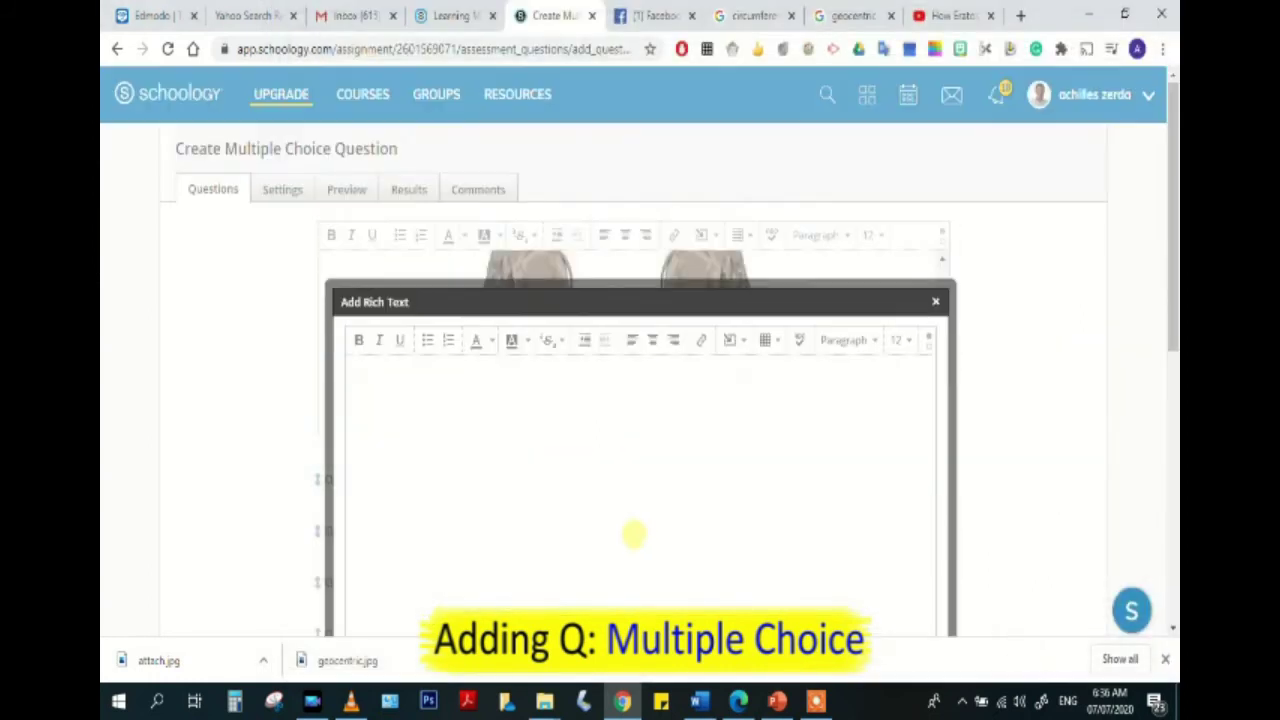
scroll(686, 469, "down", 2)
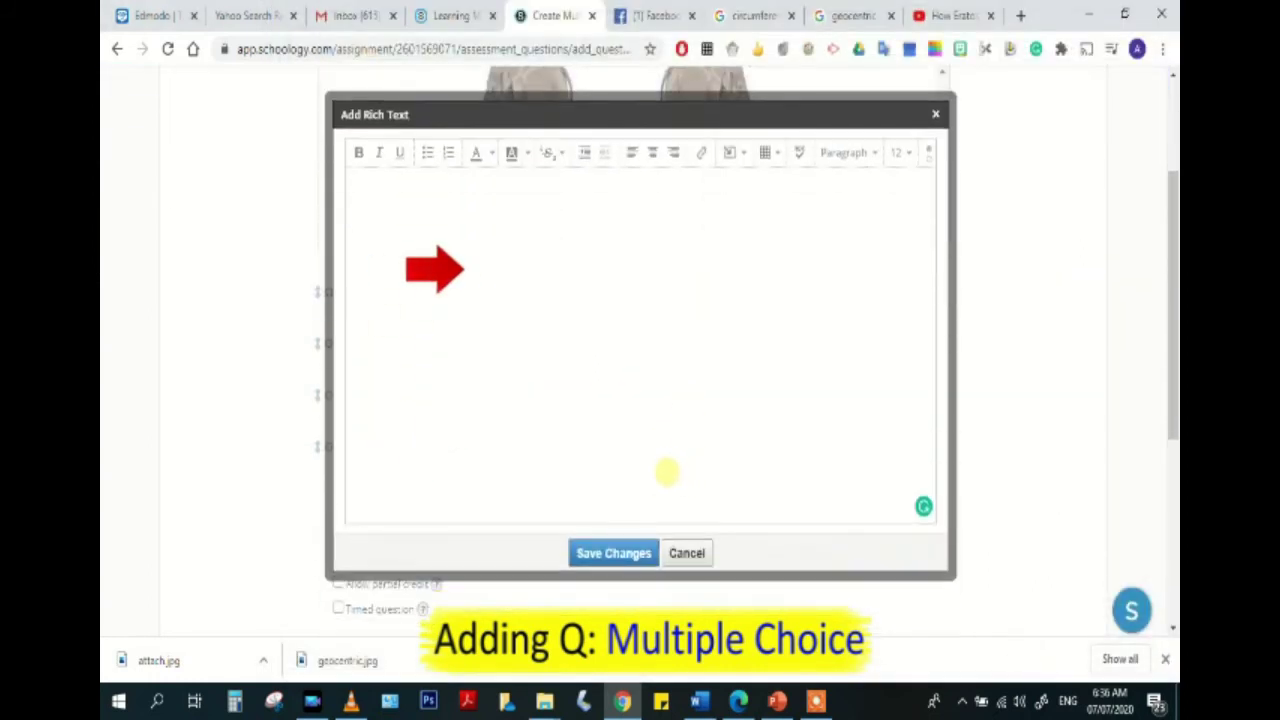
left_click(613, 553)
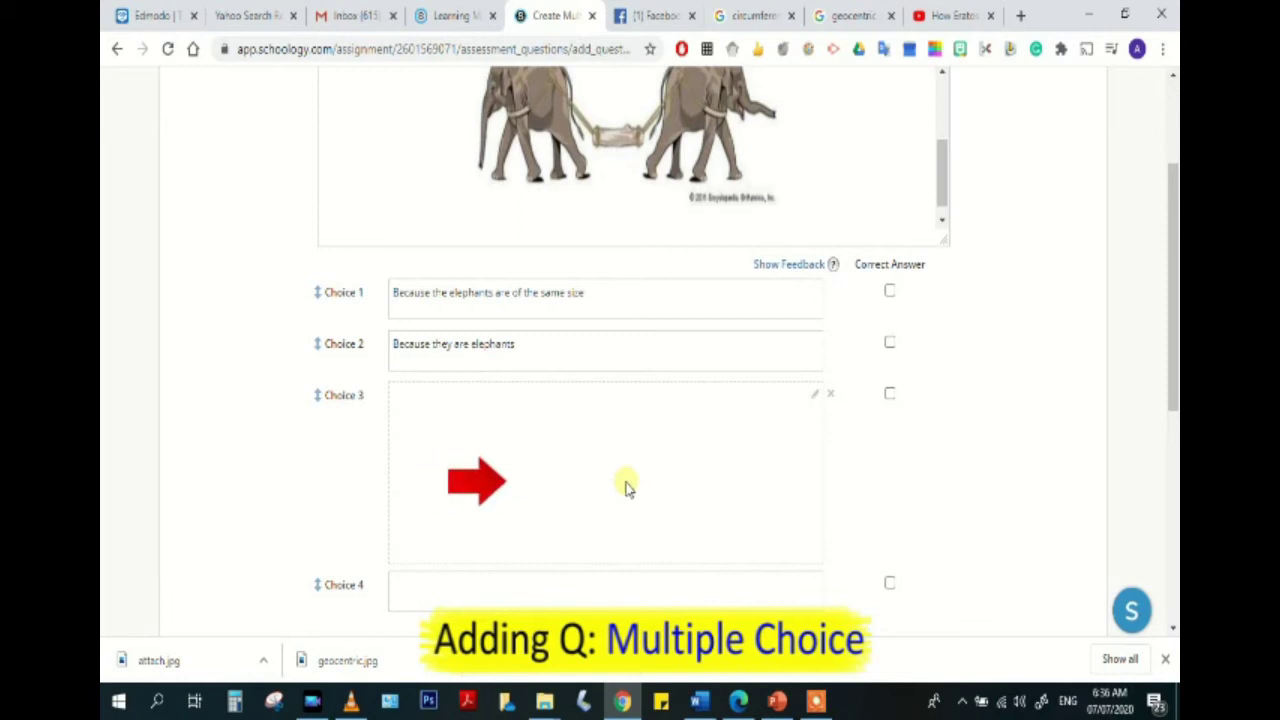
left_click(831, 396)
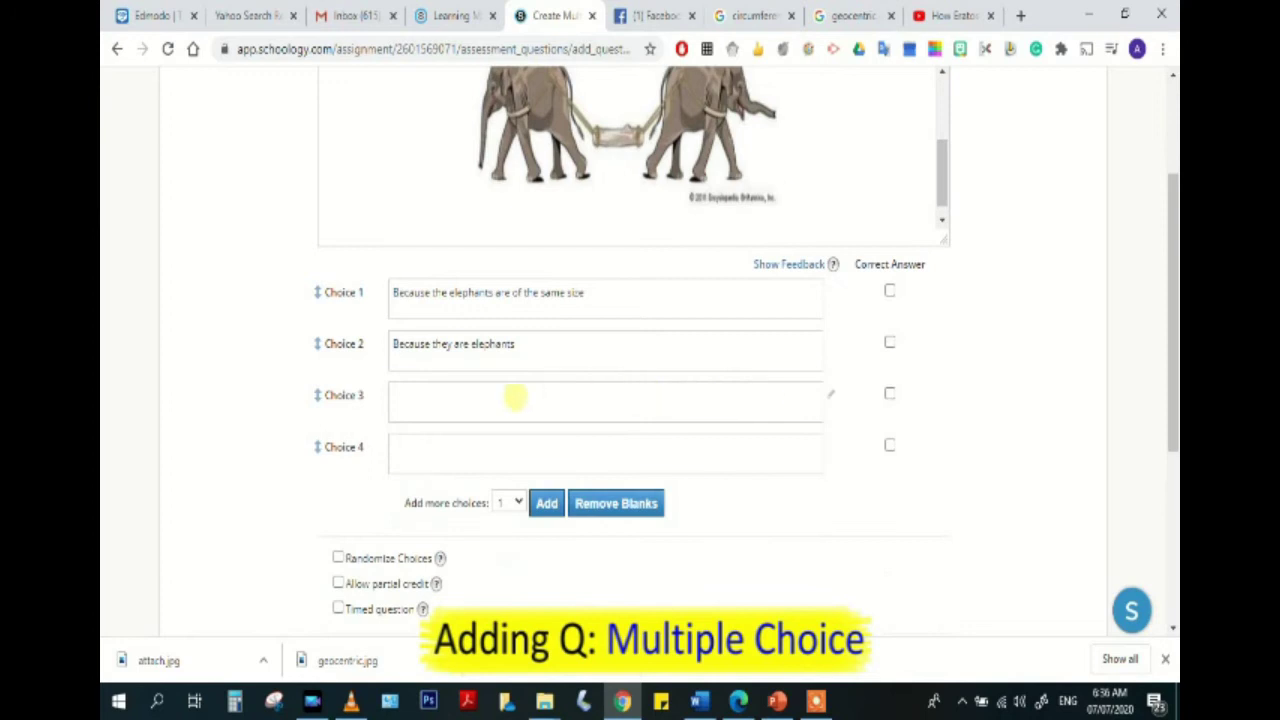
Enter "Because they are pulling away from each other" as the text of Choice 3.
left_click(507, 399)
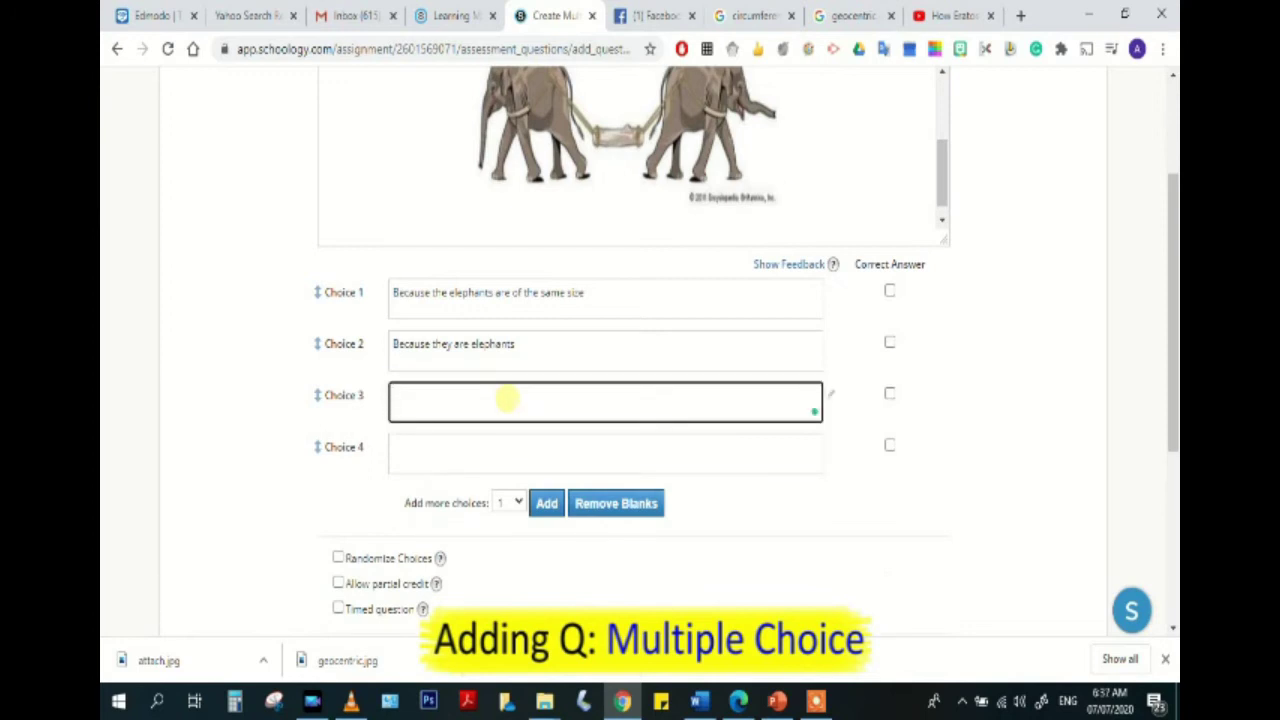
type("Because they are")
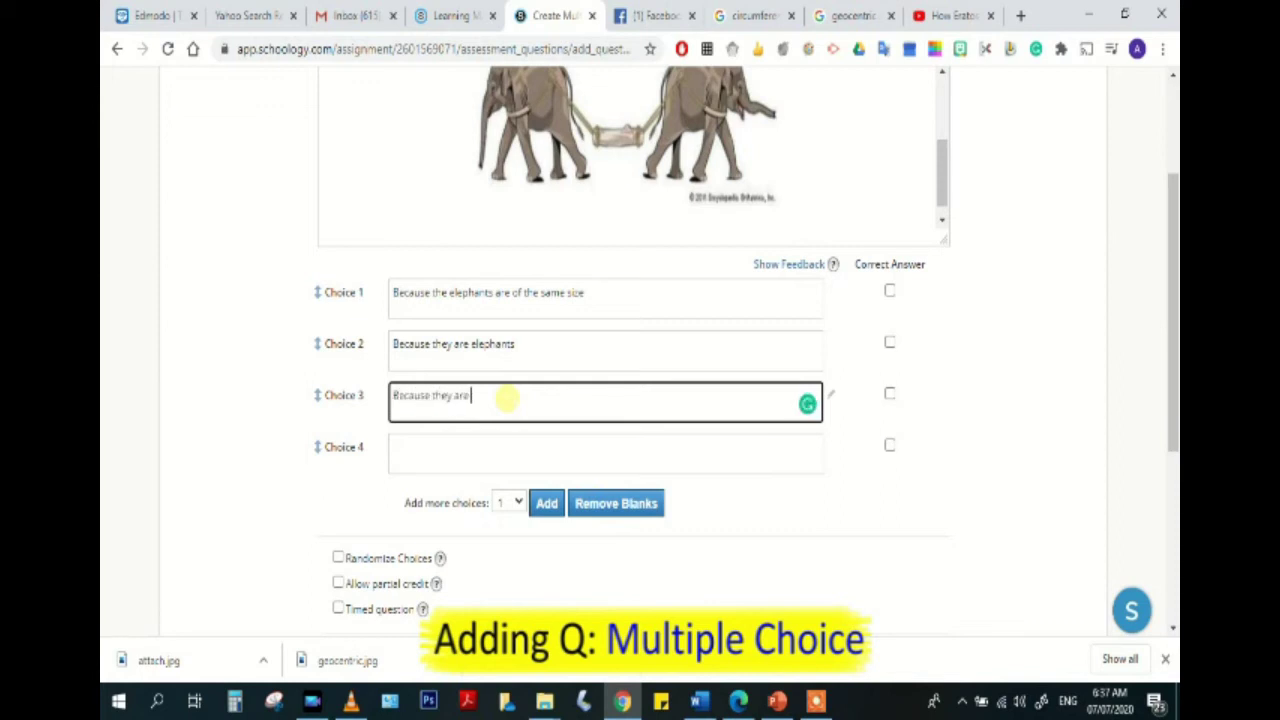
type(" pulling away from each other")
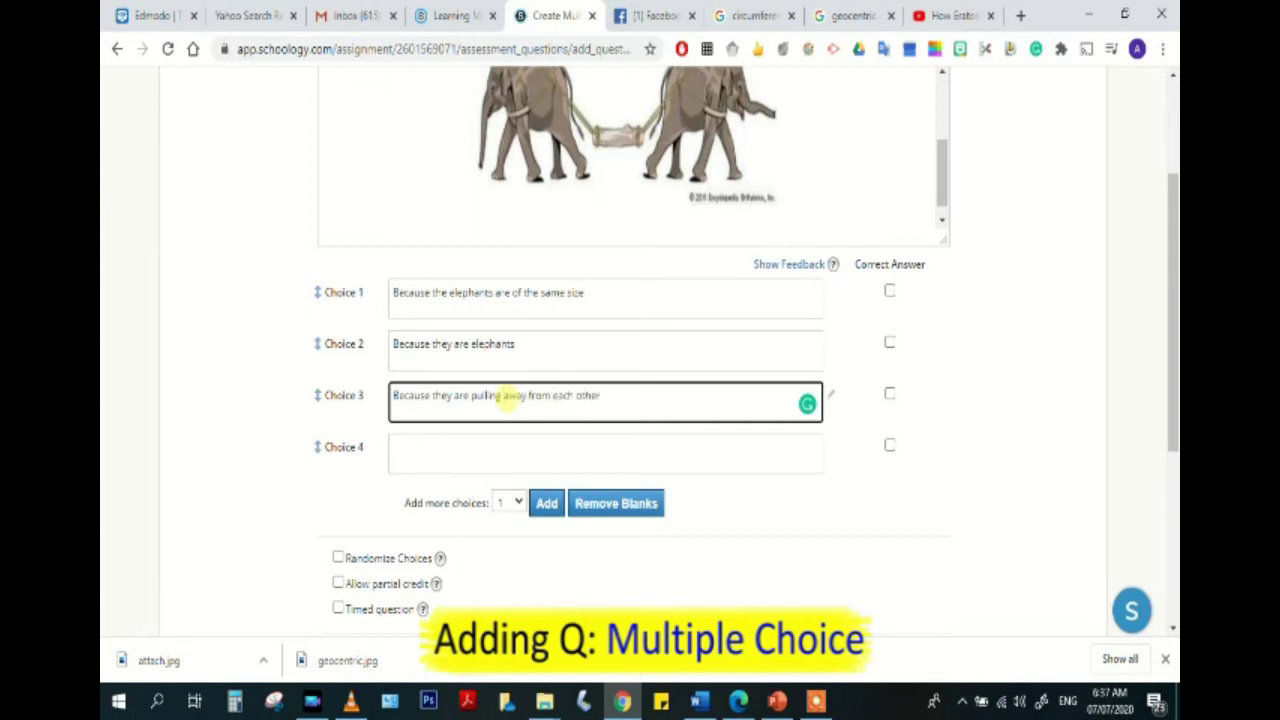
Enter "Because thy are pulling the same amount of force in opposite direction" as Choice 4 and mark it as the correct answer.
left_click(462, 455)
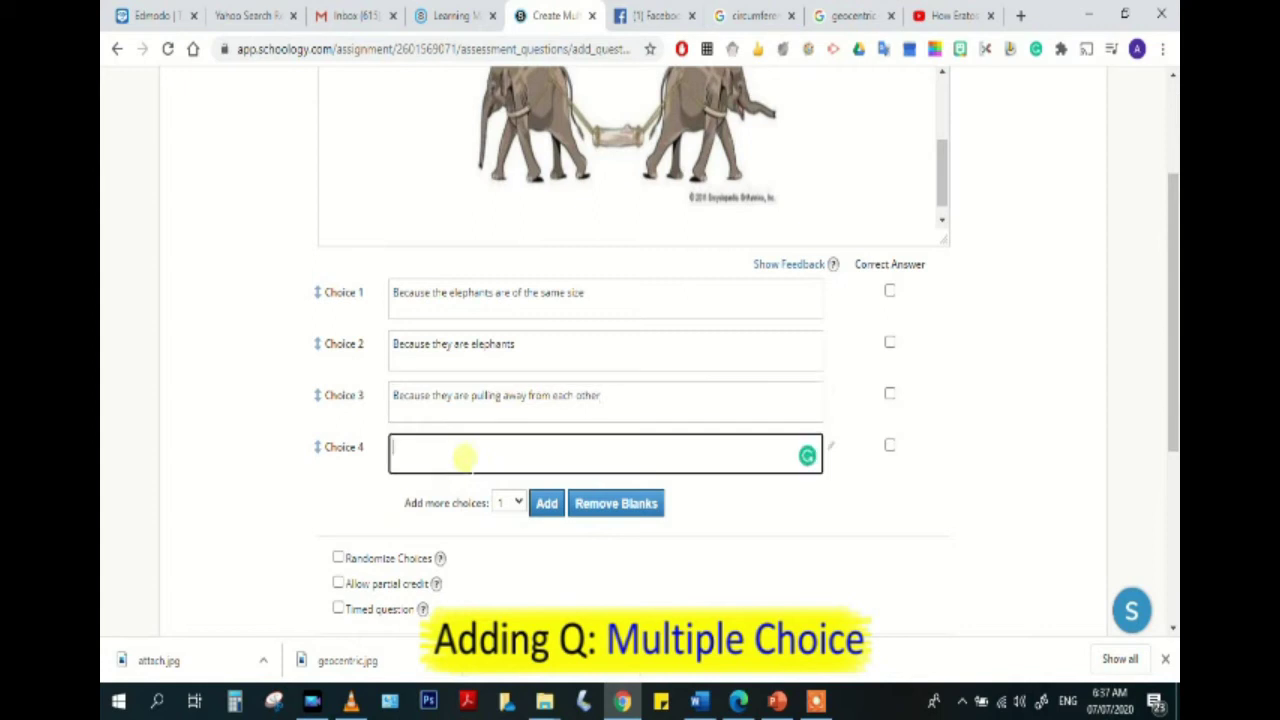
type("Because the")
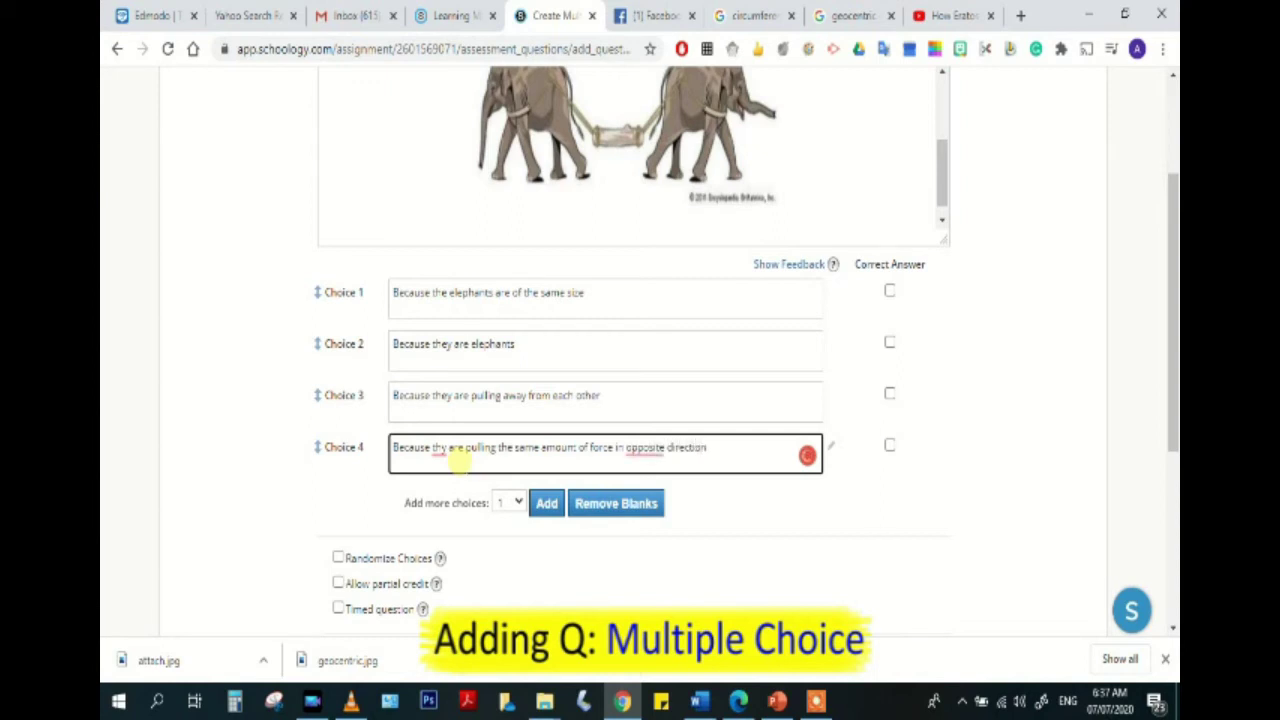
left_click(733, 505)
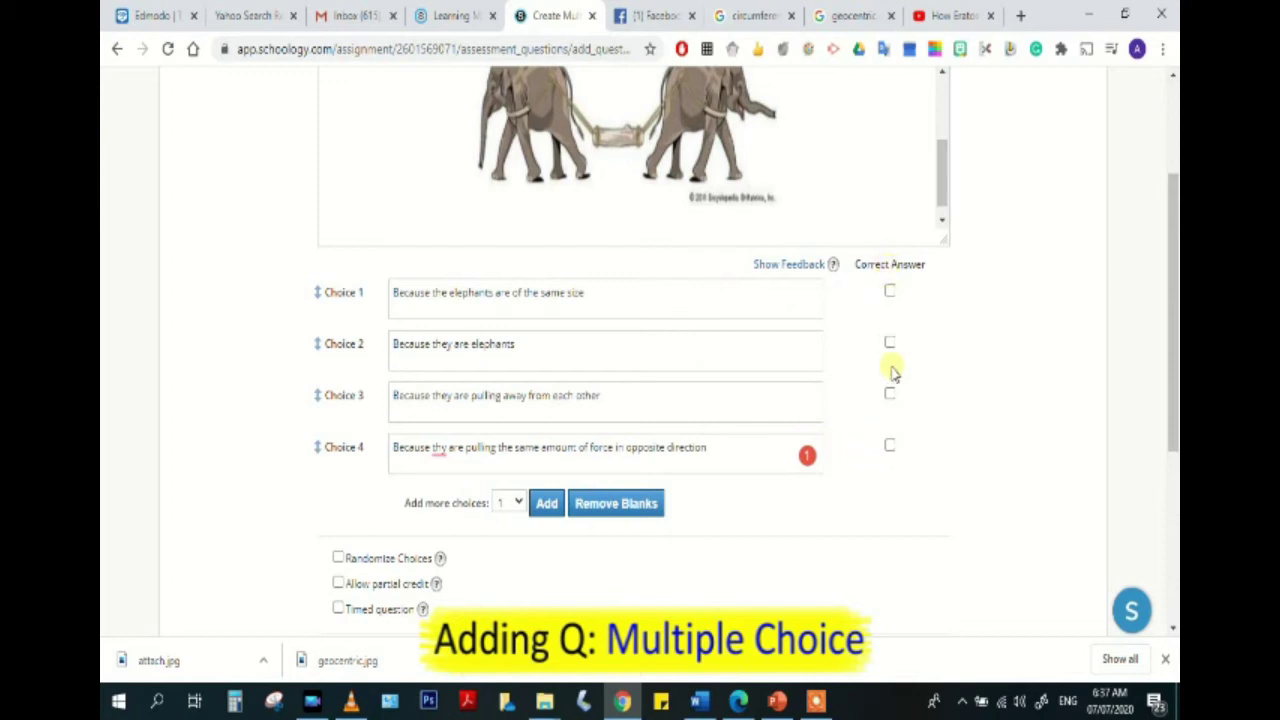
left_click(890, 446)
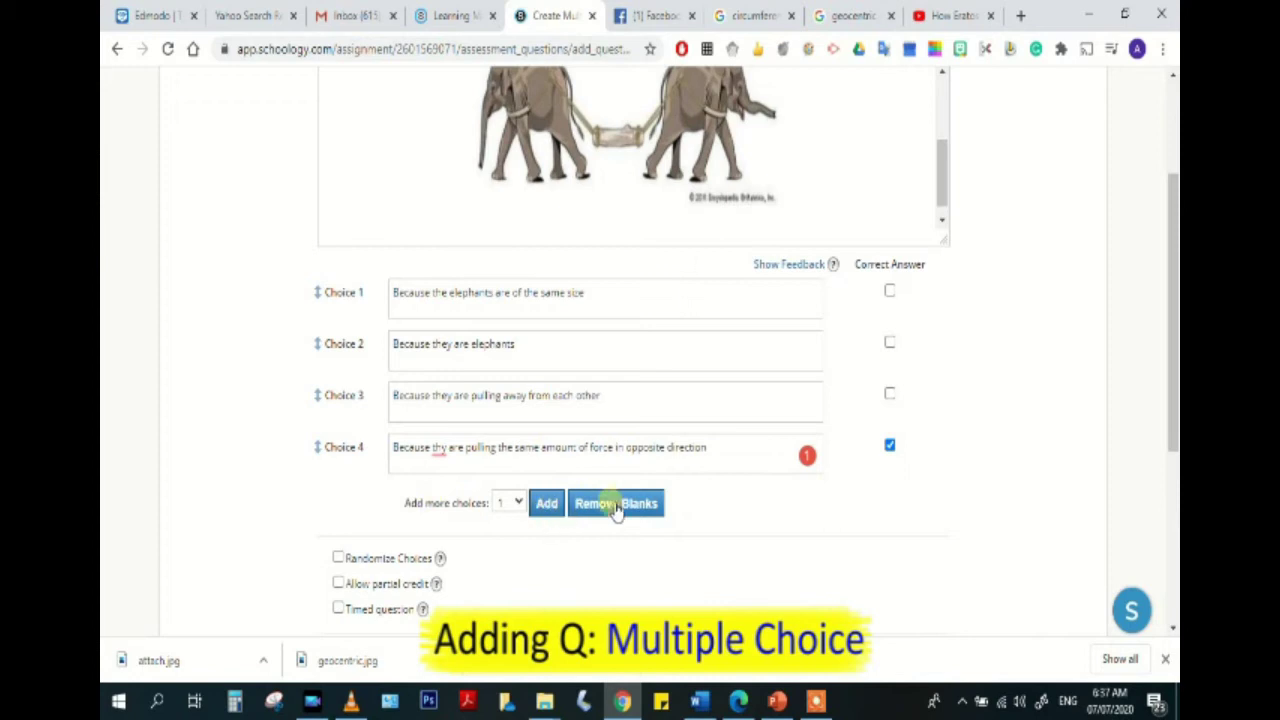
Create the Multiple Choice question about the zero net force in the QUARTER 1 quiz.
scroll(615, 520, "down", 1)
scroll(606, 520, "down", 2)
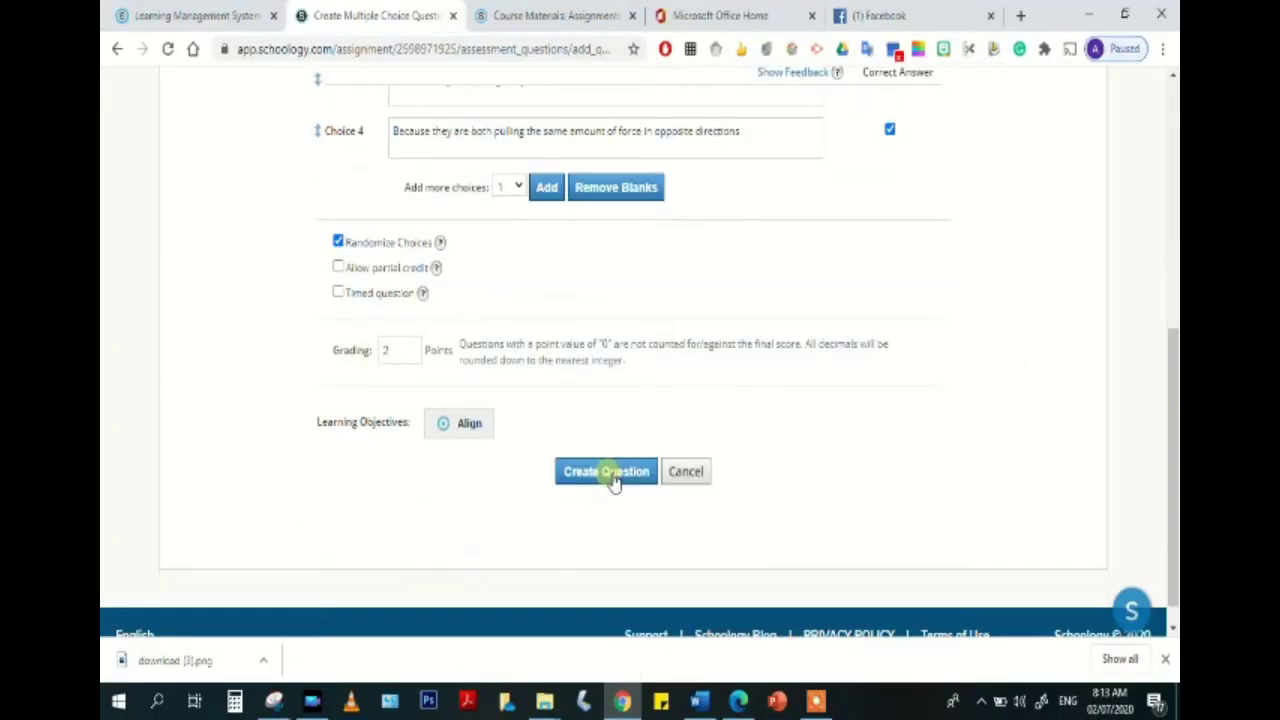
left_click(613, 481)
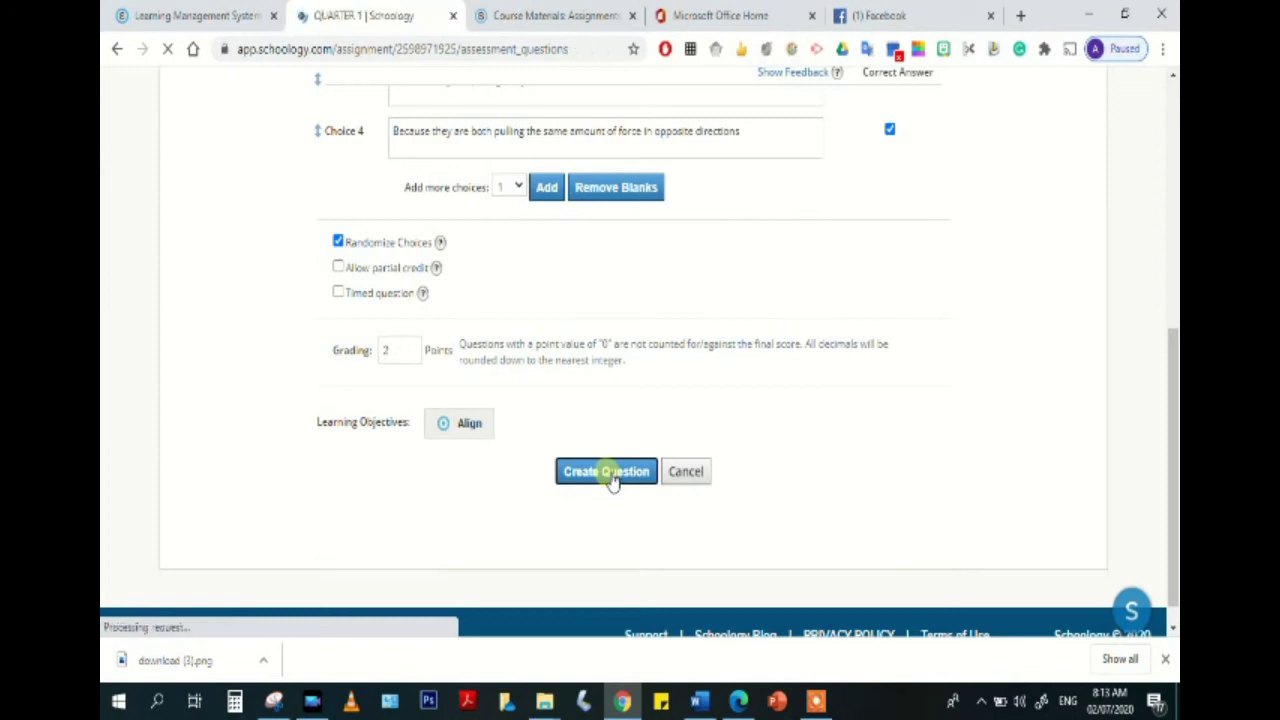
scroll(605, 475, "down", 1)
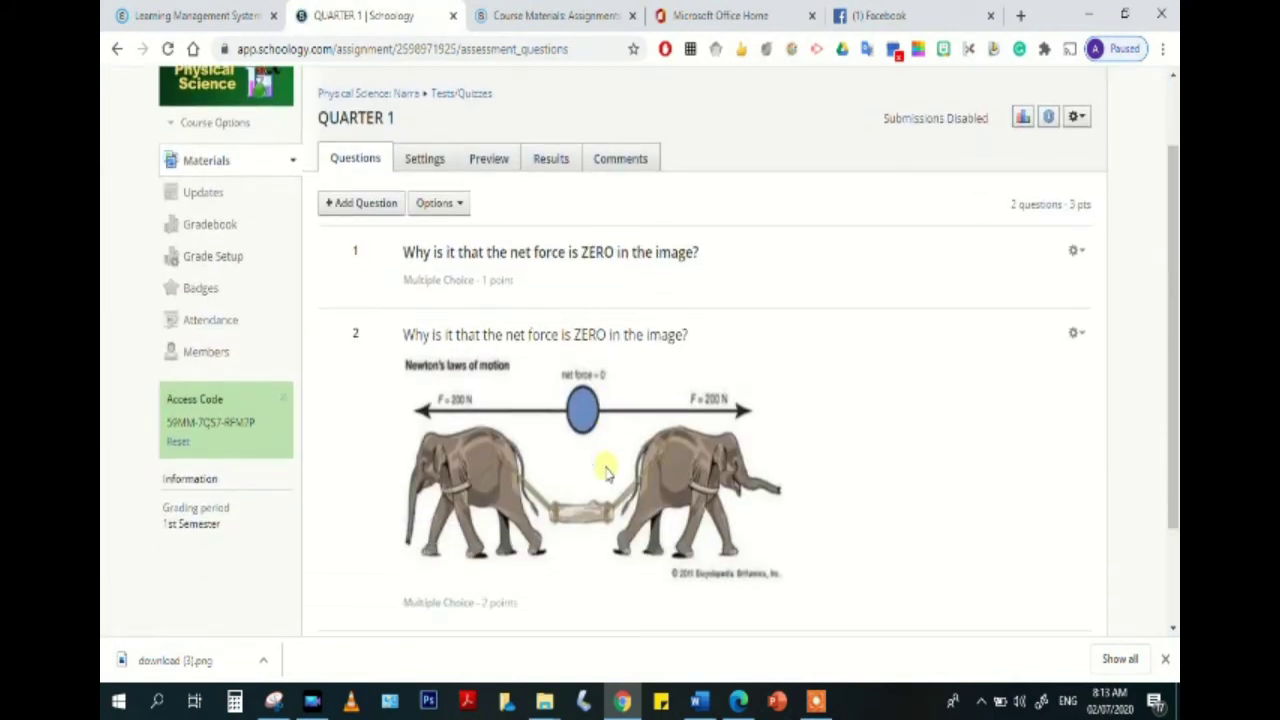
scroll(565, 488, "down", 1)
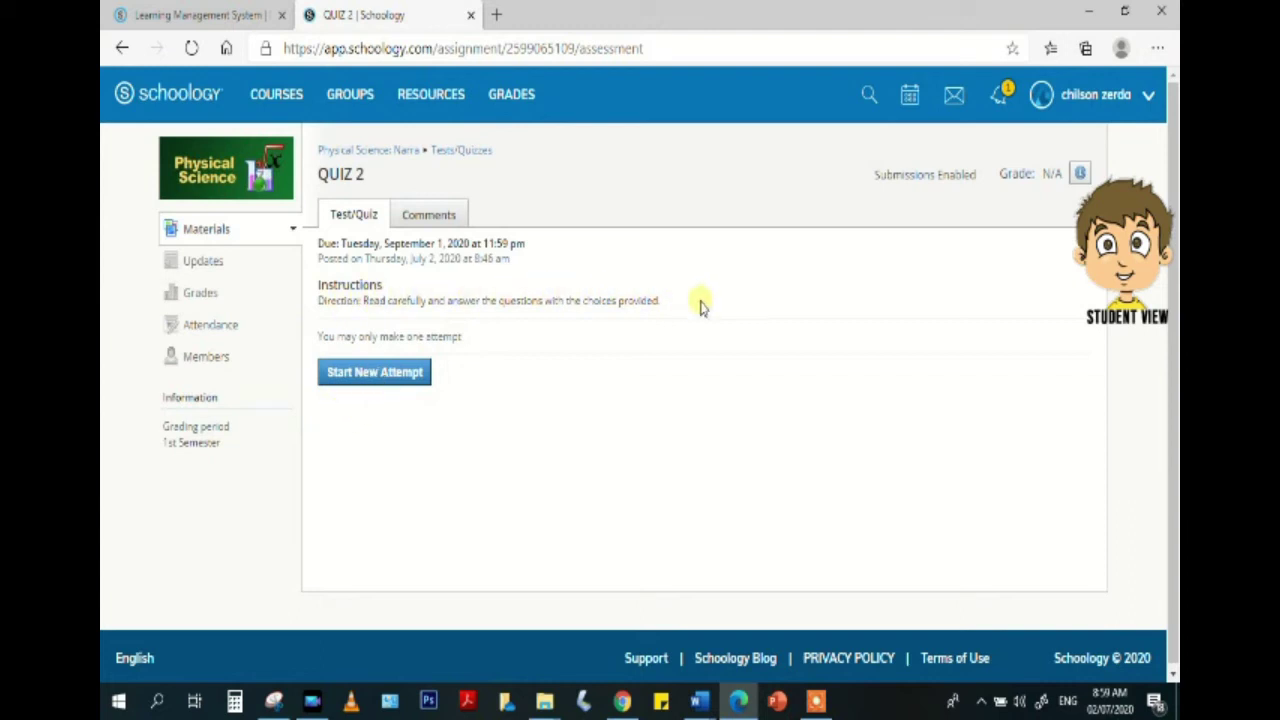
In the student account in Edge, start a new attempt at QUIZ 2, answer Question 1 with True and continue to Question 2.
left_click(376, 378)
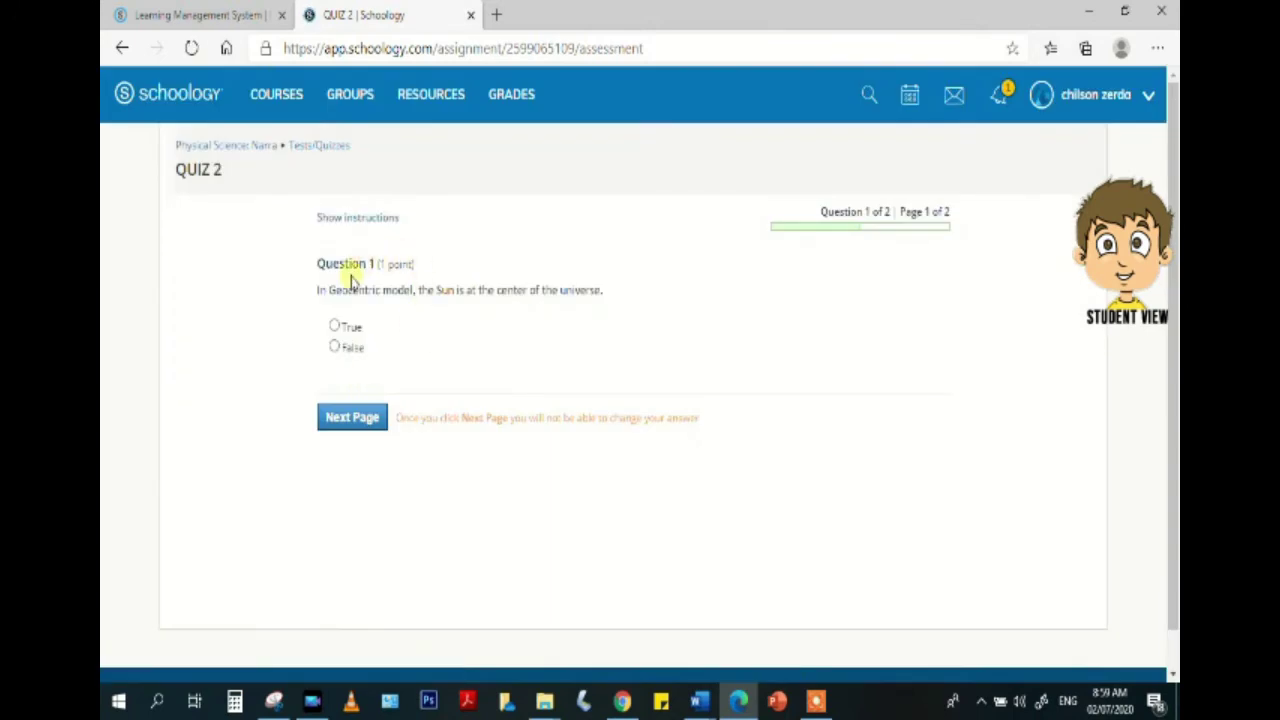
left_click(335, 325)
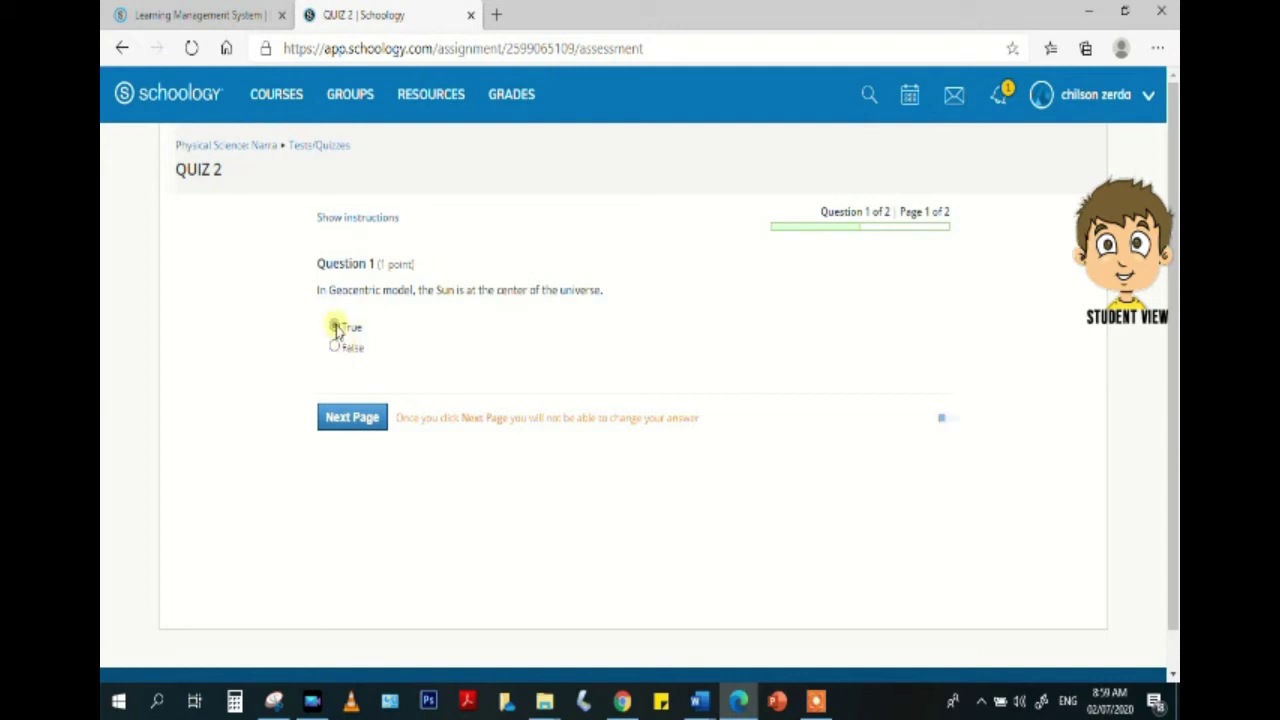
left_click(376, 420)
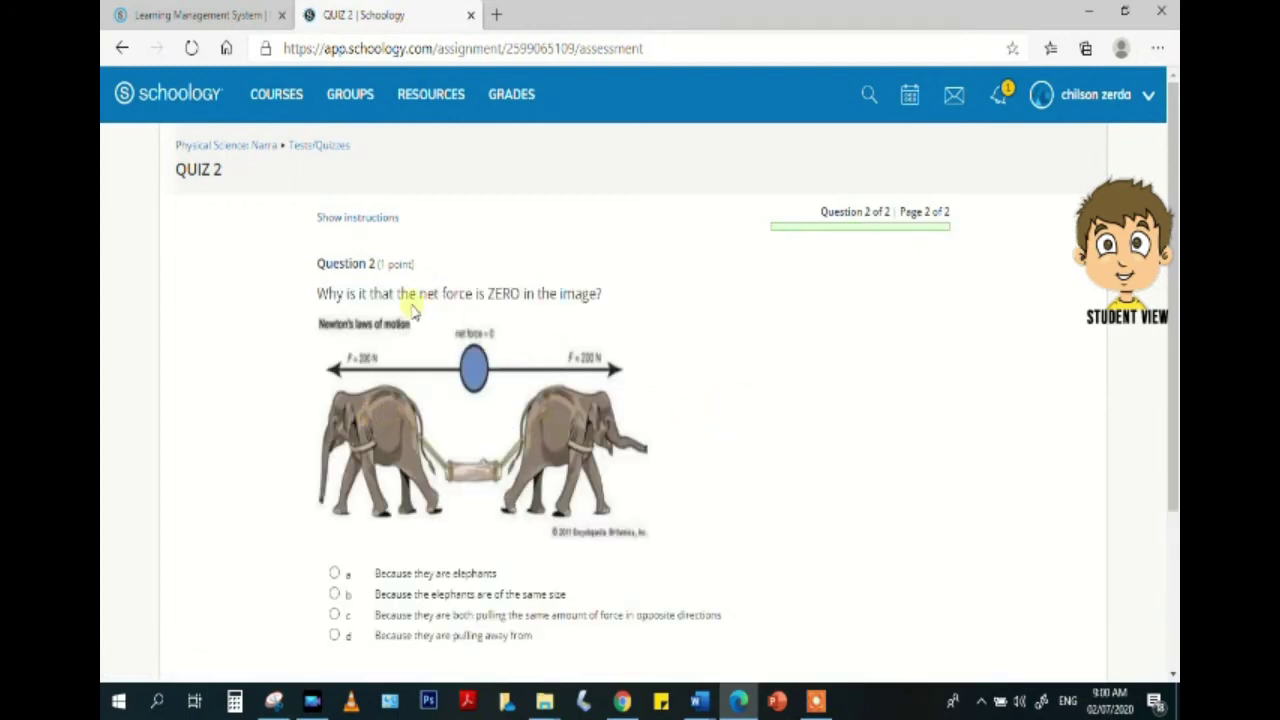
Answer Question 2 with "Because they are elephants" and submit the assessment, confirming the submission.
scroll(620, 370, "down", 2)
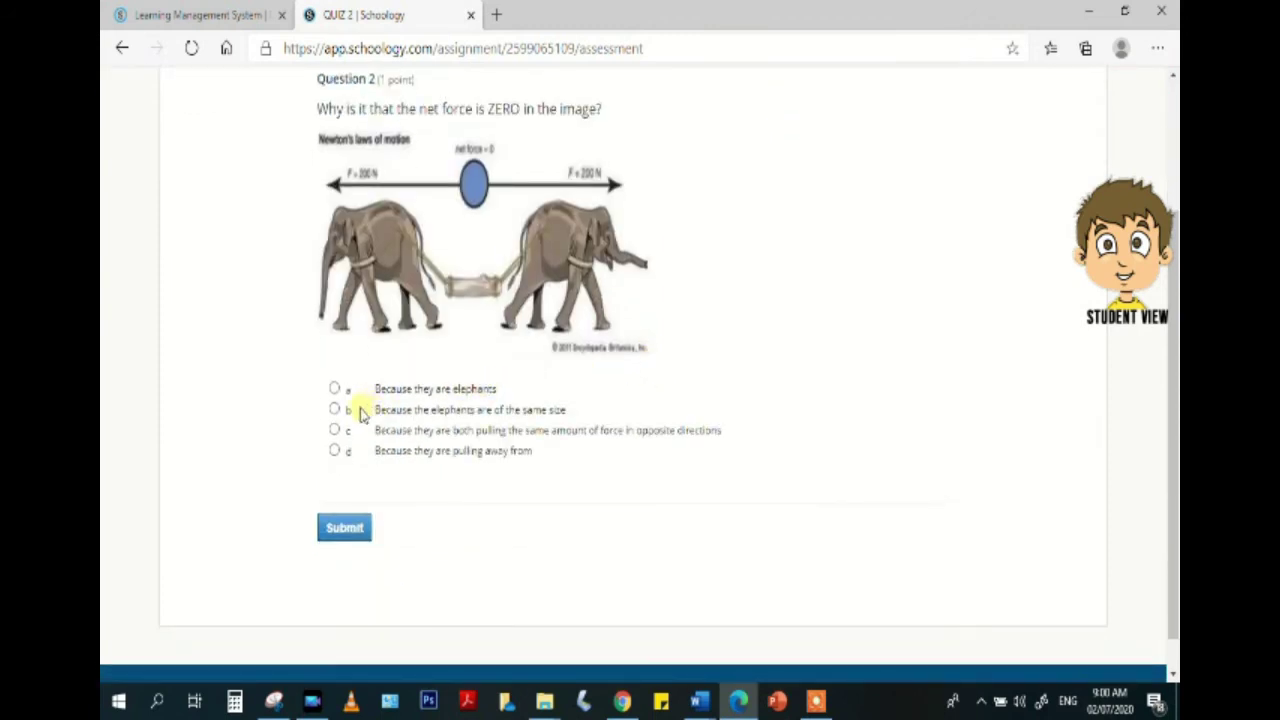
left_click(335, 390)
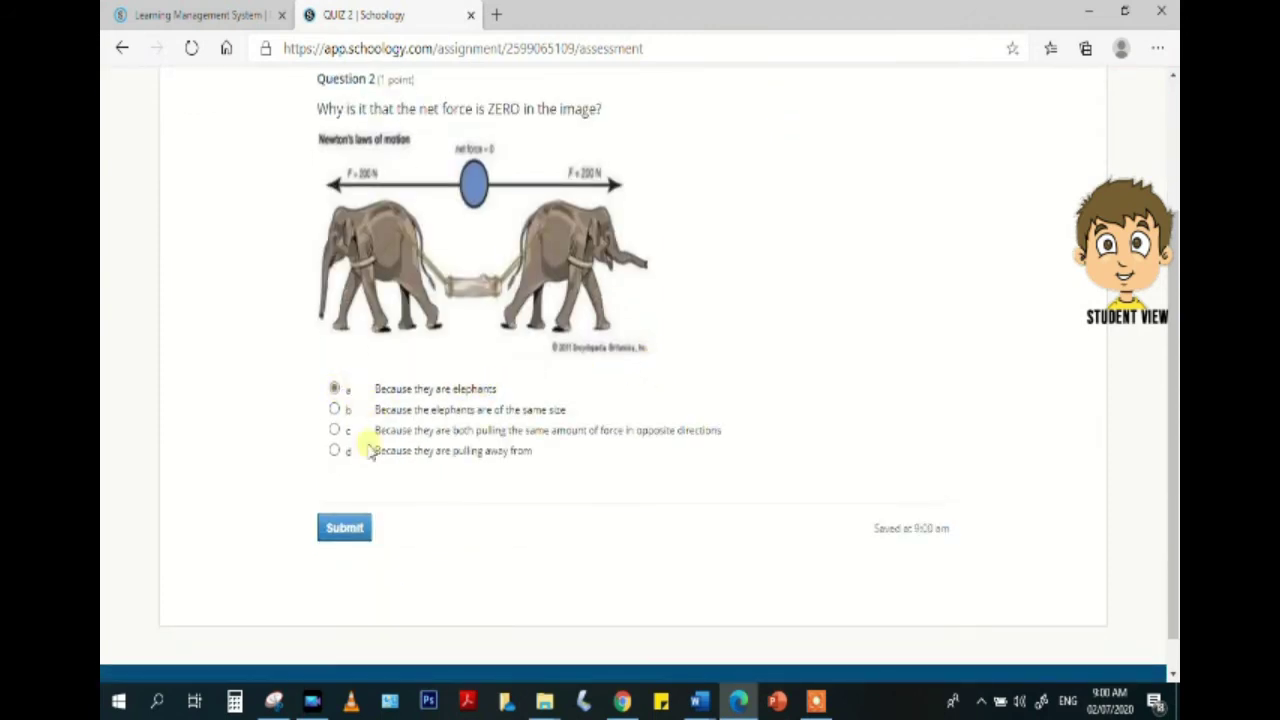
left_click(358, 533)
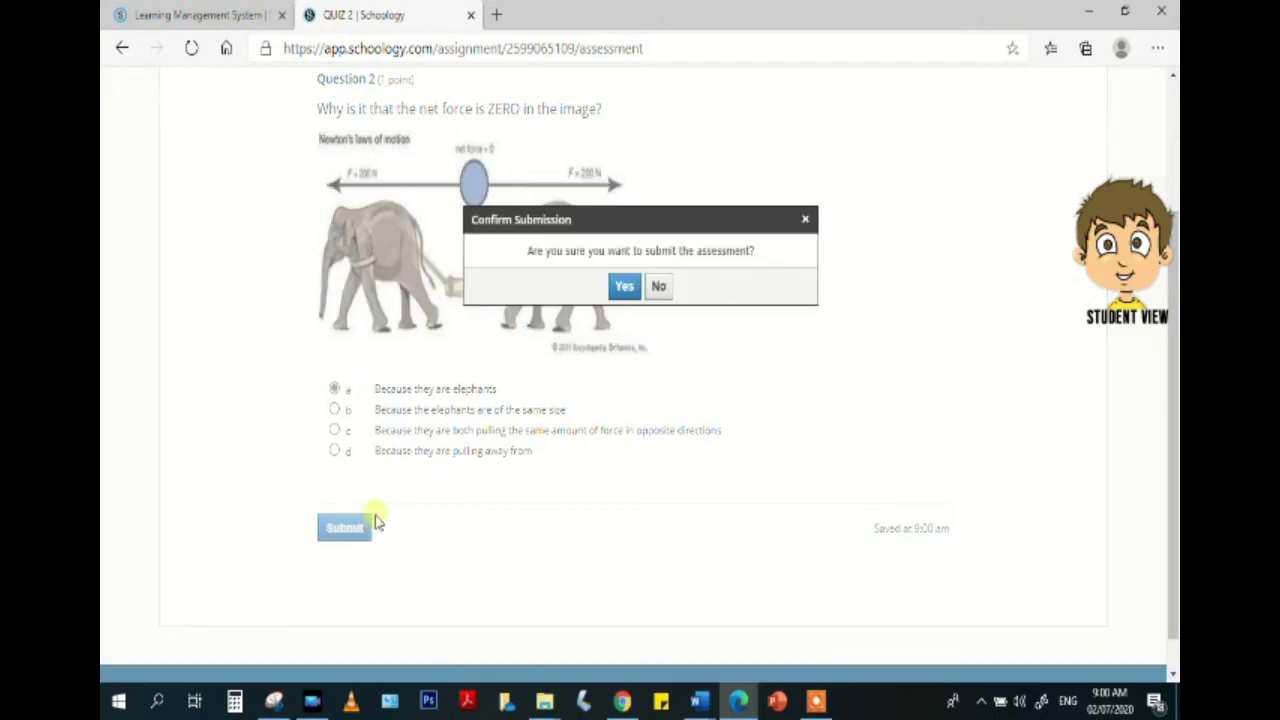
left_click(626, 288)
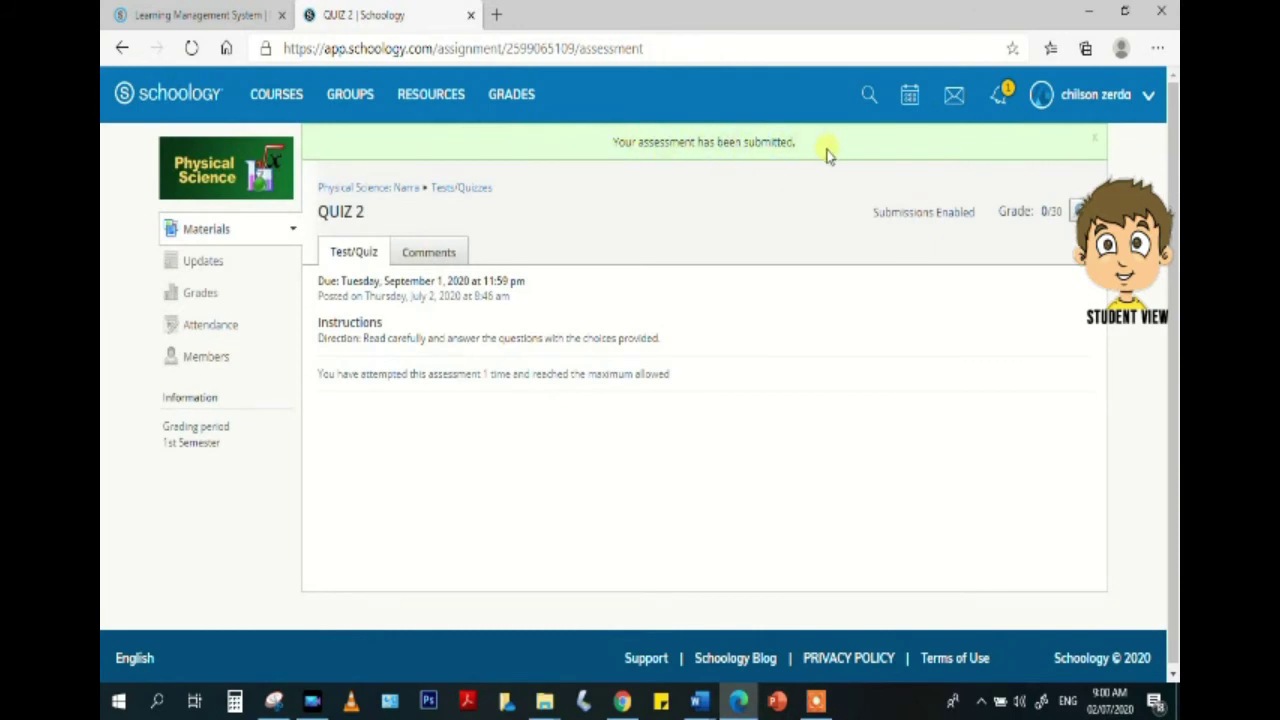
In the teacher account in Chrome, open the QUIZ 2 results from the notification about the student's submission.
left_click(390, 195)
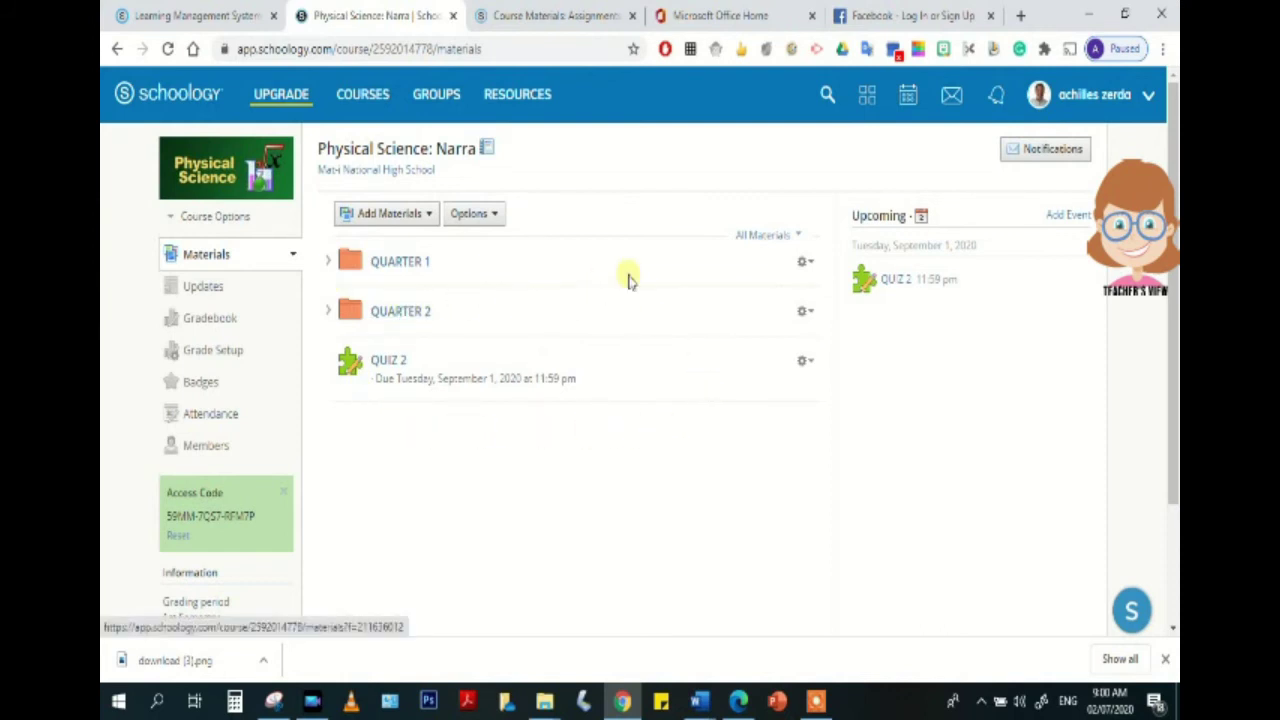
left_click(995, 94)
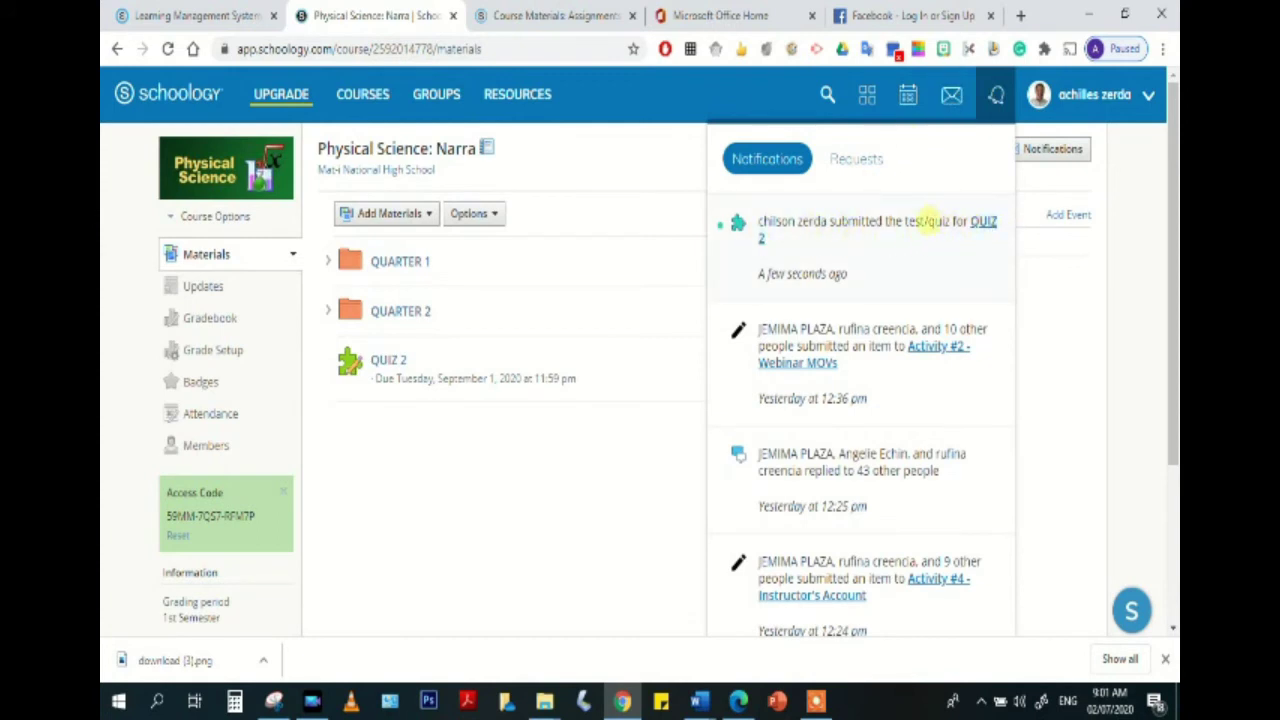
left_click(983, 224)
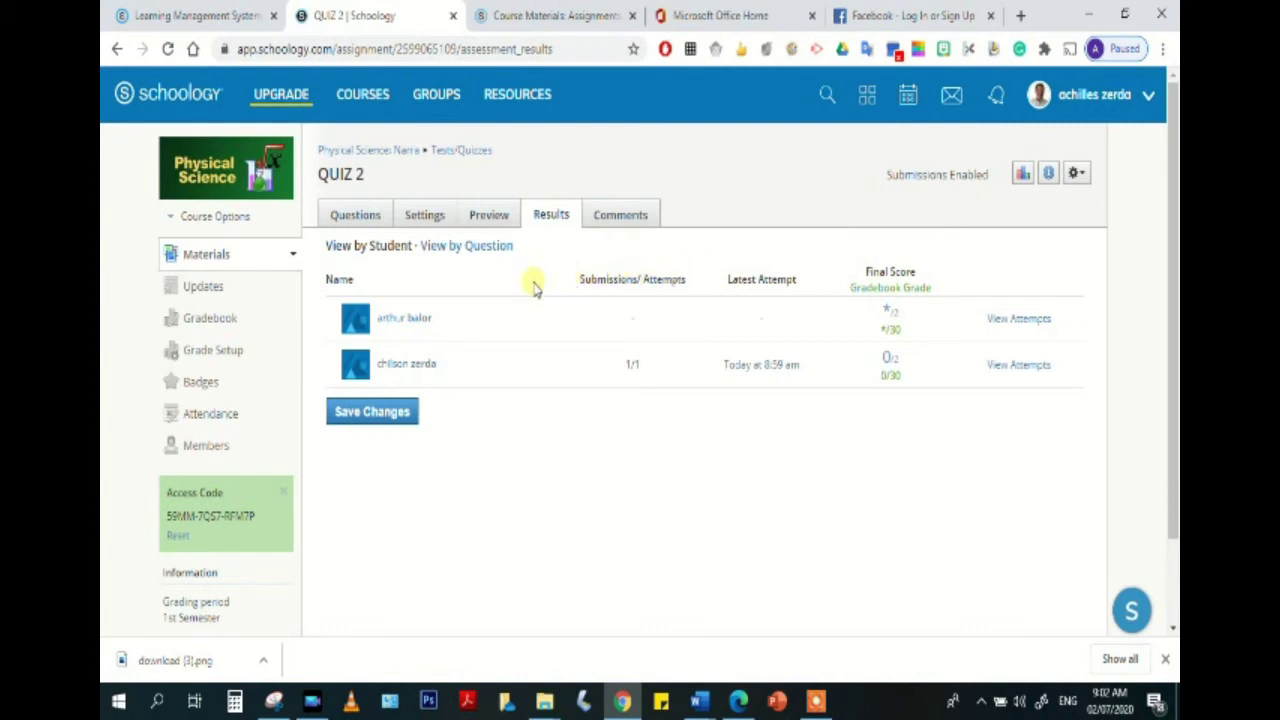
Review the list of questions contained in QUIZ 2.
left_click(364, 215)
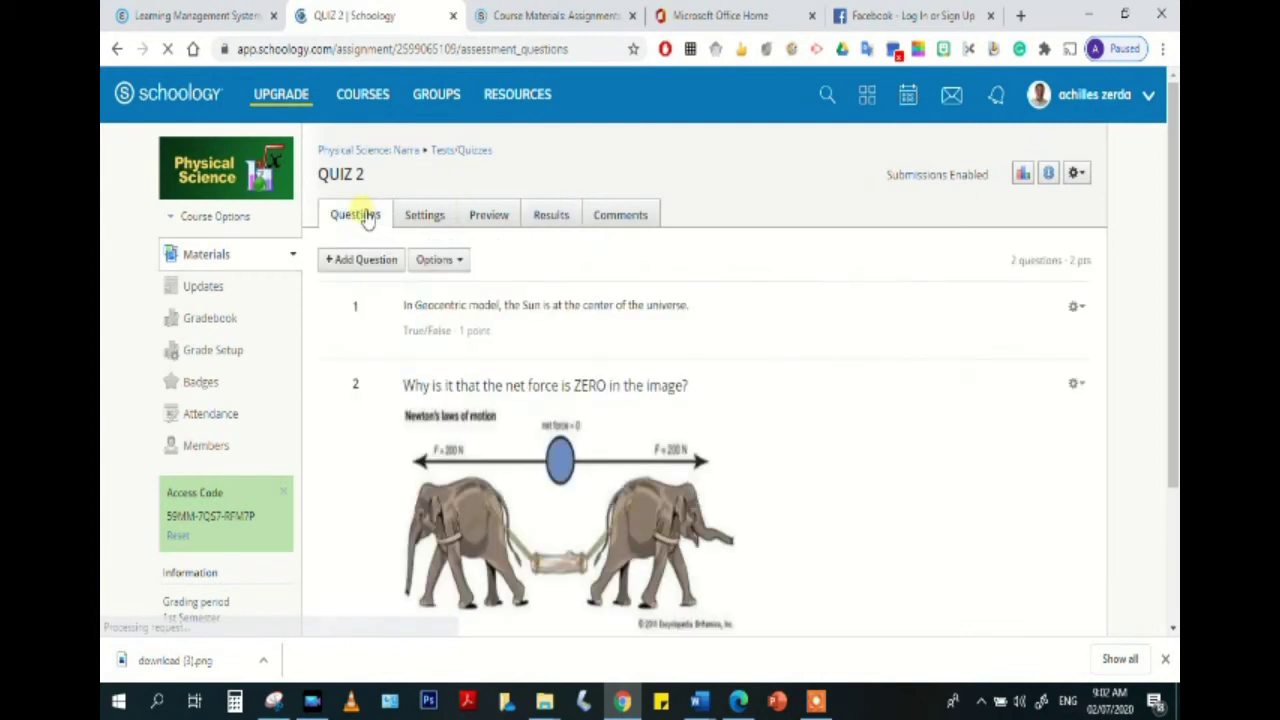
scroll(522, 308, "down", 3)
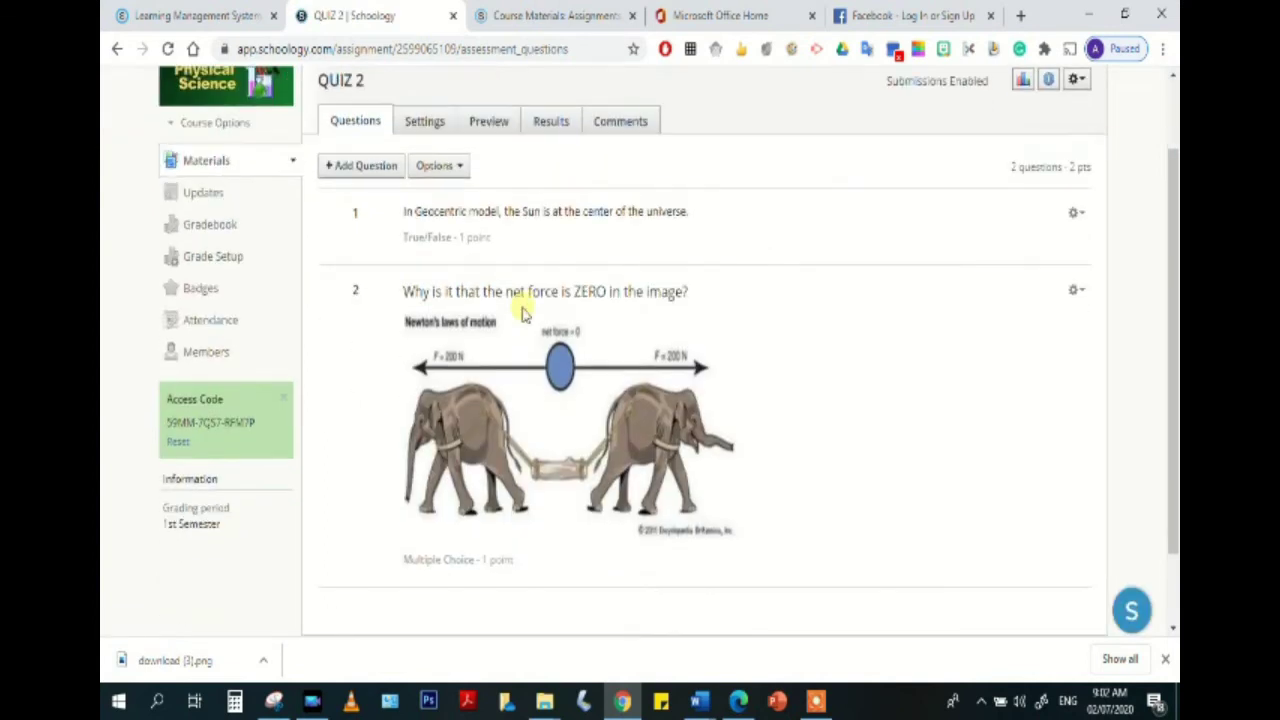
scroll(522, 314, "up", 3)
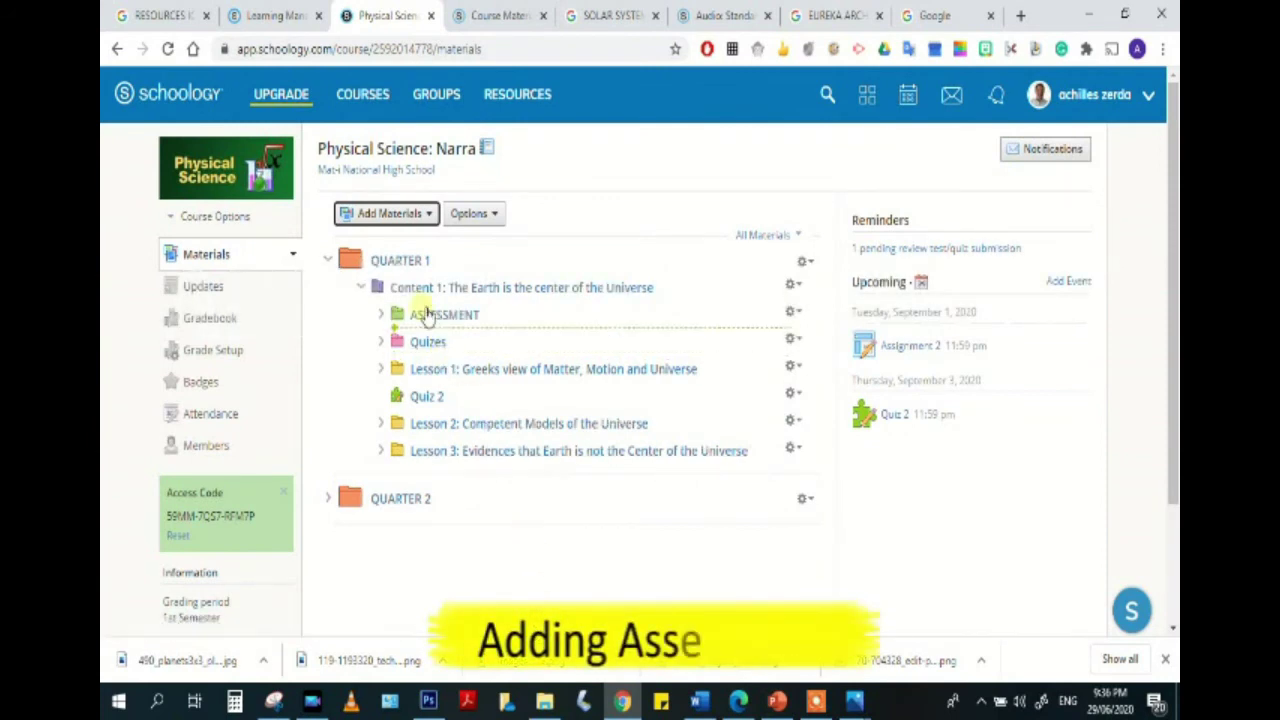
Start a new assessment in the Physical Science course materials and name it ASSESSMENT.
left_click(388, 222)
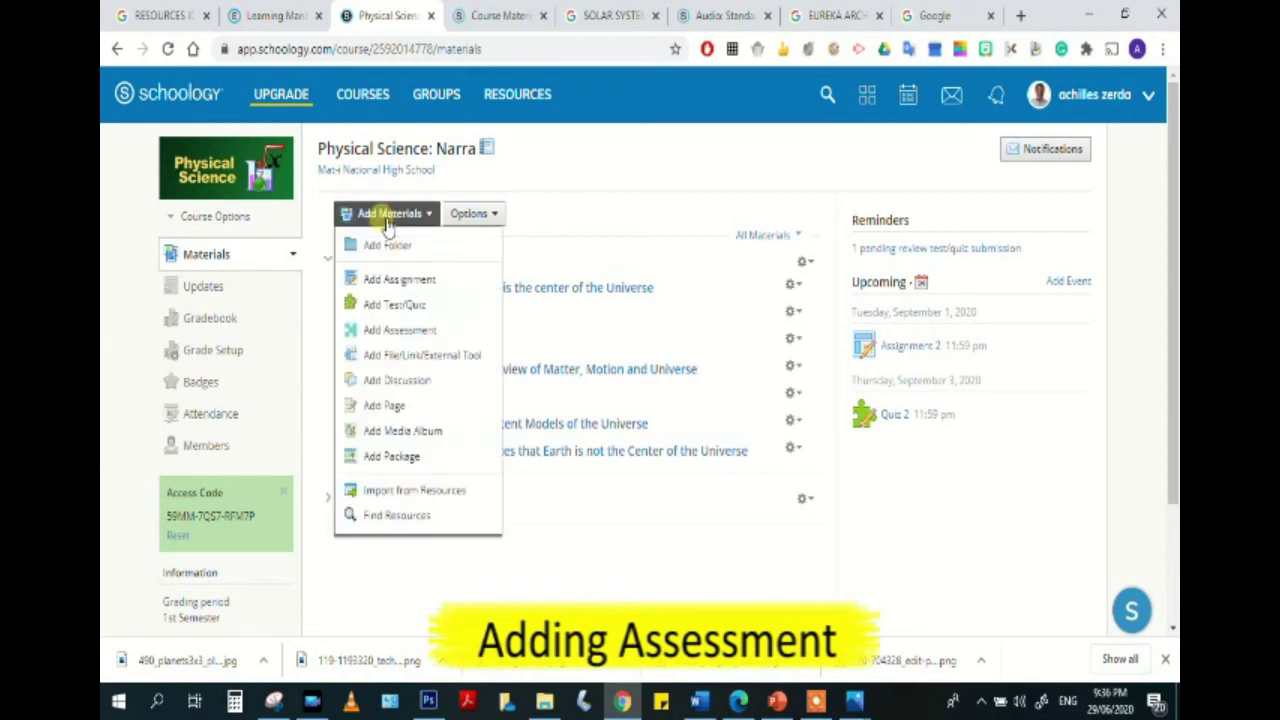
left_click(410, 333)
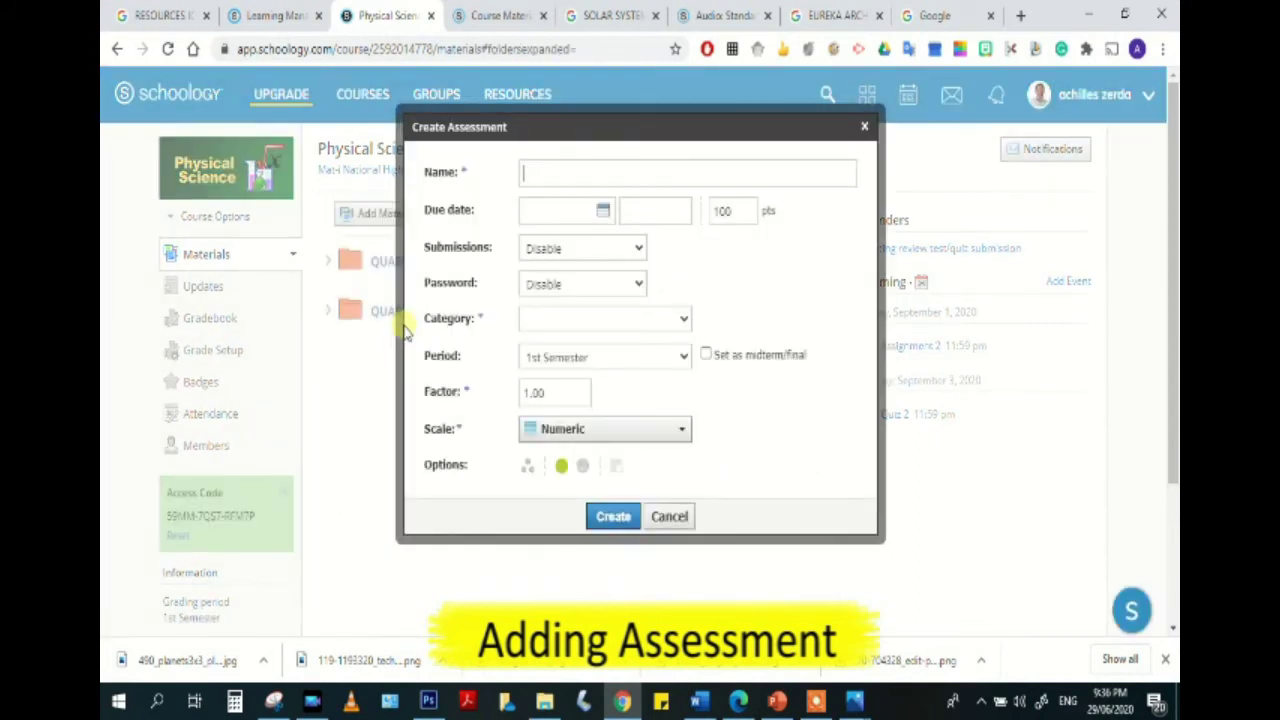
left_click(538, 171)
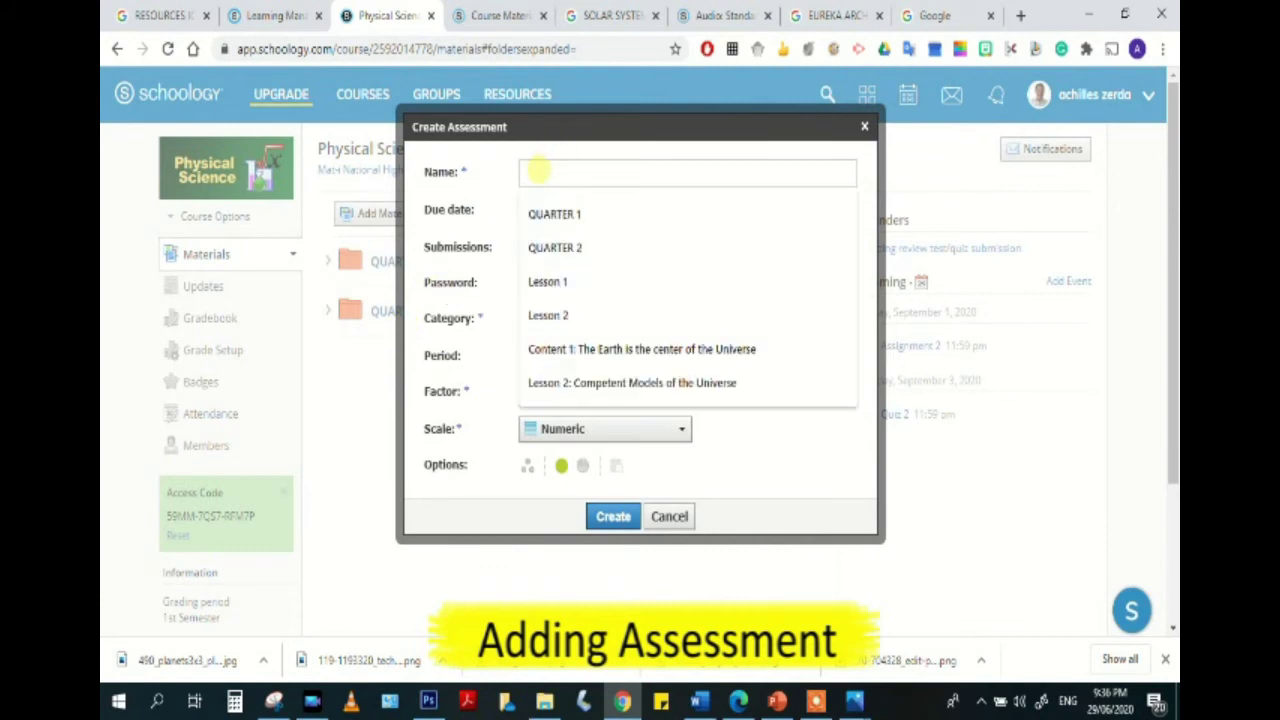
type("ASSESSMENT")
left_click(568, 213)
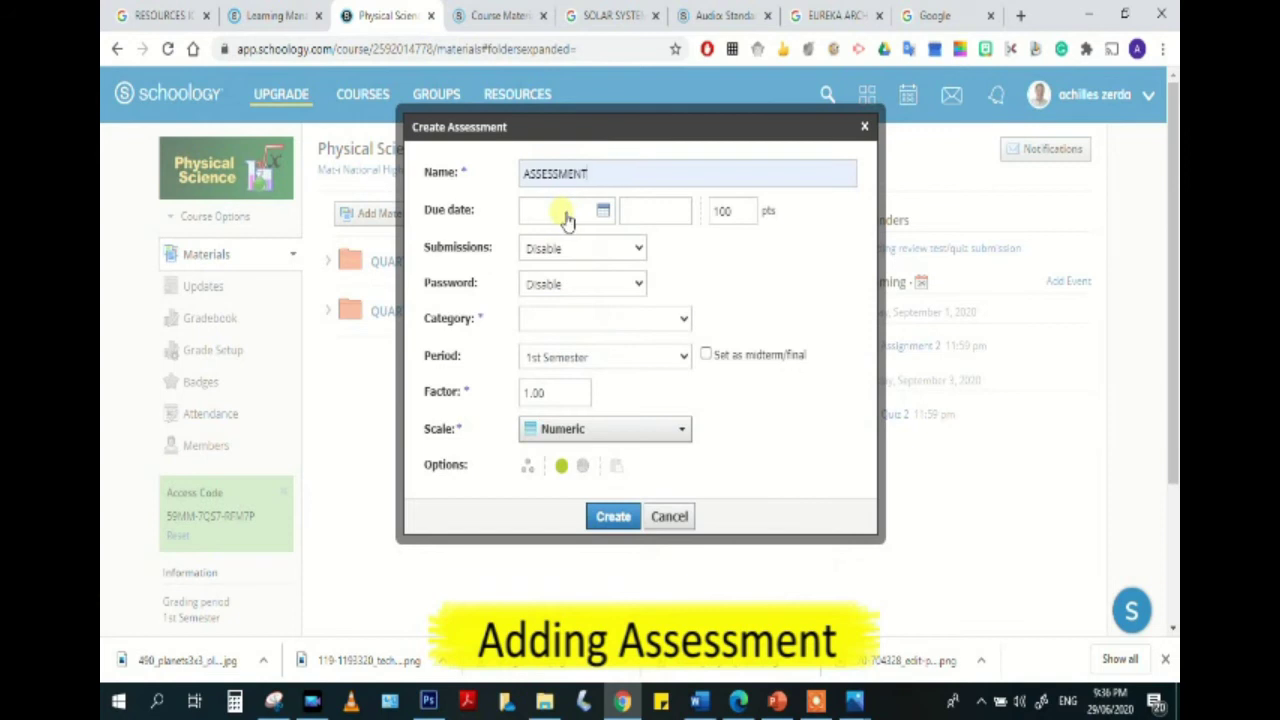
Set the new assessment's due date to September 17, 2020.
left_click(583, 218)
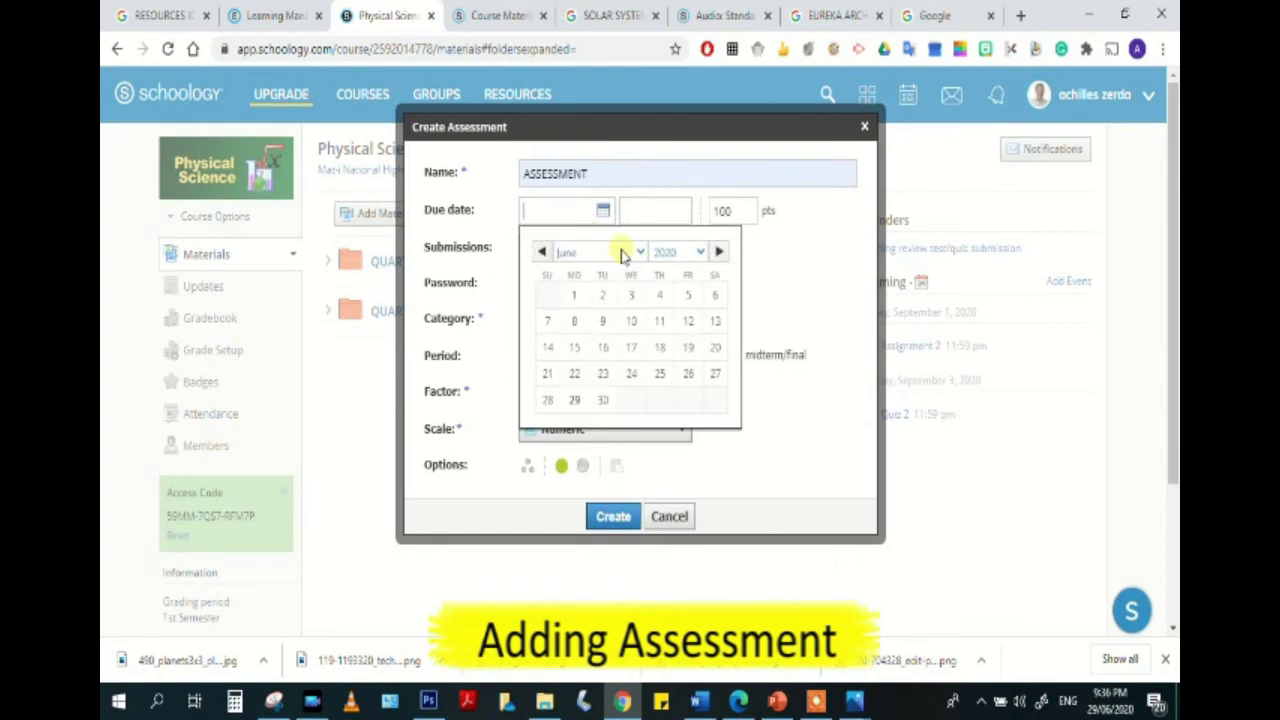
left_click(621, 251)
left_click(588, 407)
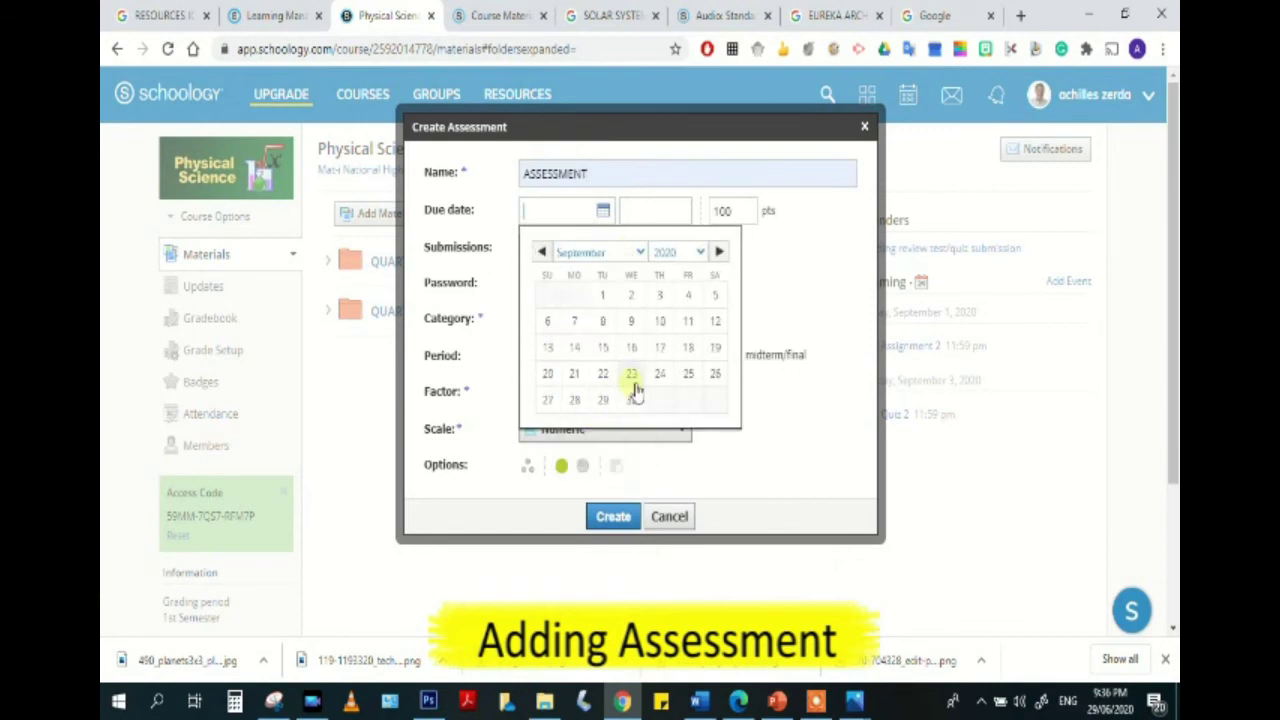
left_click(662, 350)
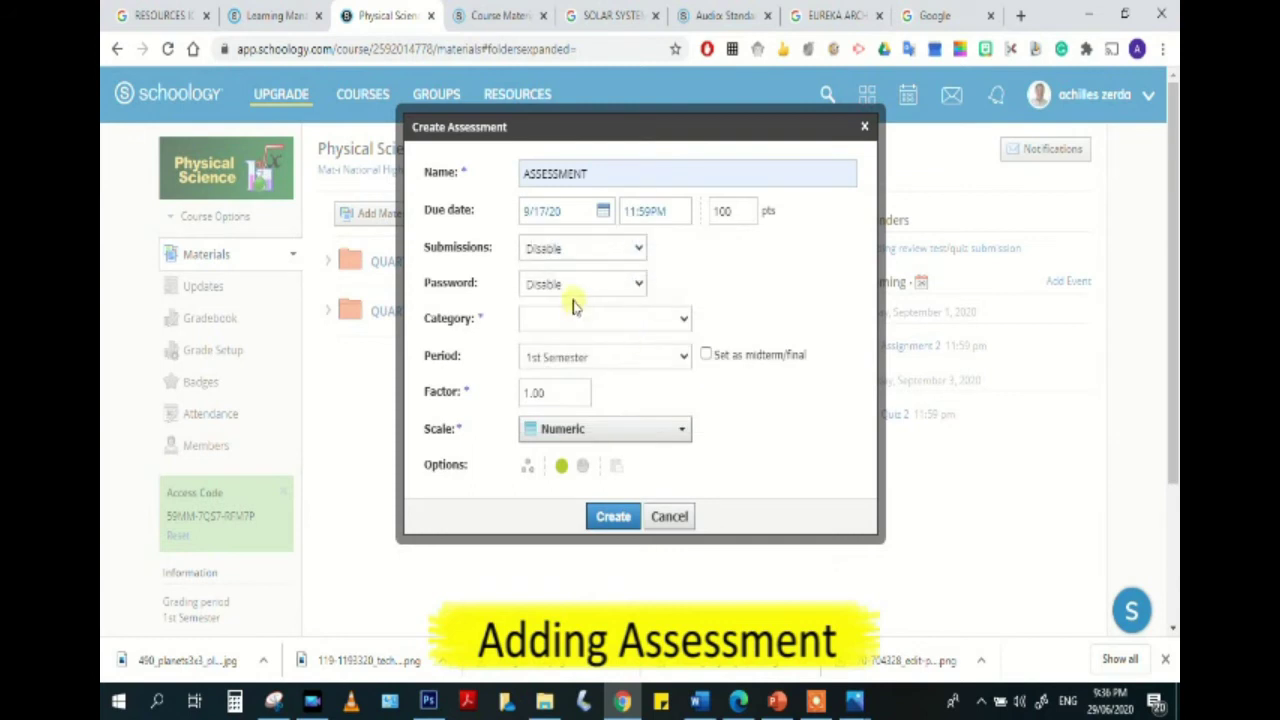
Enable submissions for the assessment and assign it to the Qrtr Assessment category.
left_click(617, 250)
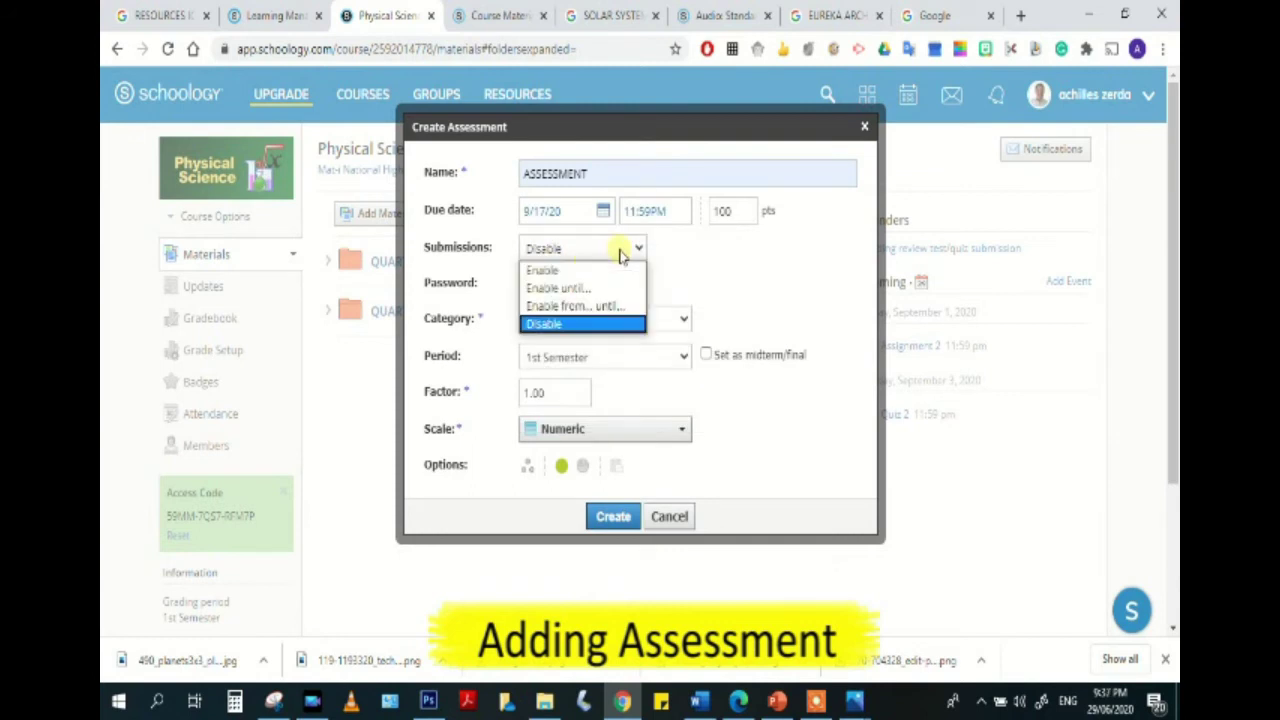
left_click(540, 267)
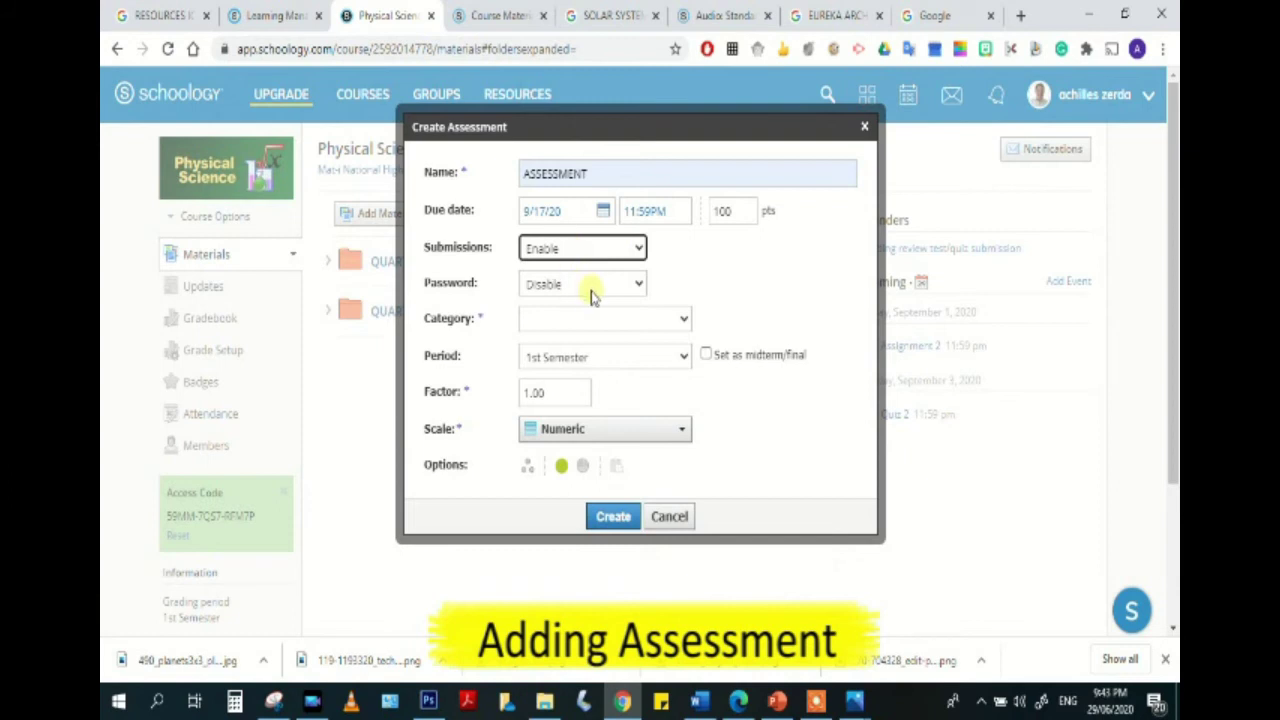
left_click(572, 321)
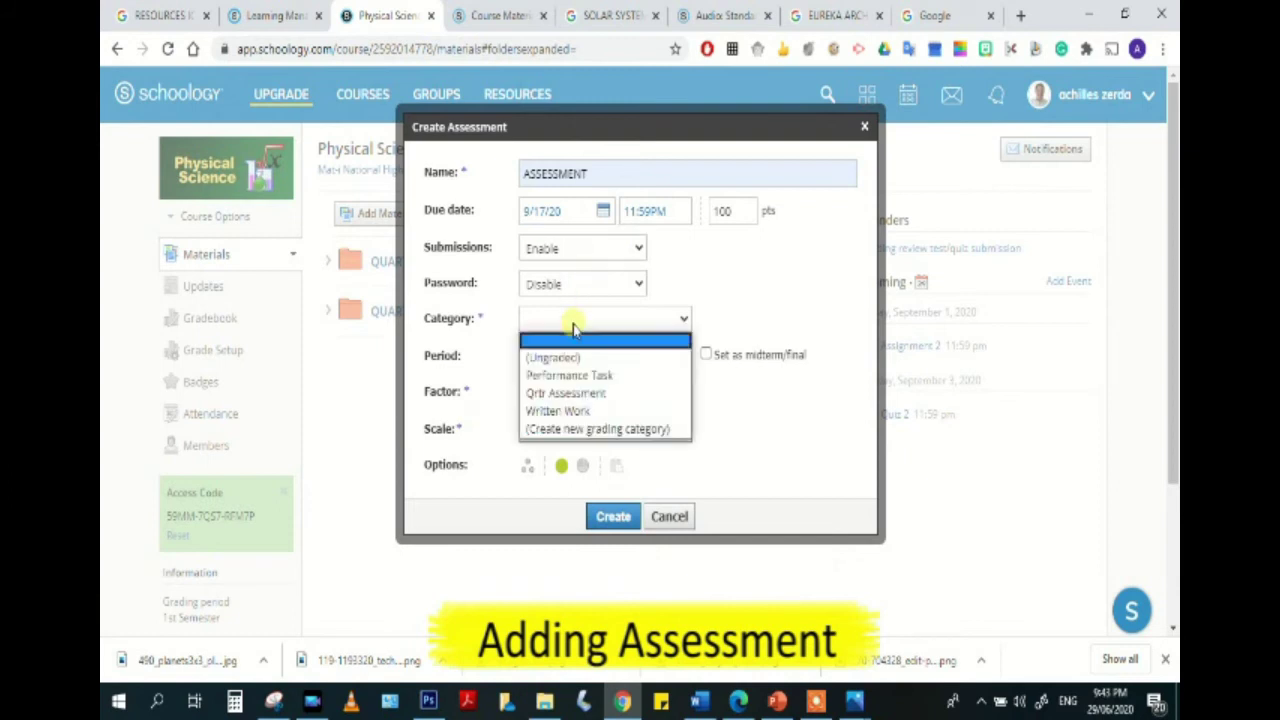
left_click(555, 393)
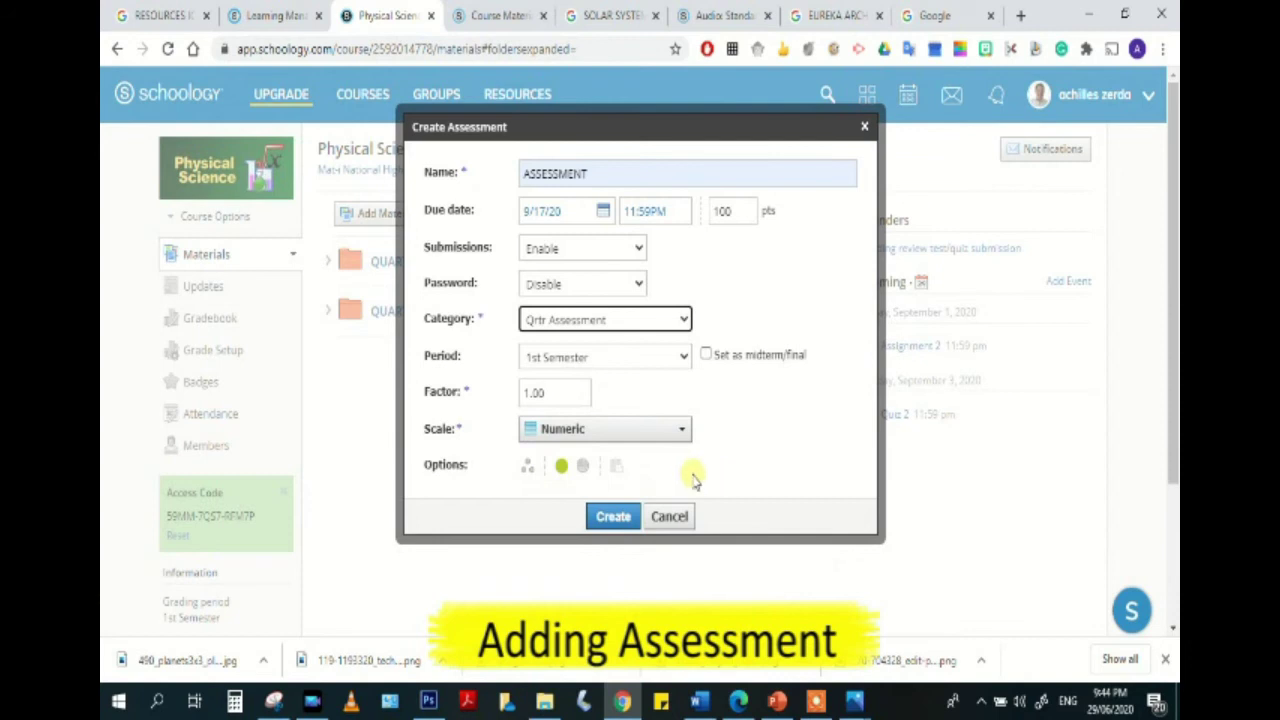
Set the assessment's points to 50 and create it.
left_click_drag(729, 211, 714, 211)
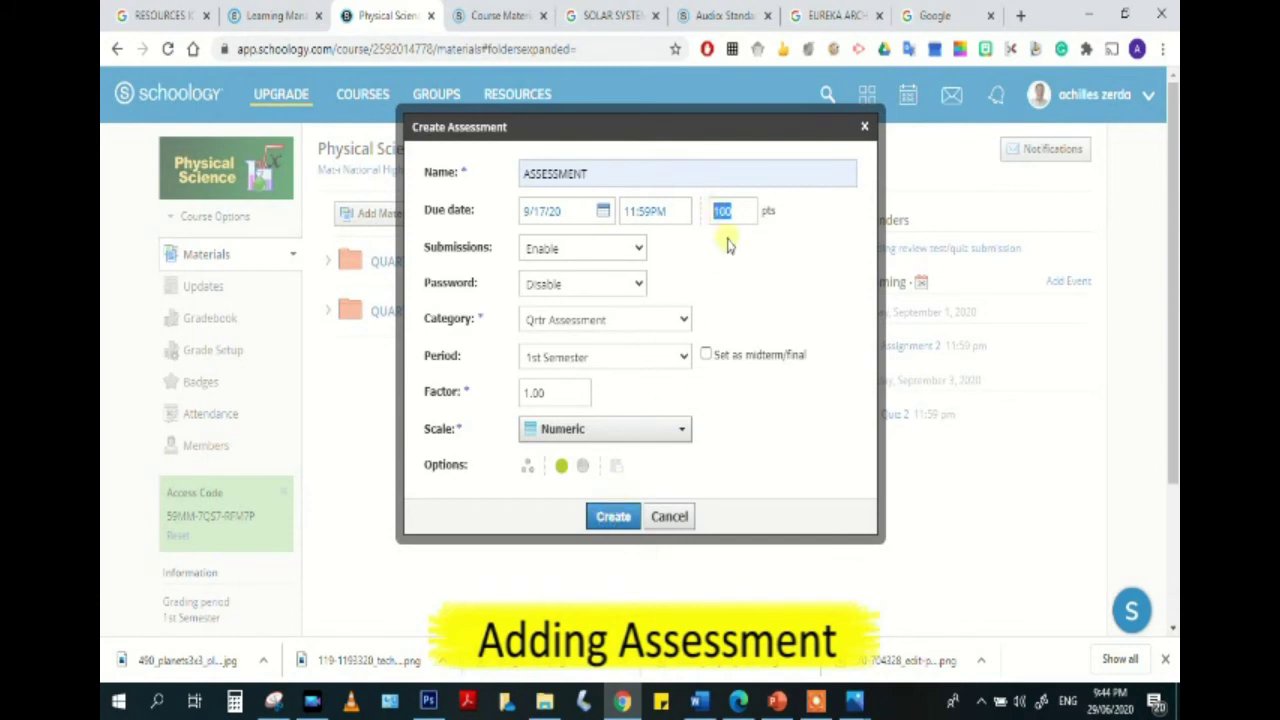
type("50")
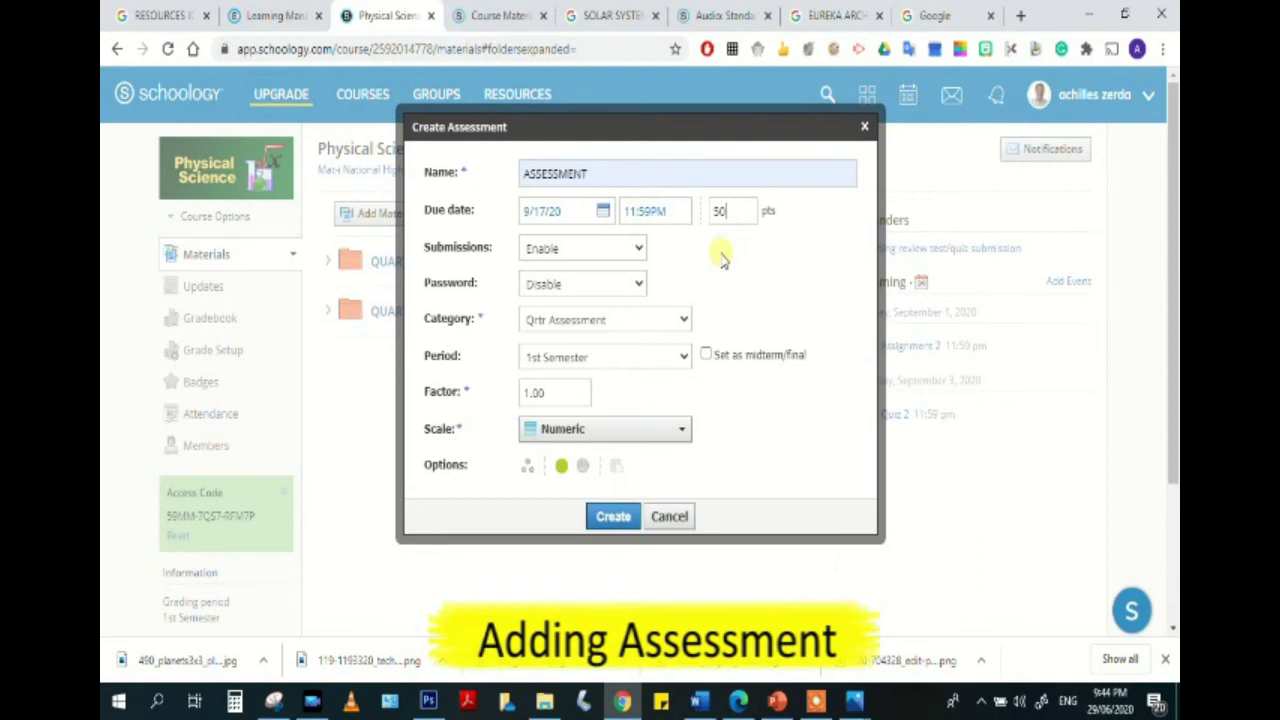
left_click(613, 520)
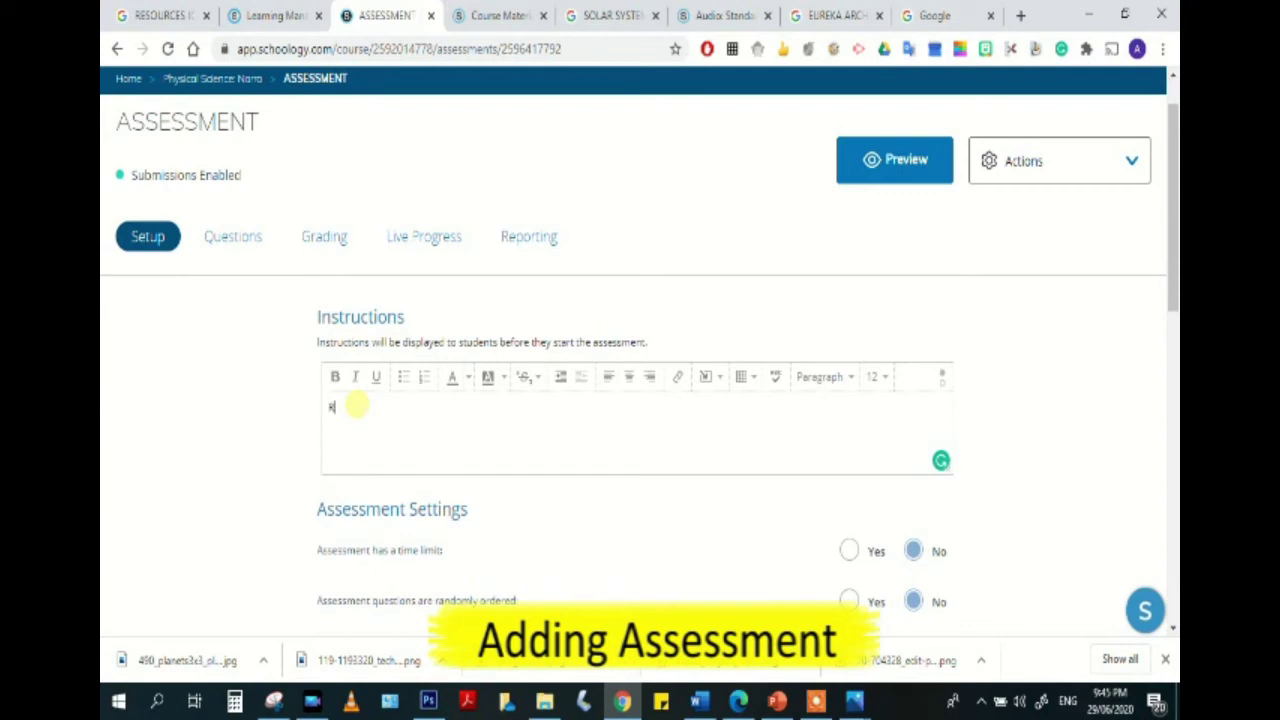
Enter the student instructions "Read carefully the questions...." in the assessment setup.
type("tarefully the ques")
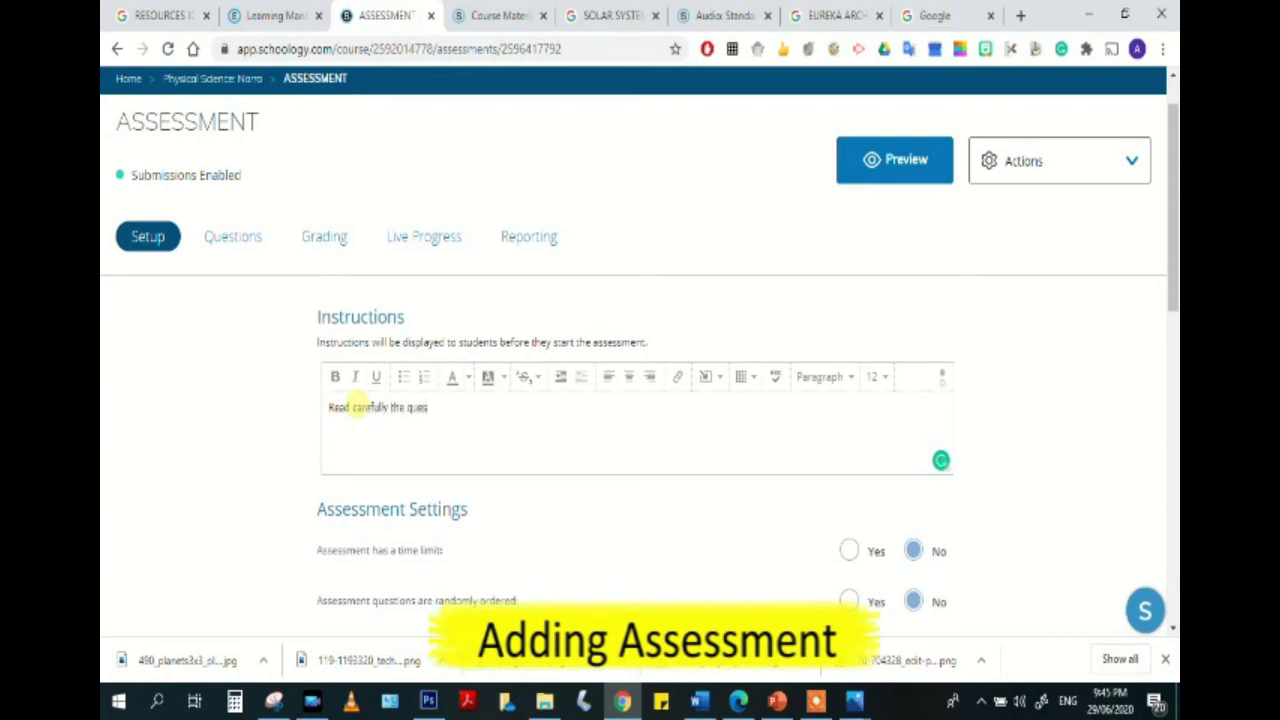
type("tions....")
Turn on random ordering of the assessment questions and allow students to eliminate answer choices.
scroll(382, 535, "down", 1)
scroll(380, 540, "down", 2)
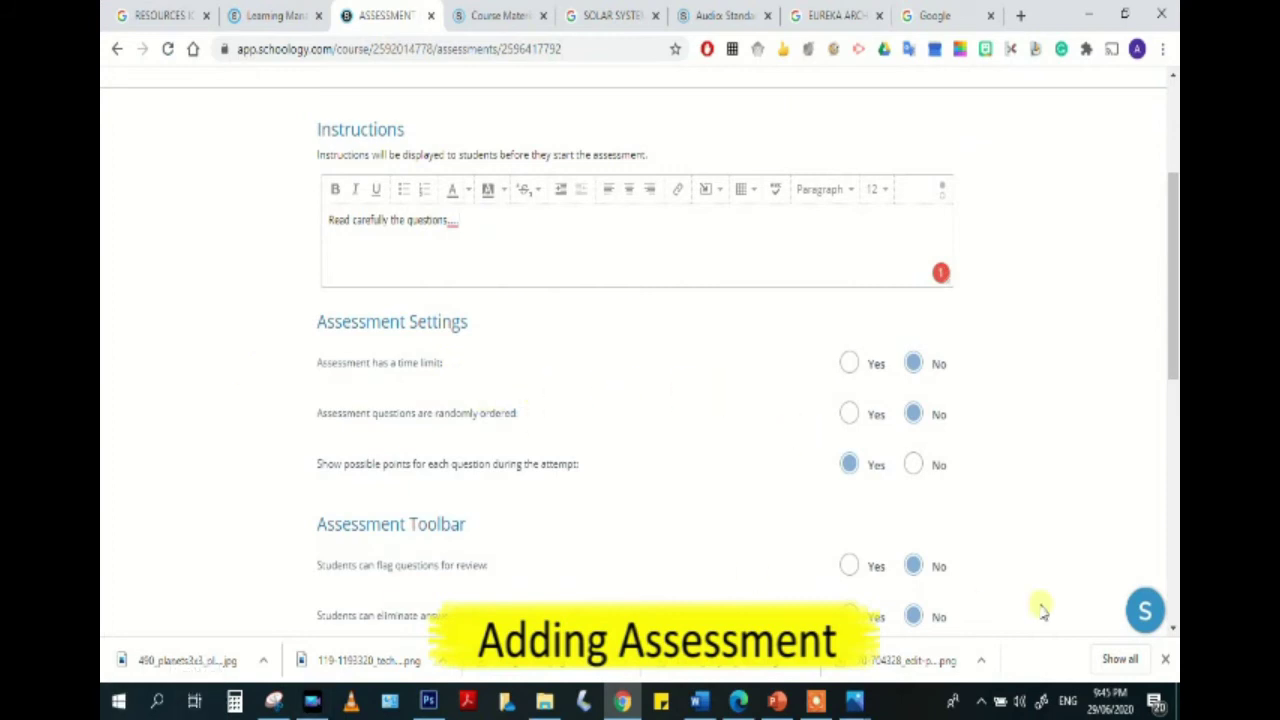
left_click(849, 413)
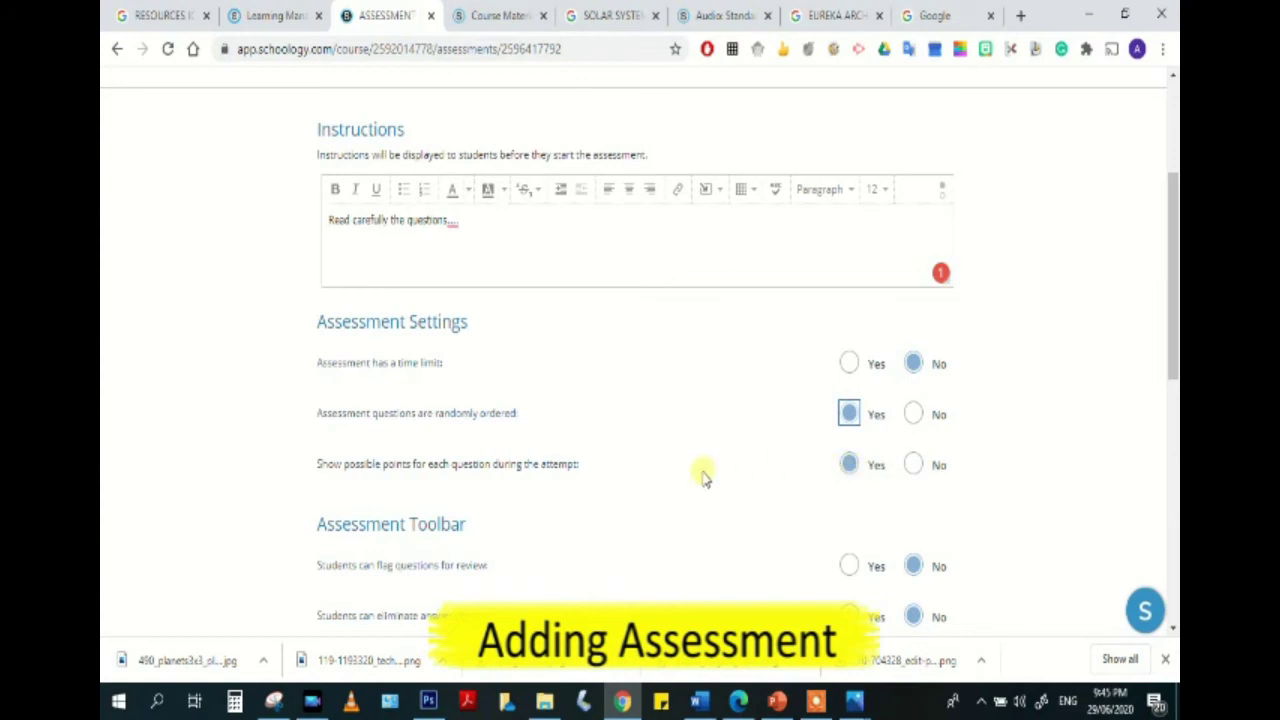
scroll(658, 480, "down", 2)
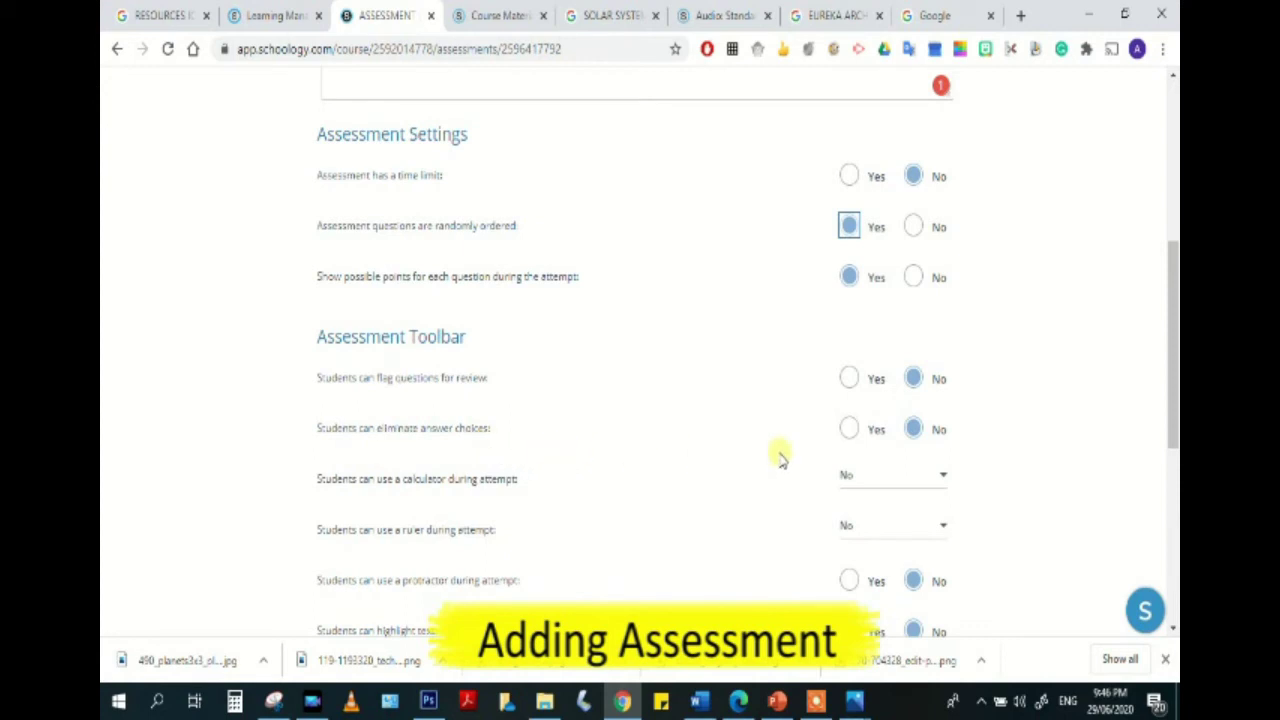
left_click(849, 430)
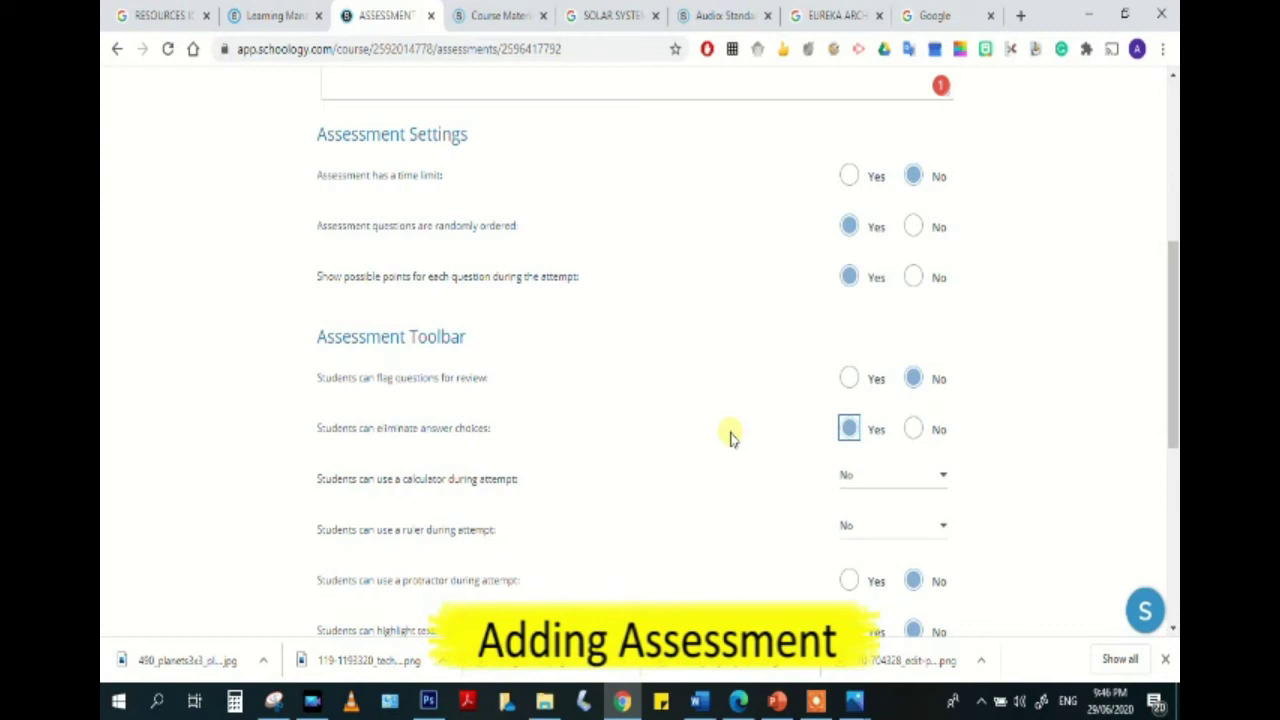
Check the choices for letting students view results after submission, leave the setting at No, and save the assessment setup.
scroll(671, 449, "down", 1)
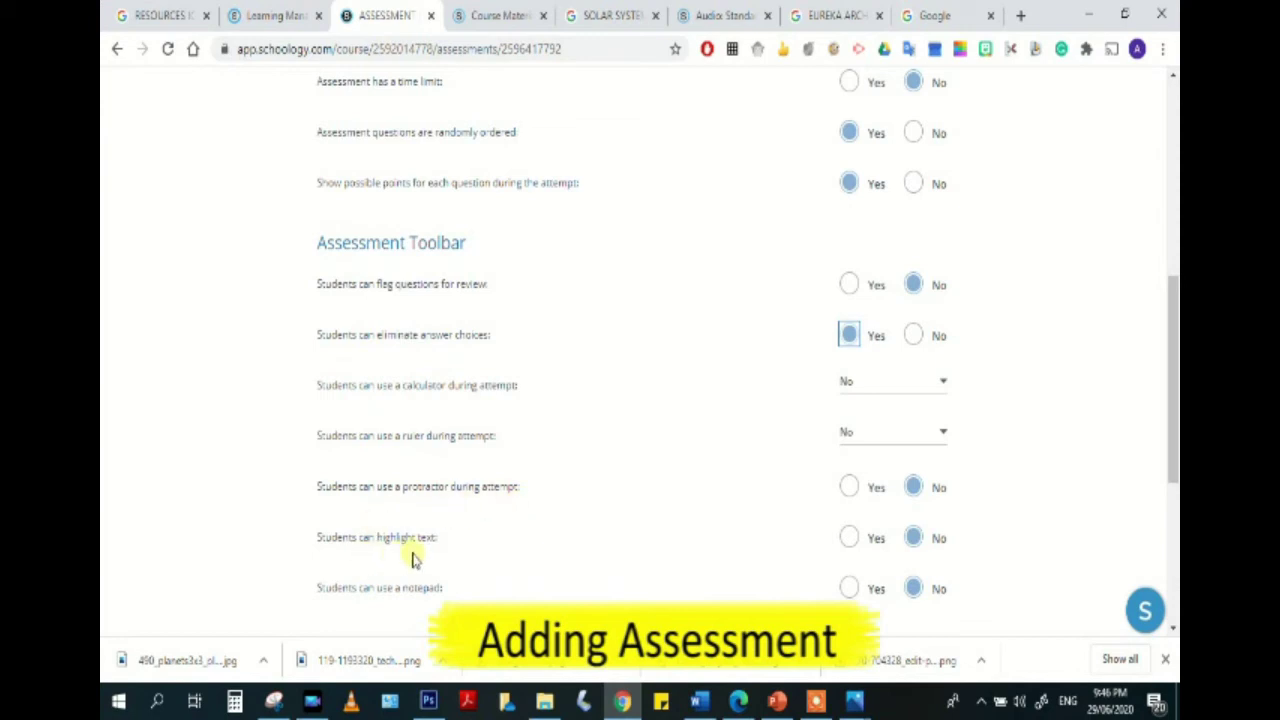
scroll(492, 548, "down", 2)
scroll(492, 545, "down", 1)
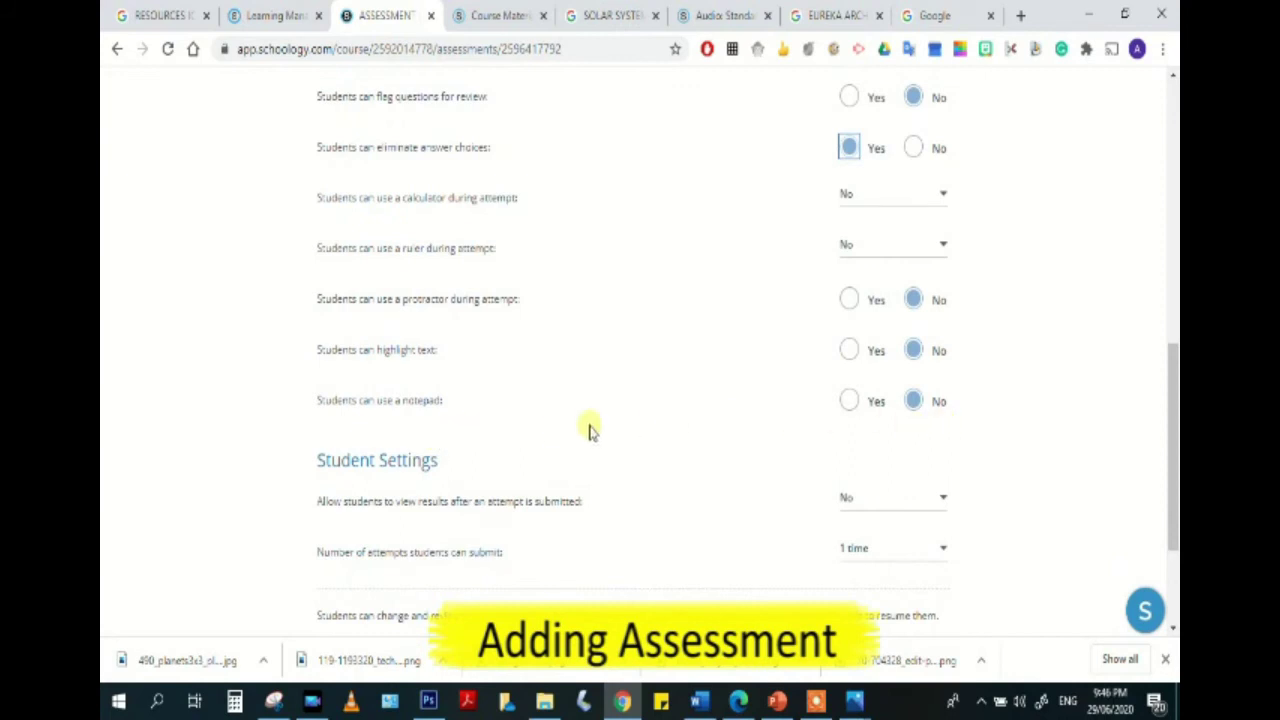
scroll(511, 466, "down", 1)
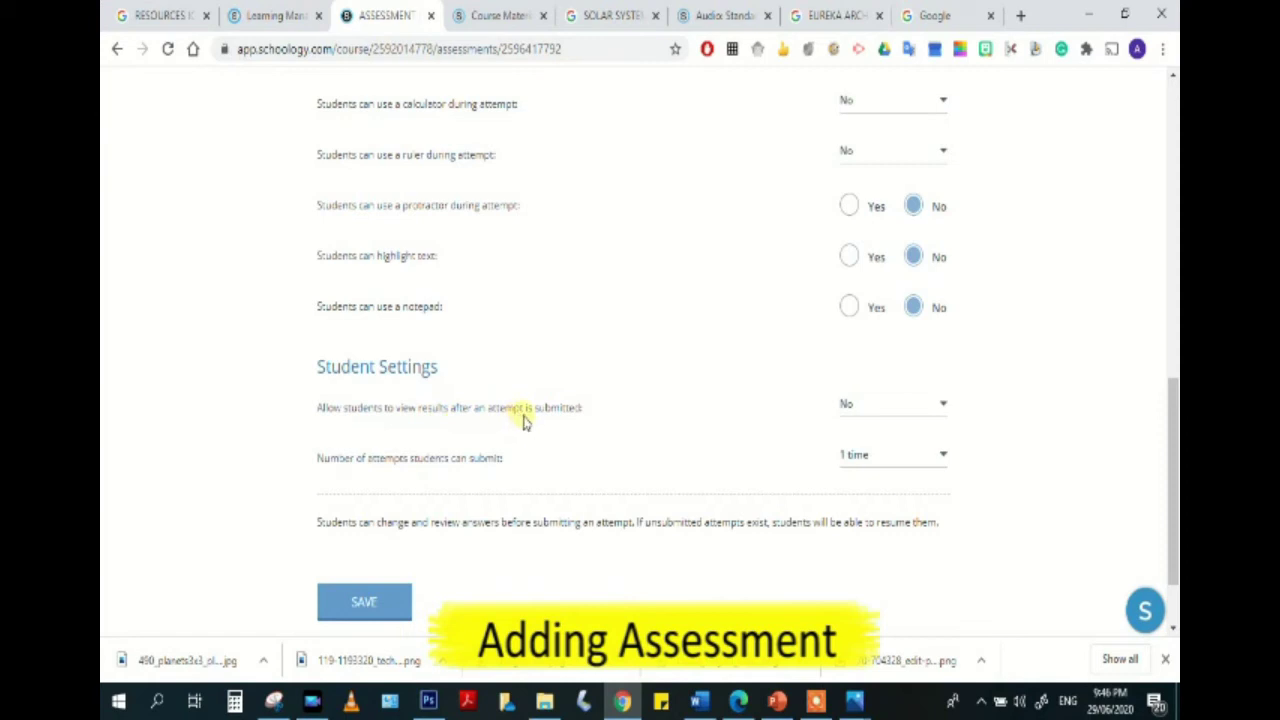
left_click(945, 405)
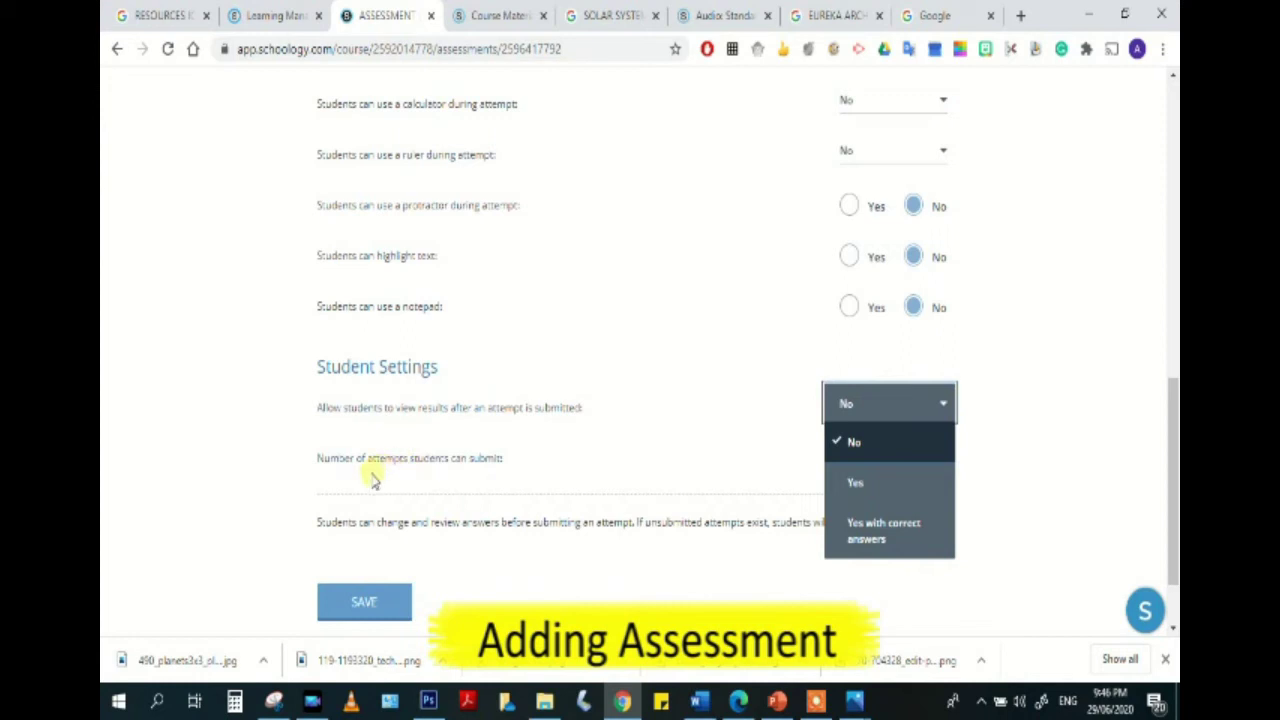
left_click(670, 461)
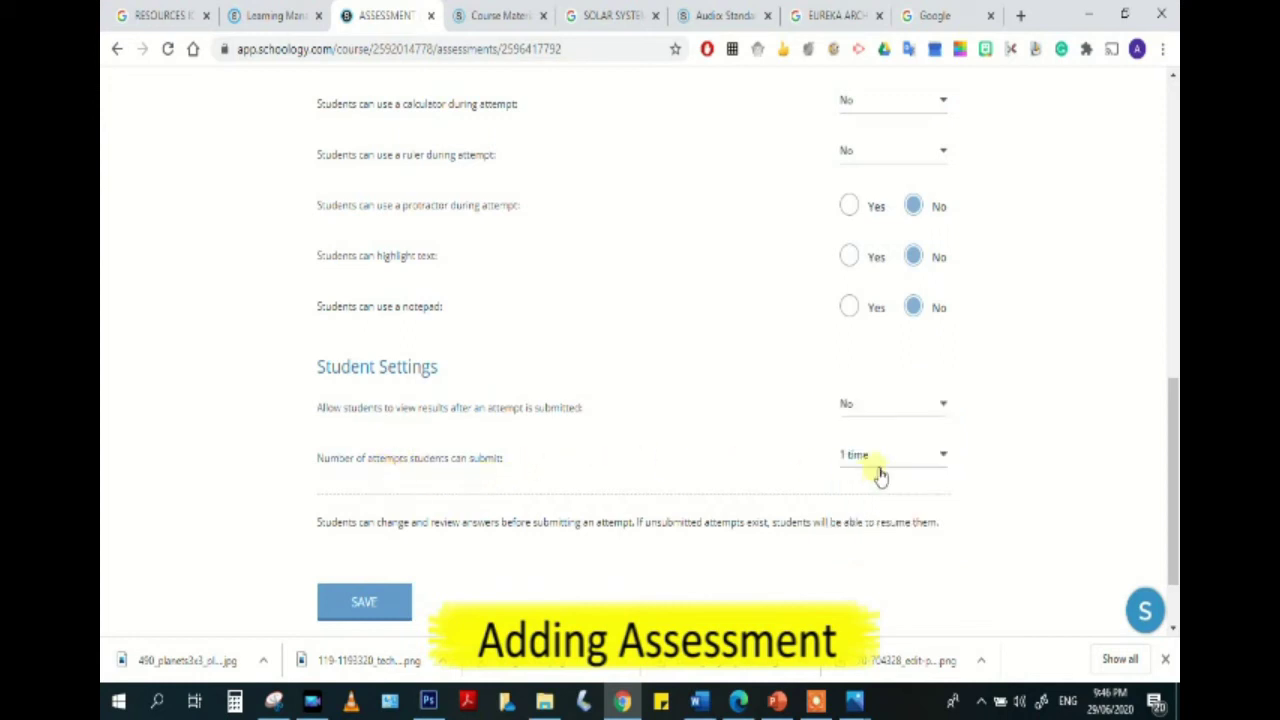
scroll(364, 565, "down", 1)
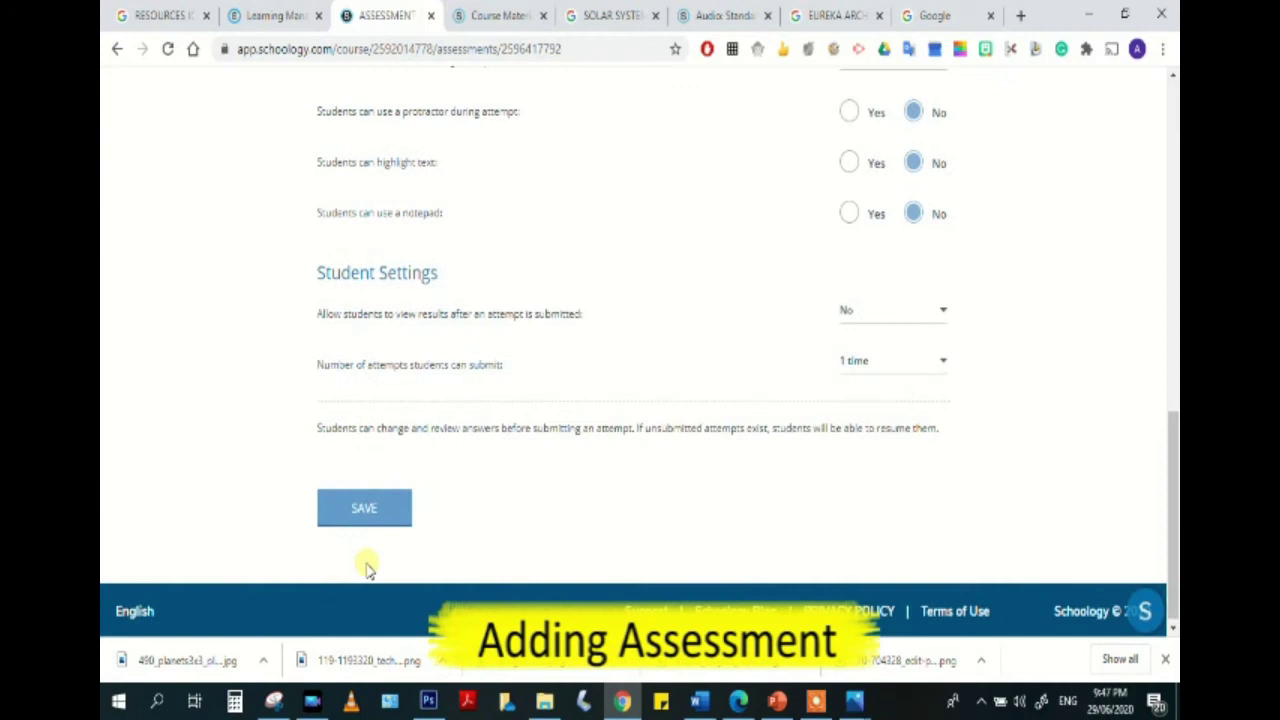
left_click(352, 507)
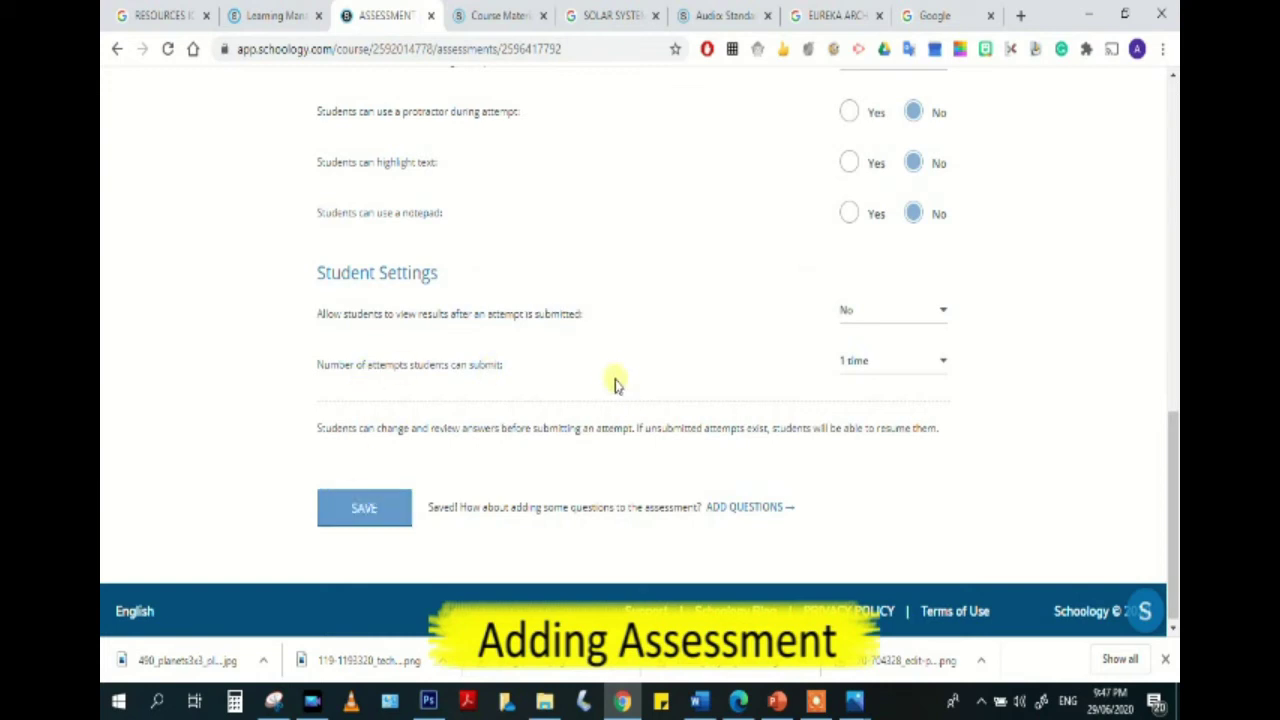
Open the assessment's questions and add a Matching question.
scroll(605, 370, "up", 3)
scroll(597, 368, "up", 6)
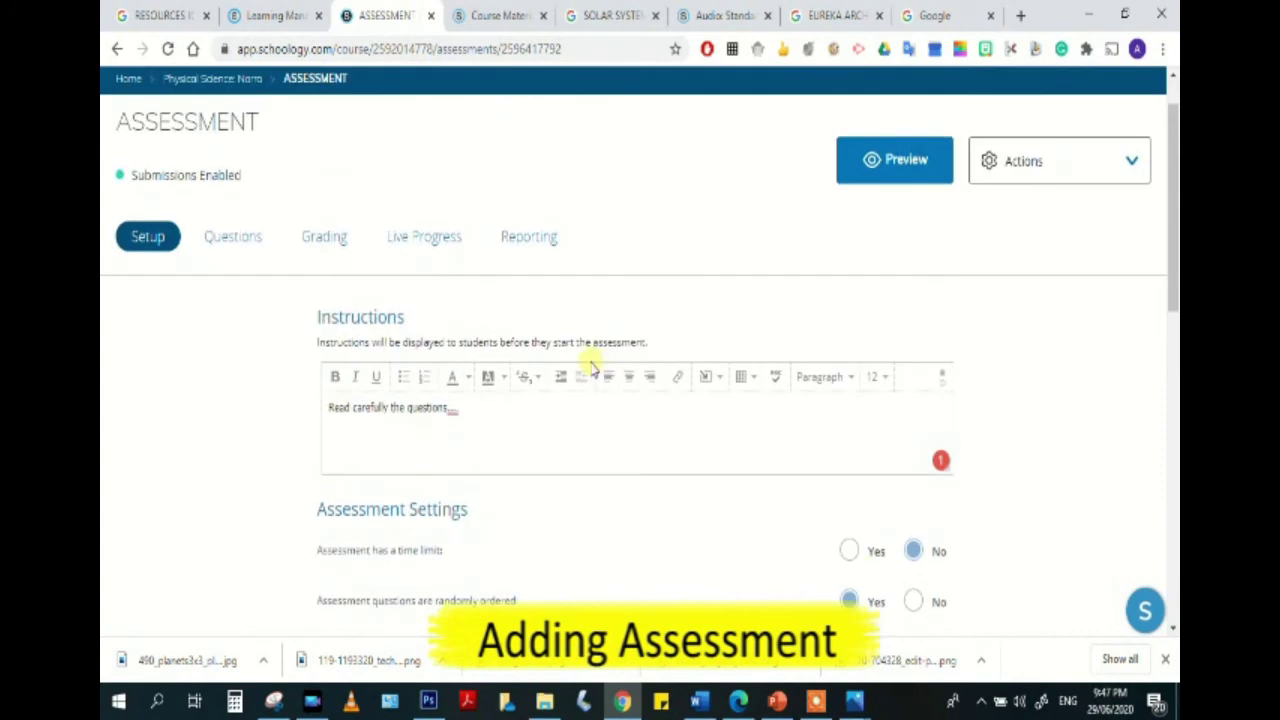
left_click(233, 240)
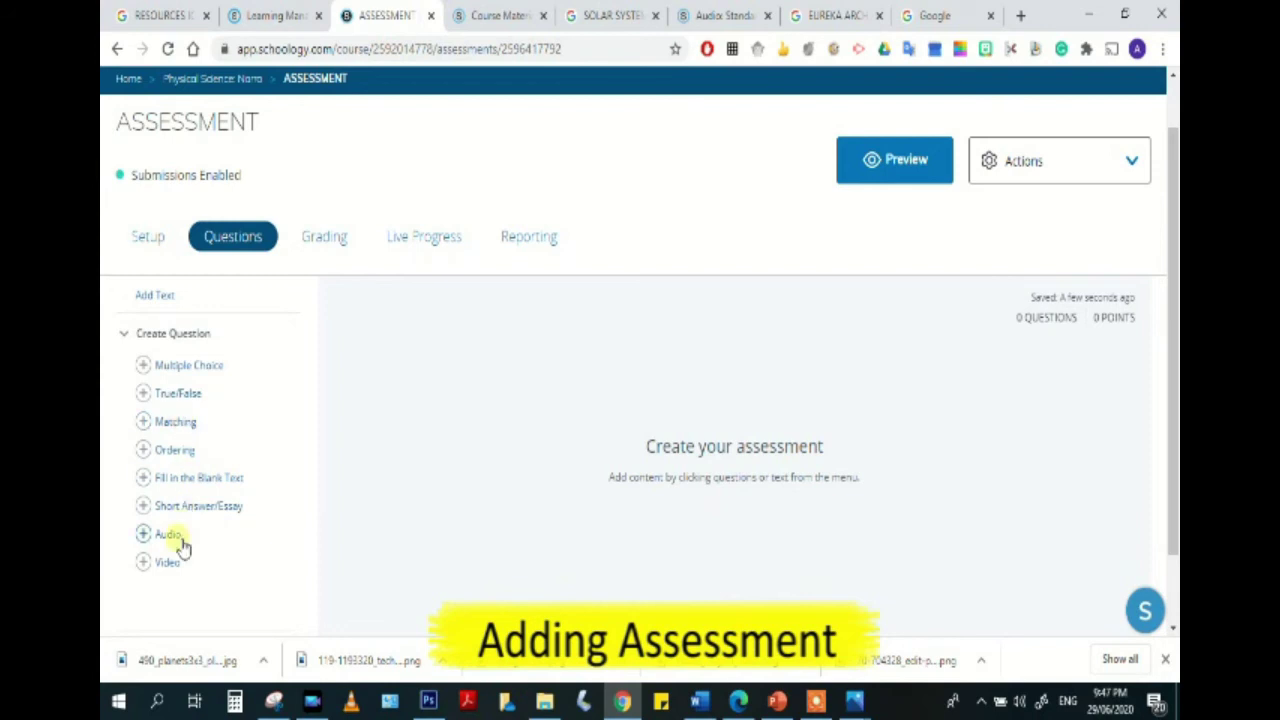
left_click(180, 424)
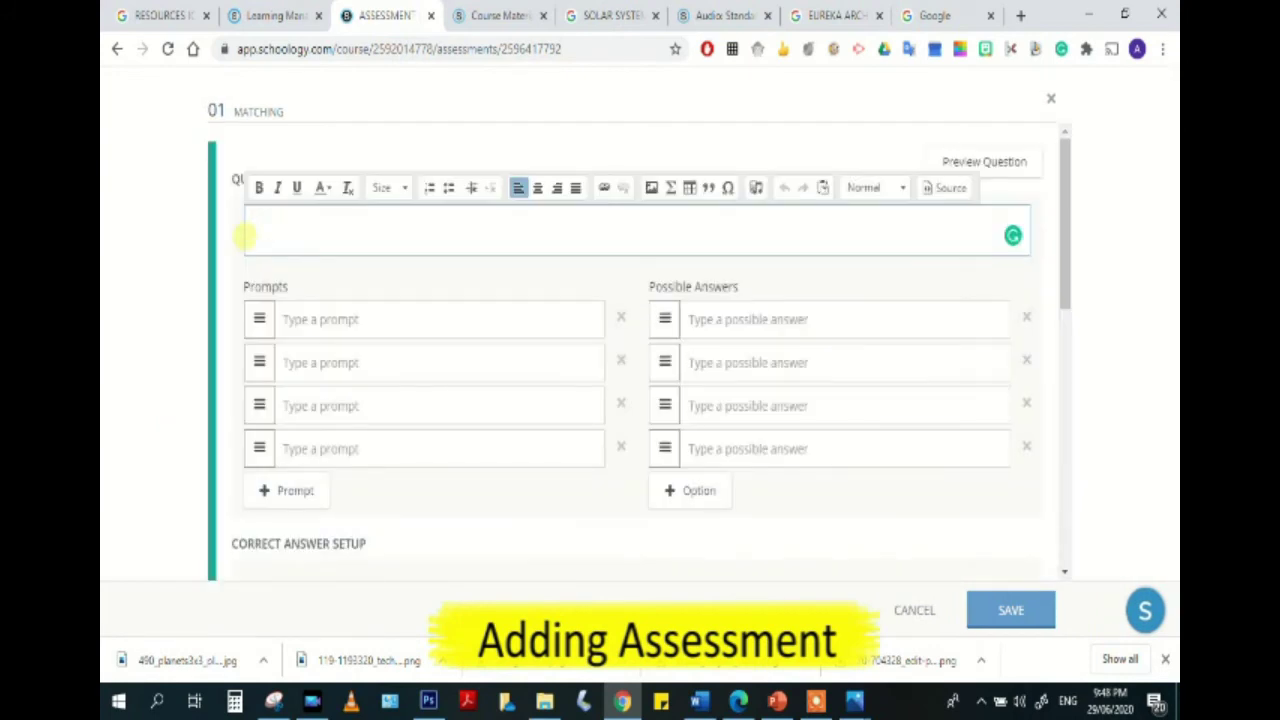
Enter the question "Match the name of the philosophers with their discoveries about the models of the universe.", correcting the misspelled word to "discoveries".
type("Match the name of the phi")
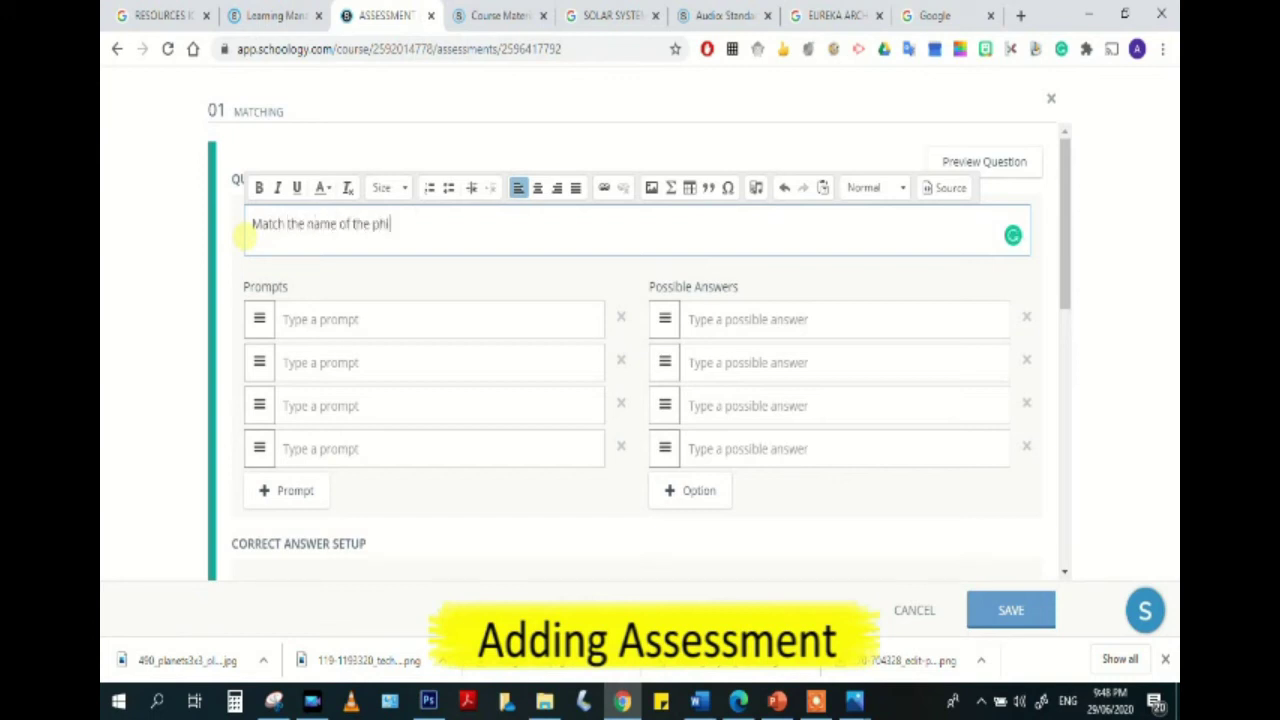
type("losophers with their discover")
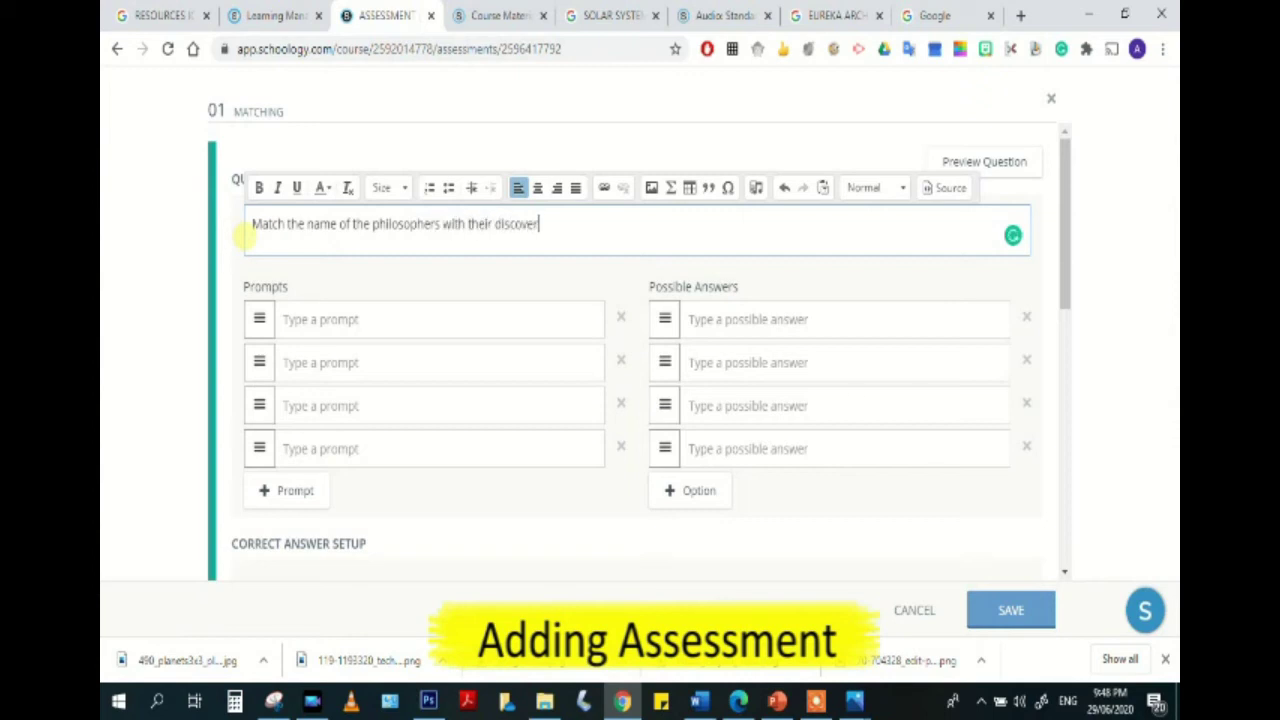
type("eis about th")
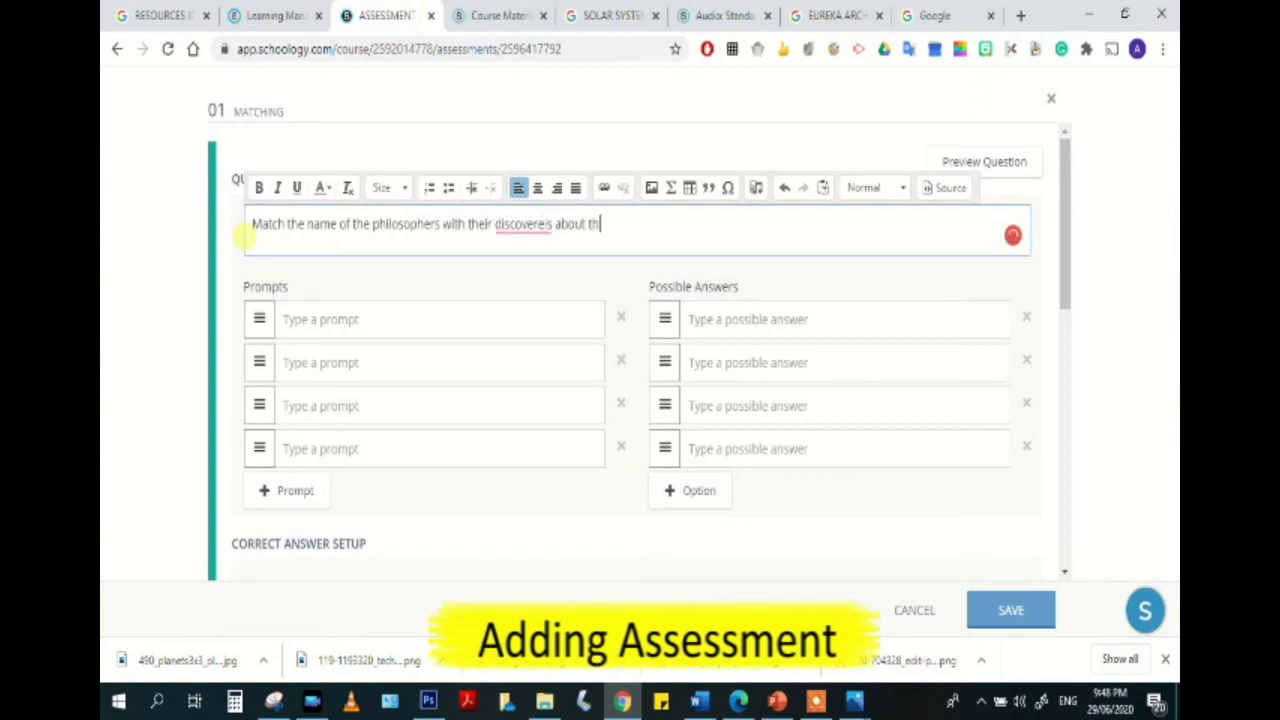
type("e boodels of the universe.")
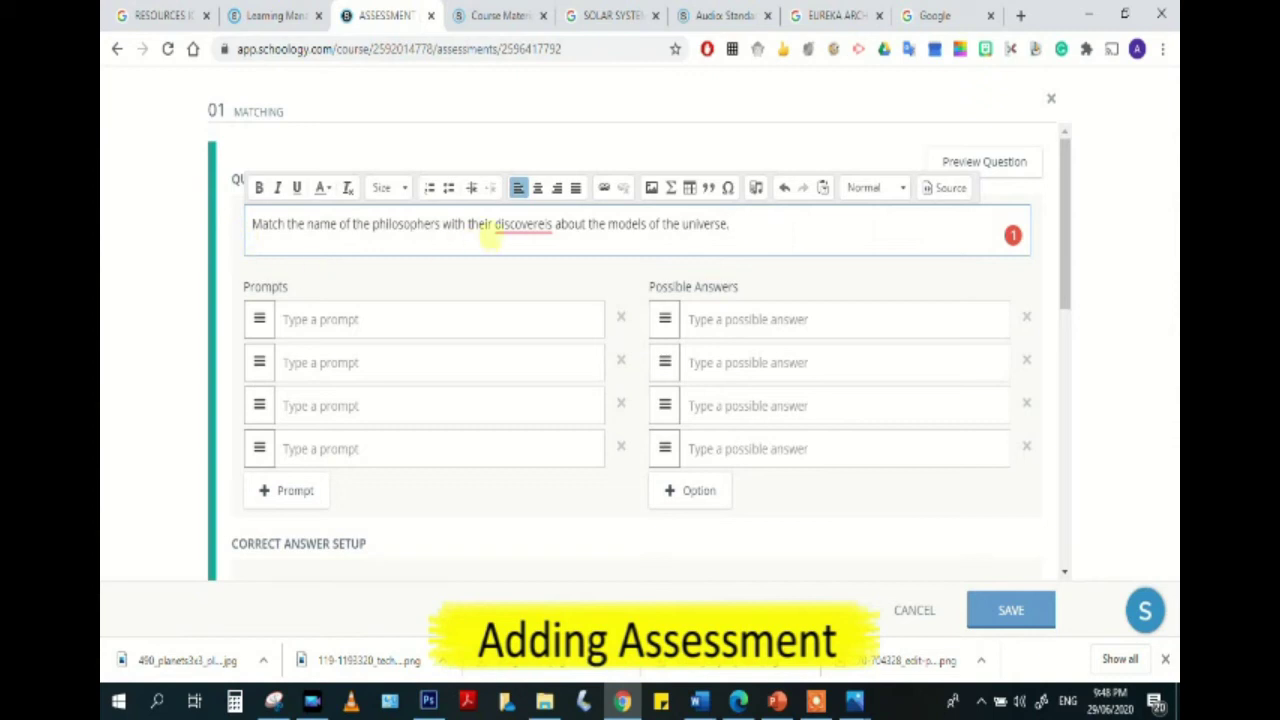
mouse_move(523, 224)
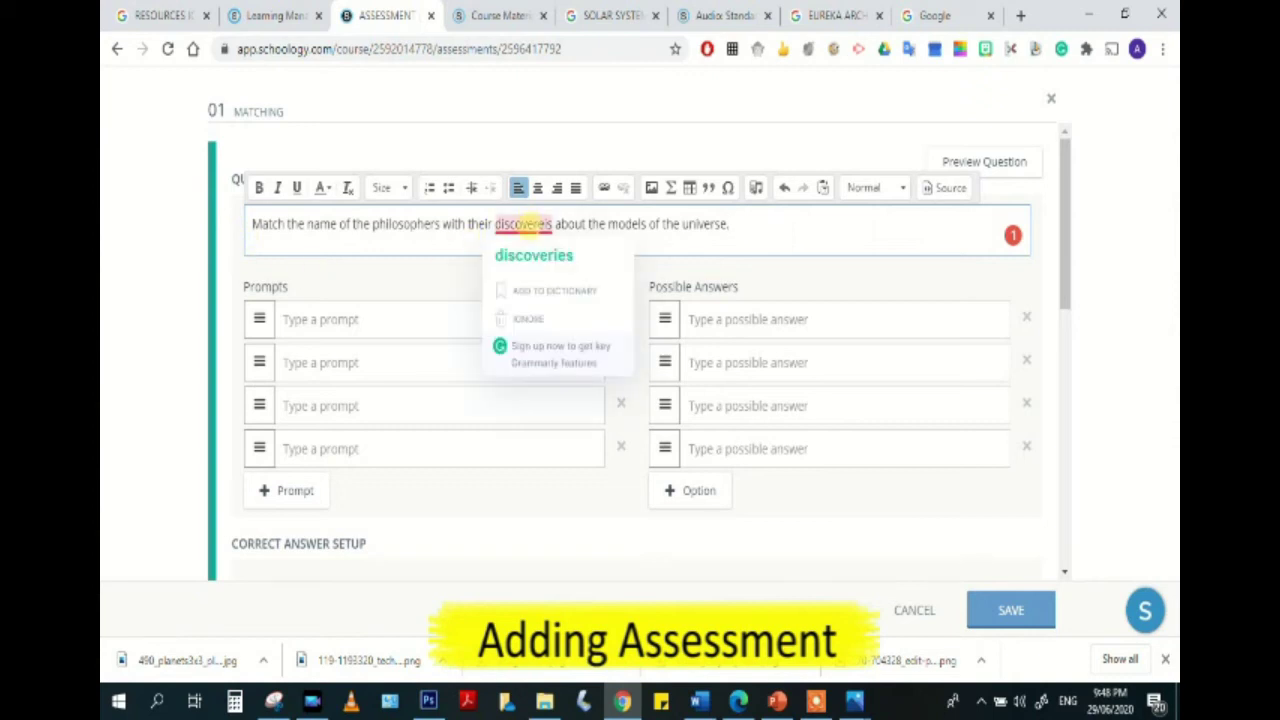
left_click(567, 256)
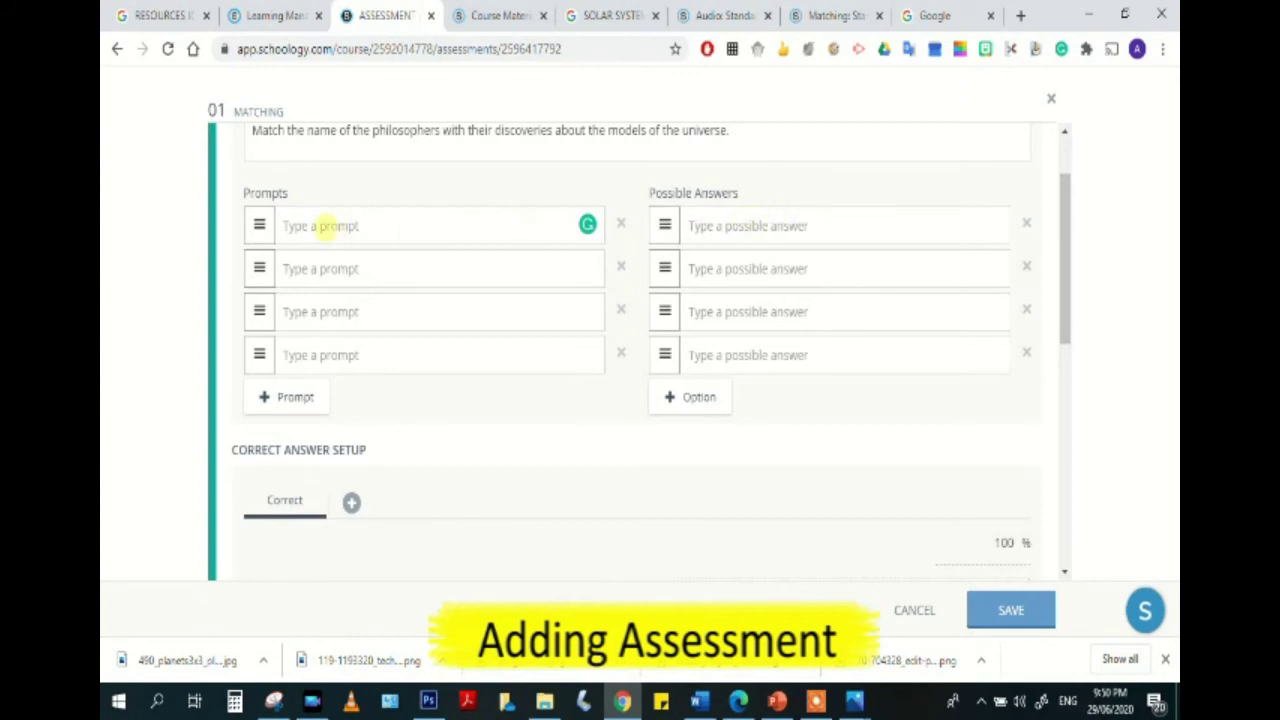
Fill in the matching question's four prompts with Plato, Eudoxus, Aristotle and Ptolemy.
left_click(322, 227)
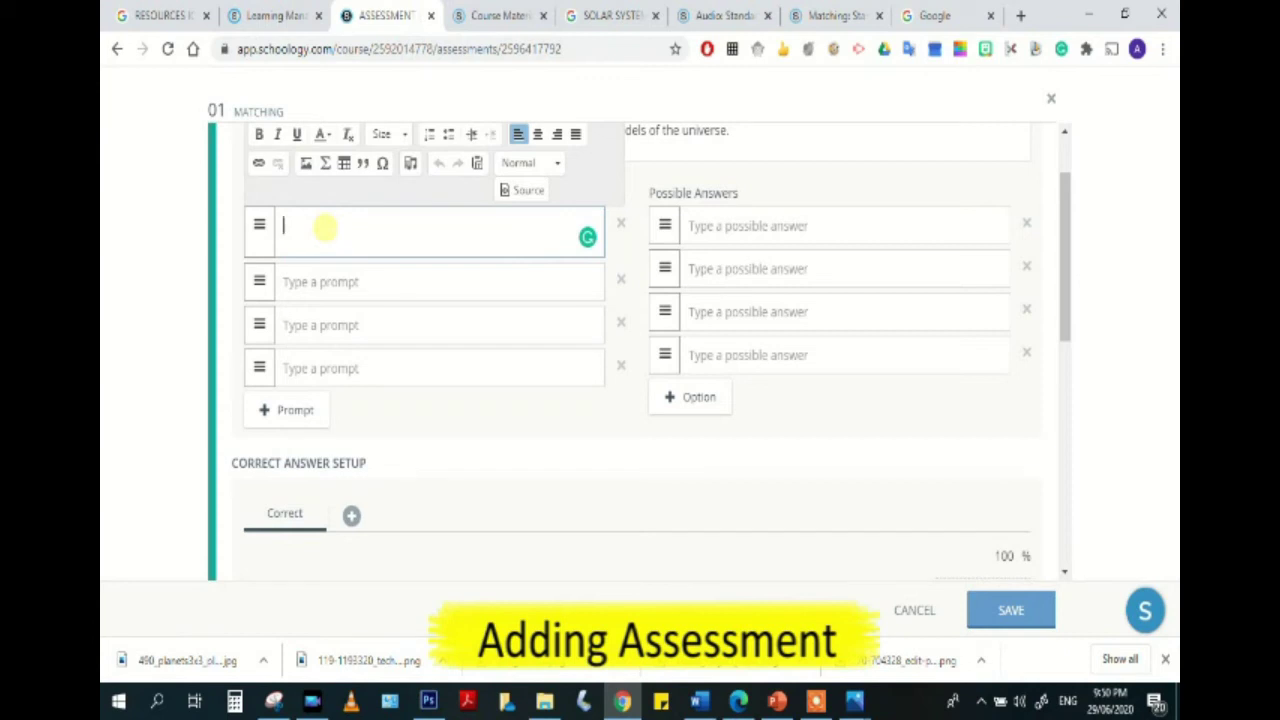
type("Plato")
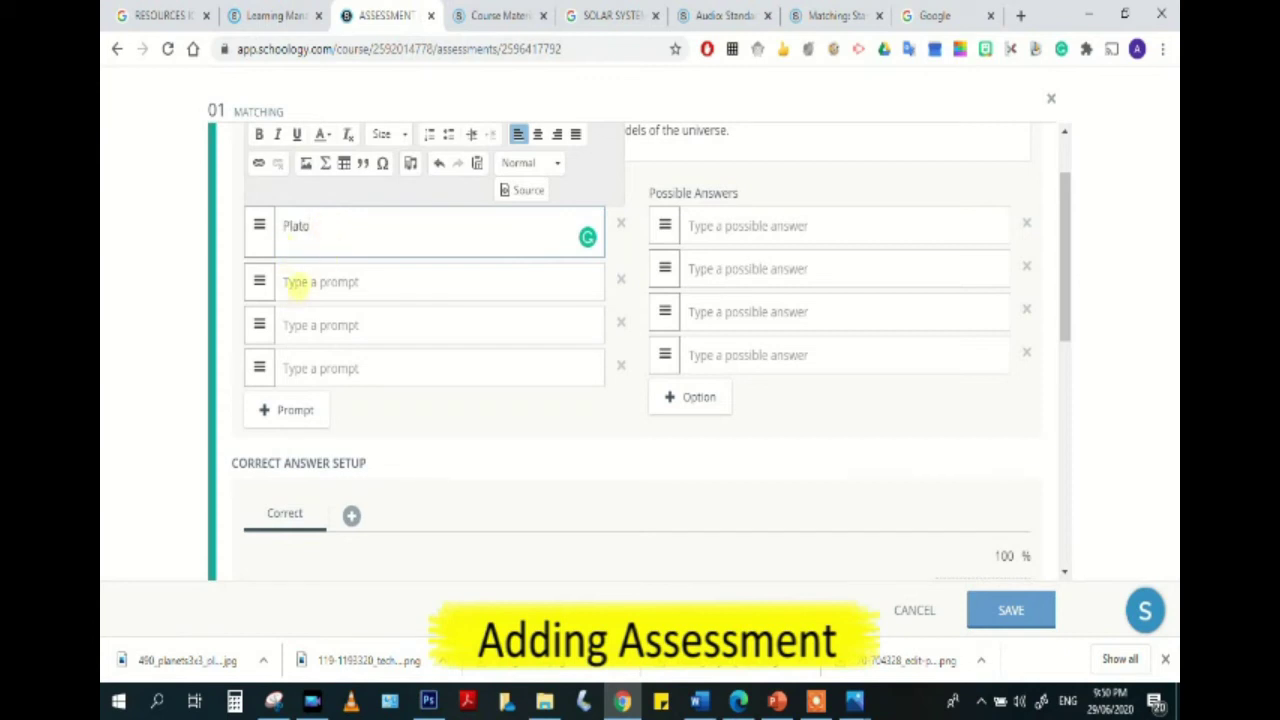
left_click(290, 282)
type("E")
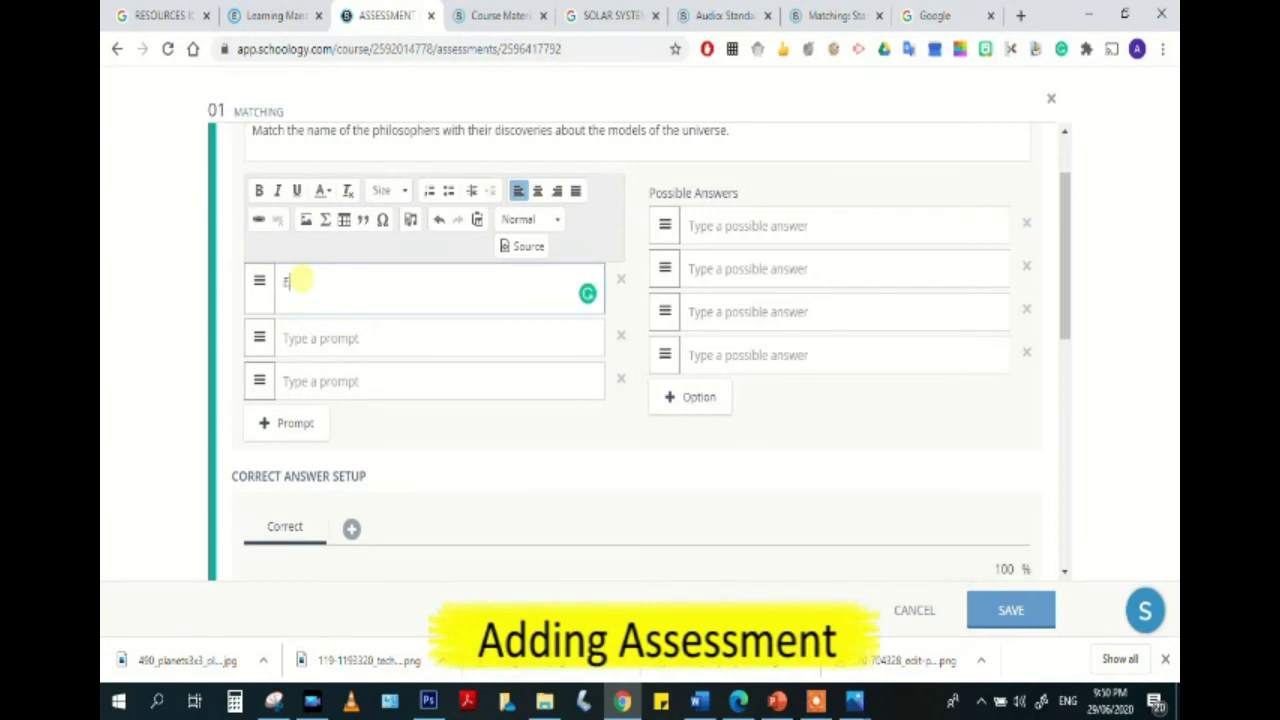
type("udoxus")
left_click(306, 338)
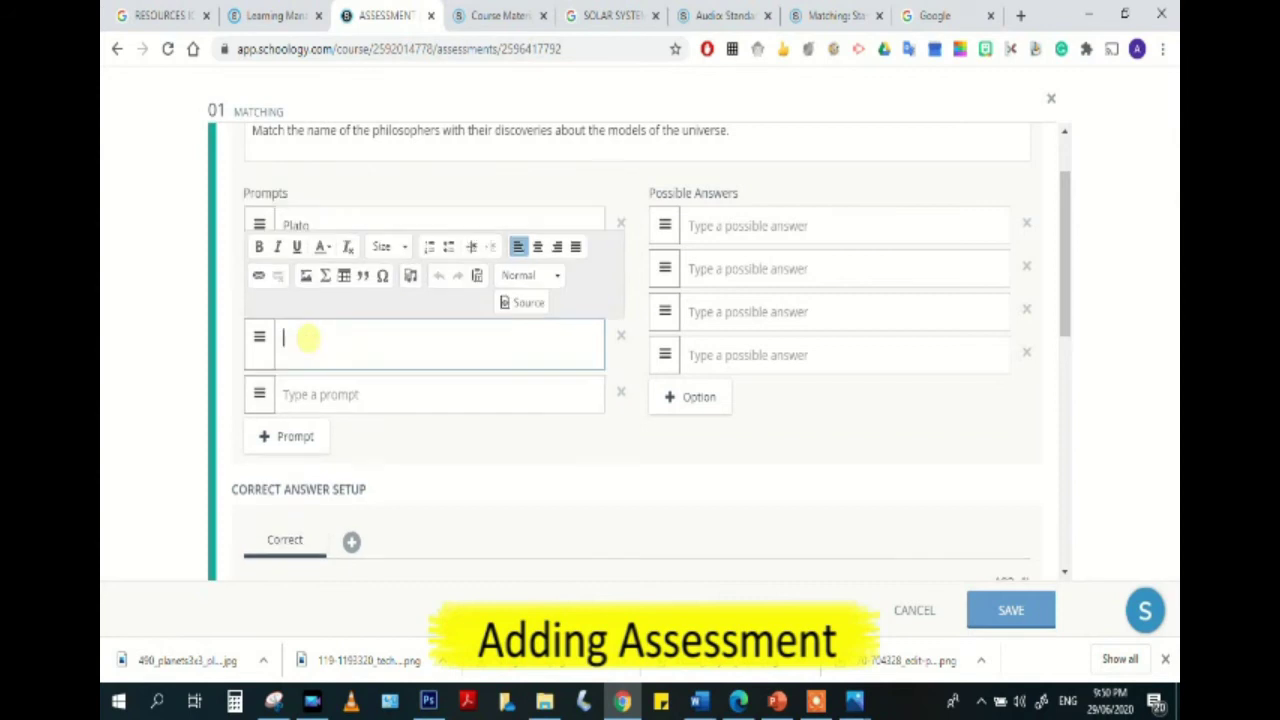
type("Aristotle")
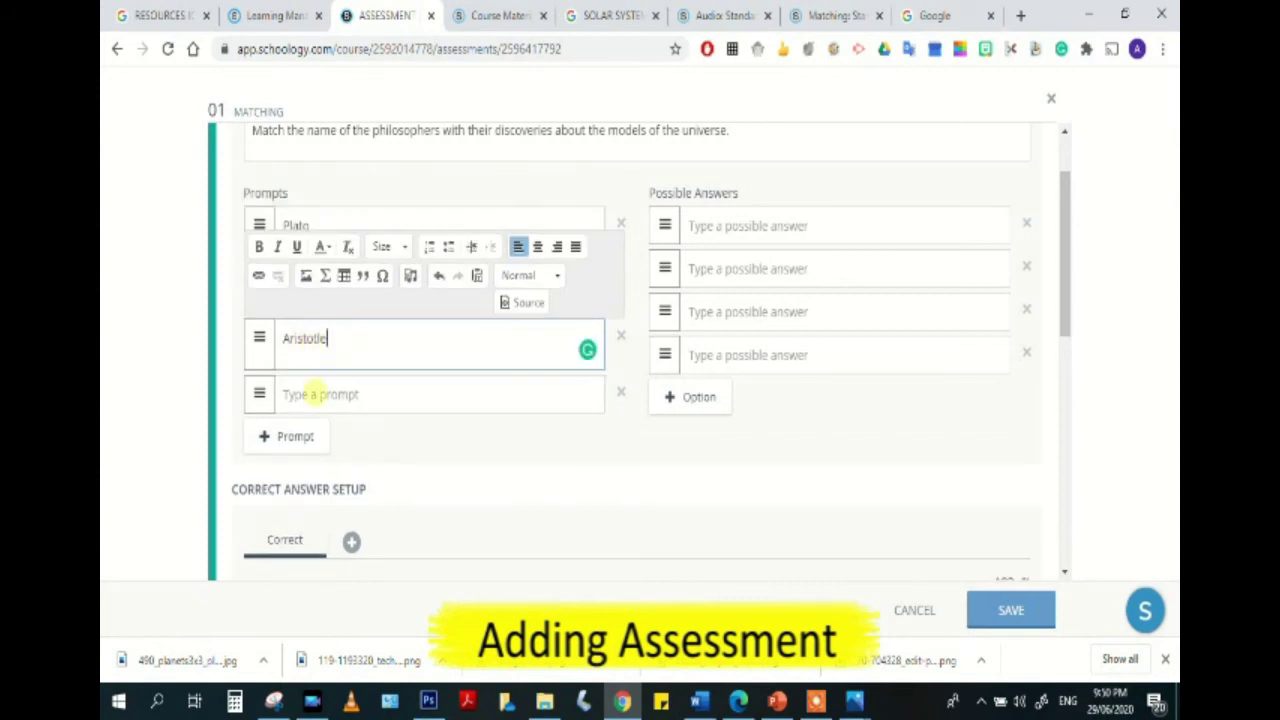
left_click(314, 394)
type("Ptolemy")
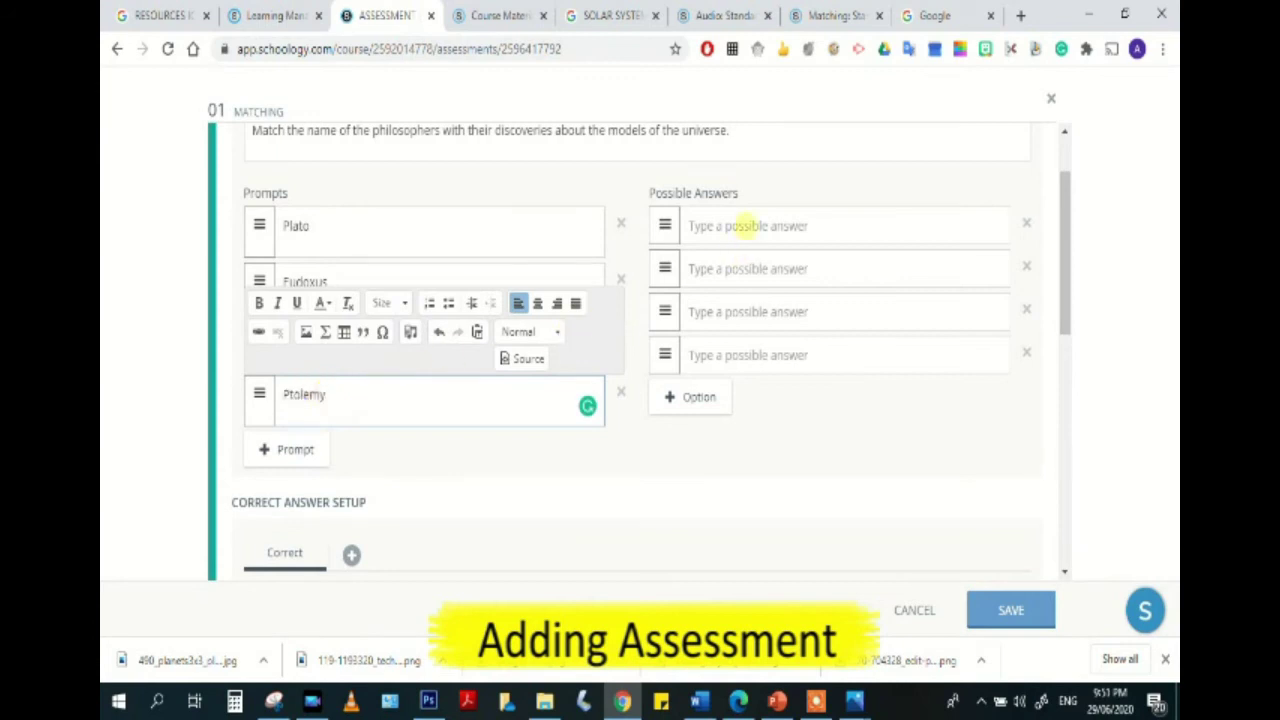
Enter the possible answers "Prime Mover", "Epicycle", "Nested 27 auxillary spheres" and "Earth at the stationary center" for the matching question.
left_click(745, 225)
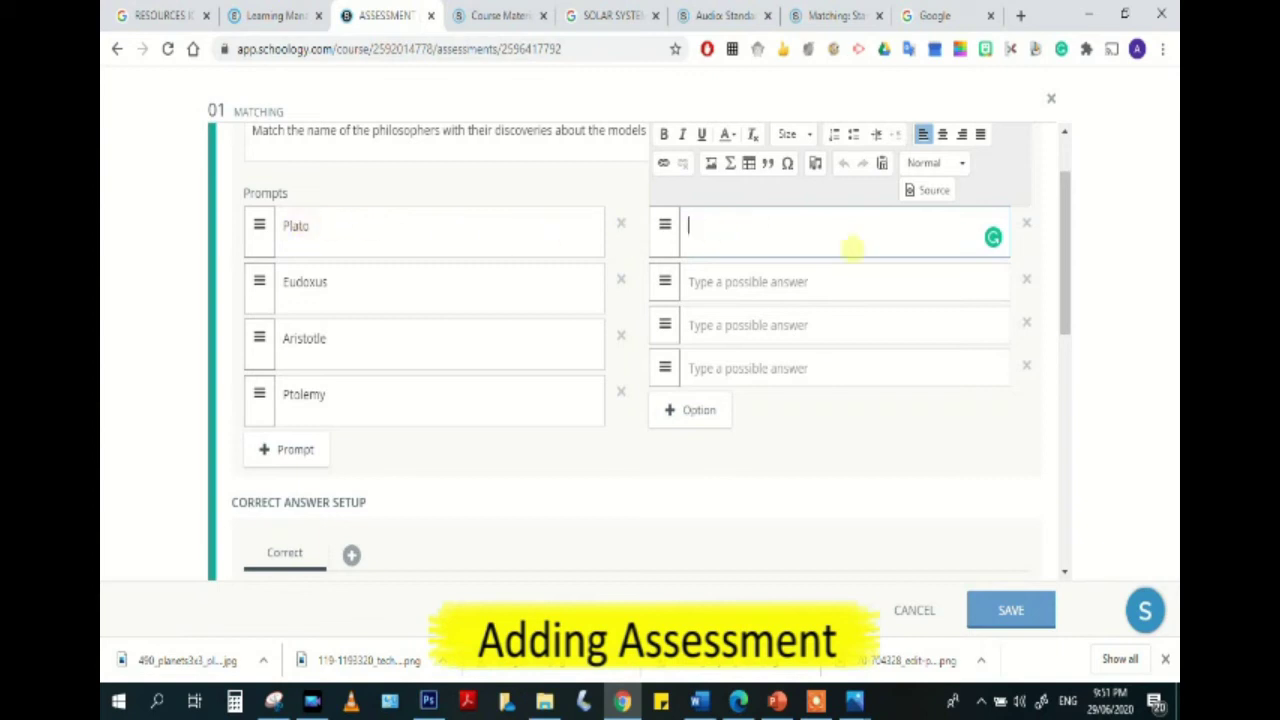
type("Prime Mover")
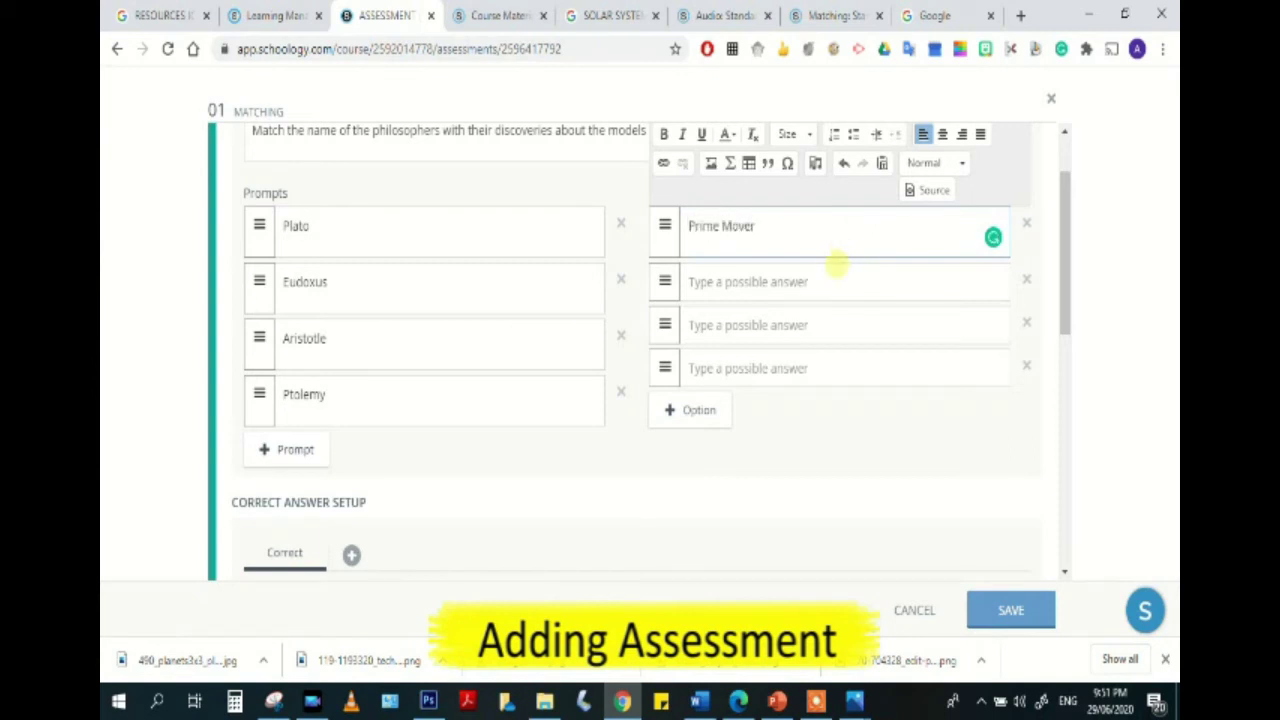
left_click(779, 289)
type("Epicycle")
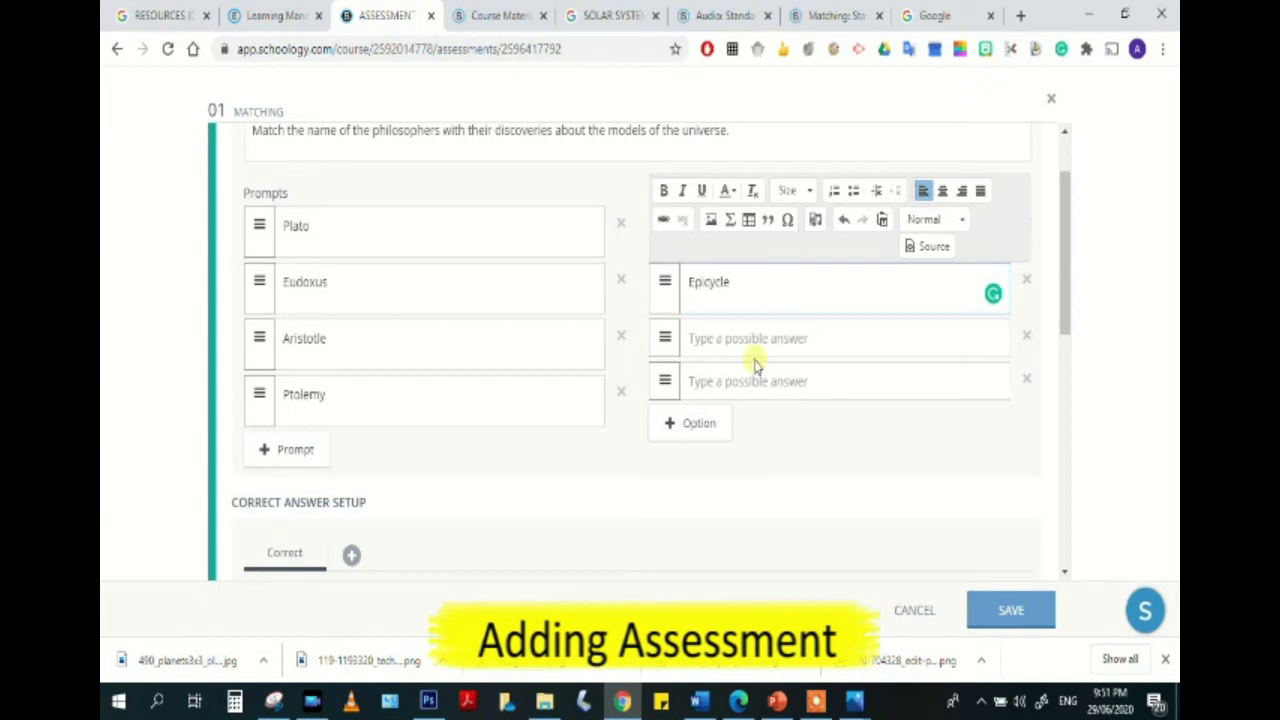
left_click(746, 338)
type("Nested 27 auxiliary spheres")
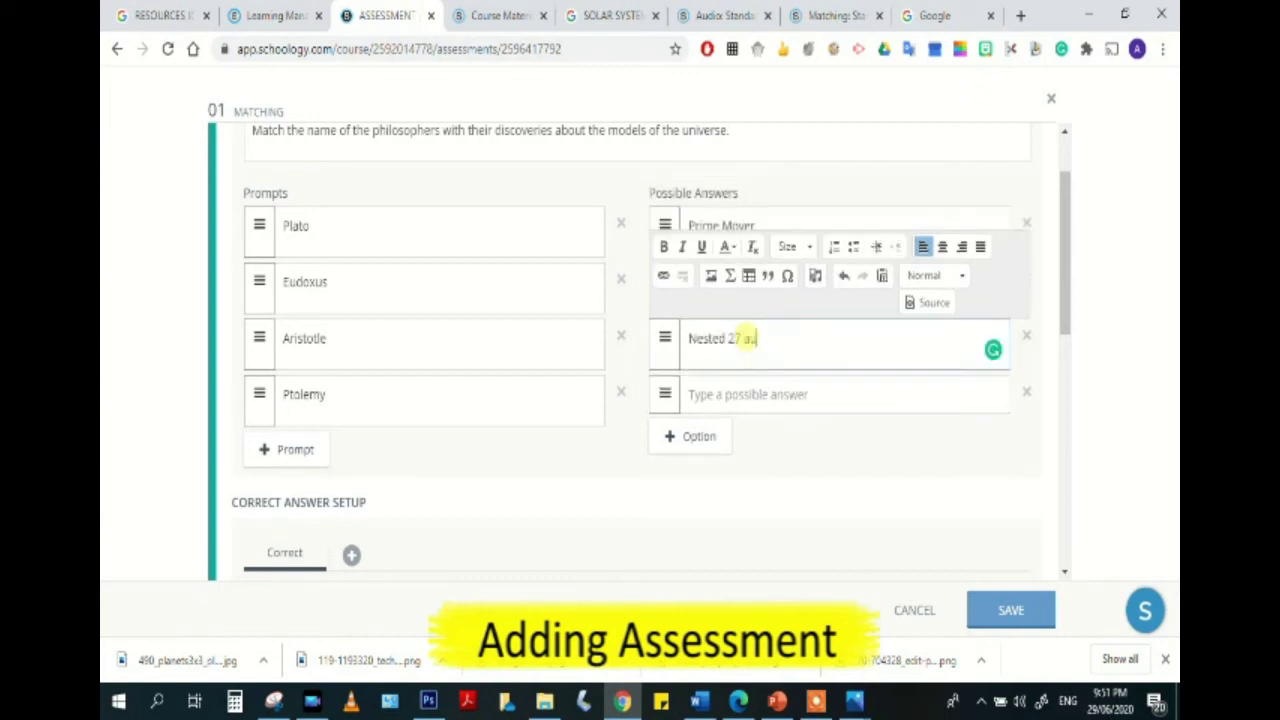
left_click(723, 394)
type("Earth at the stationary center")
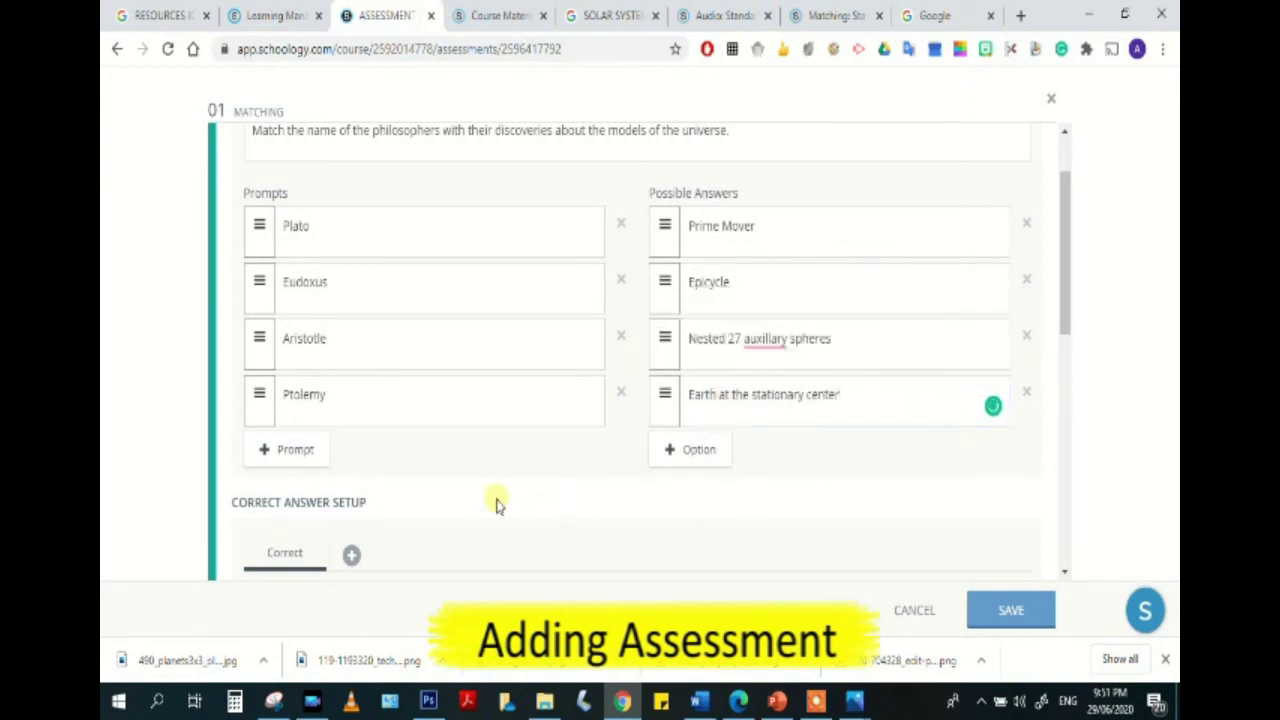
Set the correct answers: Plato to Earth at the stationary center, Eudoxus to Nested 27 auxillary spheres, Aristotle to Prime Mover, Ptolemy to Epicycle.
scroll(494, 500, "down", 3)
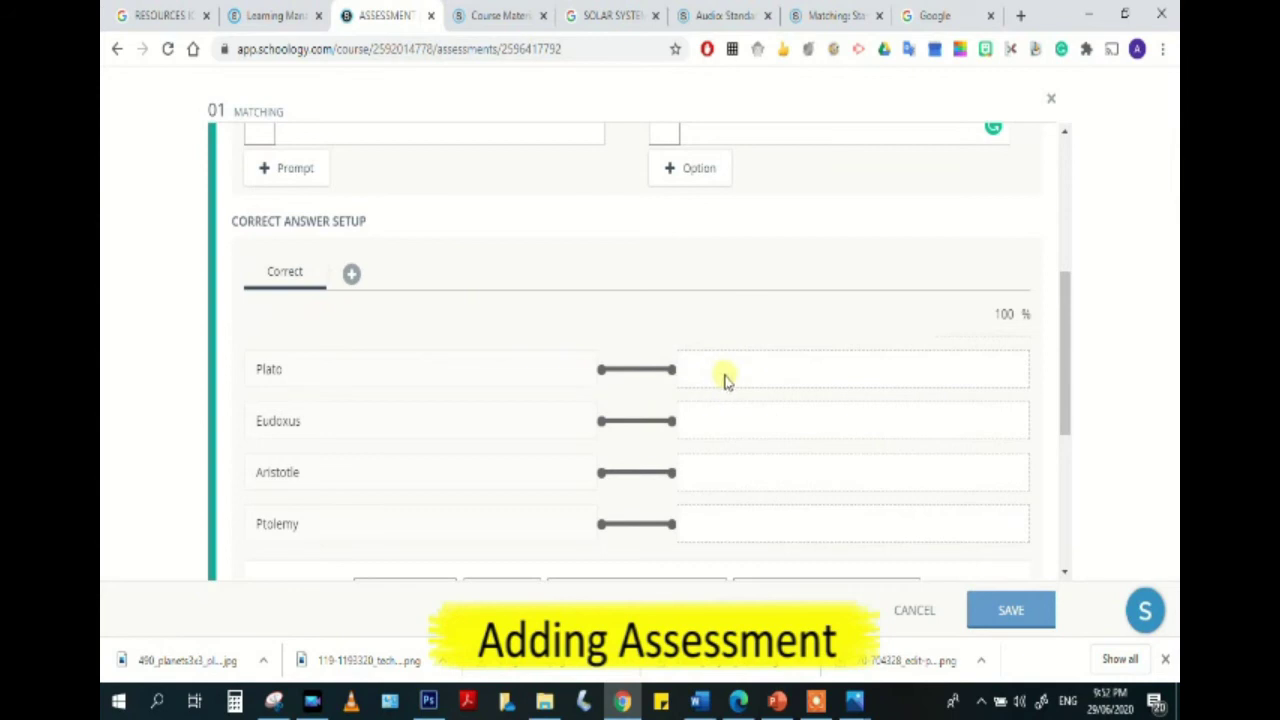
scroll(723, 377, "up", 2)
scroll(763, 445, "up", 2)
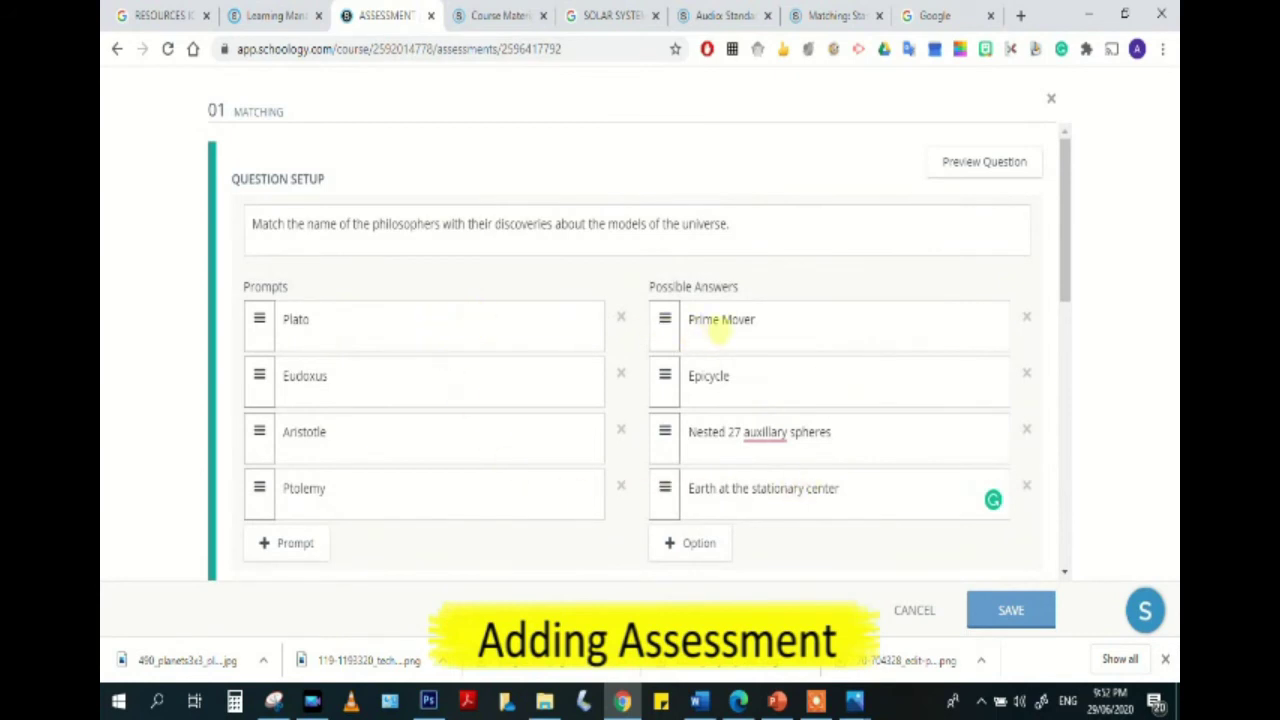
scroll(780, 505, "down", 4)
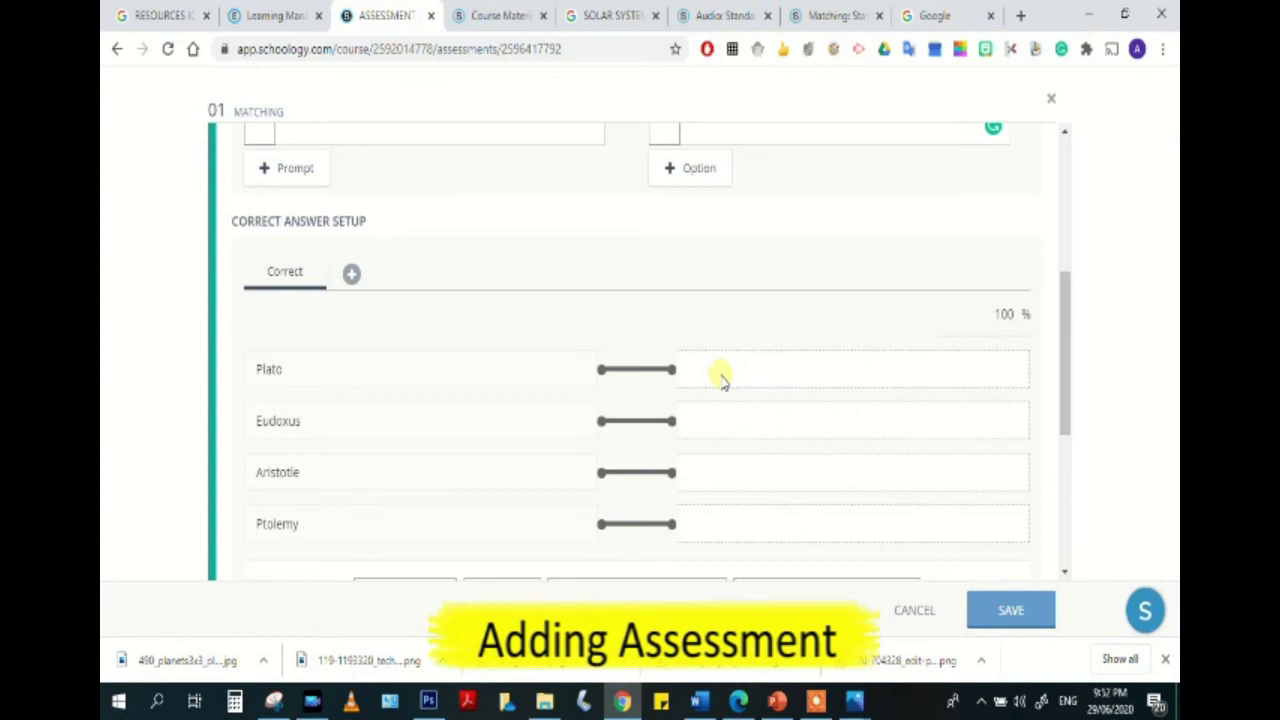
scroll(722, 378, "down", 1)
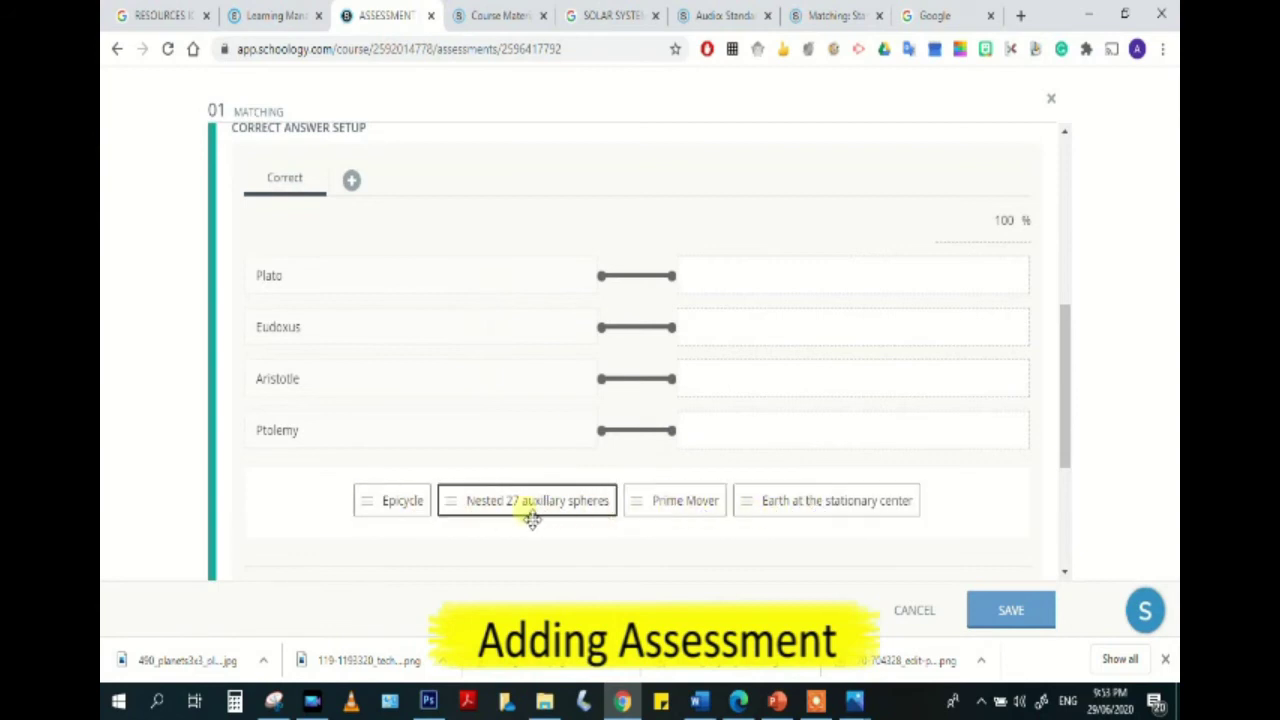
left_click(797, 510)
left_click_drag(797, 510, 748, 289)
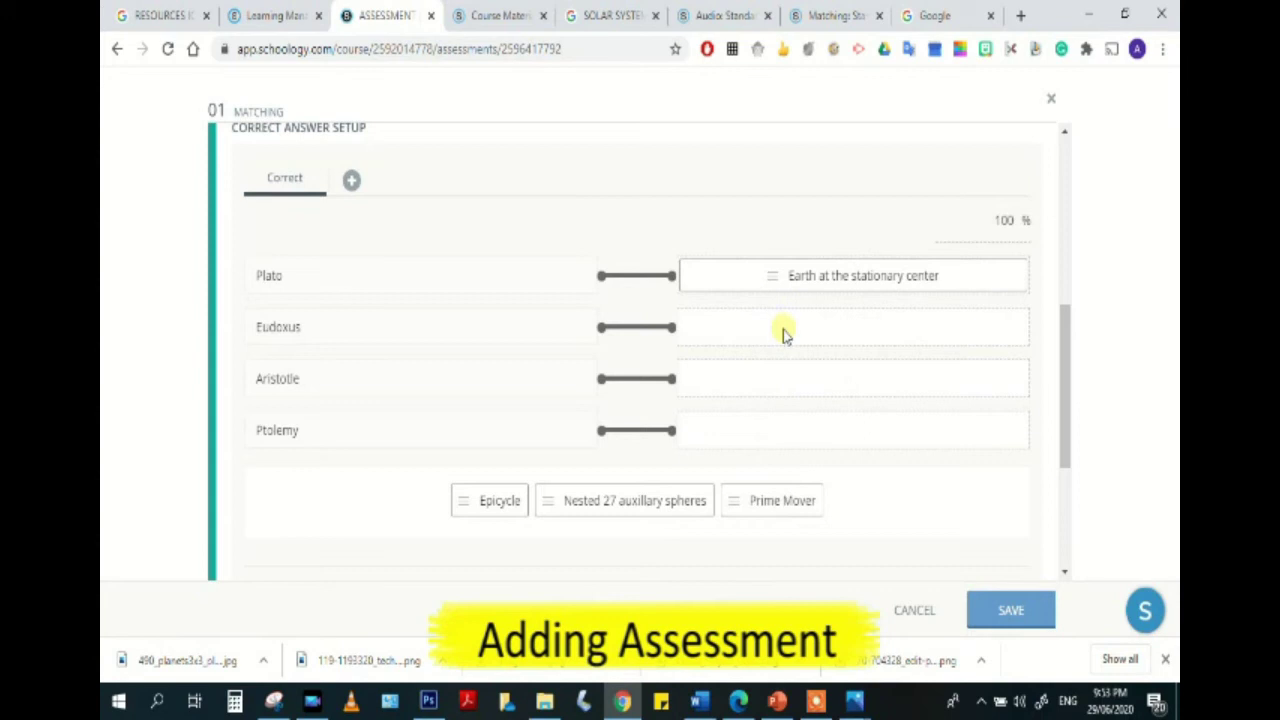
left_click_drag(611, 512, 796, 345)
left_click_drag(663, 506, 799, 381)
left_click_drag(687, 484, 803, 440)
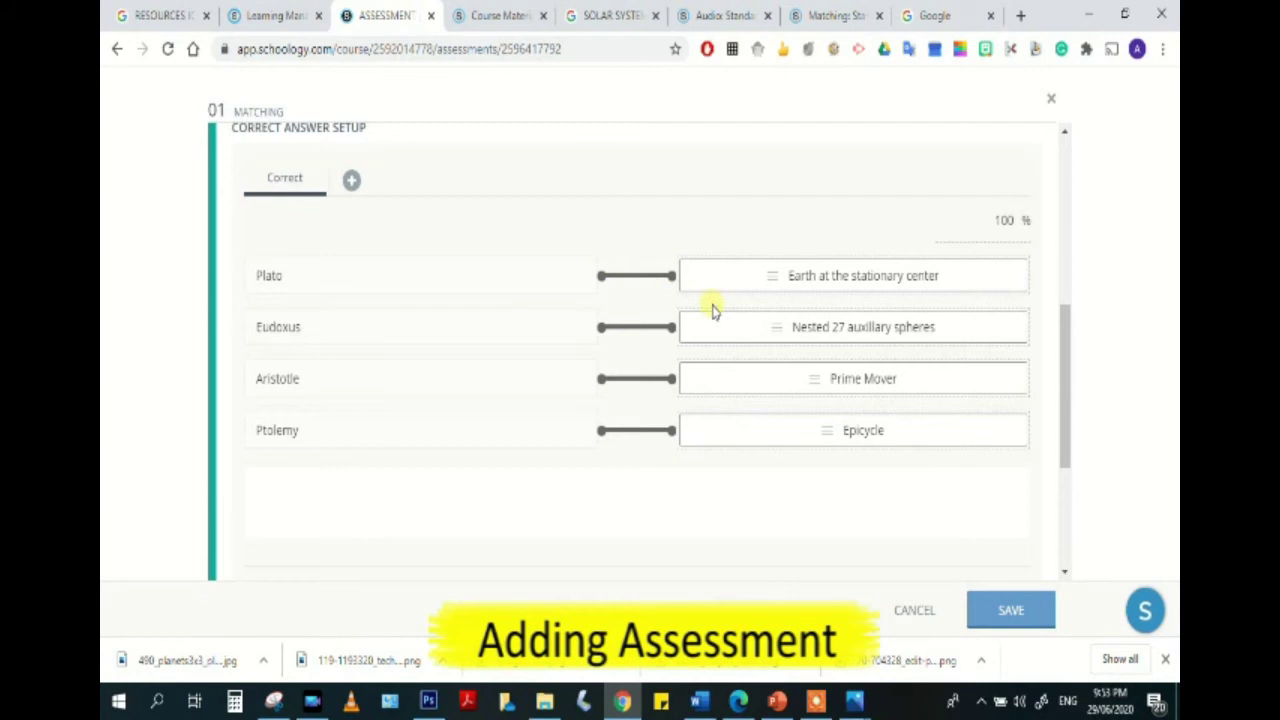
Review the matching question's answer pairs, scoring options and author notes, and save the question.
scroll(713, 313, "down", 2)
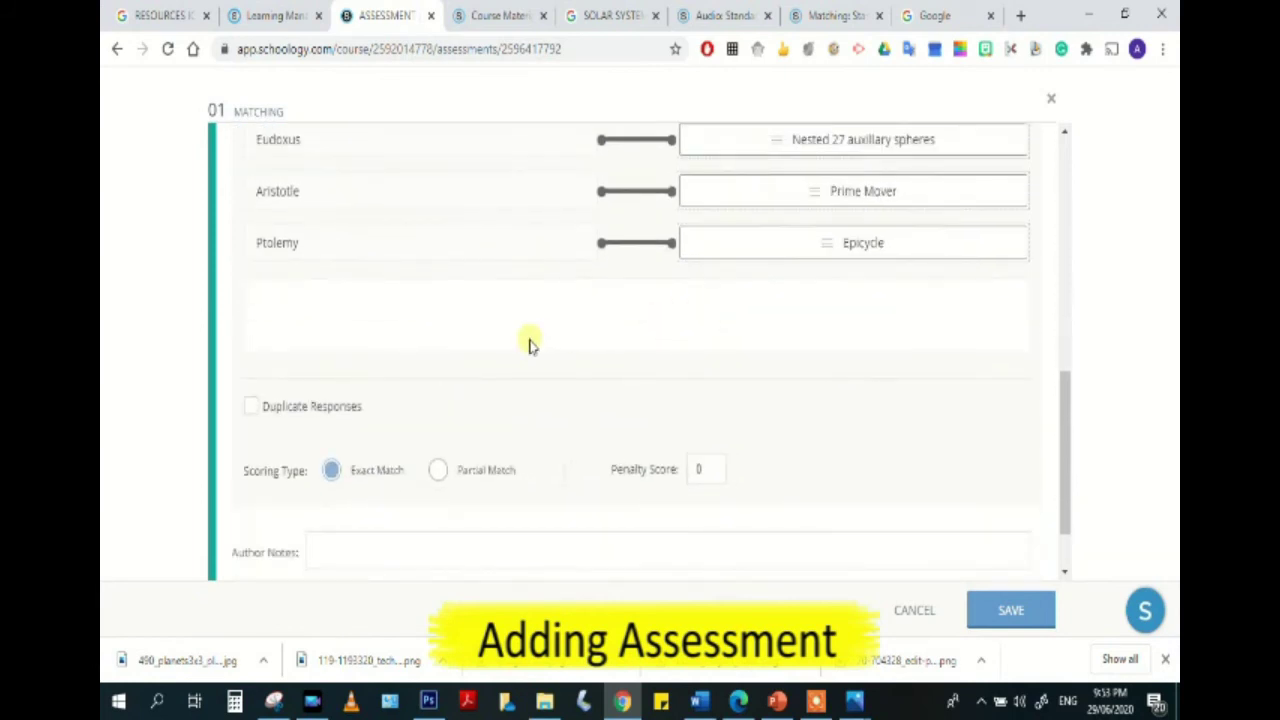
scroll(505, 354, "down", 1)
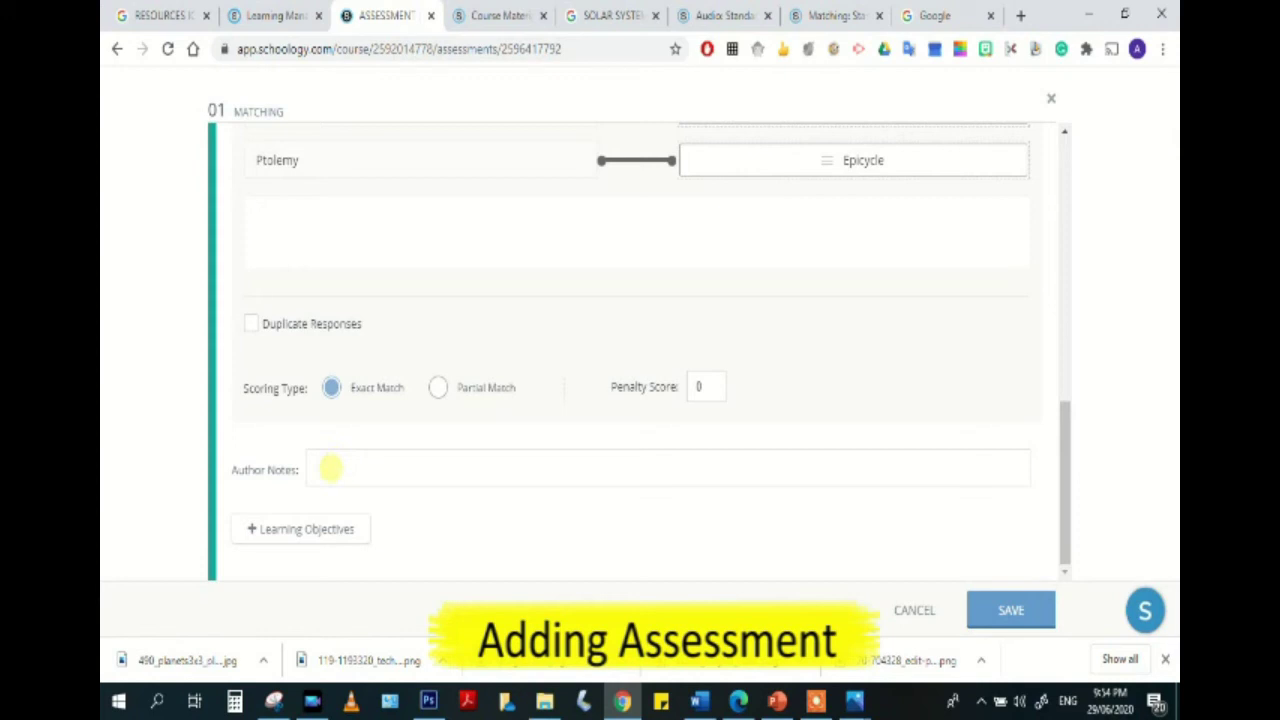
left_click(330, 467)
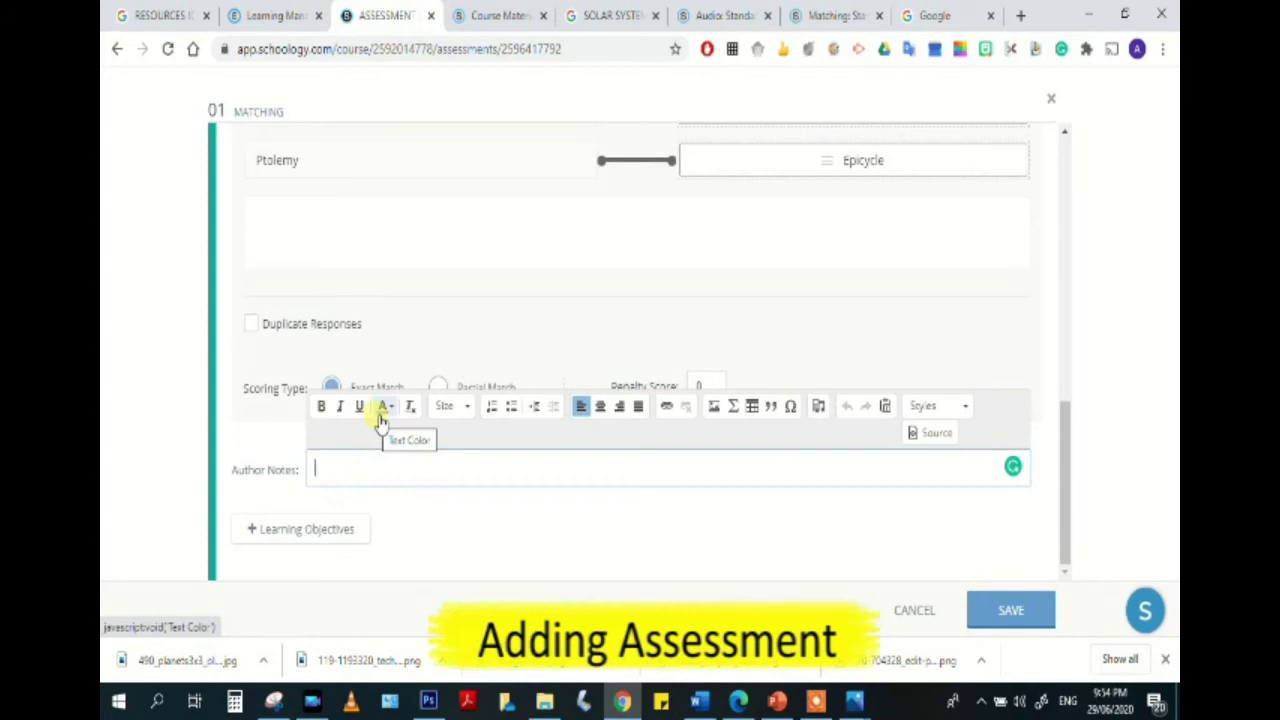
left_click(714, 217)
scroll(445, 230, "up", 2)
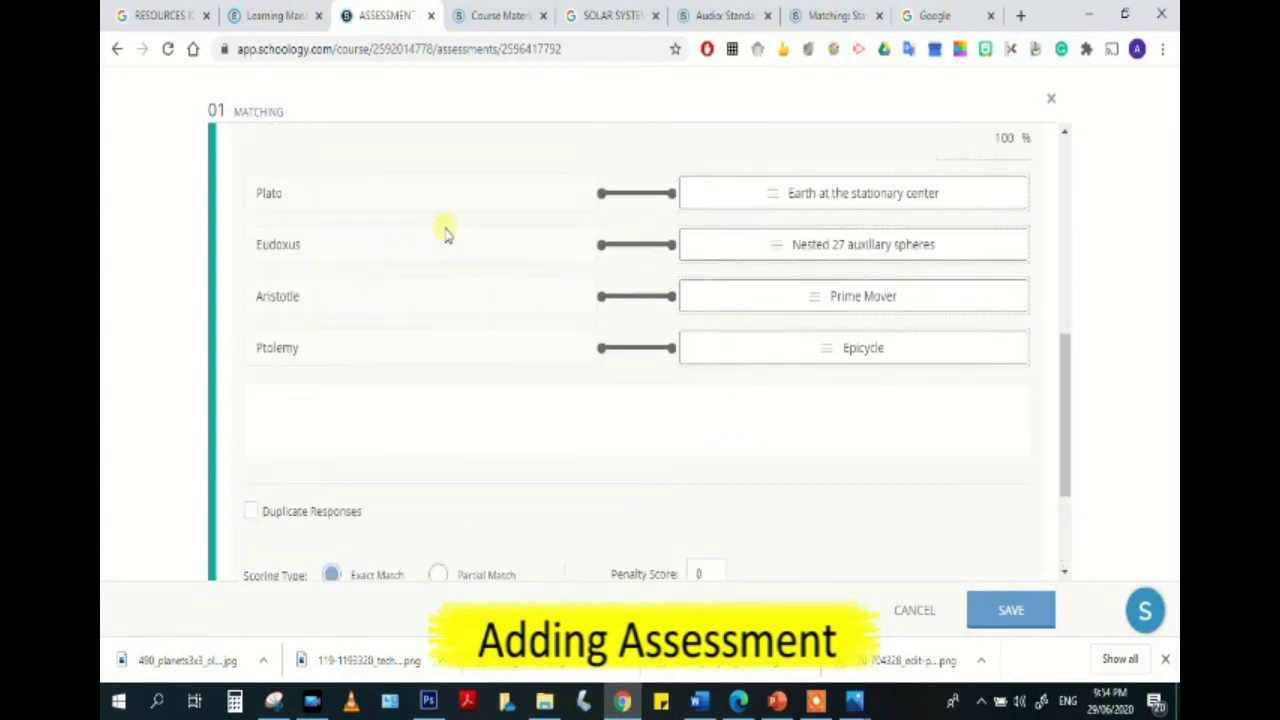
scroll(660, 337, "down", 2)
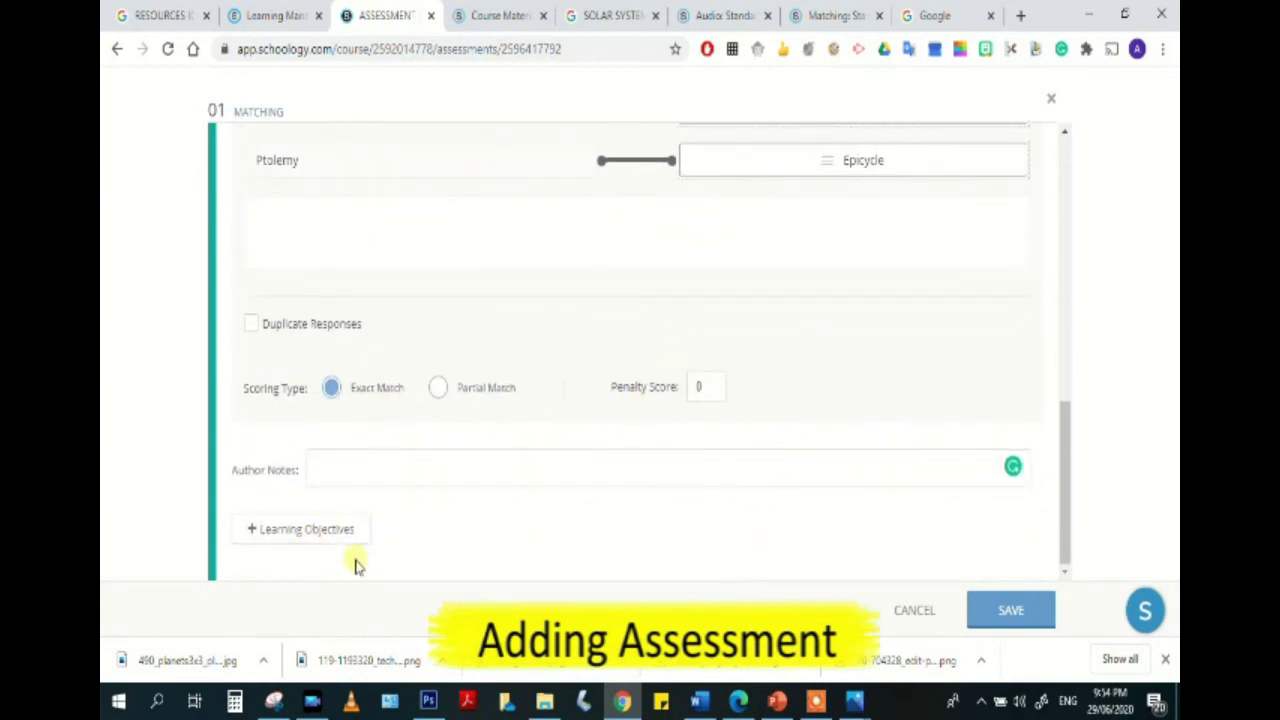
left_click(1010, 612)
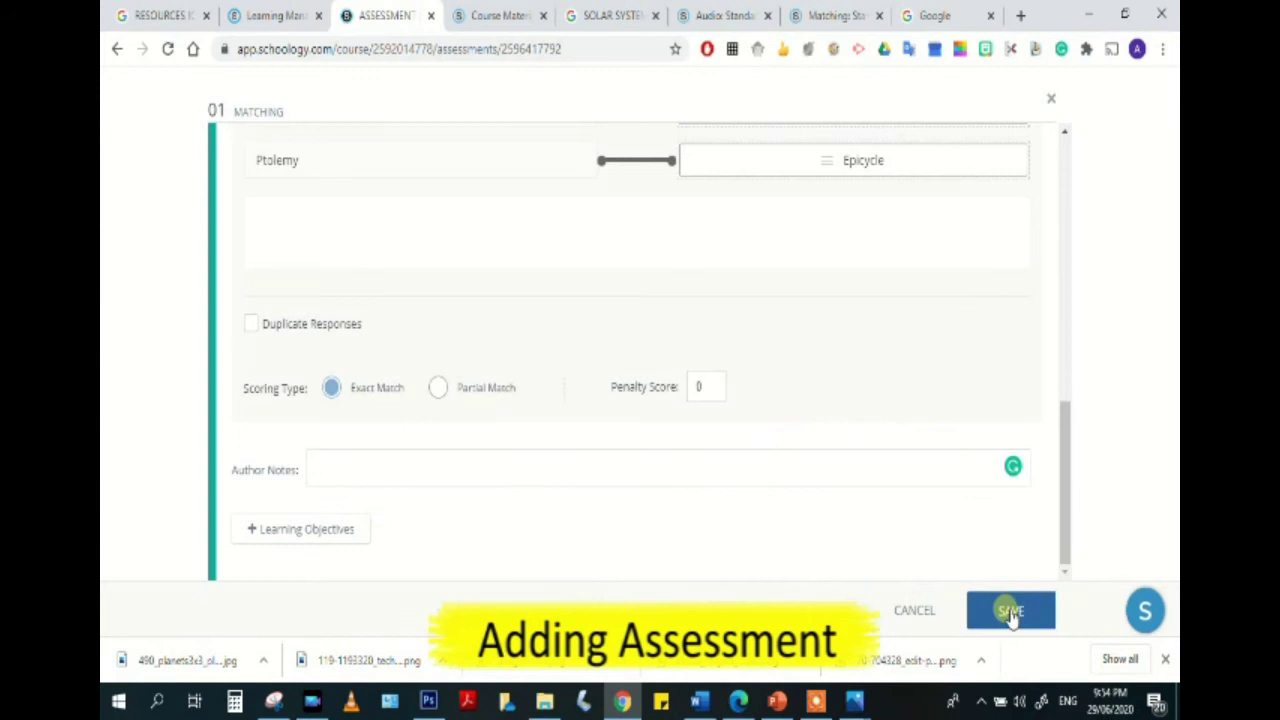
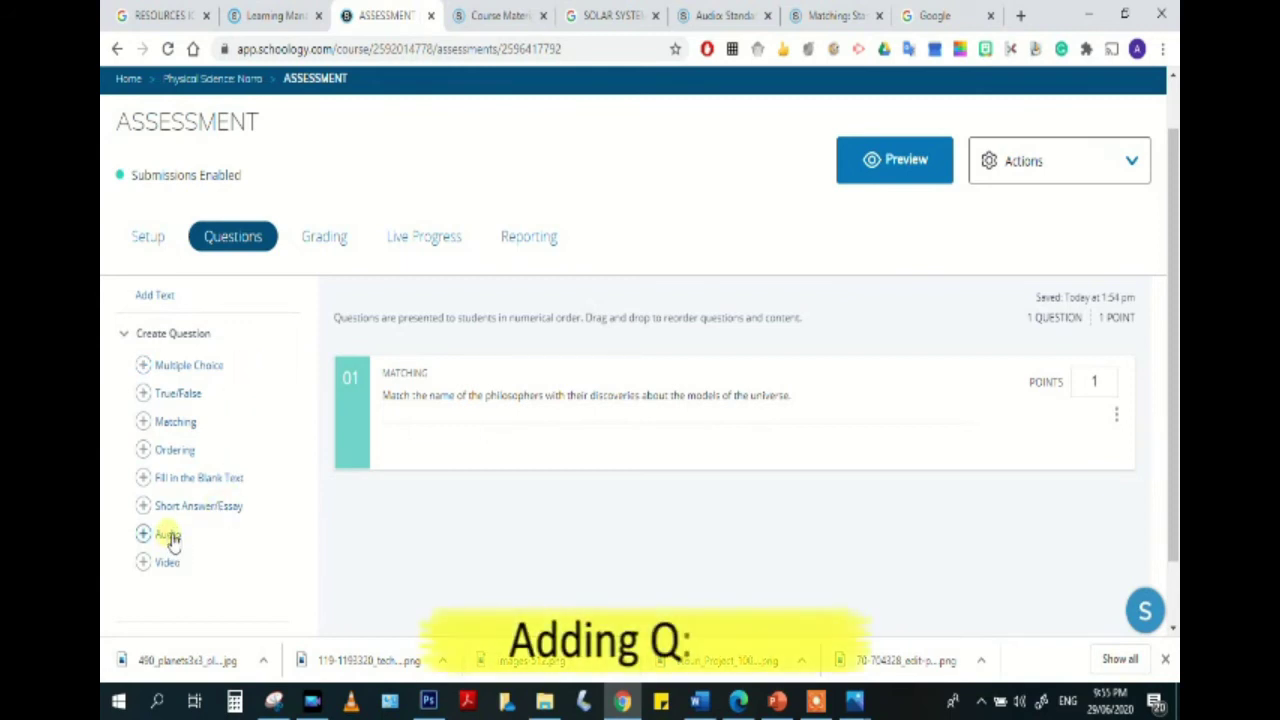
Add an Audio question to the assessment asking "What is the Spanish translation of "HOW ARE YOU"?".
left_click(170, 537)
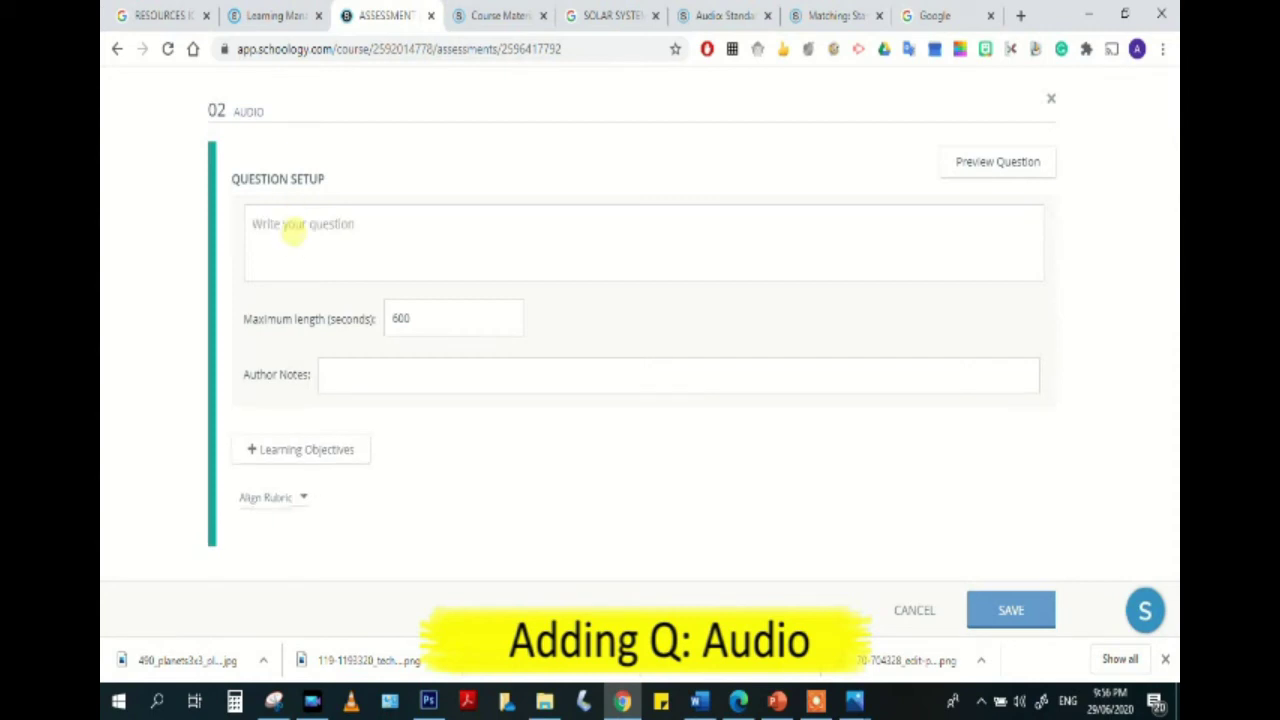
left_click(272, 228)
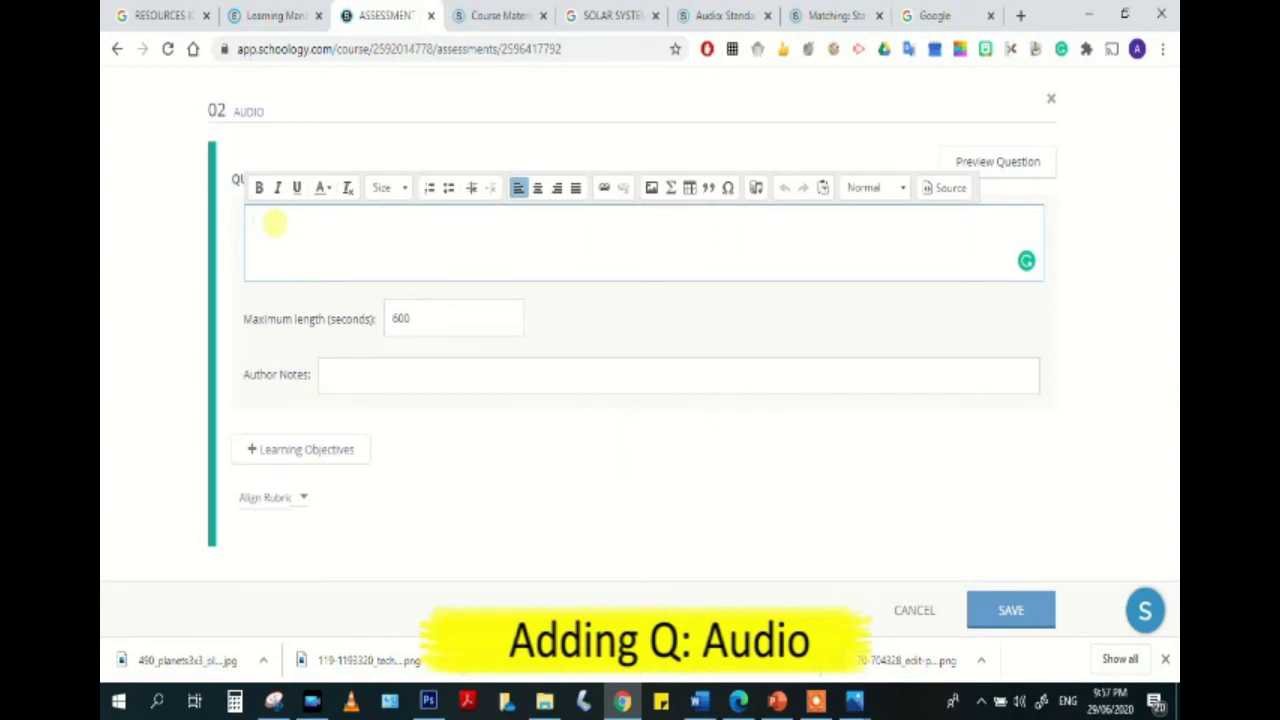
type("What is the Spanish translation of H")
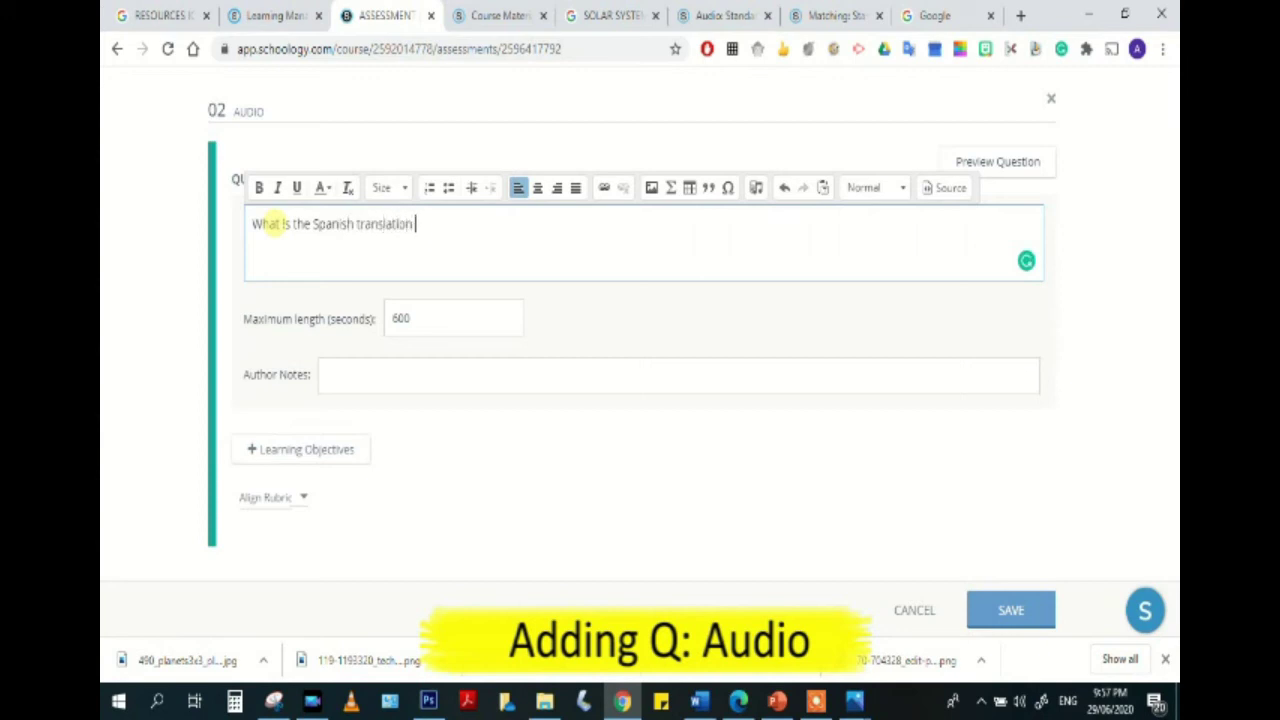
key("BackSpace")
type("\"HOW ARE YOU\"?")
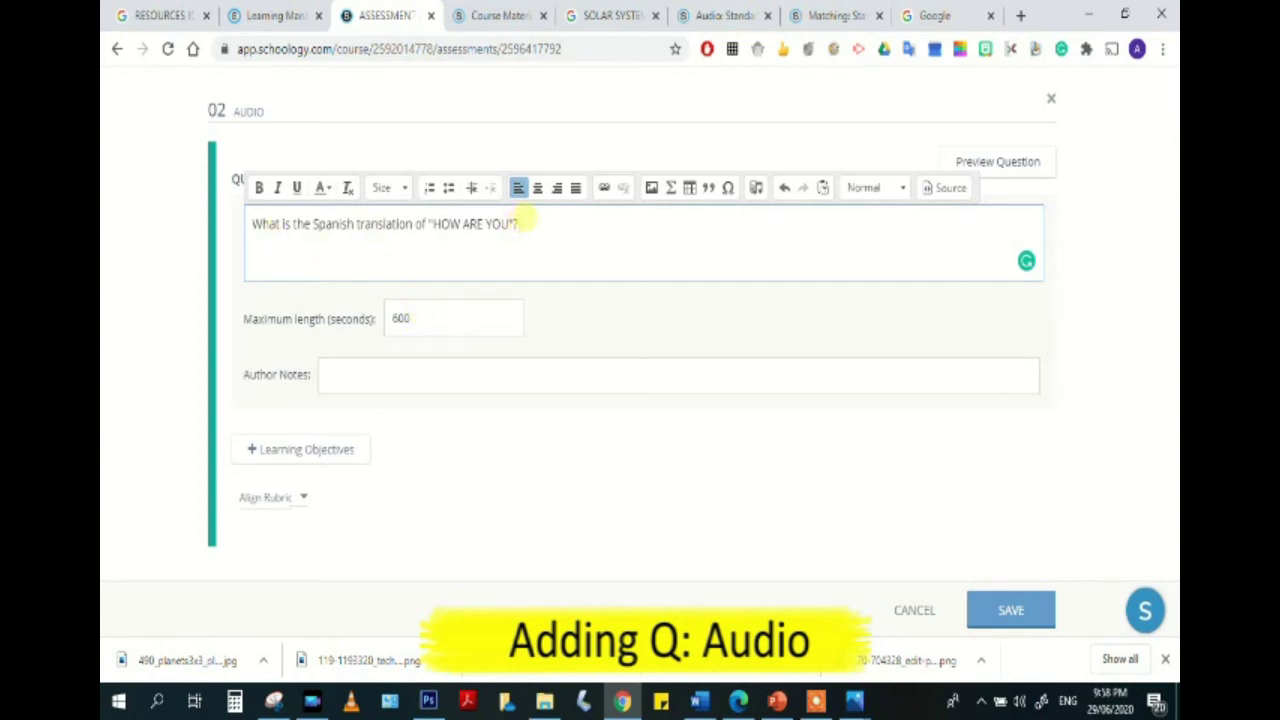
Set the audio question's maximum length to 10 seconds and save the question.
double_click(400, 318)
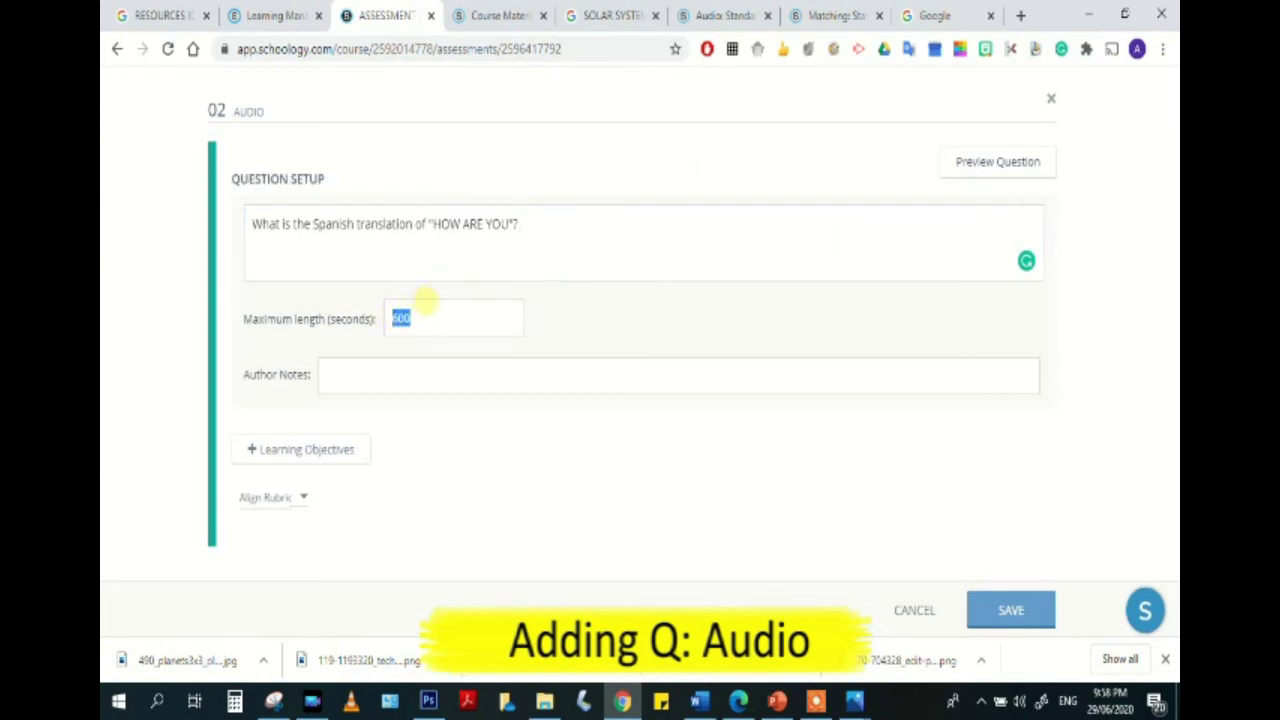
type("10")
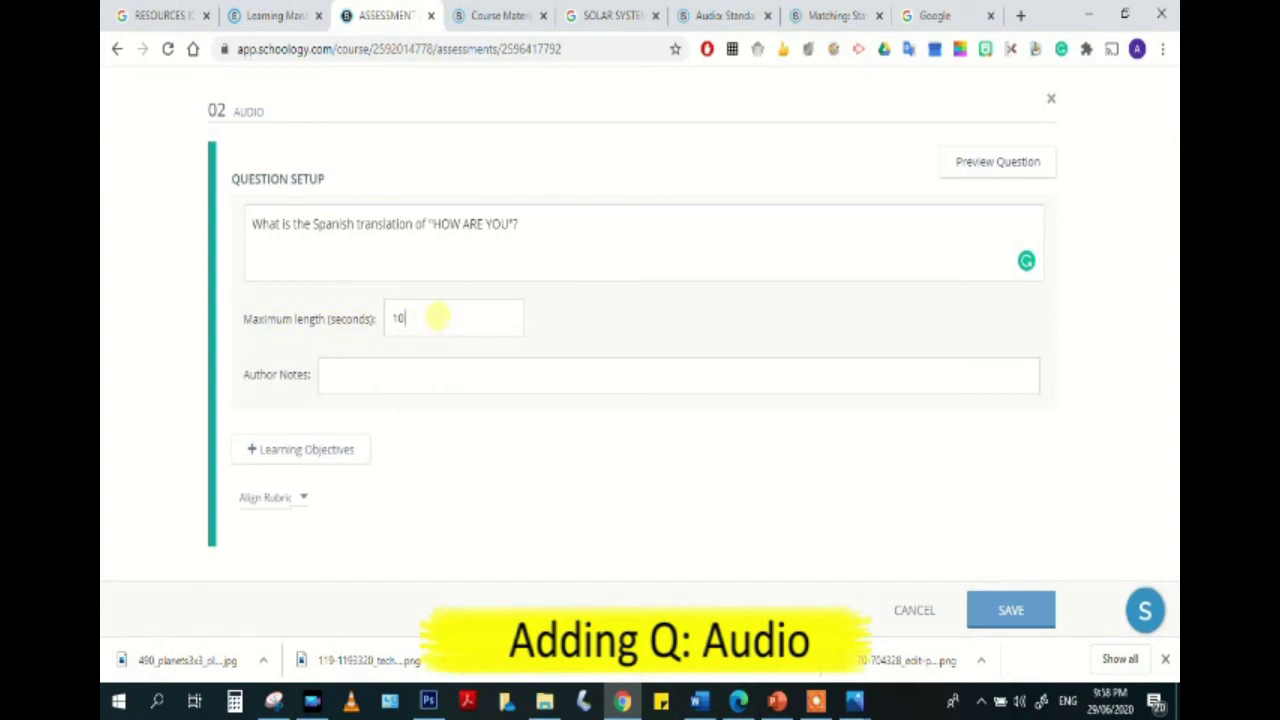
left_click(1010, 621)
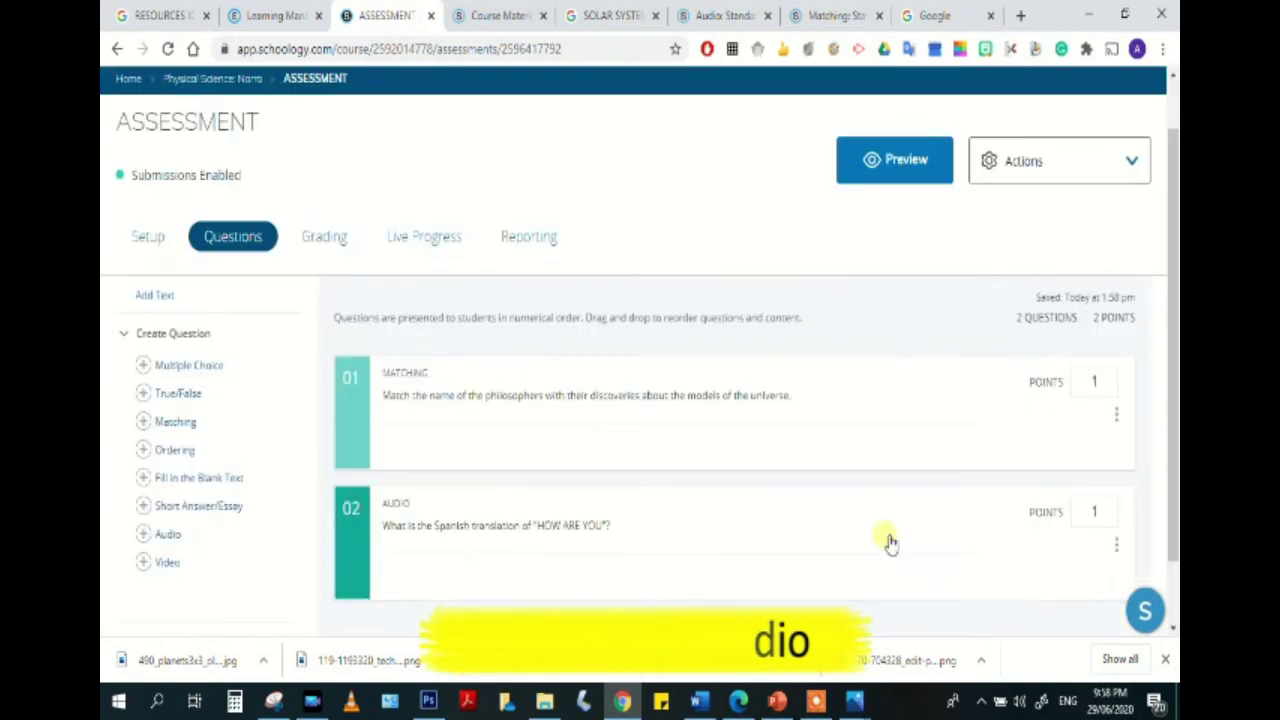
Return to the course materials, switch to the student's session in Microsoft Edge, and open the ASSESSMENT in the Physical Science: Narra course.
key("alt+Left")
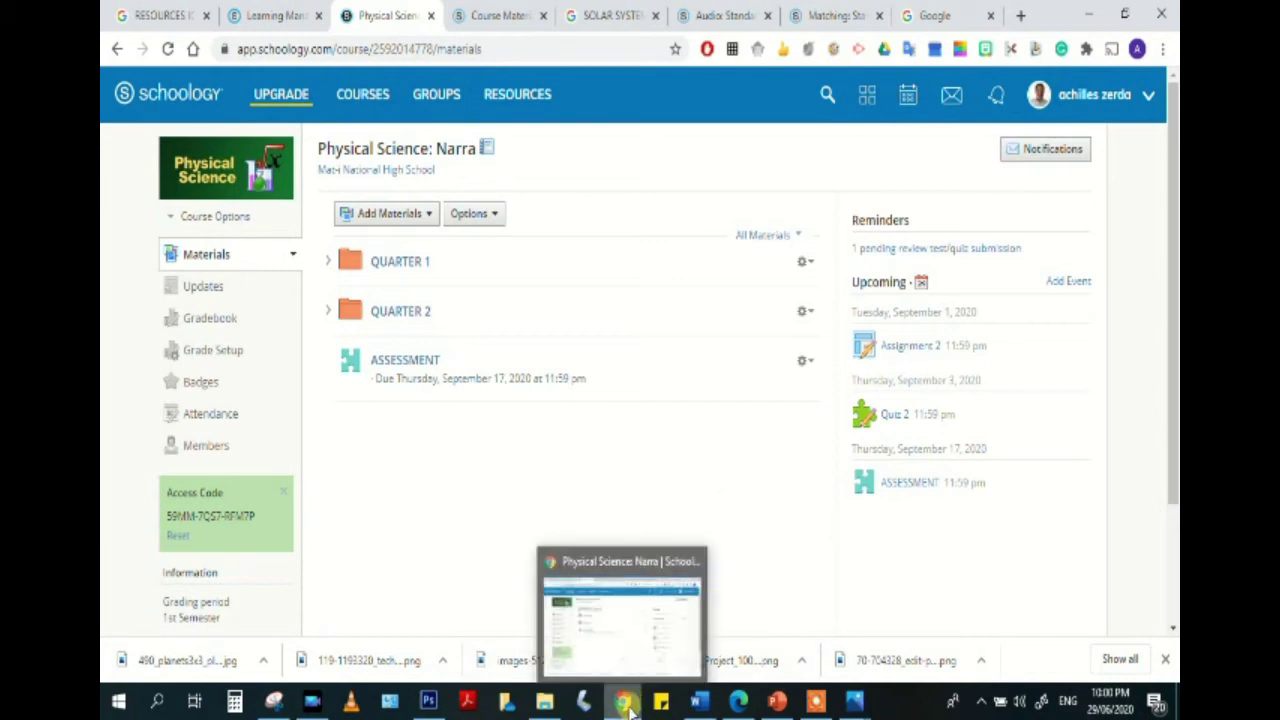
left_click(740, 702)
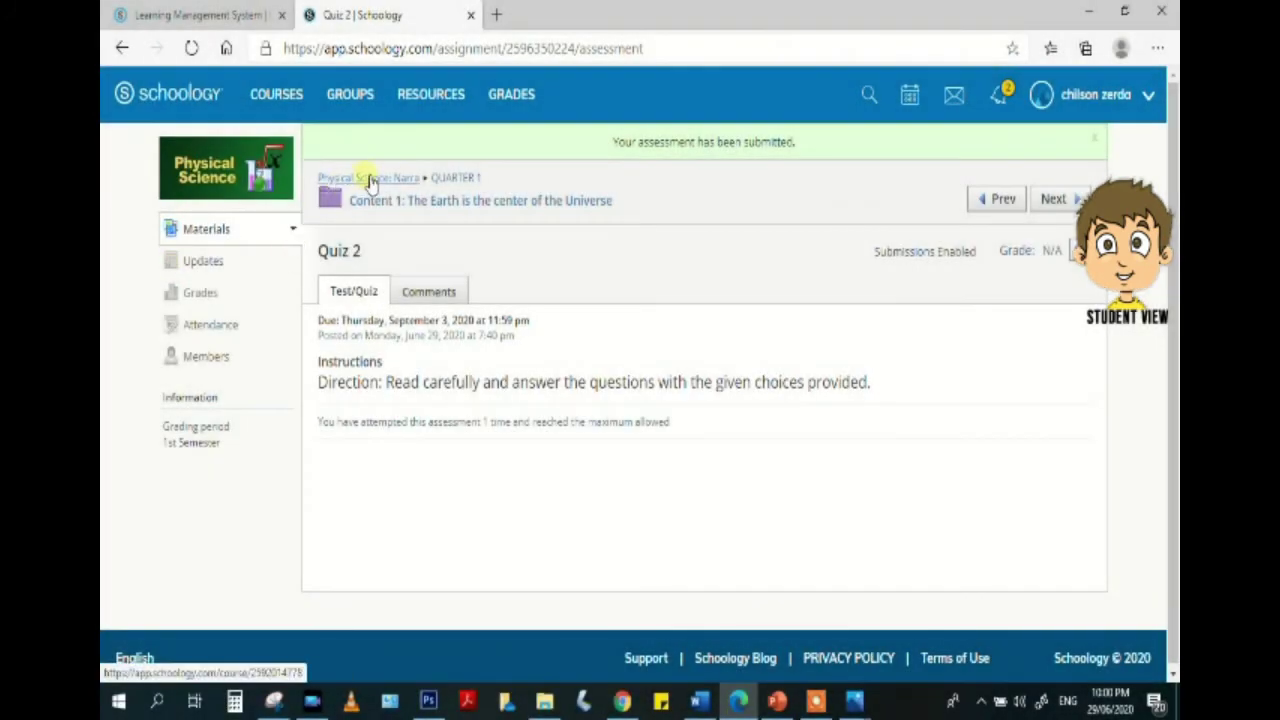
left_click(373, 178)
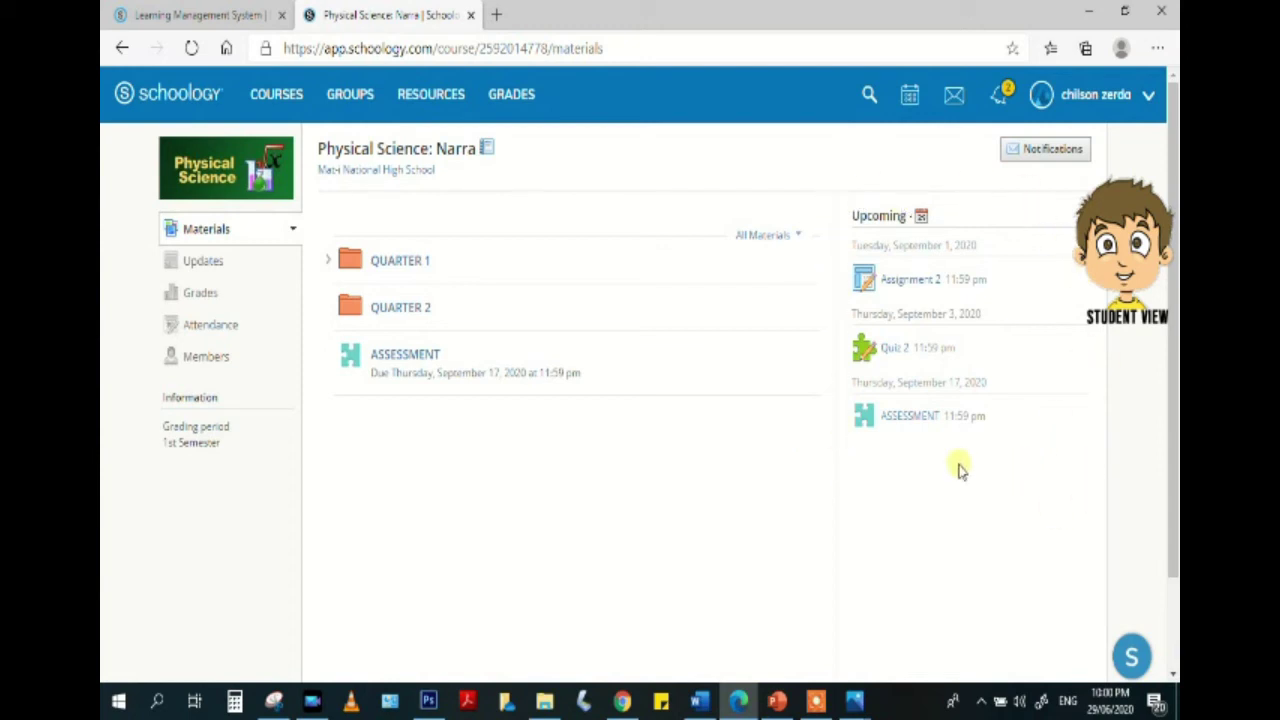
left_click(903, 418)
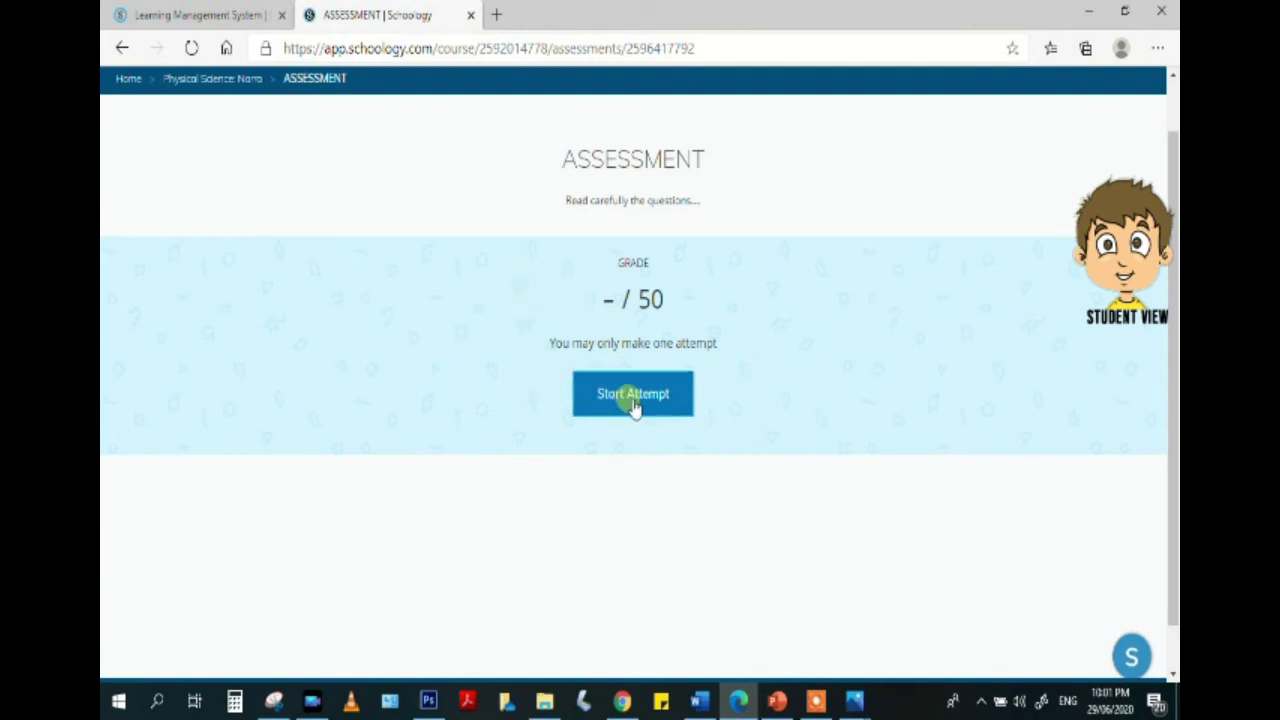
Start the assessment attempt and match Plato with Earth at the stationary center, Eudoxus with Nested 27 auxiliary spheres, Aristotle with Prime Mover, and Ptolemy with Epicycle.
left_click(630, 398)
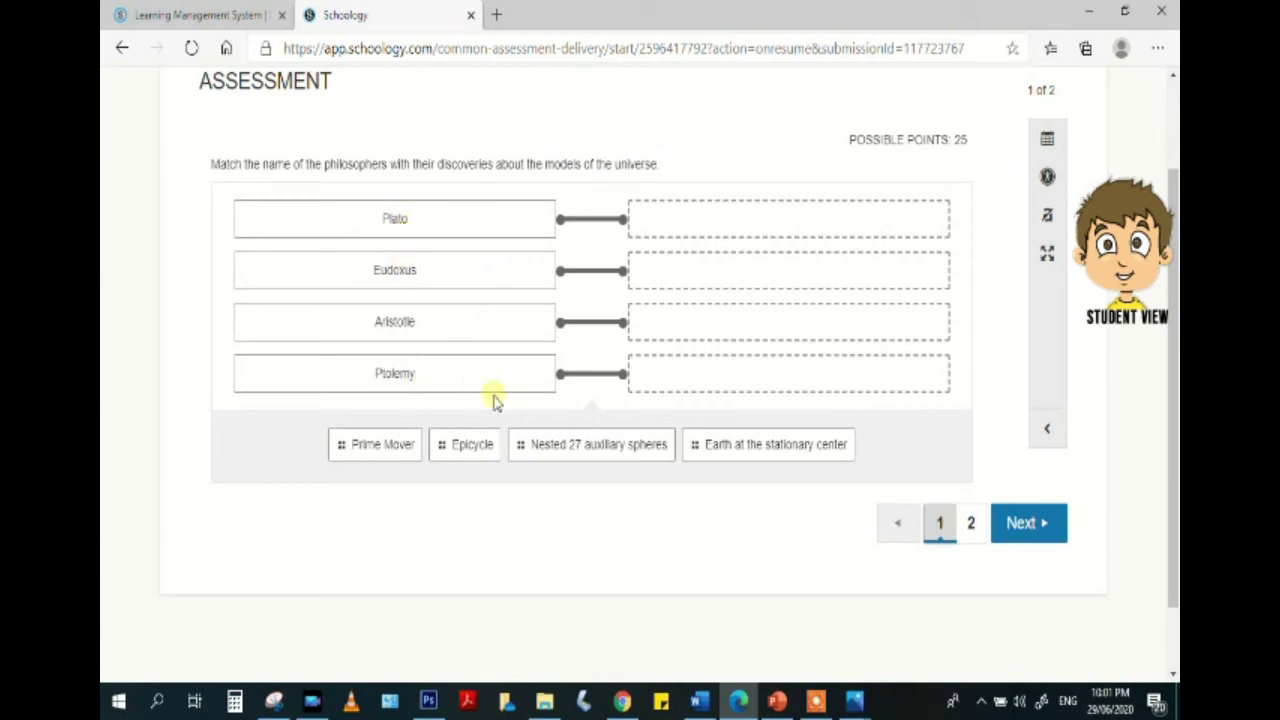
left_click_drag(472, 459, 706, 390)
left_click_drag(440, 448, 737, 320)
left_click_drag(509, 449, 757, 274)
left_click_drag(603, 444, 757, 221)
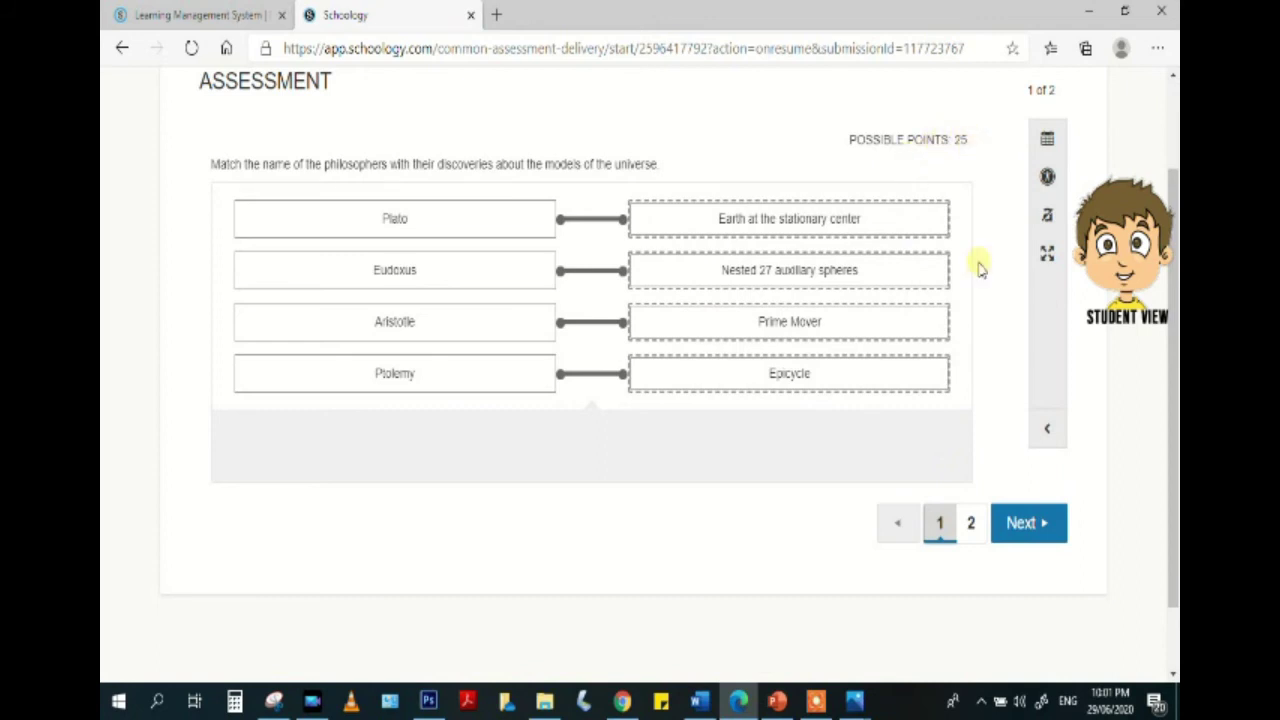
Advance to the second question and record a spoken answer for the Spanish translation of "HOW ARE YOU".
left_click(1003, 524)
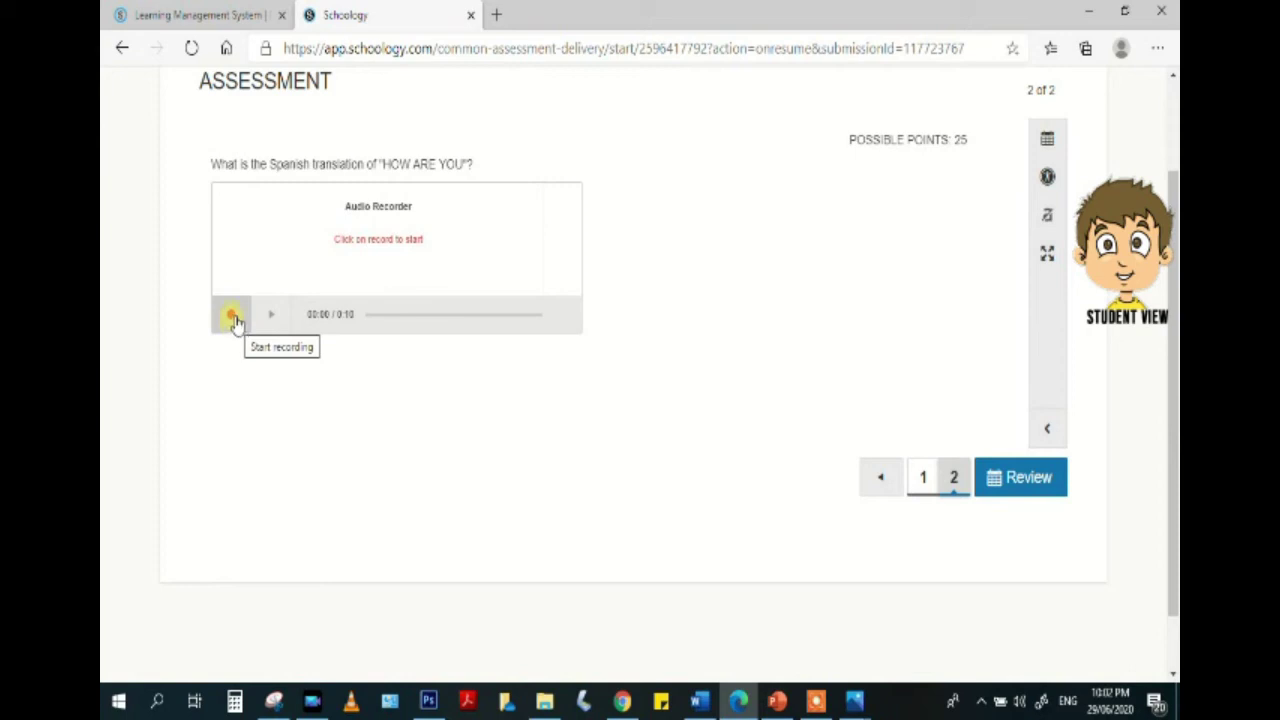
left_click(233, 318)
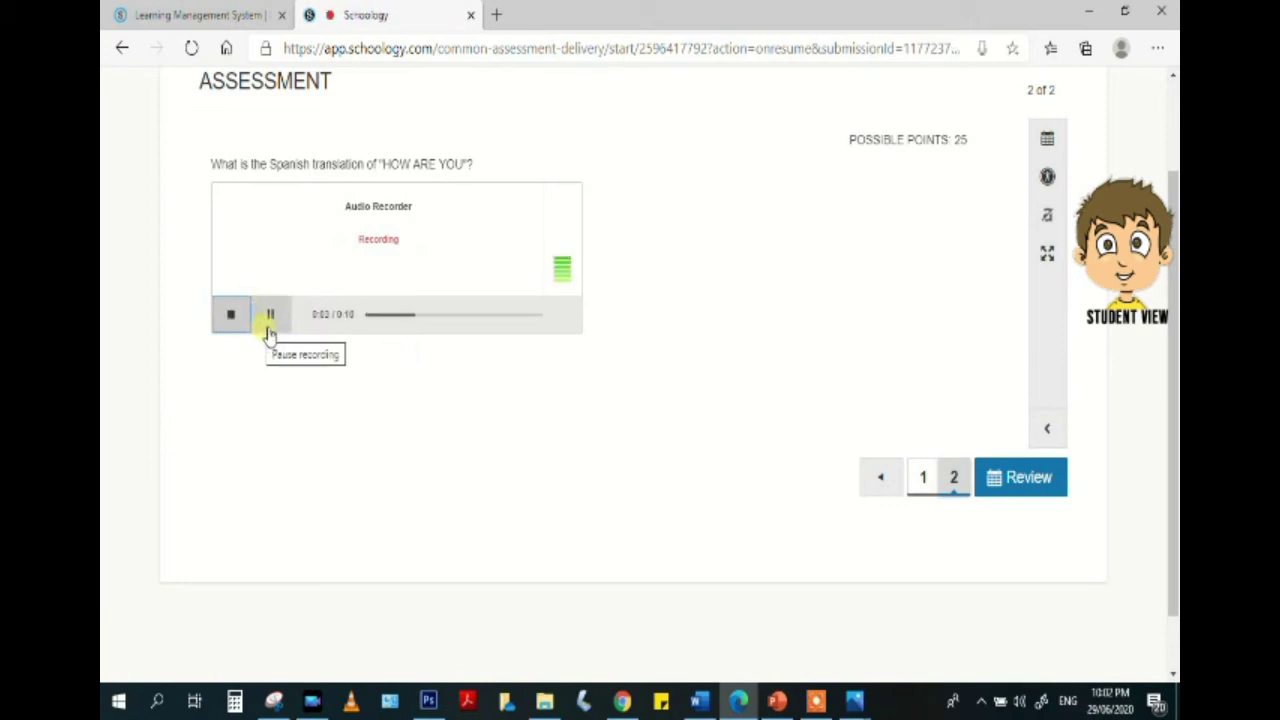
left_click(231, 314)
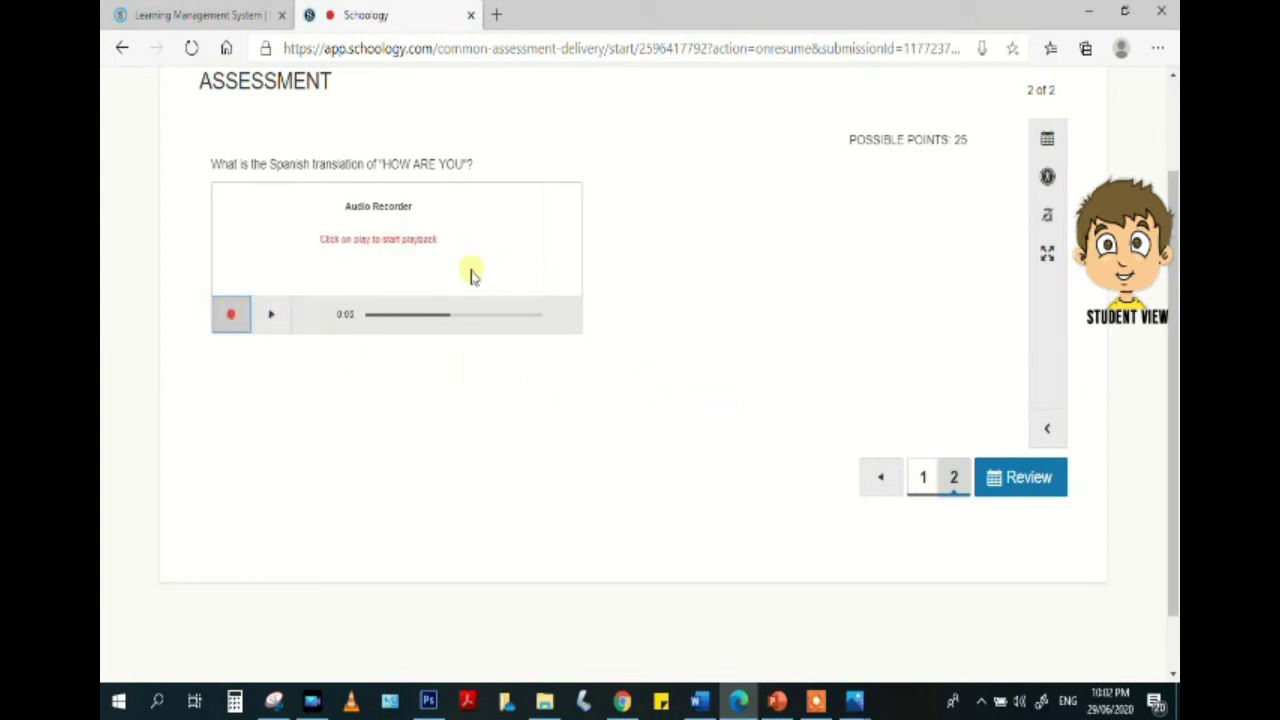
Review the answered questions, finish the attempt and confirm submitting the assessment.
left_click(1012, 484)
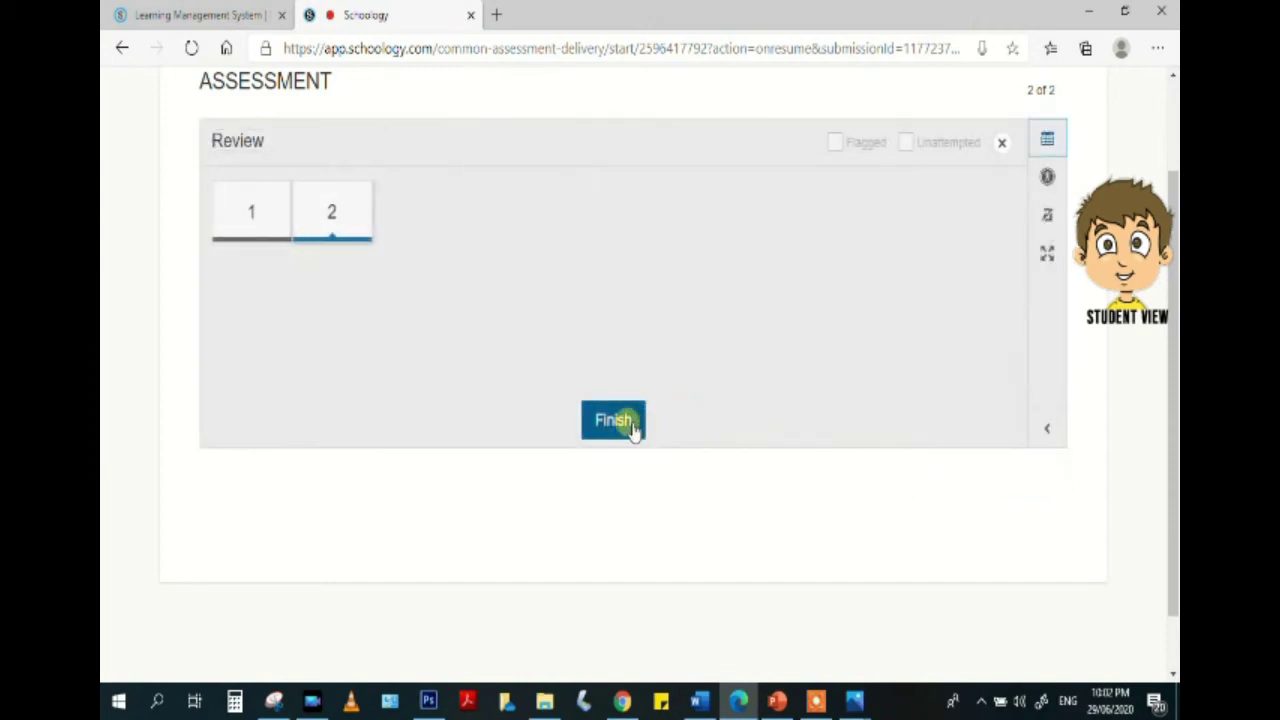
left_click(613, 421)
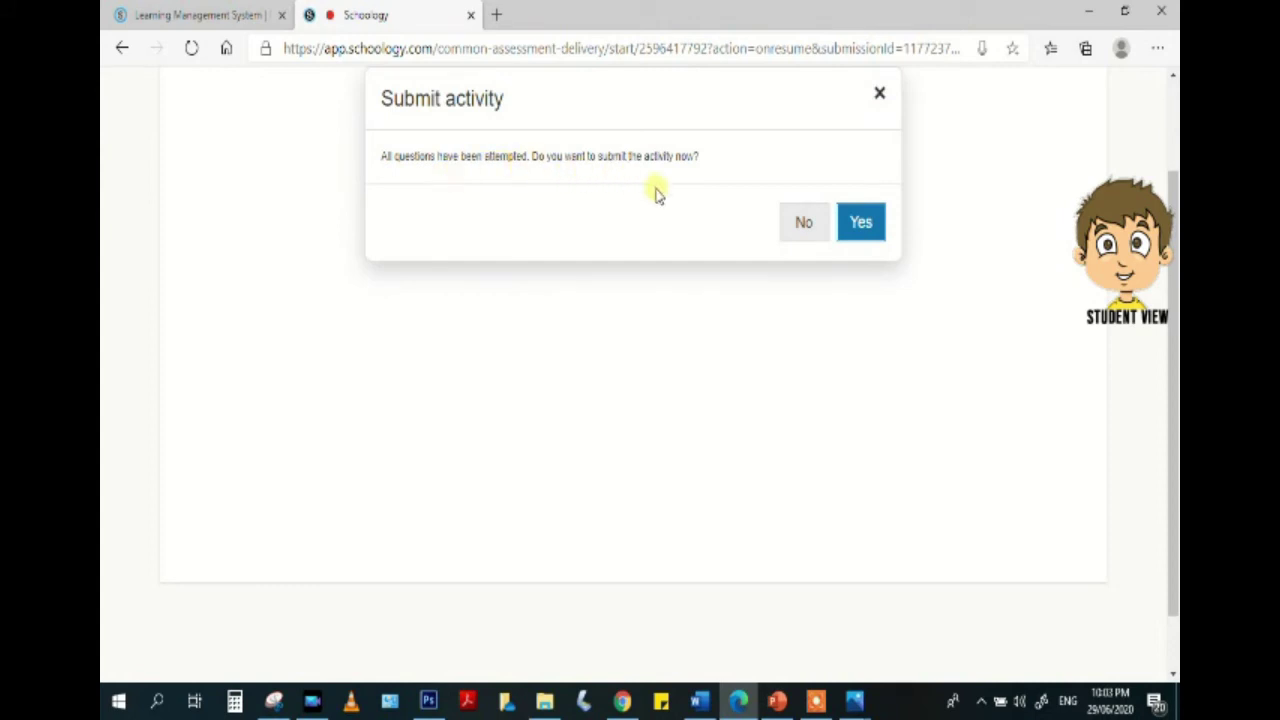
left_click(859, 222)
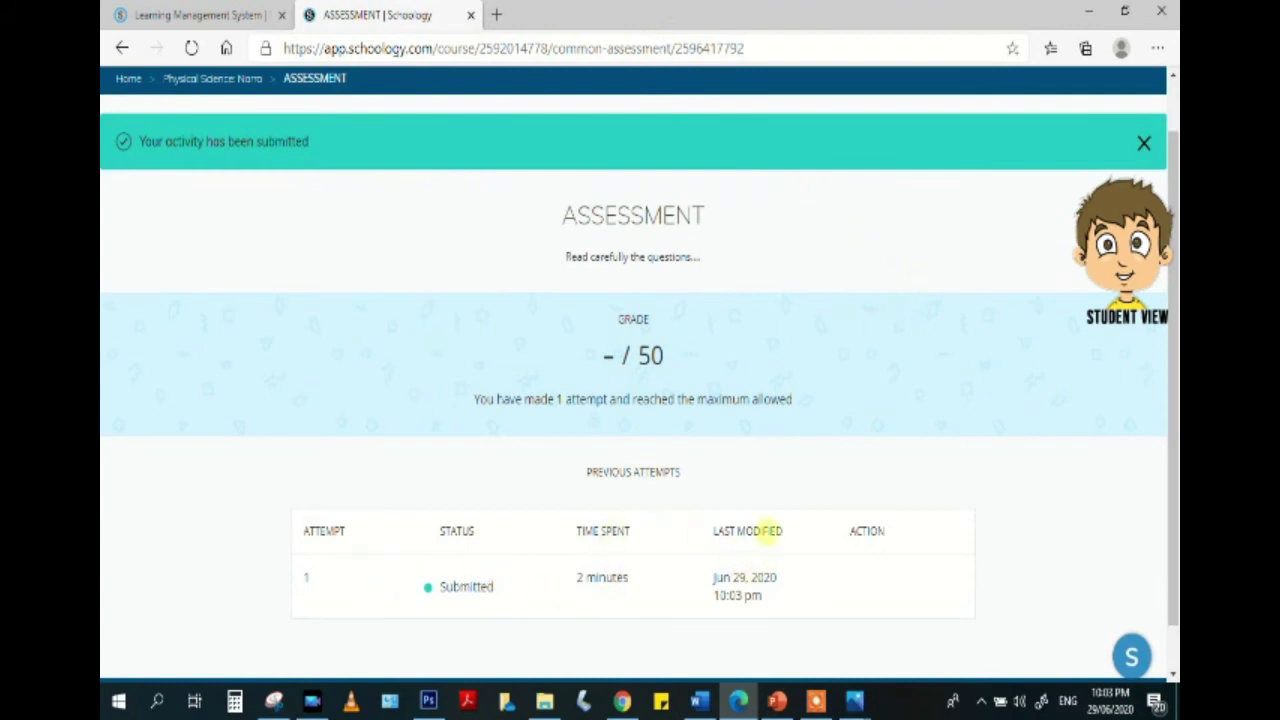
Return to the course materials, switch to the teacher's session in Chrome, refresh the course, and open the student's ASSESSMENT submission from the notifications.
left_click(199, 82)
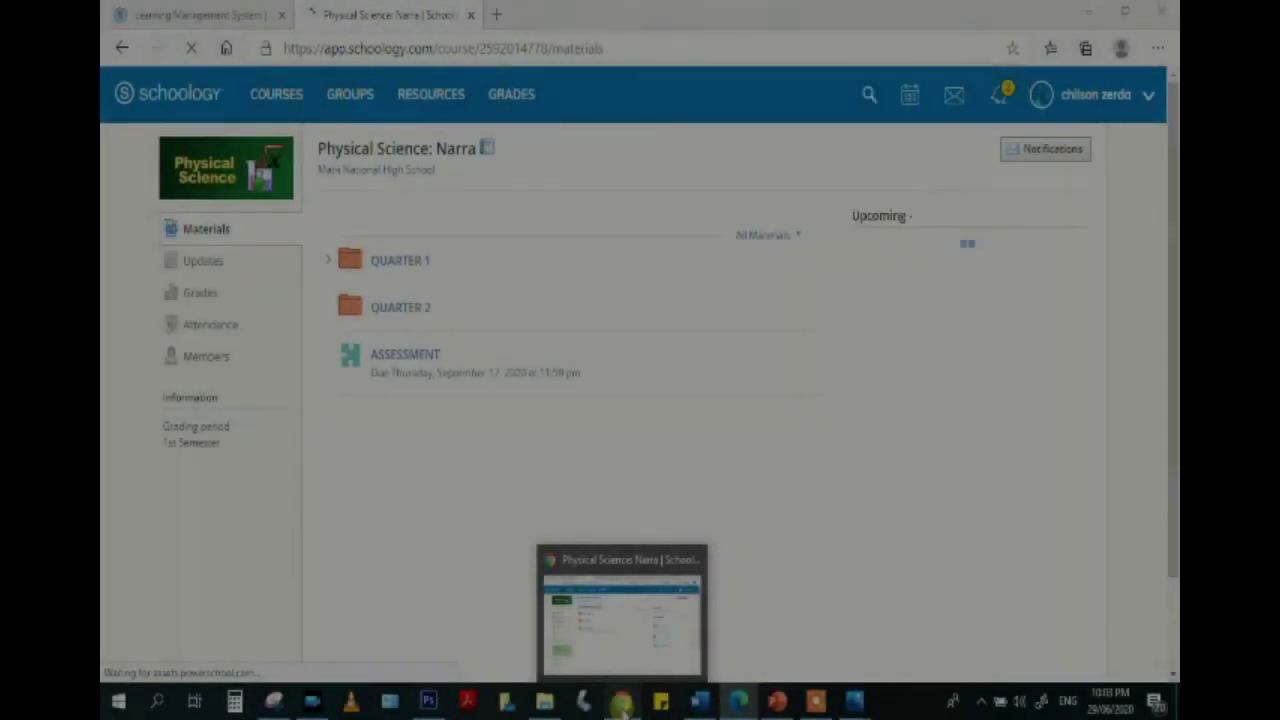
left_click(622, 703)
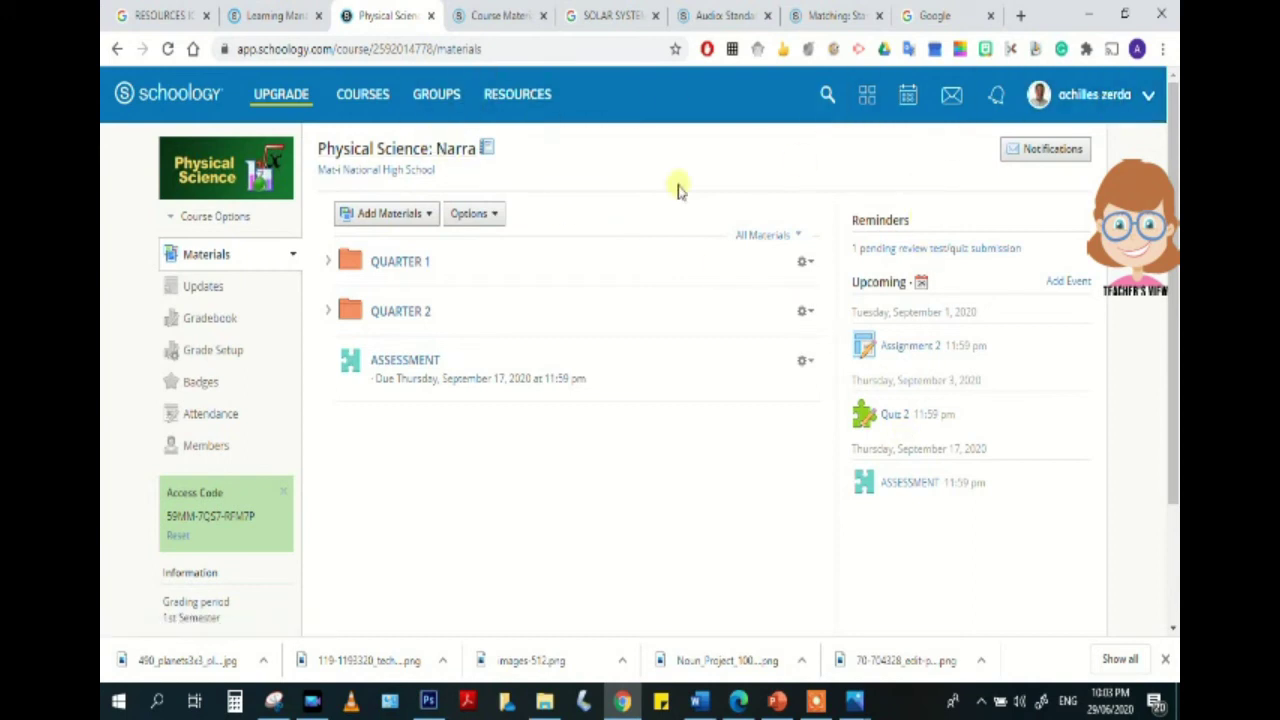
left_click(168, 48)
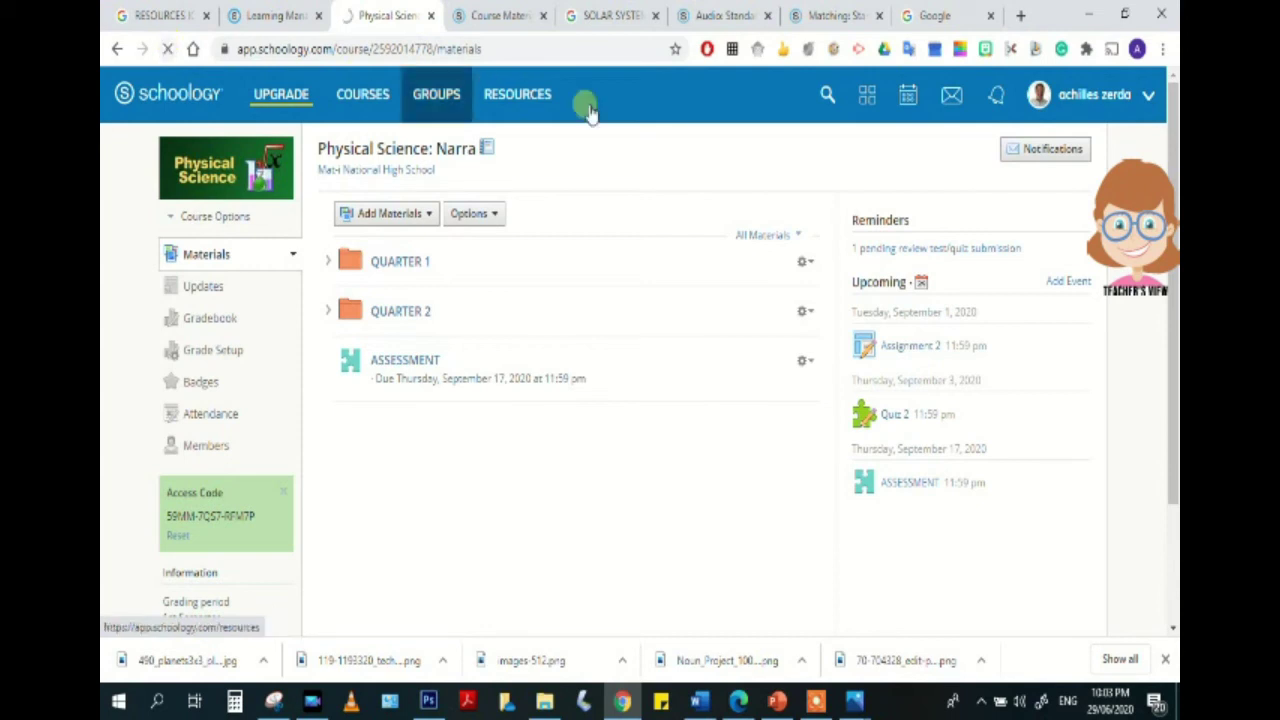
left_click(1003, 95)
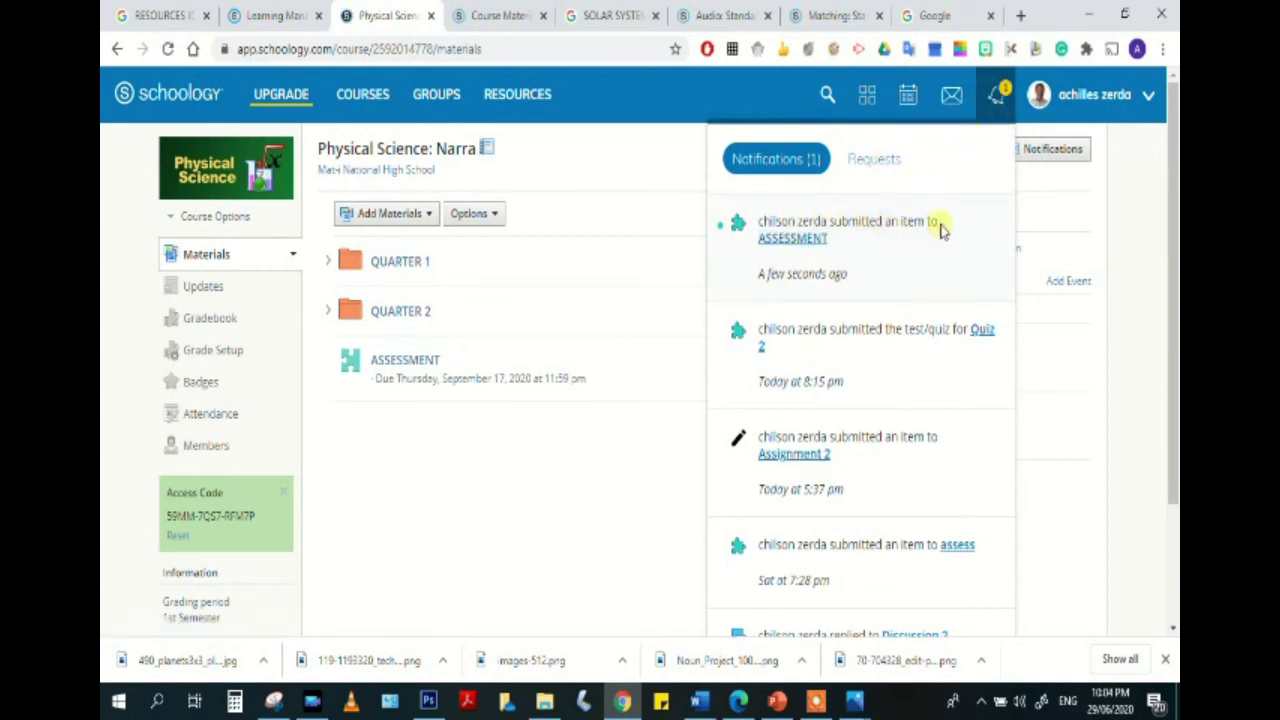
left_click(813, 242)
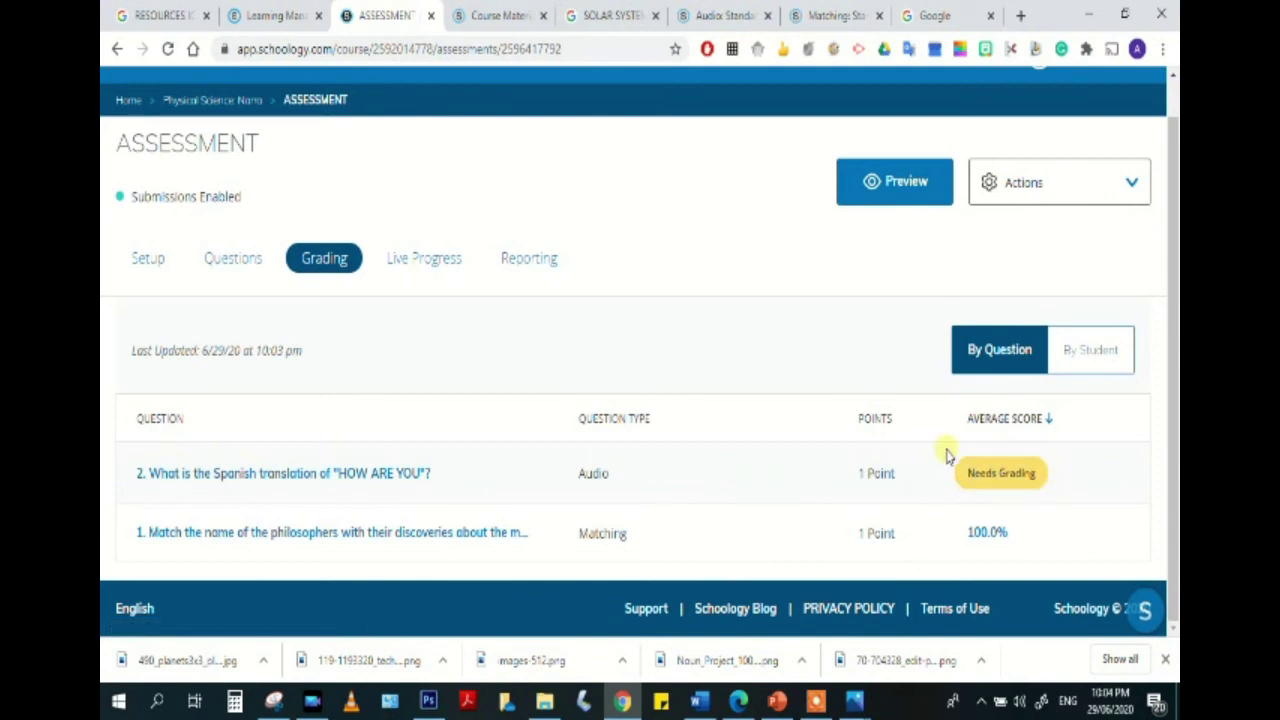
Open the audio question that needs grading and listen to the student's recorded answer.
left_click(1010, 478)
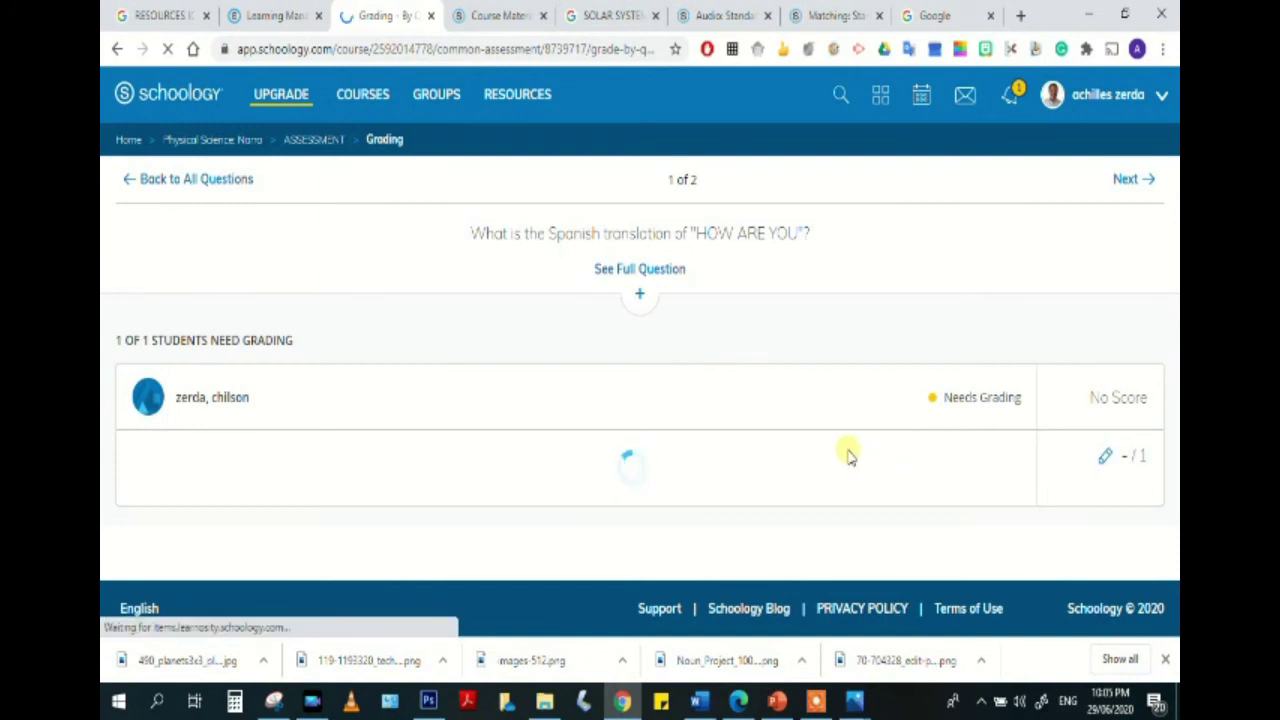
scroll(420, 450, "down", 1)
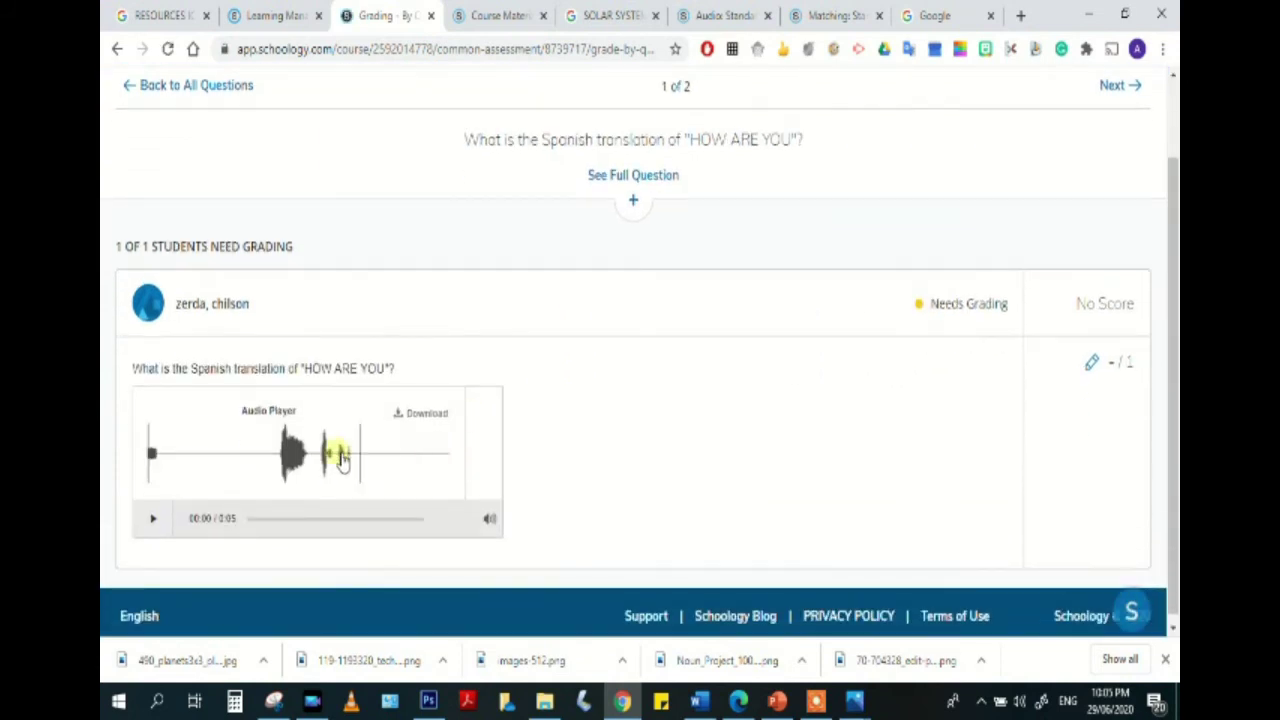
left_click(155, 520)
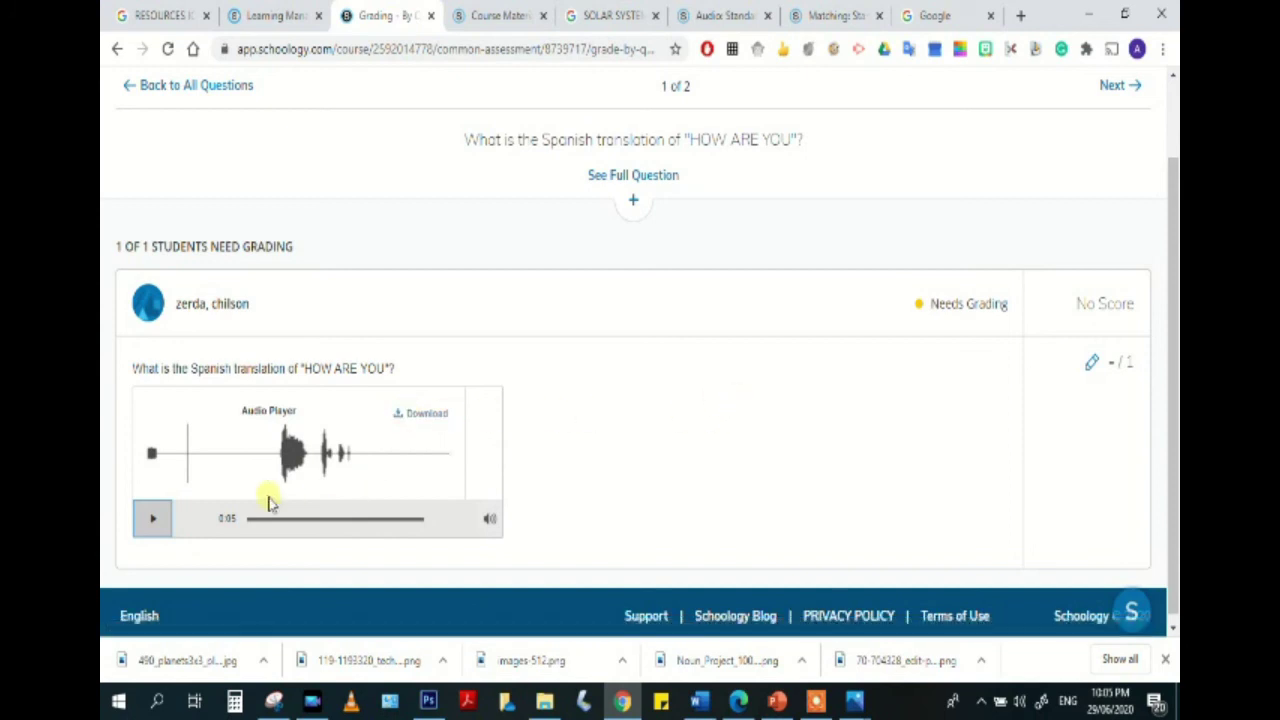
Give the student's audio answer a score of 1 point.
left_click(1092, 364)
left_click(1092, 364)
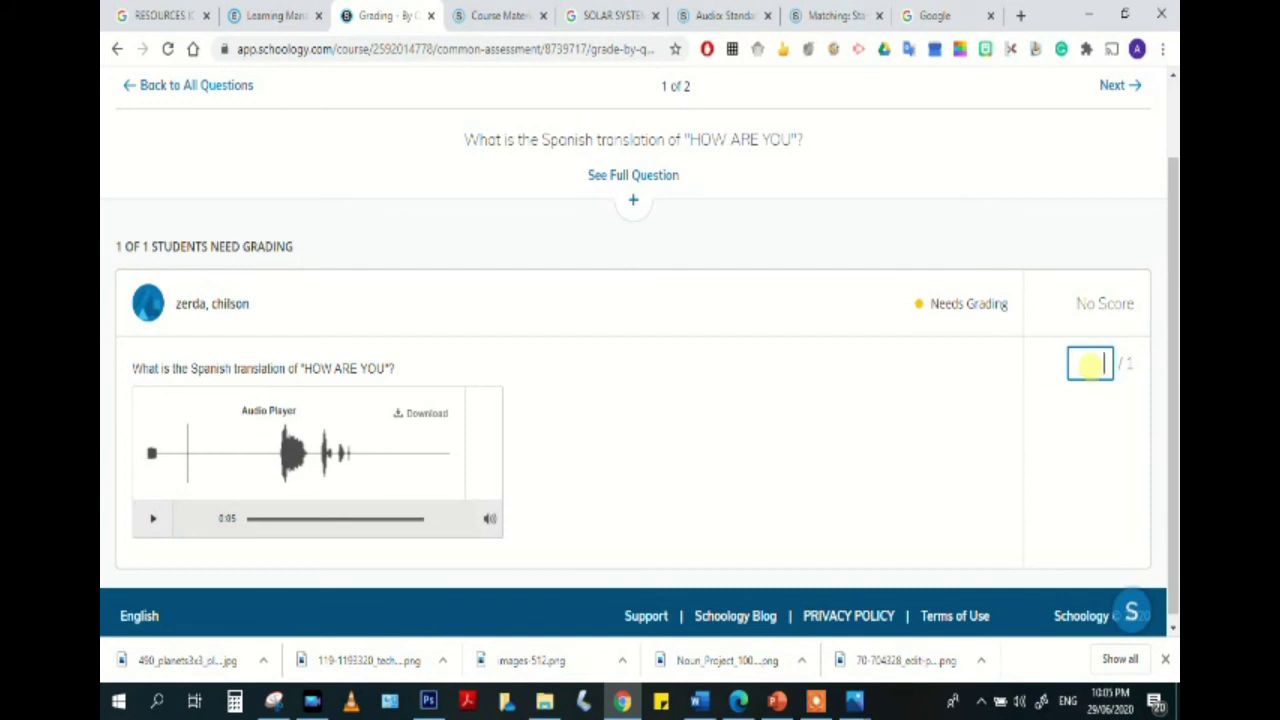
type("1")
key("Return")
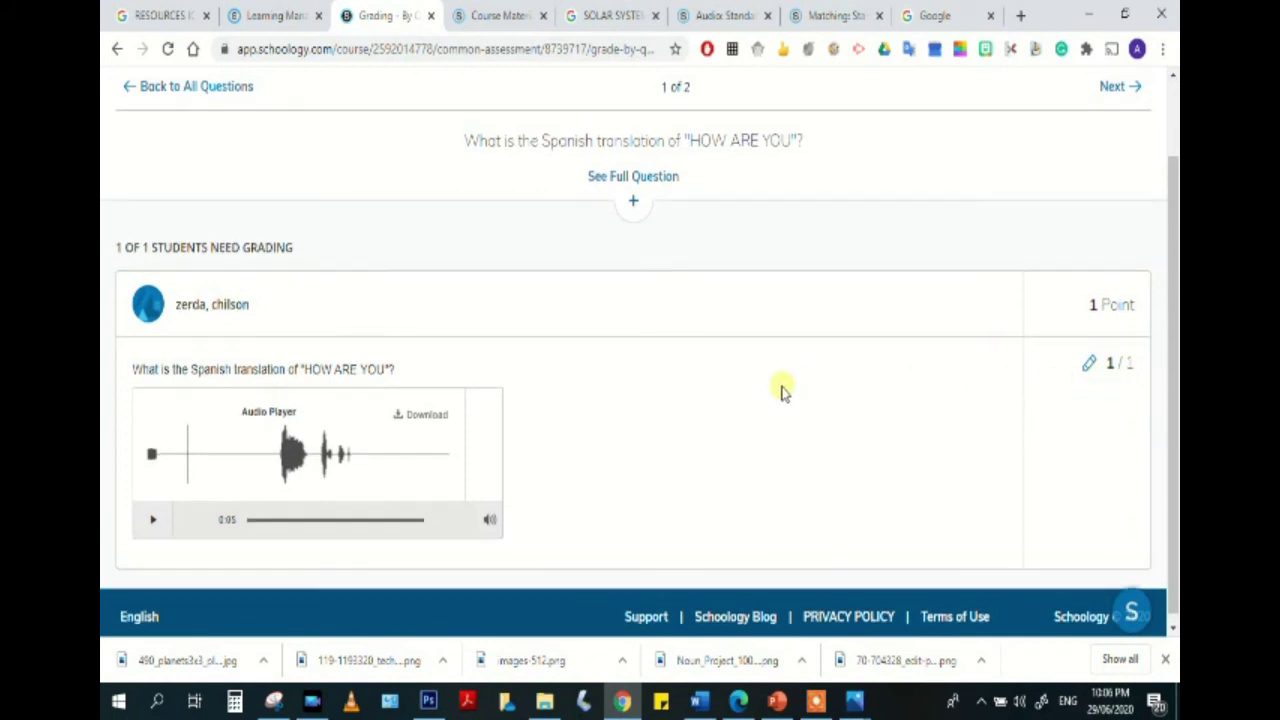
scroll(780, 390, "up", 1)
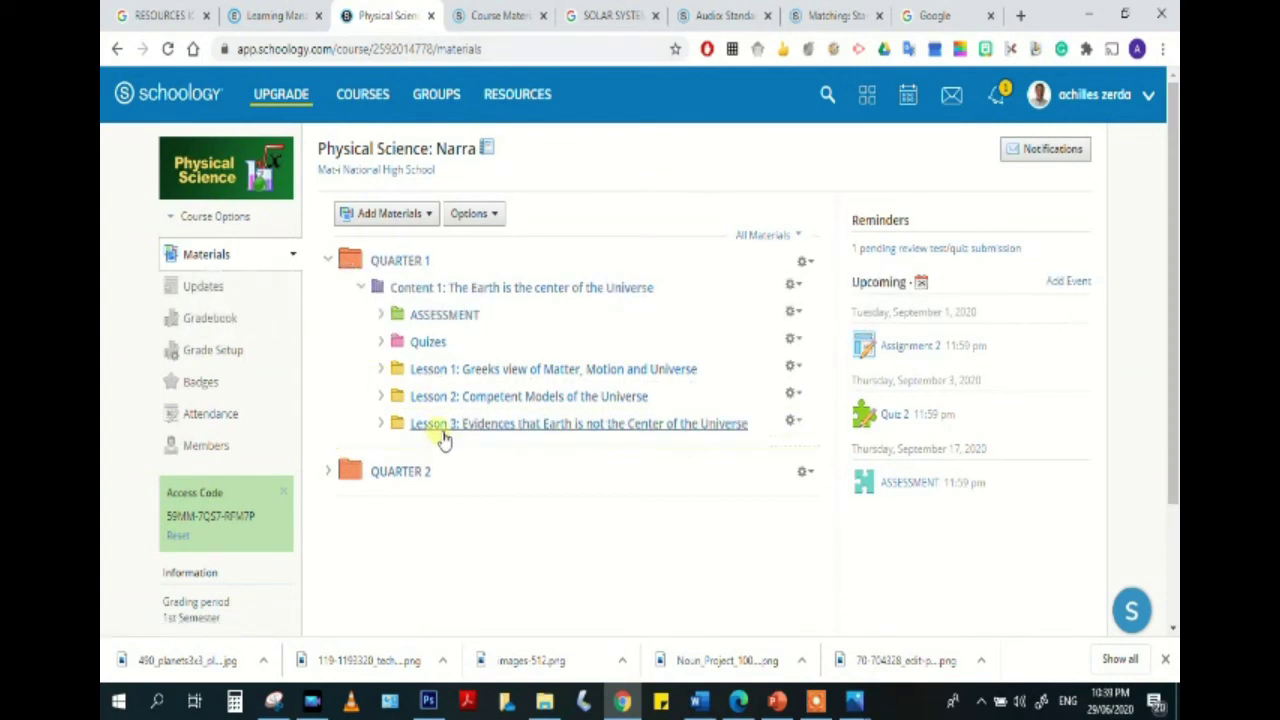
Start a new discussion between the Lesson 1 and Lesson 2 folders inside Content 1 of QUARTER 1.
mouse_move(444, 371)
left_mouse_down()
mouse_move(444, 356)
mouse_move(449, 423)
mouse_move(458, 390)
left_mouse_up()
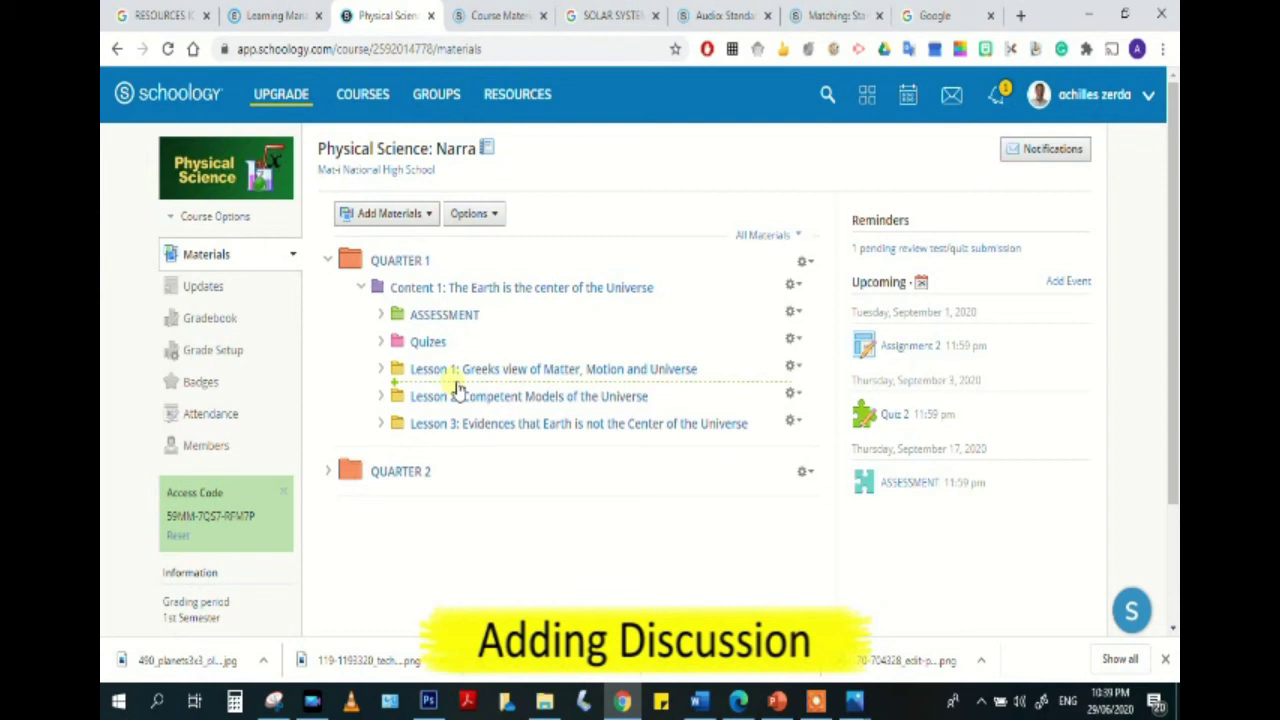
left_click(458, 390)
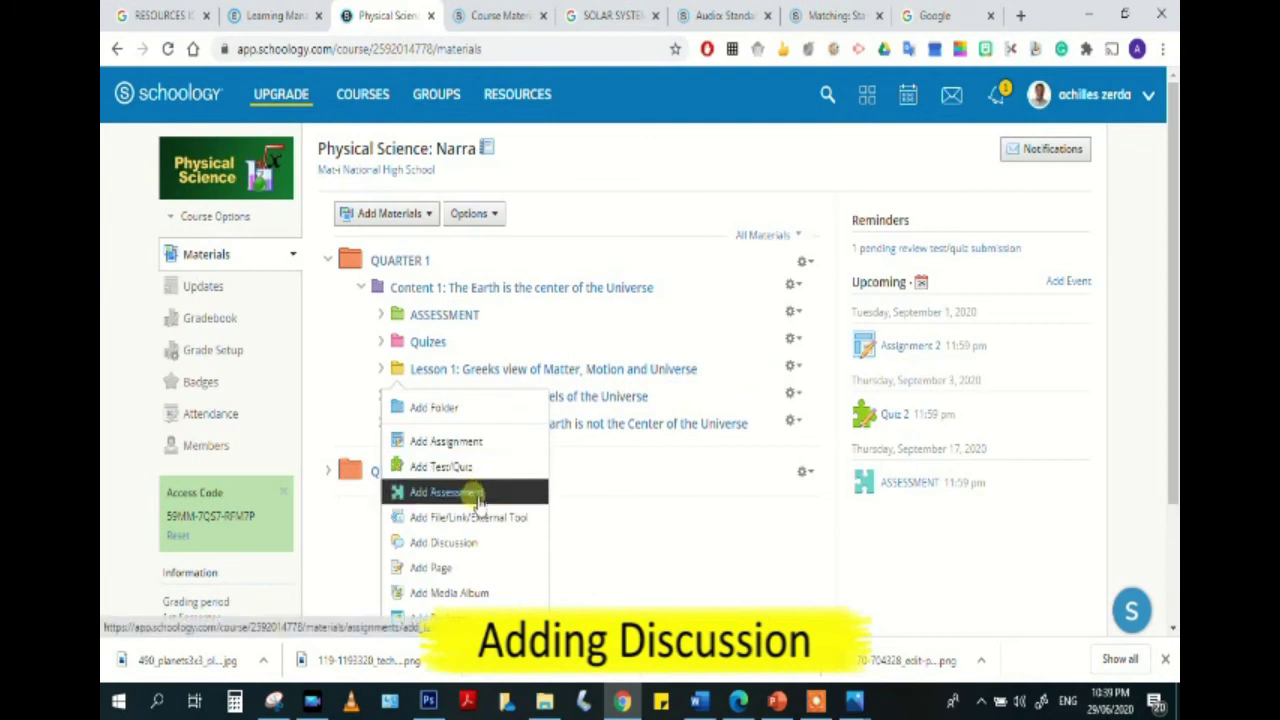
left_click(474, 544)
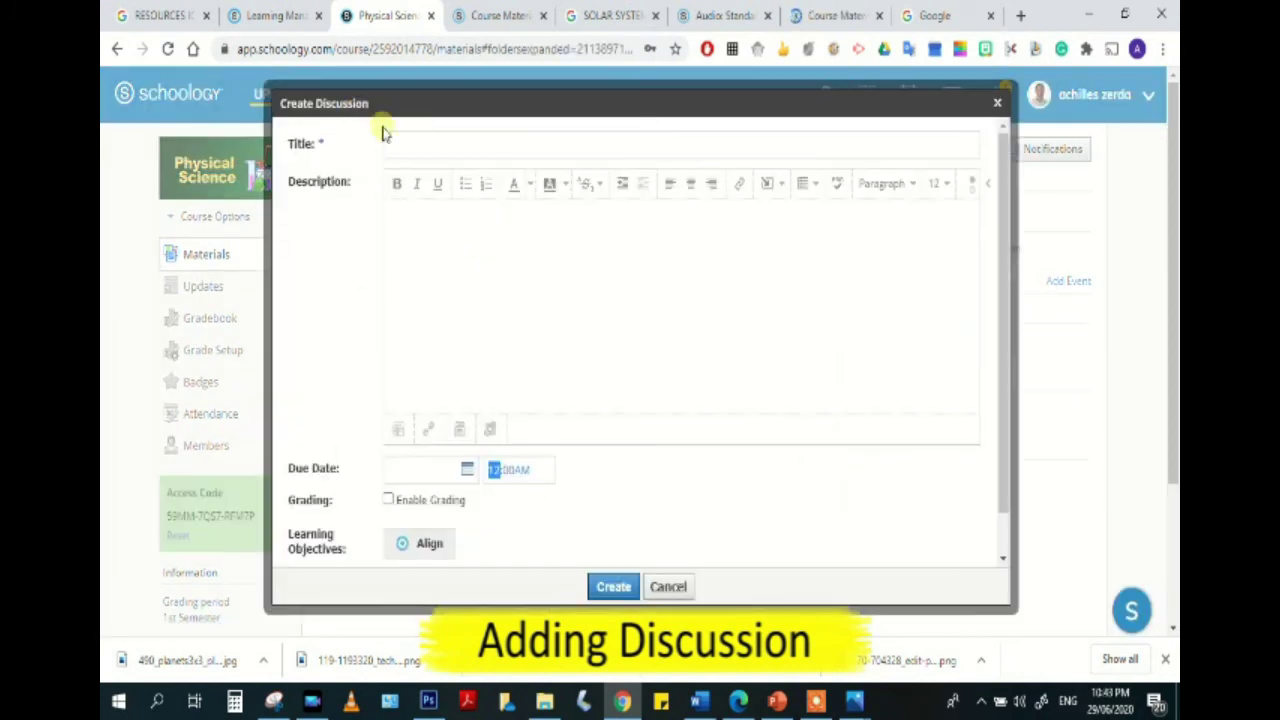
Title the new discussion "Discussion 2".
left_click(401, 146)
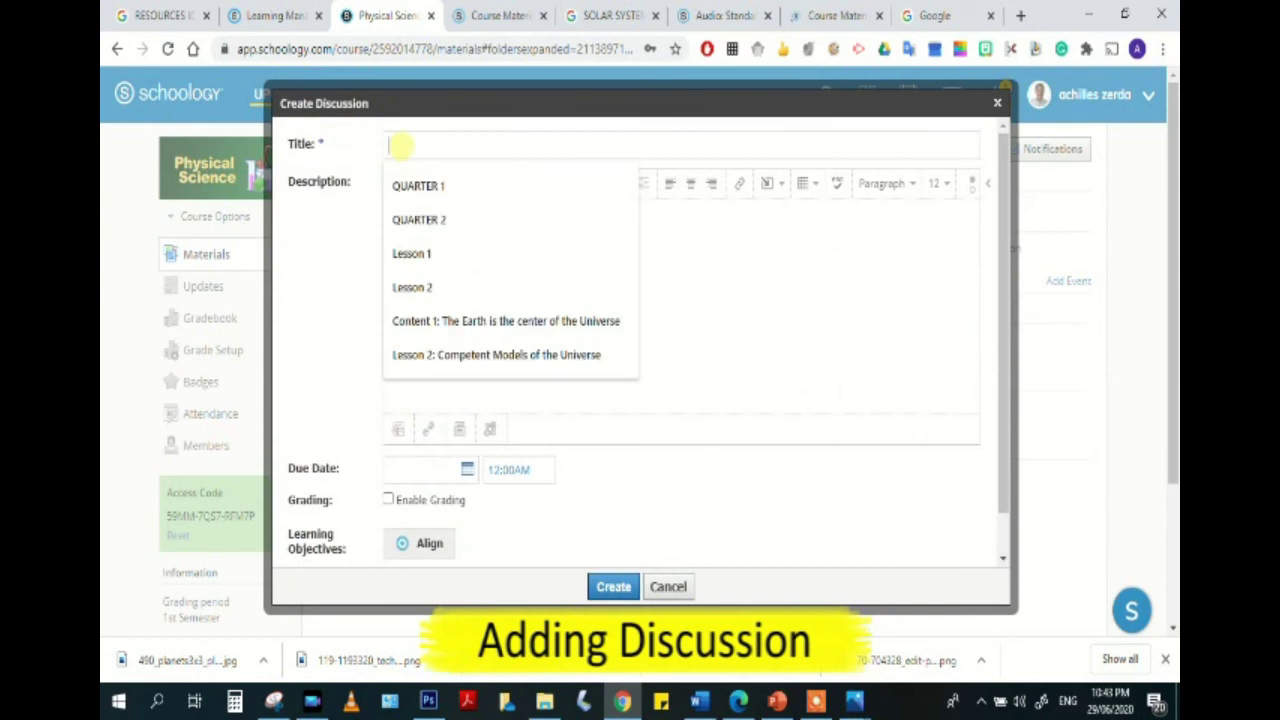
type("disc")
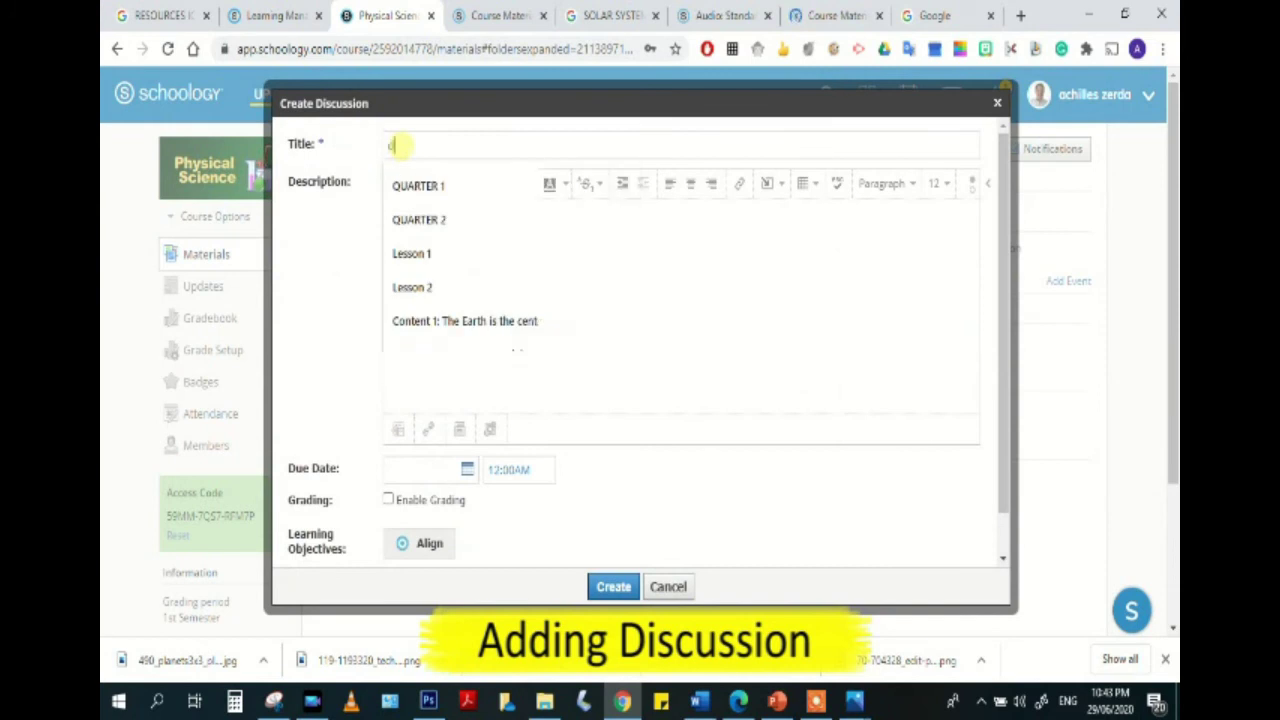
key("BackSpace")
key("BackSpace")
type("d")
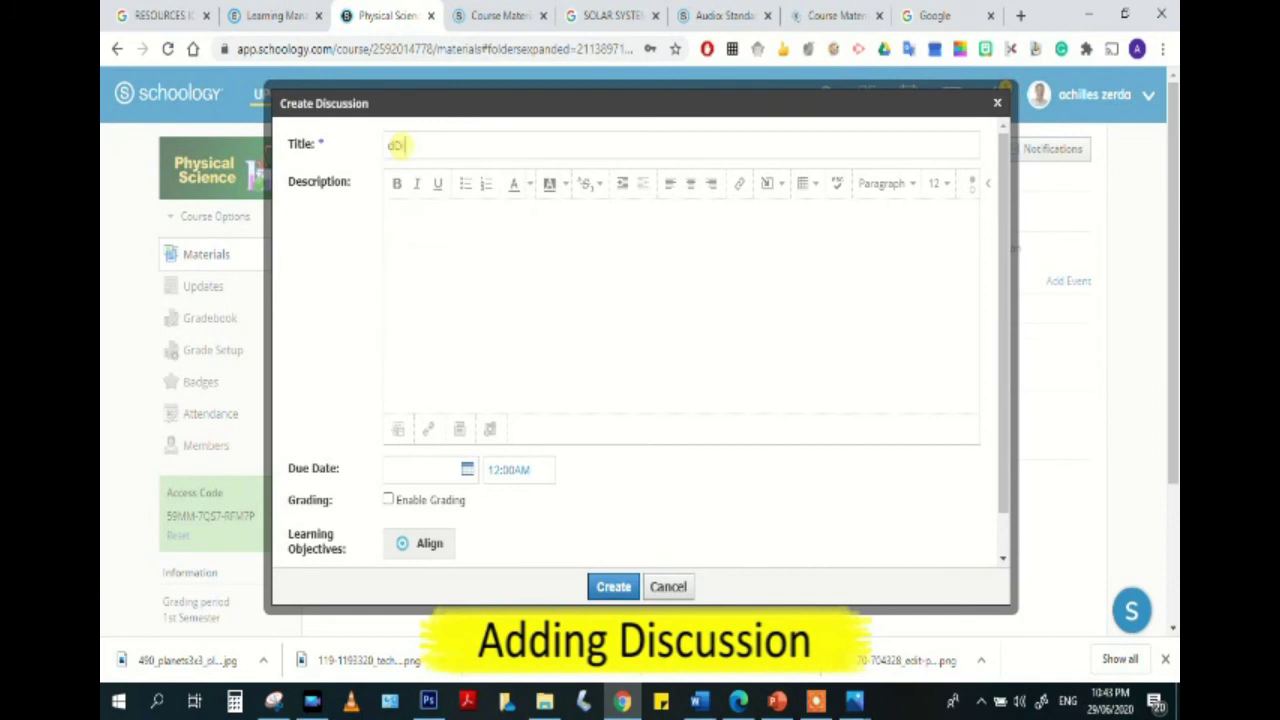
key("BackSpace")
type("Discus")
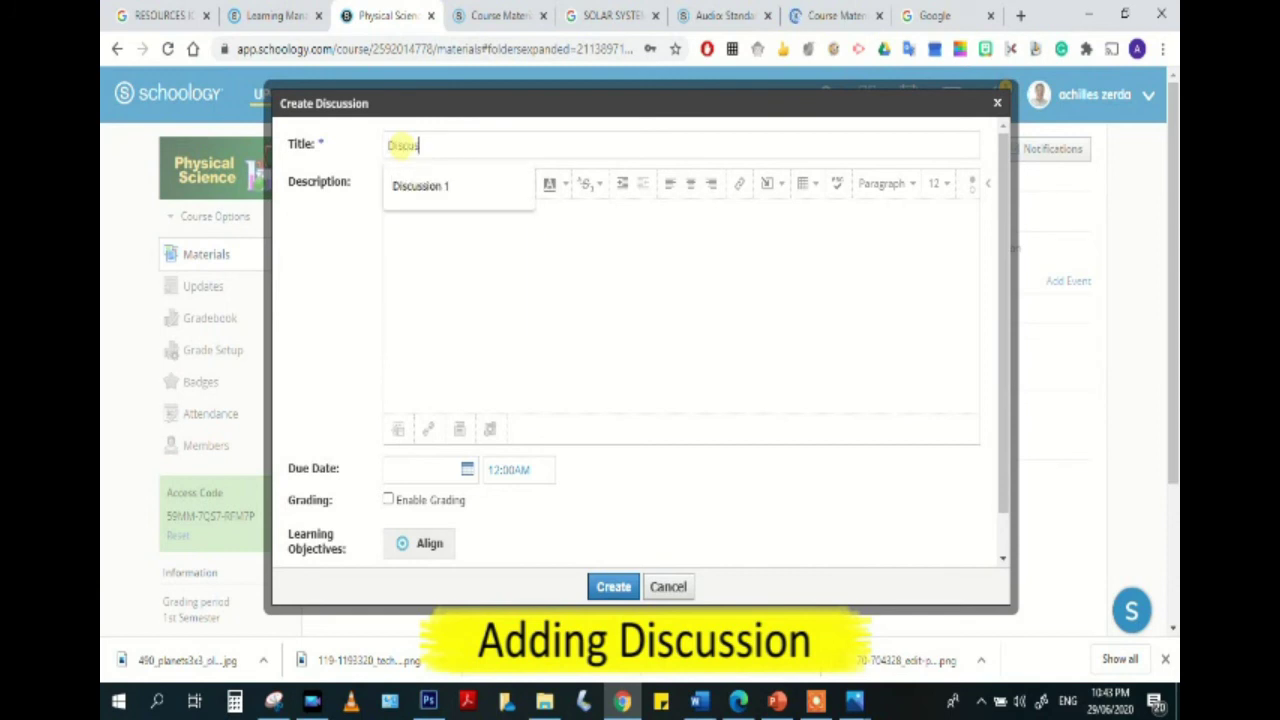
type("sion 2")
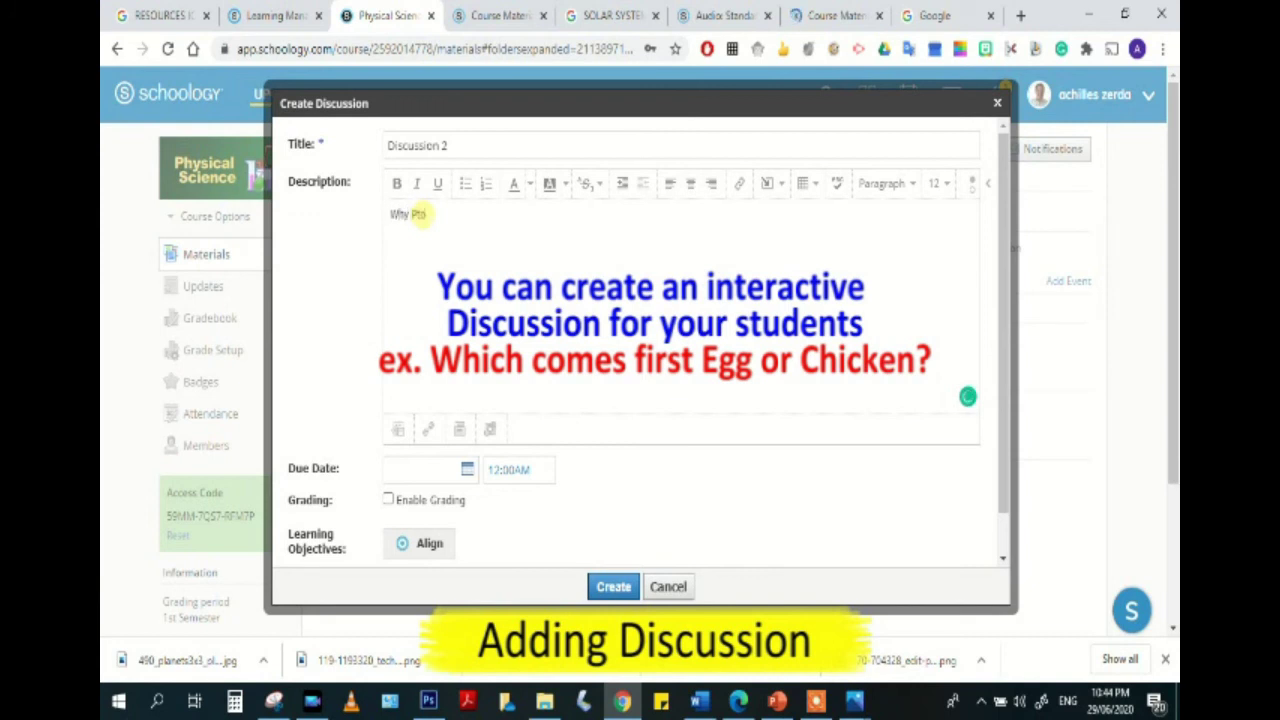
Write the description "Why Ptolemy's model lasted so long?" and add an instruction line to watch the attached video of Ptolemy's model of the universe.
type("model lasted so long?")
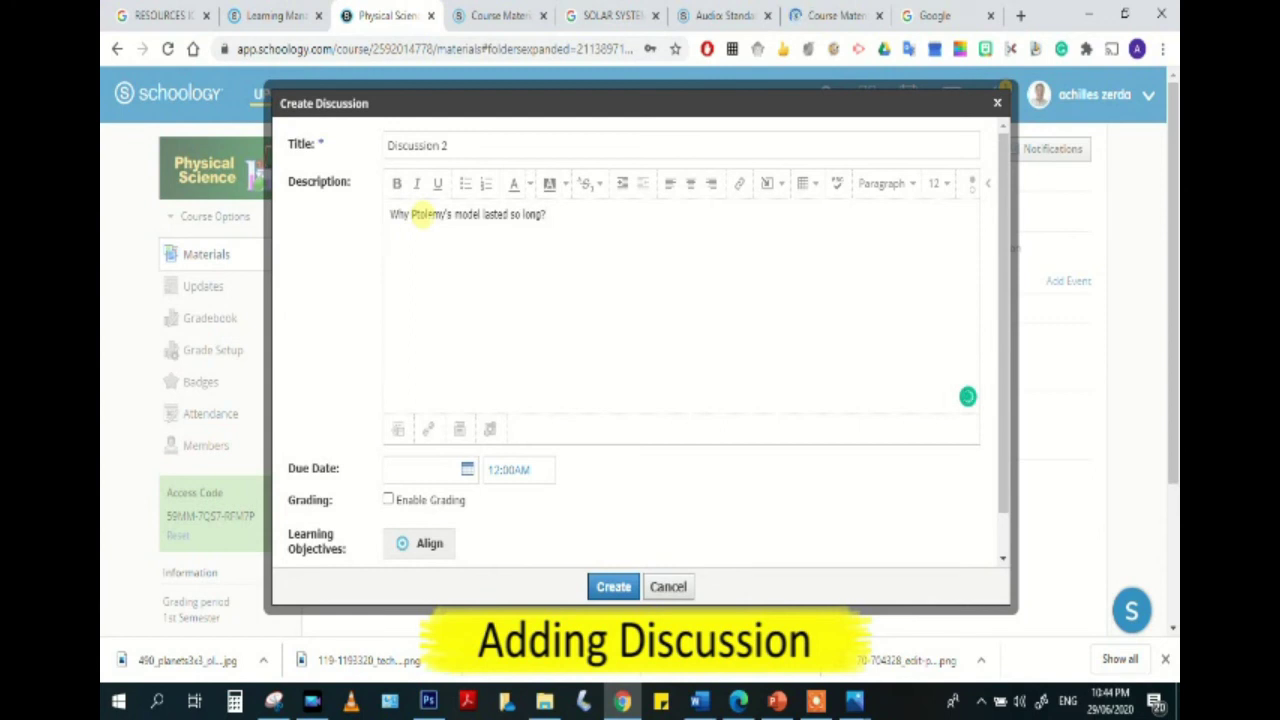
key("Return")
type("Instruction: Atta")
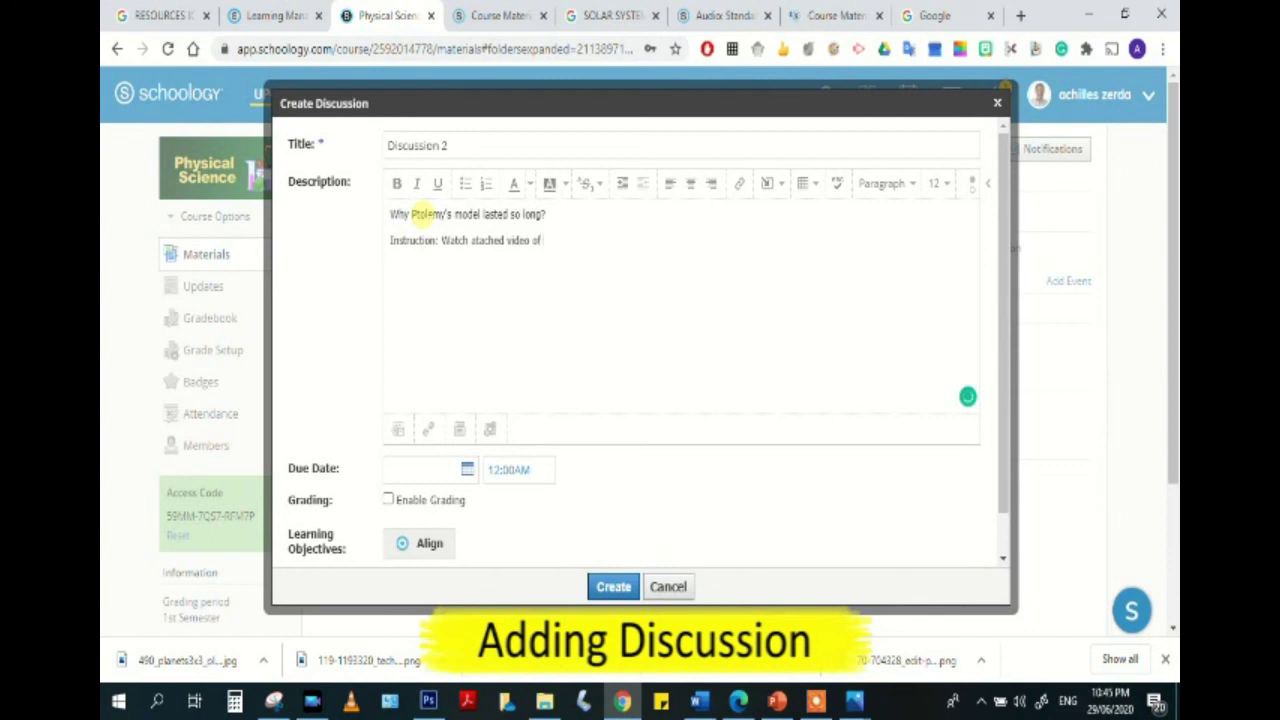
type("tolemy")
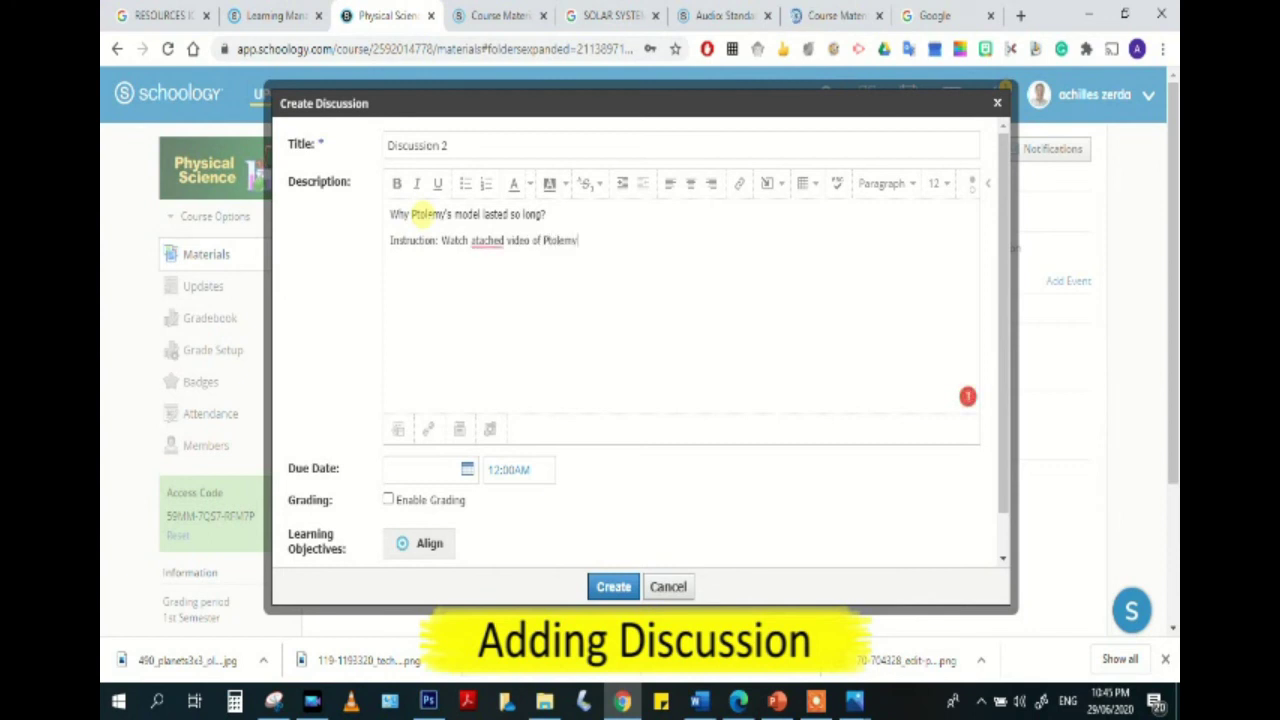
type("'s mmodel of the universe.")
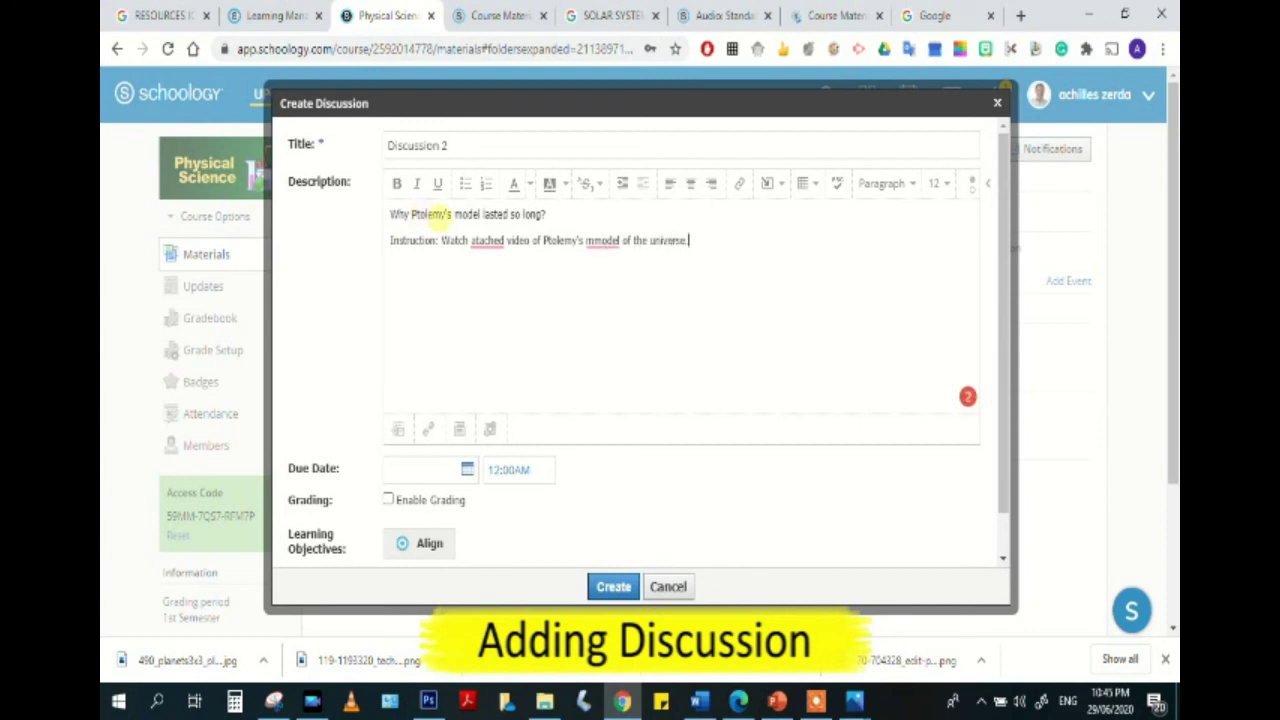
Correct the misspelled words in the instruction line to "attached" and "model" using the spelling suggestions.
mouse_move(487, 240)
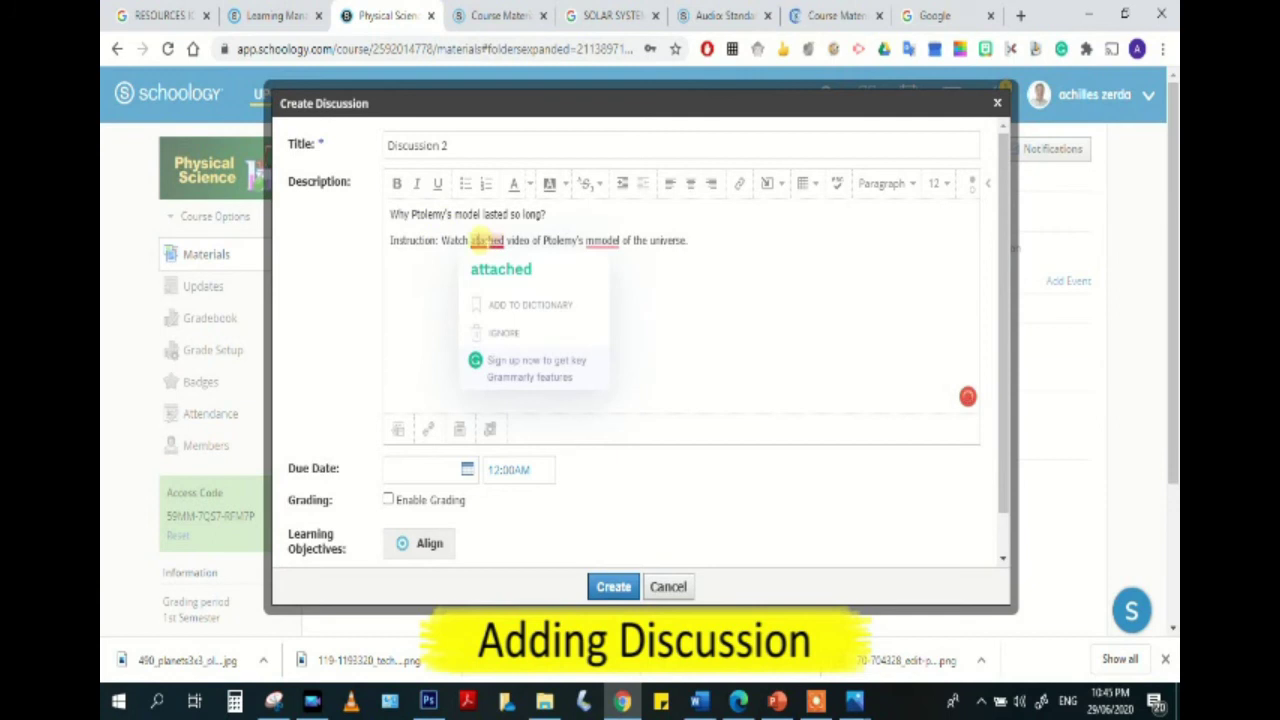
left_click(497, 269)
mouse_move(605, 240)
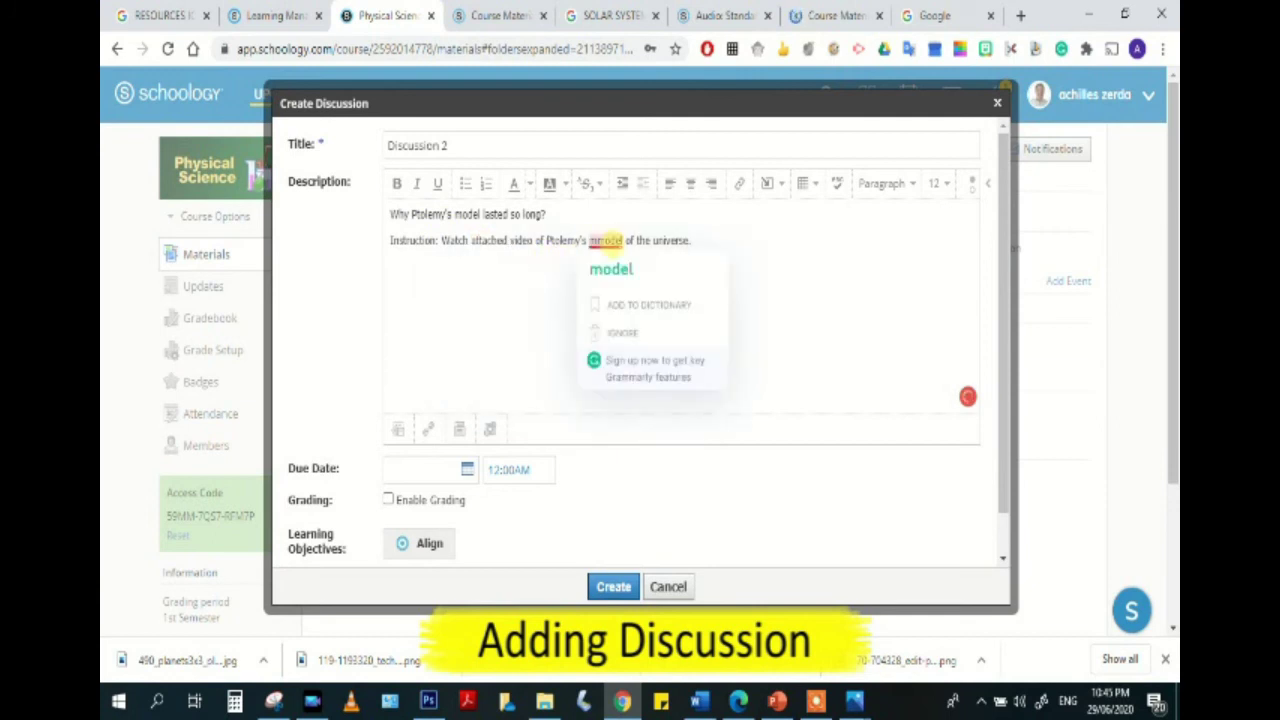
left_click(621, 274)
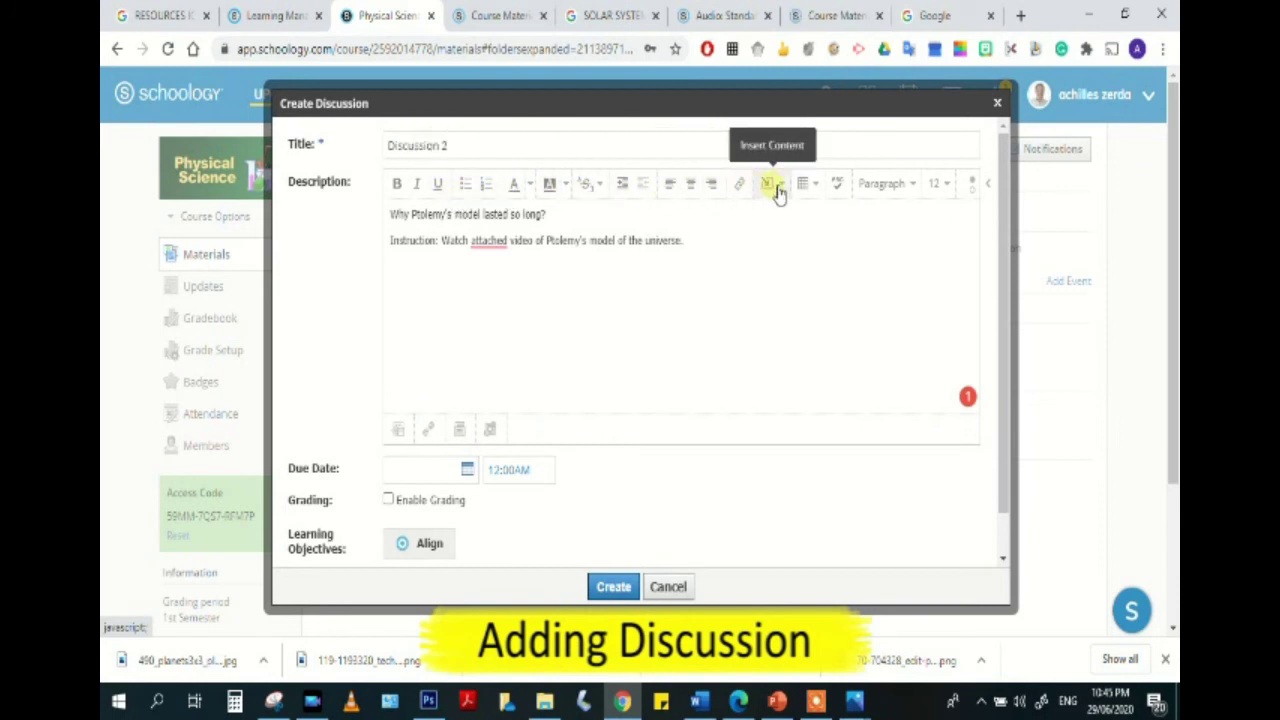
Copy the web address of the YouTube video "ptolemy's model of the universe" and return to the Discussion 2 form in Schoology.
left_click(772, 183)
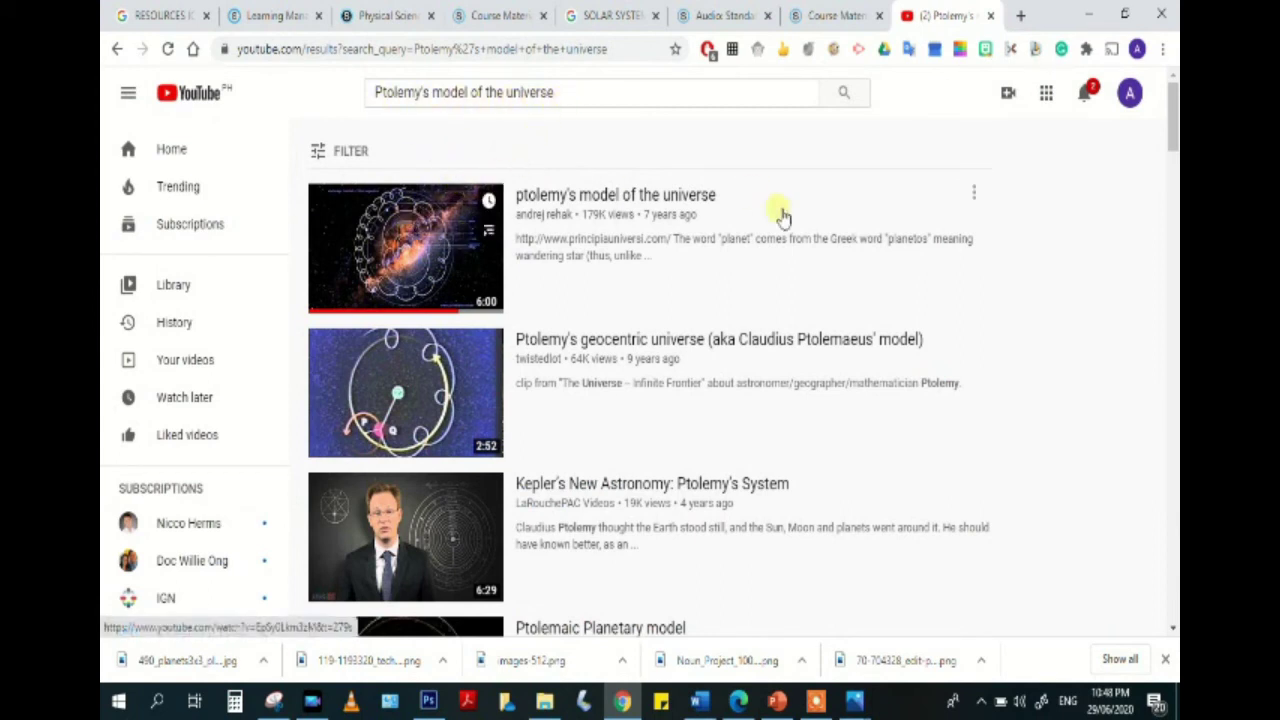
left_click(456, 233)
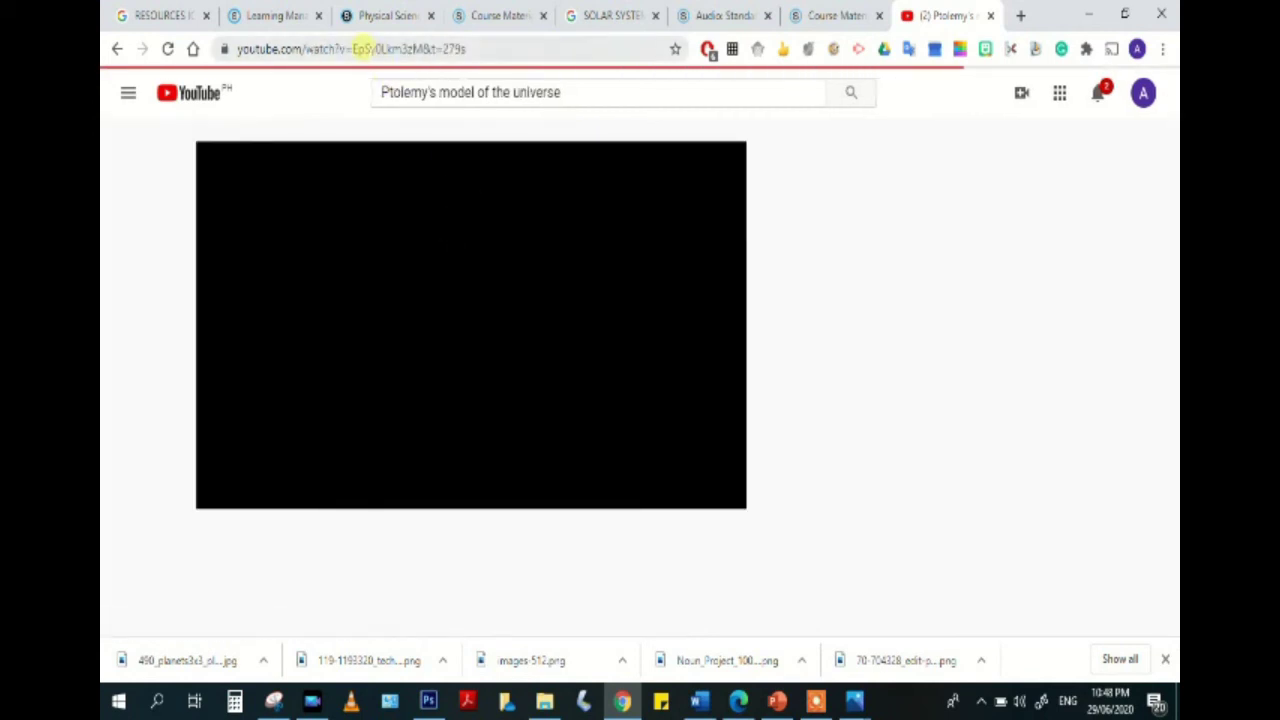
left_click(365, 50)
right_click(364, 52)
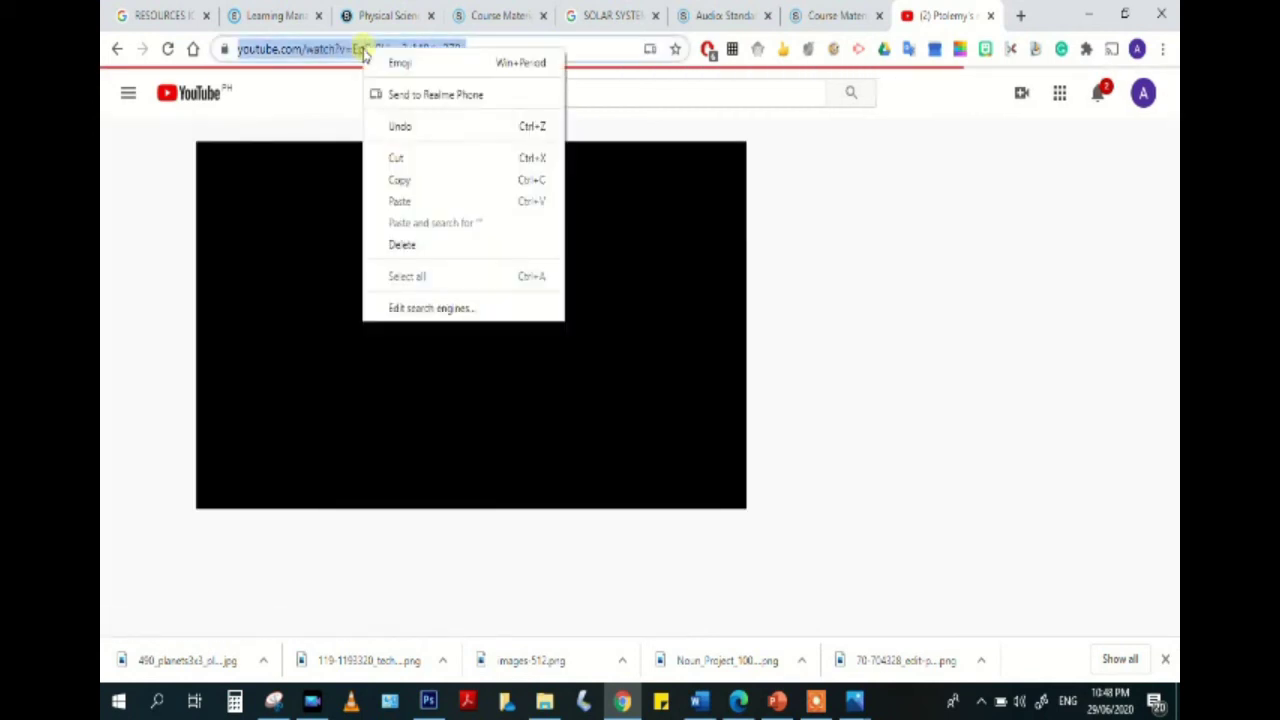
left_click(398, 178)
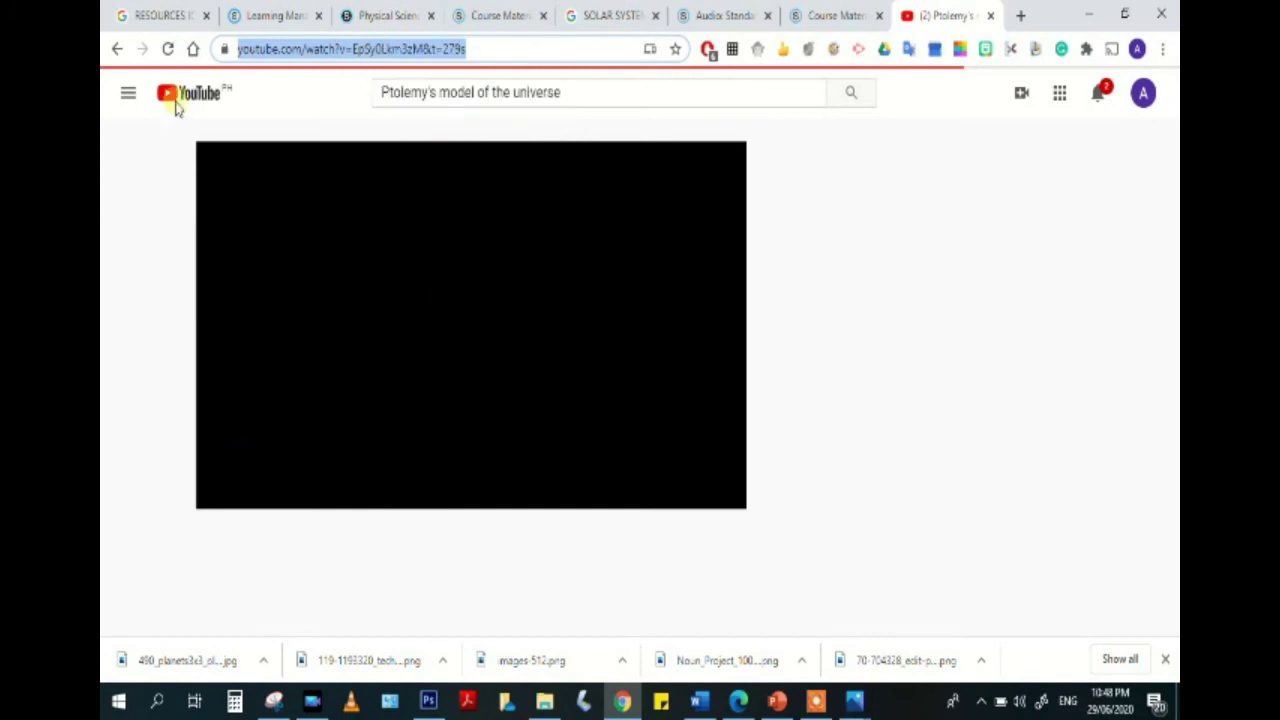
left_click(113, 50)
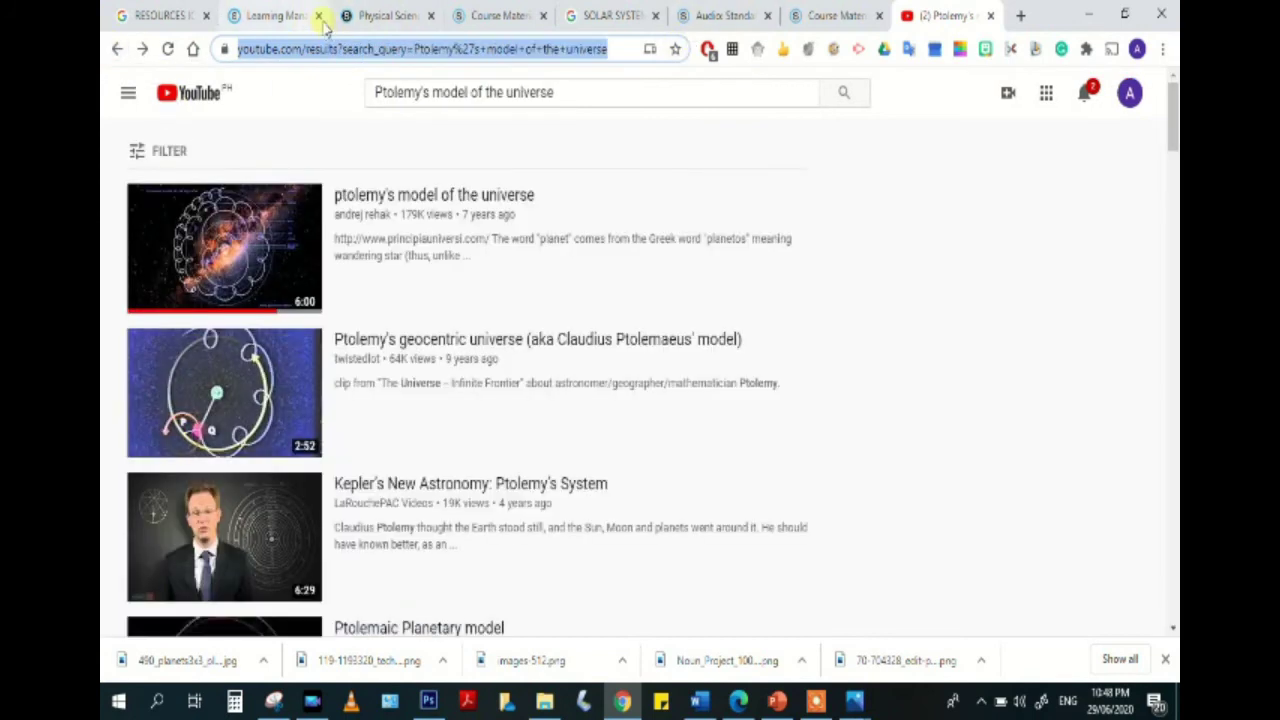
left_click(383, 16)
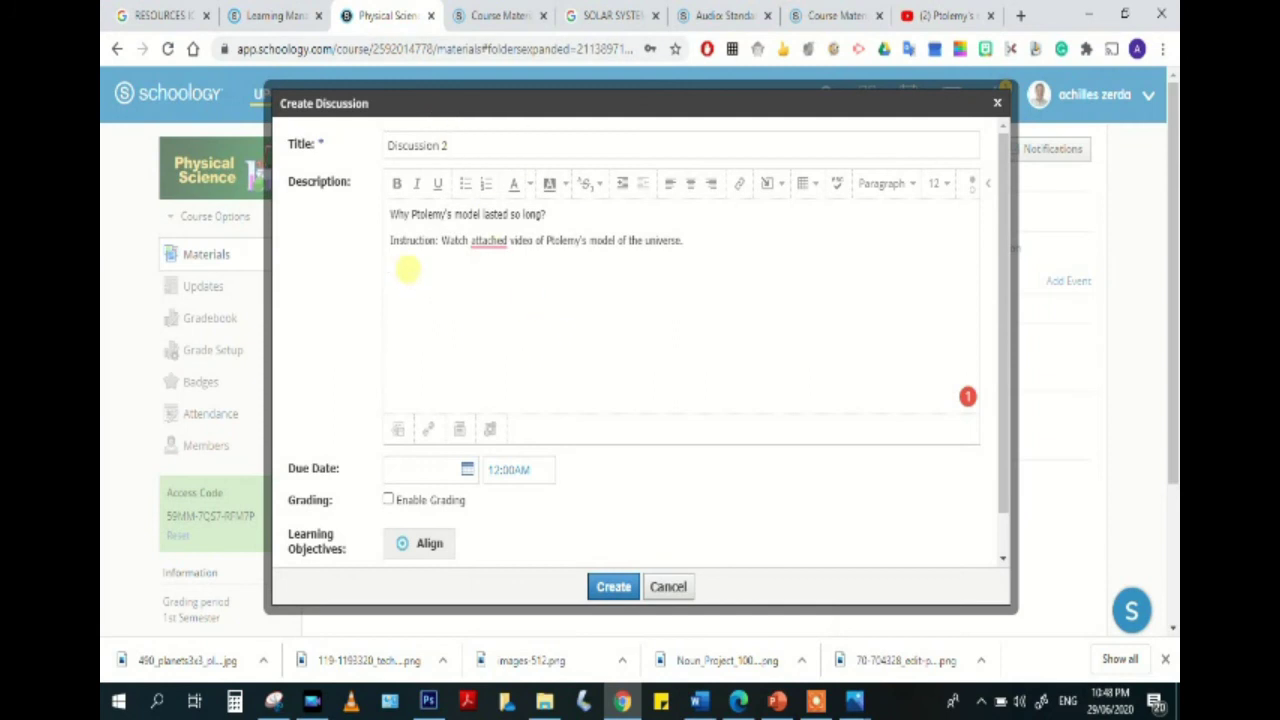
Insert the copied YouTube video into the discussion description as web media of type Media.
left_click(784, 188)
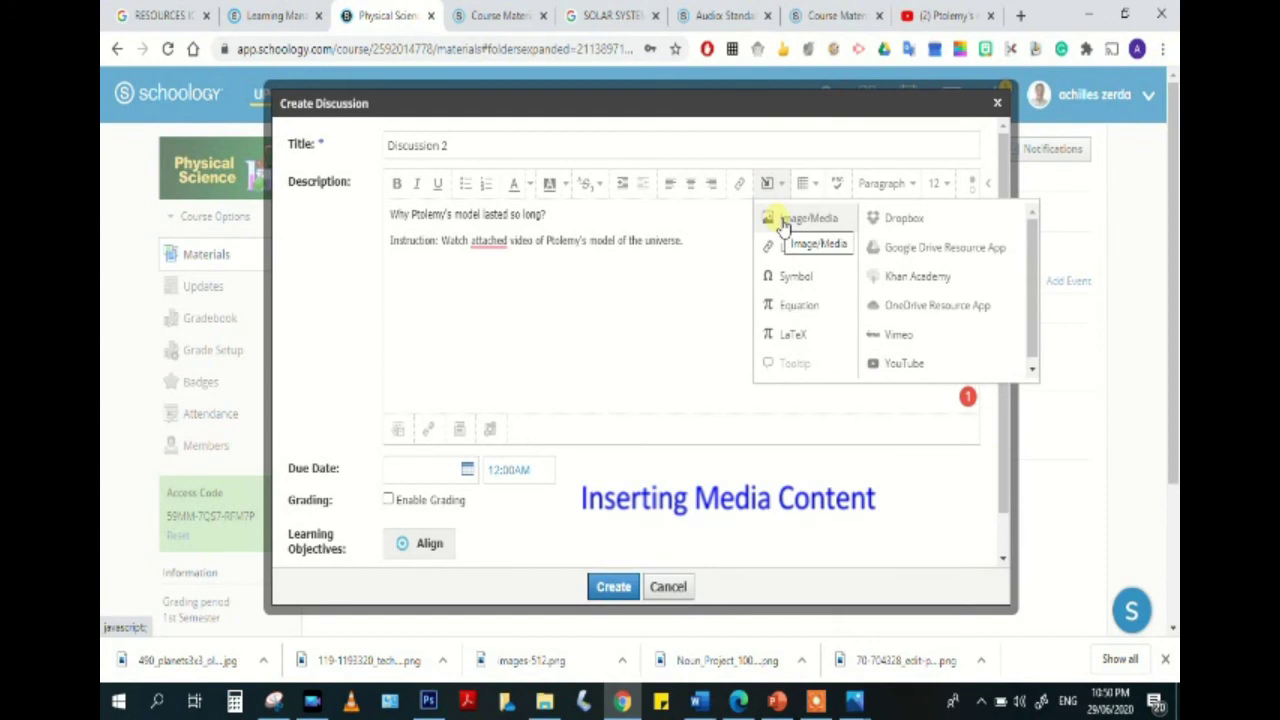
left_click(784, 222)
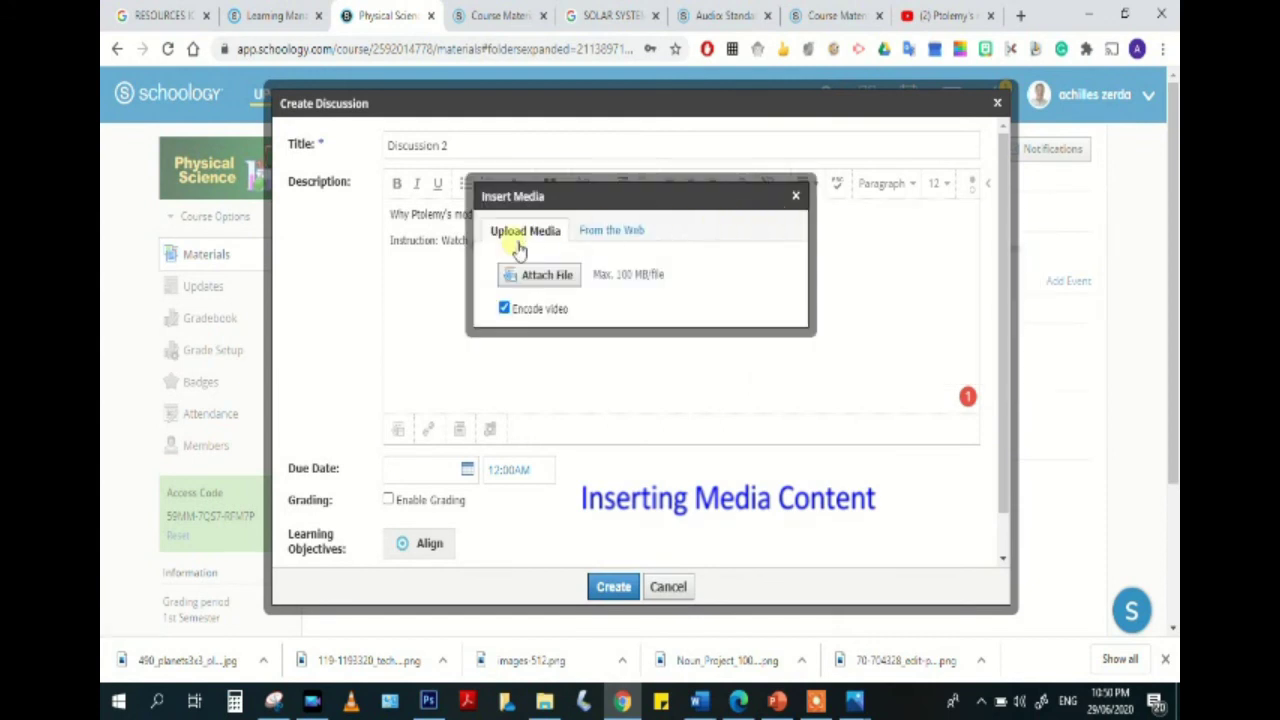
left_click(605, 236)
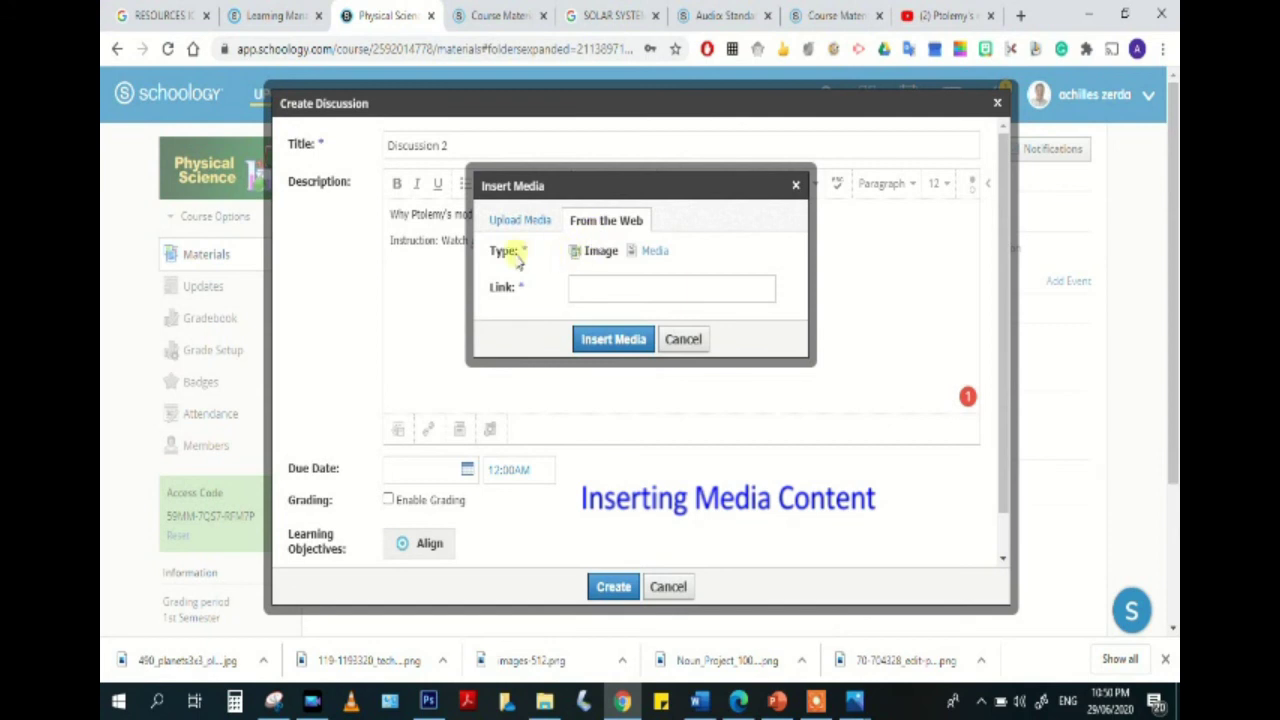
left_click(653, 253)
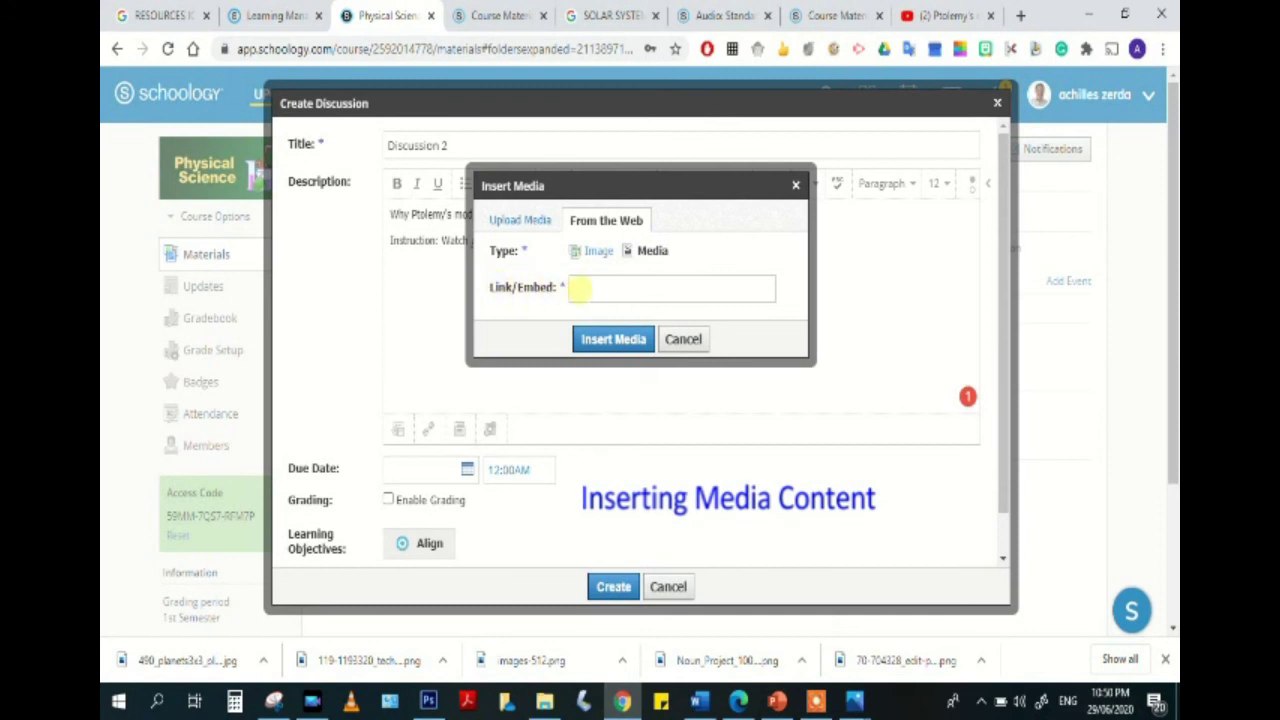
left_click(579, 288)
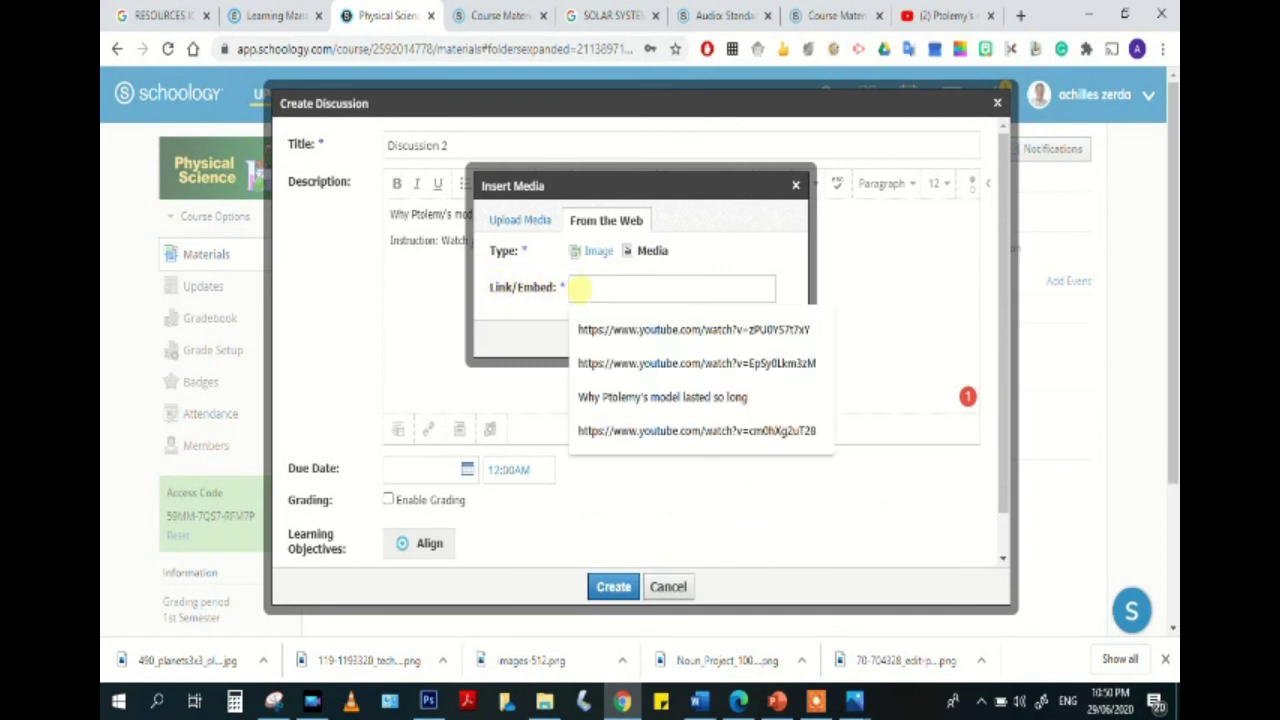
right_click(579, 288)
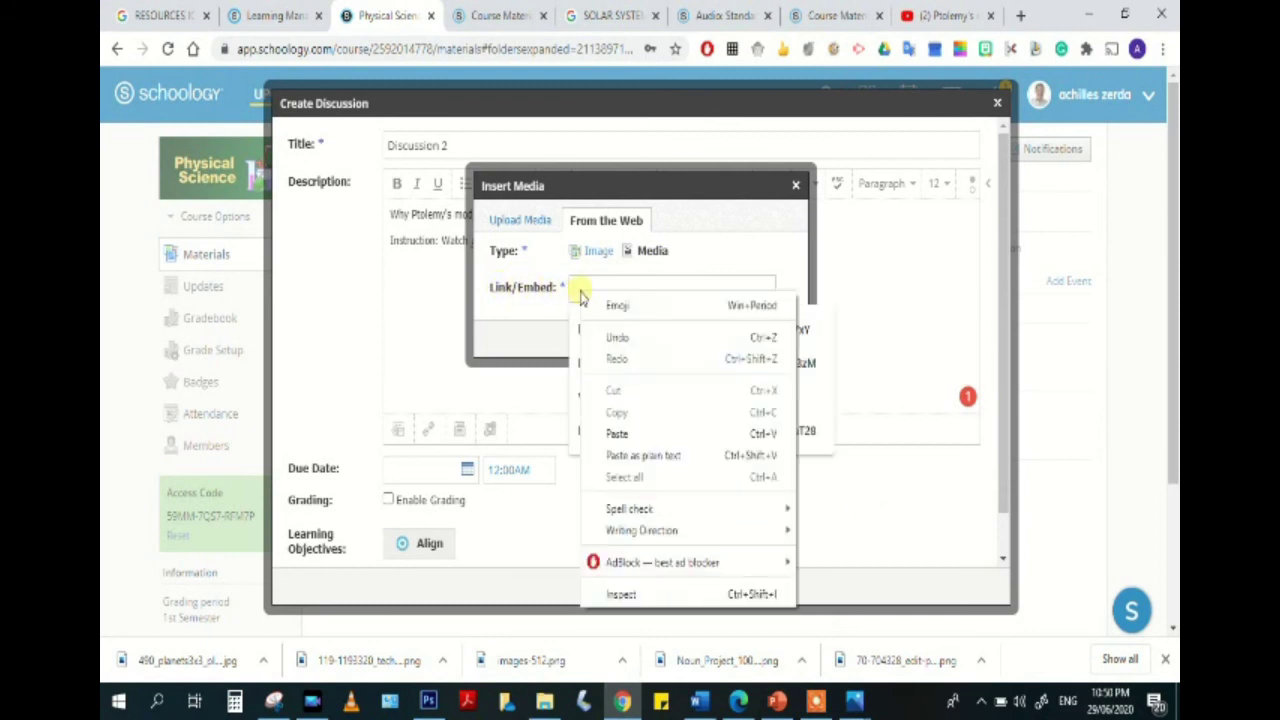
left_click(618, 433)
left_click(575, 364)
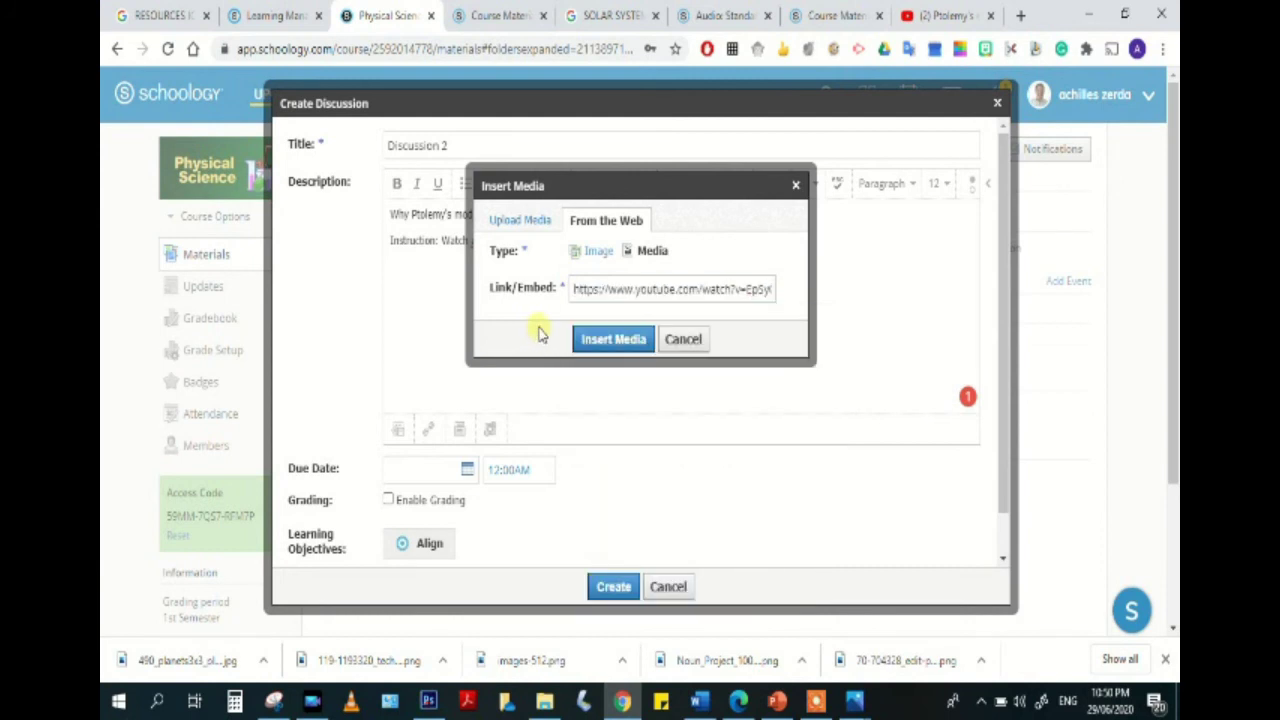
left_click(607, 341)
left_click_drag(969, 260, 965, 352)
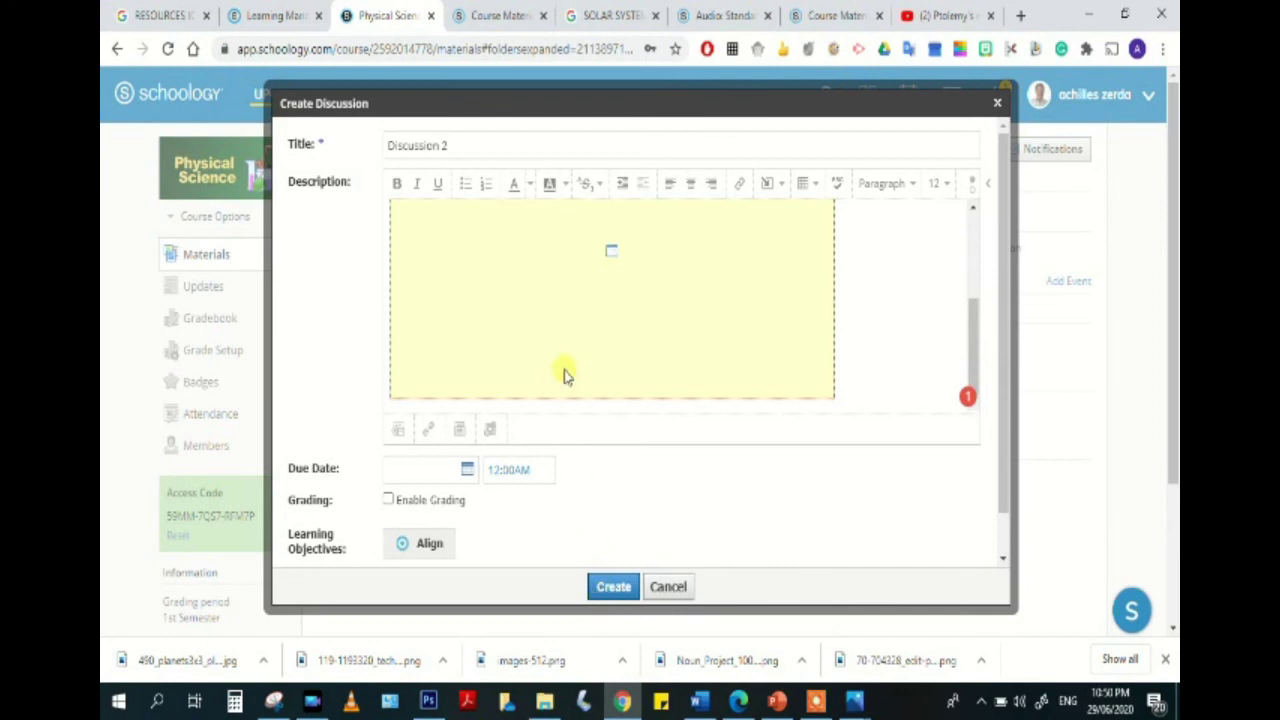
scroll(565, 372, "up", 2)
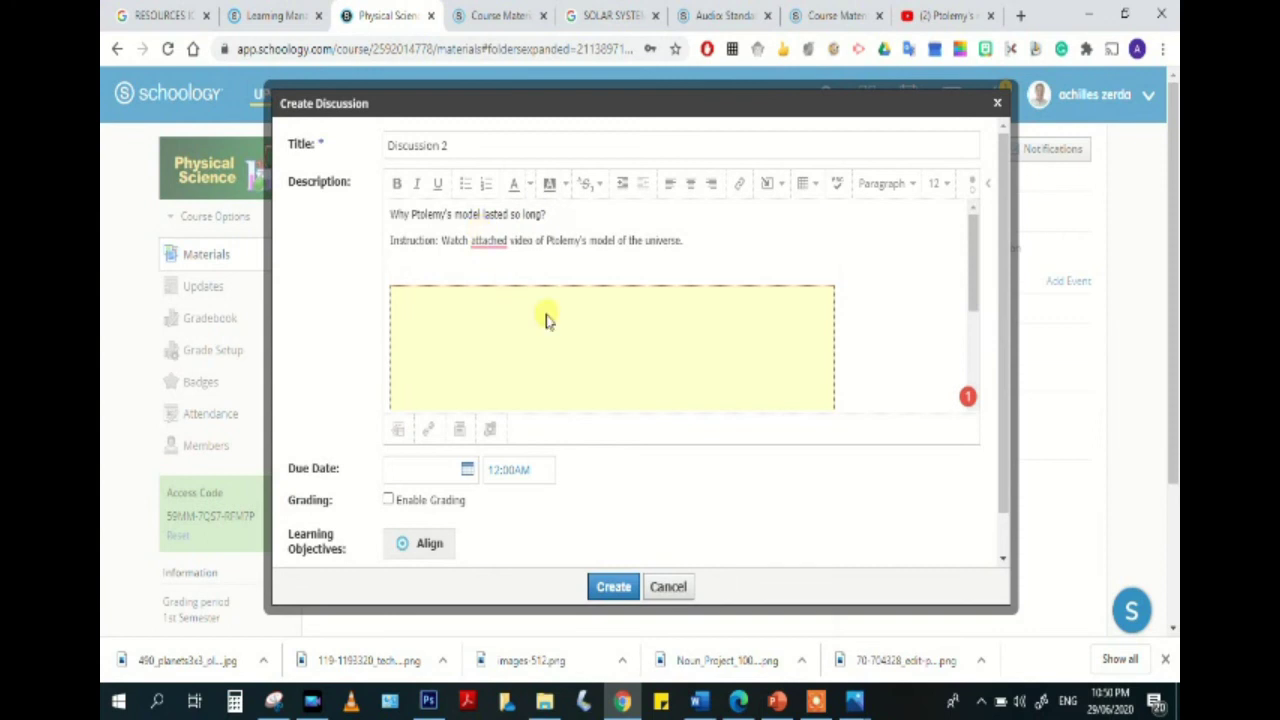
scroll(546, 320, "down", 2)
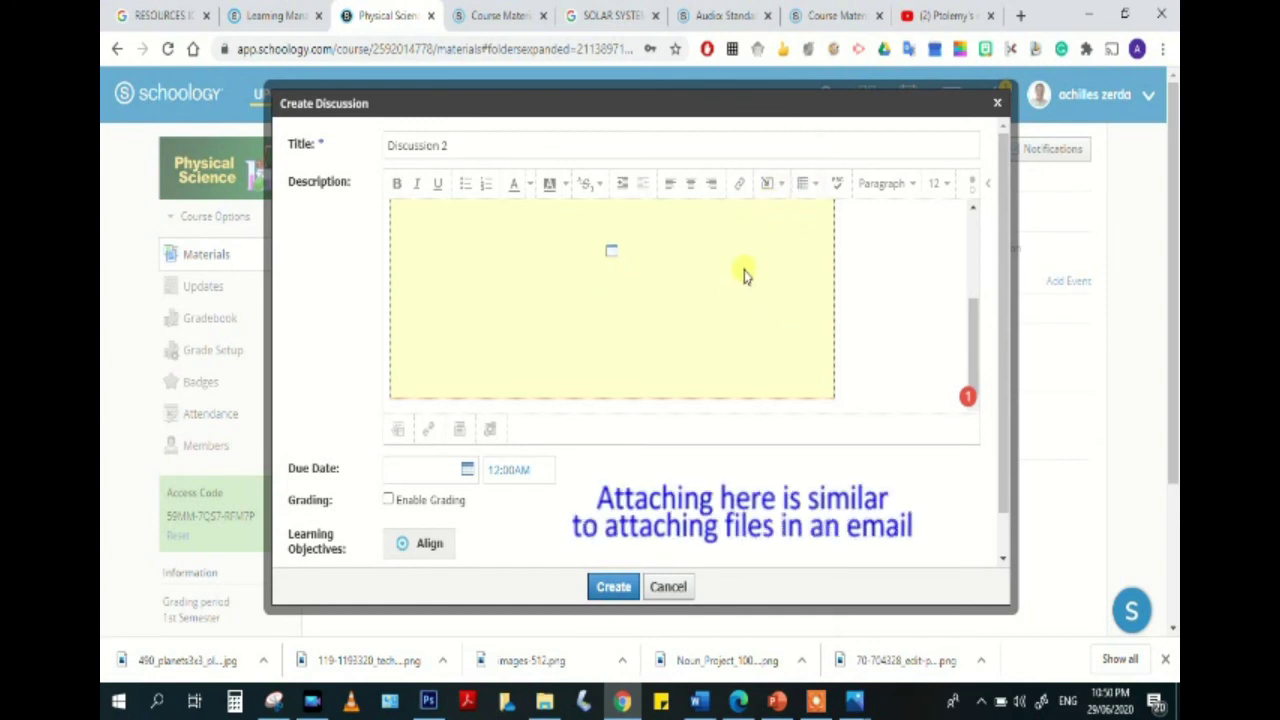
left_click(400, 436)
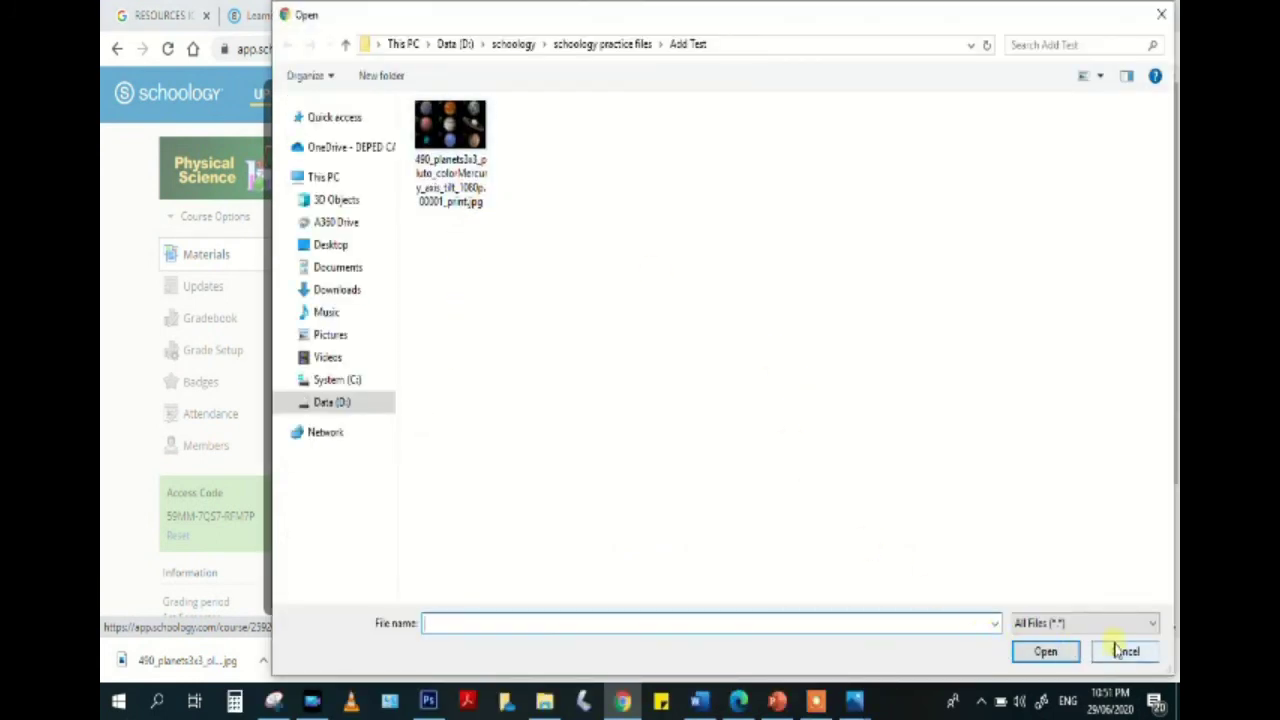
left_click(1125, 651)
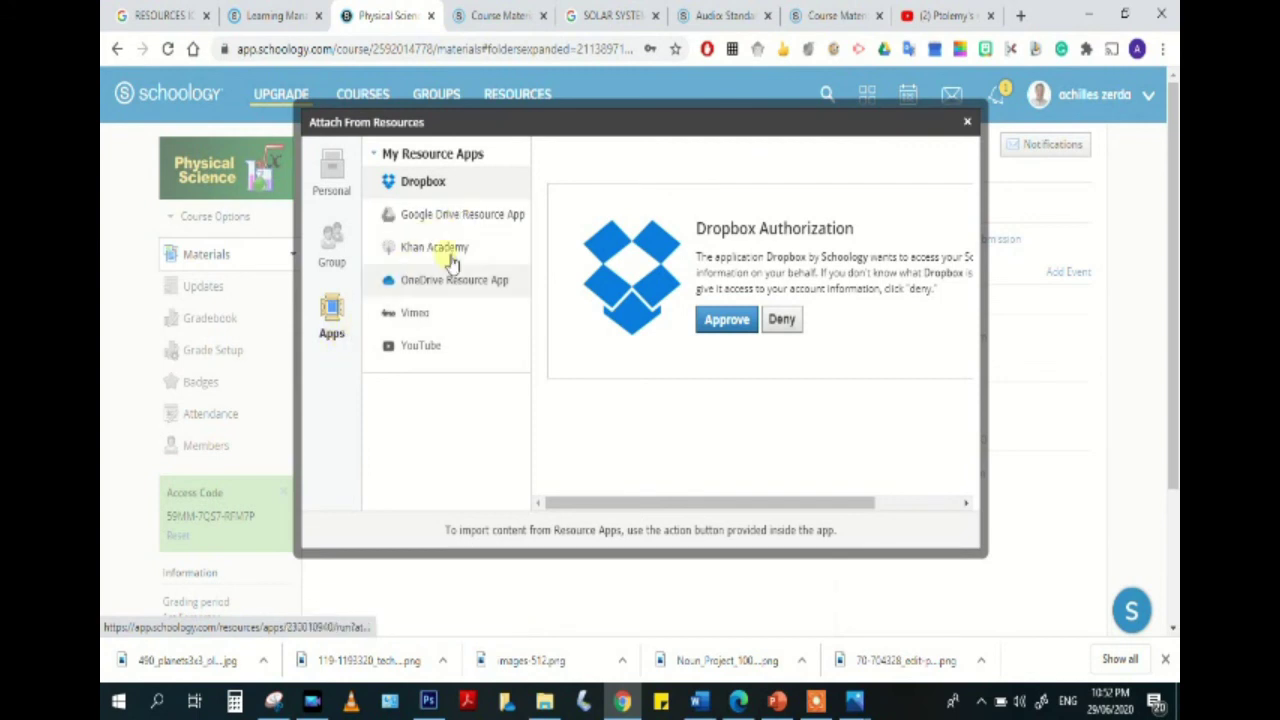
left_click(967, 121)
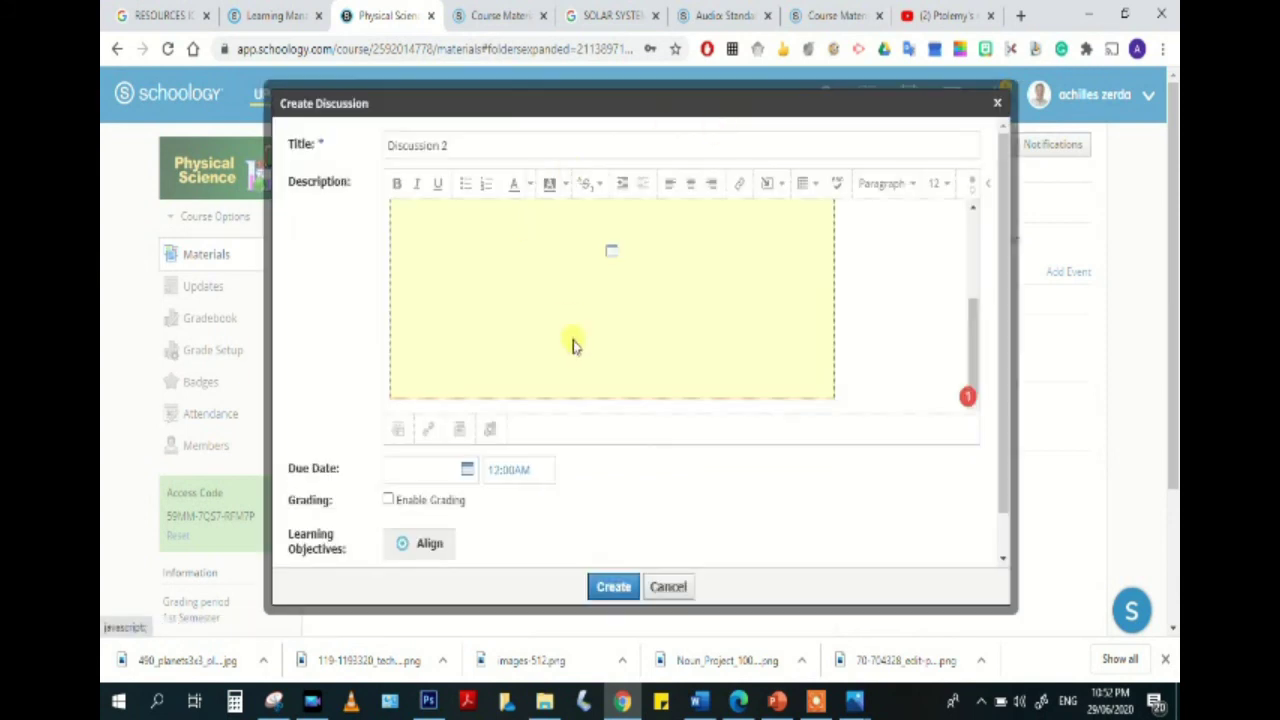
Start a link attachment for the discussion and copy the link address of the YouTube video "Ptolemy's geocentric universe (aka Claudius Ptolemaeus' model)".
left_click(429, 430)
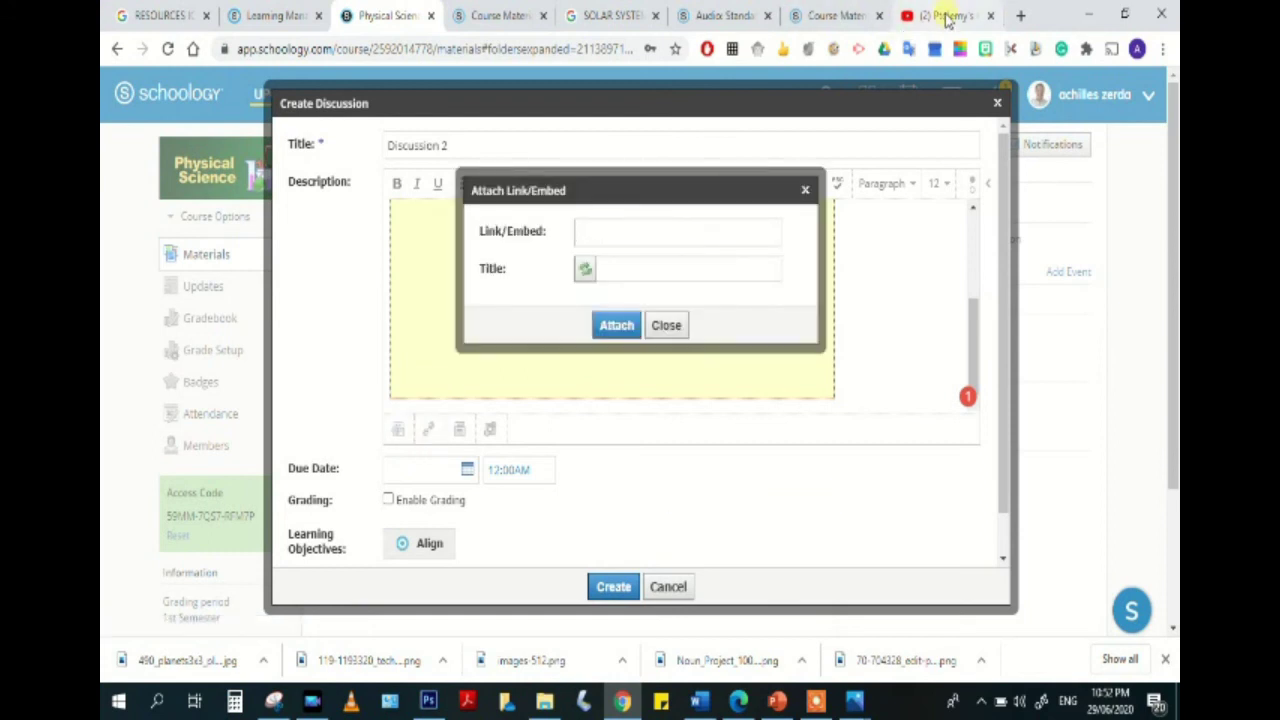
left_click(940, 16)
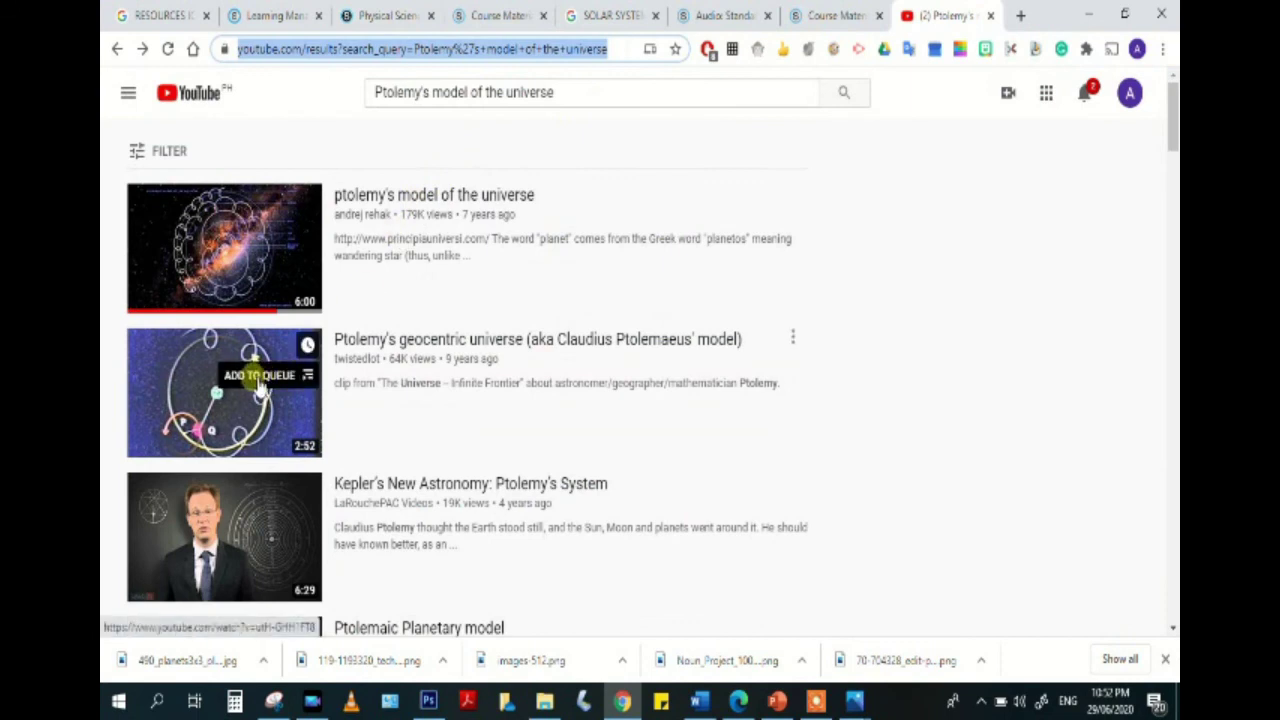
right_click(236, 397)
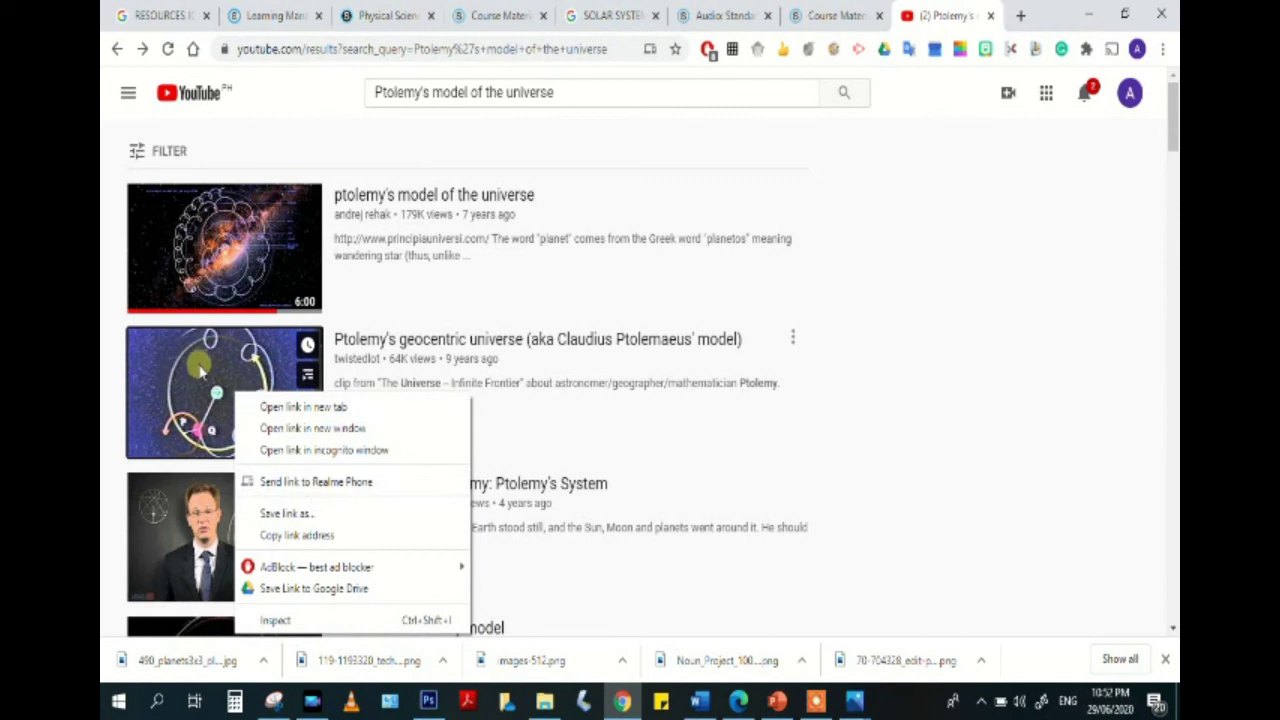
left_click(310, 535)
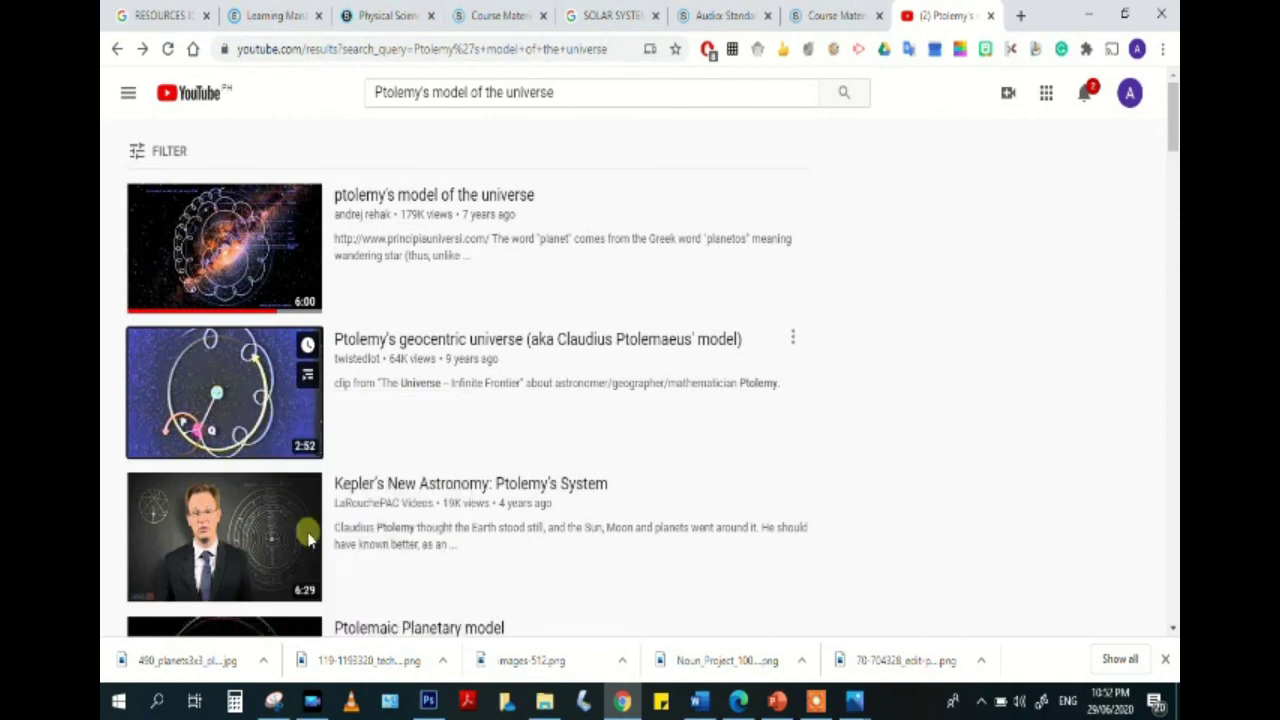
left_click(386, 16)
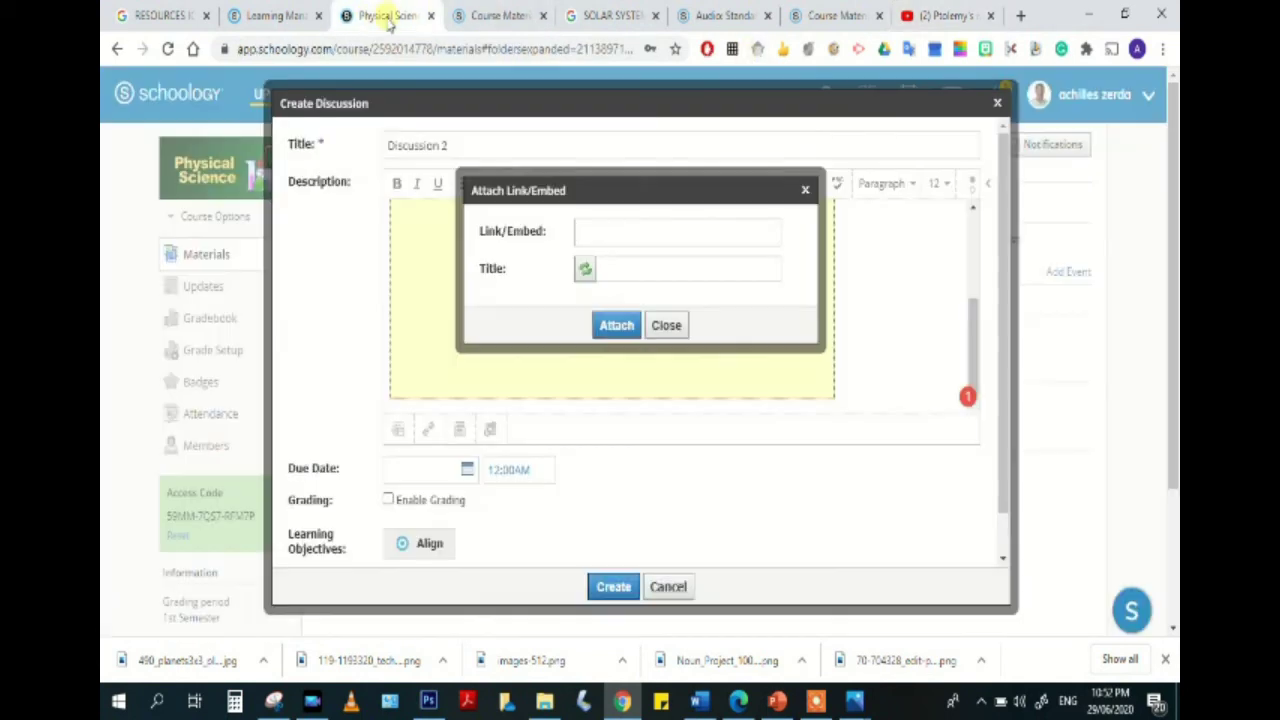
Attach the copied YouTube link to the discussion with the title "Ptolemy".
left_click(600, 238)
right_click(590, 234)
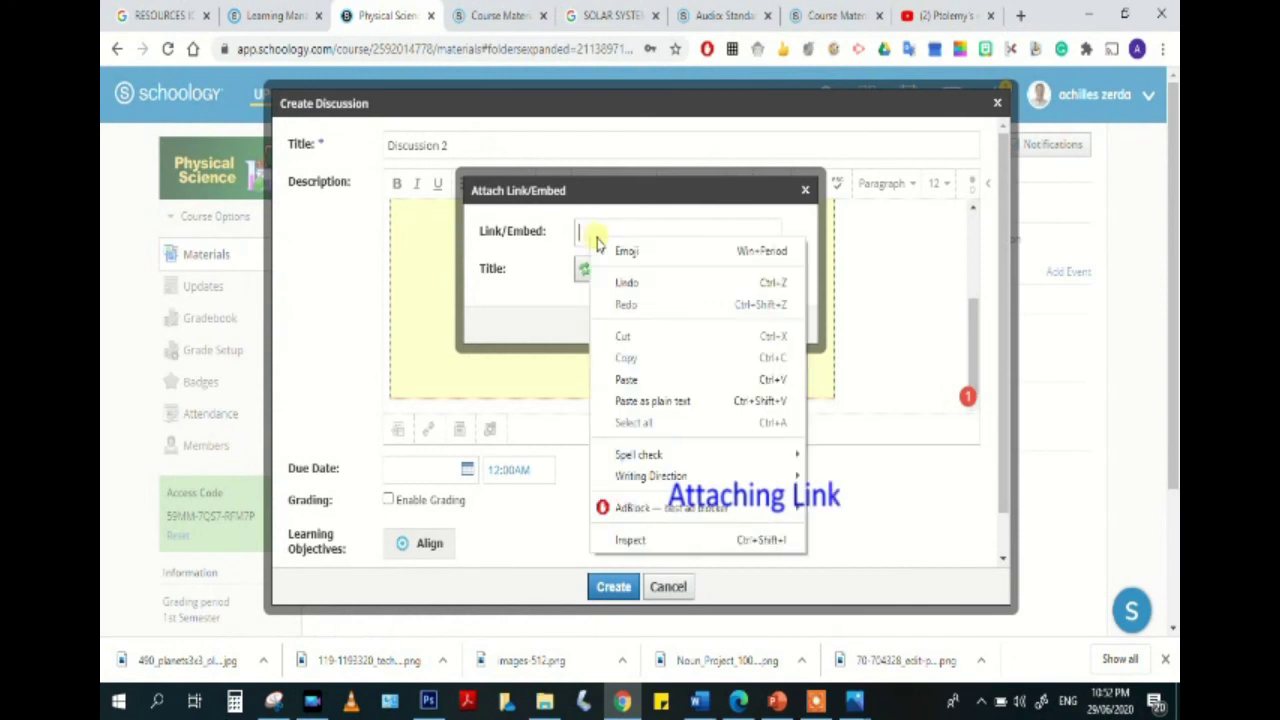
left_click(629, 373)
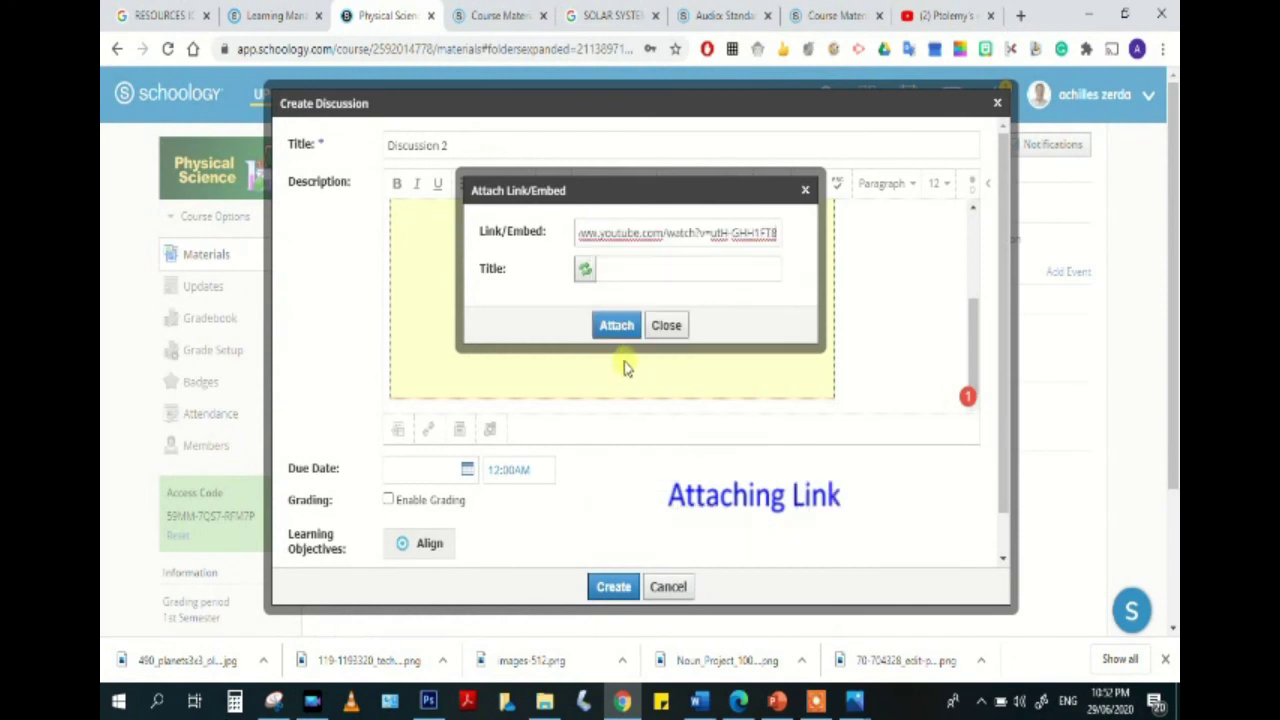
left_click(583, 265)
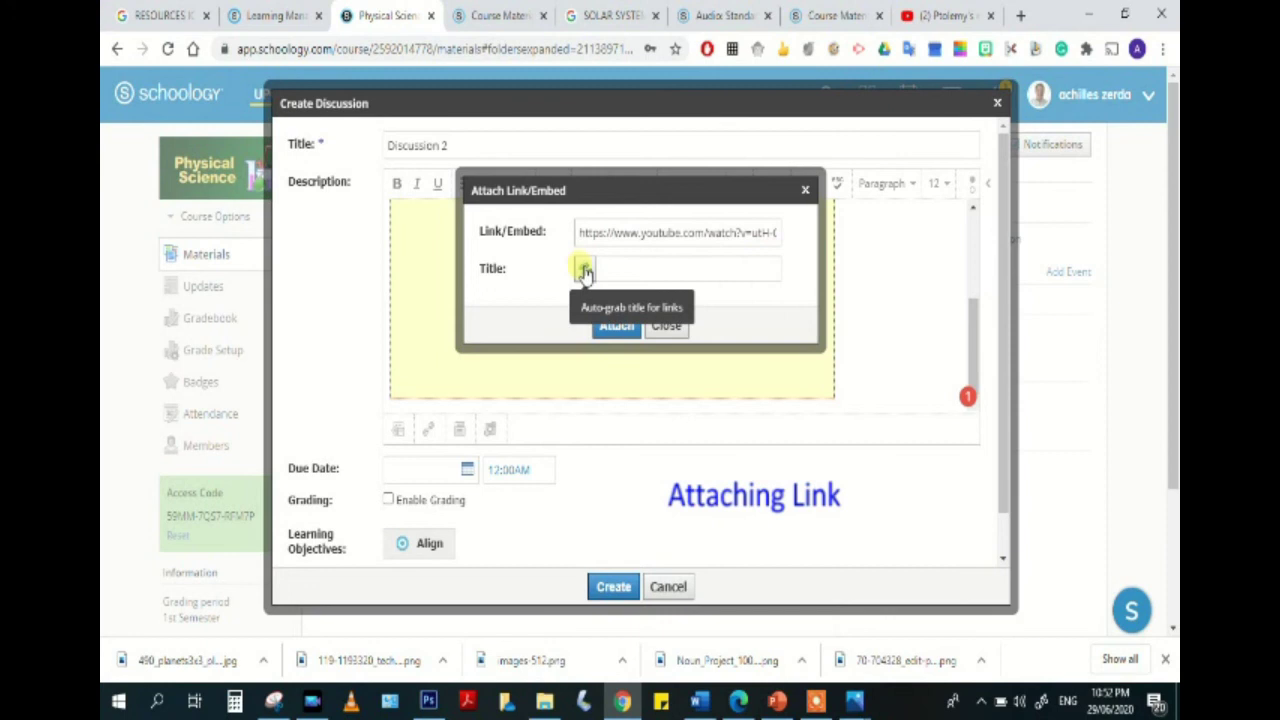
left_click(620, 290)
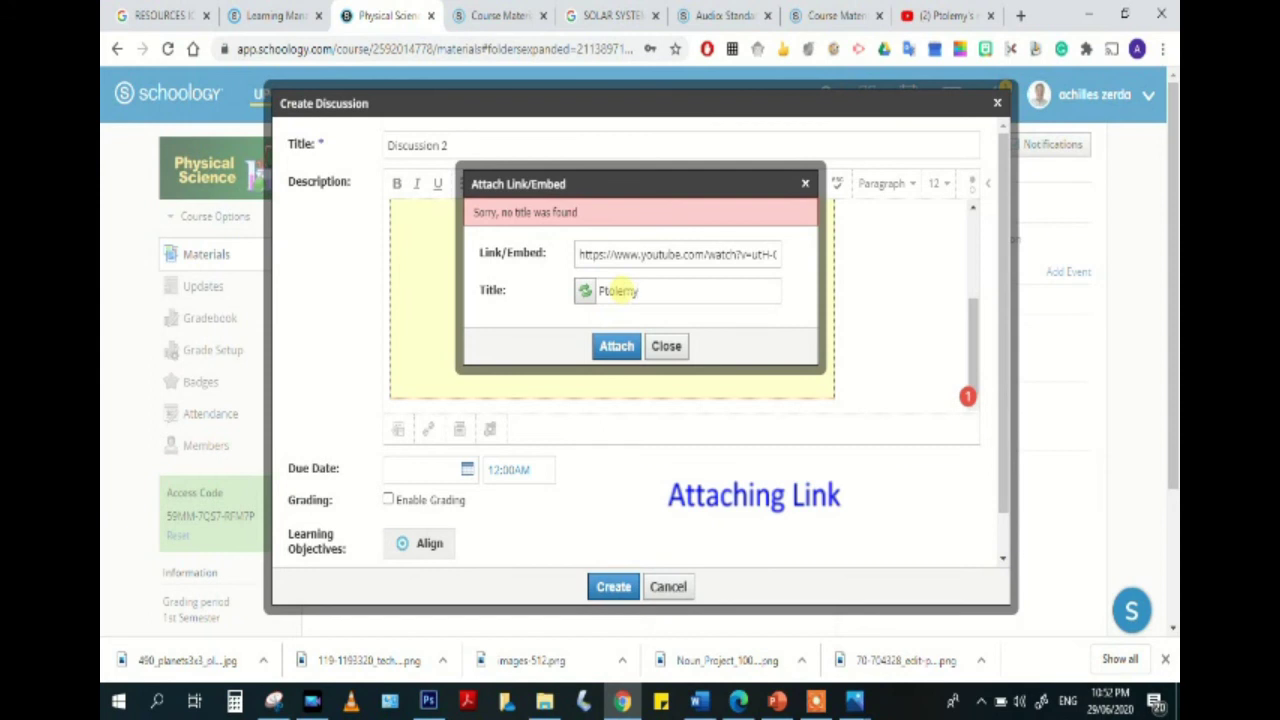
left_click(618, 346)
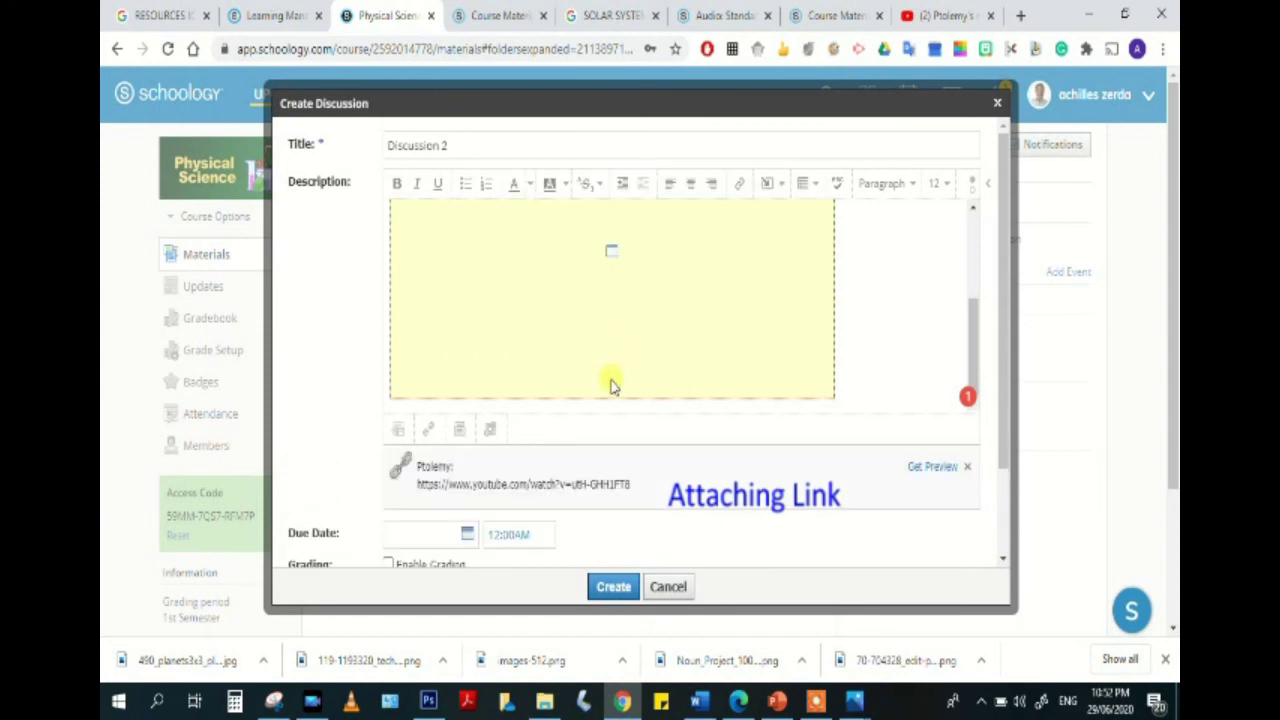
Attach the file "Ancient Greek Models of the Universe.pptx" to the discussion and review the attachments and options.
left_click(465, 480)
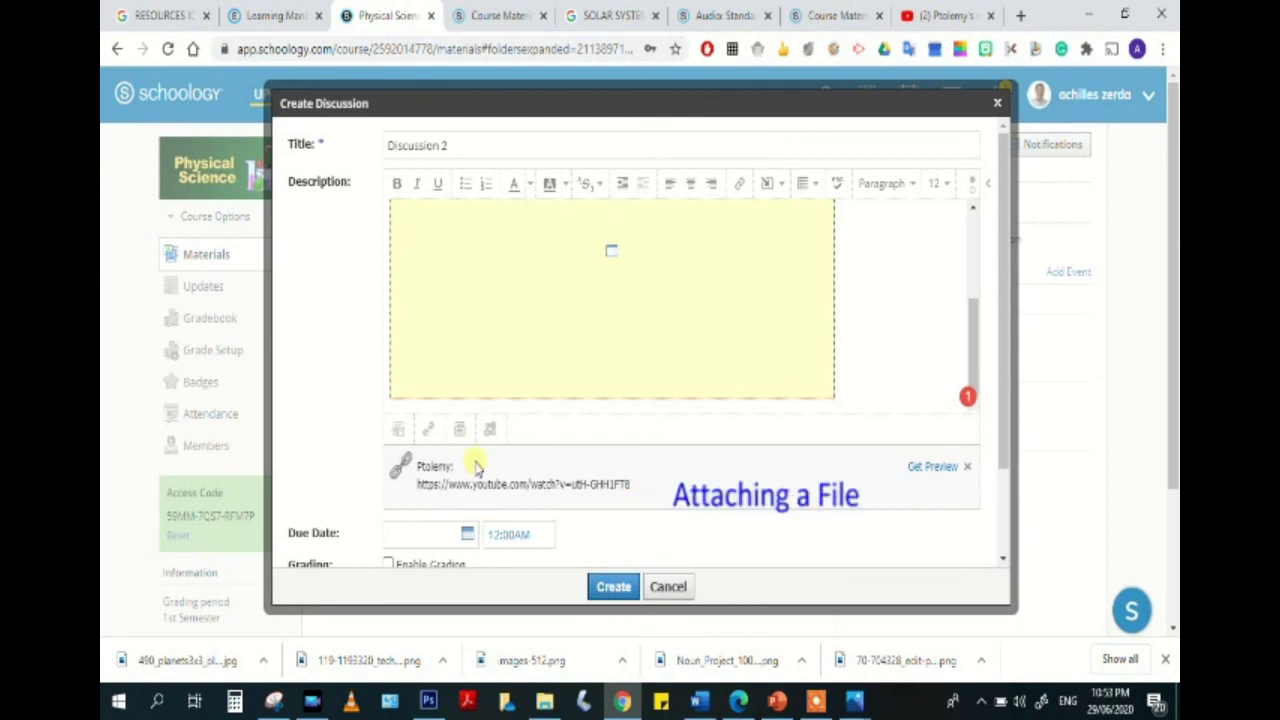
left_click(402, 432)
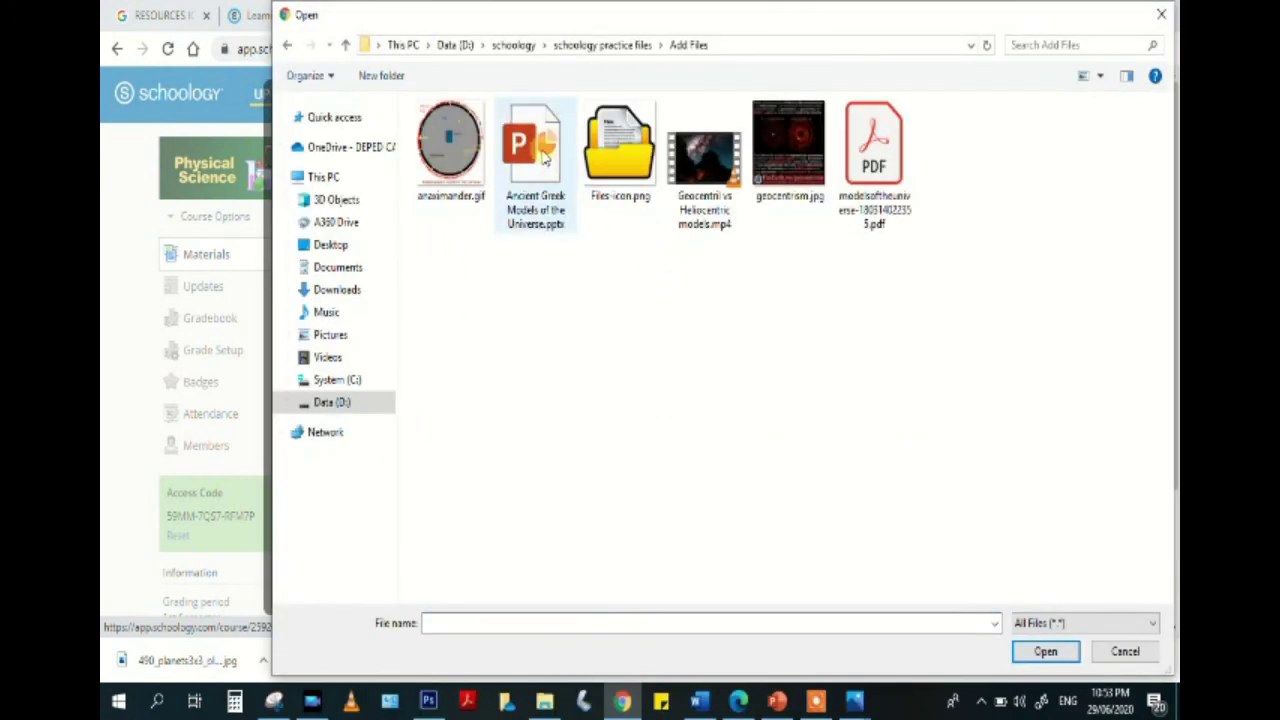
left_click(543, 152)
left_click(1045, 651)
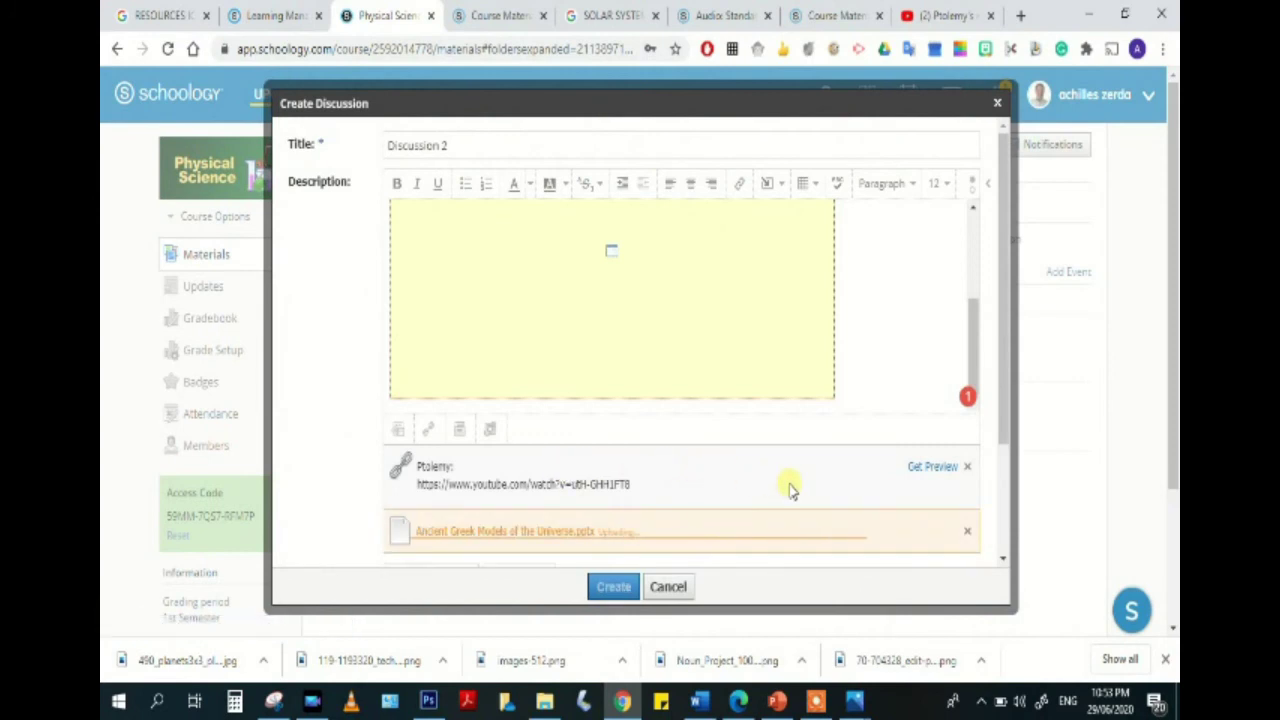
scroll(775, 492, "down", 1)
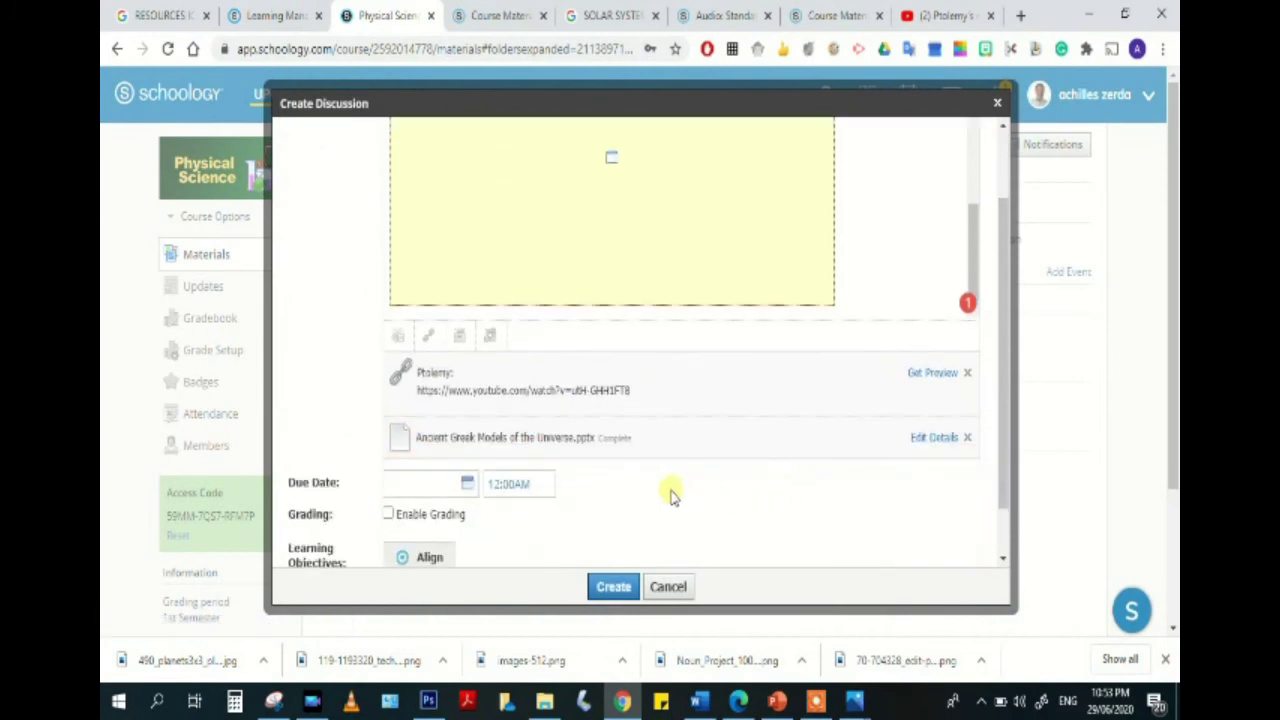
scroll(625, 484, "down", 1)
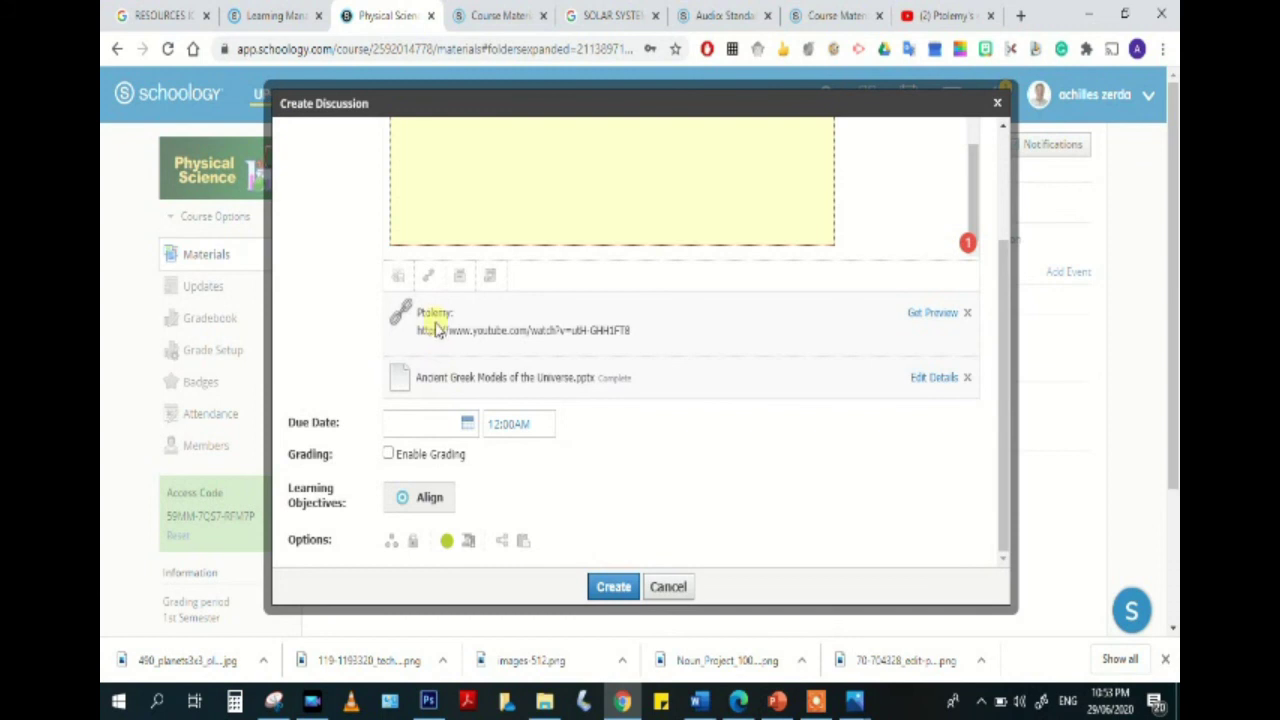
scroll(583, 340, "up", 3)
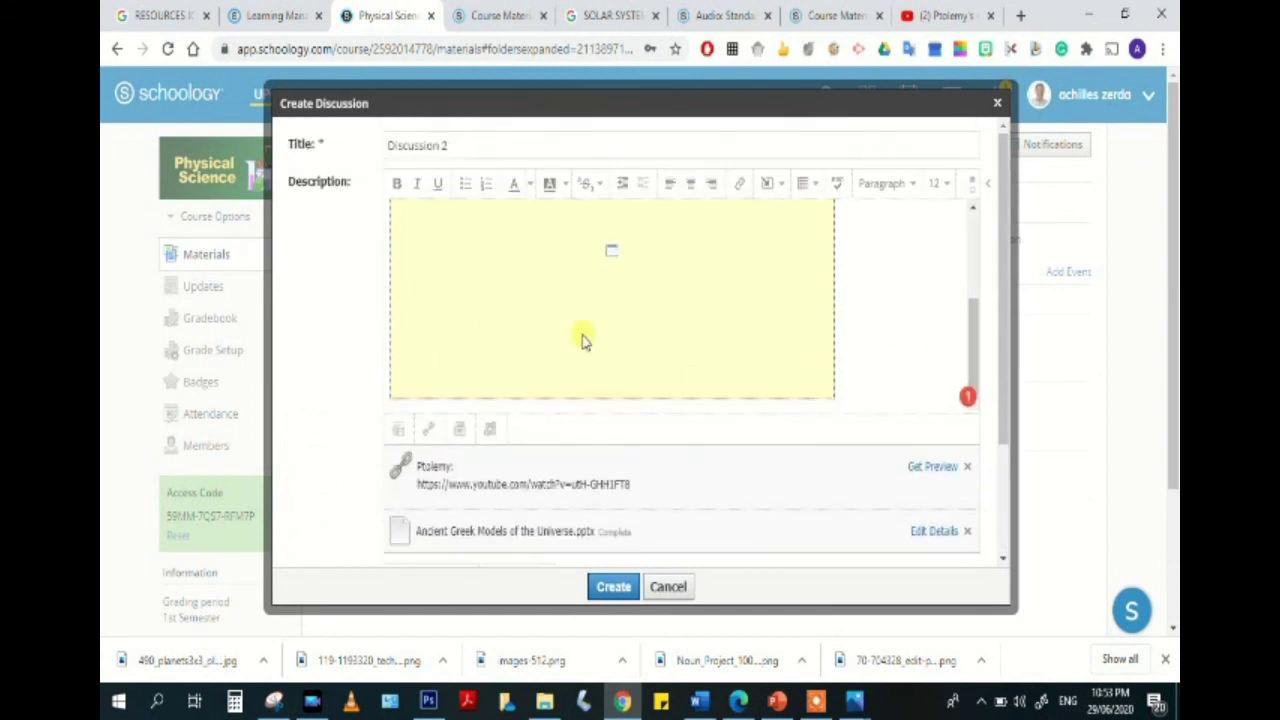
Review the description and attachments of Discussion 2, and set its due date to 8/26/20 with grading enabled.
scroll(600, 345, "up", 2)
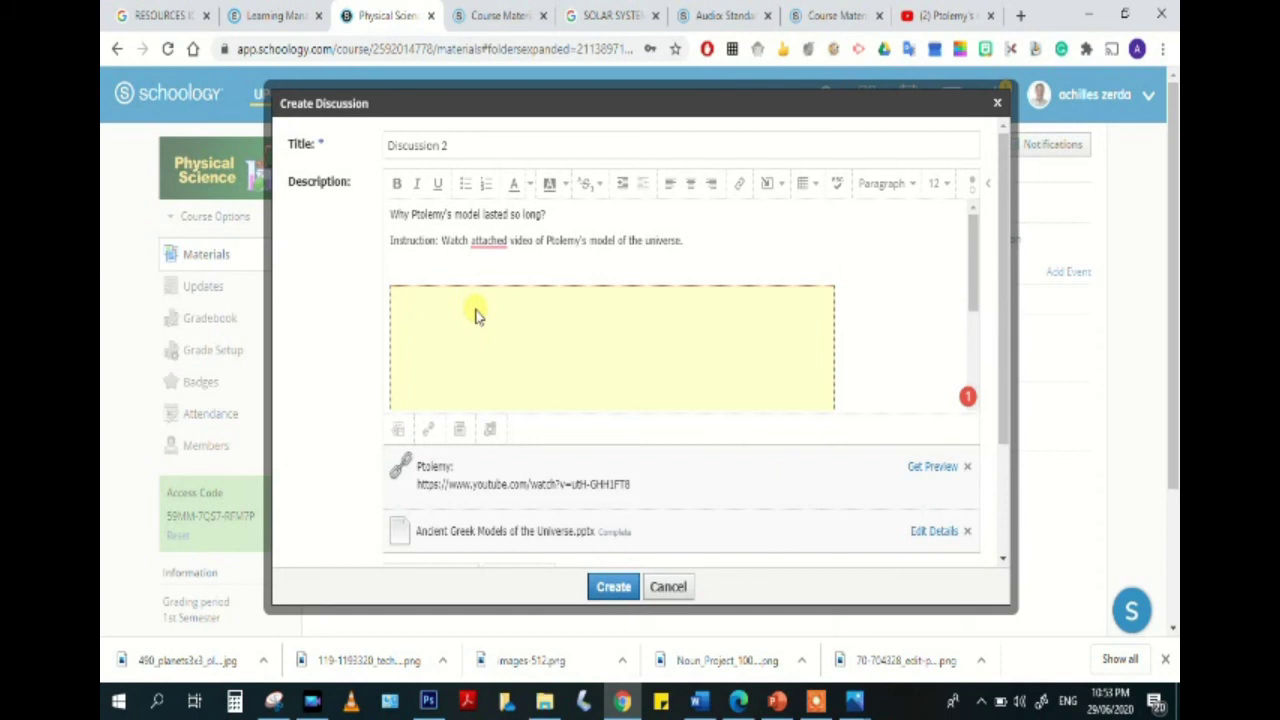
scroll(476, 314, "down", 2)
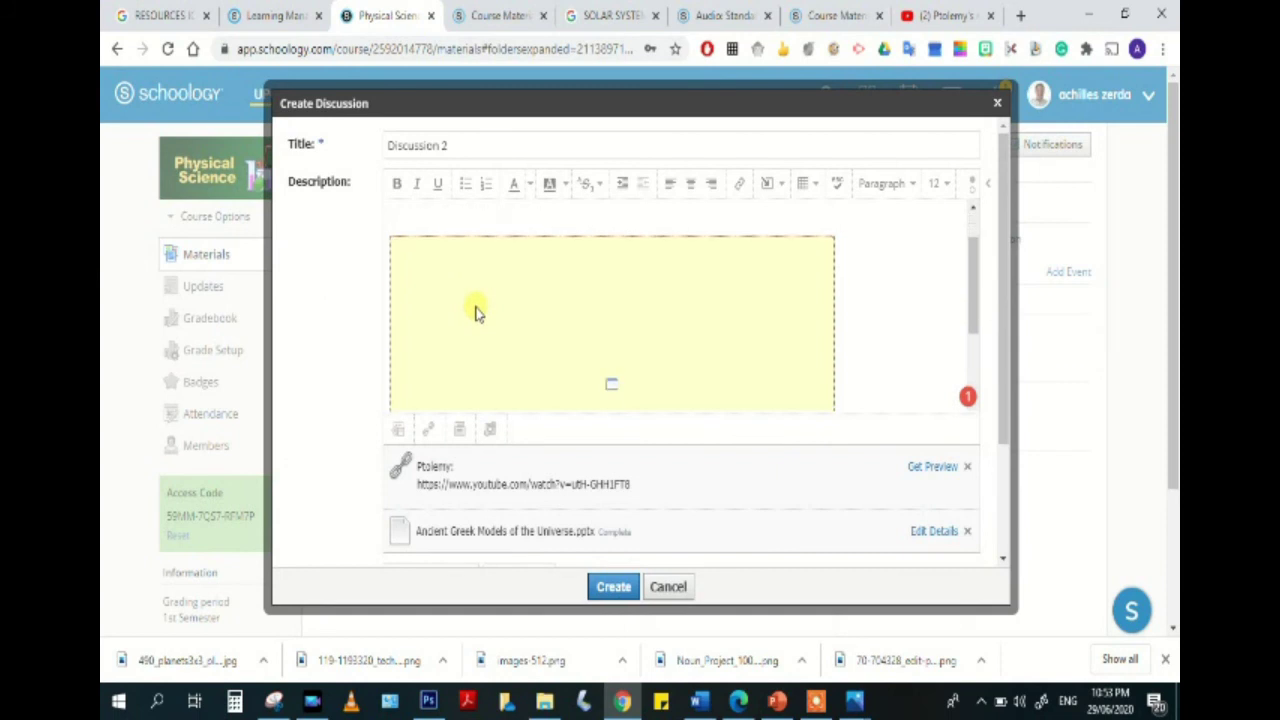
scroll(520, 425, "down", 2)
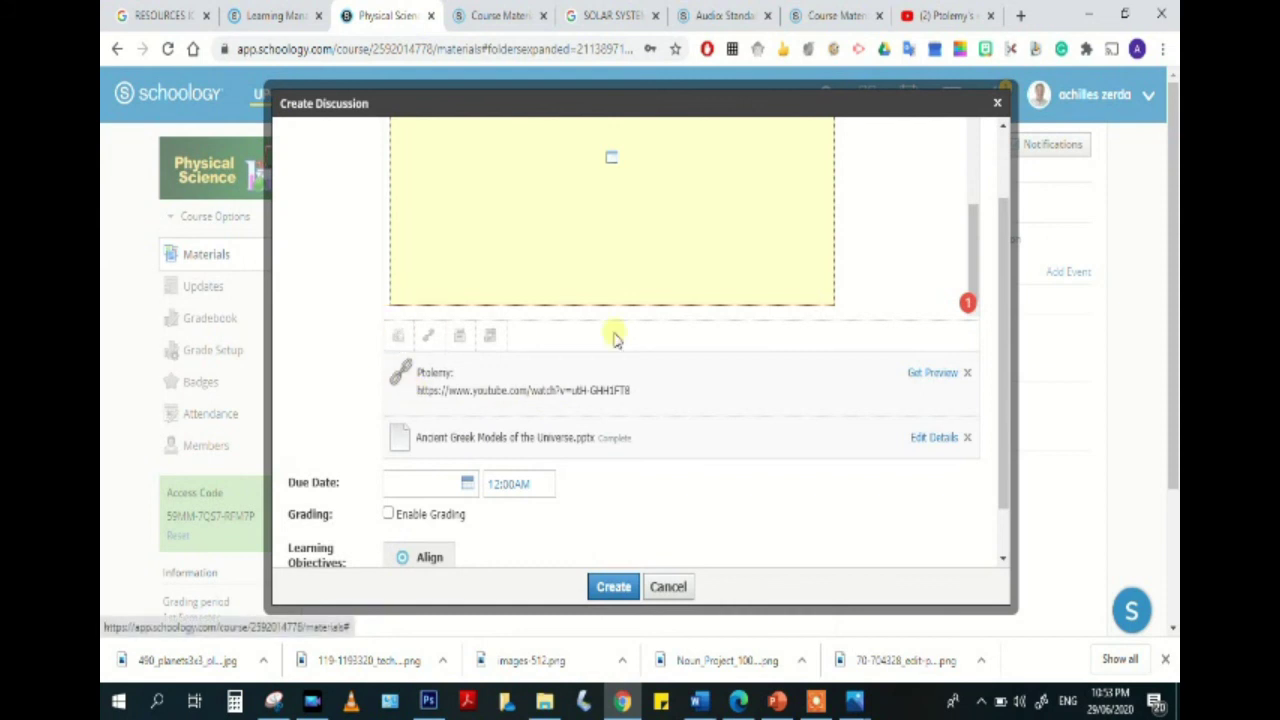
scroll(643, 318, "up", 2)
left_click_drag(1000, 243, 1015, 155)
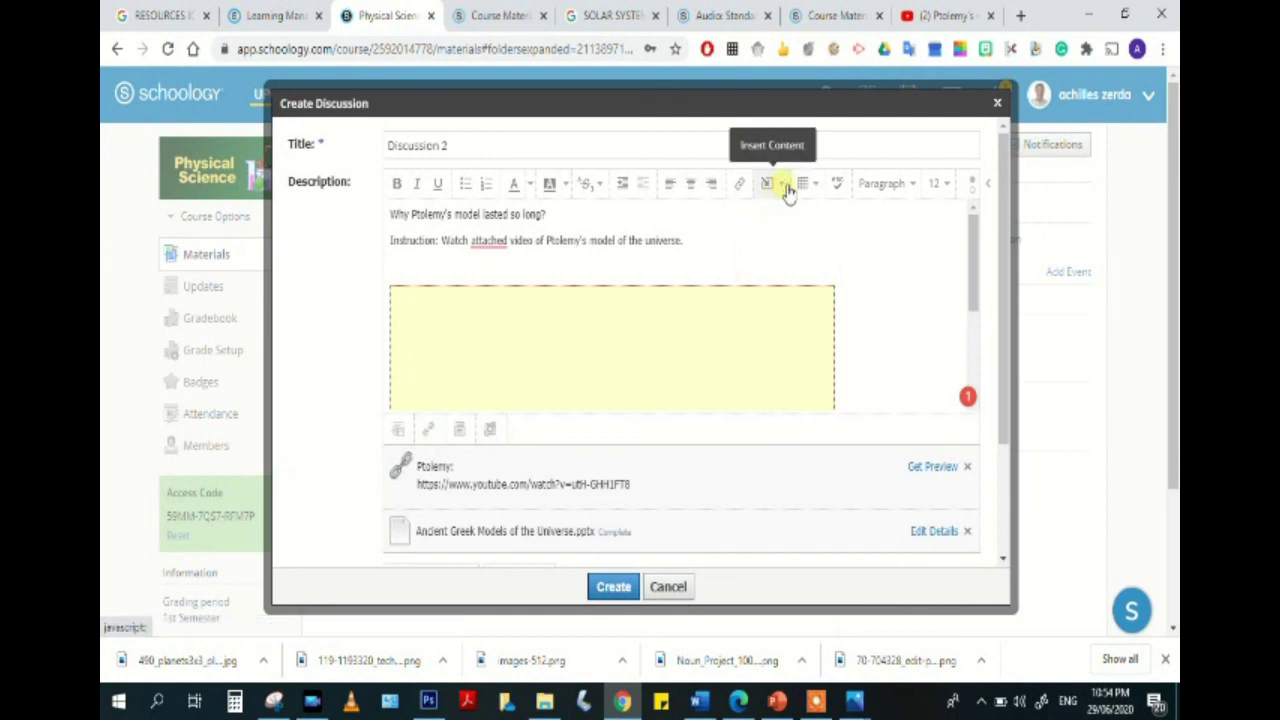
scroll(409, 434, "down", 3)
left_click(440, 429)
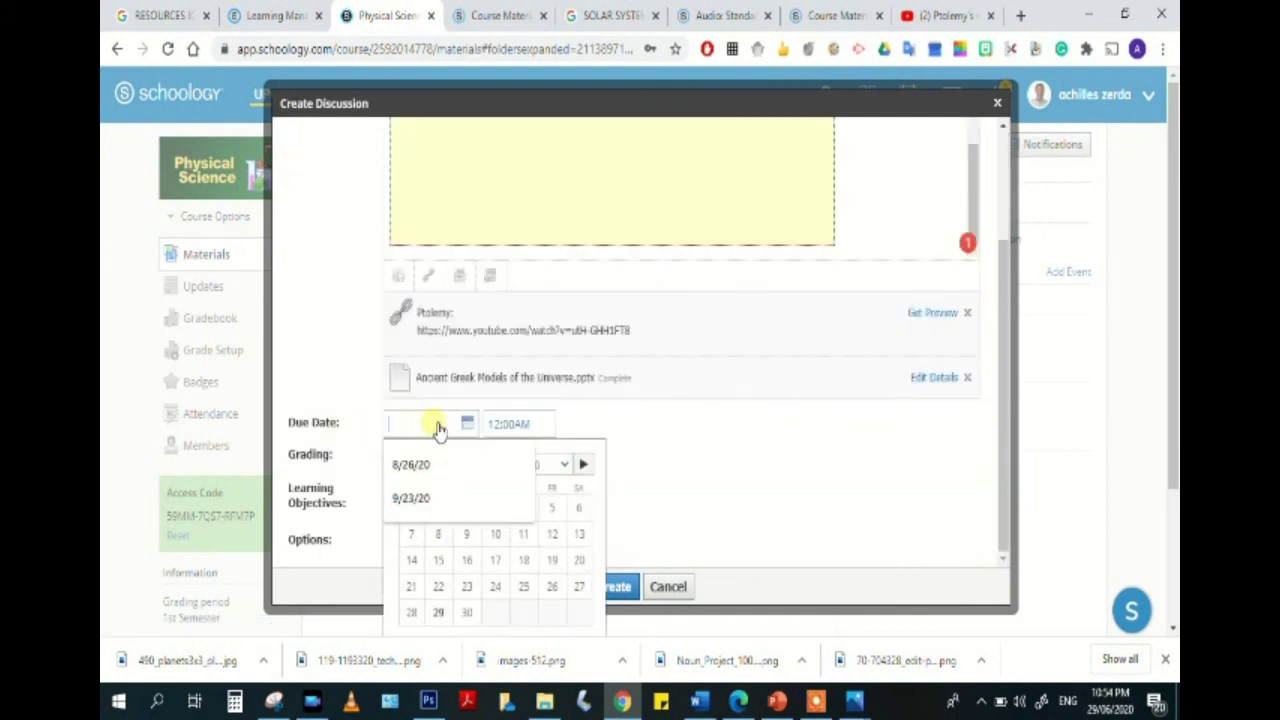
left_click(530, 463)
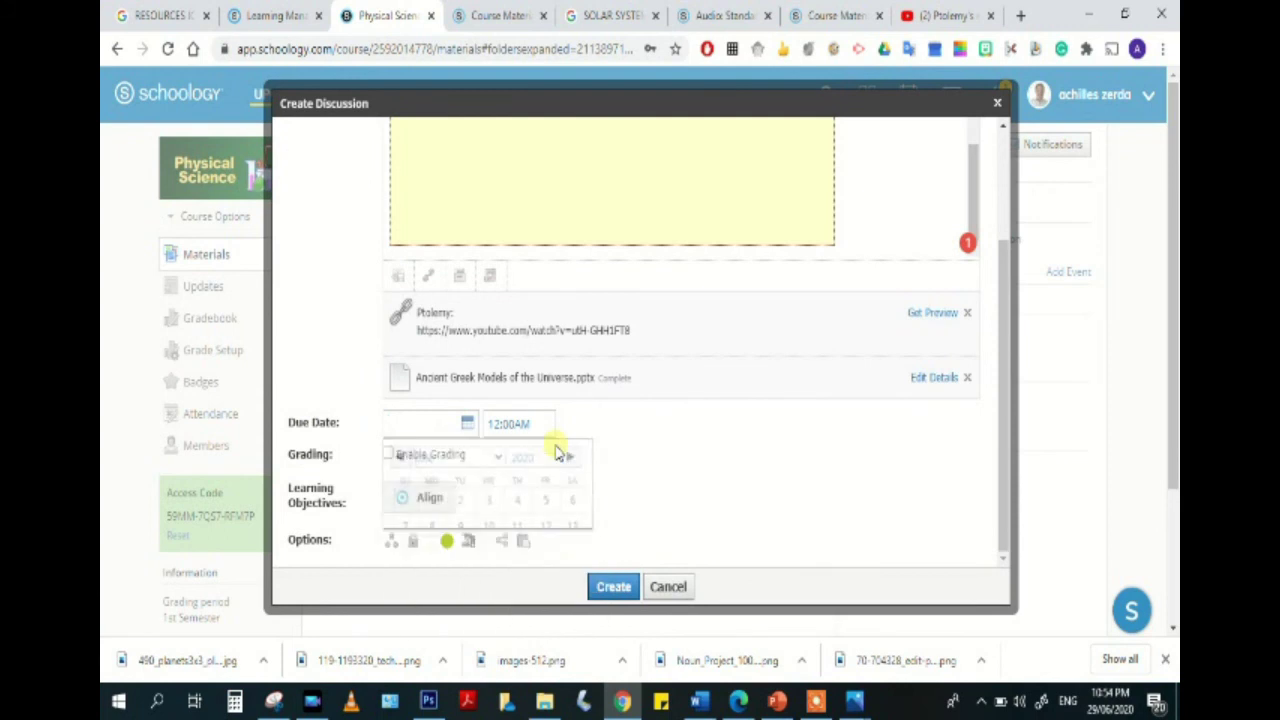
scroll(600, 440, "down", 1)
left_click(624, 426)
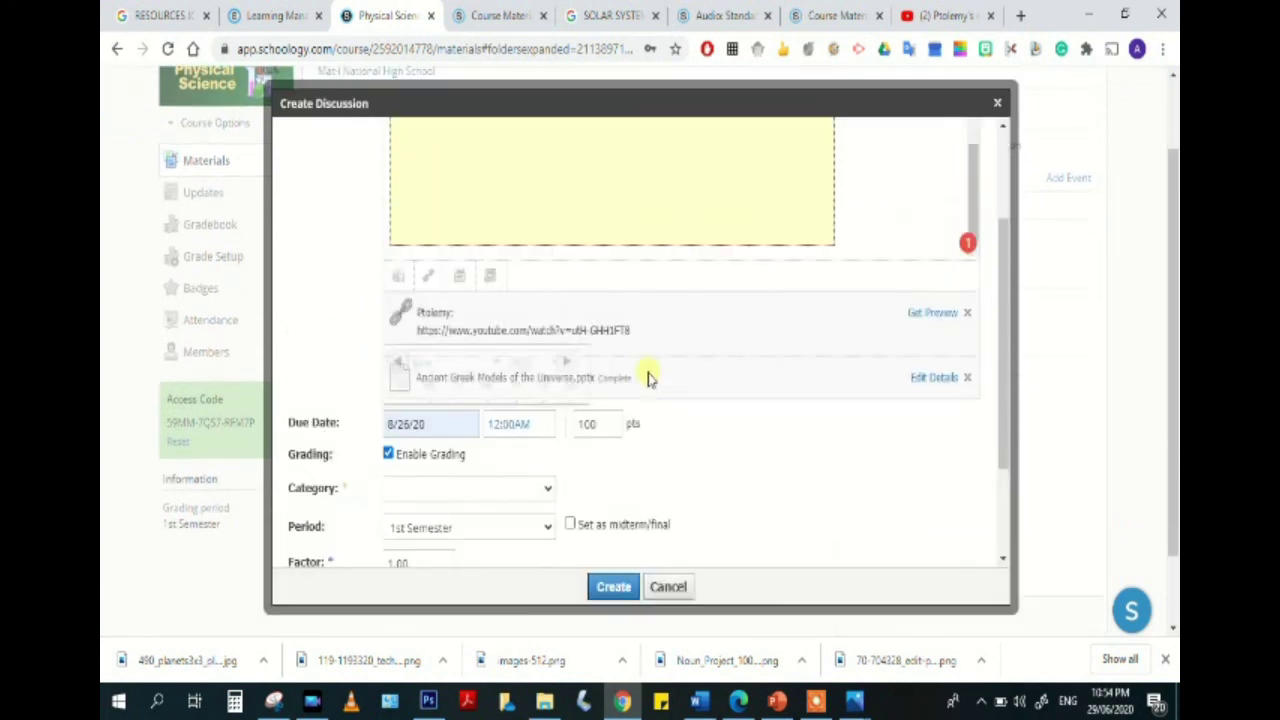
Assign the discussion to the Performance Task grading category and create it.
left_click(409, 490)
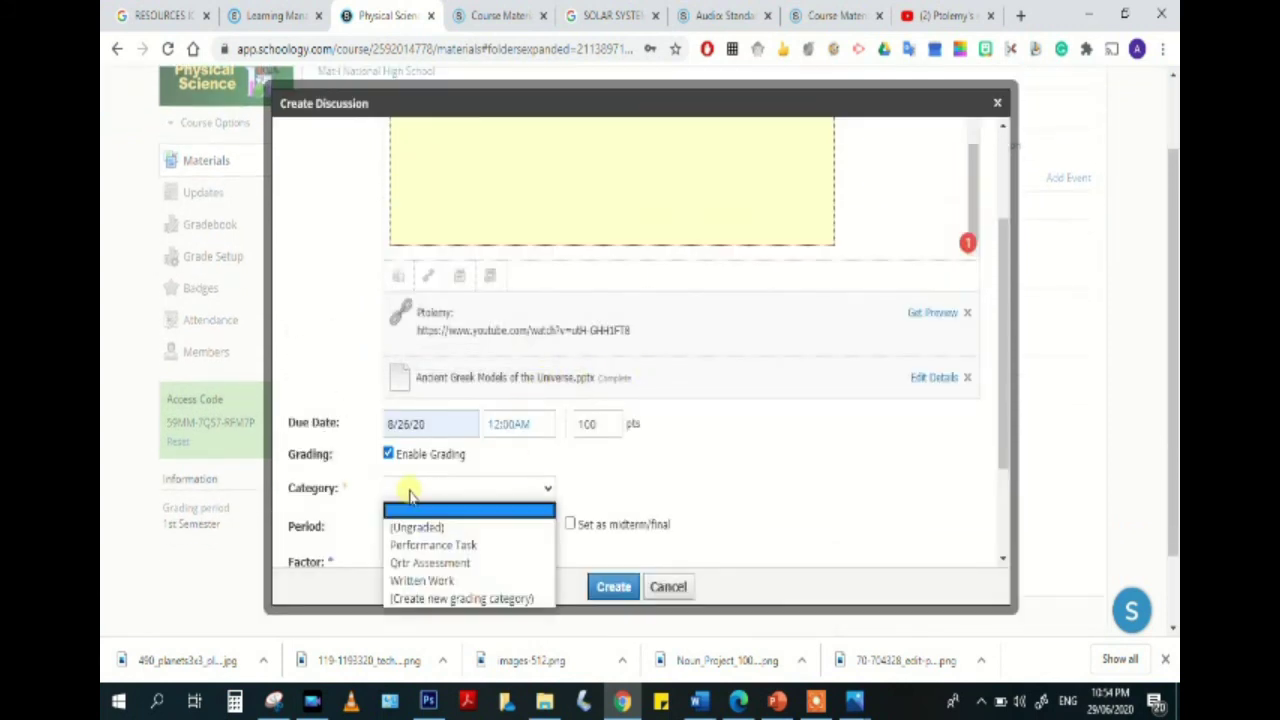
left_click(447, 548)
left_click(712, 474)
scroll(575, 480, "down", 1)
scroll(575, 480, "down", 2)
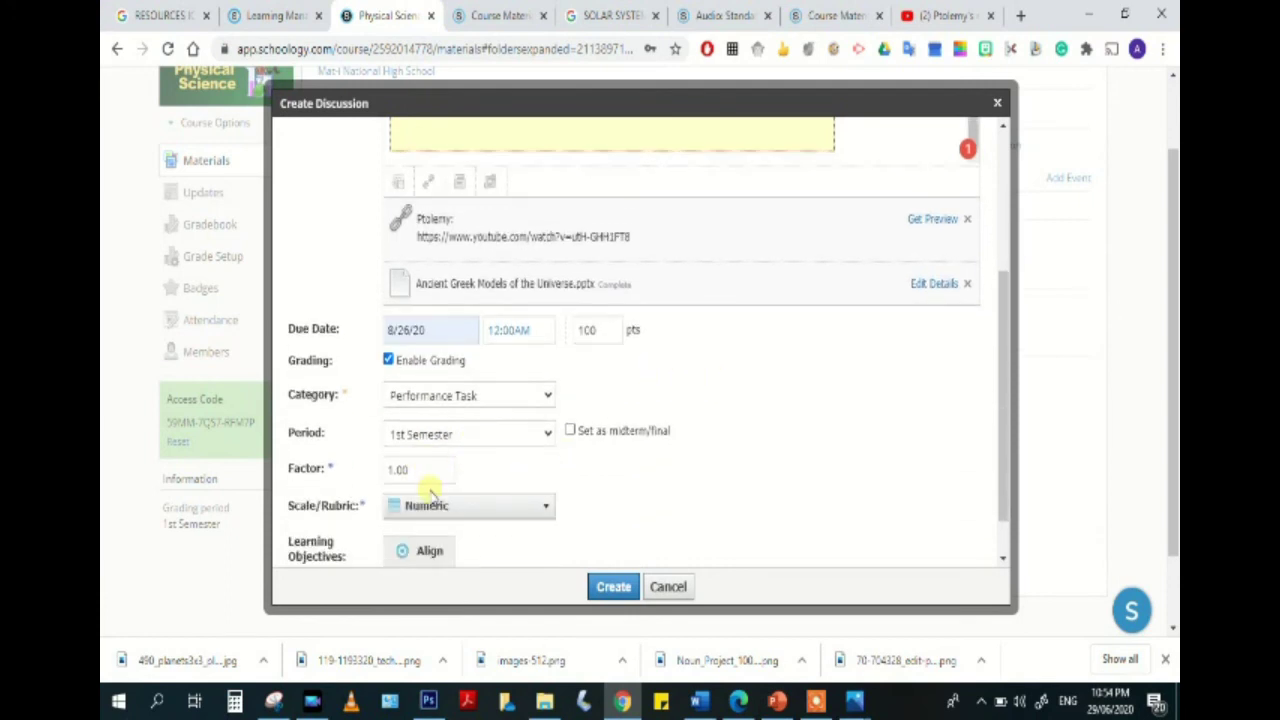
scroll(430, 500, "down", 1)
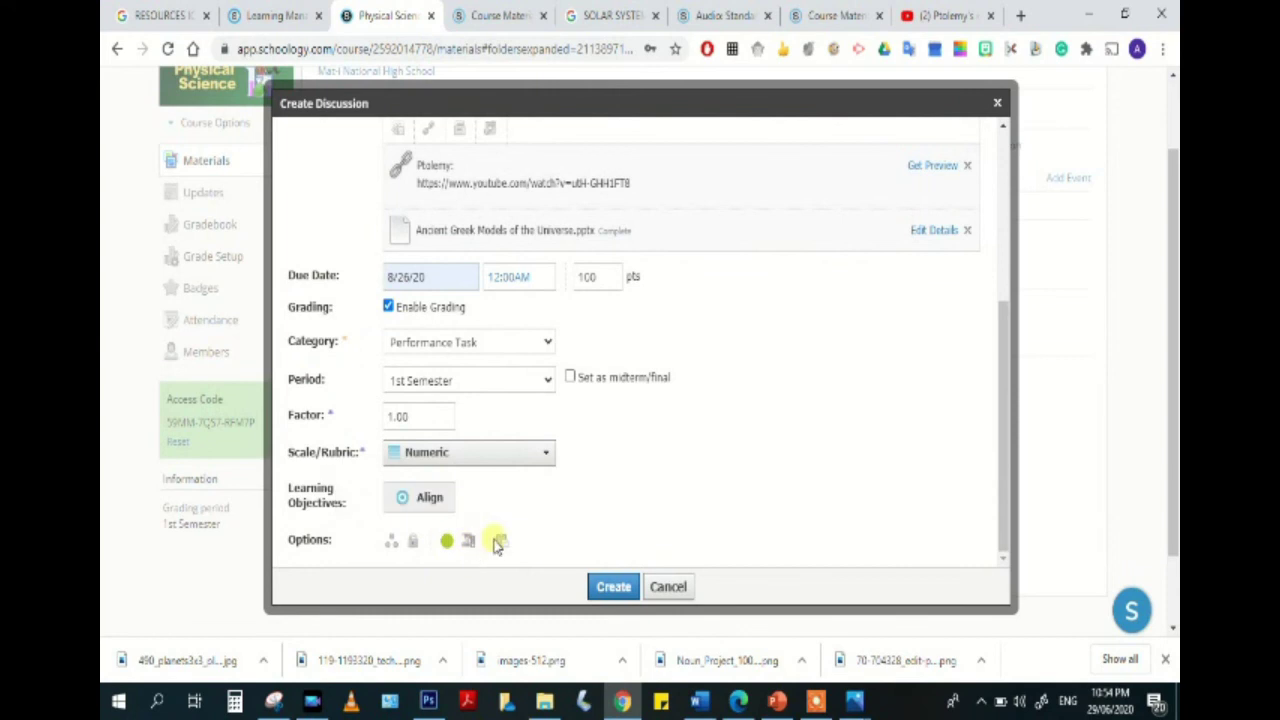
left_click(613, 588)
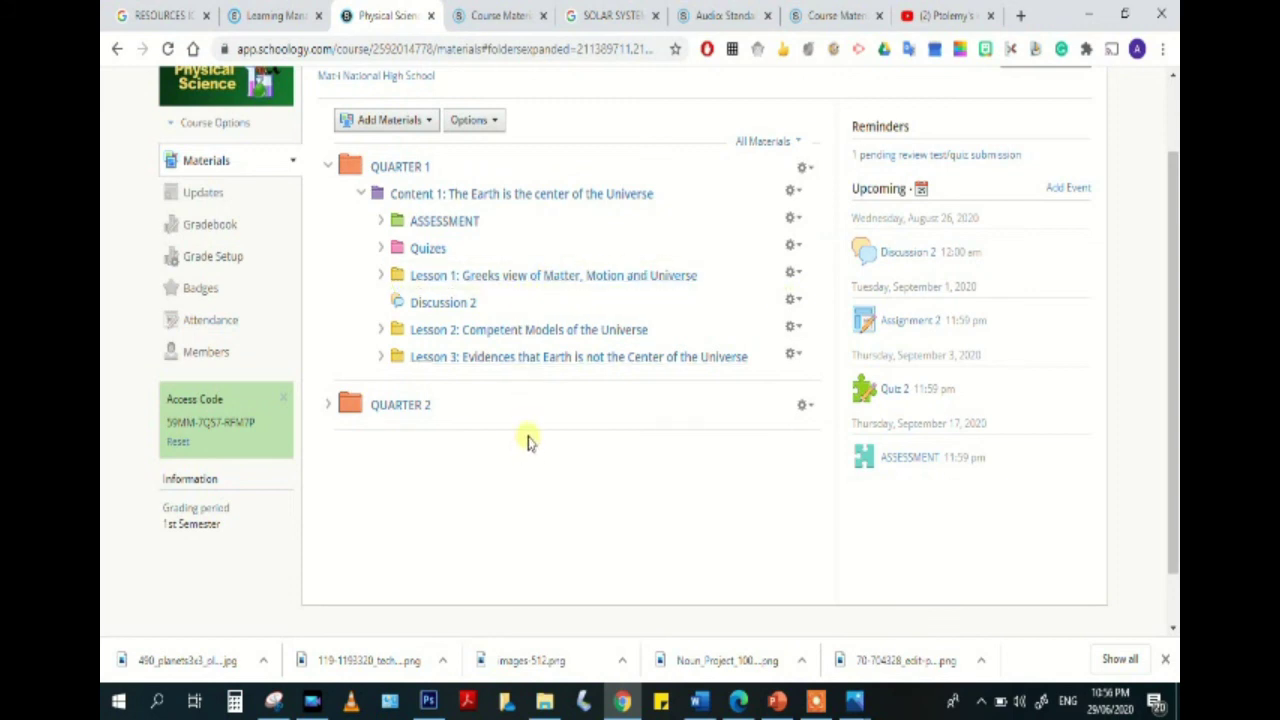
In the student account in Microsoft Edge, refresh the Physical Science course and expand QUARTER 1, Content 1 and Lesson 1.
left_click_drag(477, 403, 505, 440)
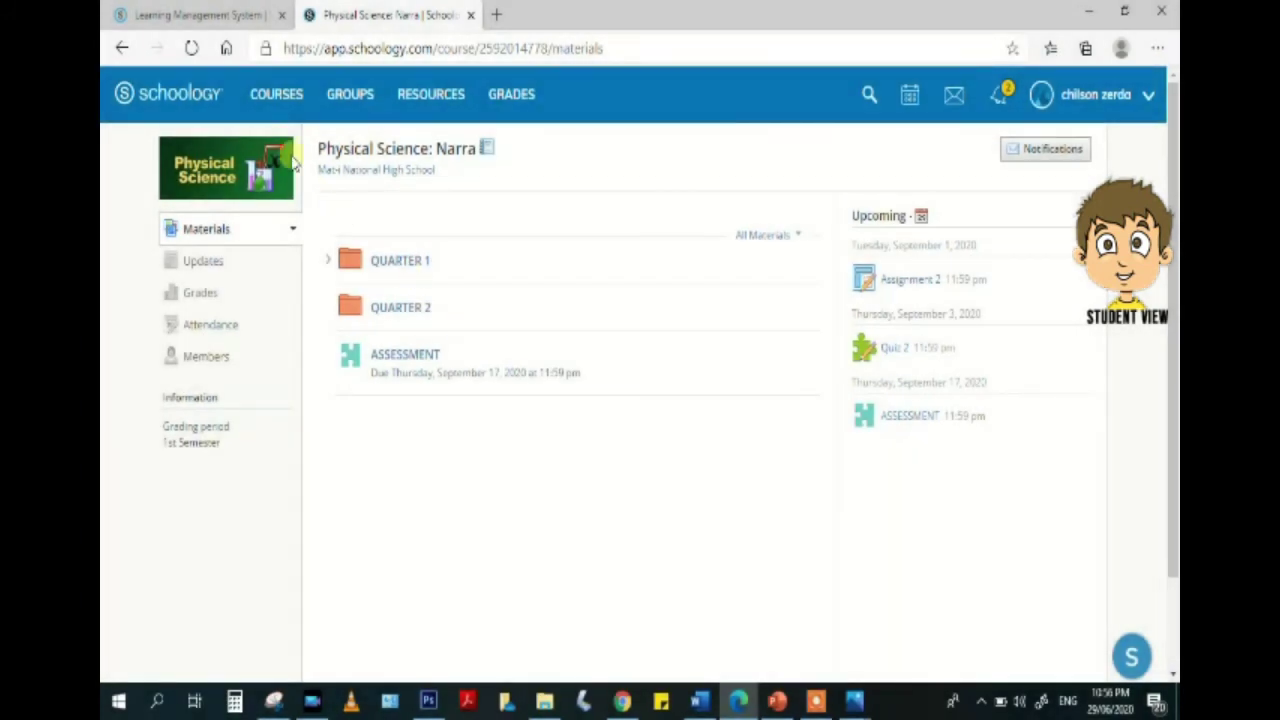
left_click(192, 49)
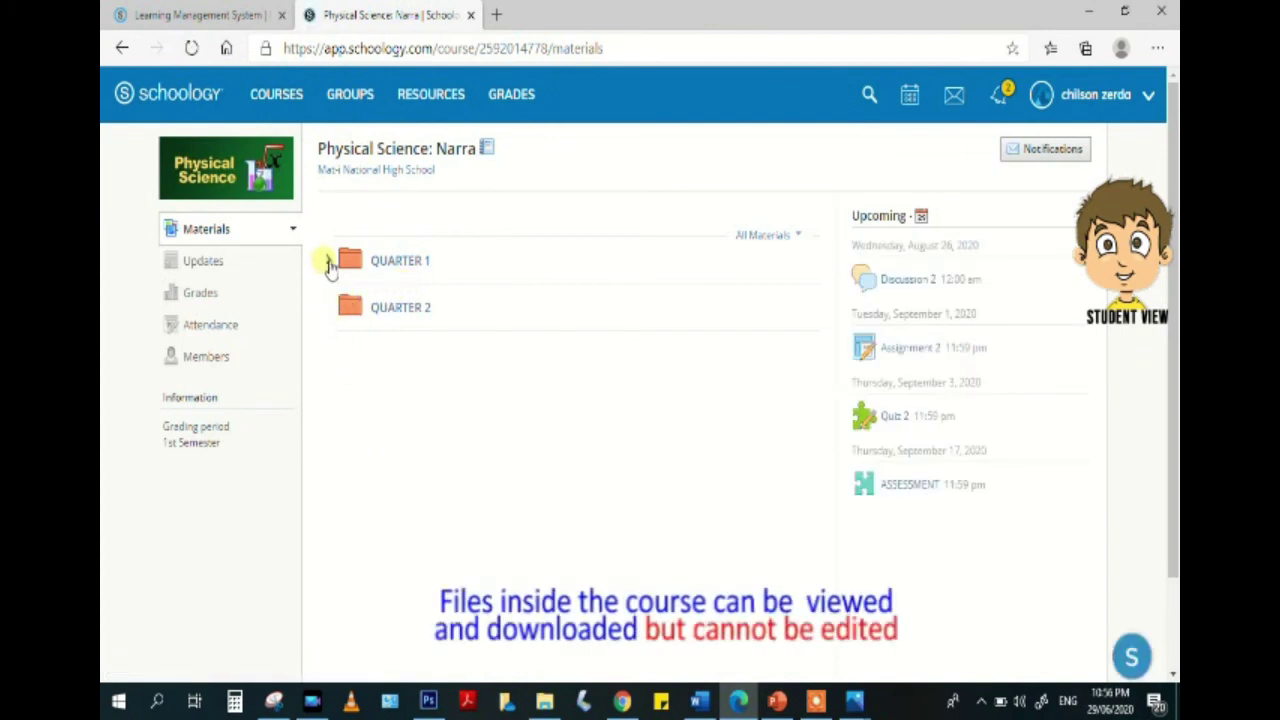
left_click(328, 263)
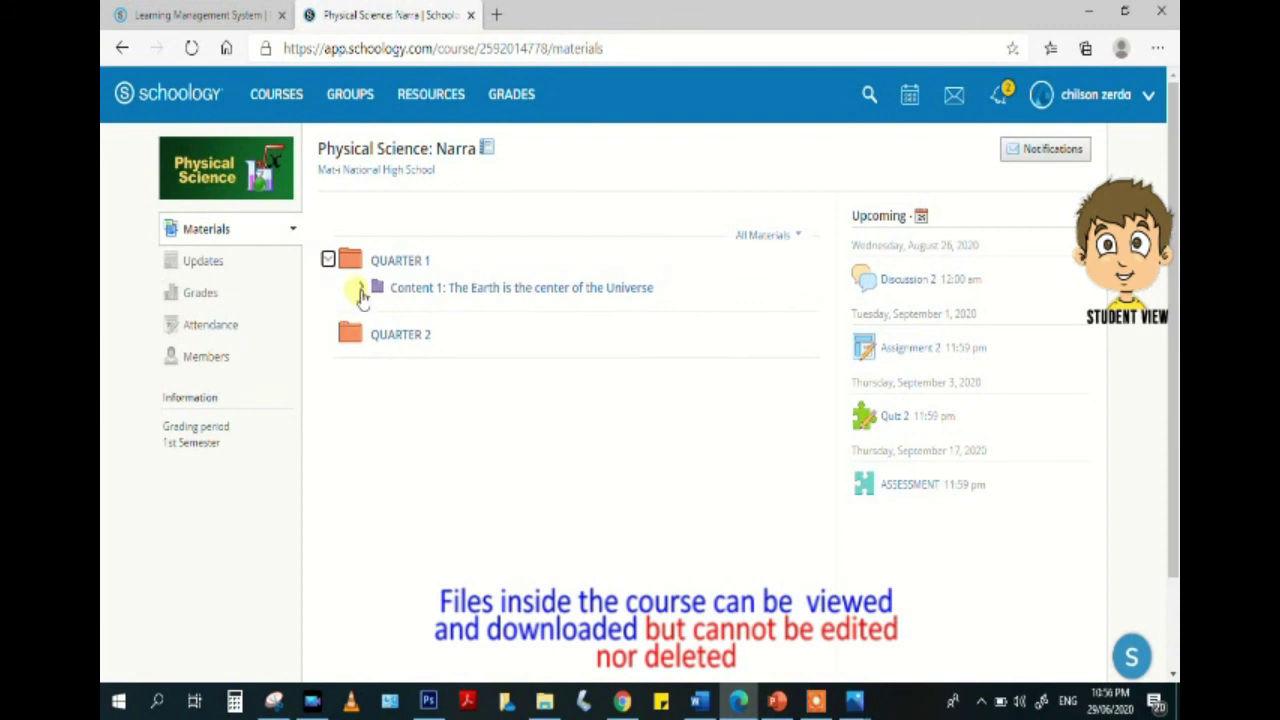
left_click(364, 288)
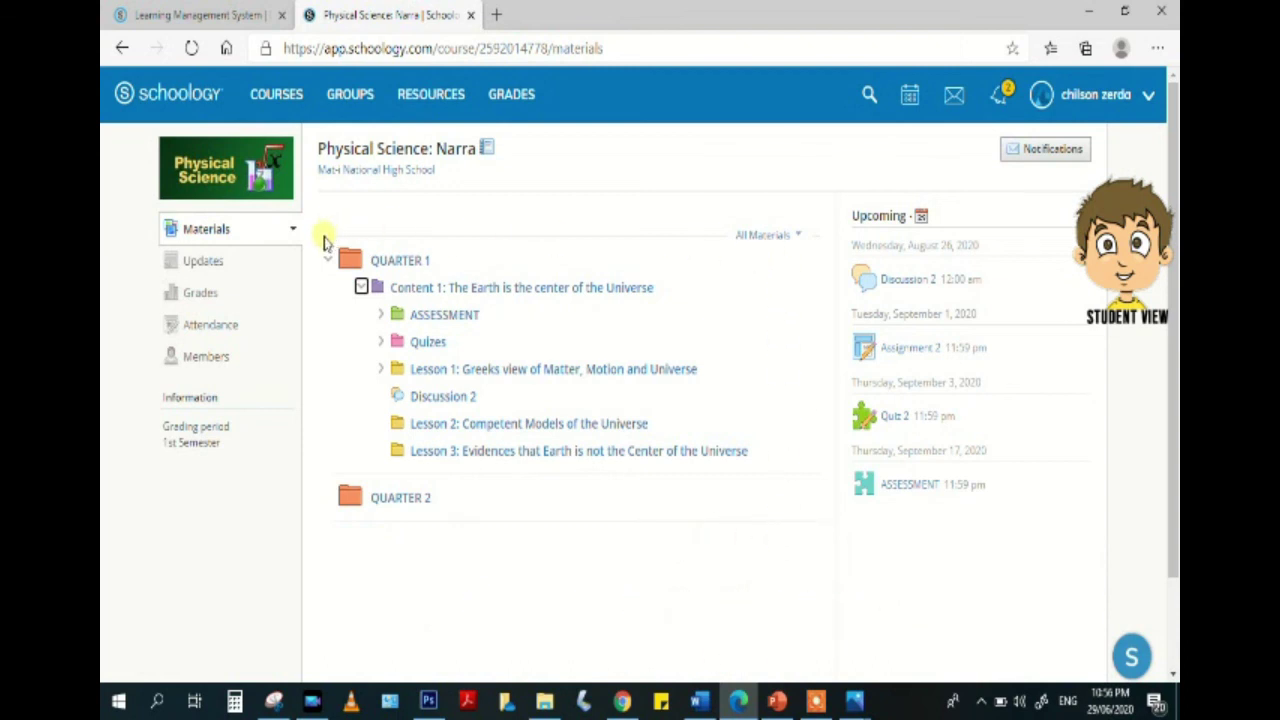
left_click(380, 369)
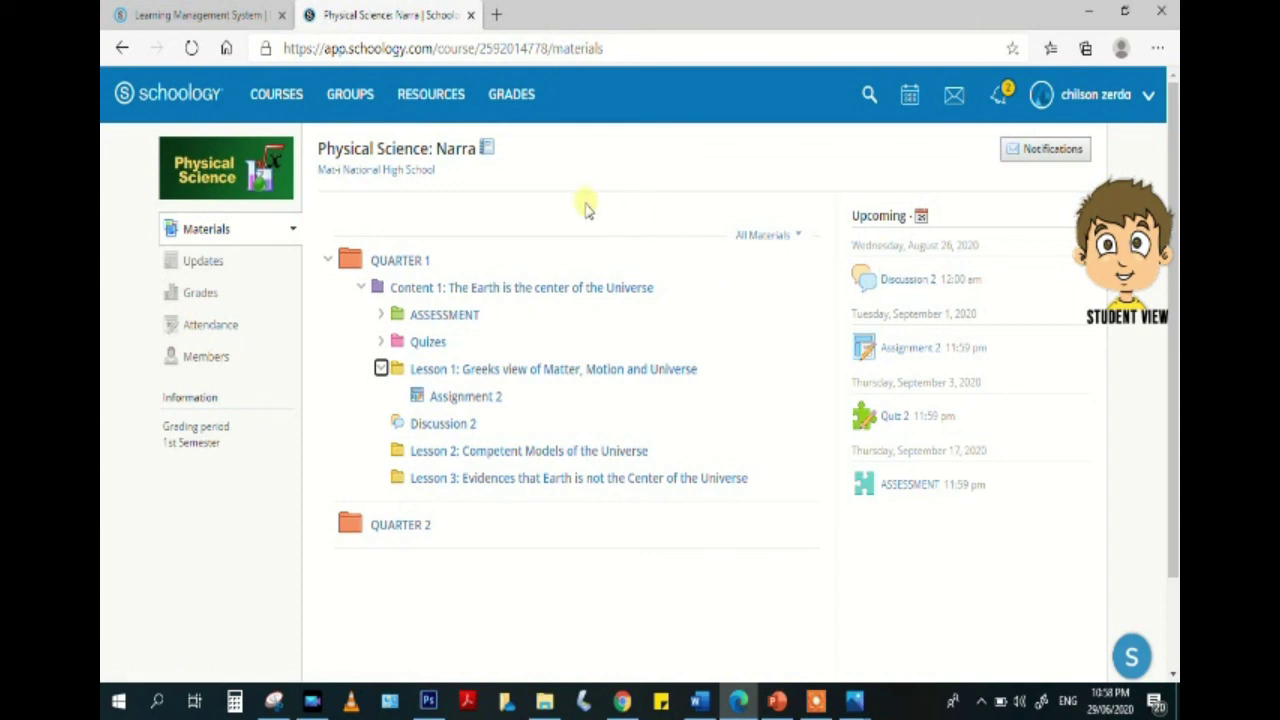
Switch back to Chrome, open Discussion 2 and briefly play its embedded video on Ptolemy's model, pausing it again.
left_click(738, 702)
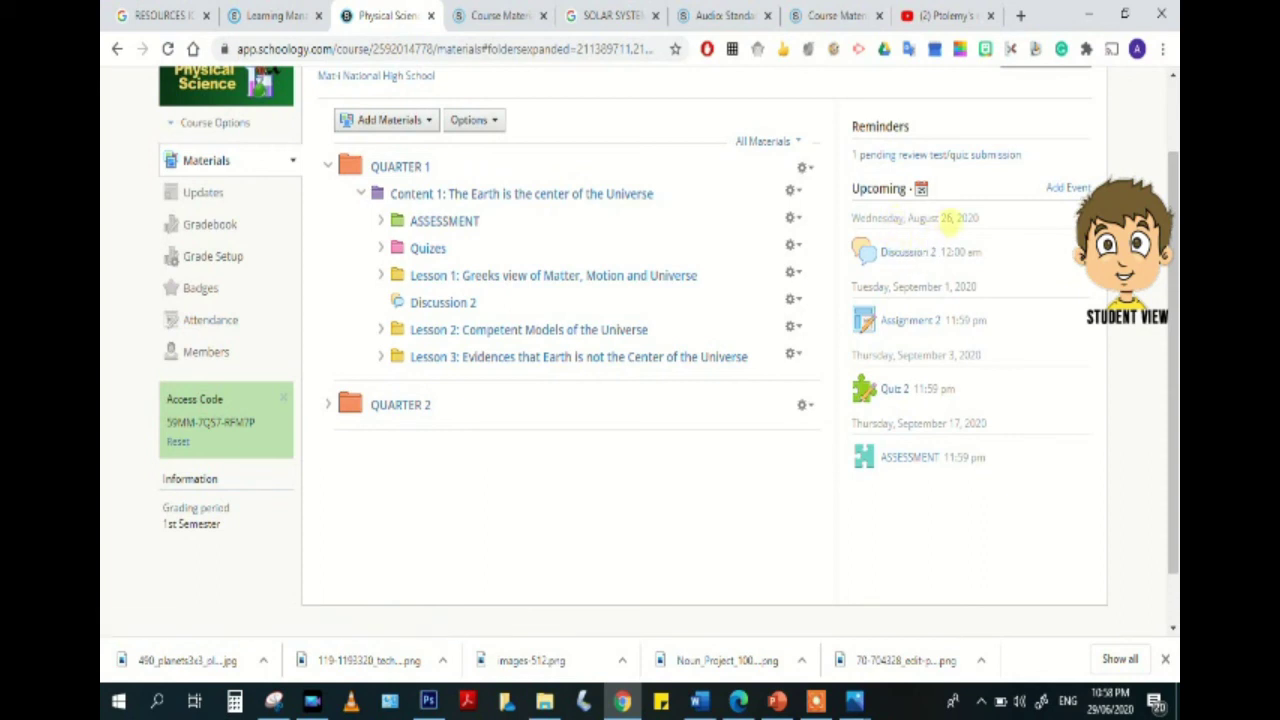
left_click(908, 258)
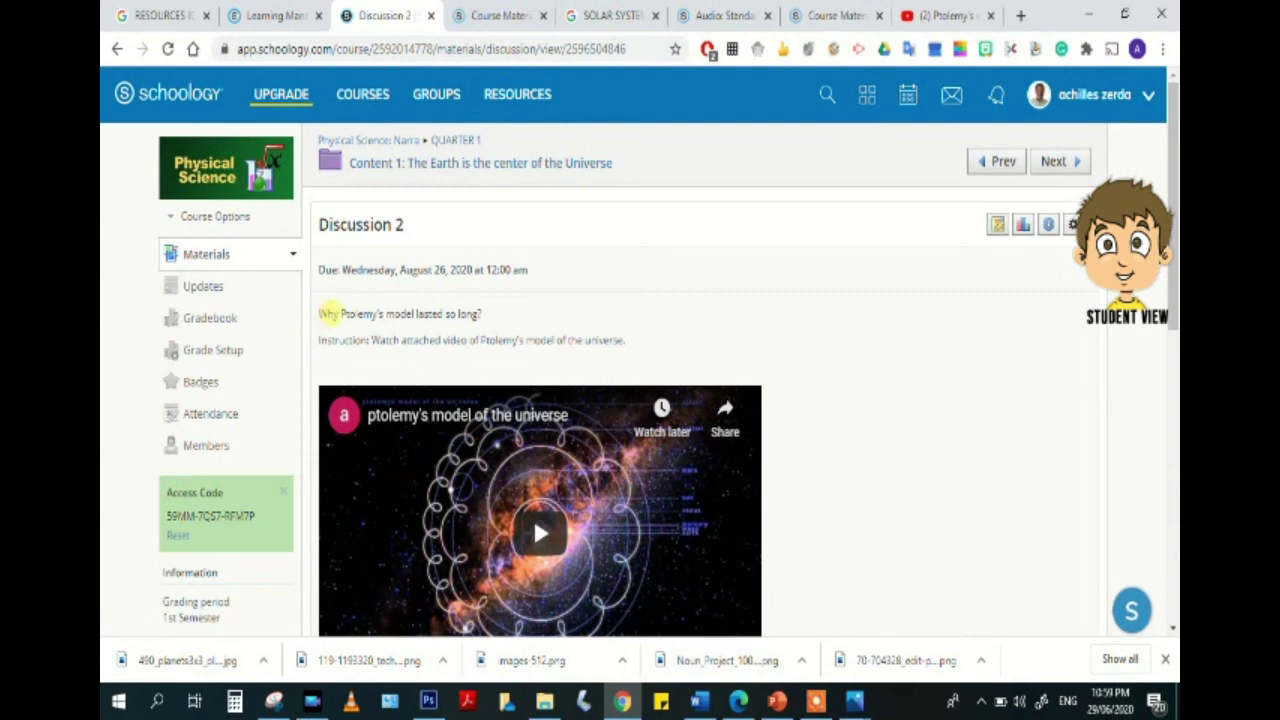
scroll(585, 355, "down", 1)
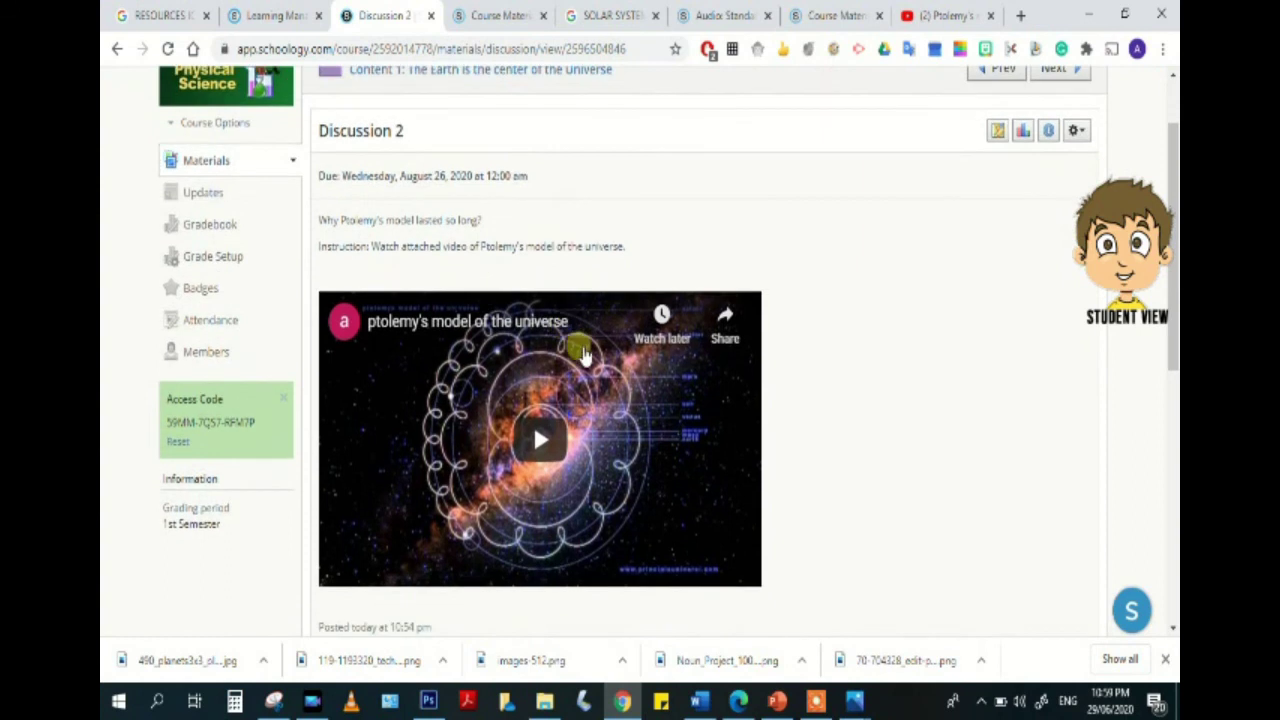
scroll(575, 352, "down", 1)
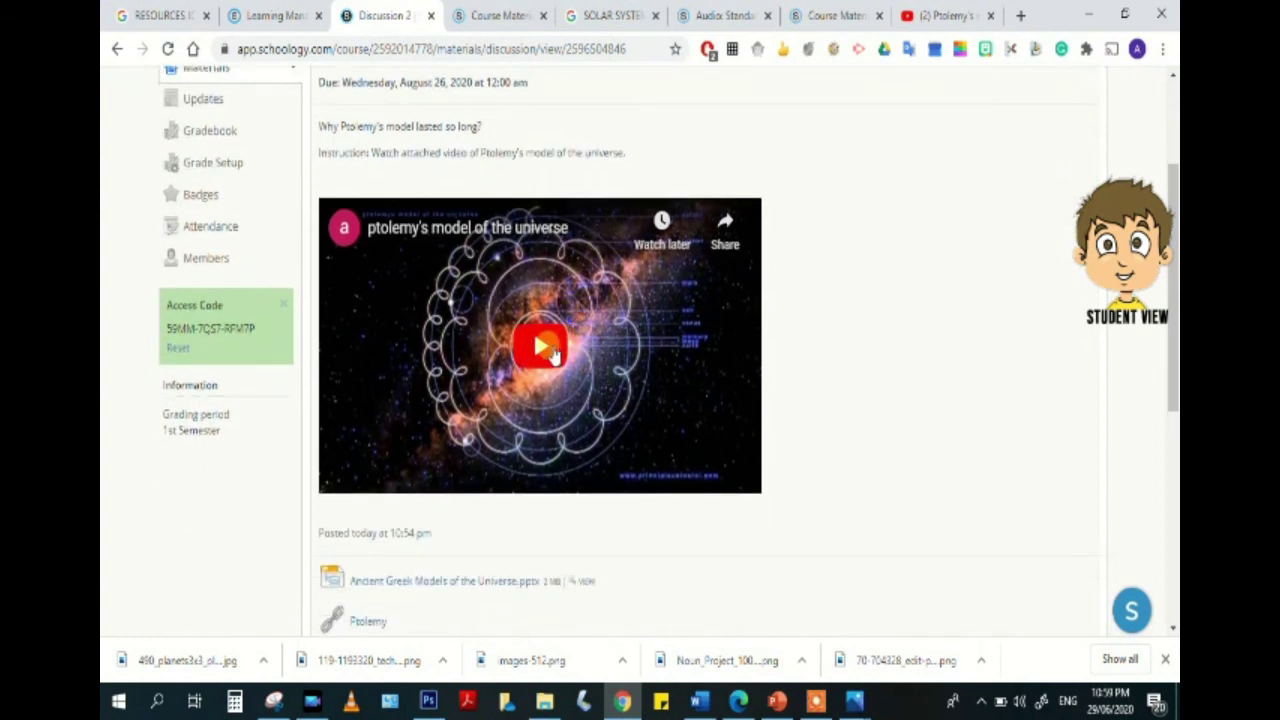
left_click(543, 346)
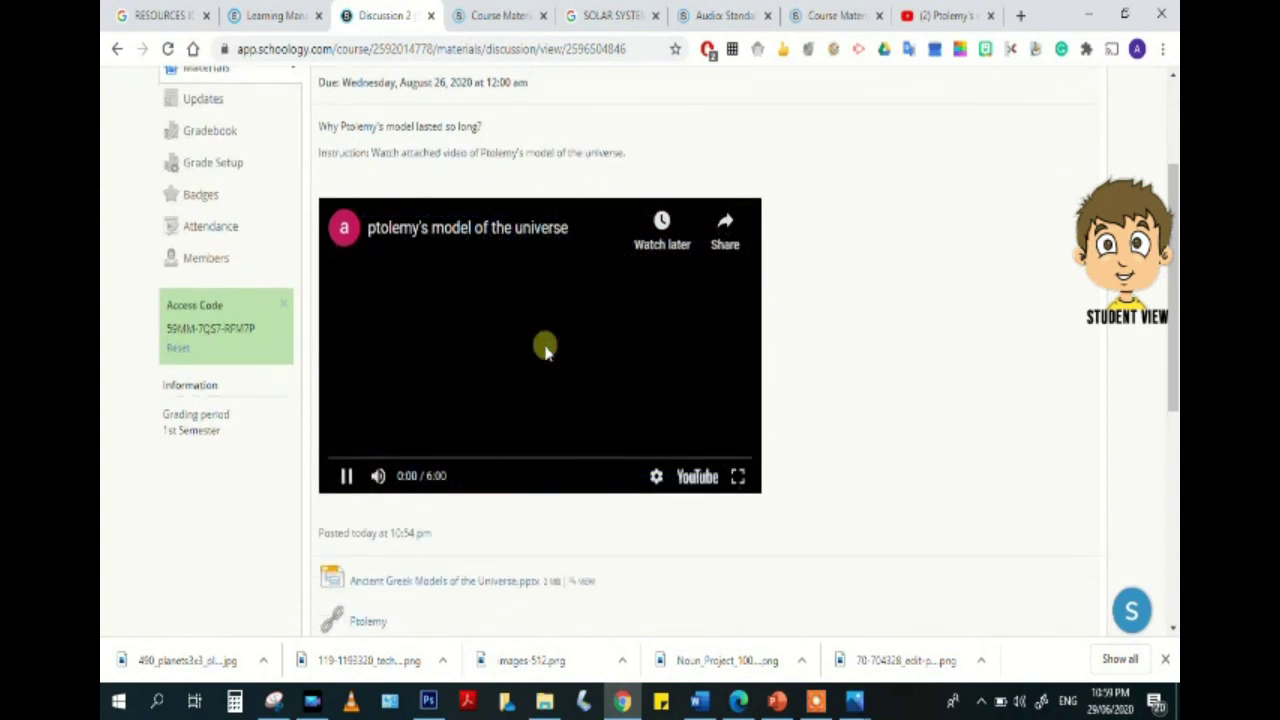
left_click(352, 478)
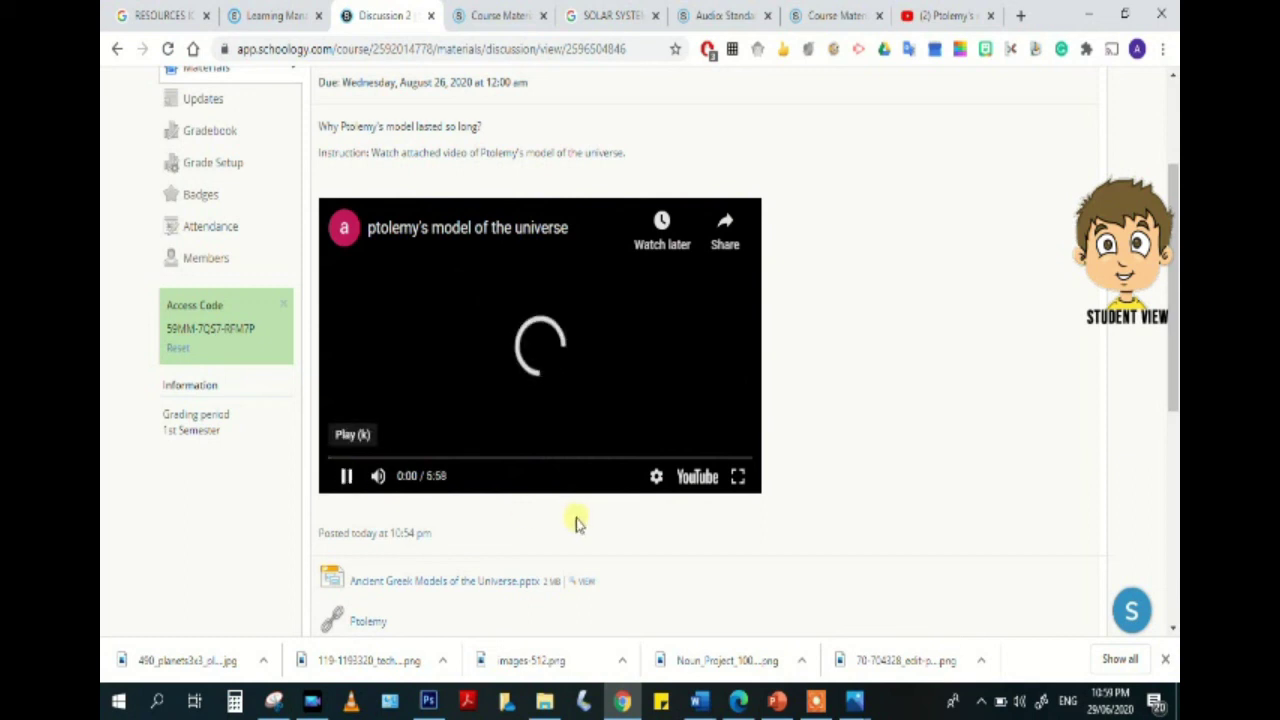
View the attached "Ancient Greek Models of the Universe.pptx" and the "Ptolemy" link, closing each one to return to the discussion.
scroll(1175, 370, "down", 3)
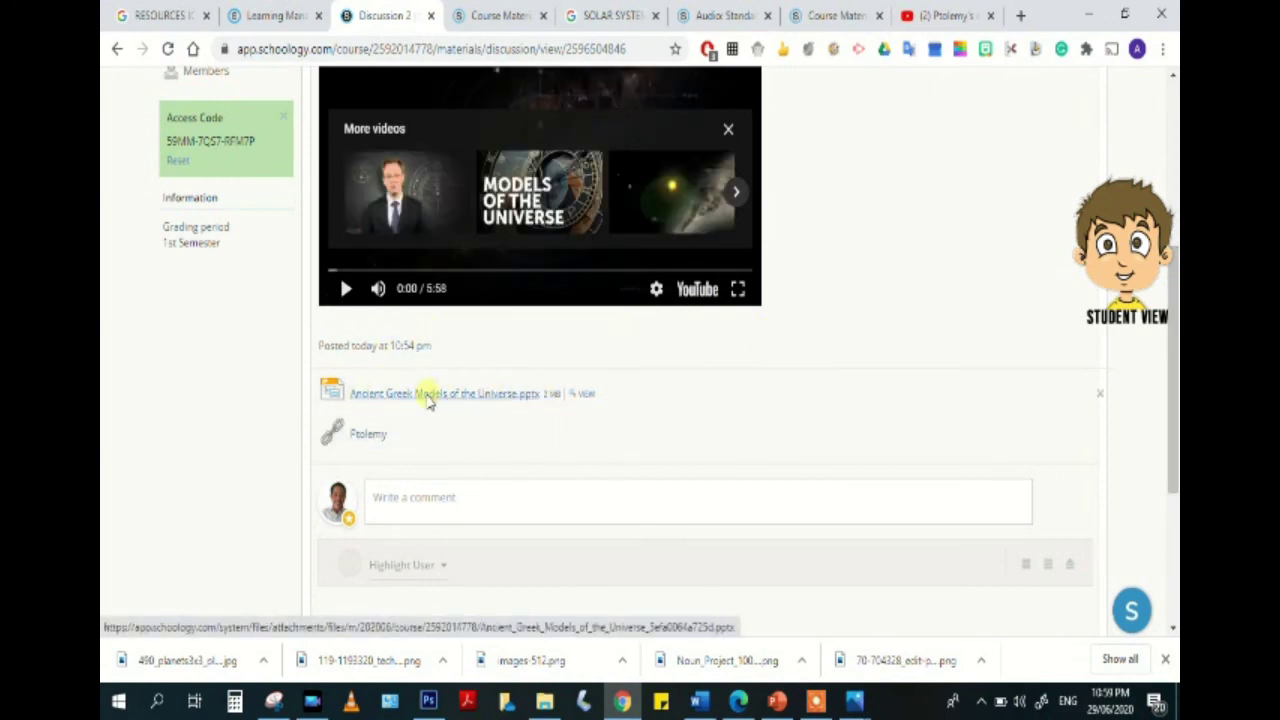
left_click(590, 397)
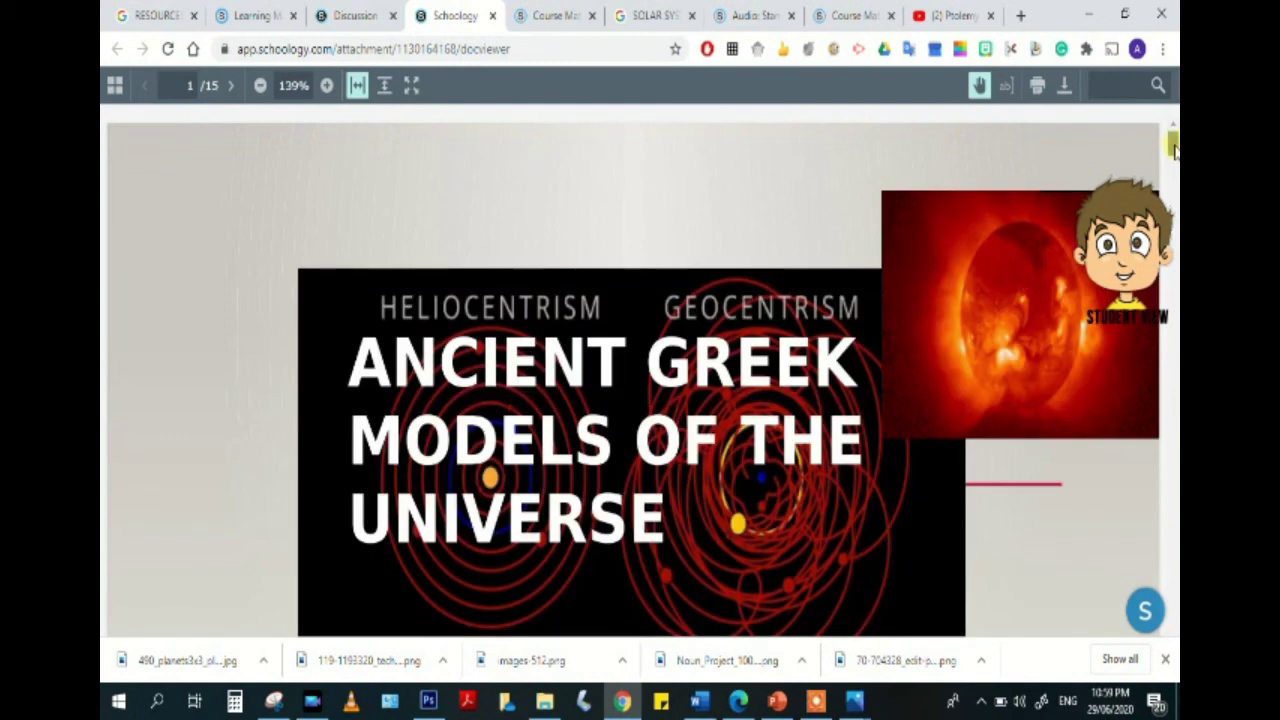
mouse_move(1173, 145)
left_mouse_down()
mouse_move(1173, 252)
mouse_move(1174, 124)
left_mouse_up()
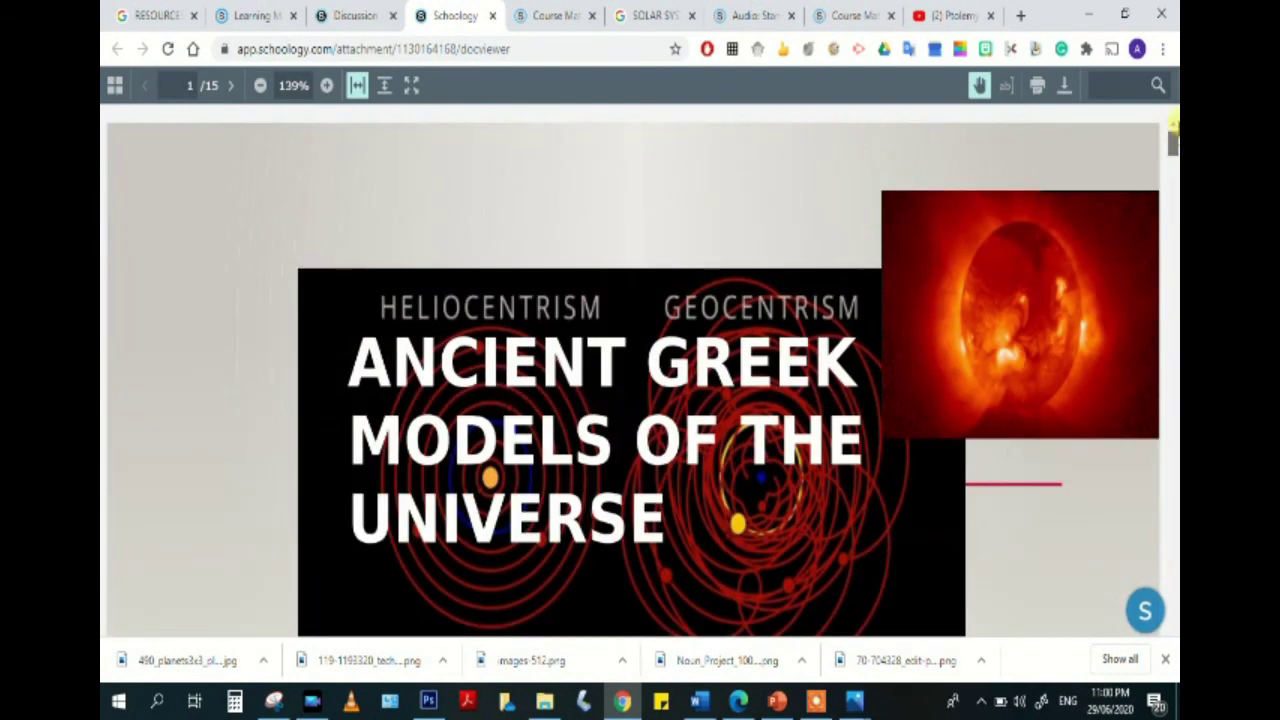
left_click(492, 16)
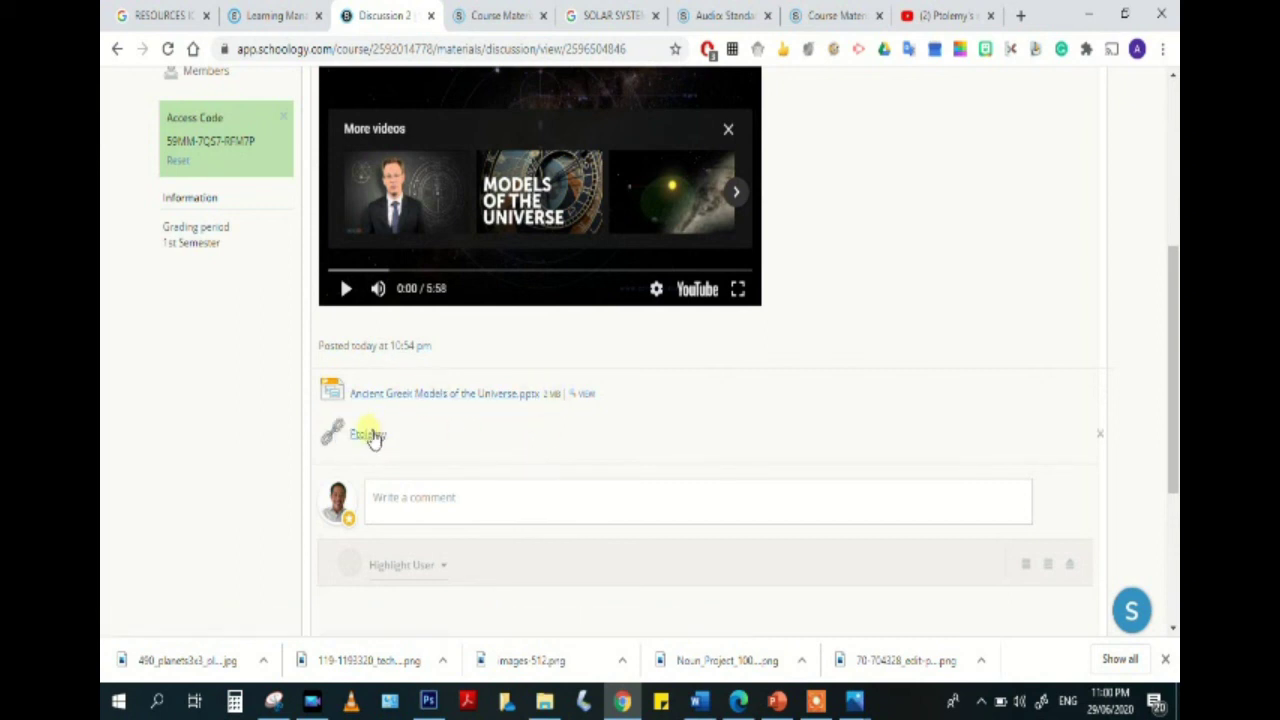
left_click(368, 436)
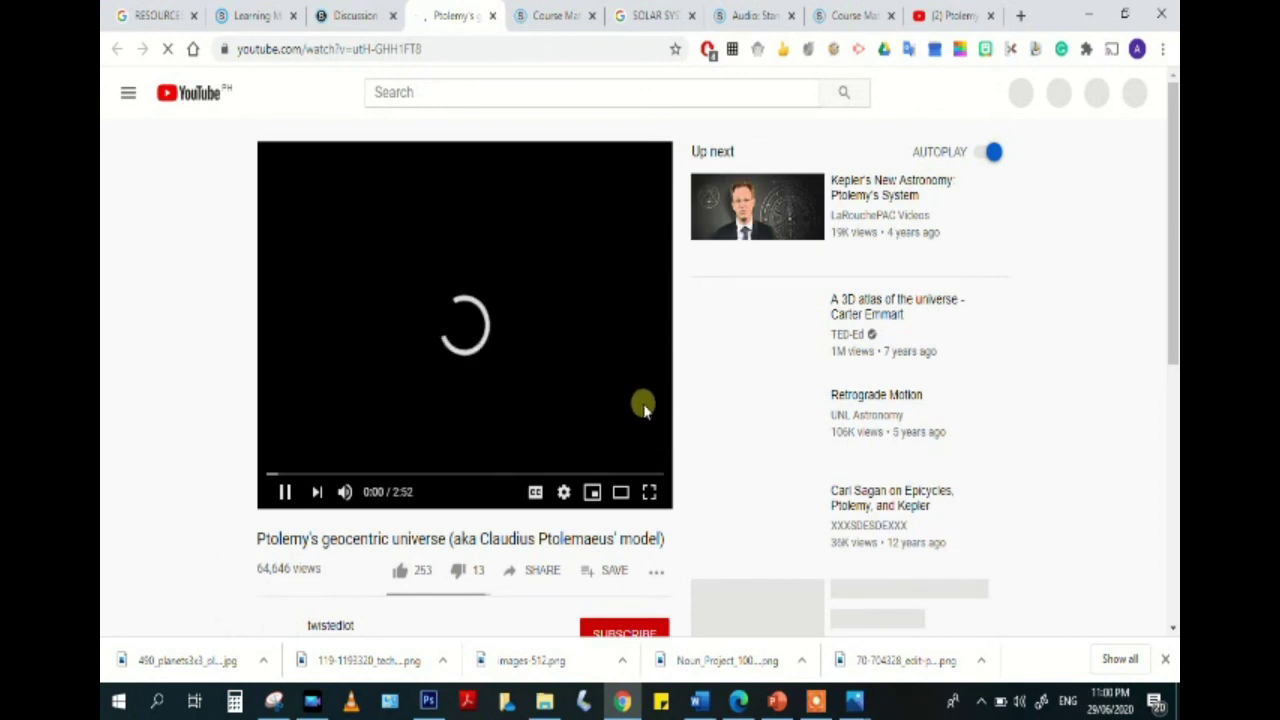
left_click(492, 17)
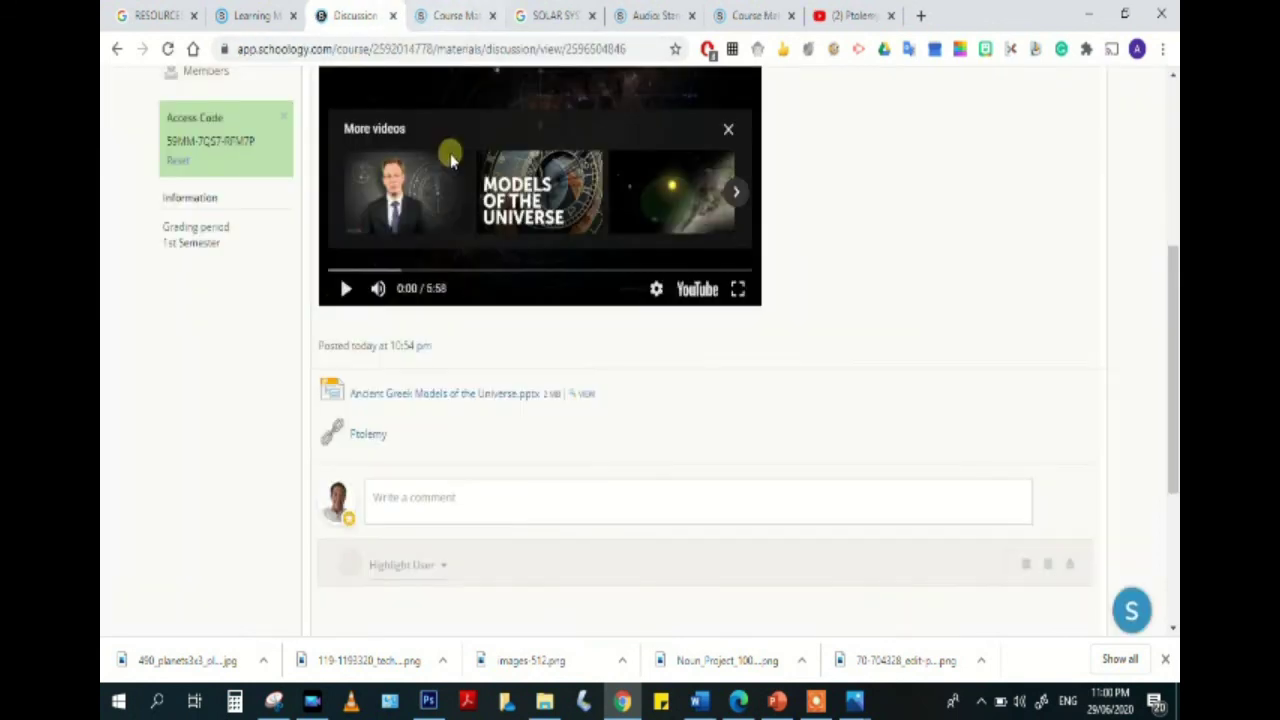
Open the comment editor under Discussion 2 and review the discussion question that students respond to.
scroll(477, 450, "down", 2)
scroll(457, 423, "up", 5)
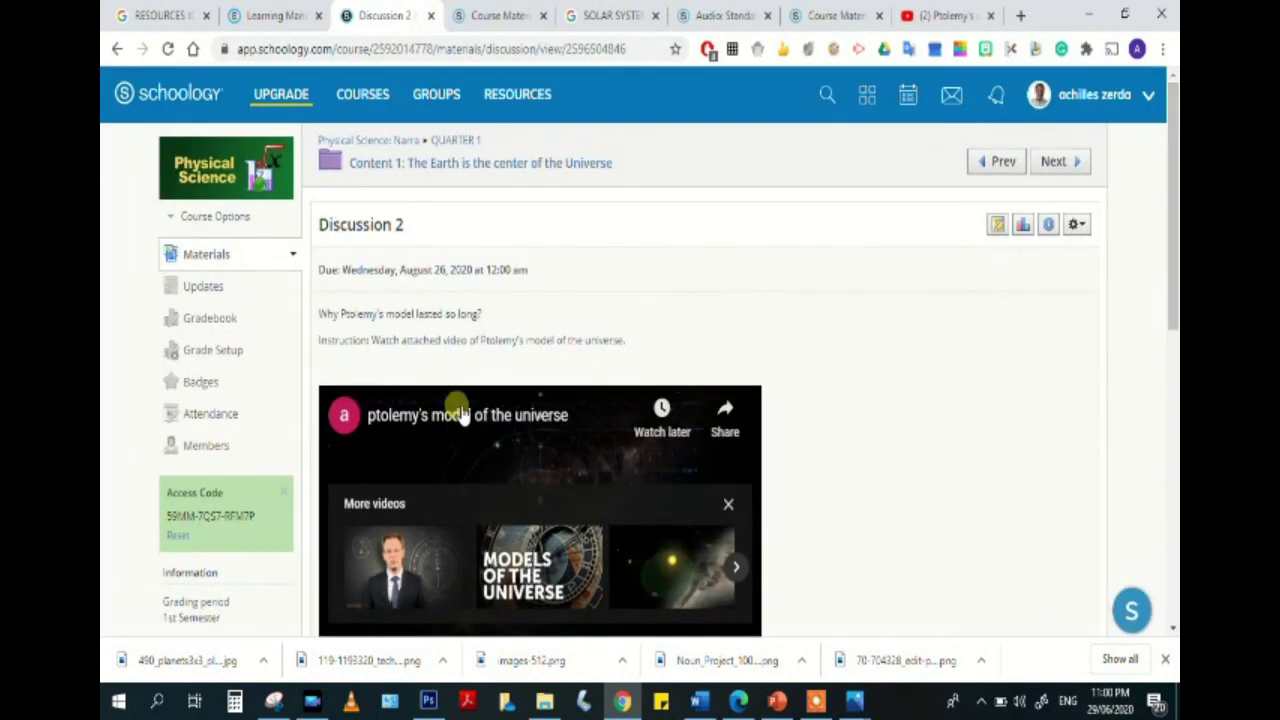
scroll(385, 300, "down", 5)
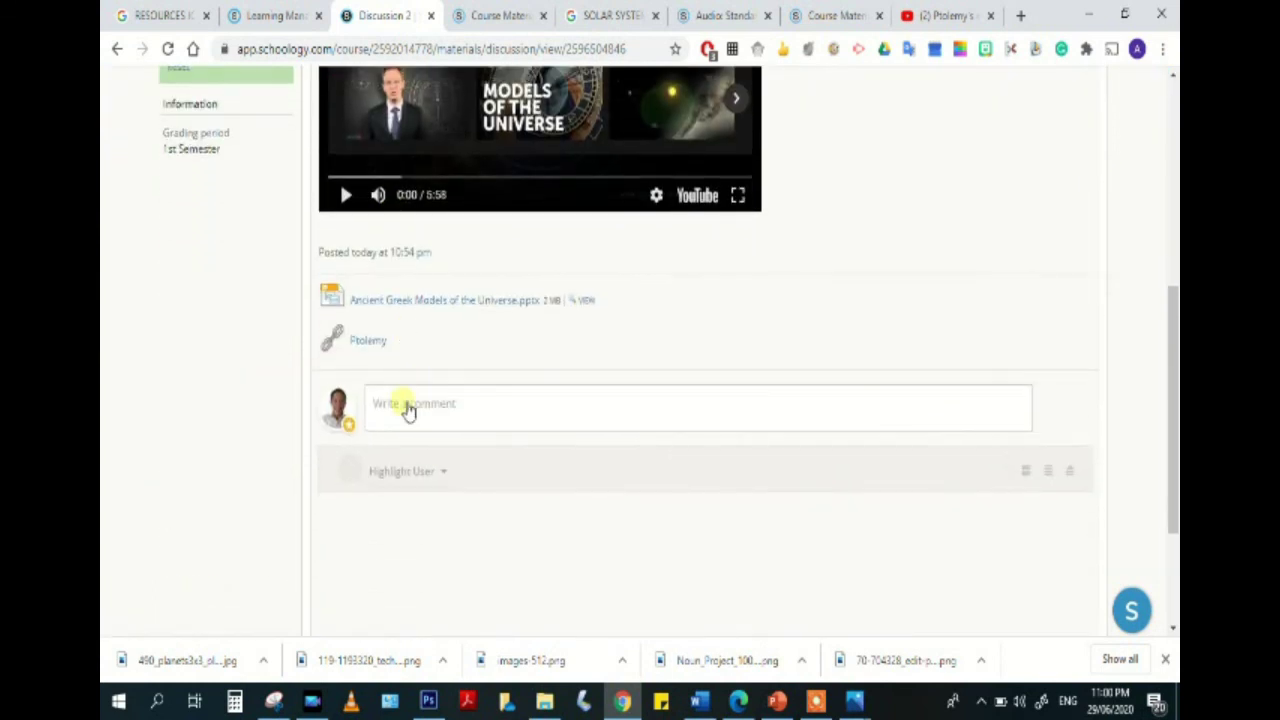
left_click(403, 409)
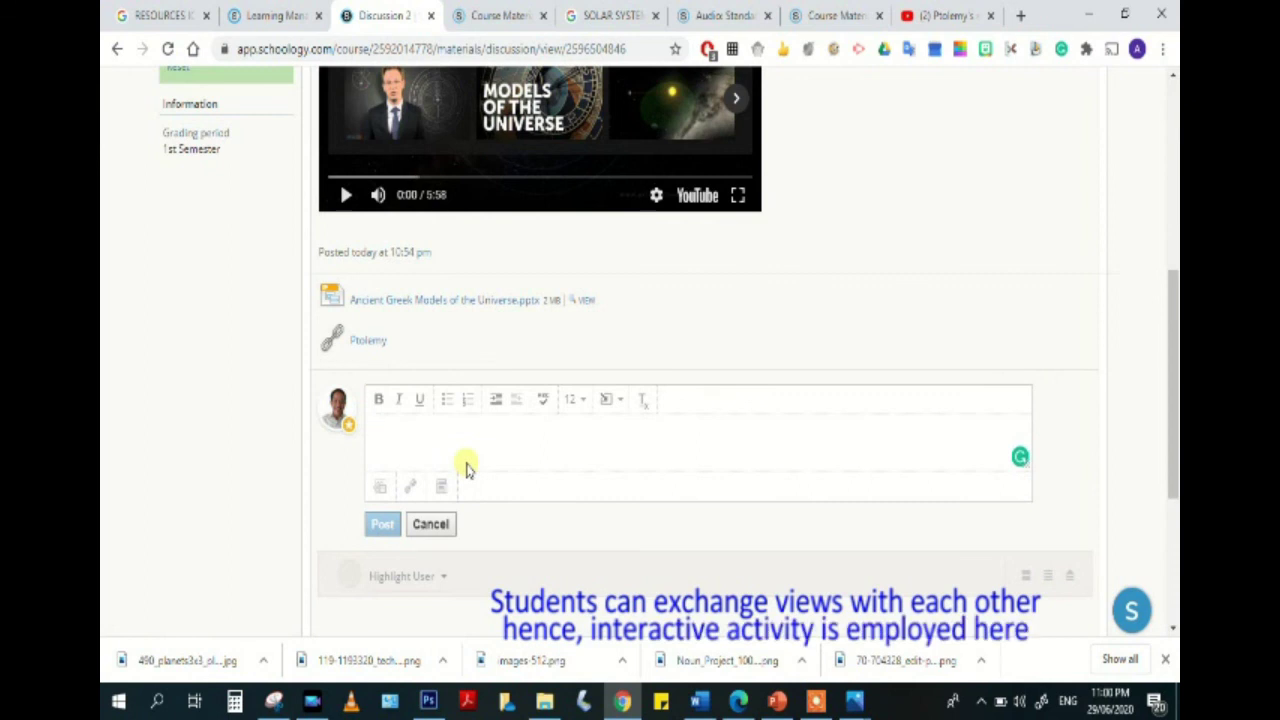
scroll(466, 468, "up", 5)
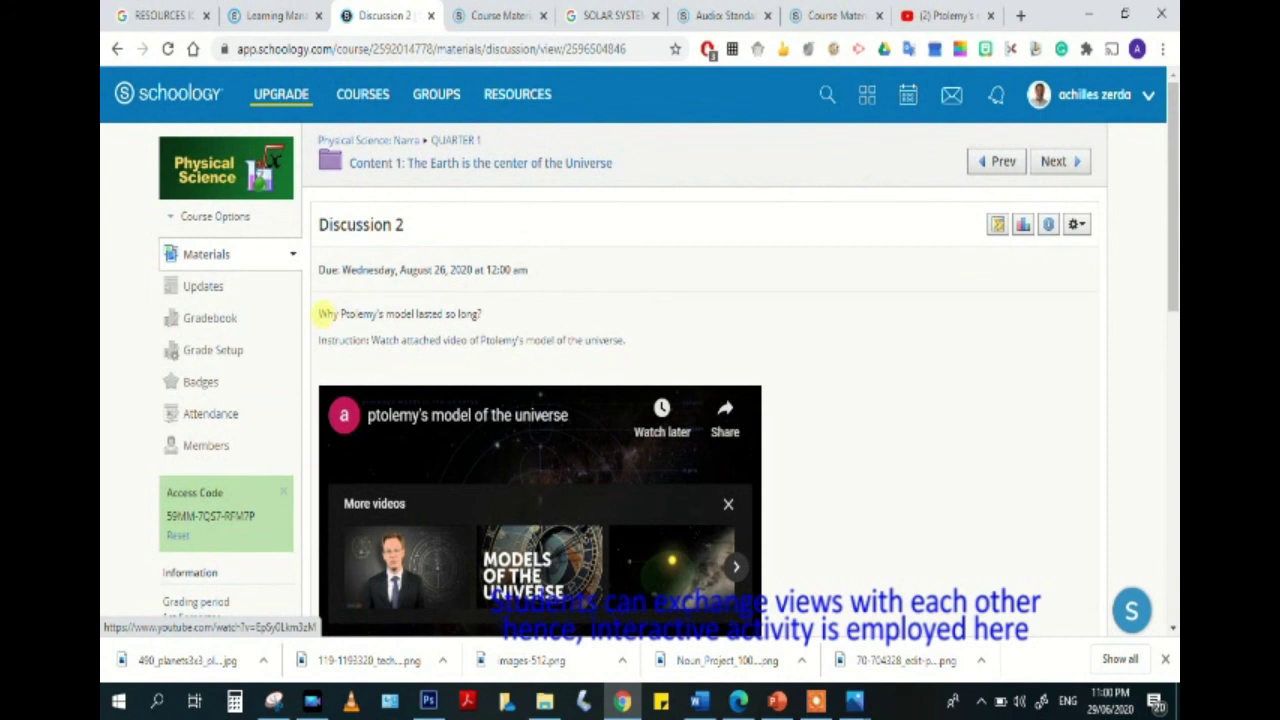
scroll(562, 398, "down", 4)
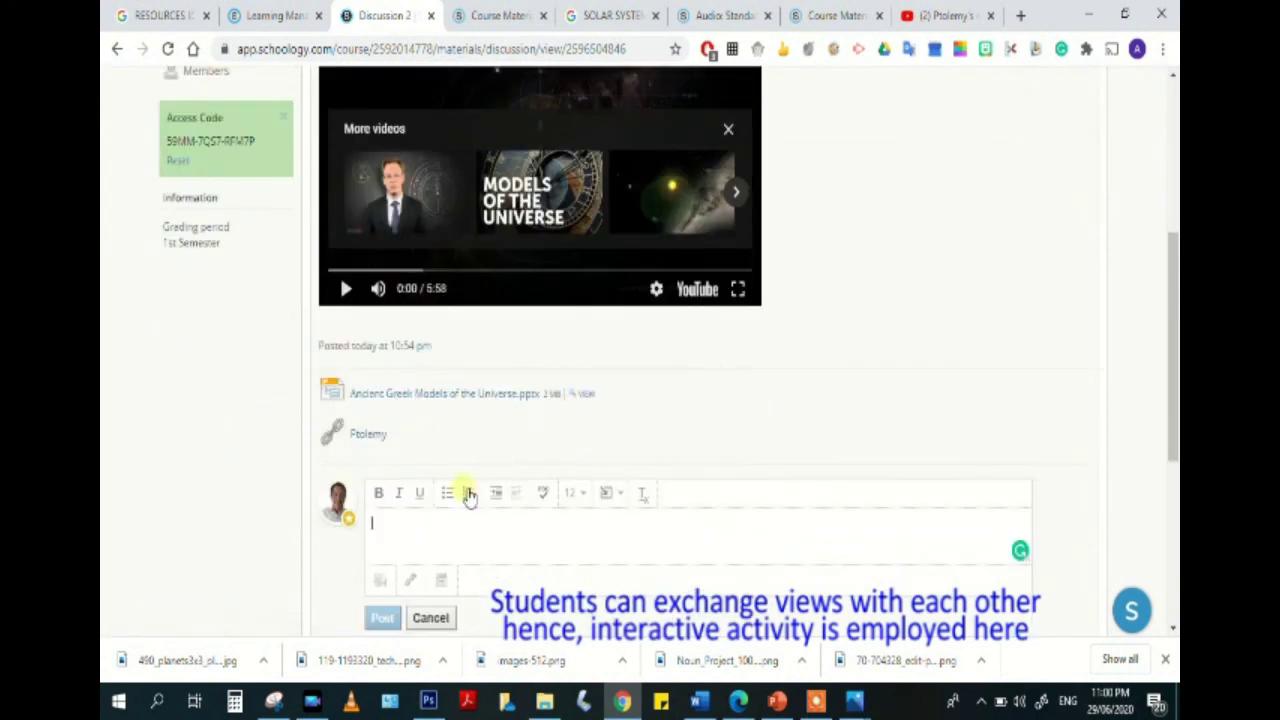
left_click(393, 521)
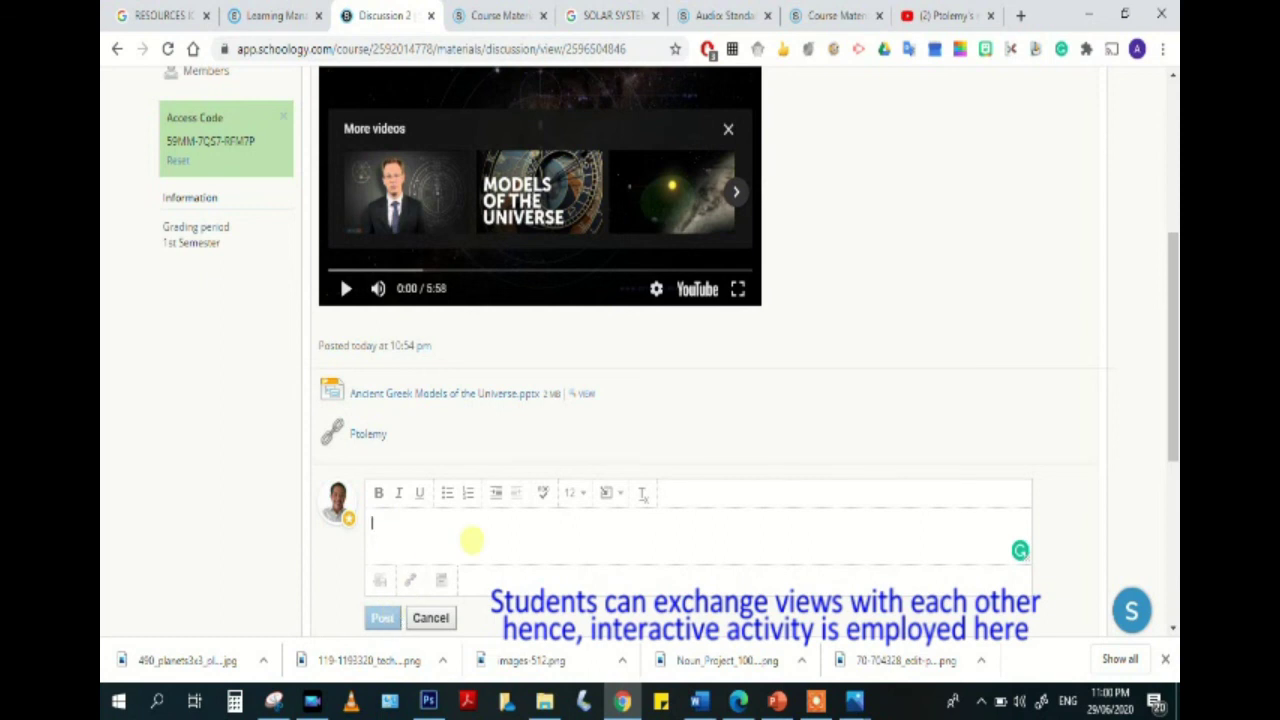
scroll(480, 542, "down", 2)
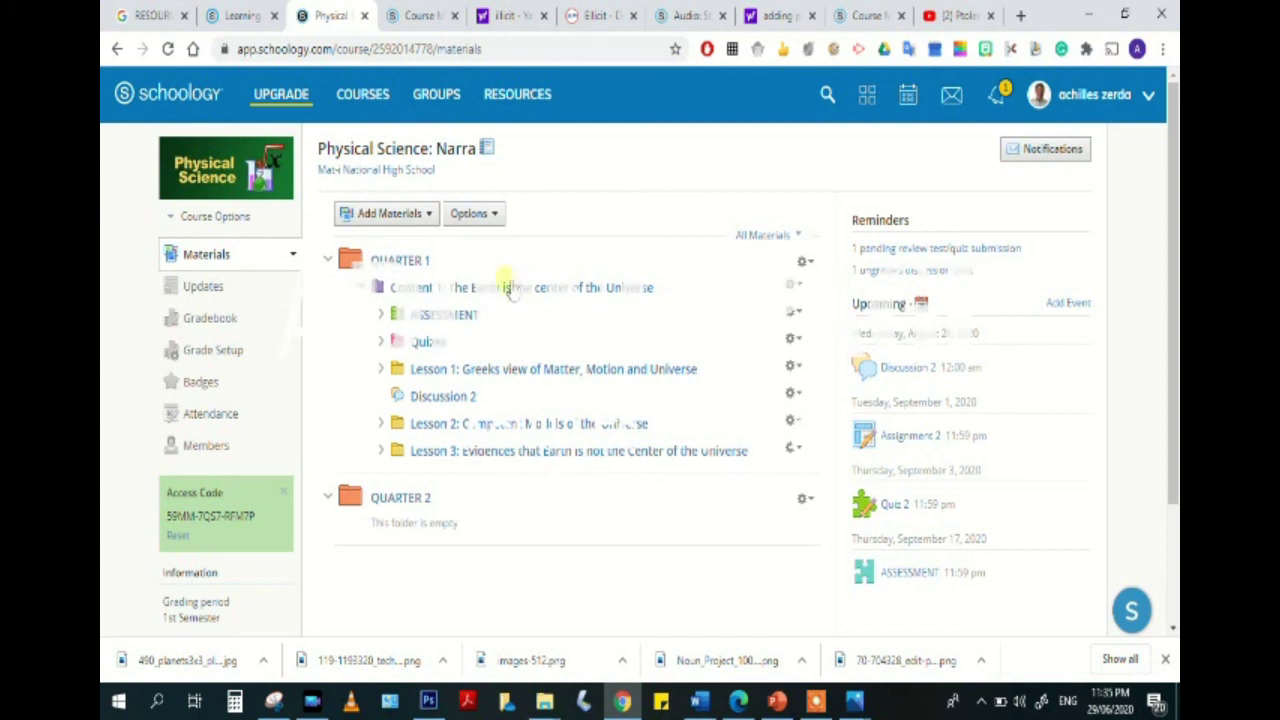
Create a new page in the Physical Science course materials and title it "Mat-i National High School".
left_click(420, 215)
left_click_drag(440, 385, 386, 245)
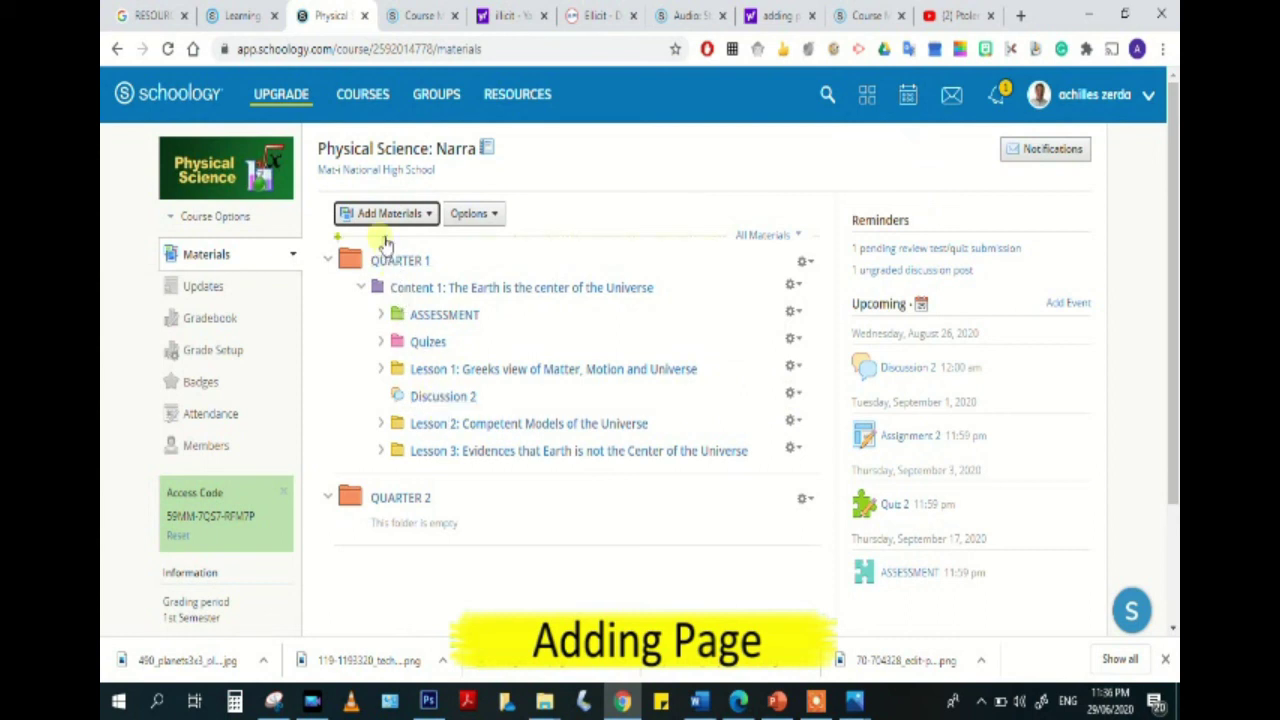
left_click(386, 213)
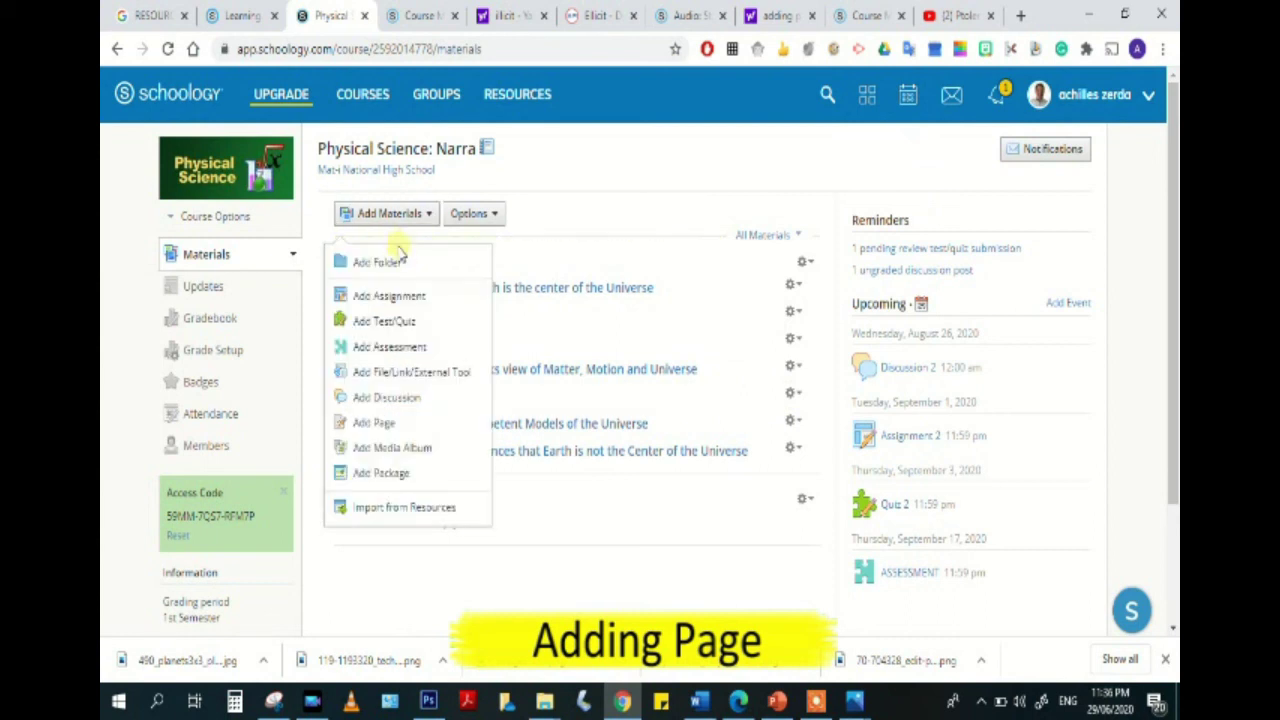
left_click(380, 424)
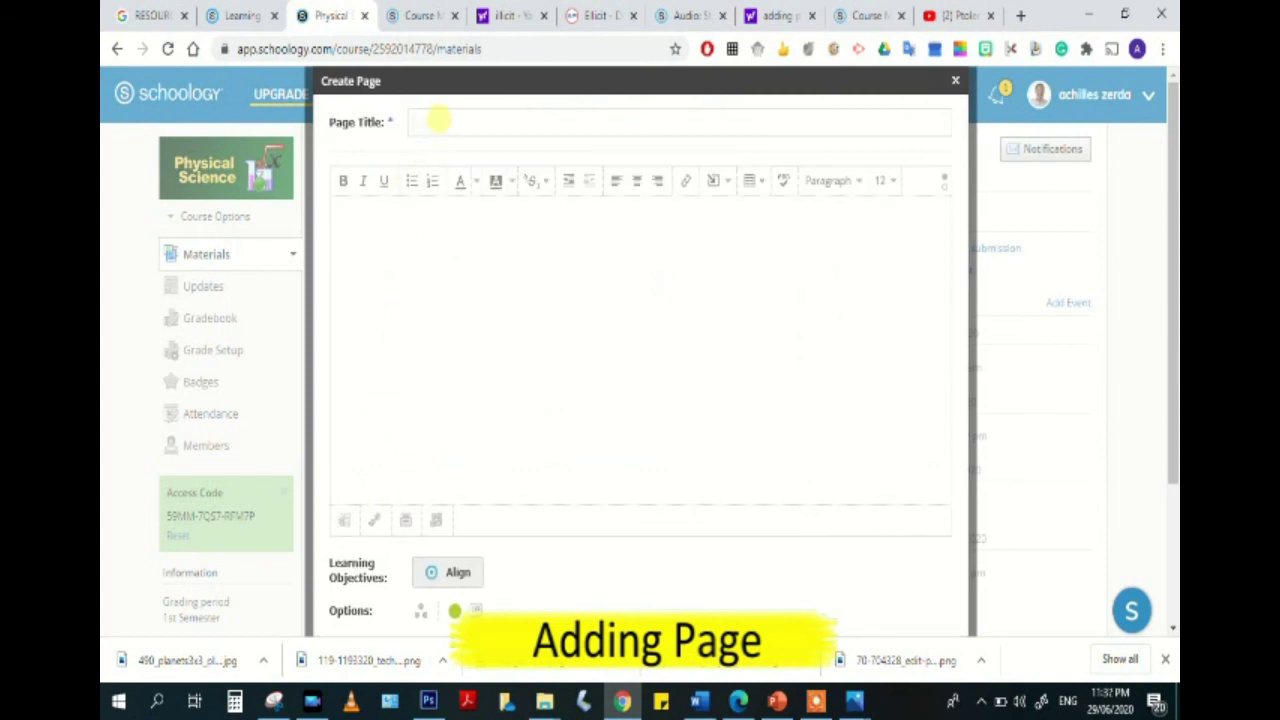
left_click(440, 120)
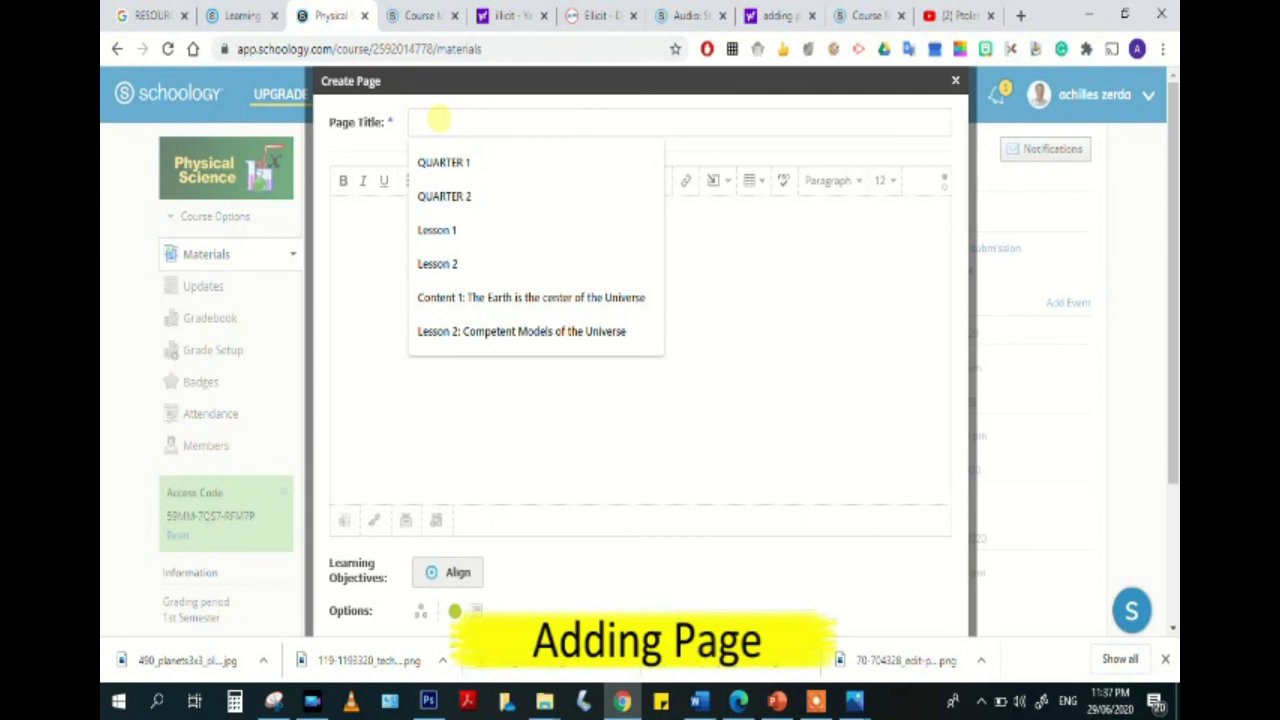
type("Mat-i National High School")
left_click(455, 162)
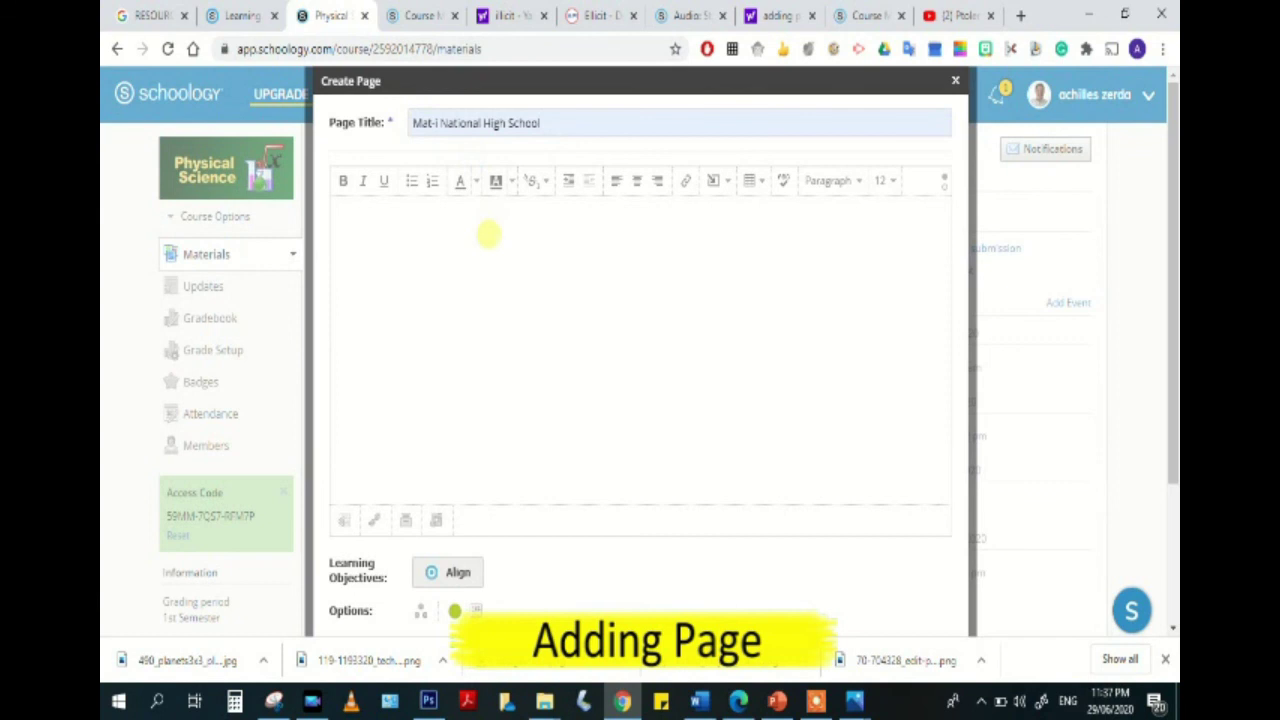
Enter the heading "MAT-I NATIONAL NATIONAL HIGH SCHOOL" in the page body, with a paragraph on the school's type, location and June 1975 establishment below it.
left_click(488, 228)
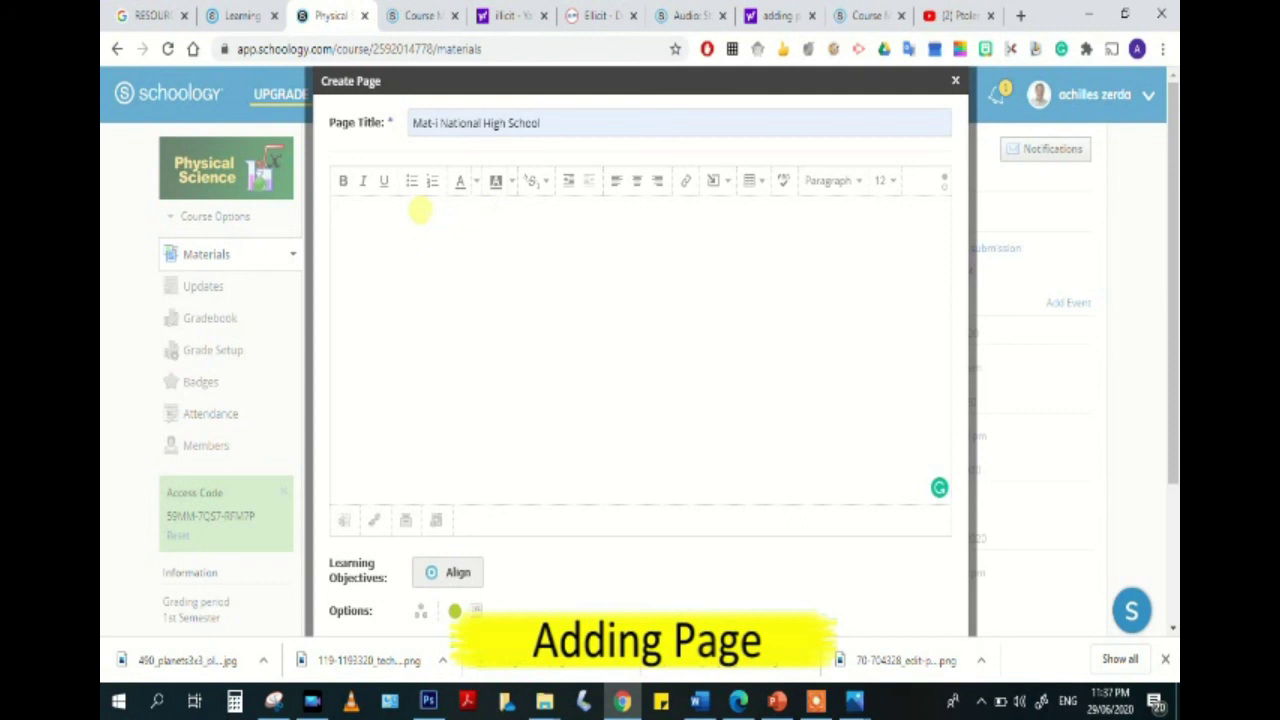
type("MaT-I NATIONAL NATIONAL HIGH SCHOOL")
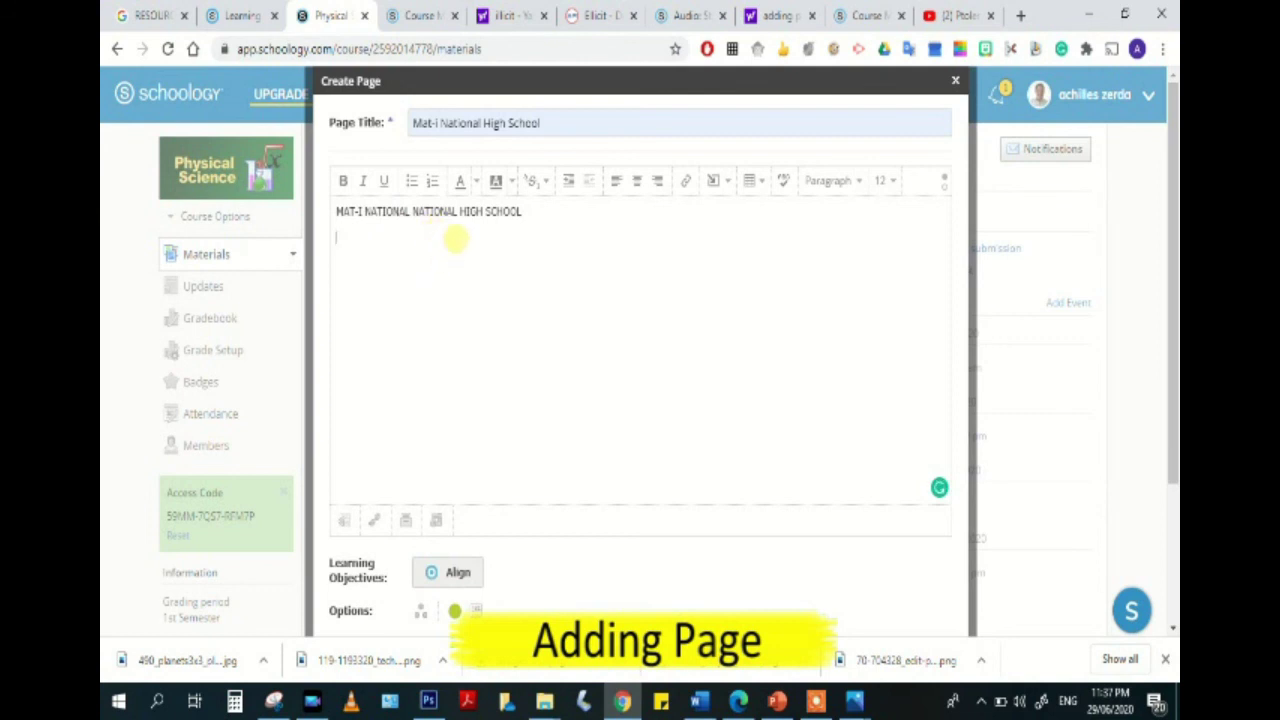
type("Mat-i National High School is a public school type with School ID No. 304799 located at Barangay Mat-I, Surigao City, under Surigao City District X, Division of Surigao City, Caraga Administrative Region-XIII.  It existed 39 years ago from its establishment in June 1975.")
Format the page heading as bold, centered, red text at size 18.
left_click_drag(528, 211, 337, 211)
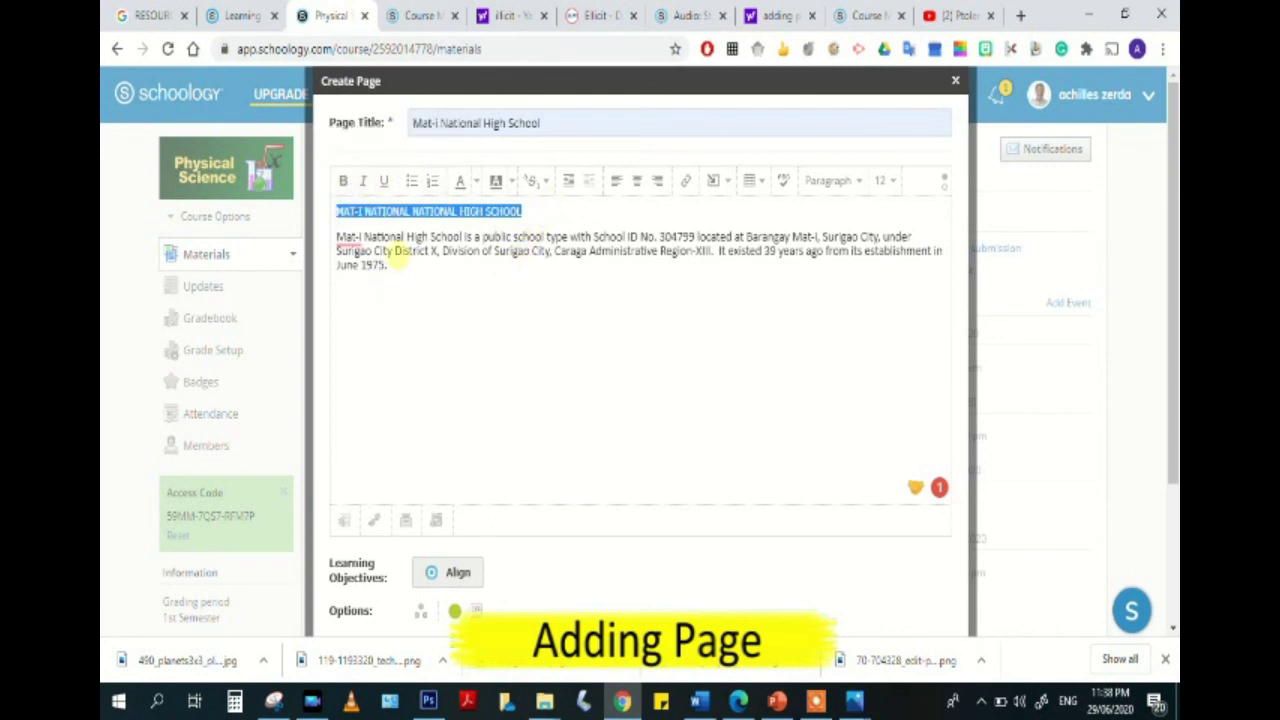
left_click(345, 182)
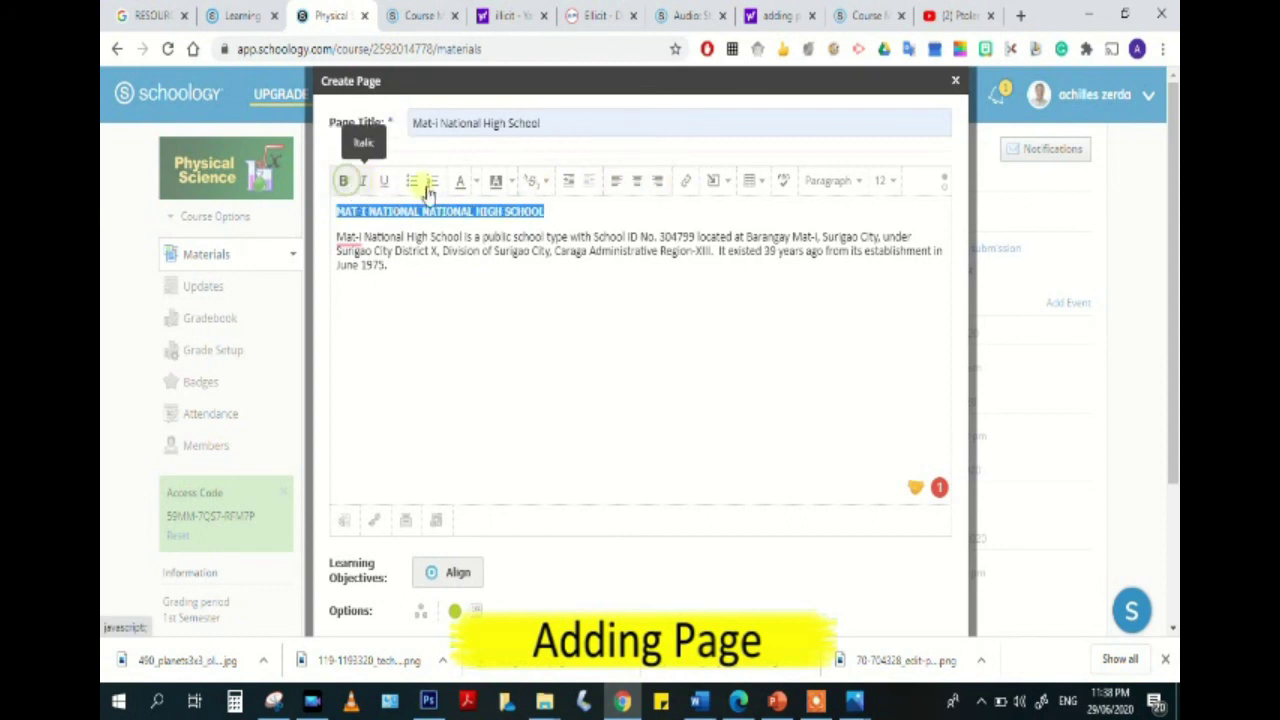
left_click(636, 183)
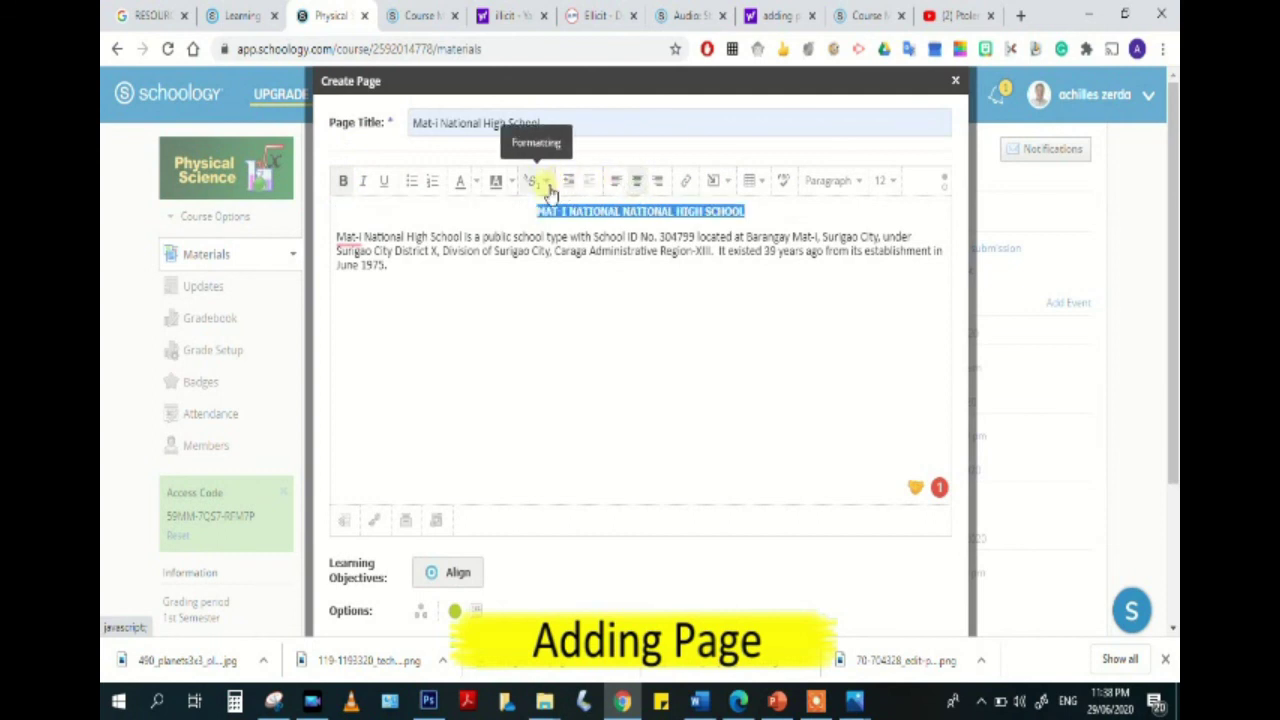
left_click(476, 182)
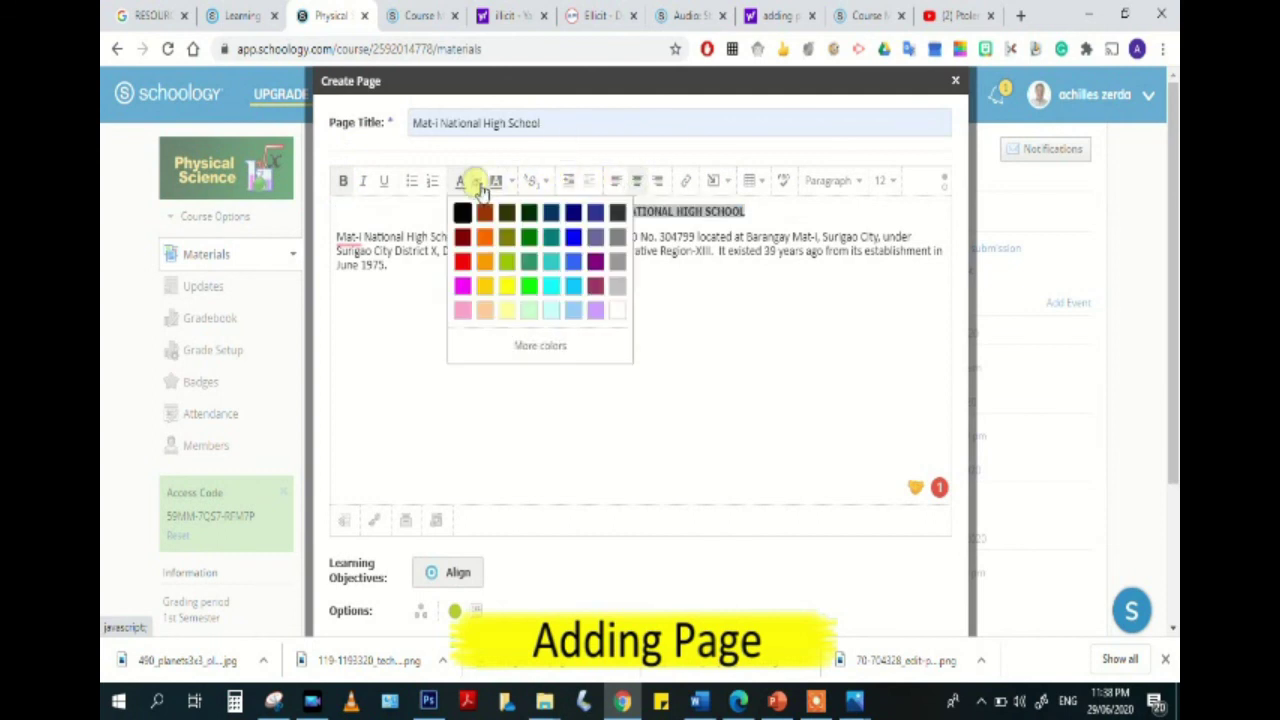
left_click(462, 255)
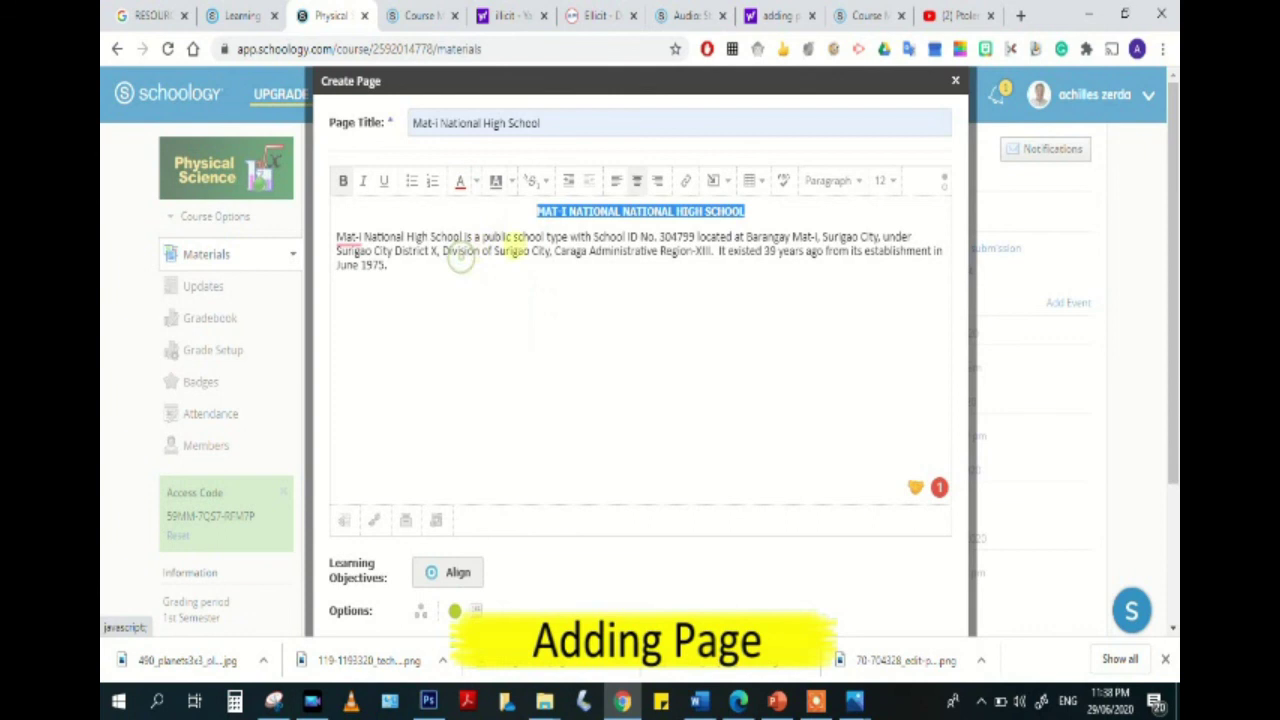
left_click(897, 189)
left_click(885, 343)
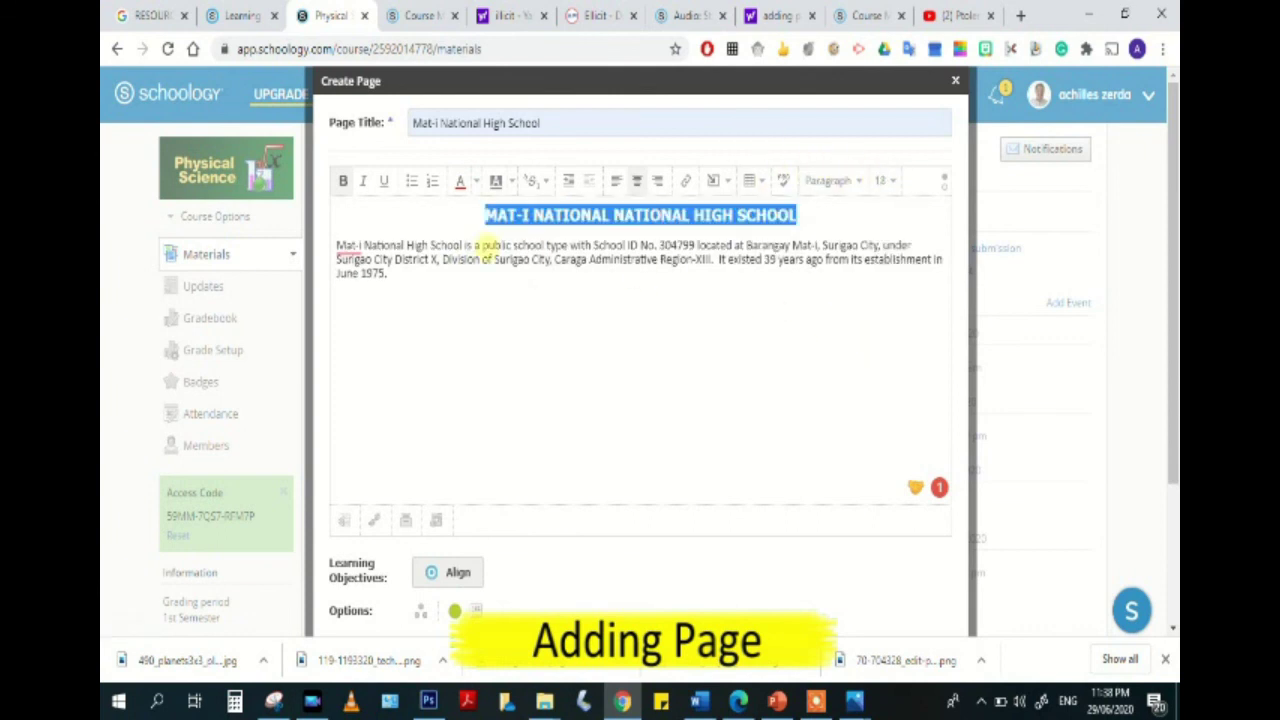
left_click(405, 271)
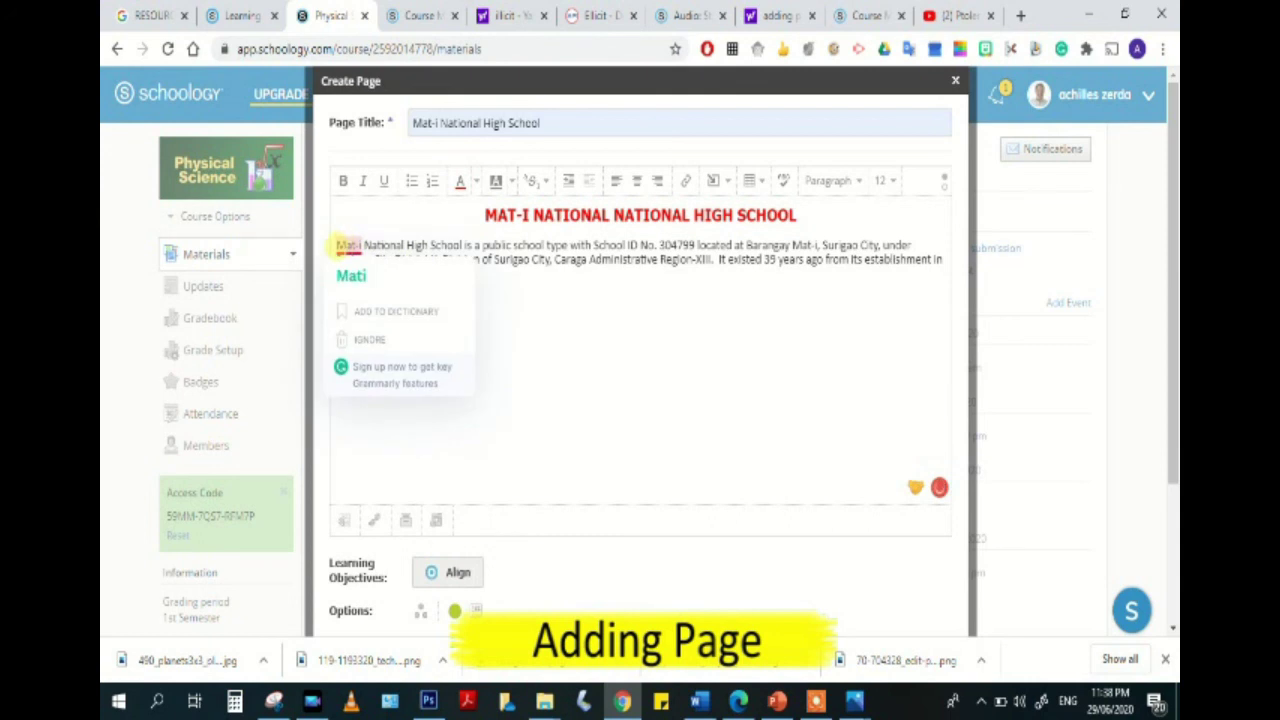
Add a blank line above the paragraph and insert the school building photo from the computer.
left_click(337, 245)
key("Return")
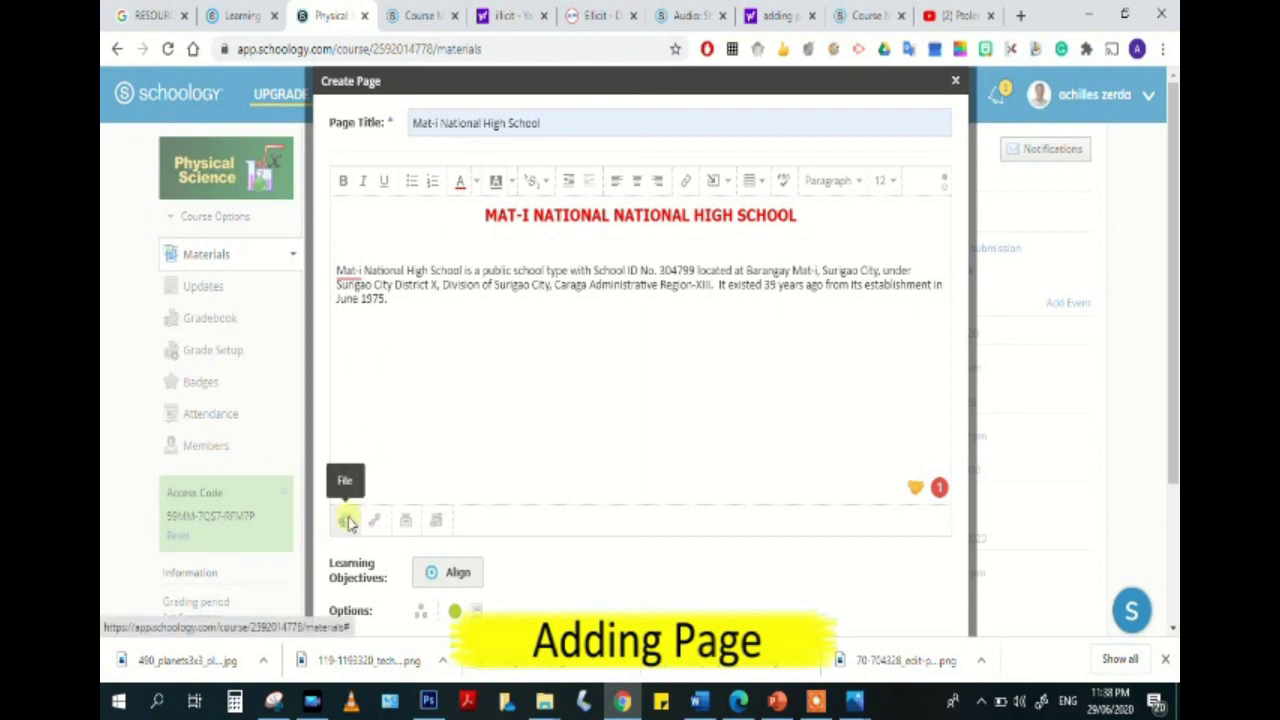
left_click(722, 186)
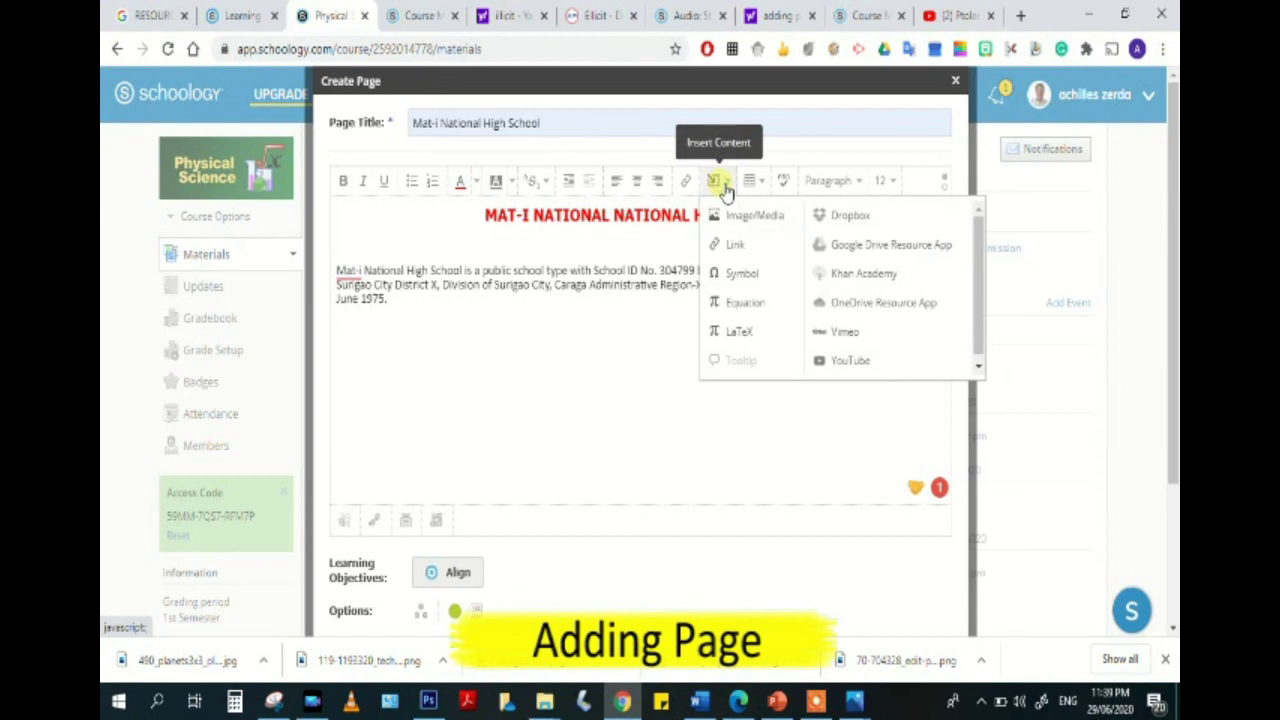
left_click(743, 219)
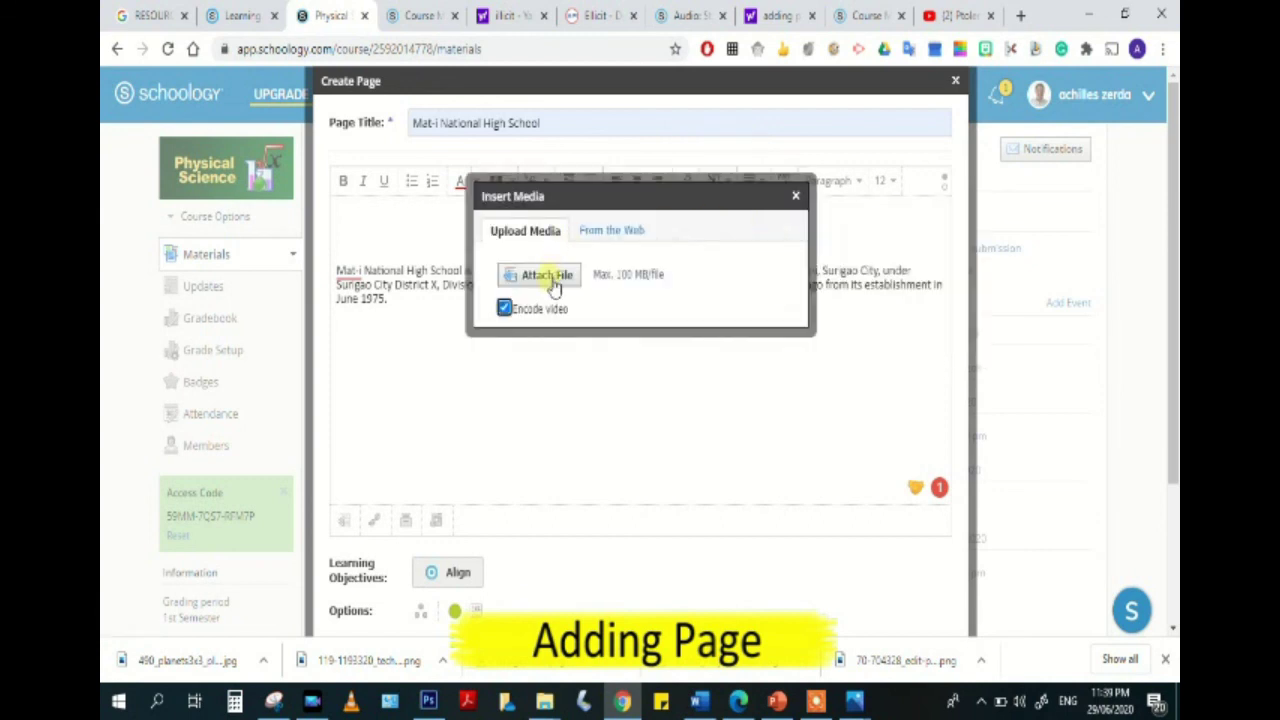
left_click(552, 284)
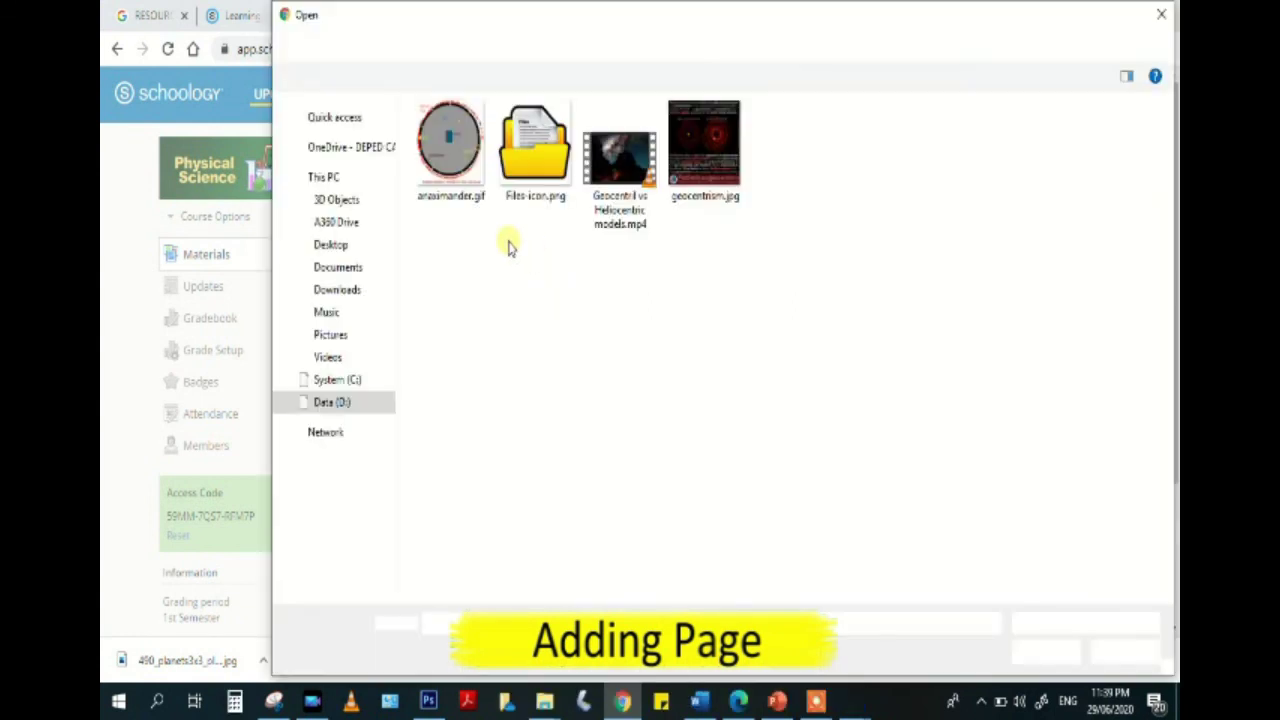
double_click(528, 160)
left_click(468, 176)
left_click(1022, 658)
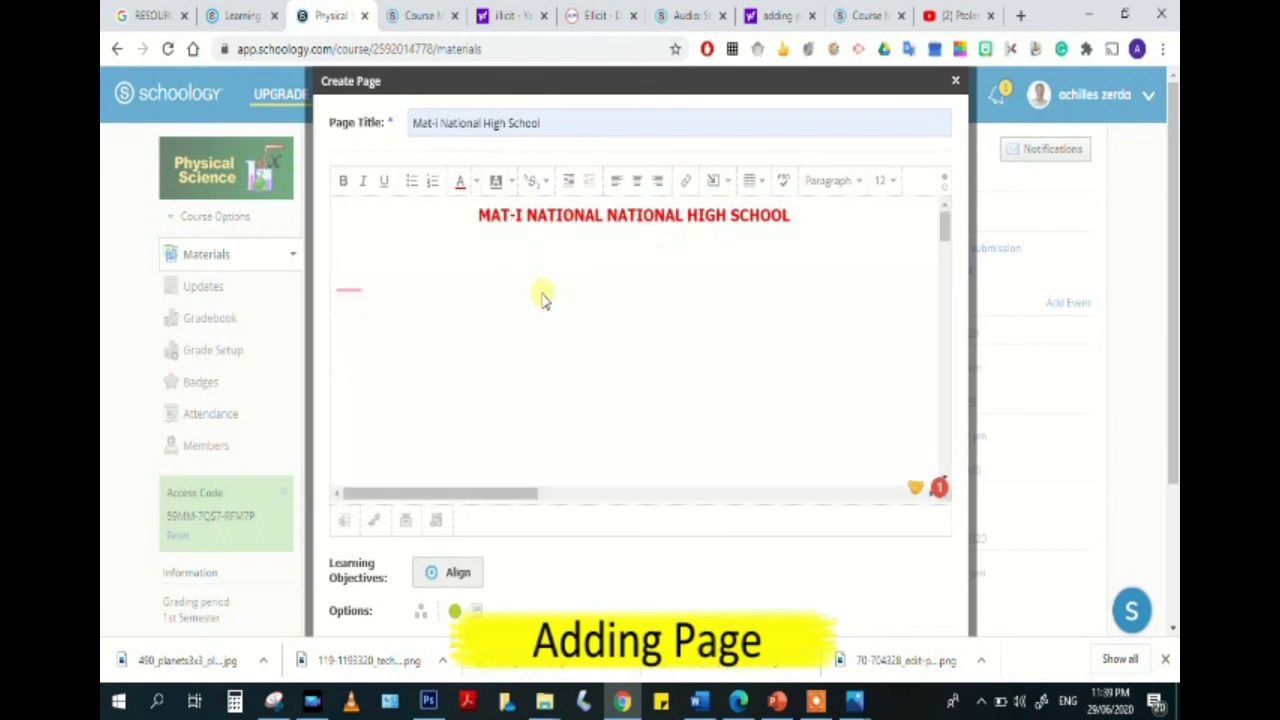
Select the inserted school photo in the page body and open its image settings.
scroll(607, 333, "down", 2)
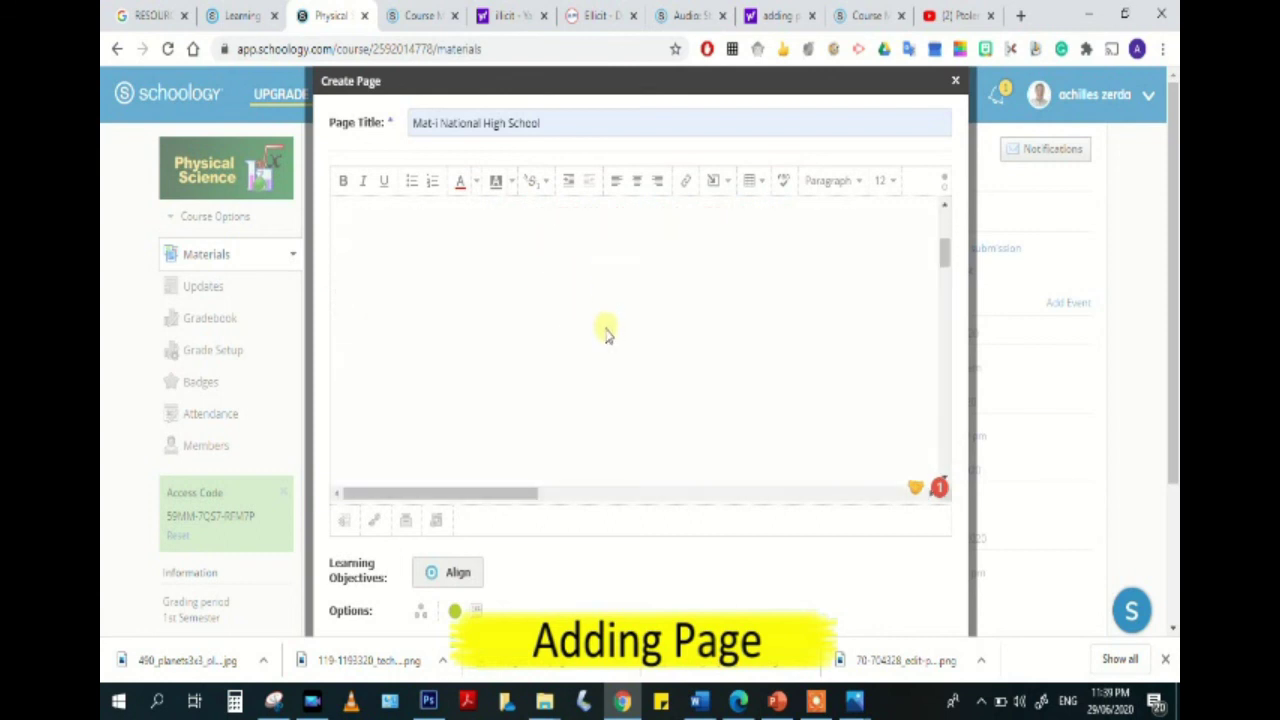
mouse_move(946, 277)
left_mouse_down()
mouse_move(944, 317)
mouse_move(946, 266)
mouse_move(940, 409)
mouse_move(949, 237)
mouse_move(957, 337)
left_mouse_up()
left_click(546, 268)
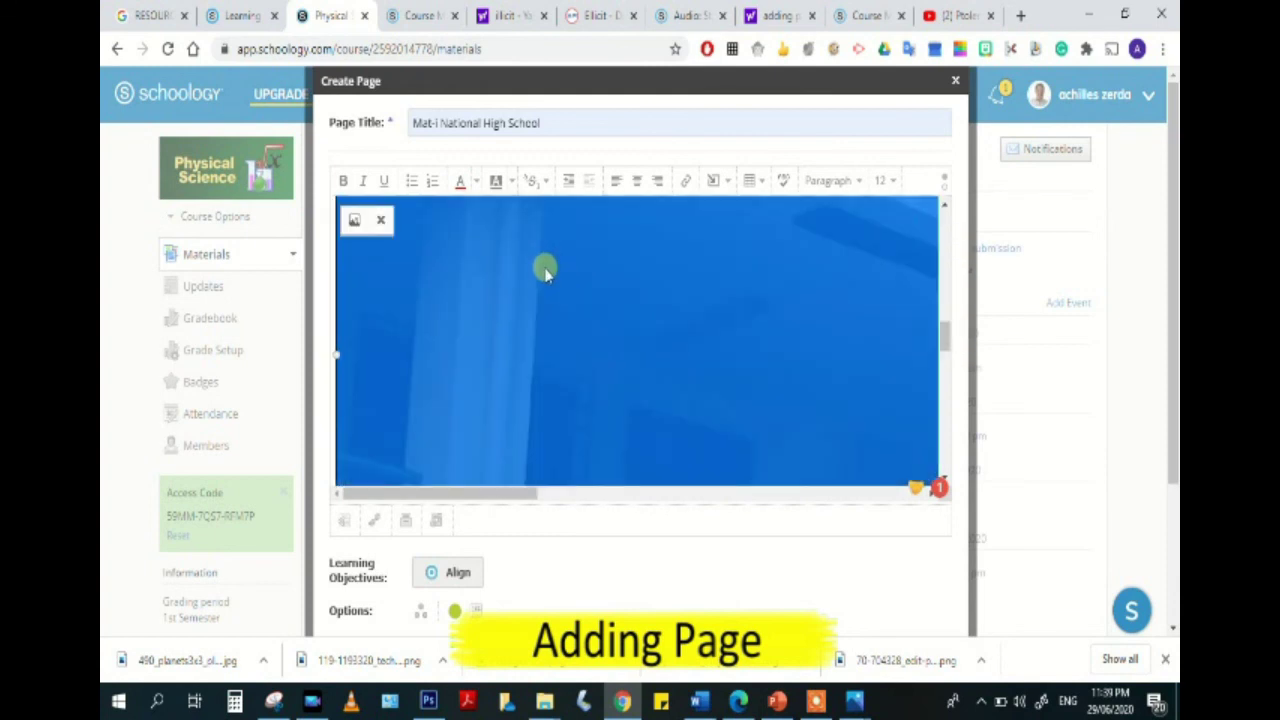
left_click(355, 220)
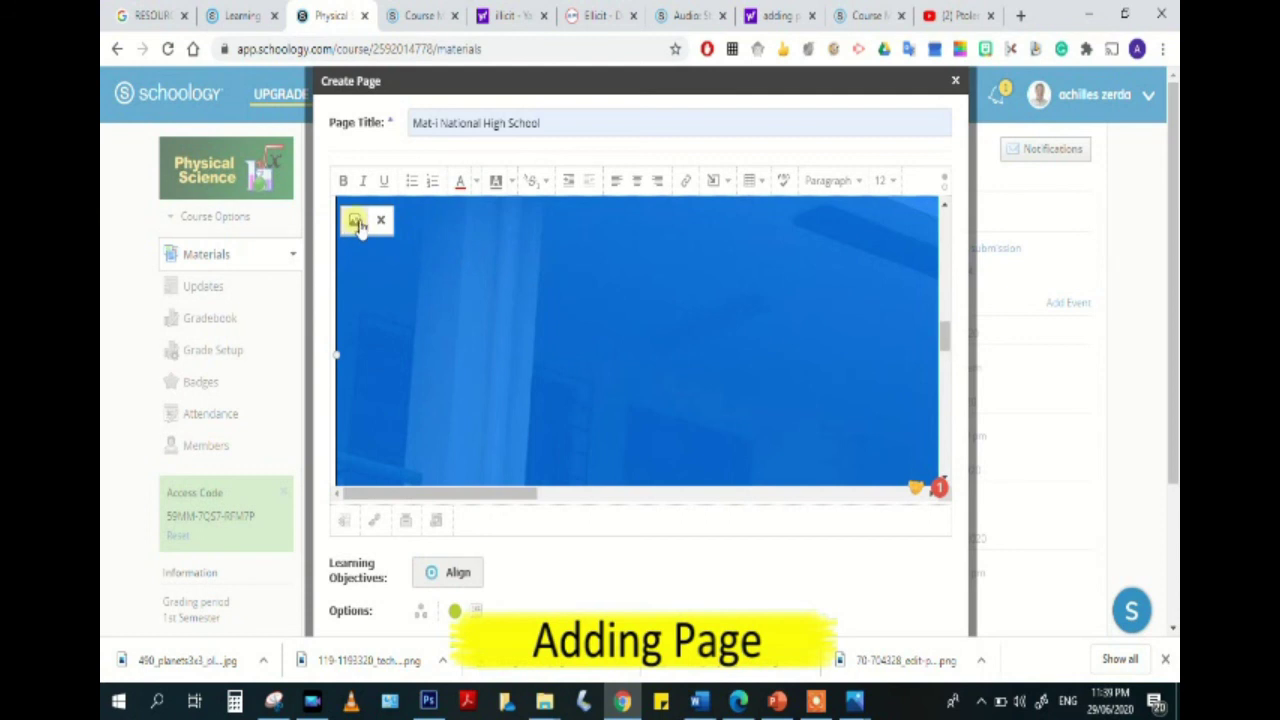
left_click(356, 224)
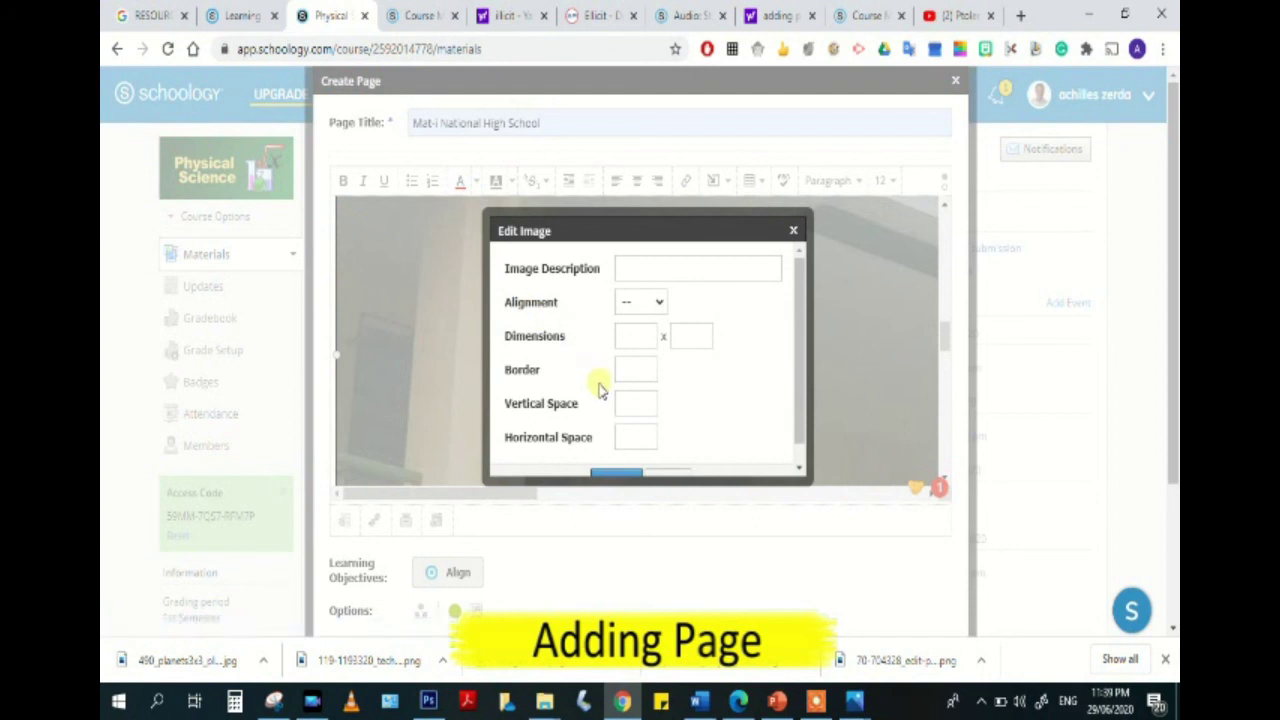
Set the school photo's dimensions to 640 x 480.
left_click(637, 335)
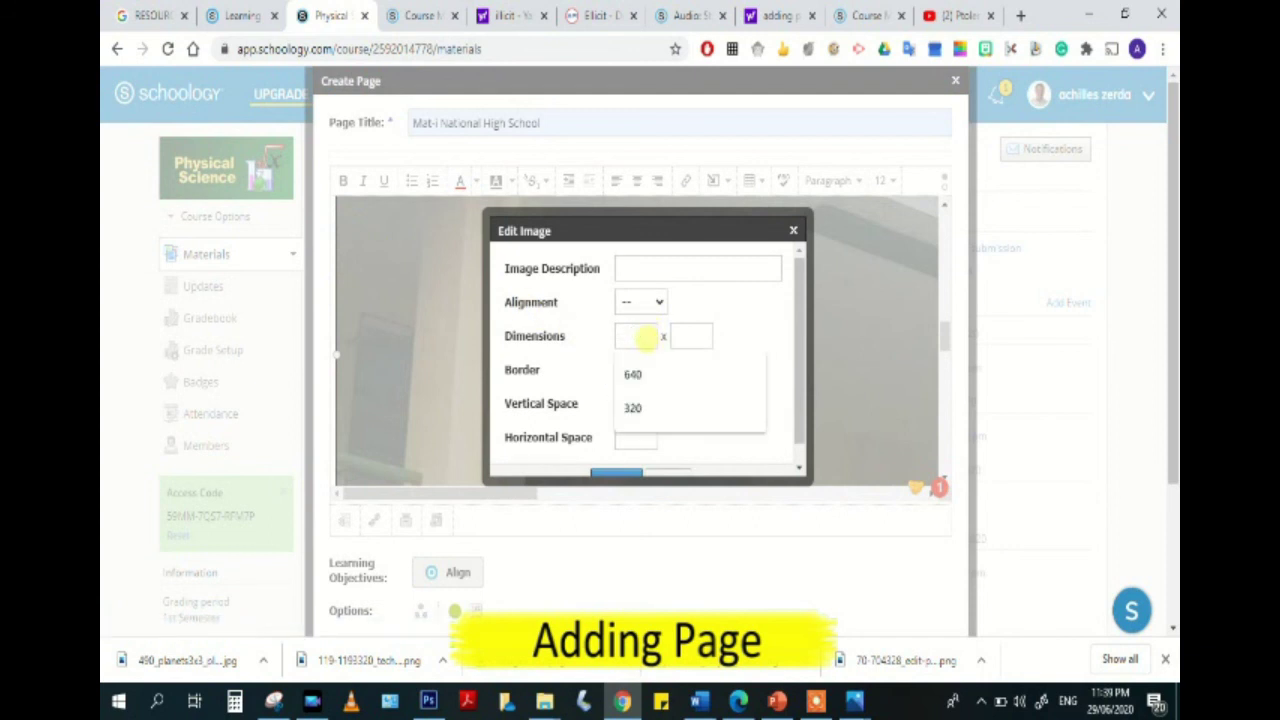
left_click(634, 374)
left_click(683, 335)
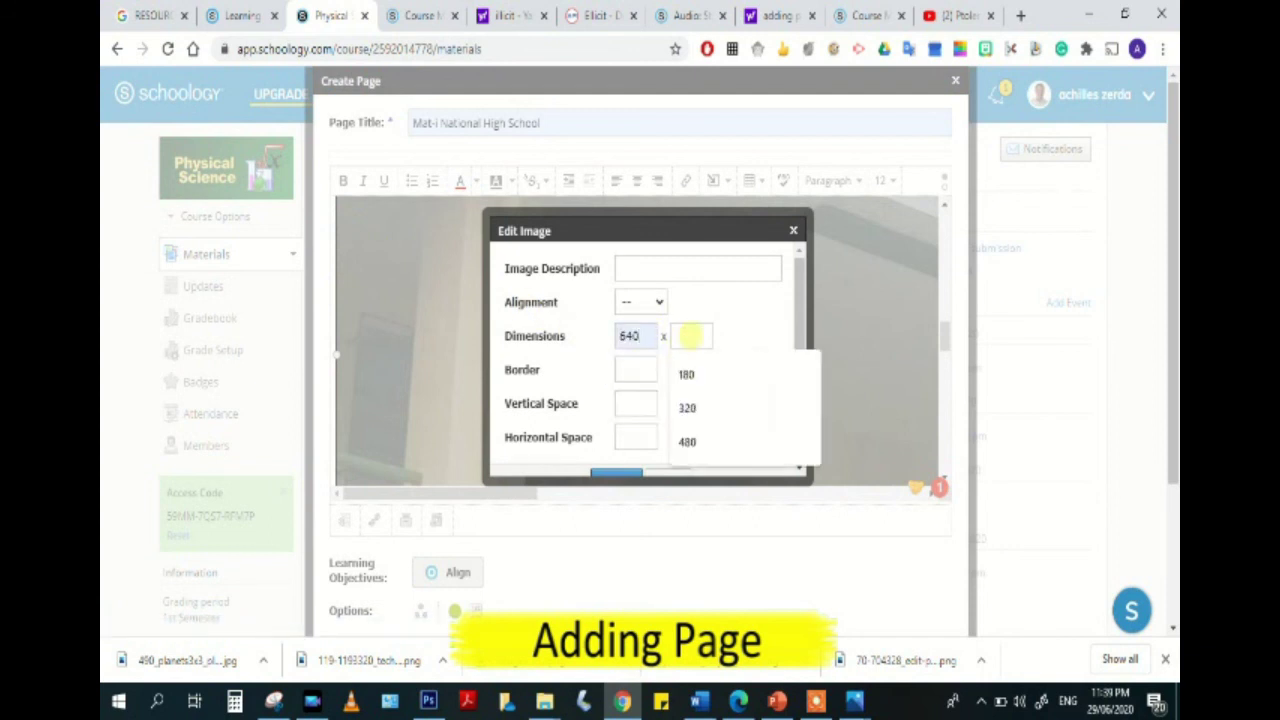
left_click(687, 441)
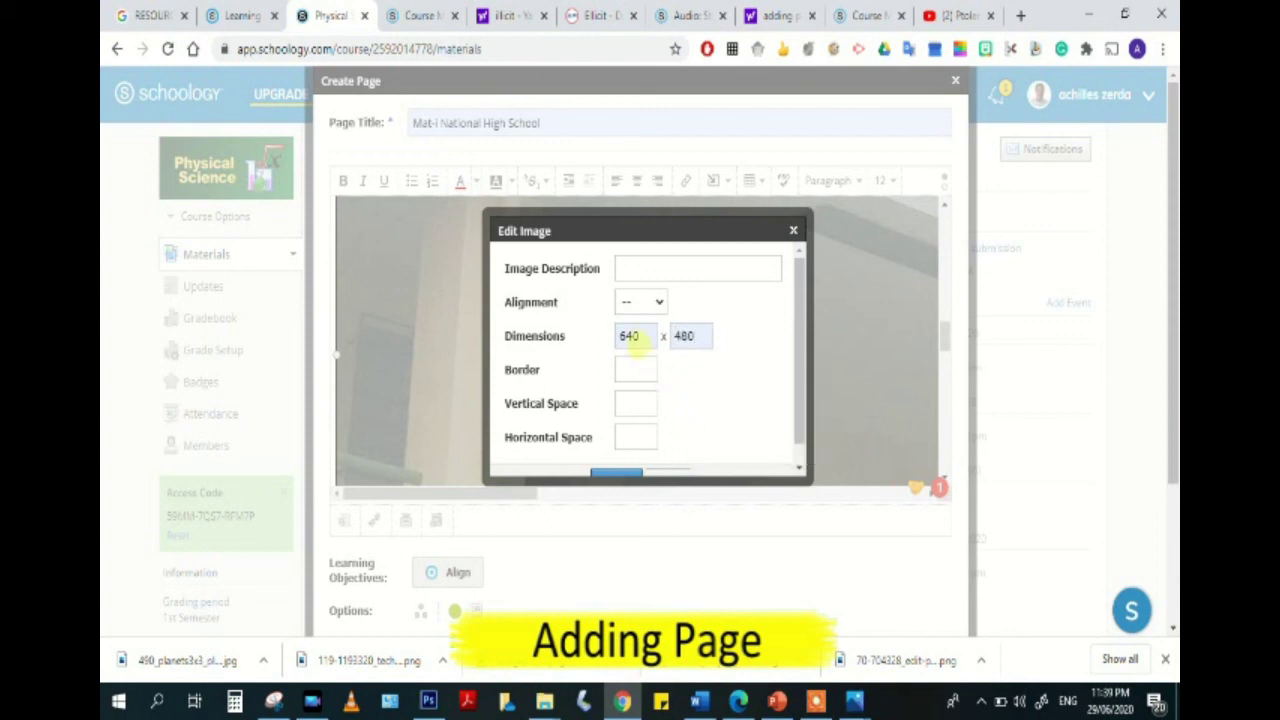
Set the school photo's dimensions to 480 x 360, leave its alignment unset, and apply the image settings.
left_click_drag(636, 336, 614, 337)
type("480")
left_click_drag(693, 336, 609, 334)
type("360")
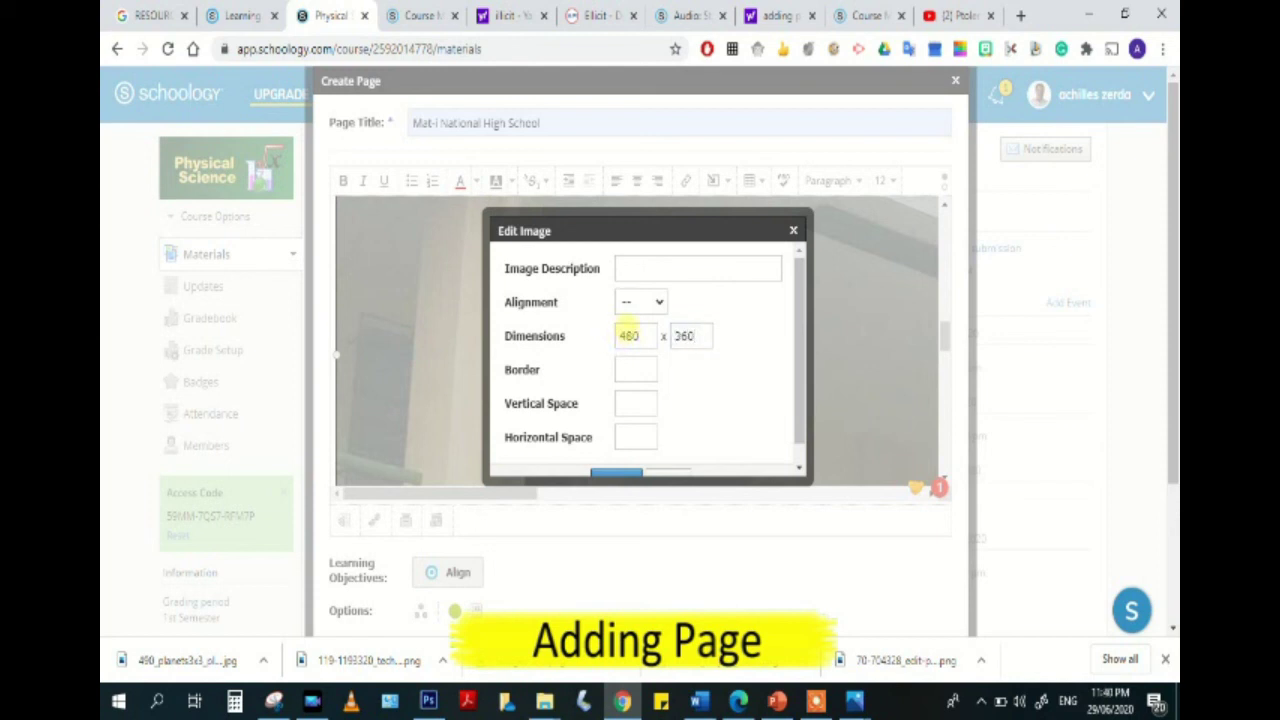
left_click(650, 302)
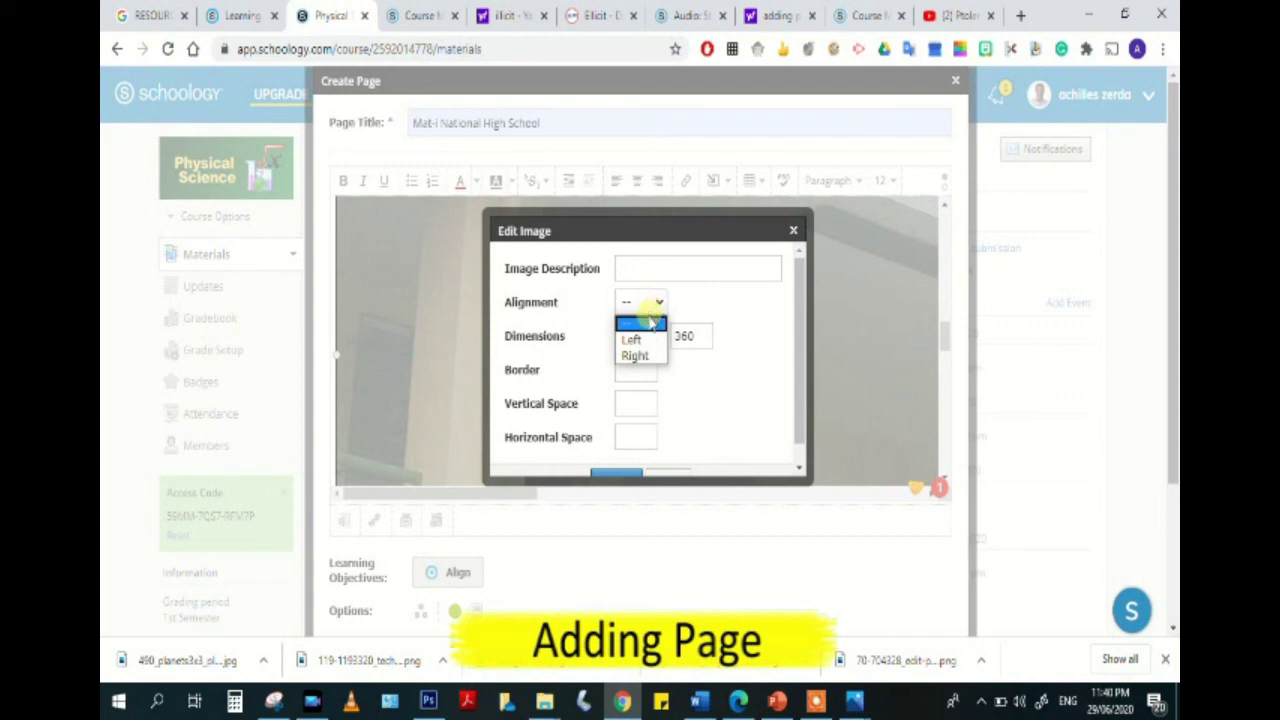
left_click(710, 293)
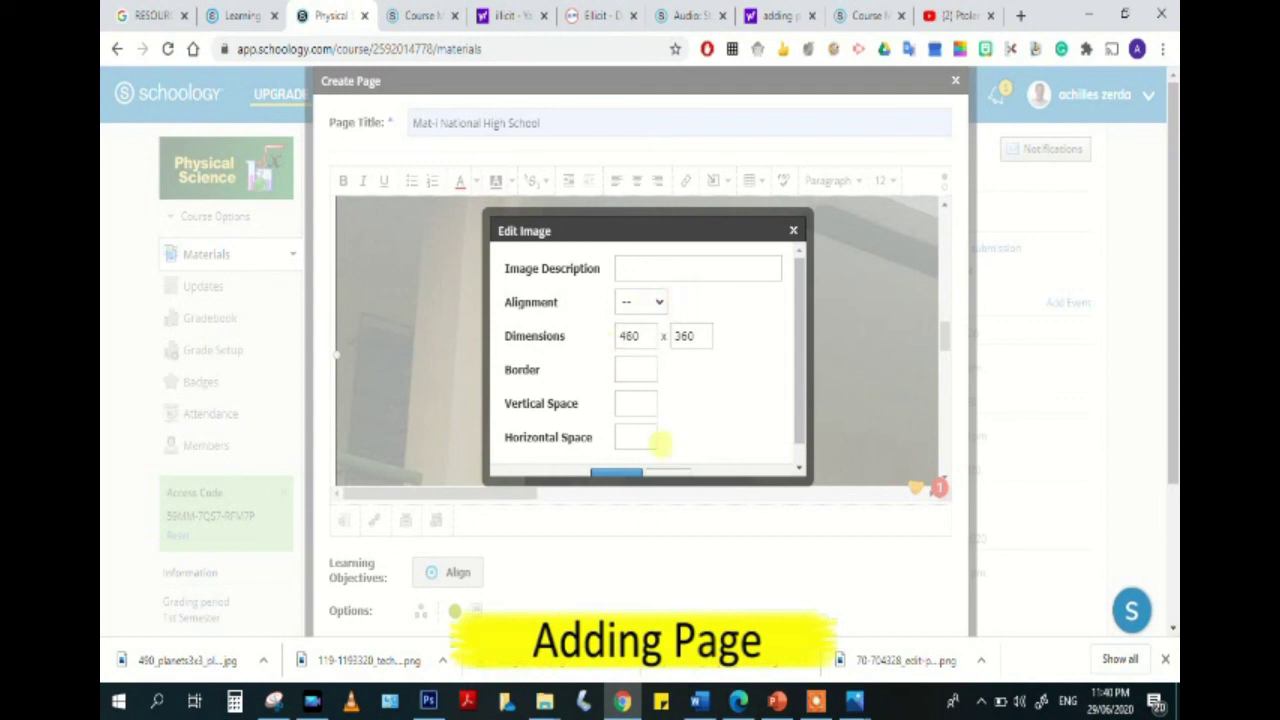
scroll(675, 435, "down", 1)
left_click(616, 462)
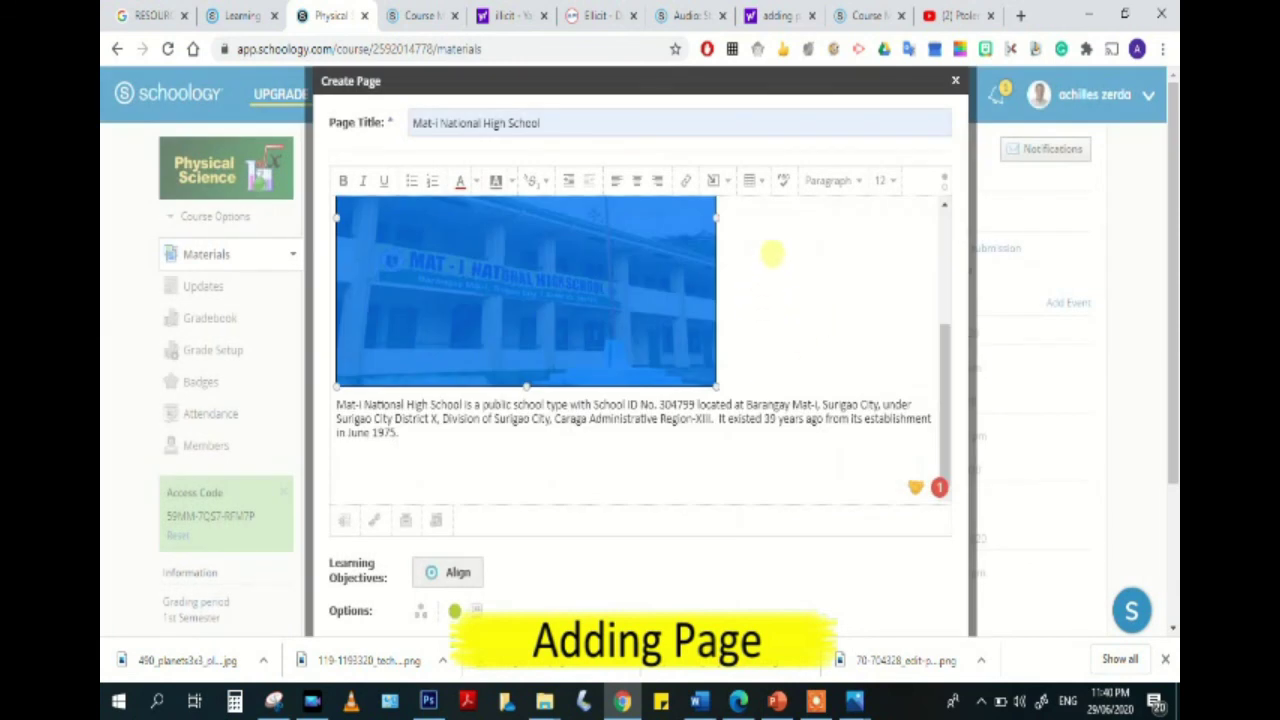
Center the school photo under the heading and check the page layout down to the paragraph.
left_click_drag(940, 366, 943, 251)
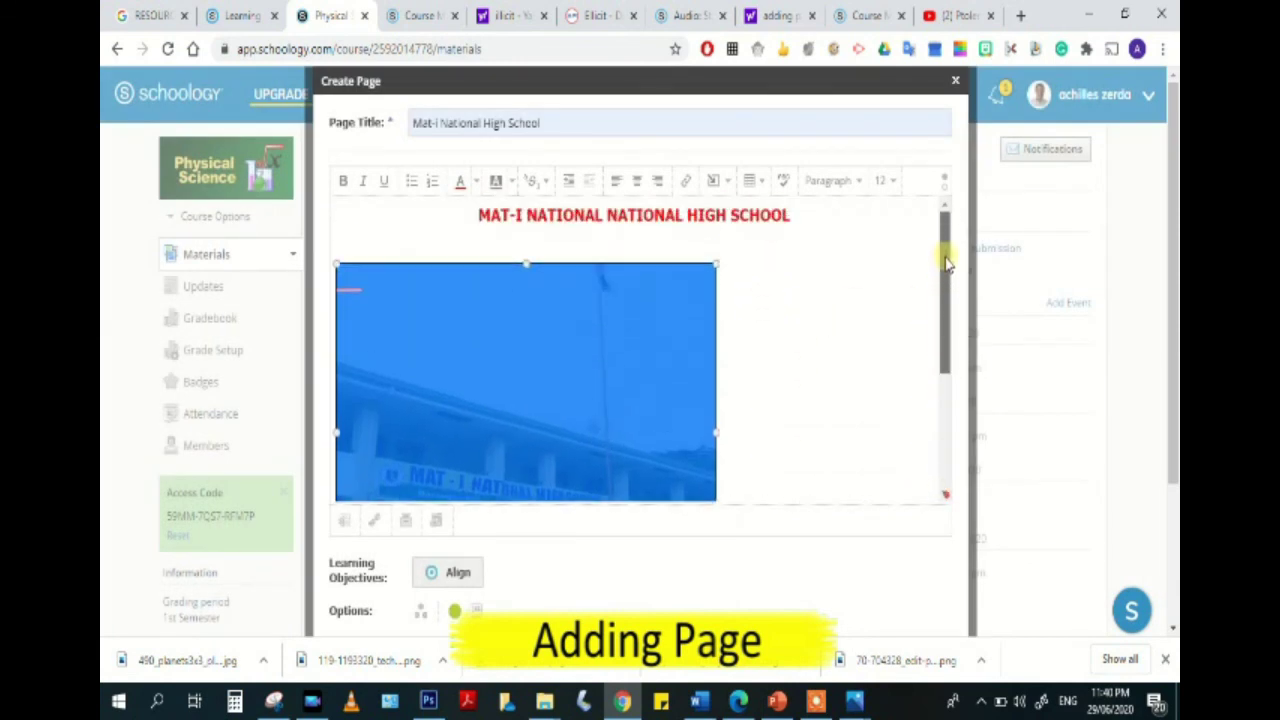
left_click(637, 180)
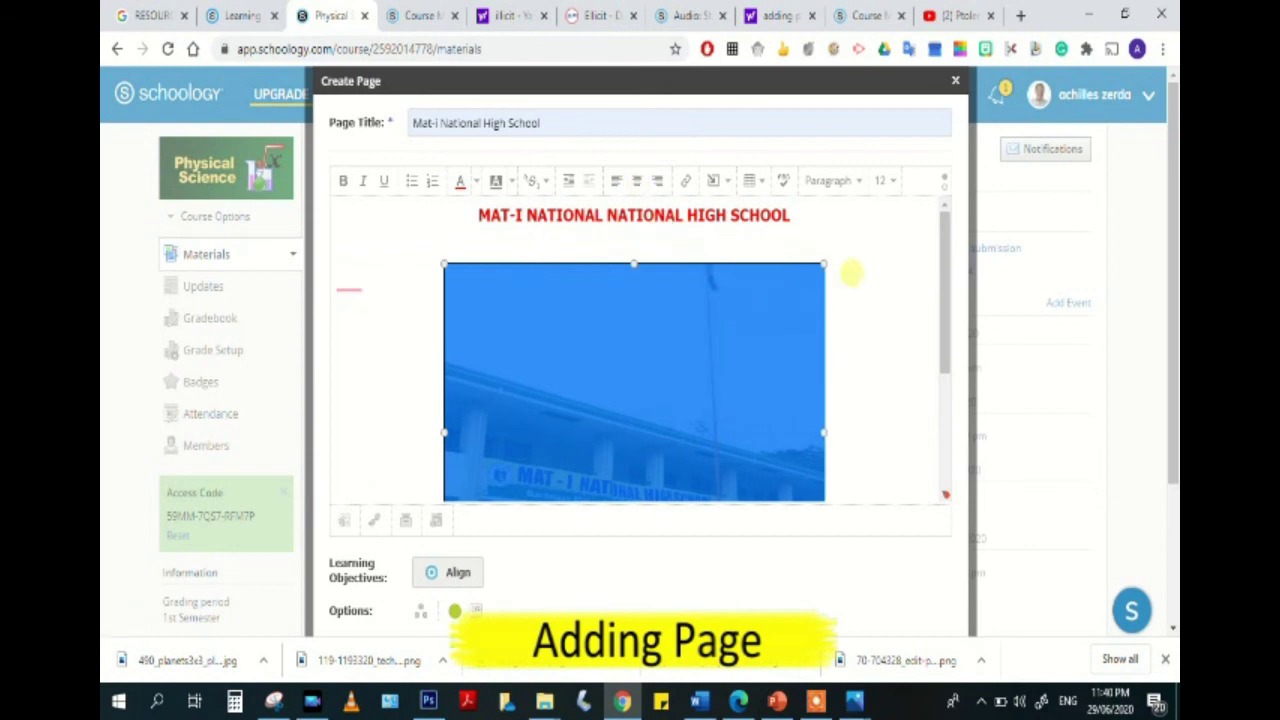
left_click(848, 276)
scroll(843, 309, "down", 5)
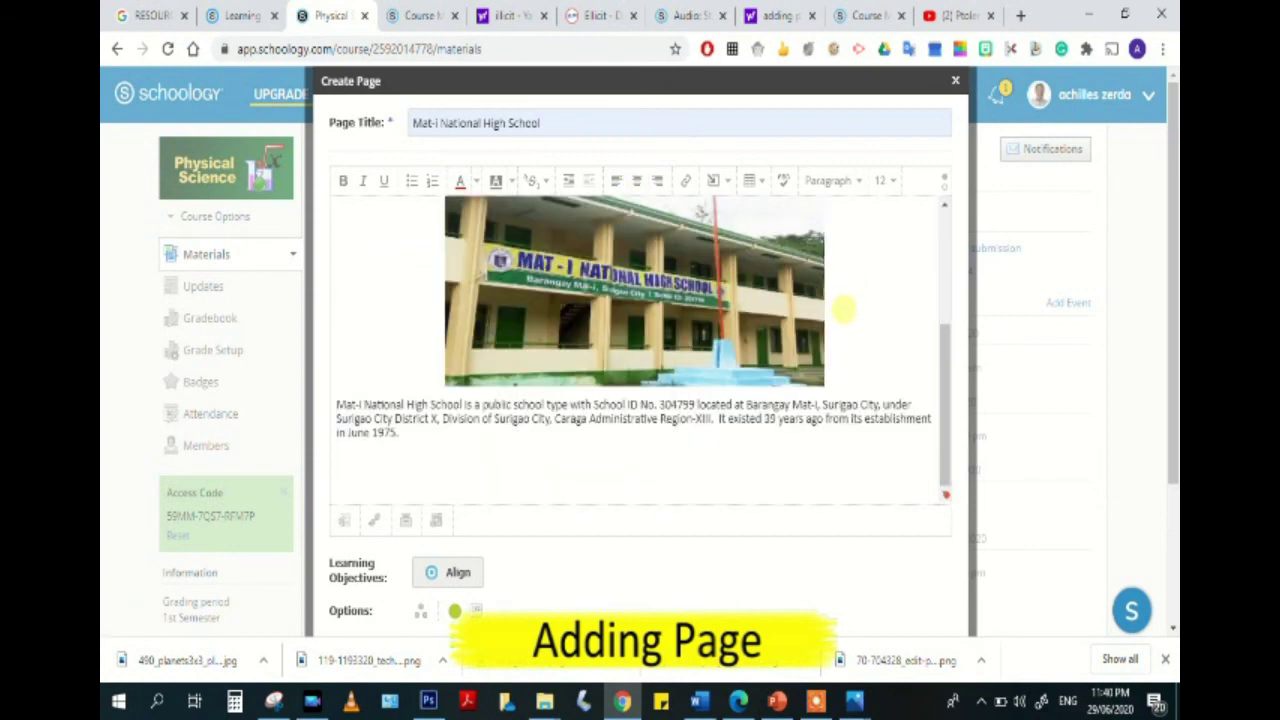
scroll(843, 309, "up", 4)
scroll(845, 306, "down", 2)
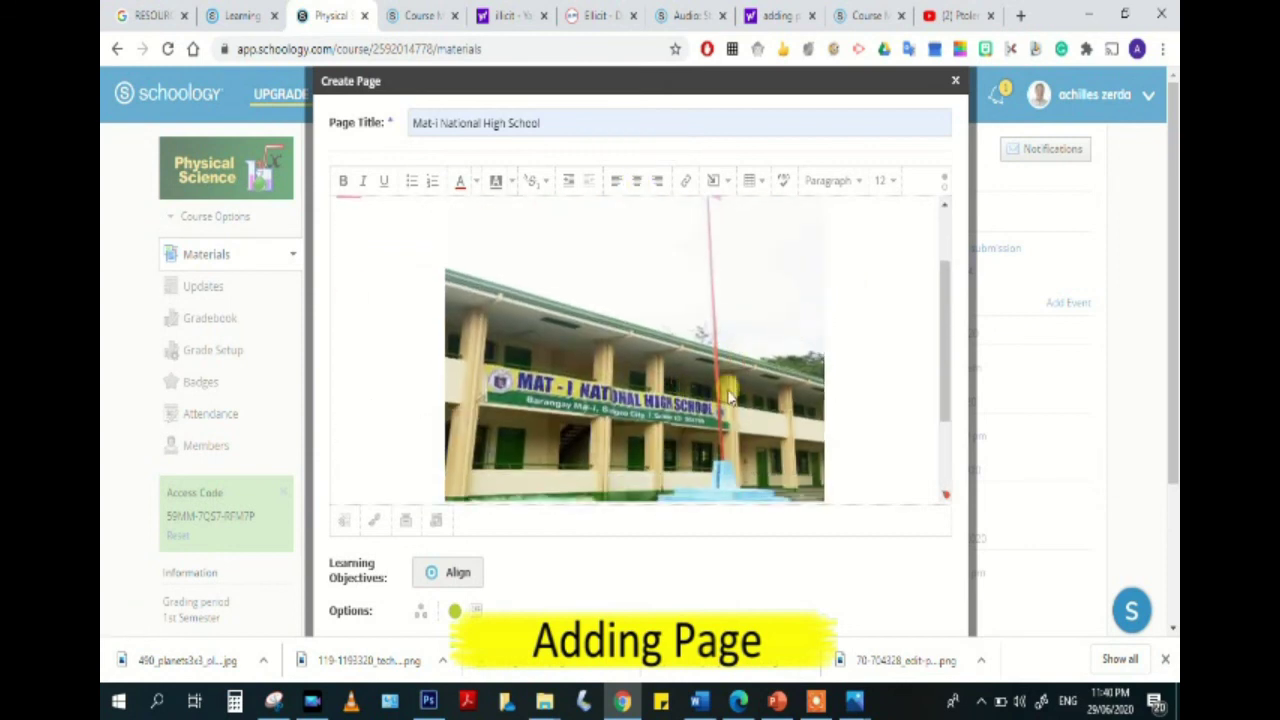
left_click_drag(946, 280, 946, 372)
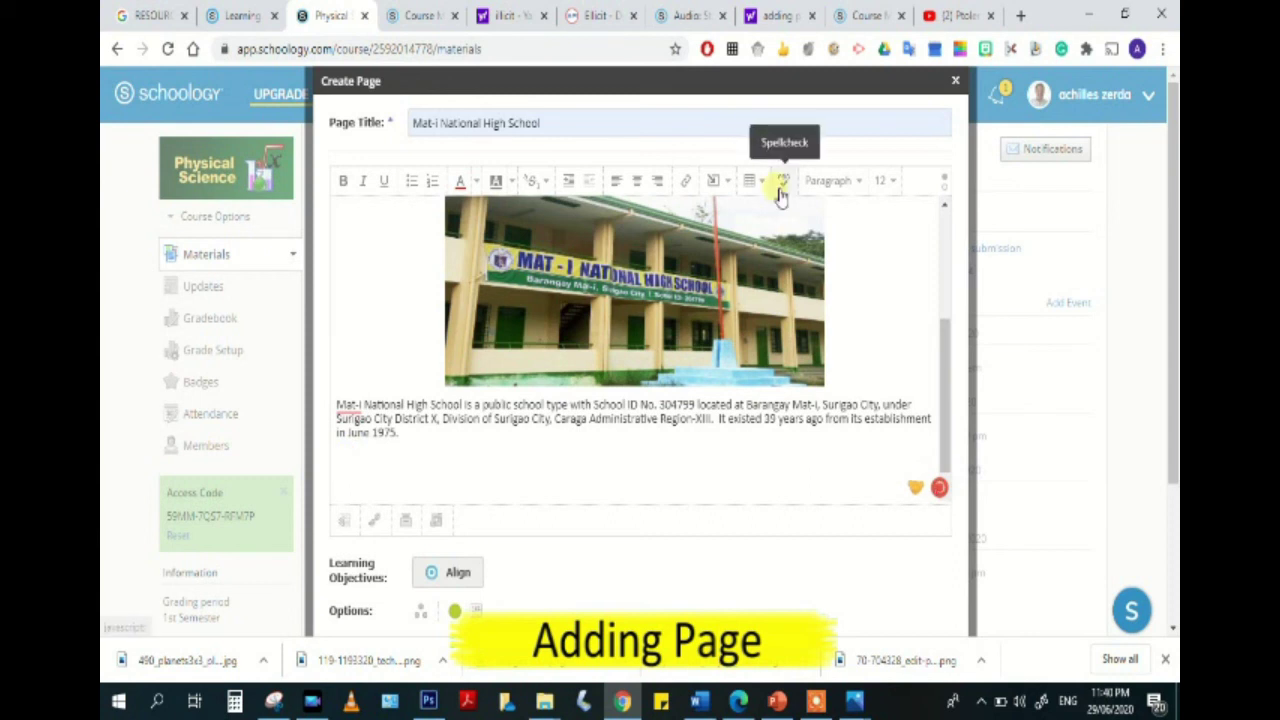
Open media insertion from the web for the spot below the school description, with the type set to Media.
left_click(731, 181)
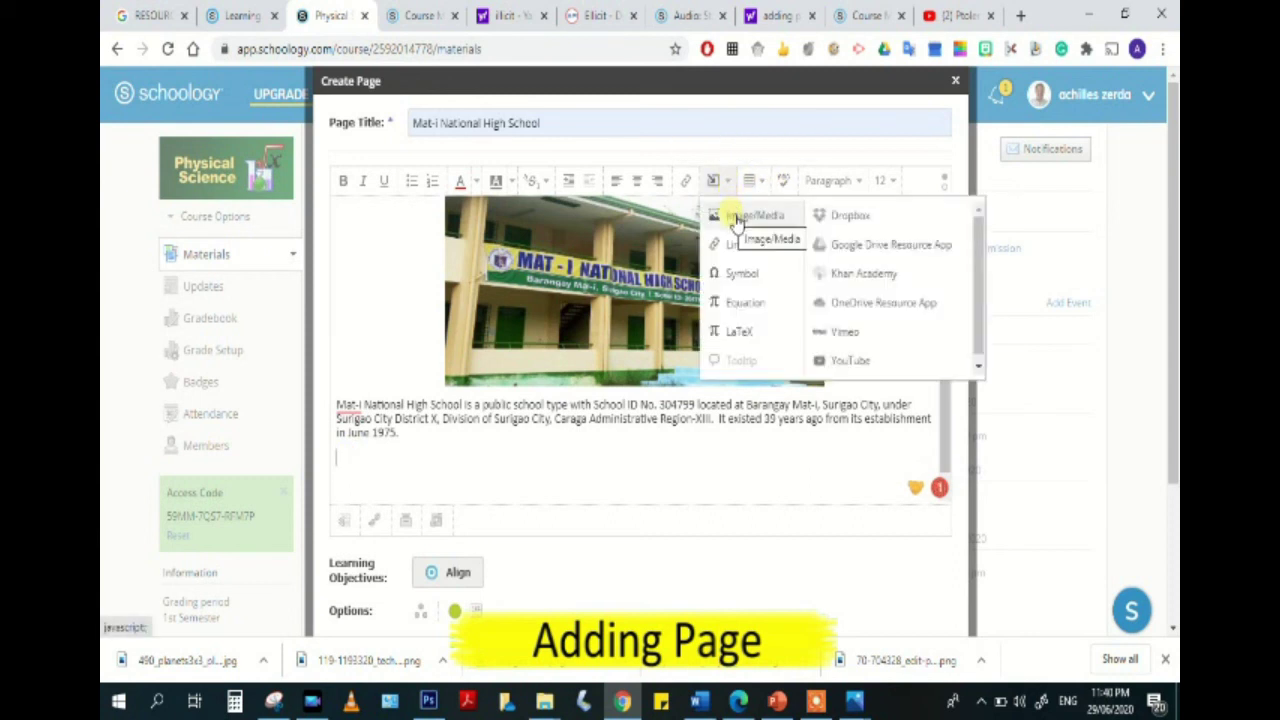
left_click(733, 217)
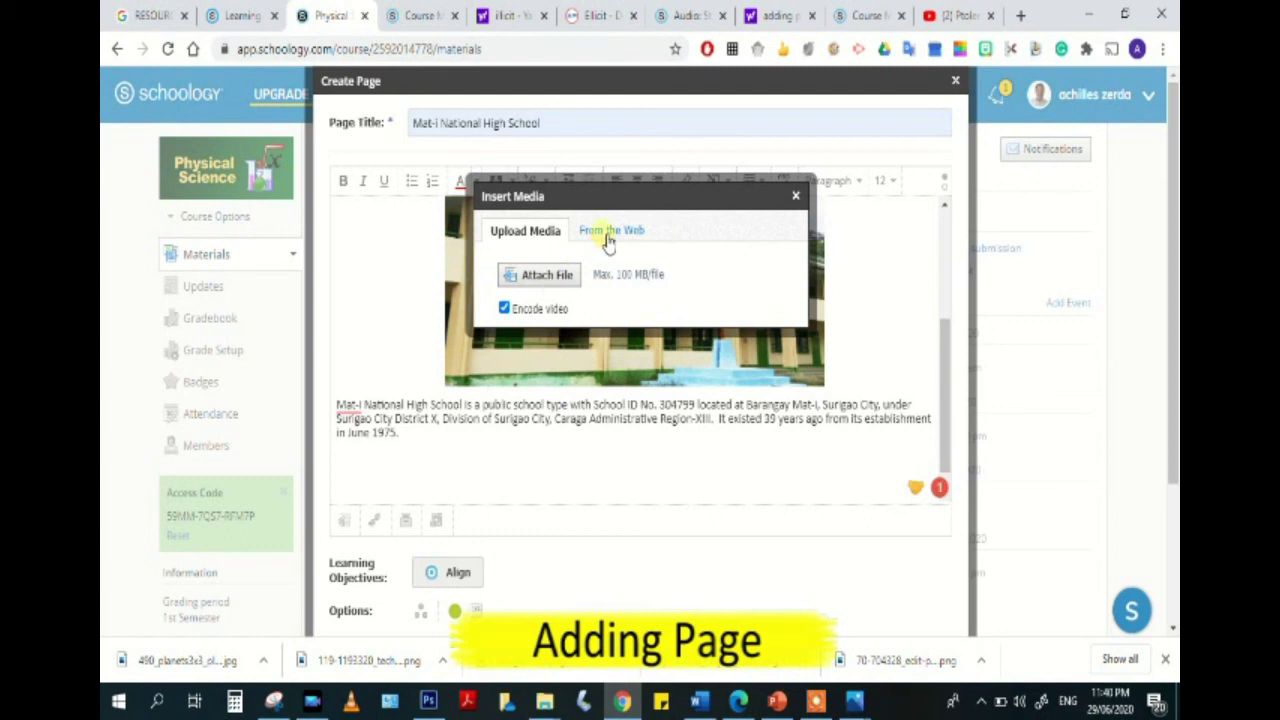
left_click(607, 233)
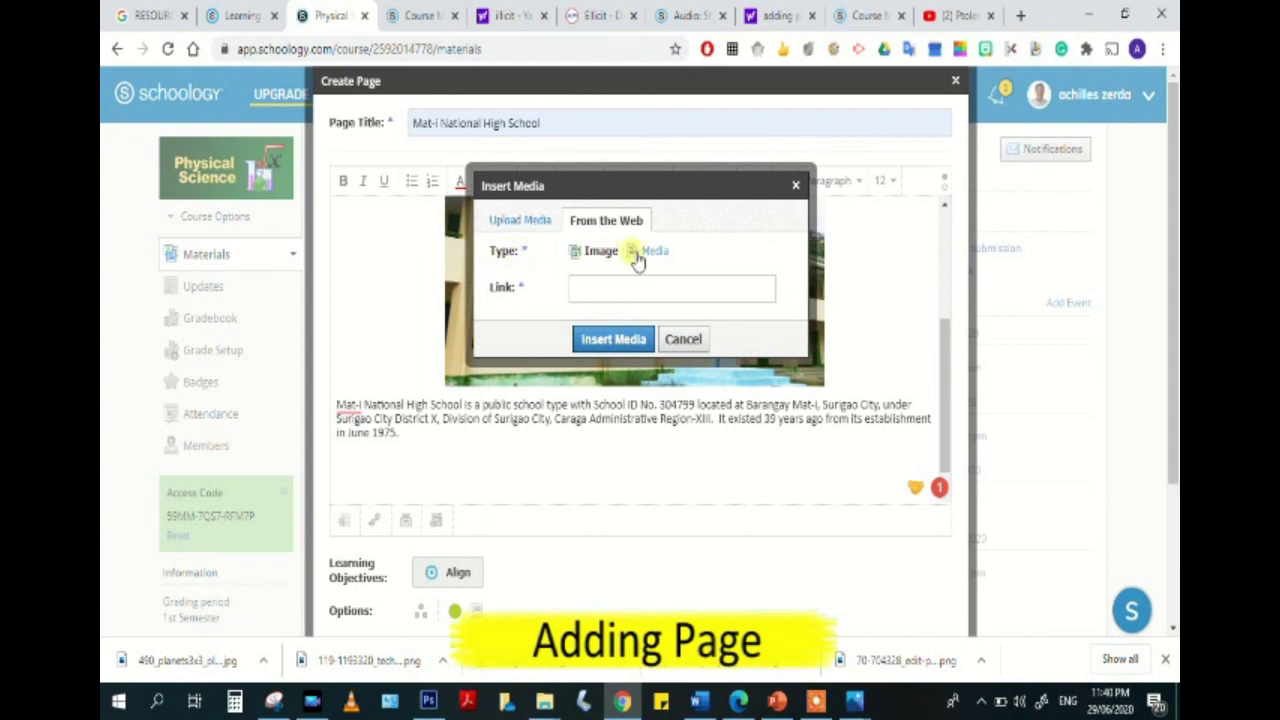
left_click(650, 252)
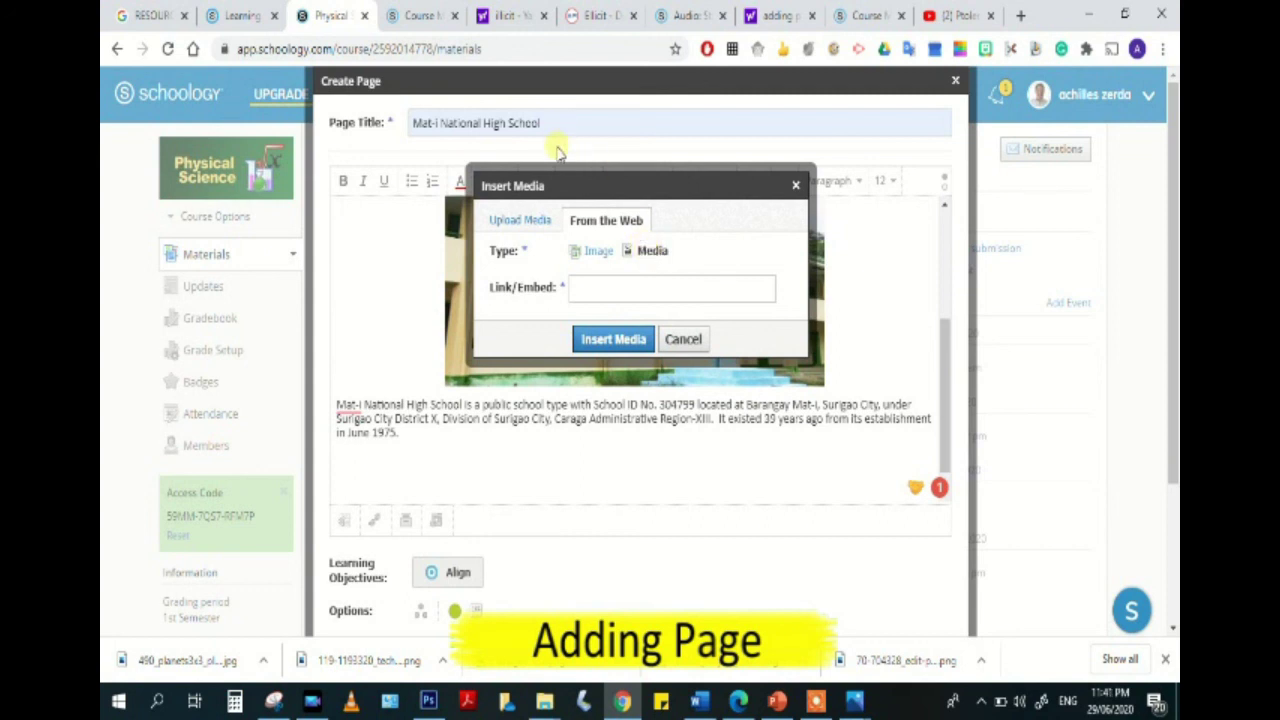
left_click(584, 284)
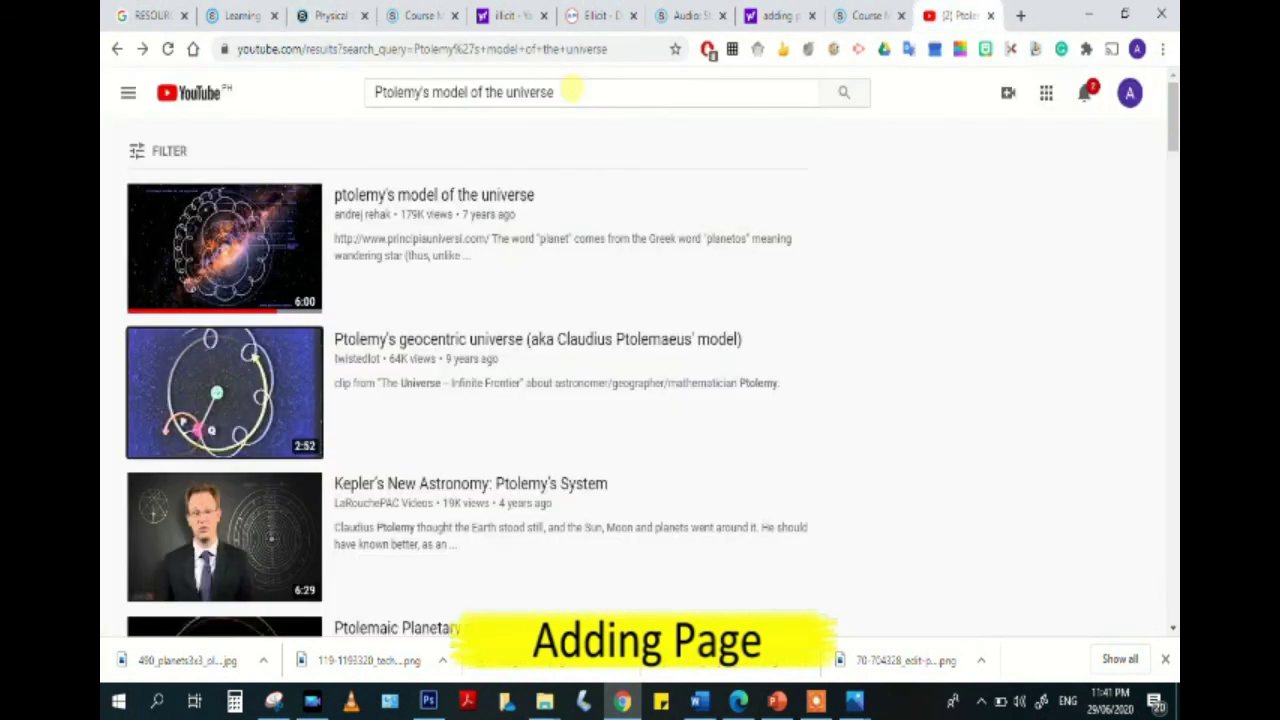
Switch to YouTube and search for "mat-i national high school".
left_click_drag(565, 91, 386, 91)
left_click(404, 91)
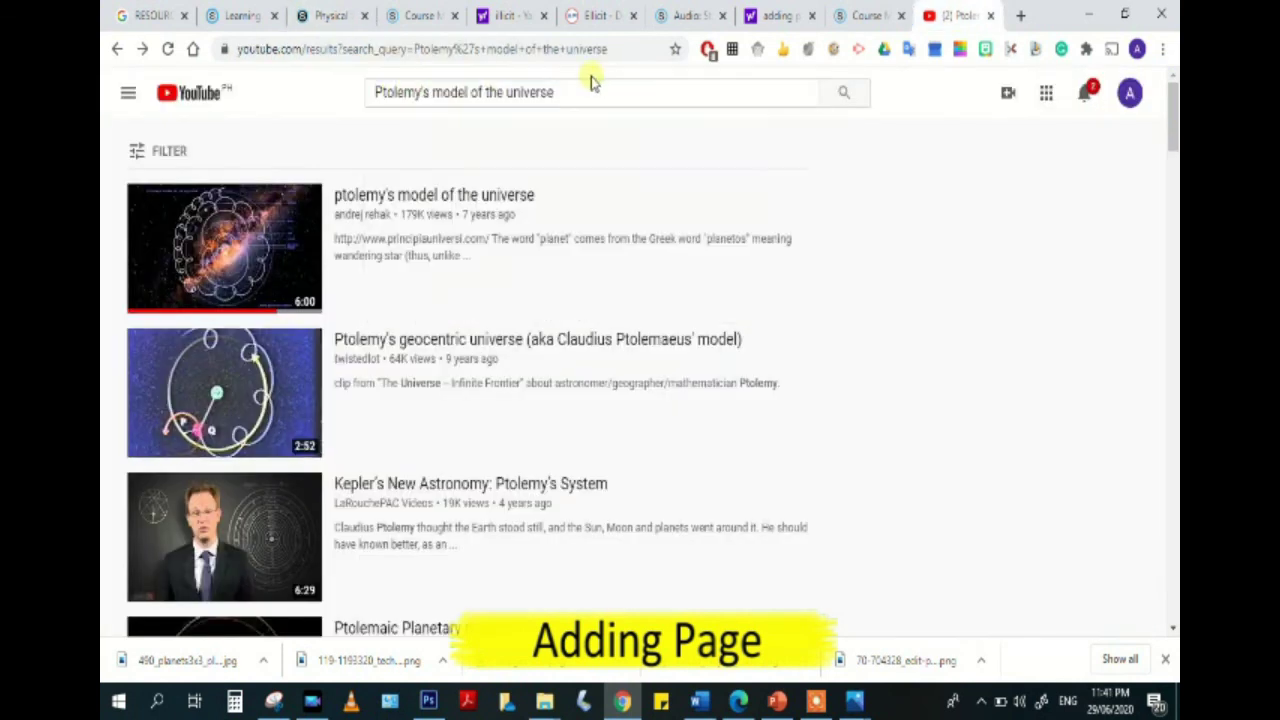
left_click_drag(571, 90, 128, 78)
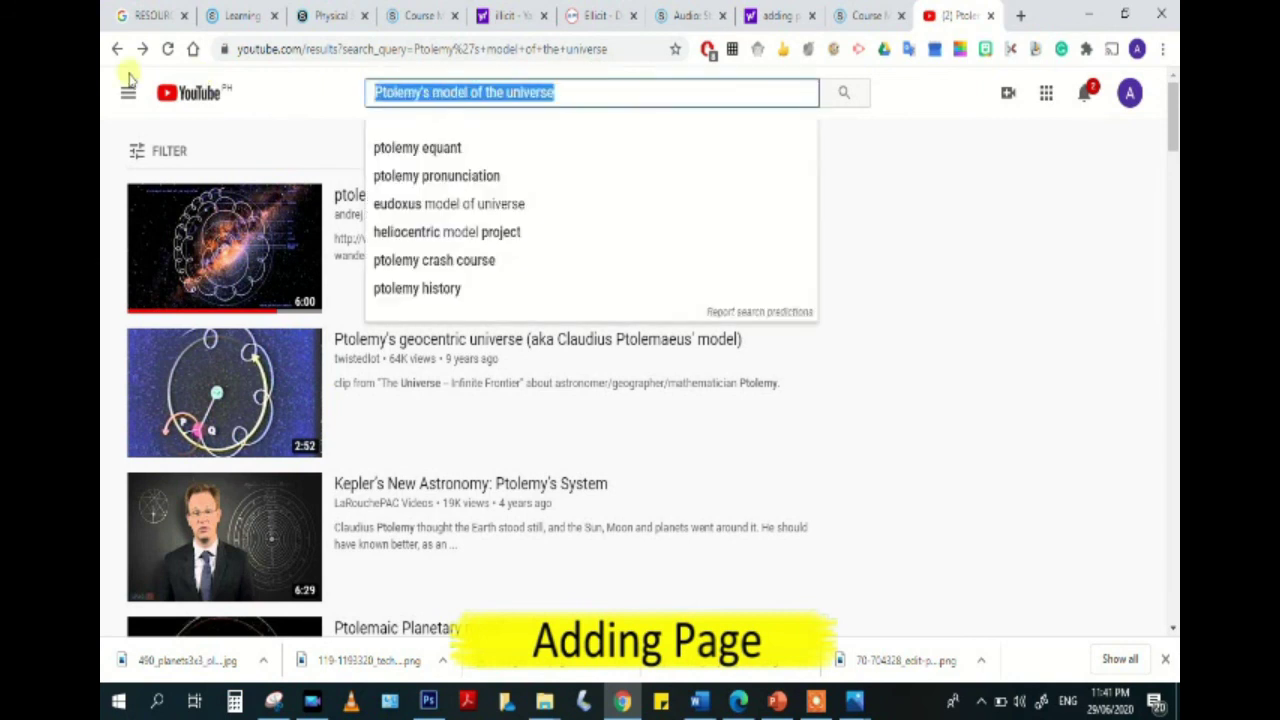
type("MAT-I")
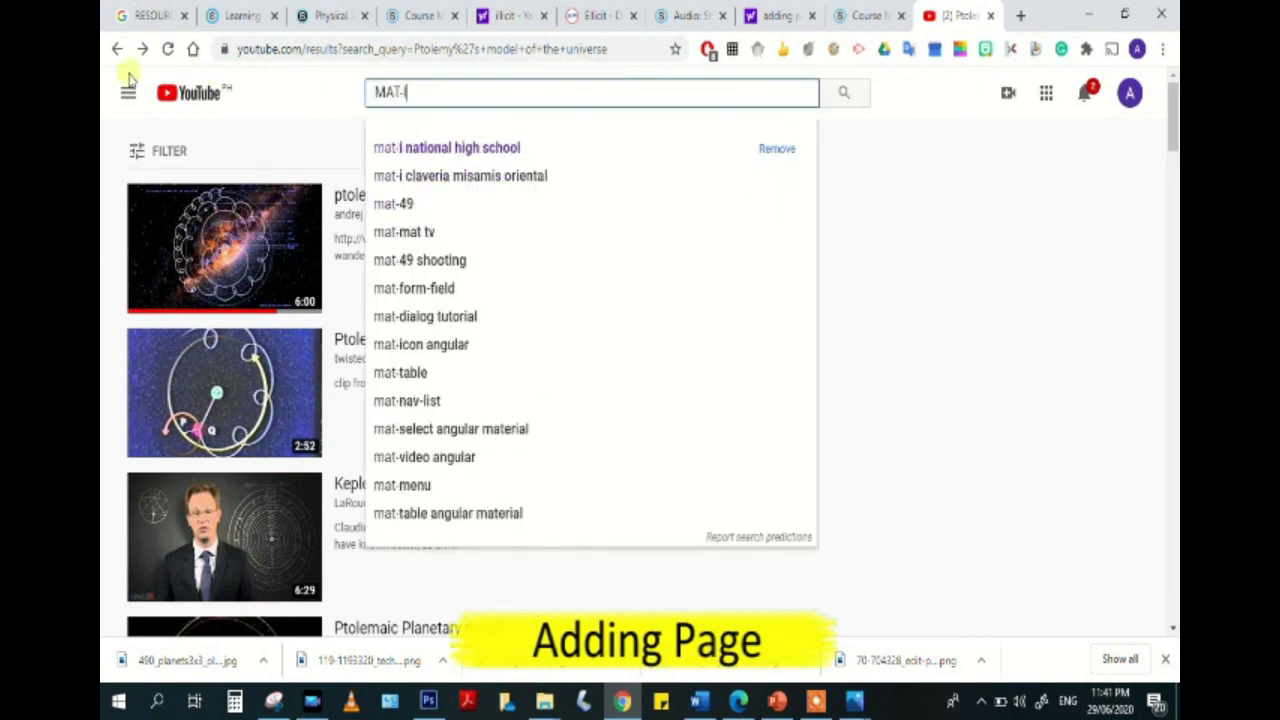
type(" NATI")
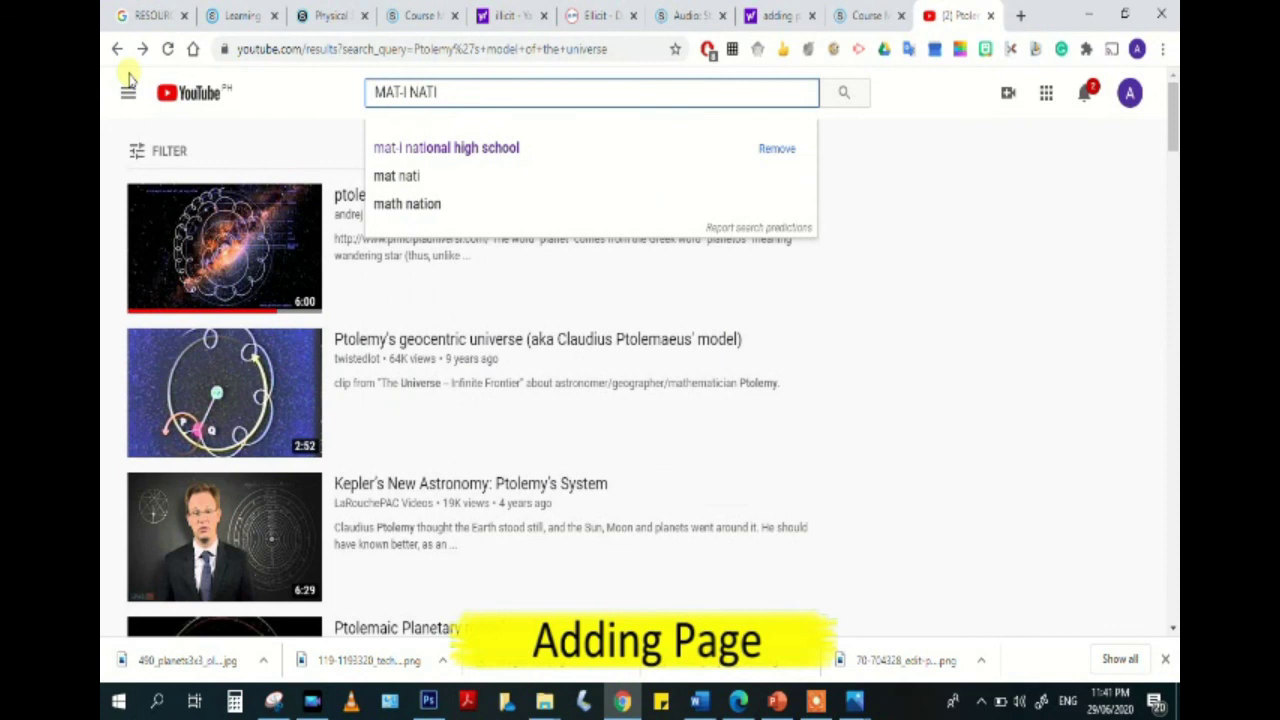
key("Down")
key("Return")
left_click(128, 78)
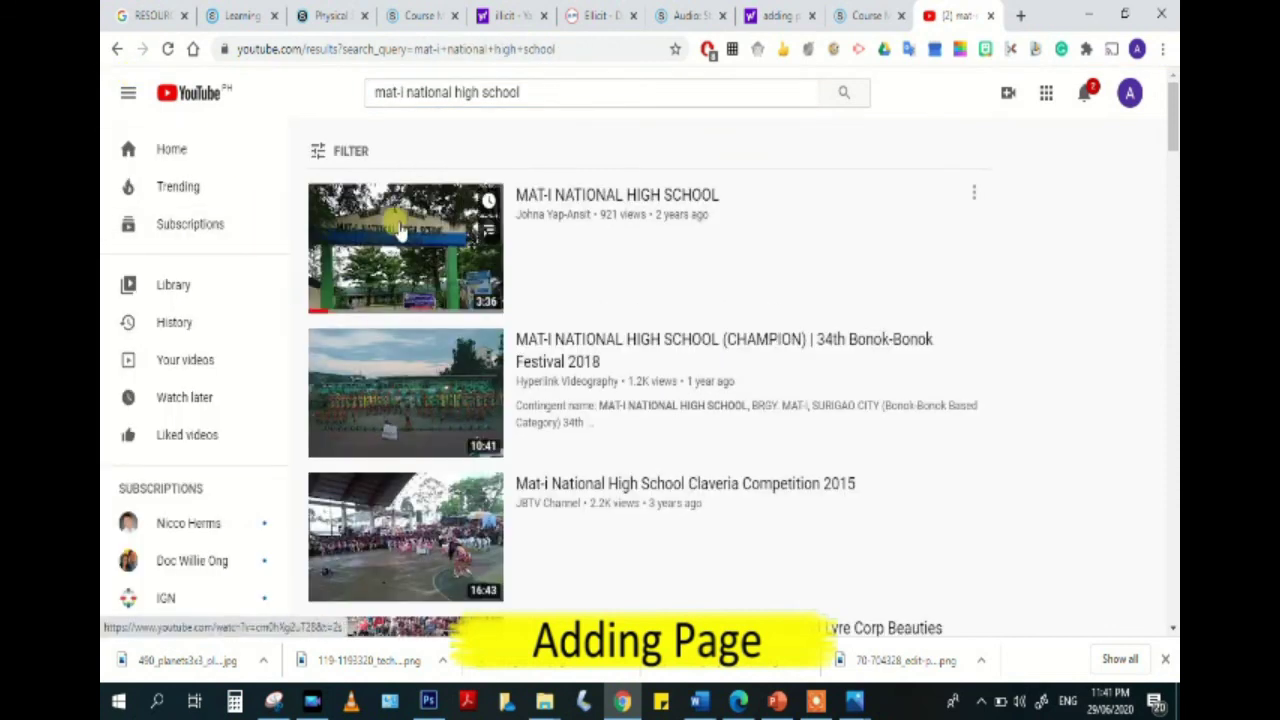
Copy the link of the first "MAT-I NATIONAL HIGH SCHOOL" video and insert it as web media in the Schoology page.
right_click(398, 229)
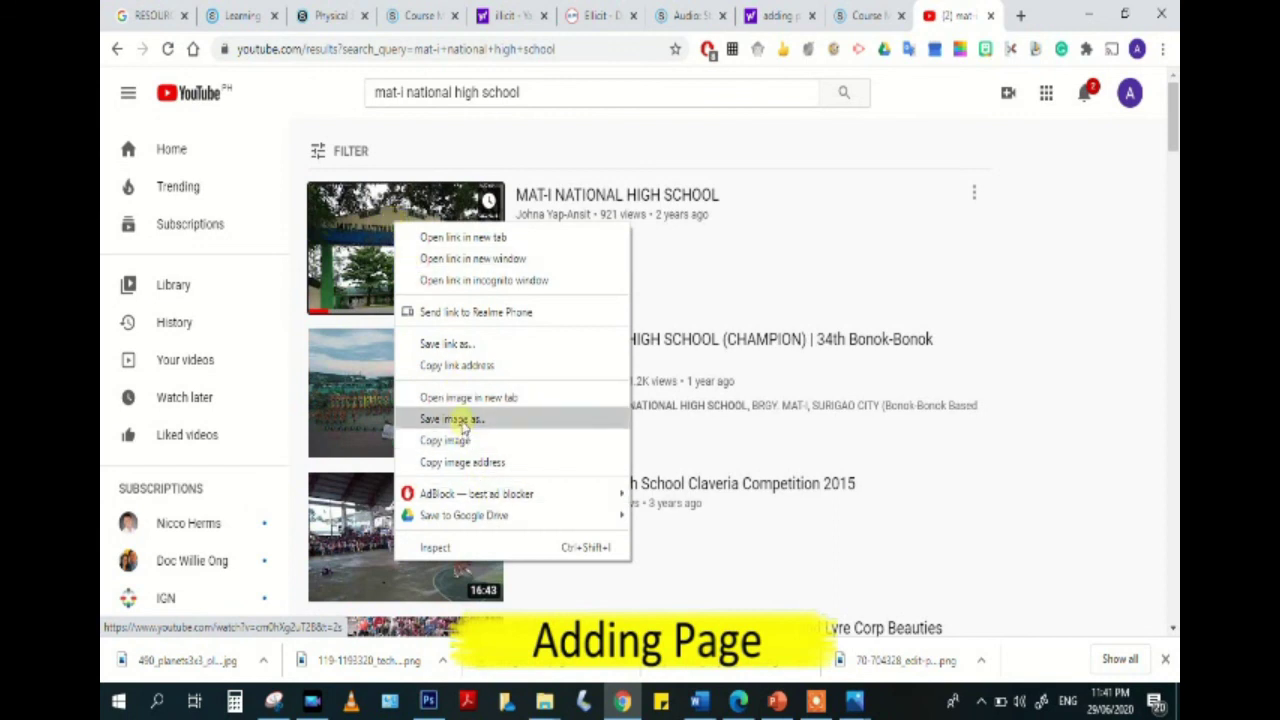
left_click(456, 366)
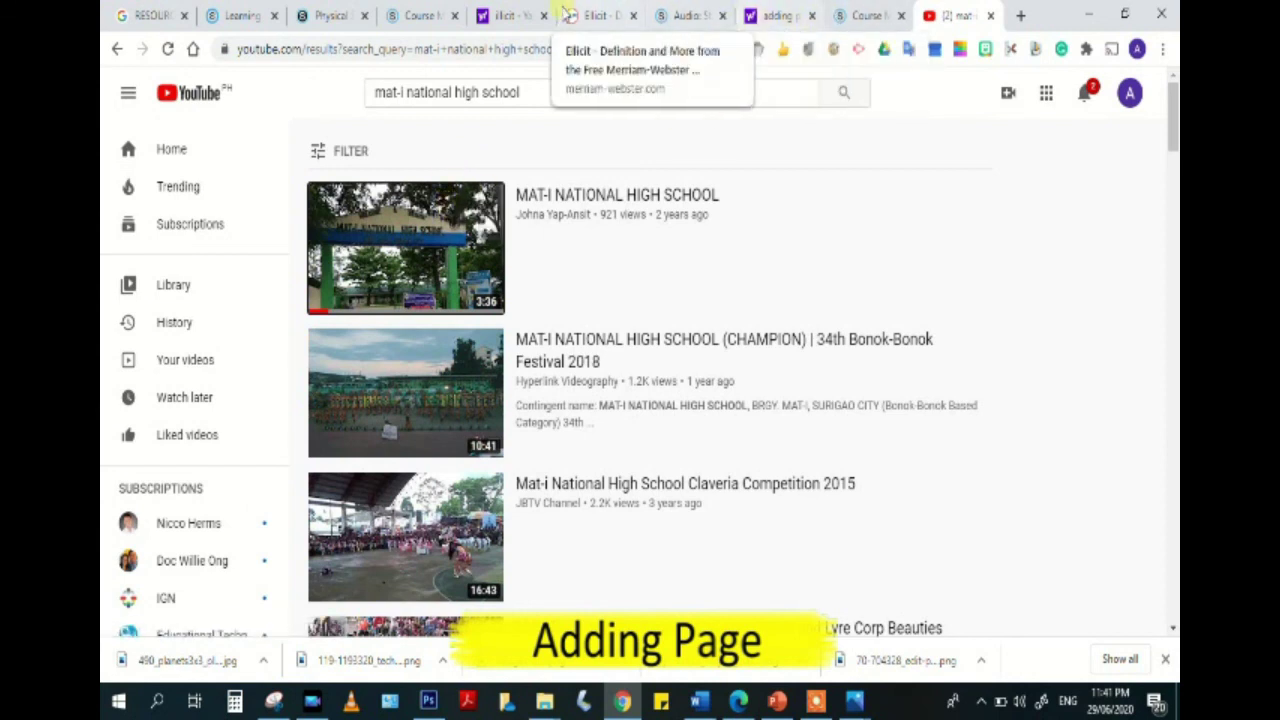
left_click(330, 16)
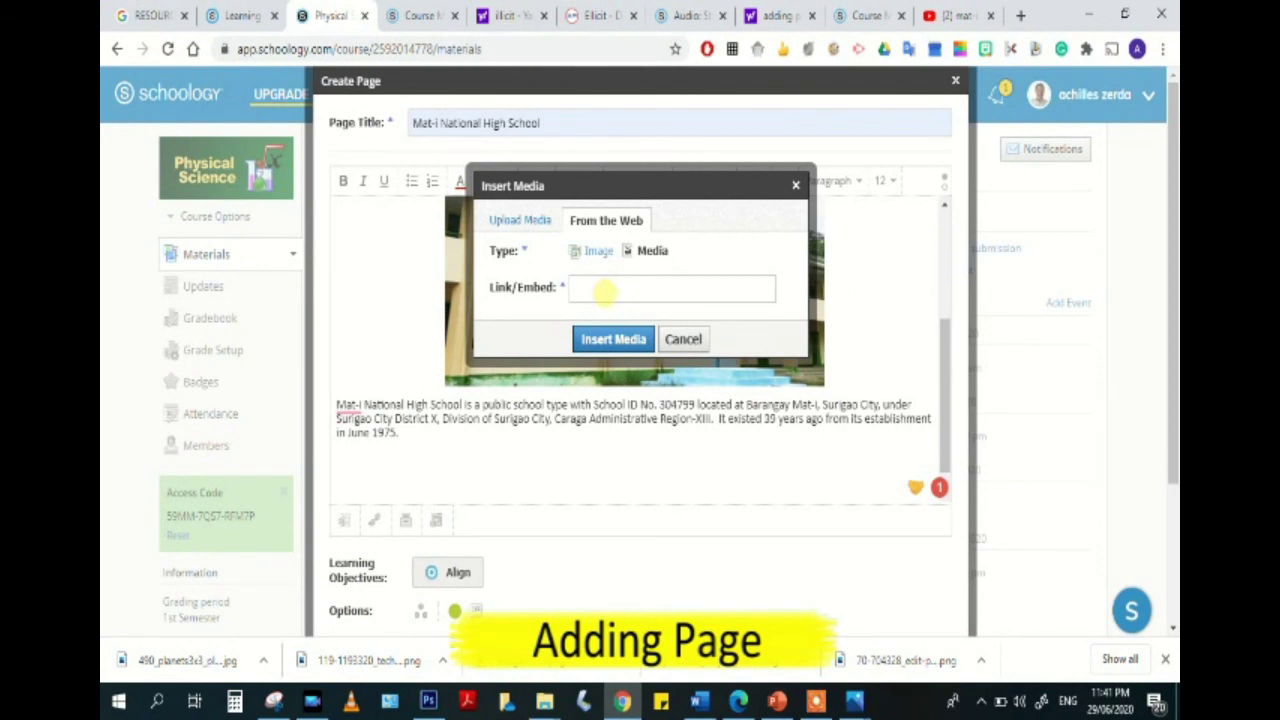
left_click(605, 290)
type("https://www.youtube.com/watch?v=cm0hXg2uT28&t=2s")
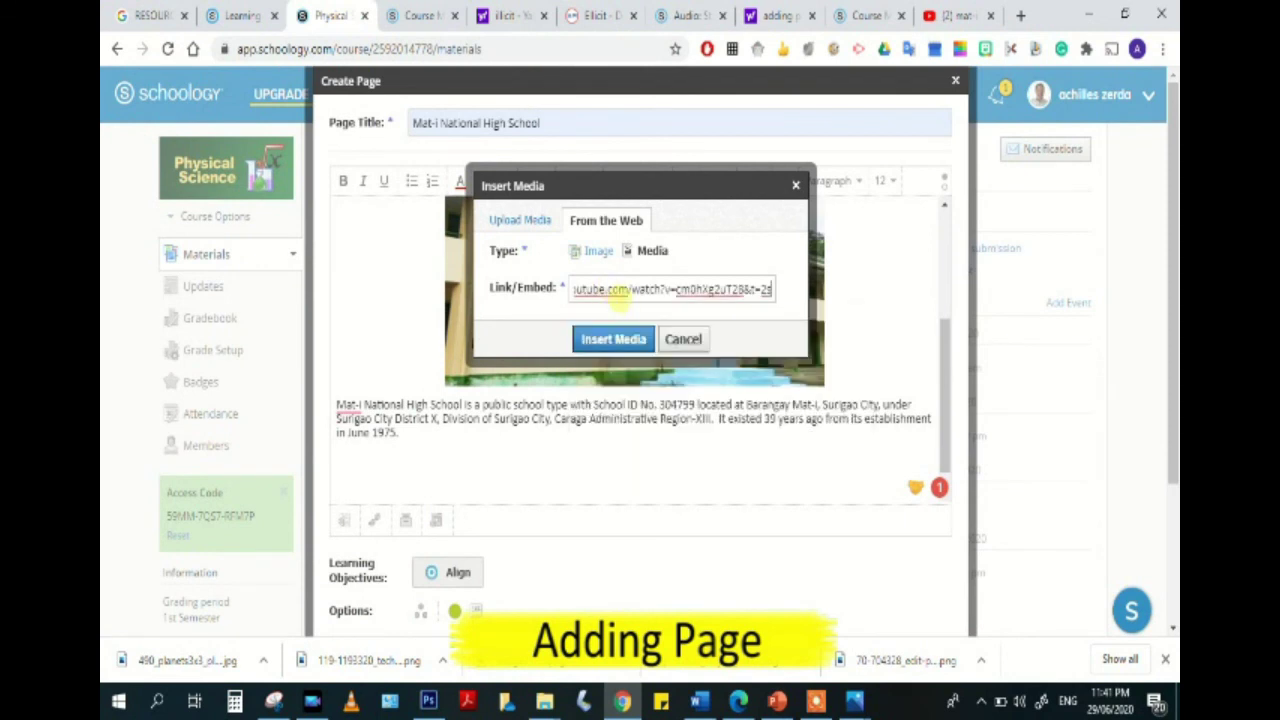
left_click(629, 345)
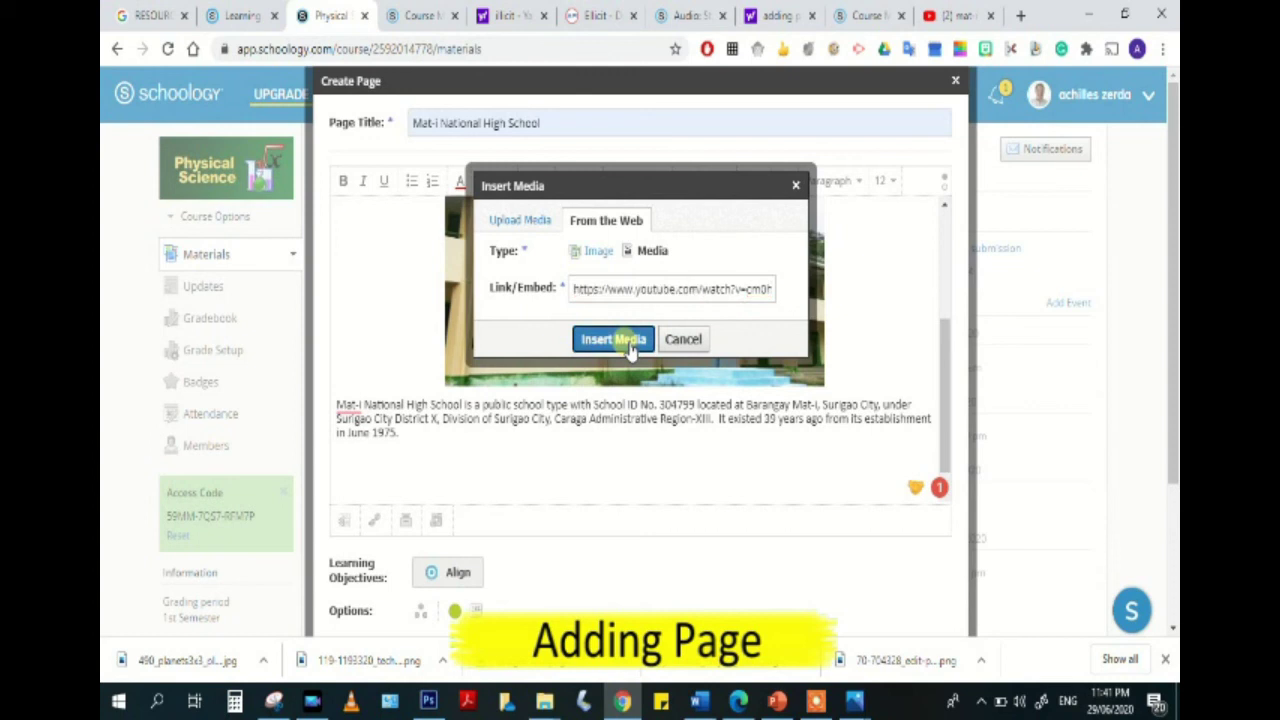
Center the embedded video below the paragraph and enlarge it slightly.
scroll(637, 445, "down", 3)
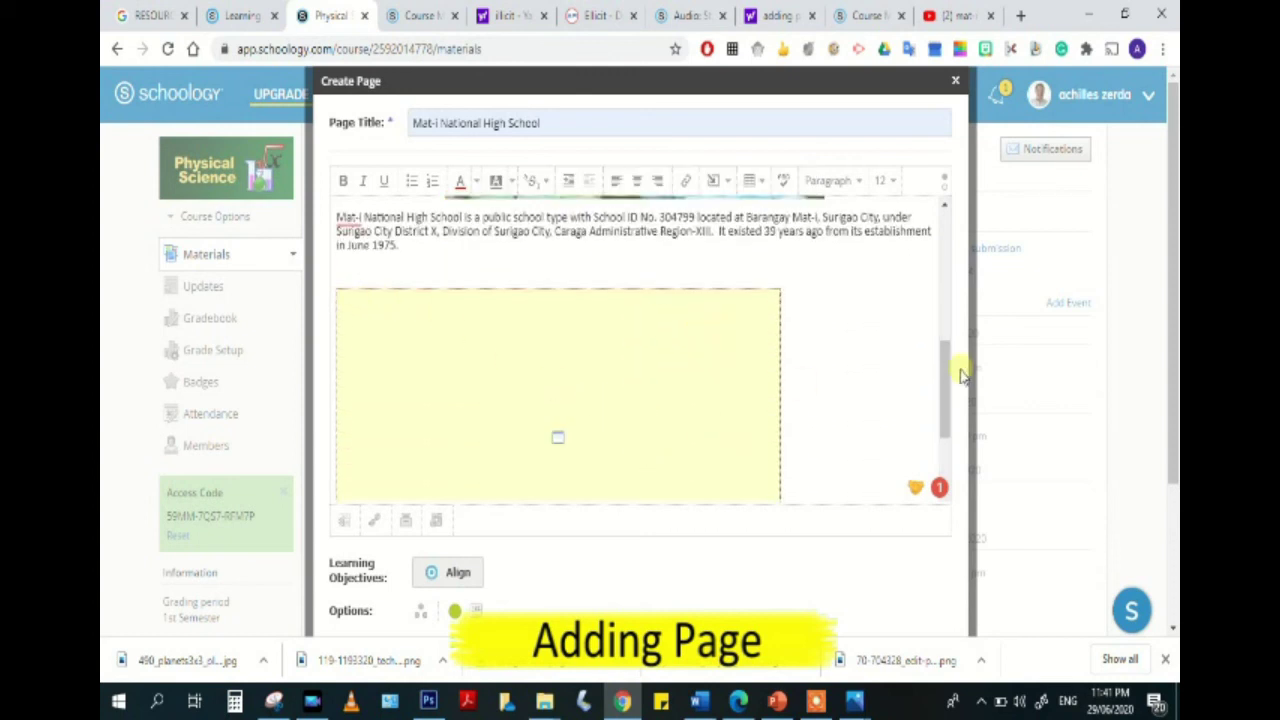
left_click_drag(943, 350, 948, 390)
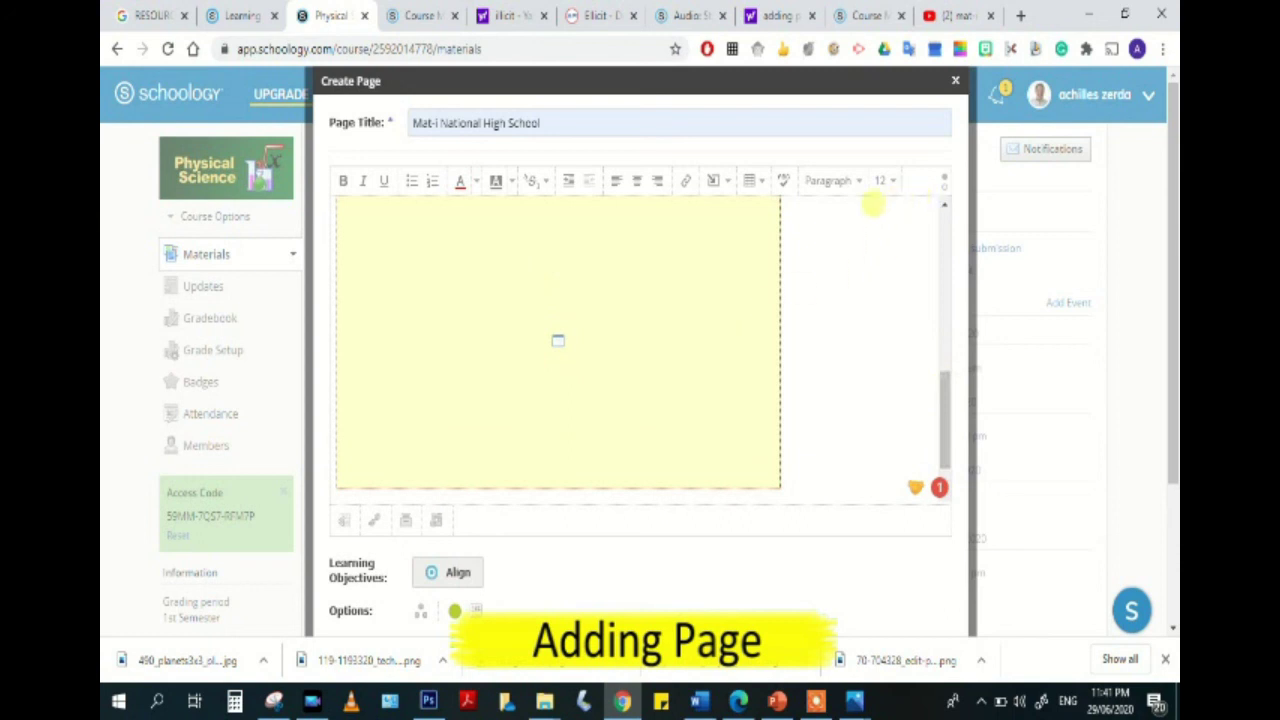
mouse_move(946, 380)
left_mouse_down()
mouse_move(946, 234)
mouse_move(946, 360)
left_mouse_up()
left_click(688, 322)
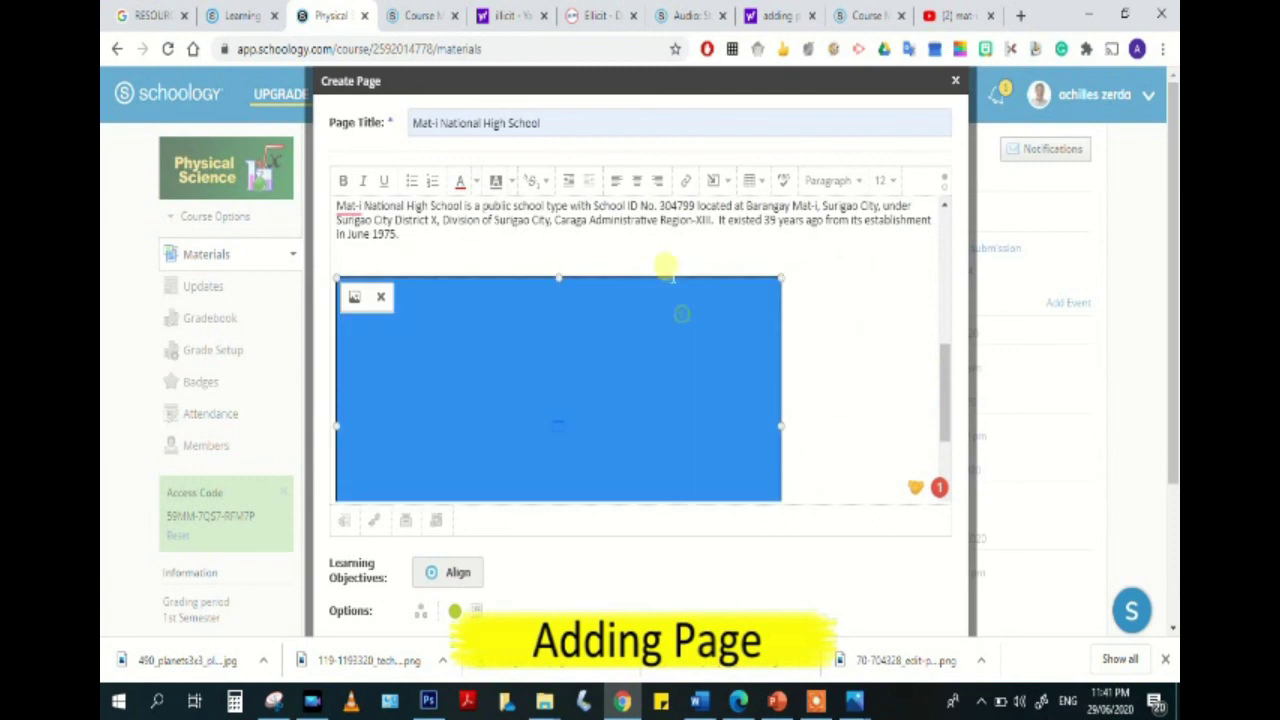
left_click(641, 182)
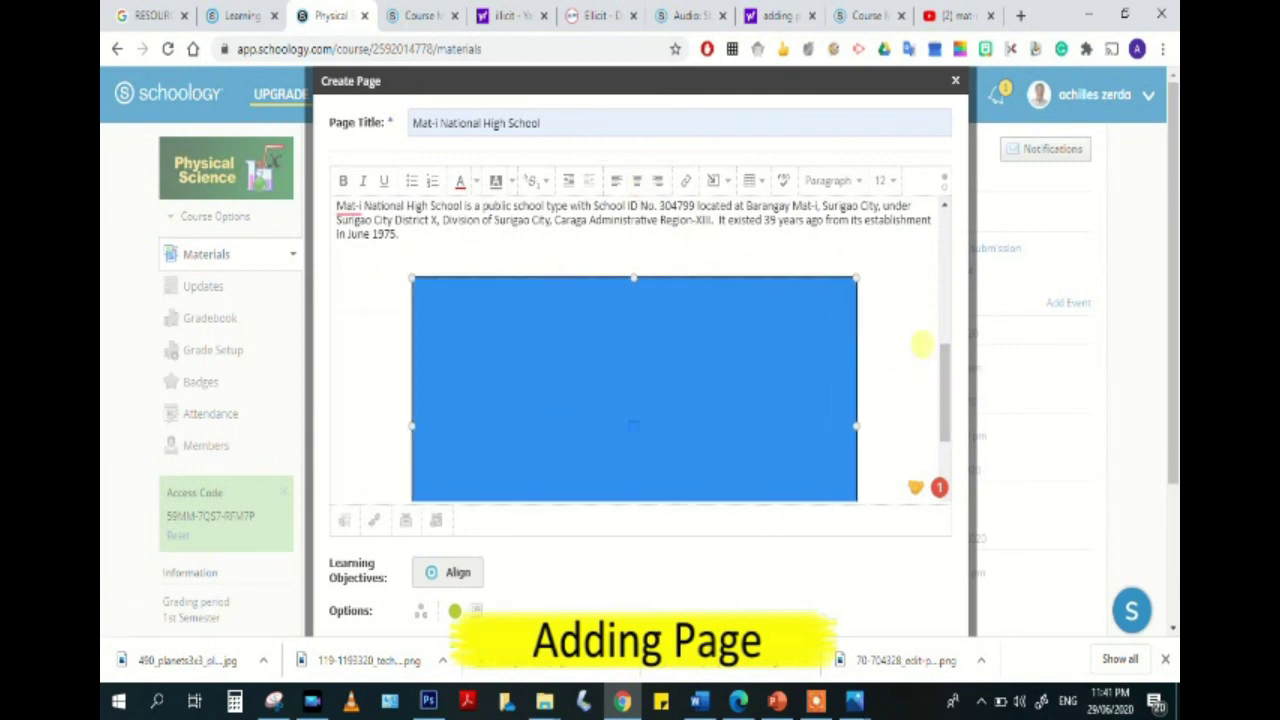
left_click_drag(858, 276, 880, 246)
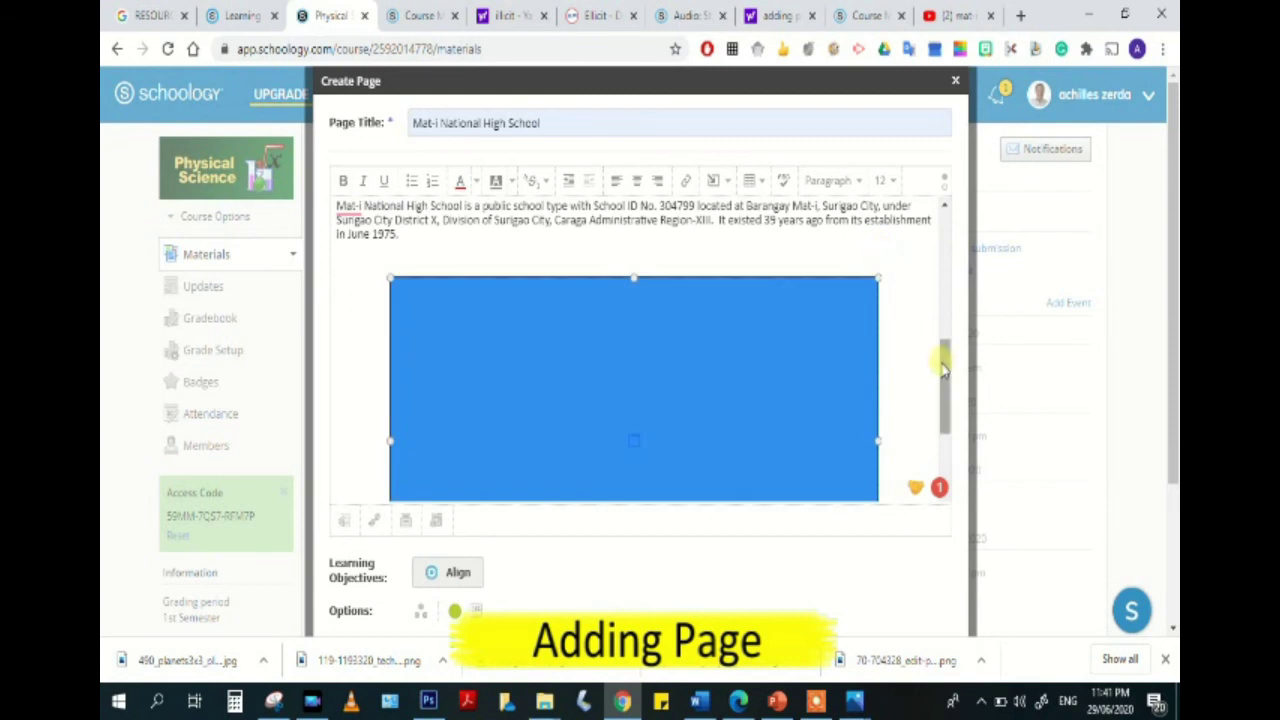
Add a bulleted list under the video with the items DepEd, DSWD and PNP.
scroll(943, 358, "down", 1)
left_click(447, 463)
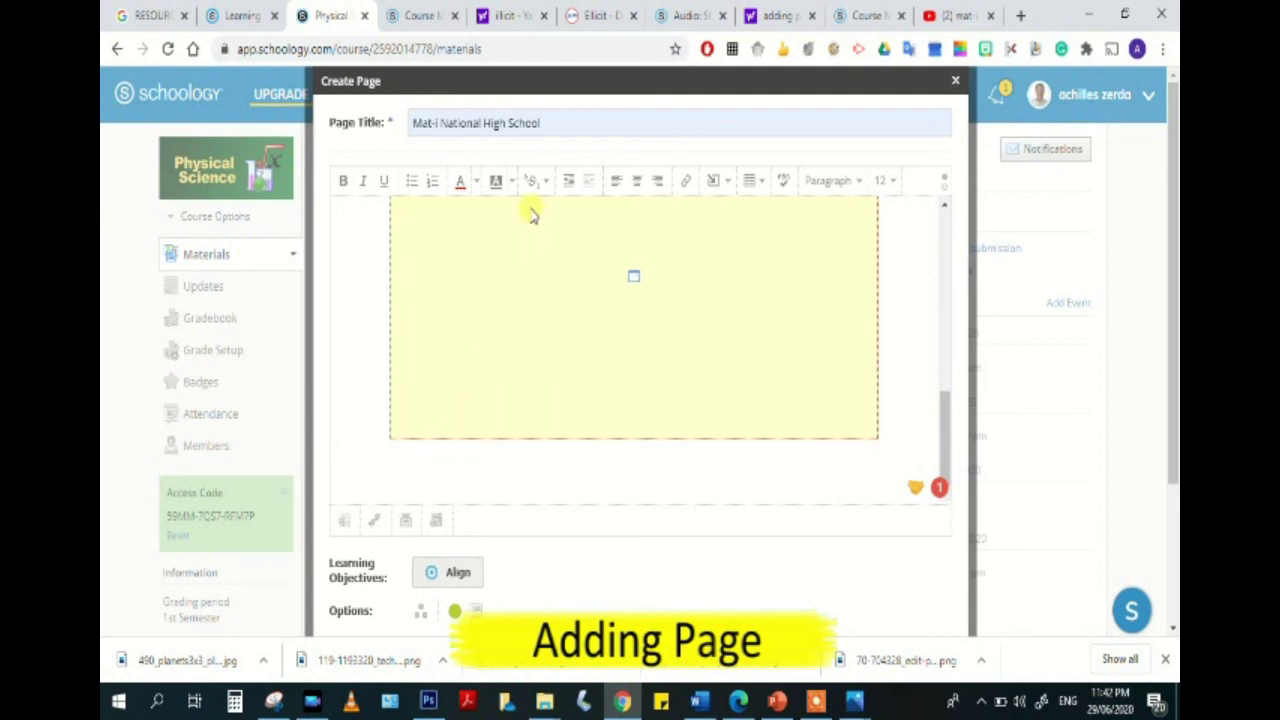
left_click(419, 182)
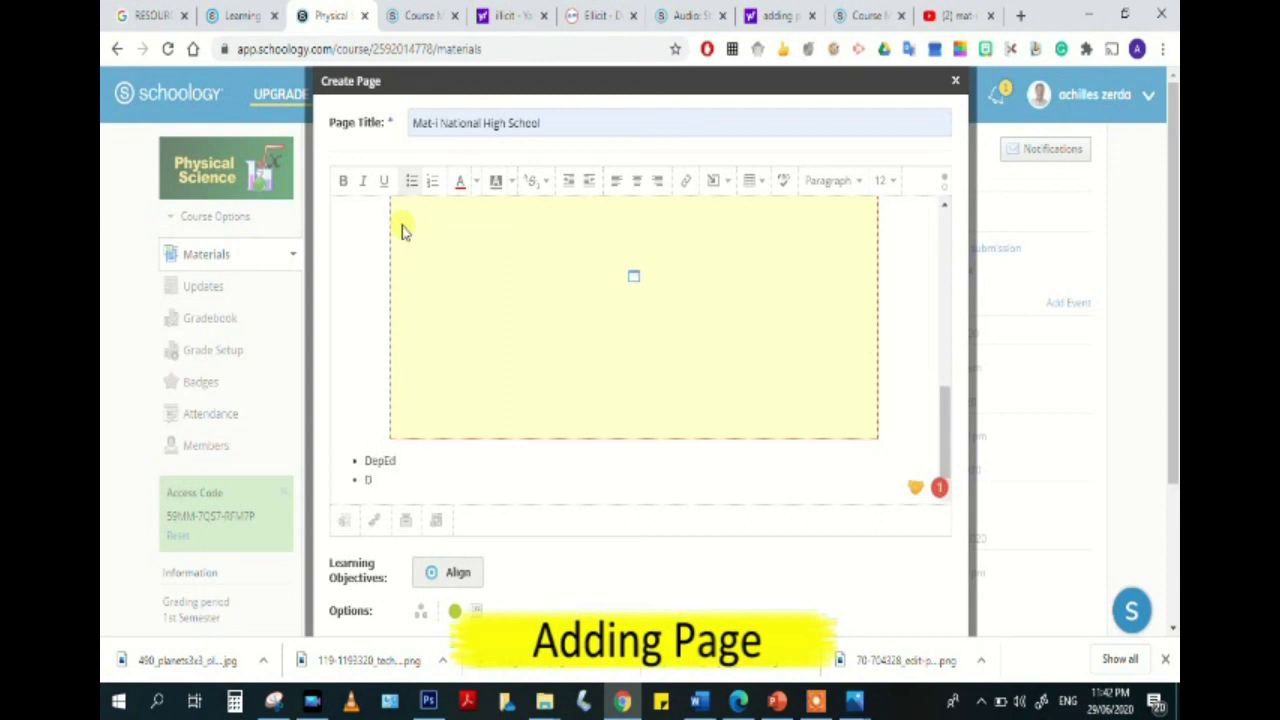
key("Return")
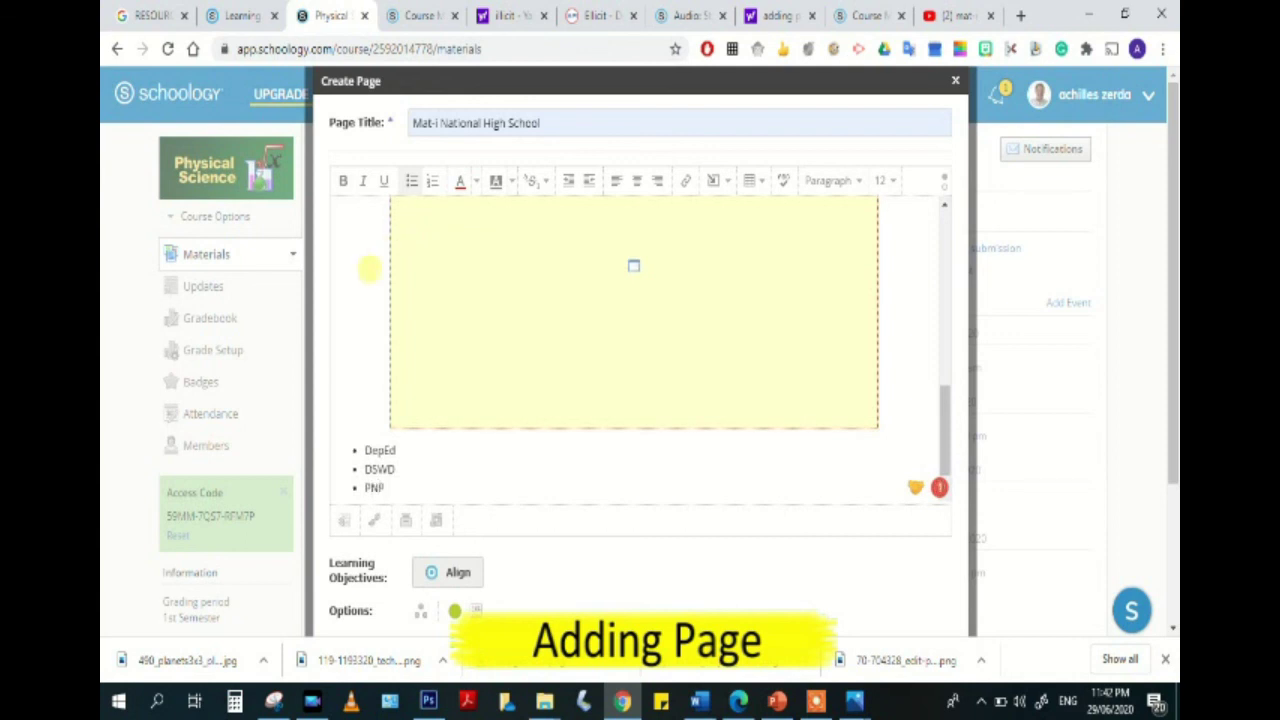
Set the font size of the three bulleted items to 16.
left_click_drag(383, 488, 351, 437)
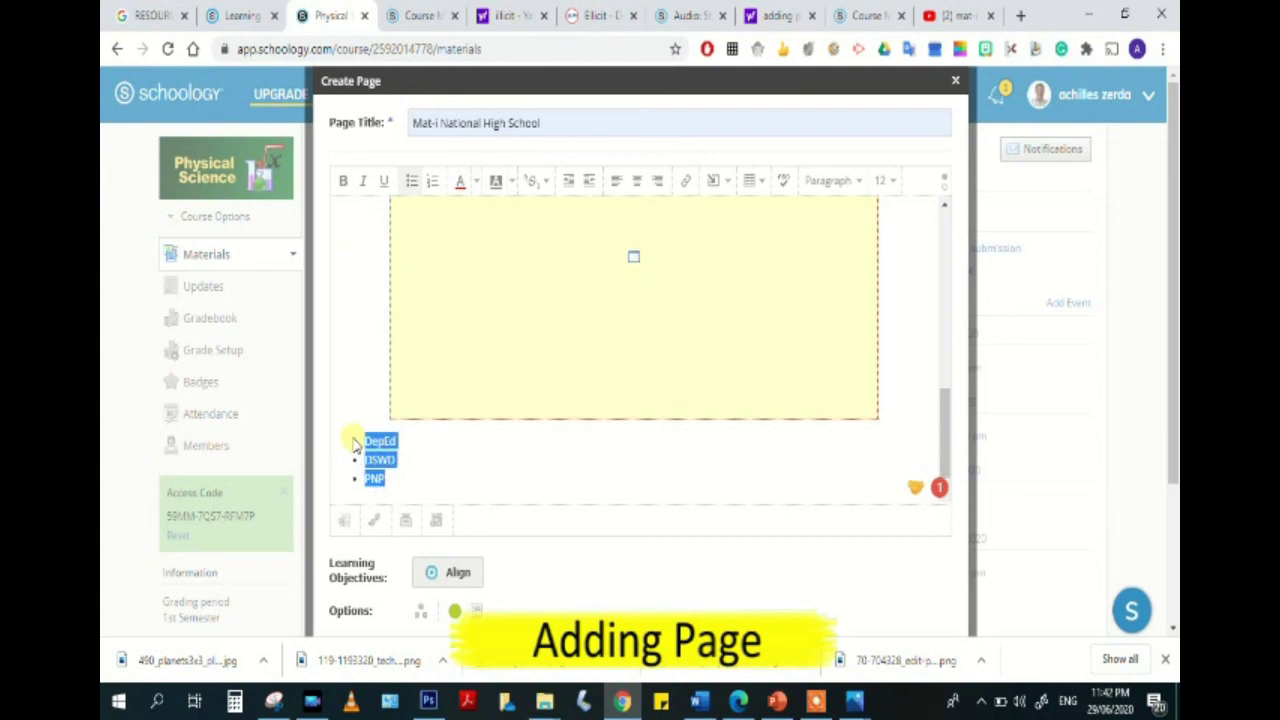
left_click(885, 182)
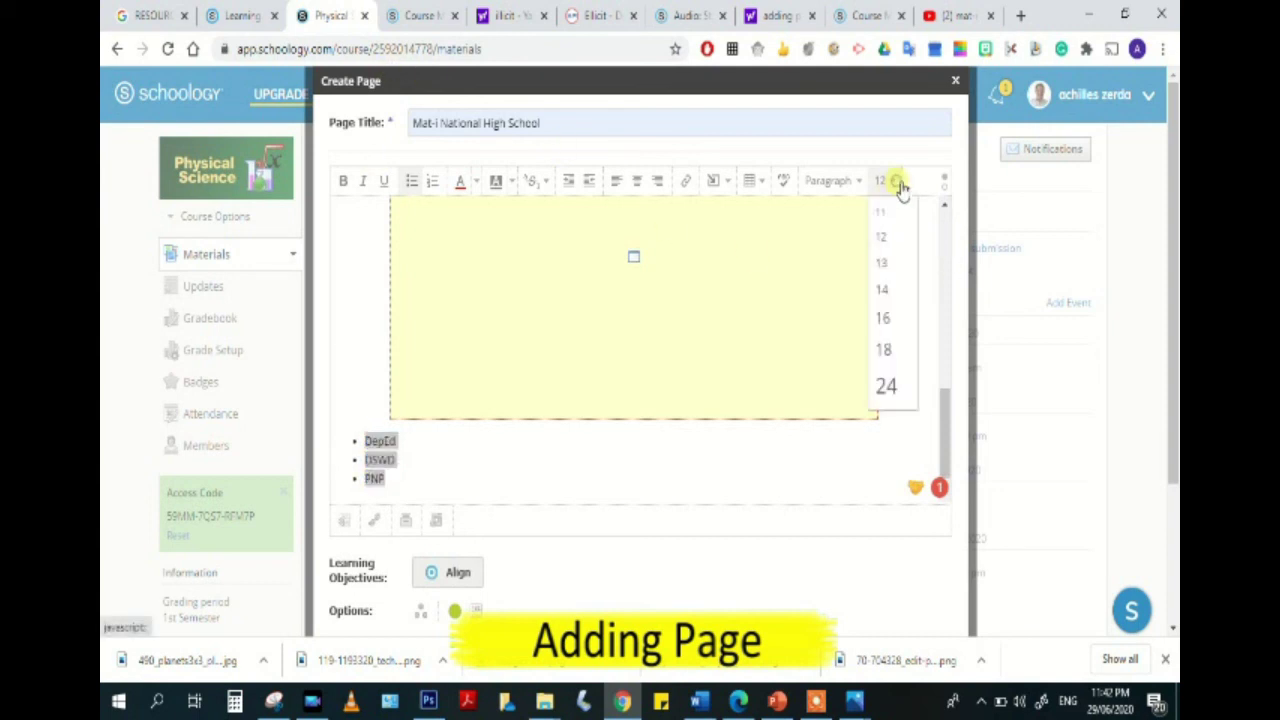
left_click(893, 320)
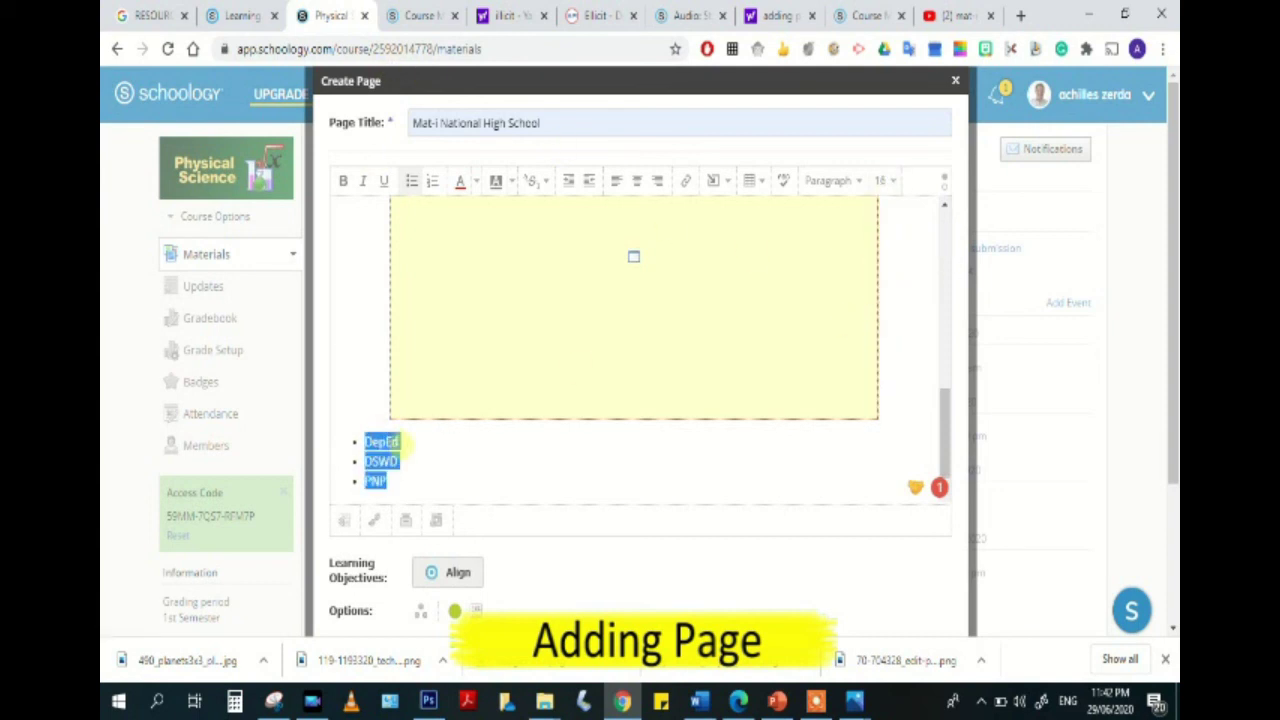
left_click(404, 444)
left_click_drag(404, 442, 366, 442)
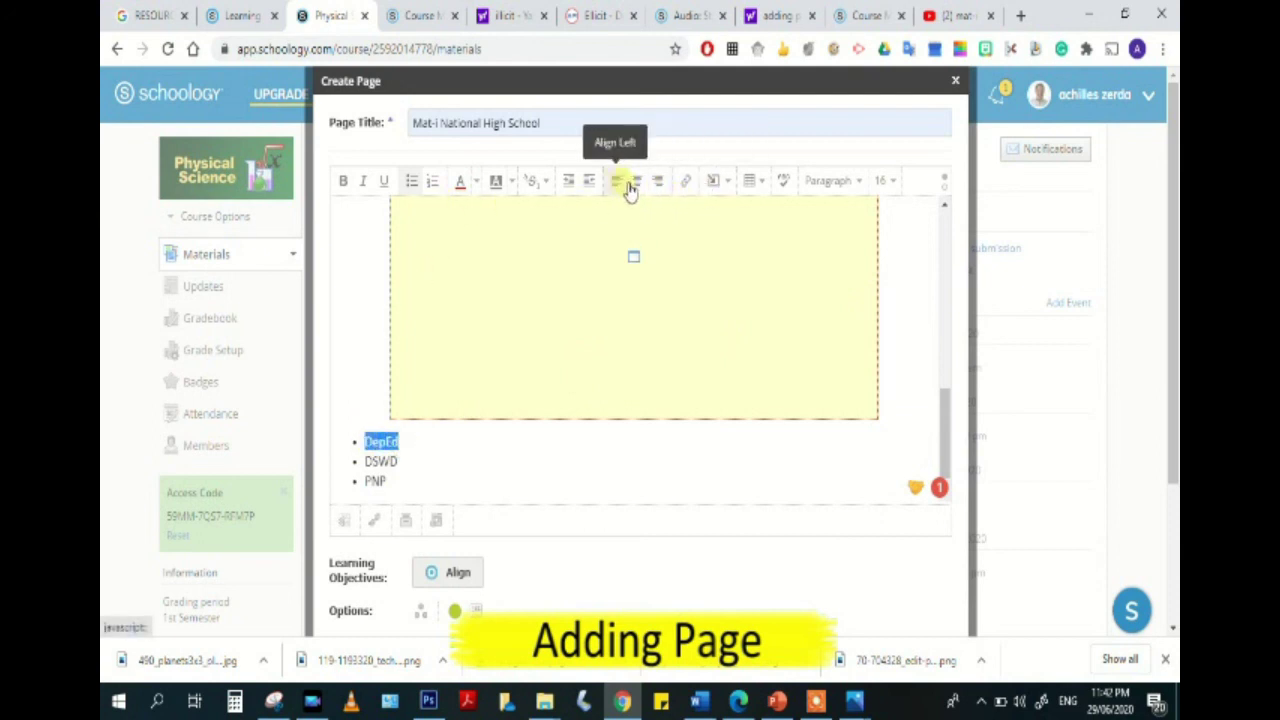
left_click(686, 186)
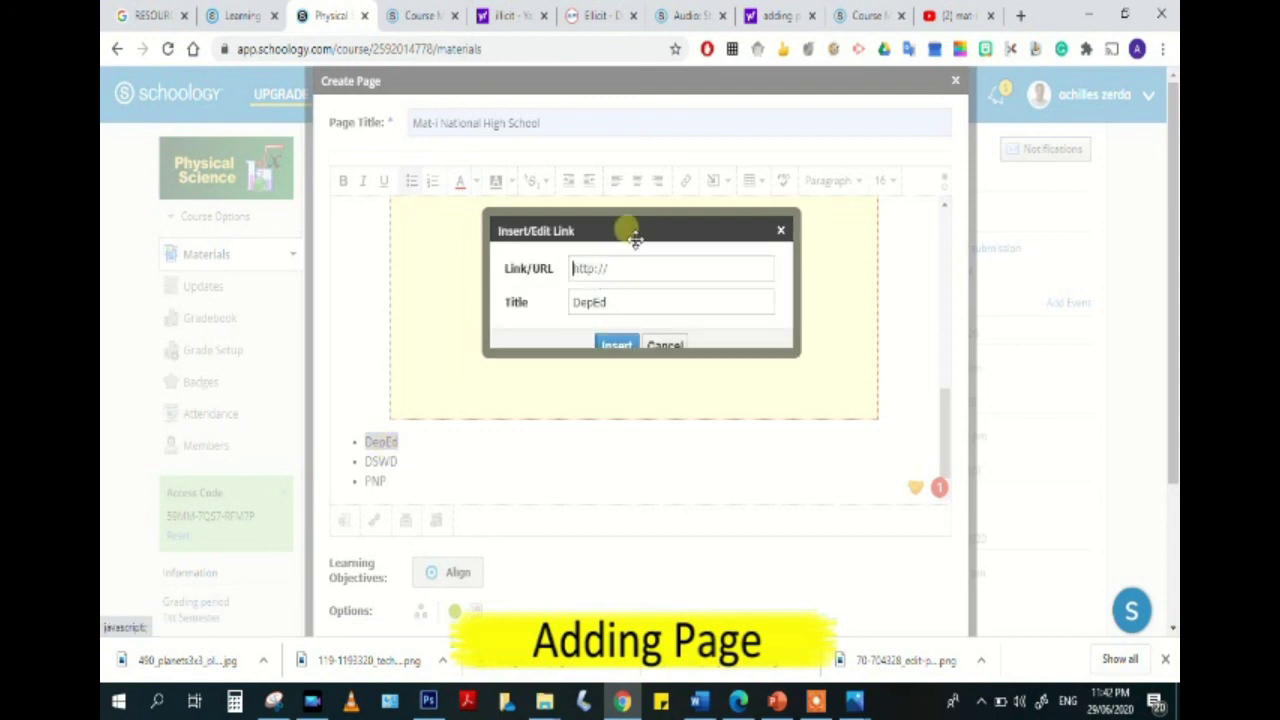
left_click(620, 268)
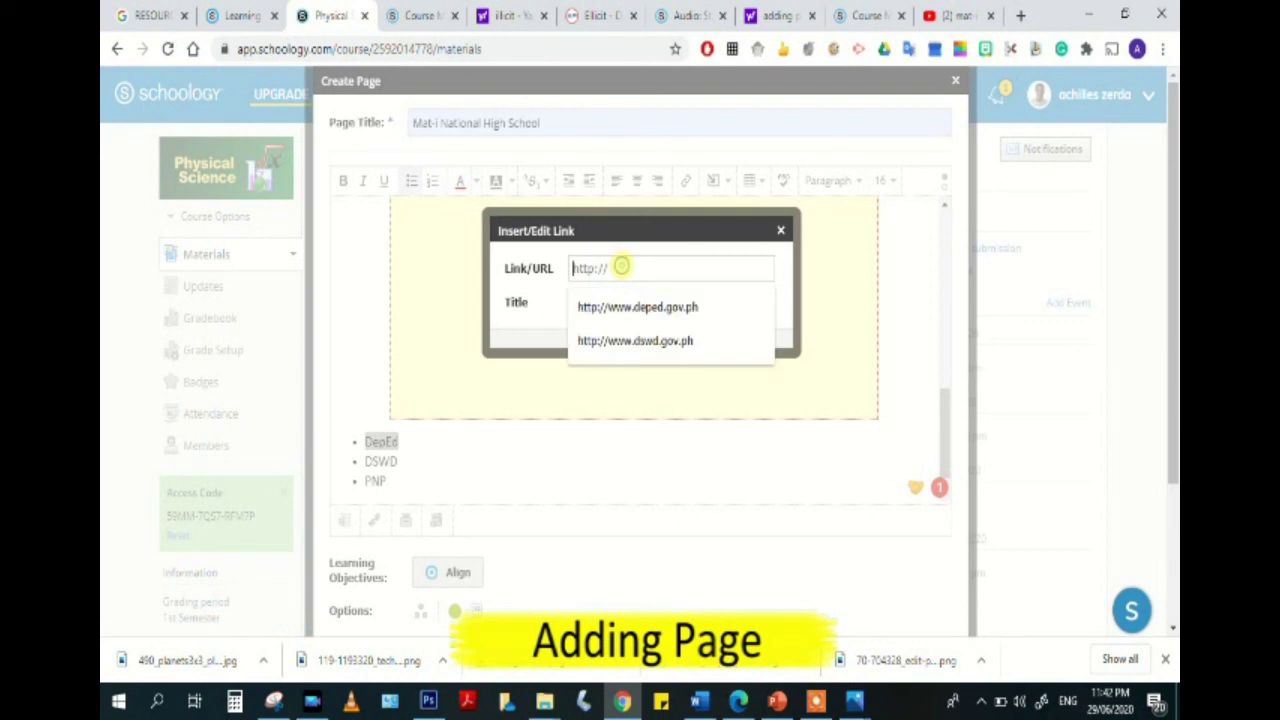
type("www.deped.gov.ph")
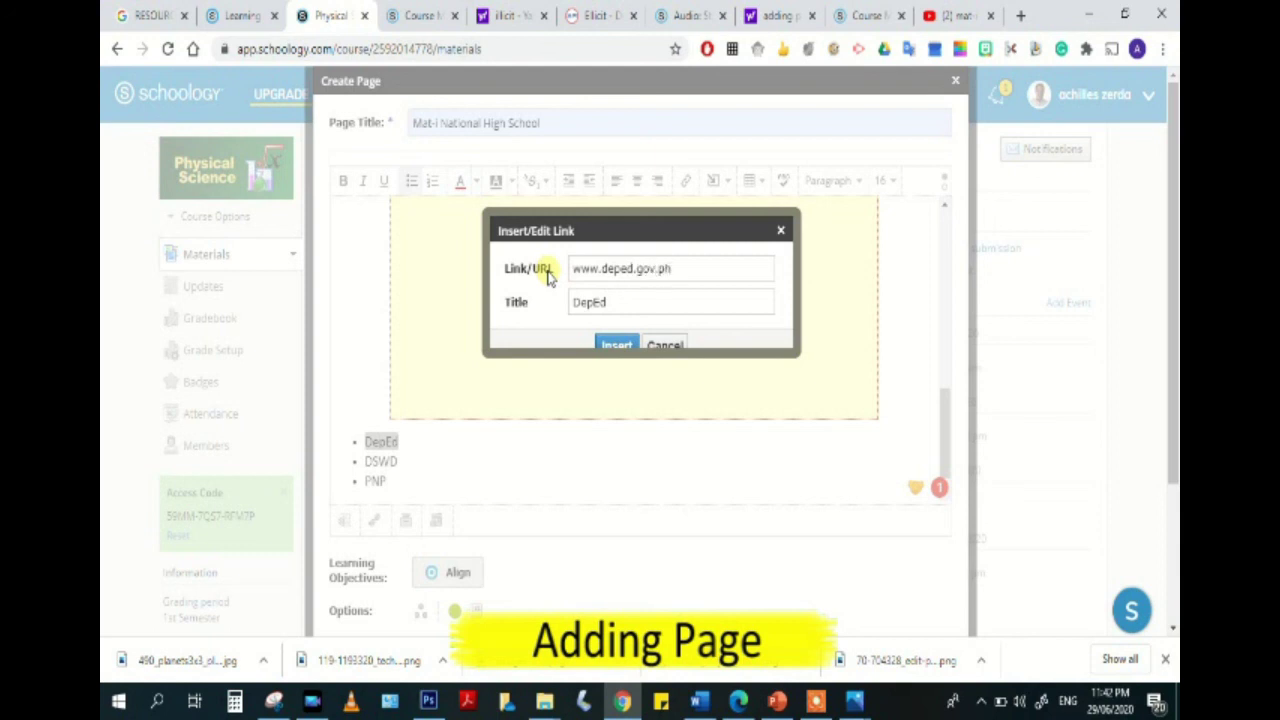
left_click(622, 345)
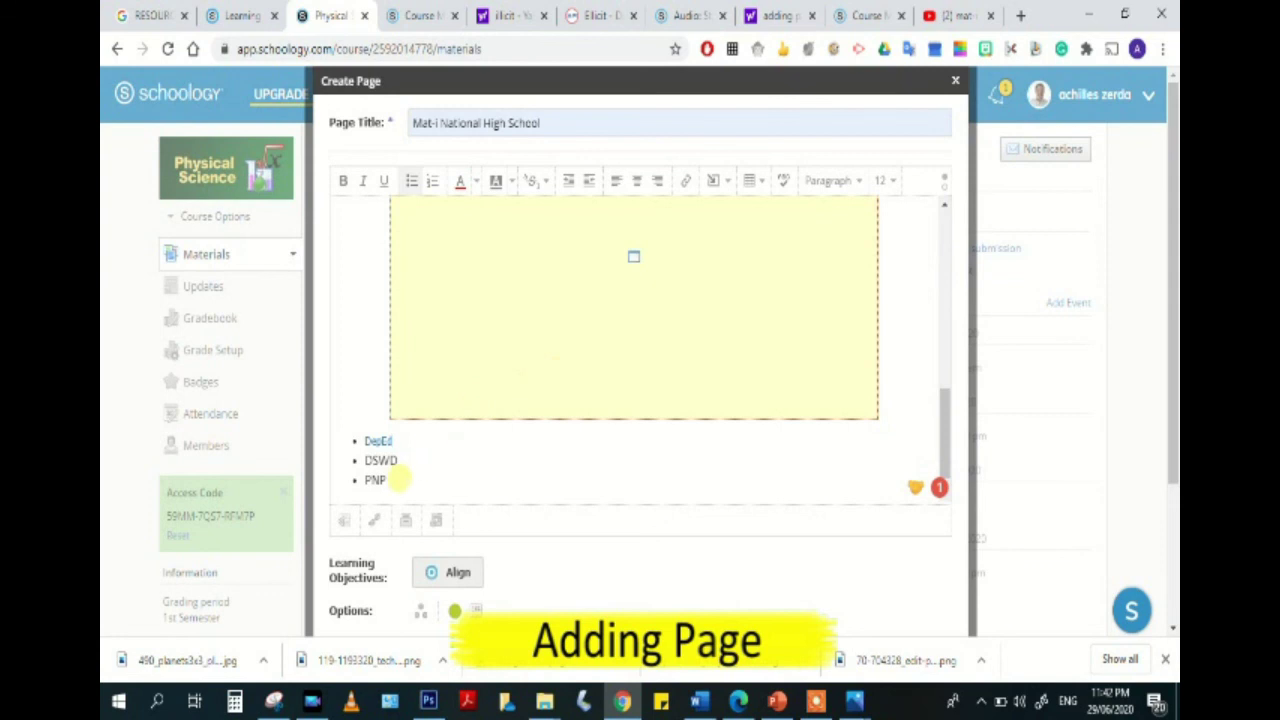
left_click_drag(397, 460, 366, 460)
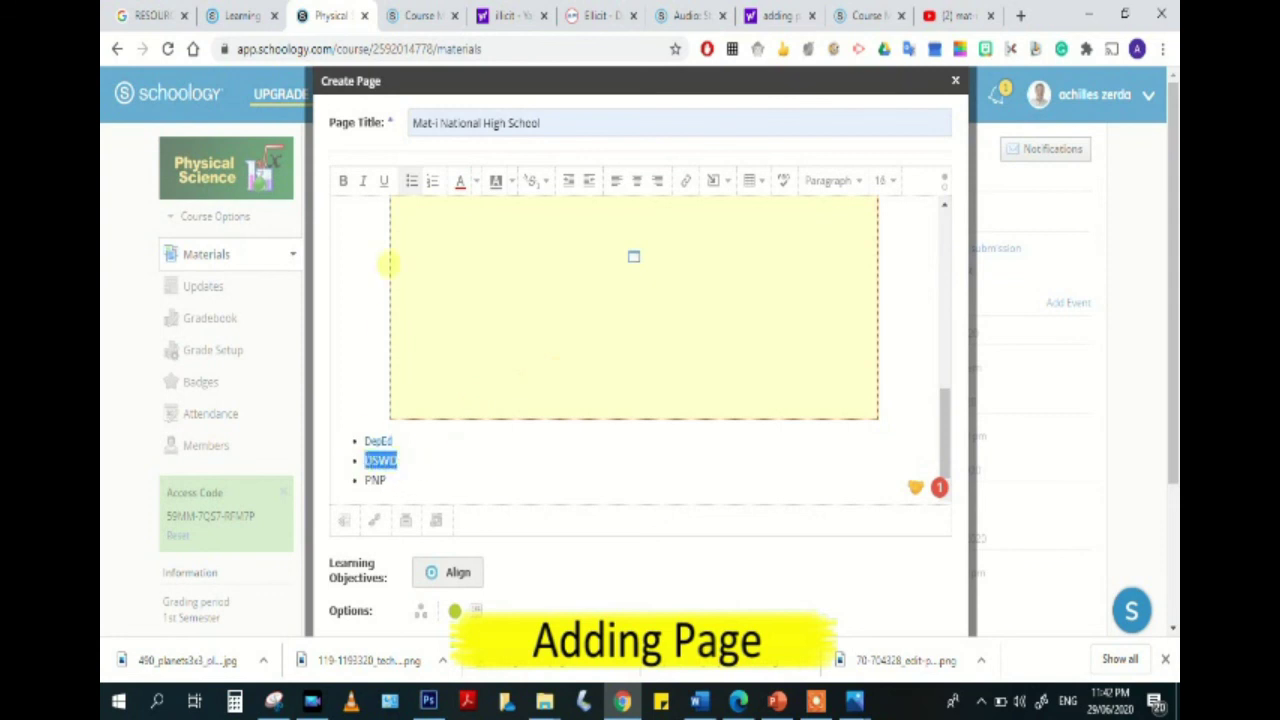
left_click(689, 183)
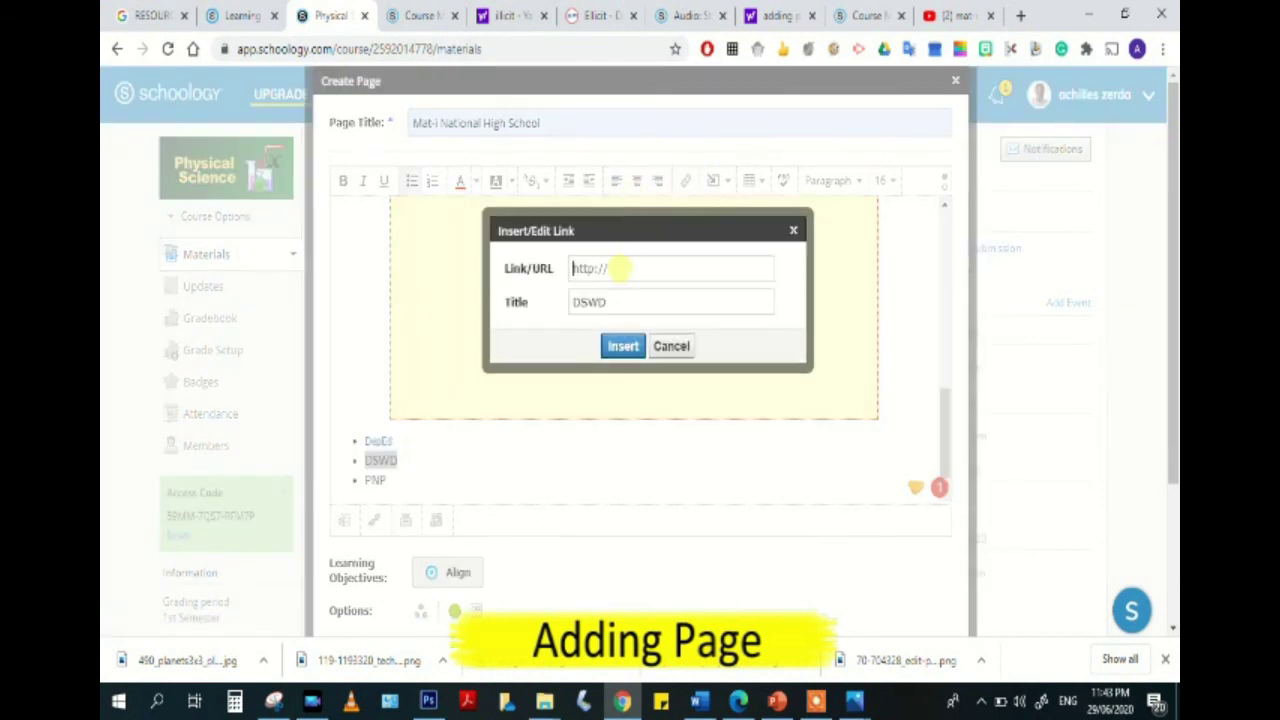
type("www.dswd.gov.ph")
left_click(641, 344)
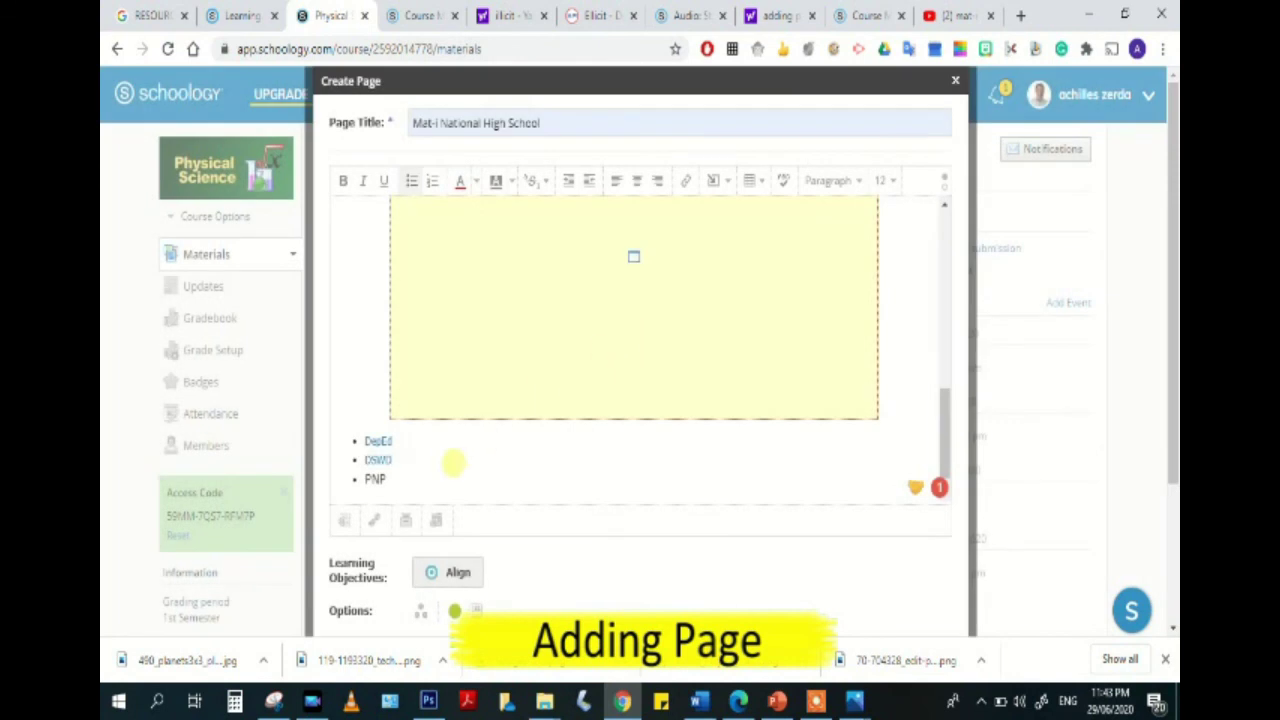
double_click(375, 479)
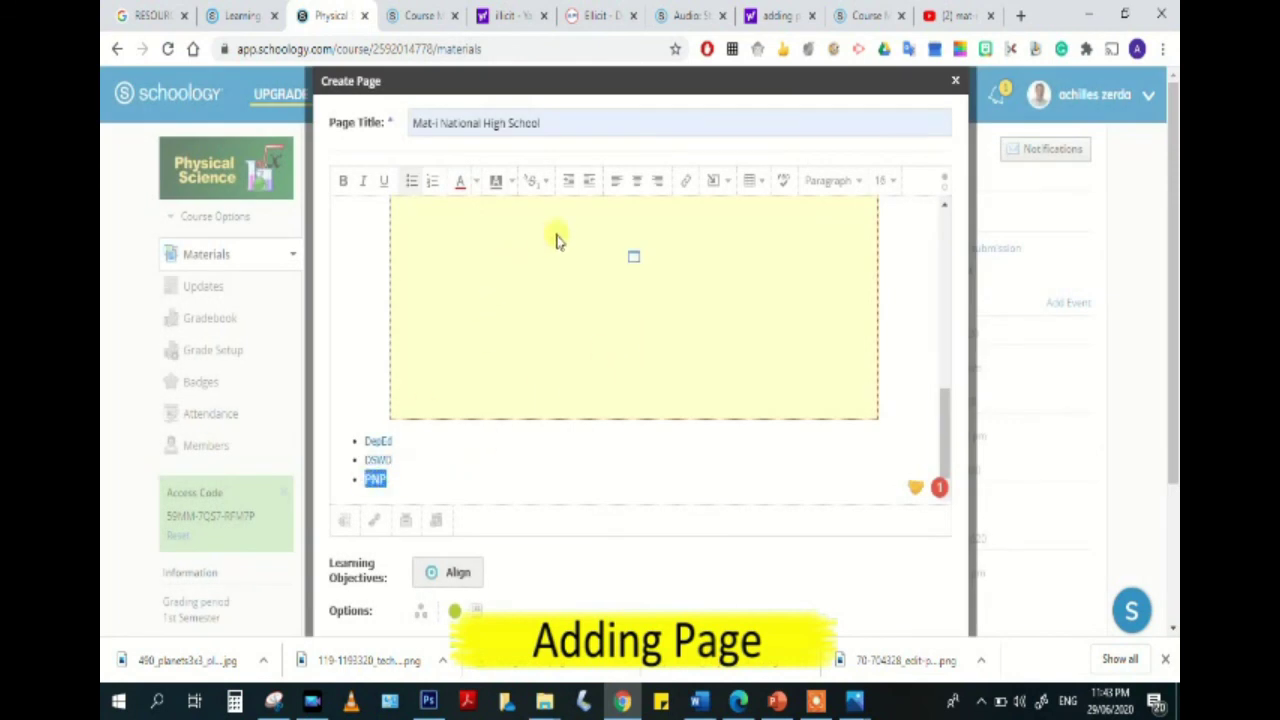
left_click(685, 180)
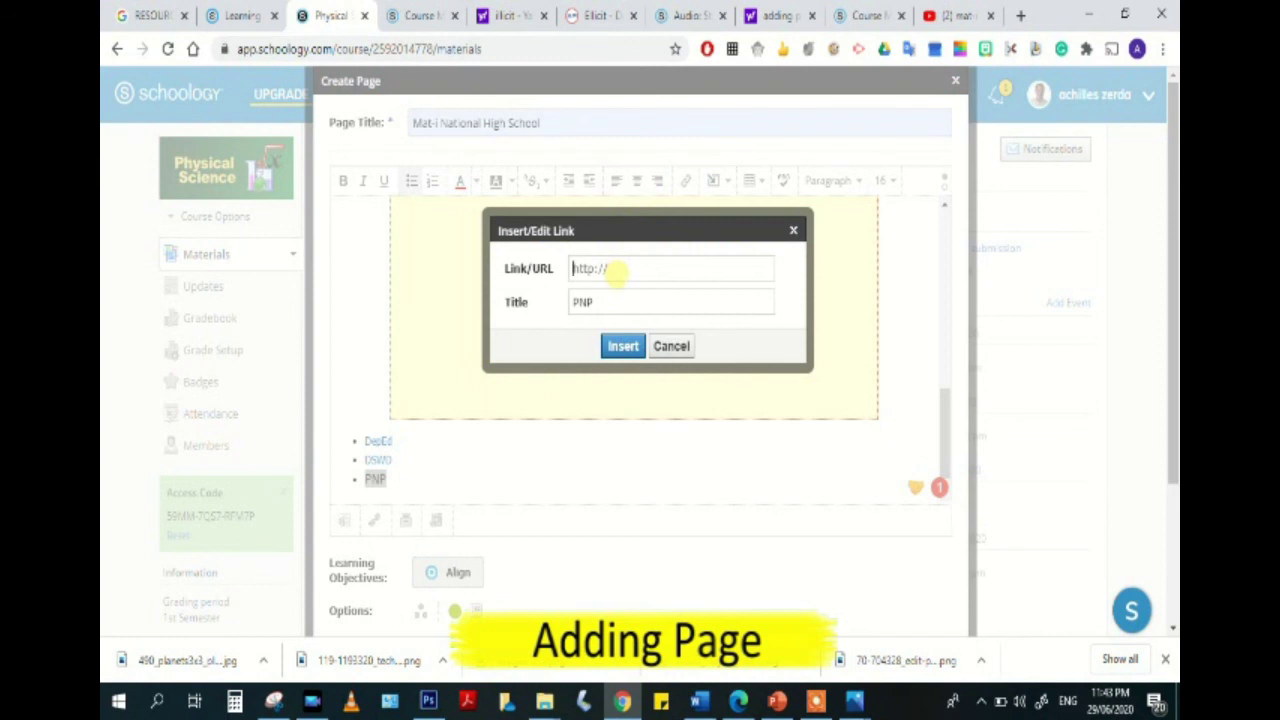
type("www.pnp")
key("BackSpace")
type("aponp.gov")
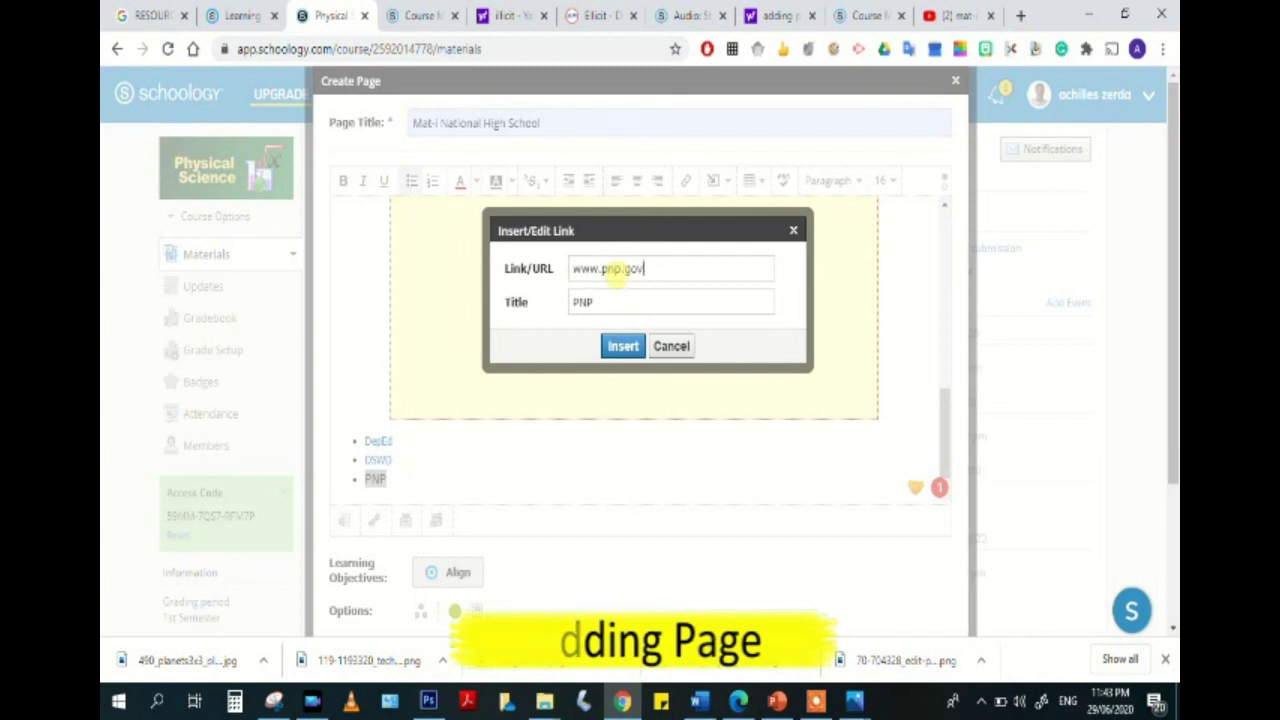
type(".ph")
left_click(624, 347)
Make the linked DepEd, DSWD and PNP list items bold and create the Mat-i National High School page.
left_click_drag(366, 459, 390, 476)
scroll(938, 428, "down", 1)
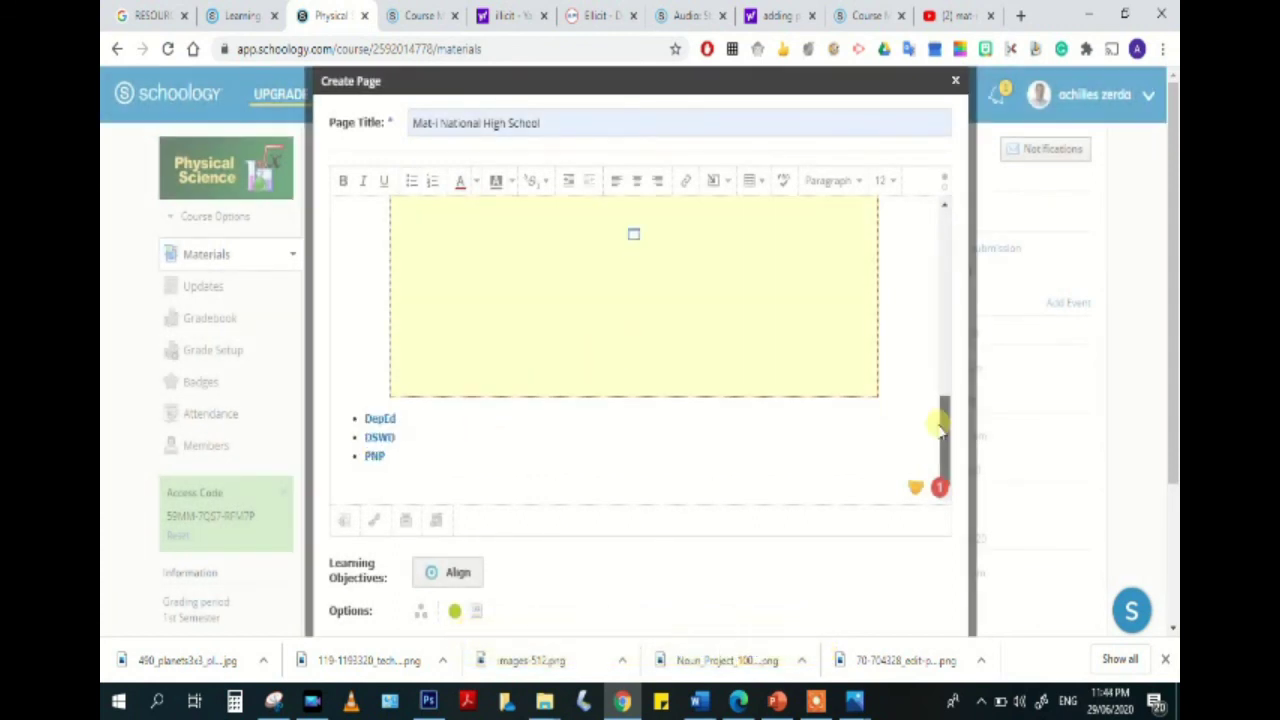
left_click_drag(937, 423, 948, 220)
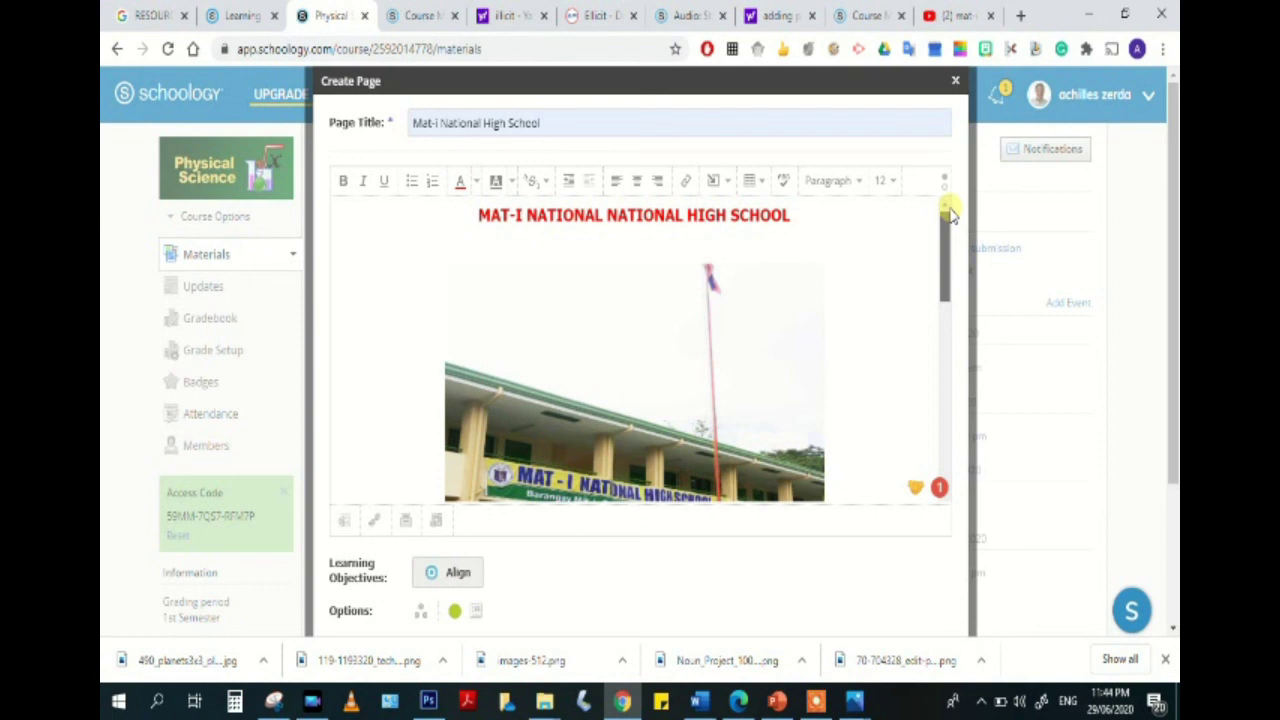
left_click_drag(948, 222, 953, 195)
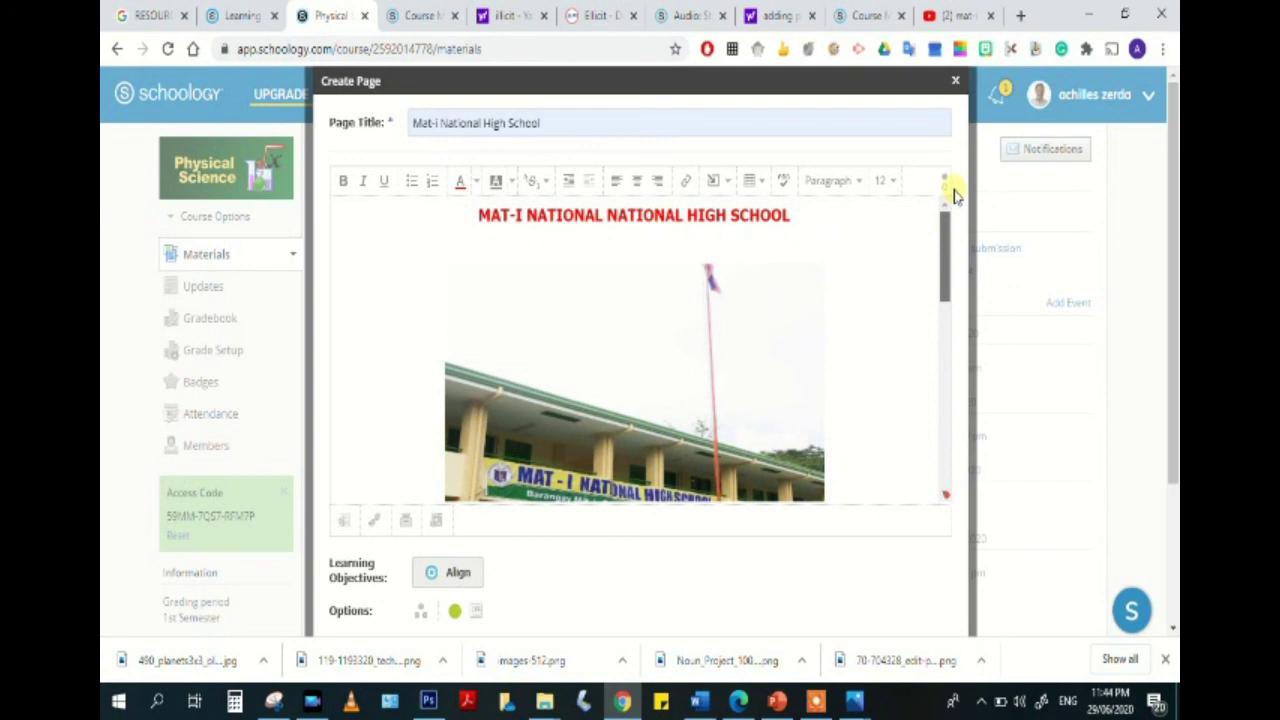
left_click_drag(953, 195, 962, 222)
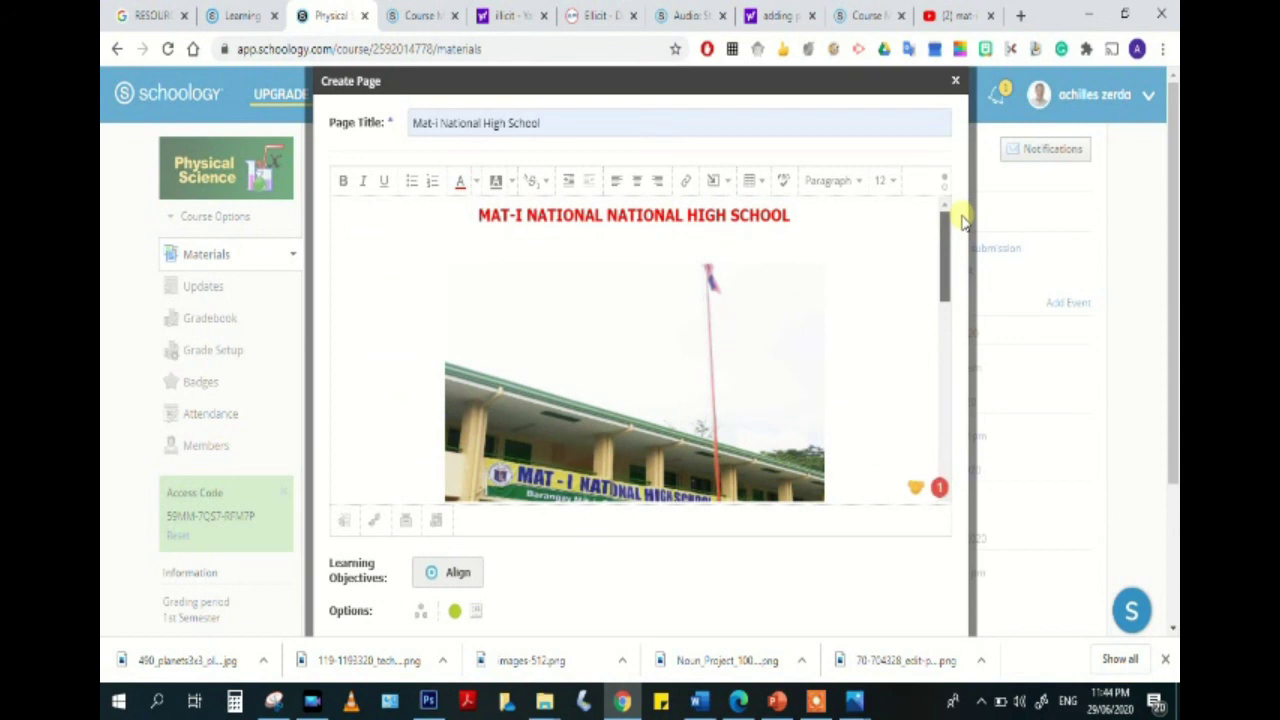
left_click_drag(946, 247, 933, 437)
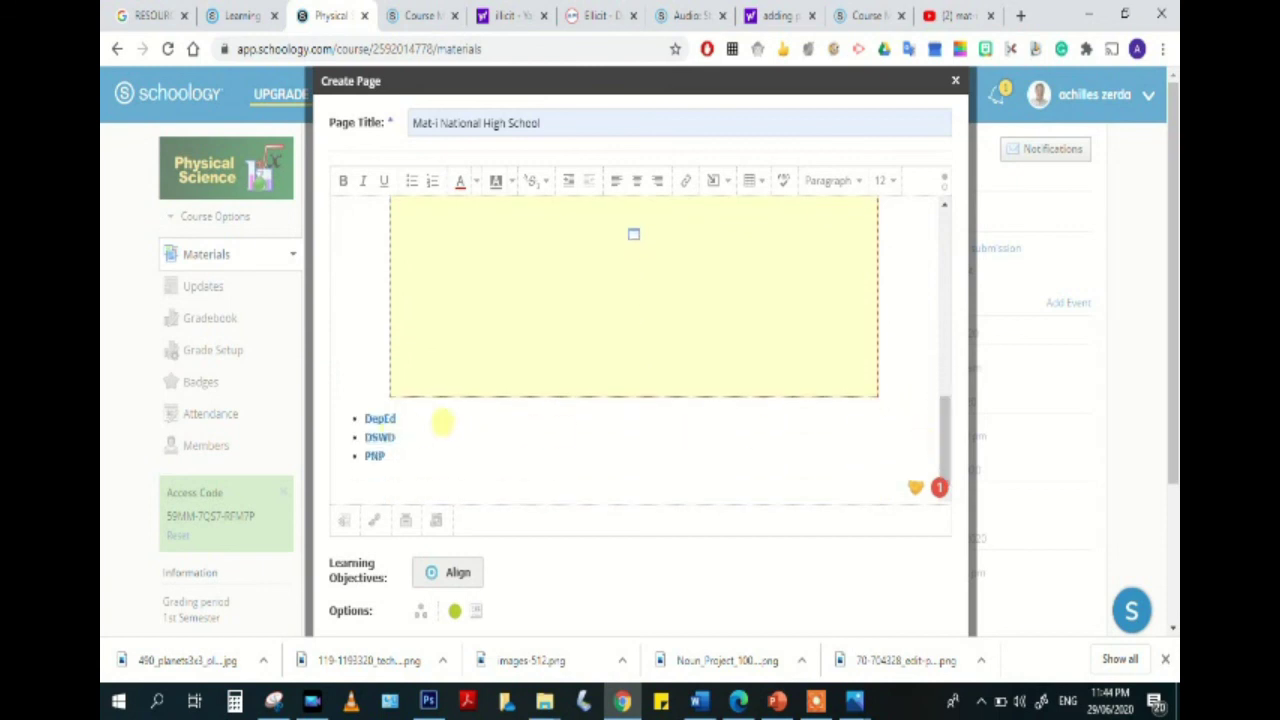
scroll(597, 508, "down", 1)
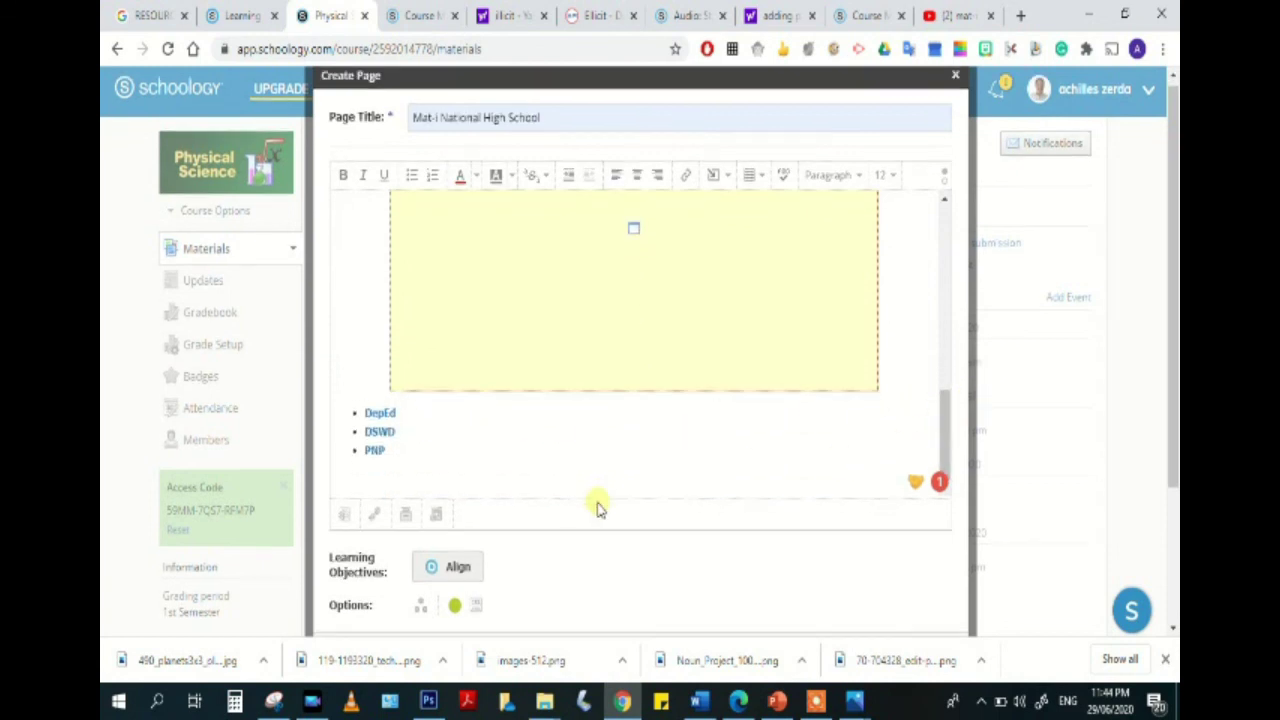
scroll(597, 508, "down", 2)
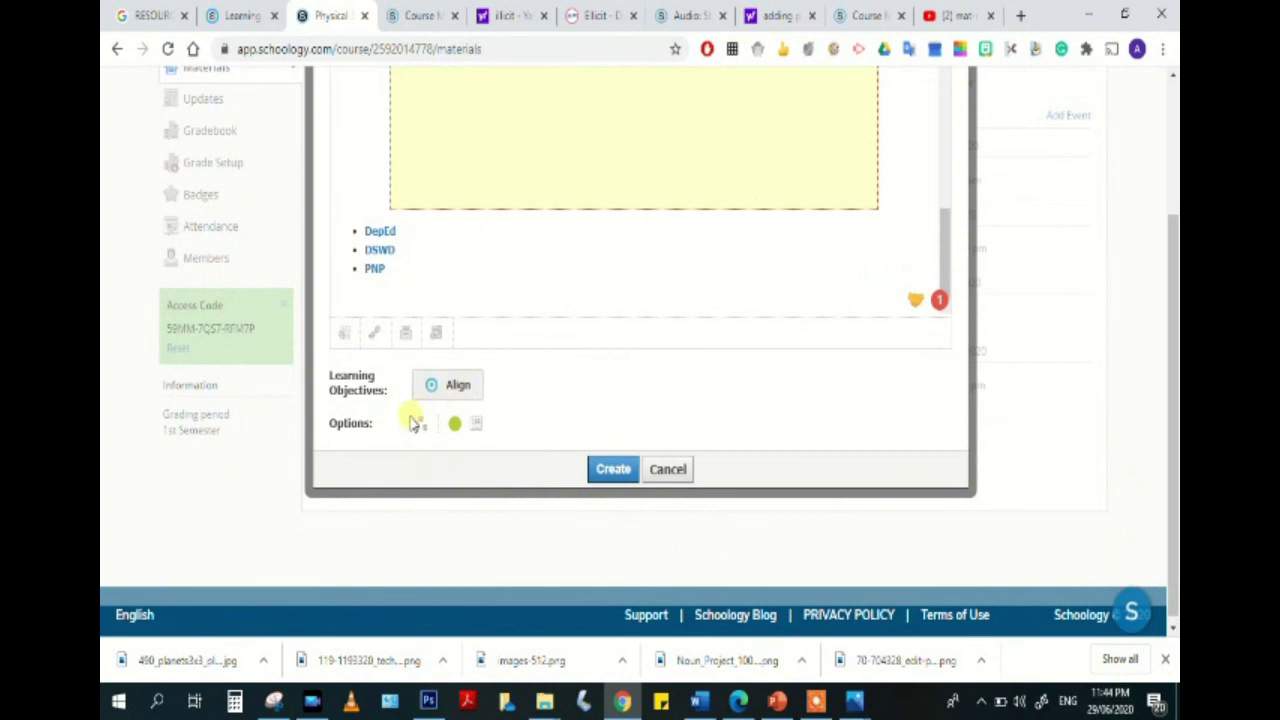
left_click(620, 474)
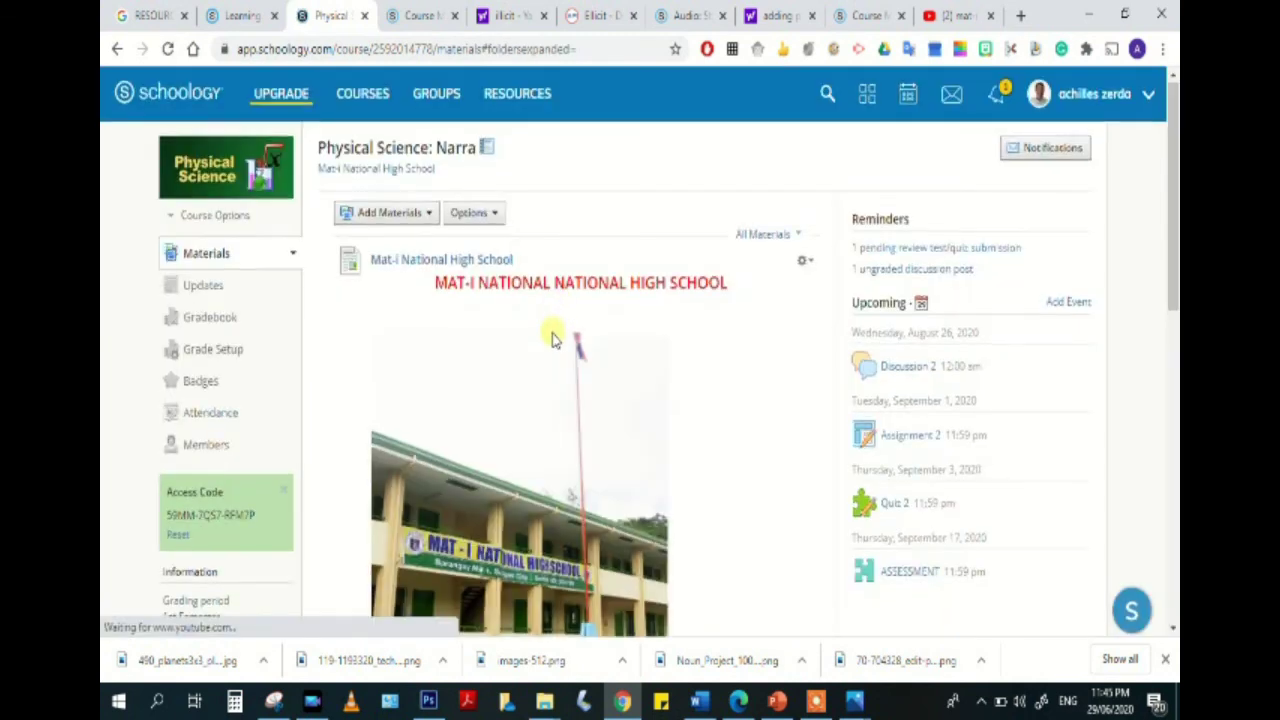
Review the published Mat-i National High School page, including its photo and embedded video, and test the DepEd and PNP links.
scroll(553, 322, "down", 2)
scroll(553, 340, "up", 2)
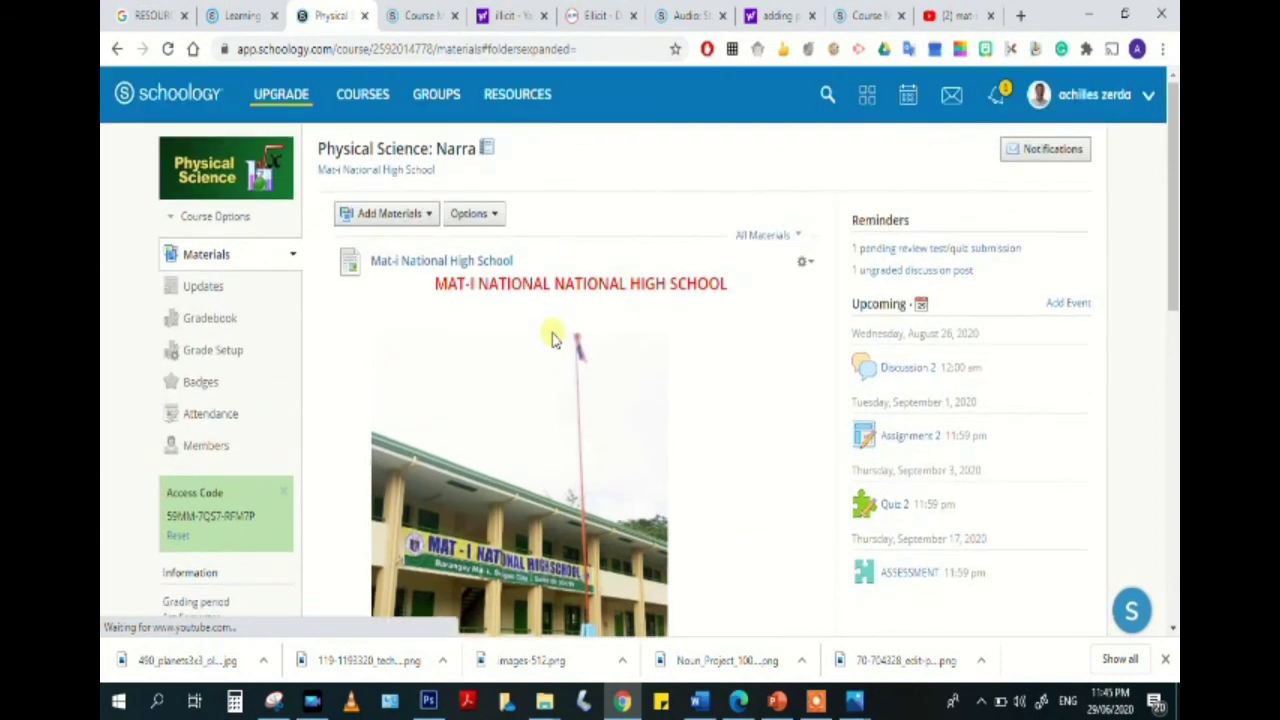
scroll(553, 338, "down", 4)
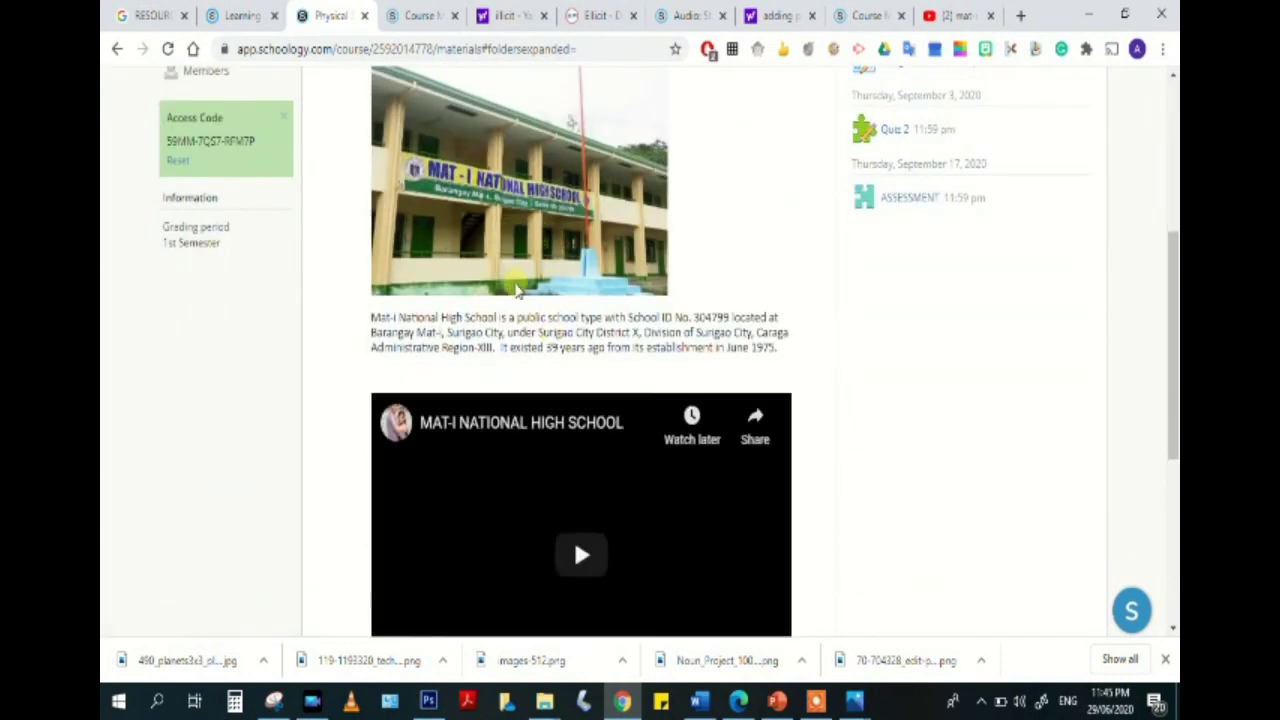
scroll(517, 290, "down", 2)
scroll(490, 478, "down", 1)
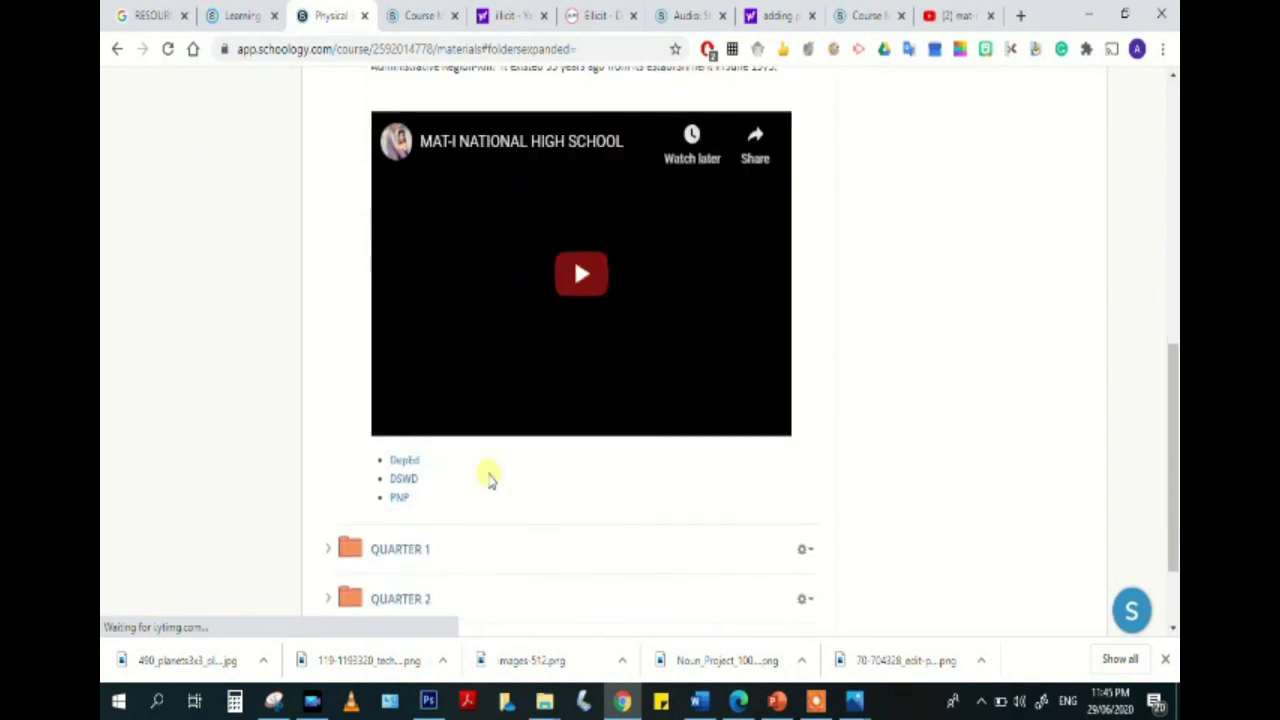
left_click(406, 464)
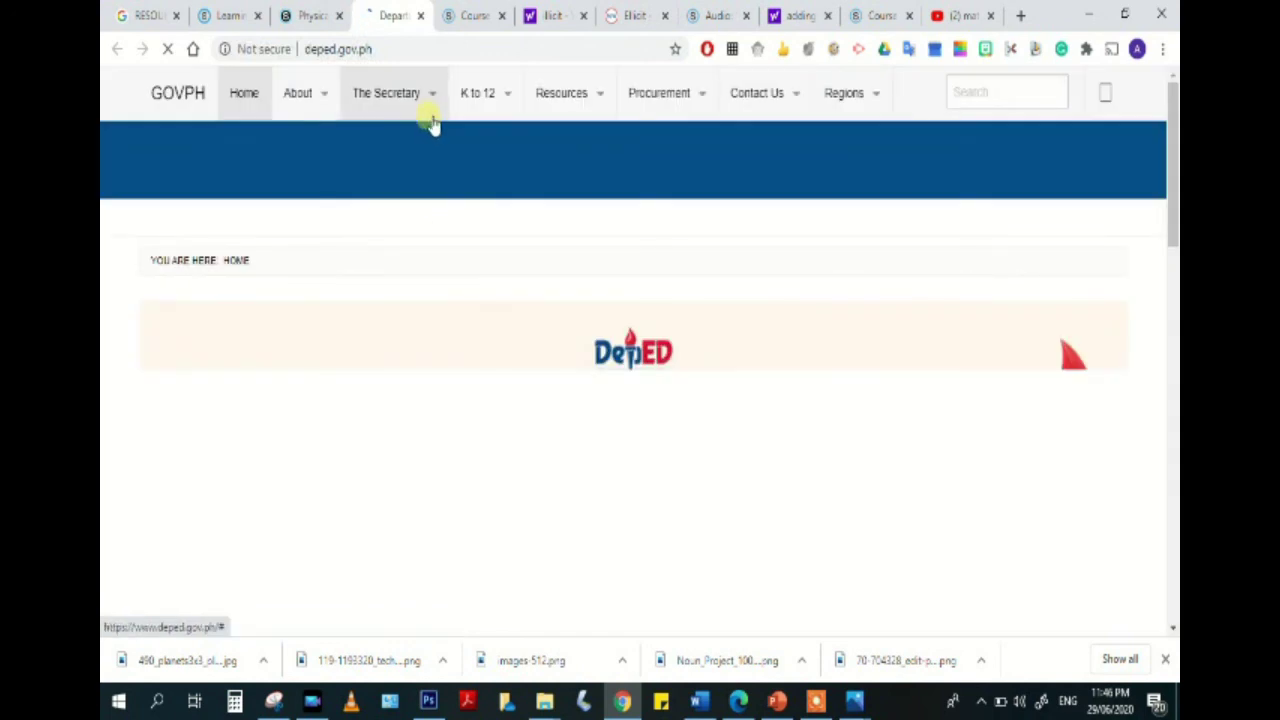
left_click(420, 15)
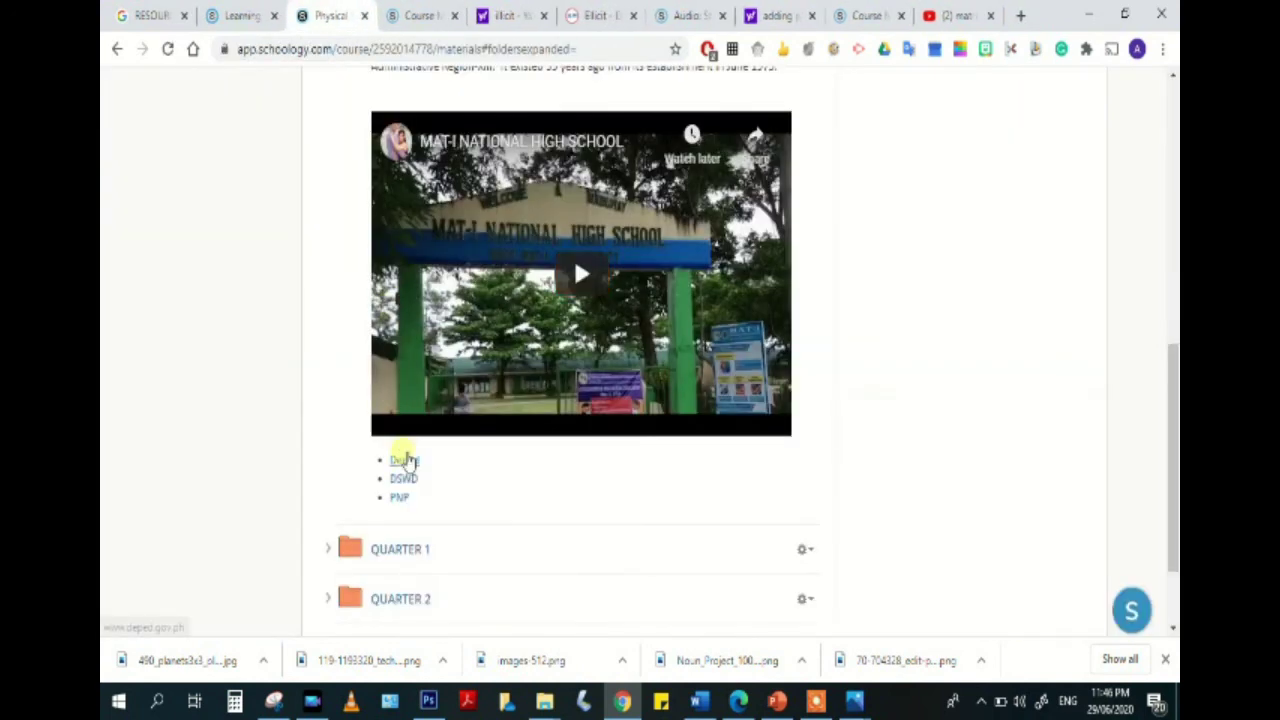
scroll(405, 460, "down", 1)
left_click(400, 409)
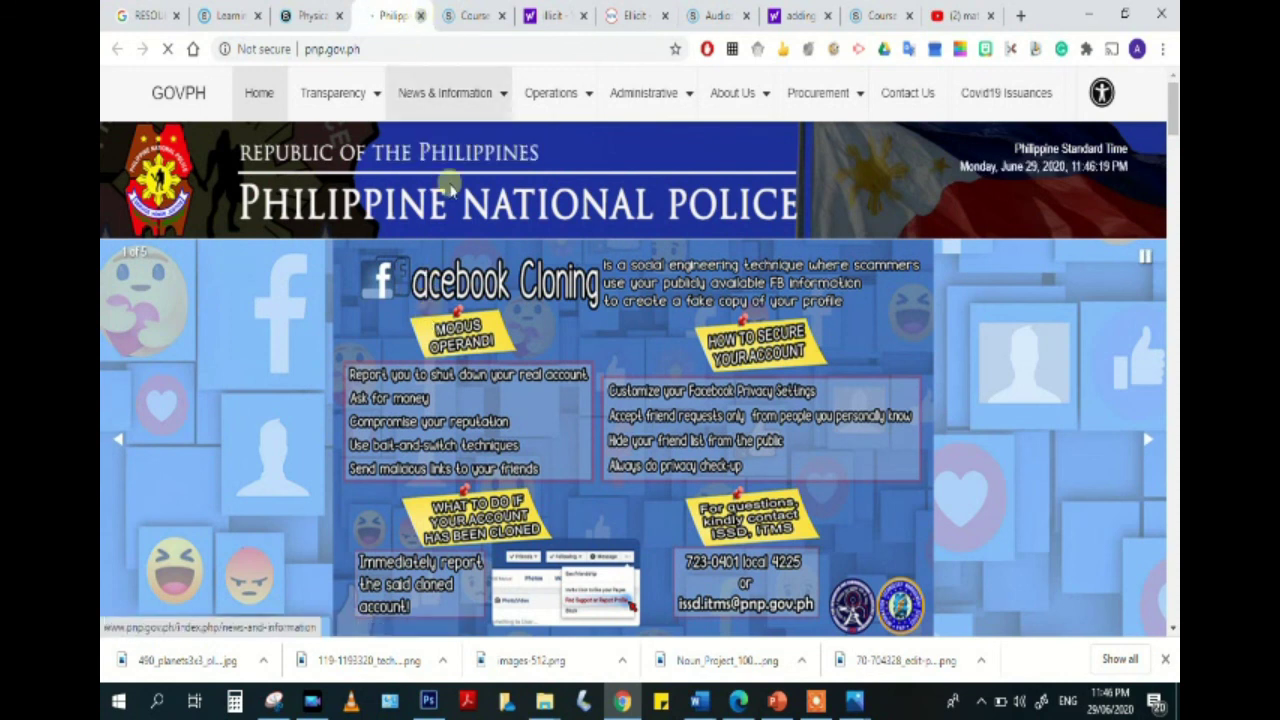
left_click(423, 16)
scroll(752, 300, "up", 5)
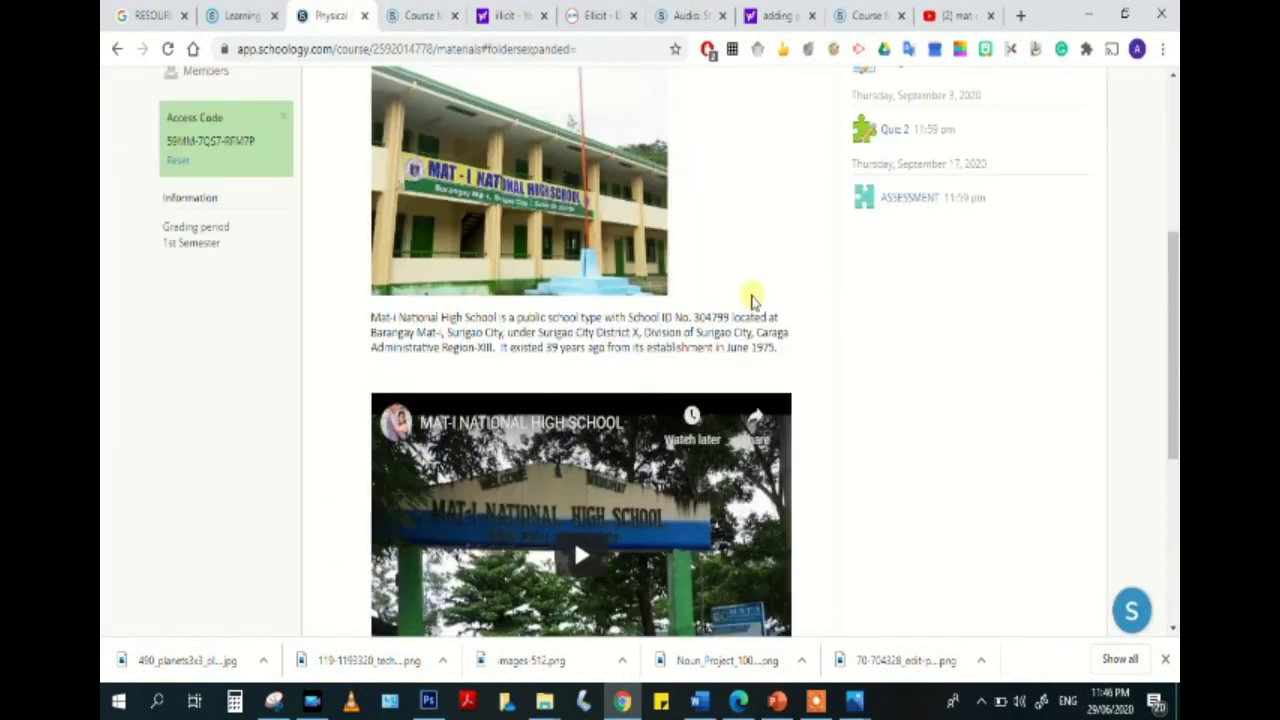
scroll(752, 300, "down", 5)
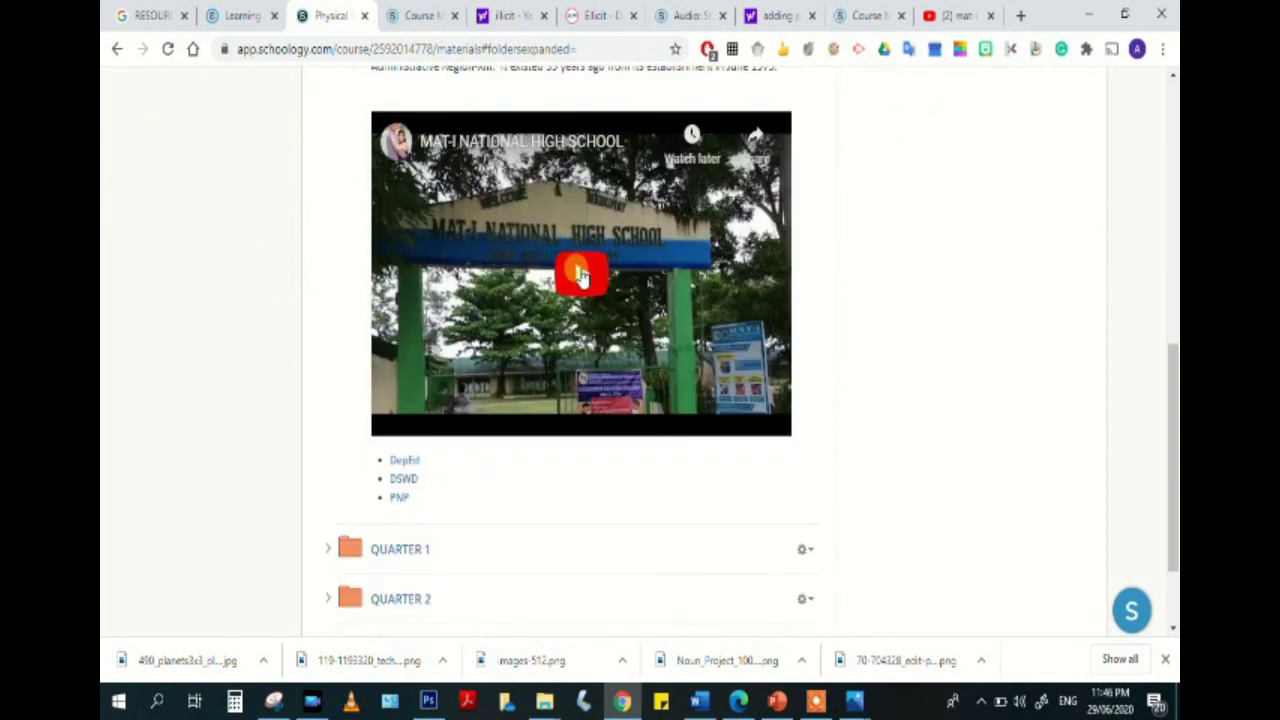
scroll(612, 283, "up", 10)
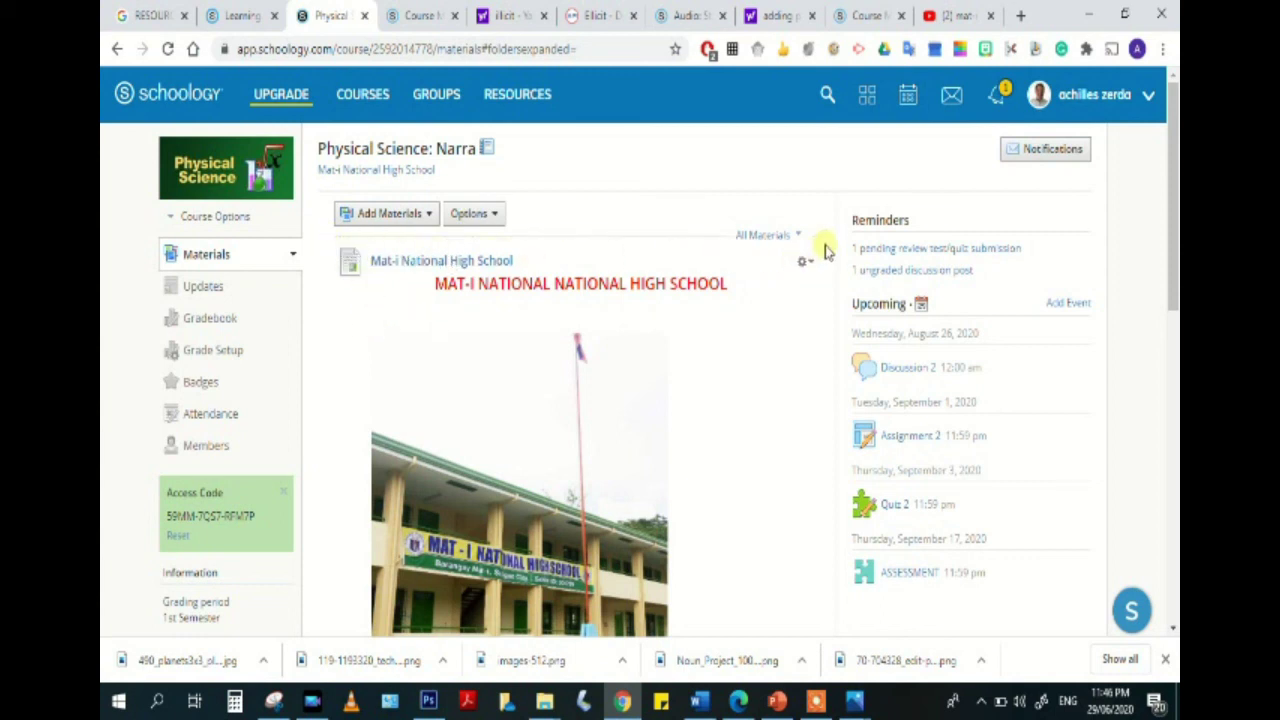
scroll(772, 448, "down", 2)
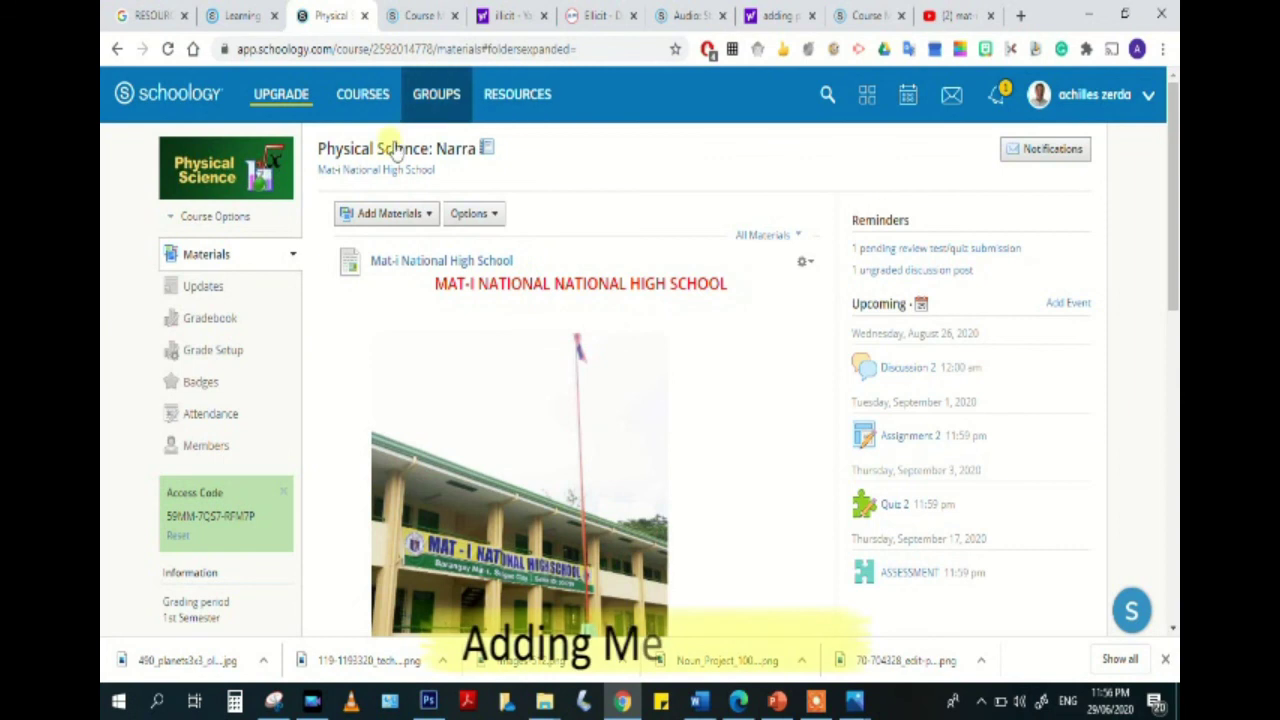
Create a media album titled "Audio Video Files" in the Physical Science course materials.
left_click(401, 216)
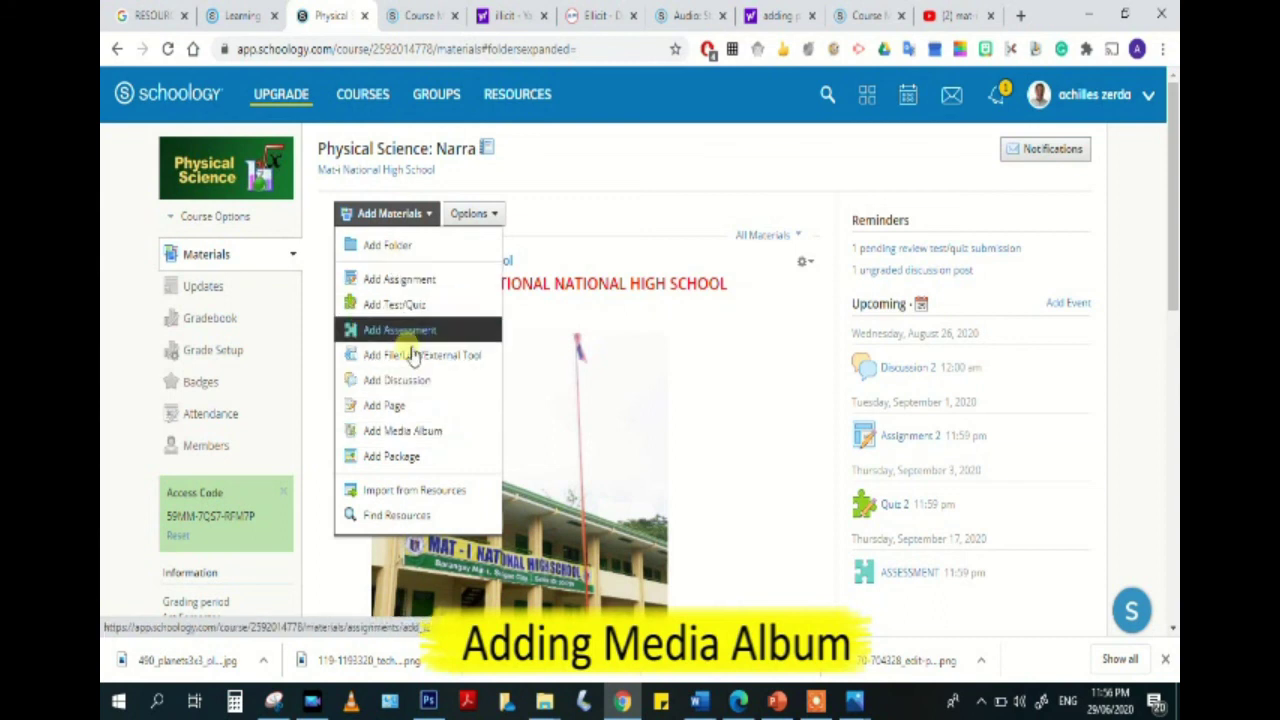
left_click(410, 437)
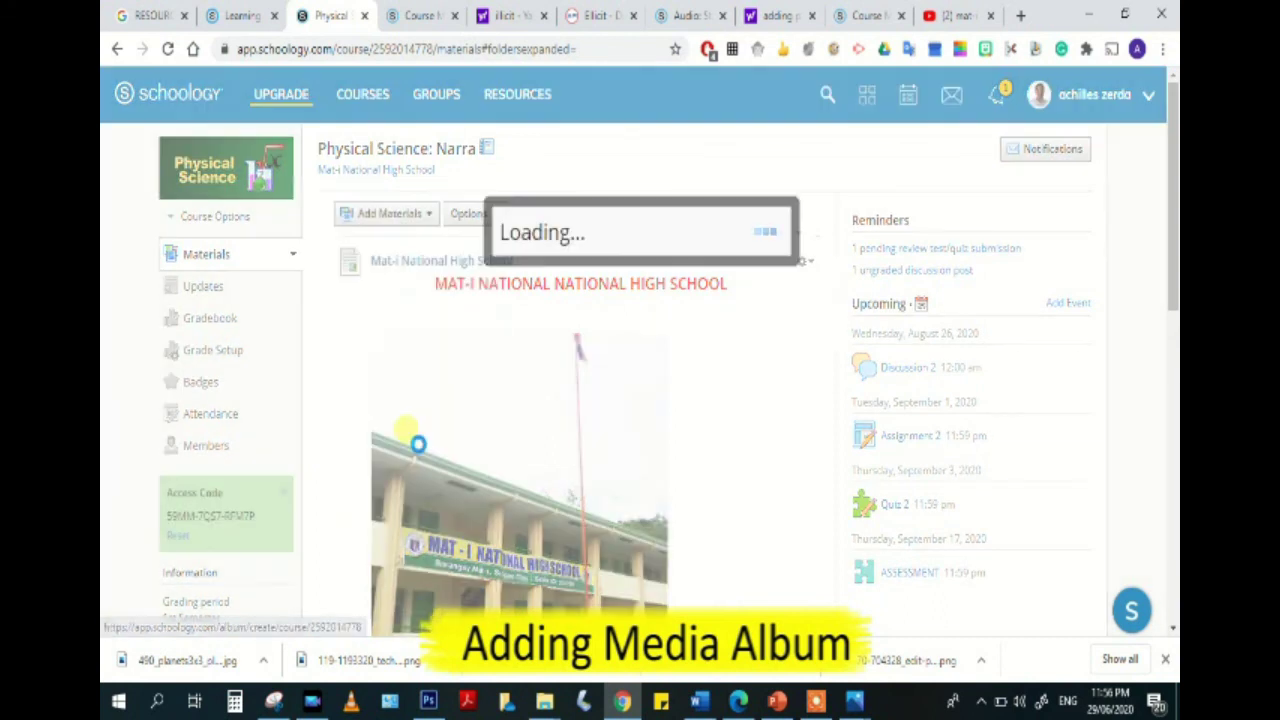
left_click(539, 224)
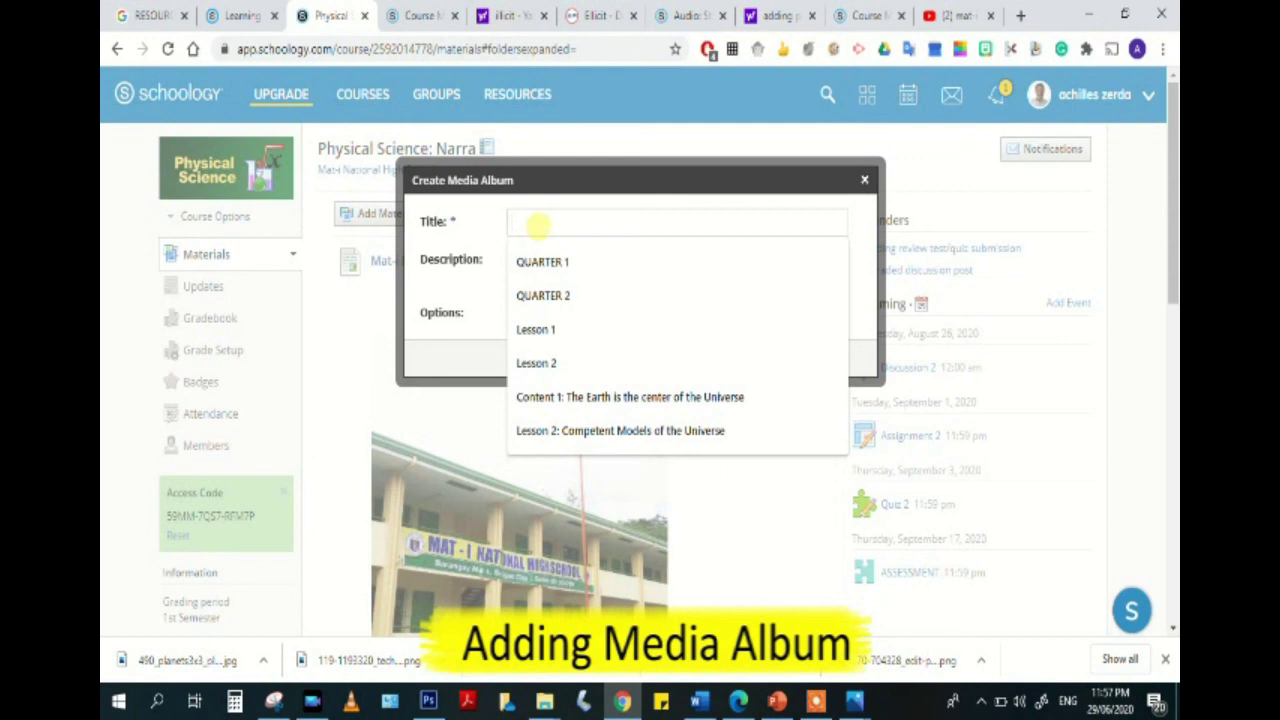
type("Med")
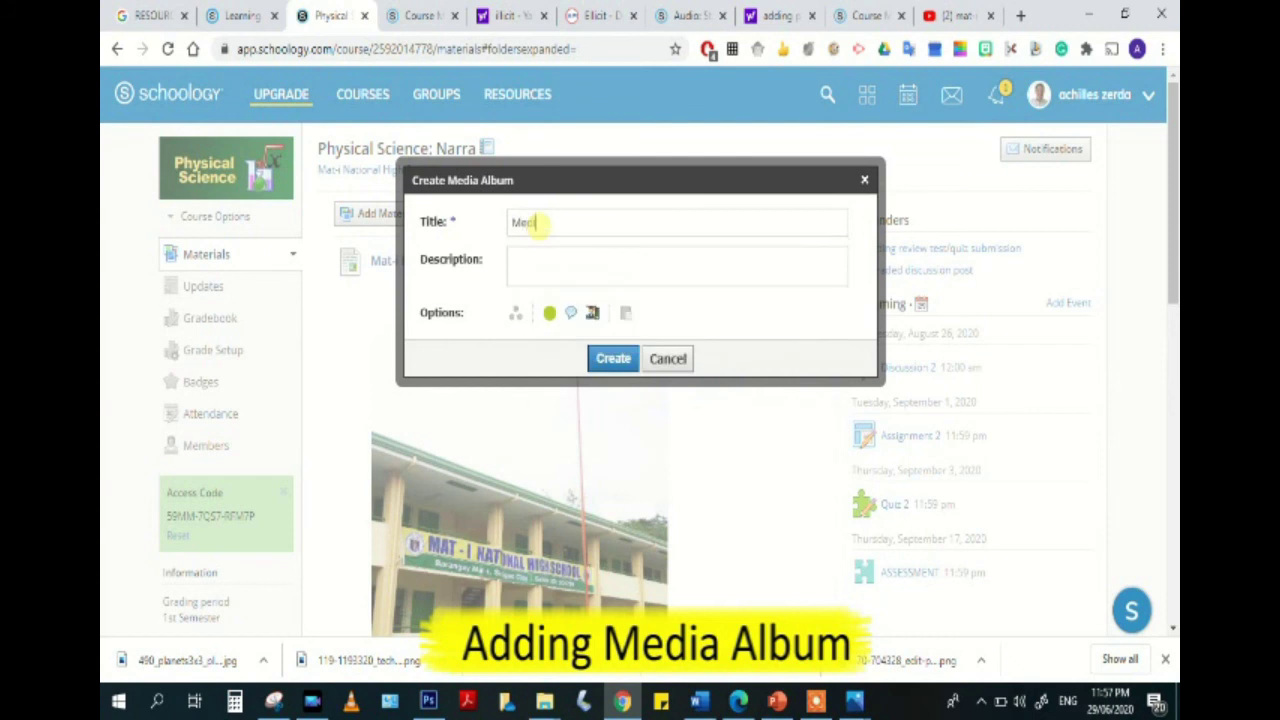
type("Al")
type("Audio Video Files")
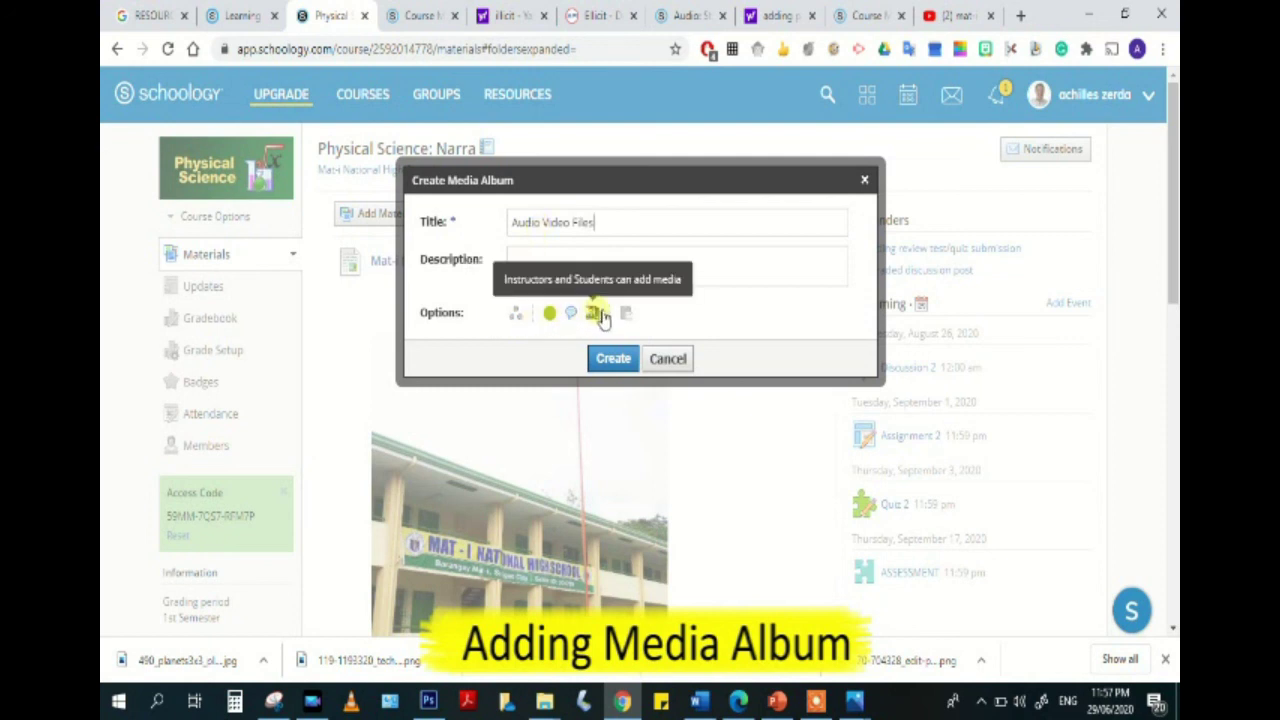
left_click(616, 362)
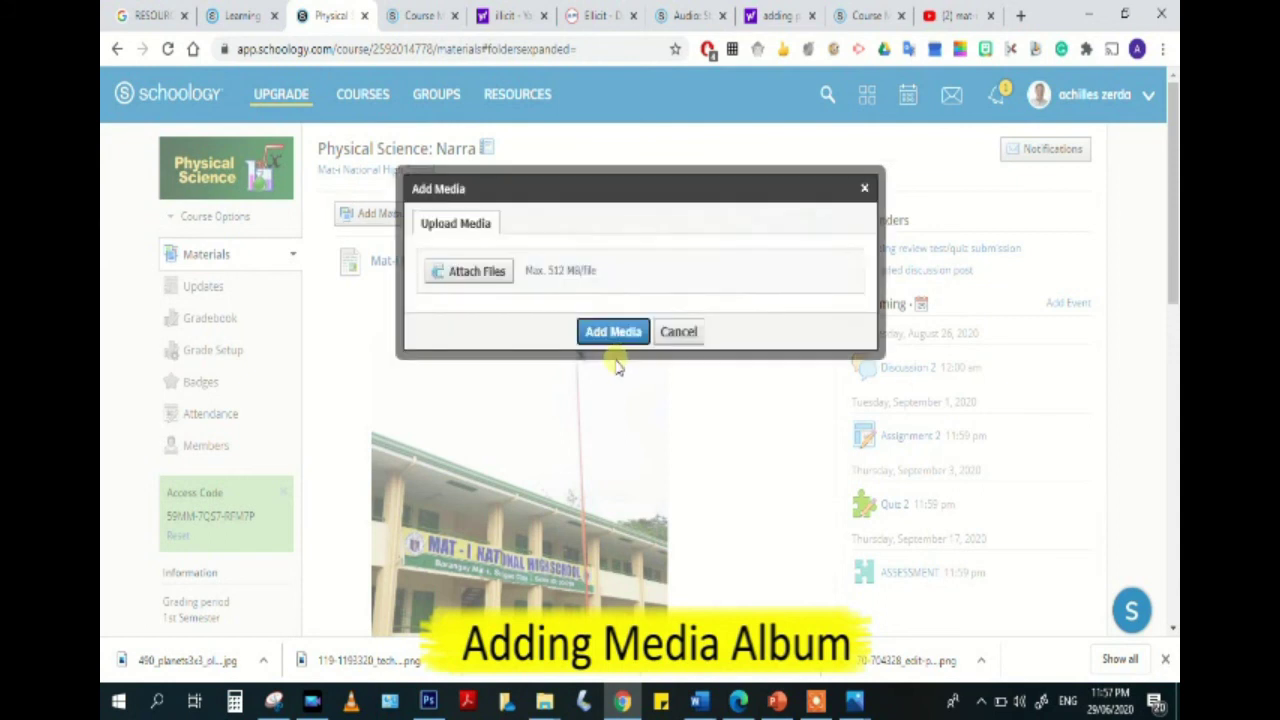
Upload all files from the "Media Album" practice folder, 70-704328_edit-page-icon through teaches view.png, into the Audio Video Files album.
left_click(465, 288)
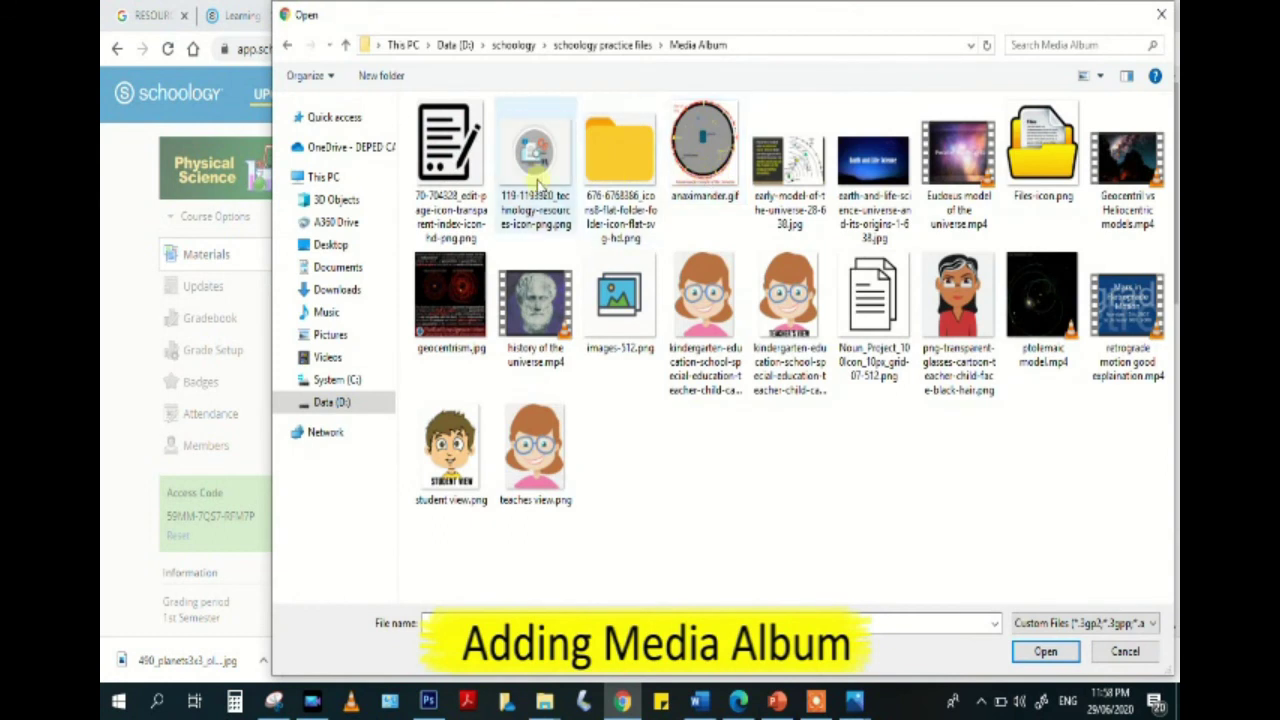
left_click(447, 145)
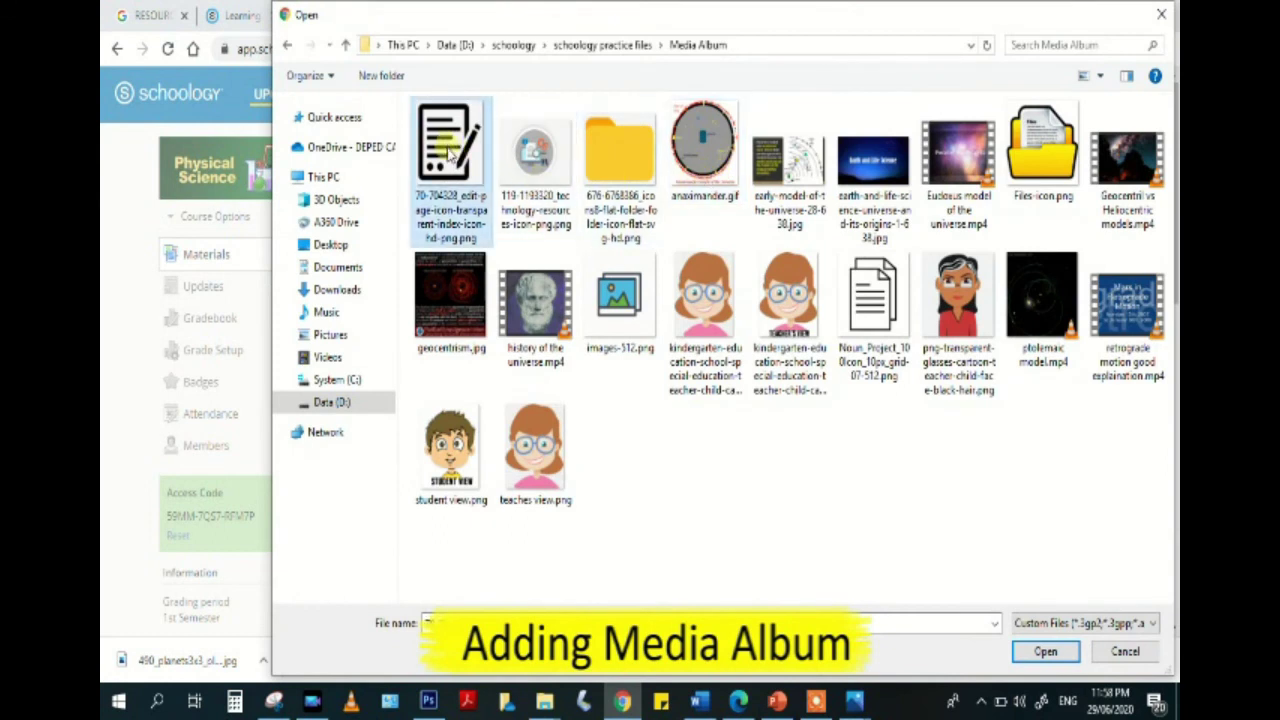
left_click(540, 460, "shift")
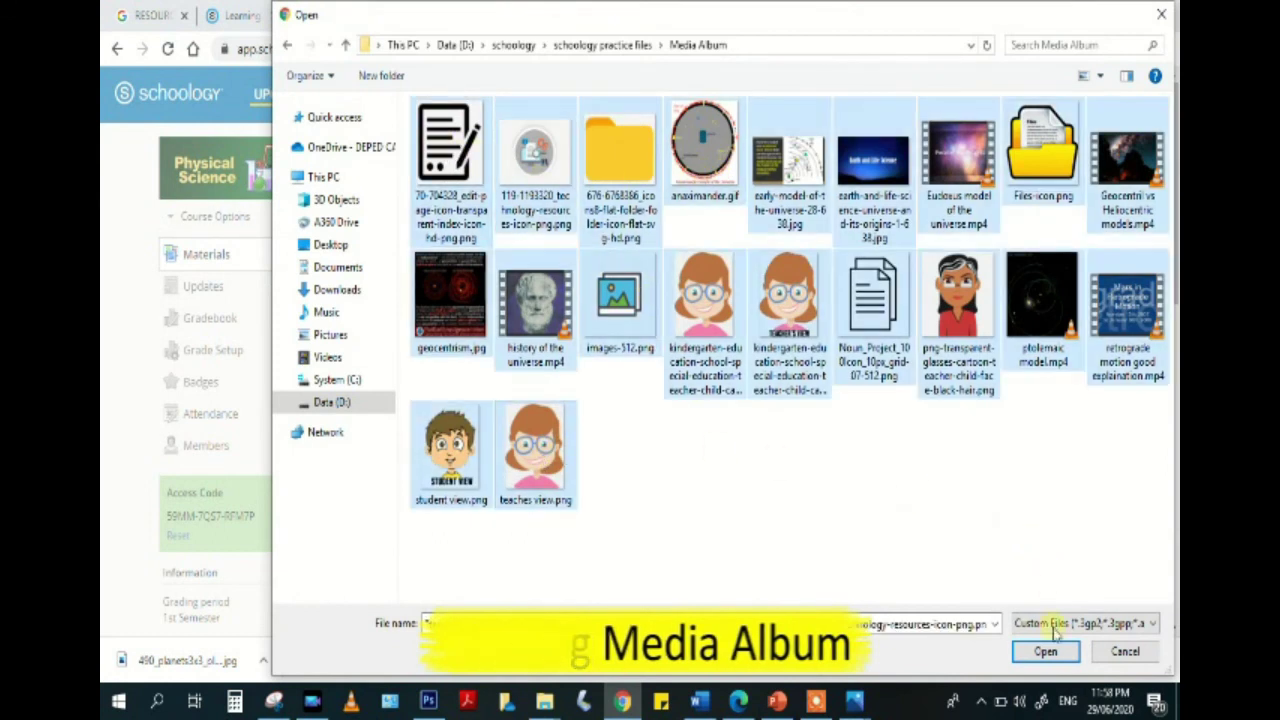
left_click(1043, 652)
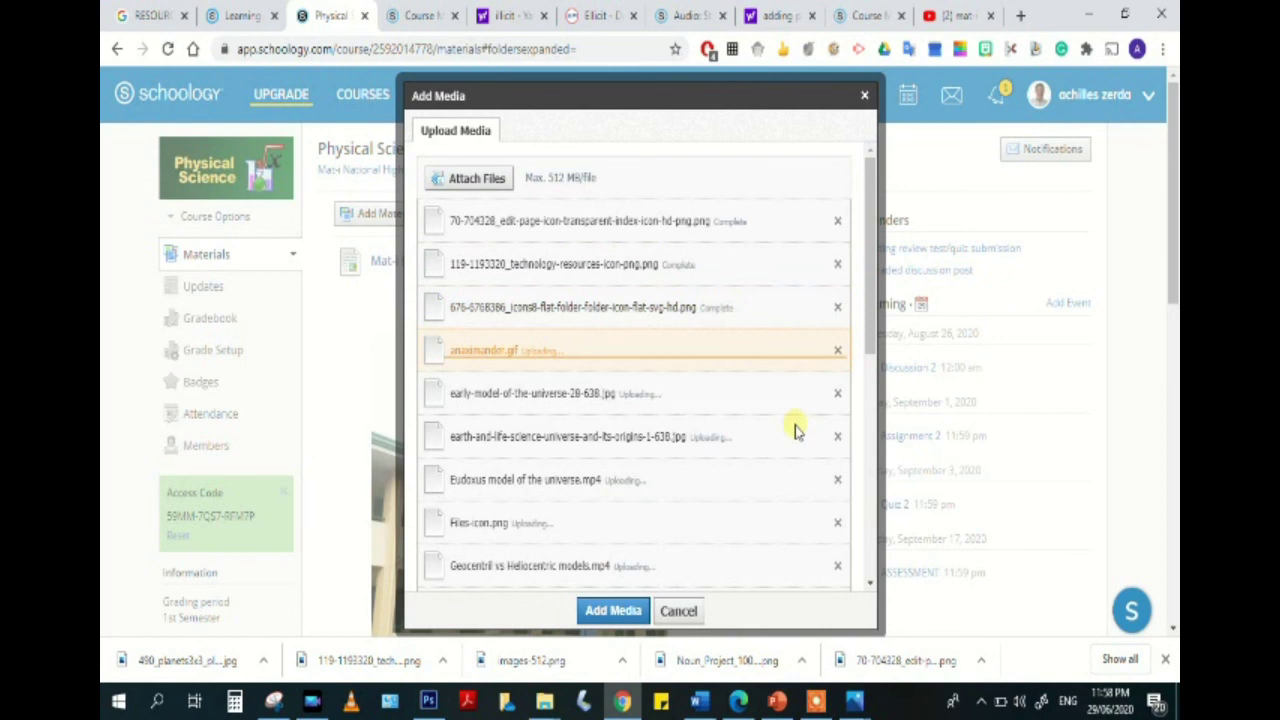
left_click(605, 610)
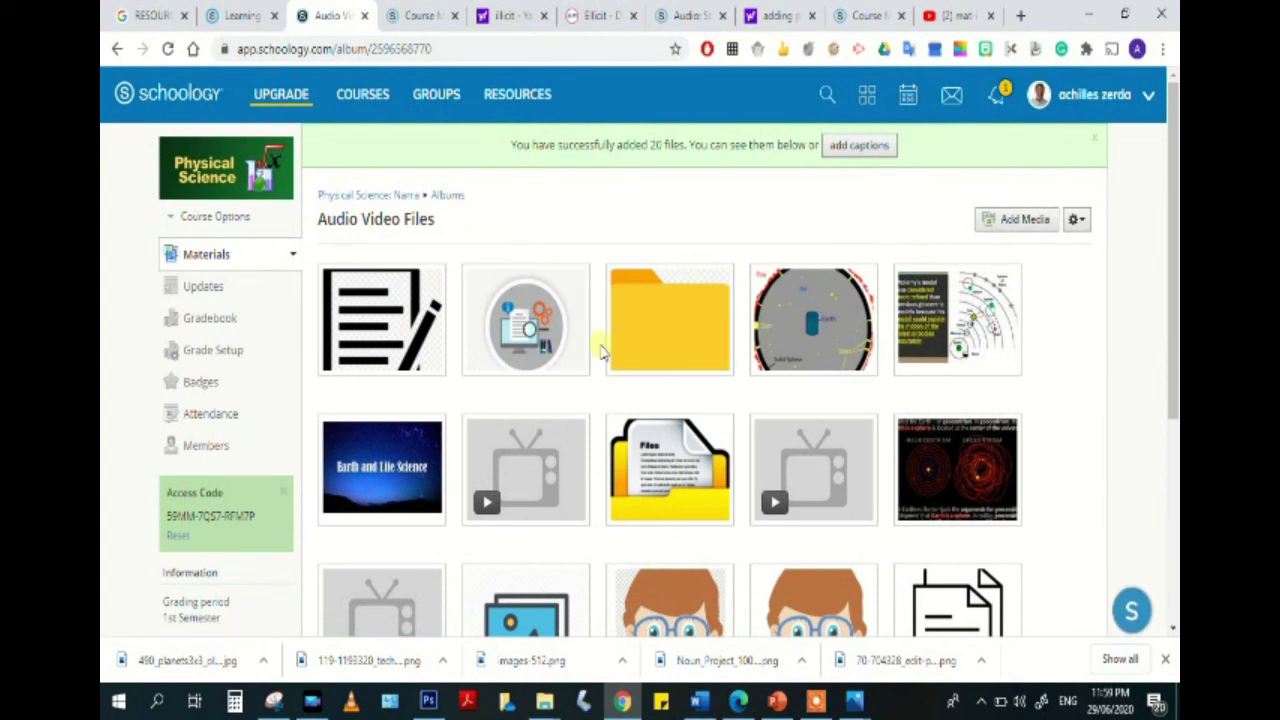
scroll(605, 358, "down", 2)
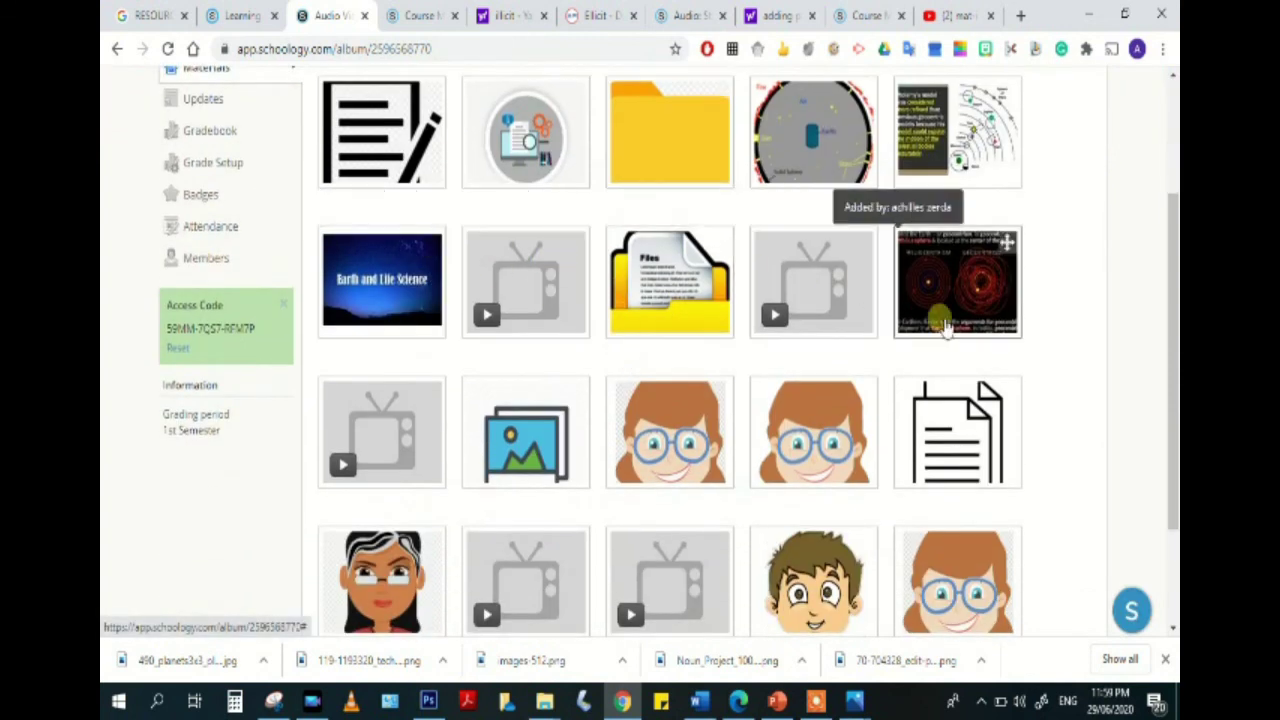
scroll(785, 405, "up", 2)
scroll(785, 405, "down", 4)
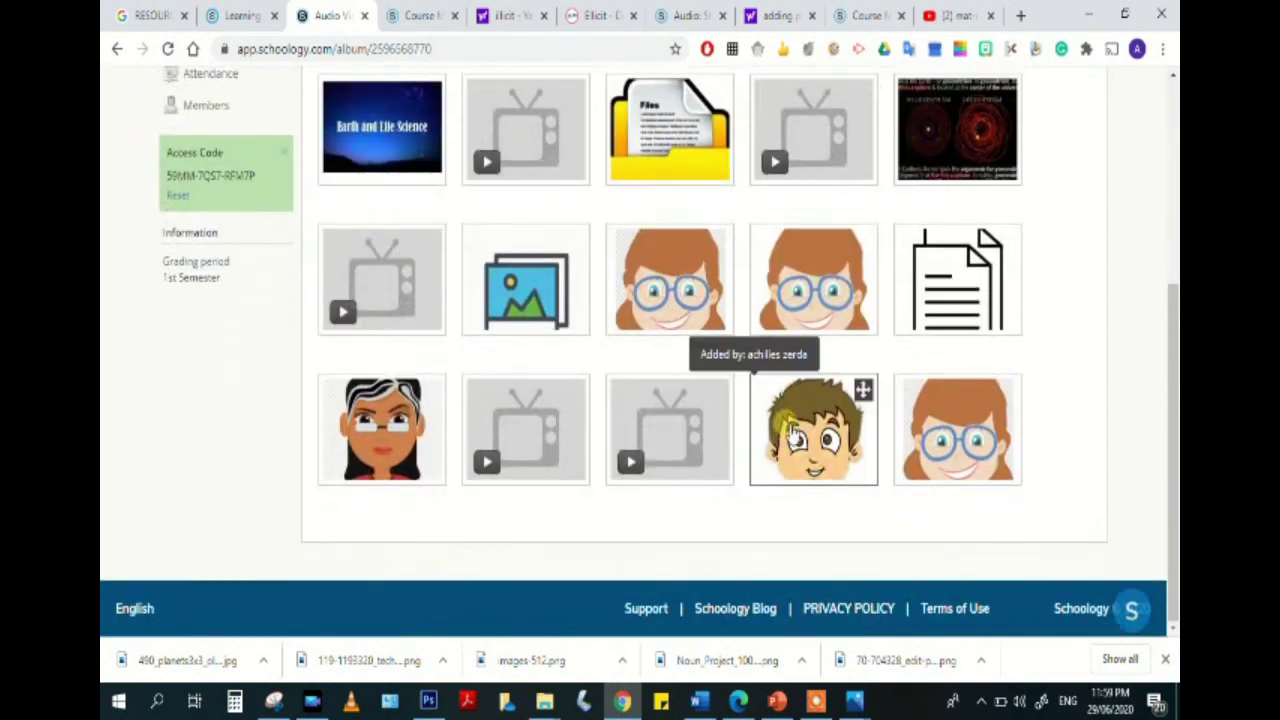
scroll(886, 366, "up", 4)
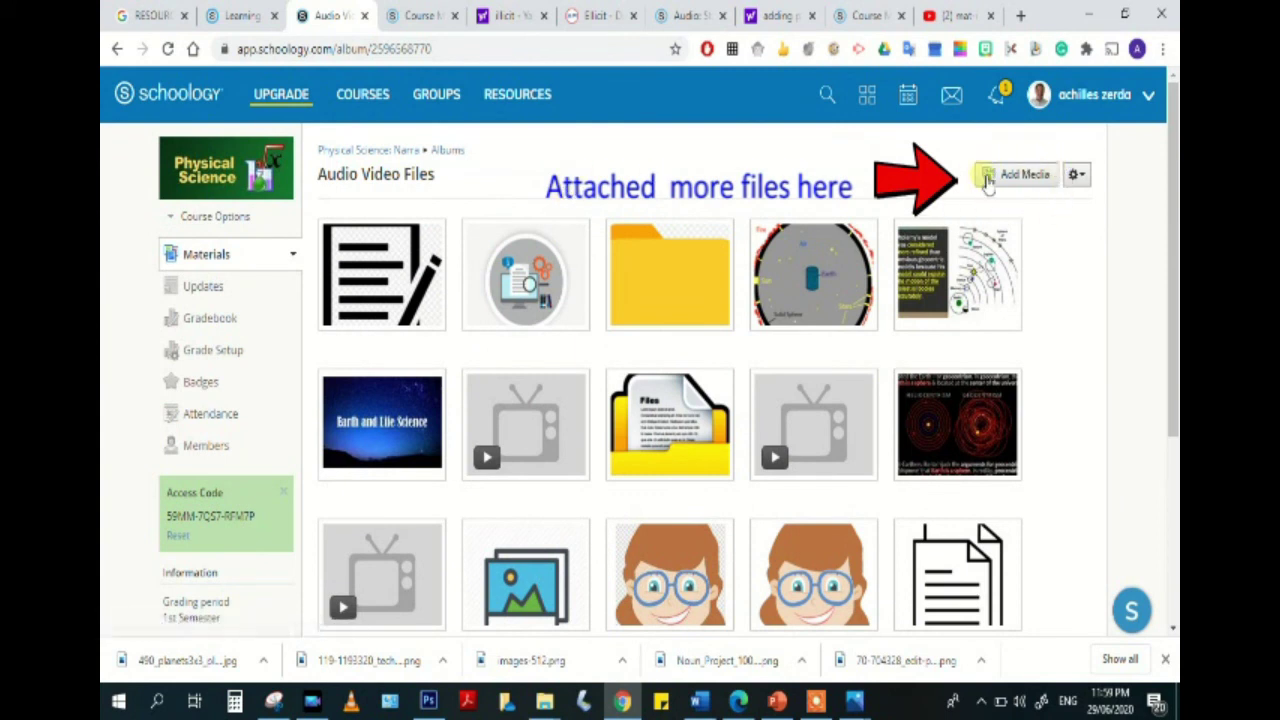
Open the upload dialog for adding more media to the Audio Video Files album, and cancel it.
left_click(1043, 187)
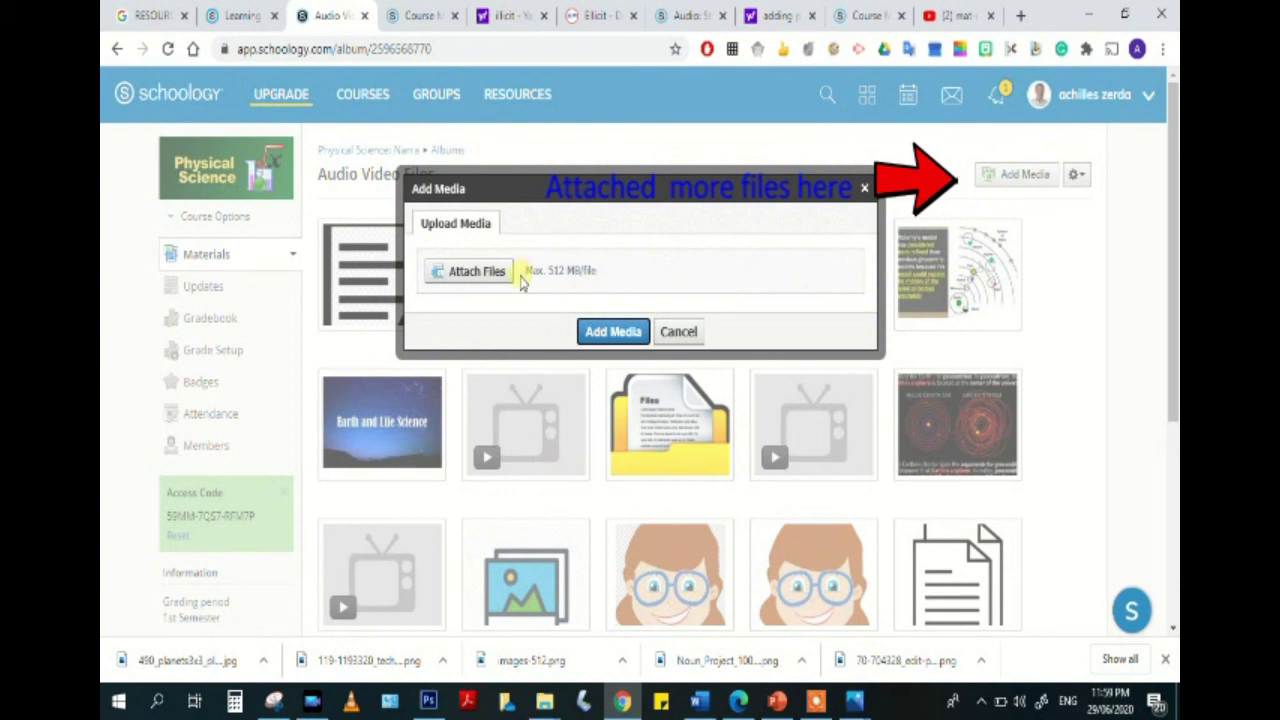
left_click(678, 331)
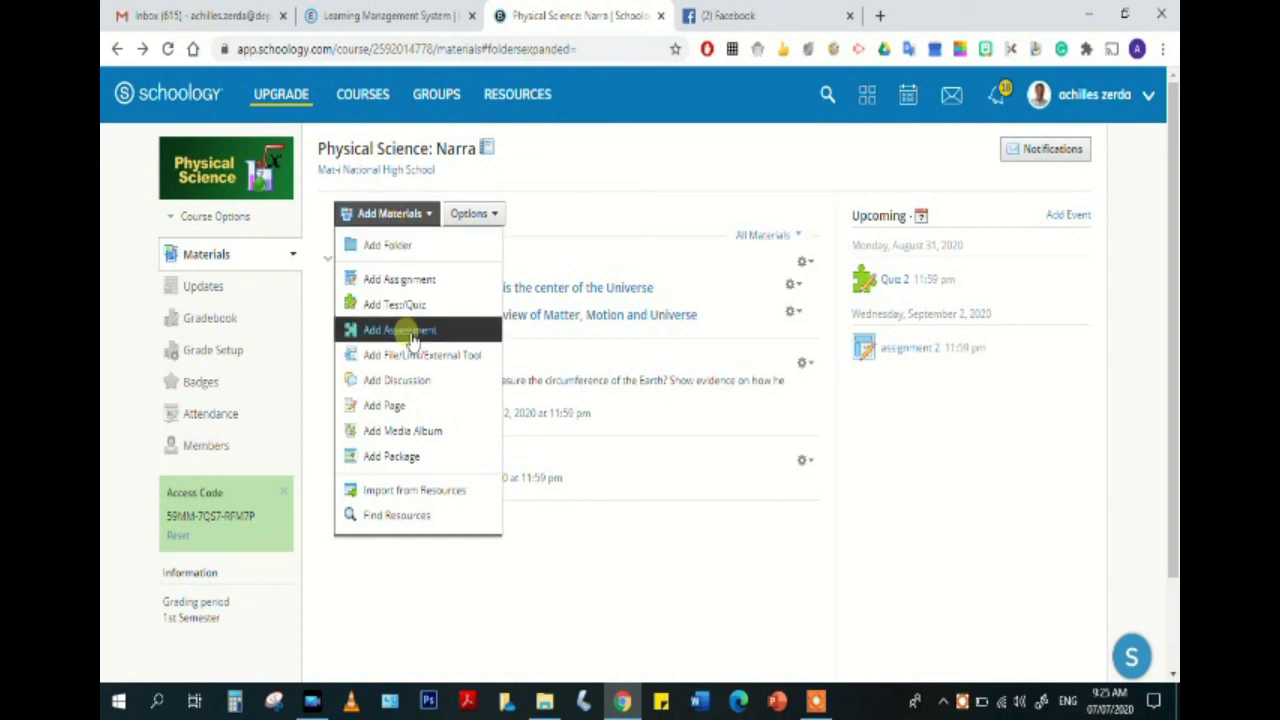
Import Mass Energy and Momentum conservation.pptx, modelsoftheuniverse-180314022355.pdf, Newton's 3 Laws of Motion JOEY.pptx and Sylvia_Browne_-_End_of_Days_2008.pdf from personal resources into the course materials.
left_click(420, 492)
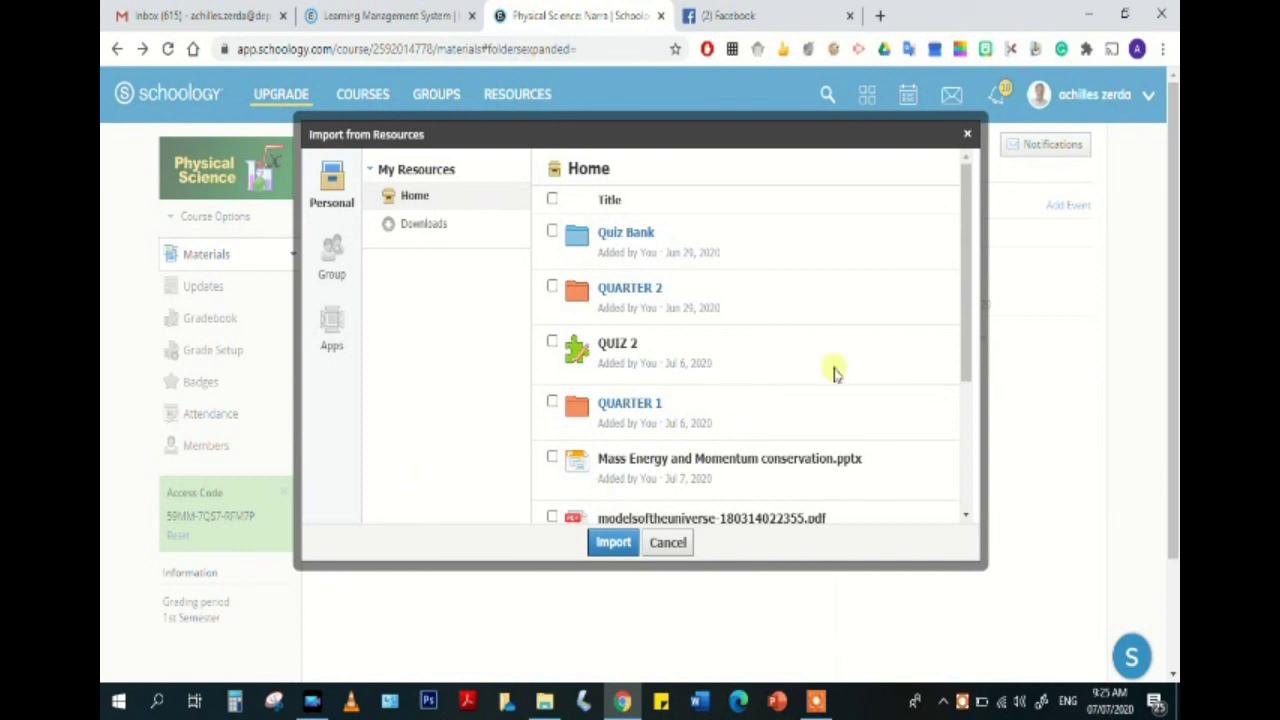
left_click_drag(966, 258, 975, 400)
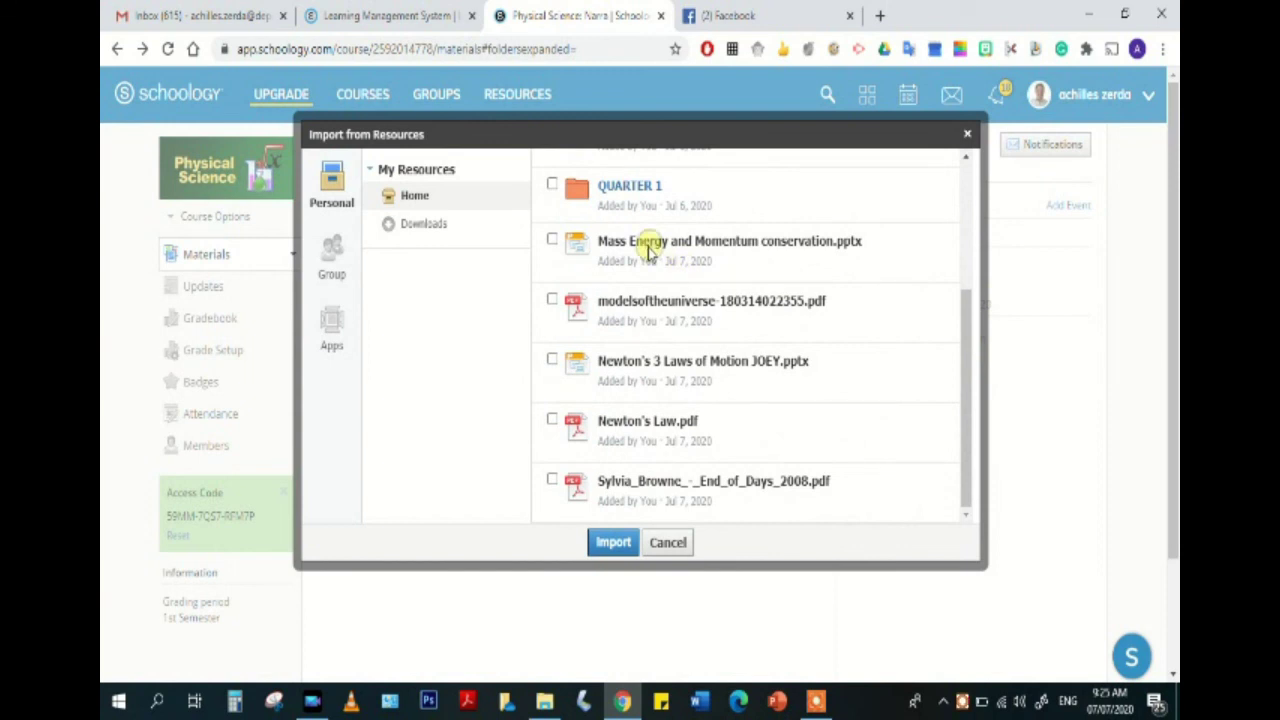
left_click(552, 241)
left_click(552, 300)
left_click(552, 360)
left_click(552, 480)
left_click_drag(967, 335, 995, 405)
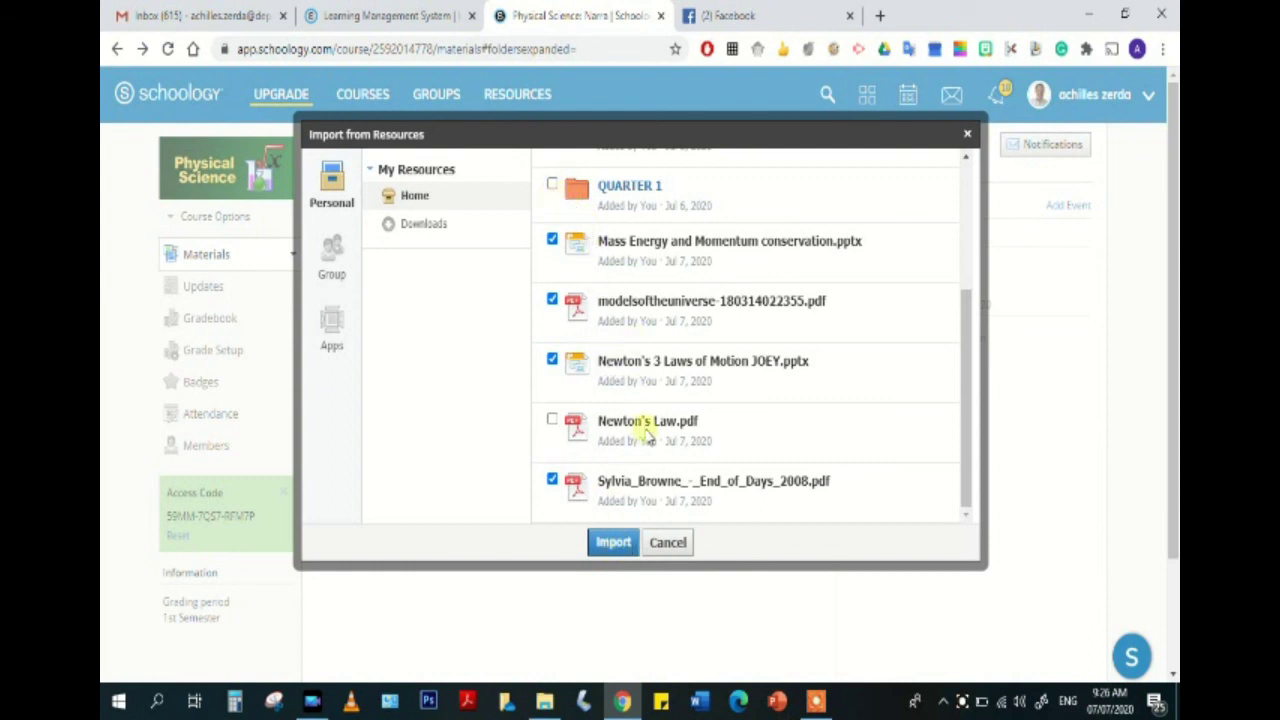
scroll(684, 378, "up", 2)
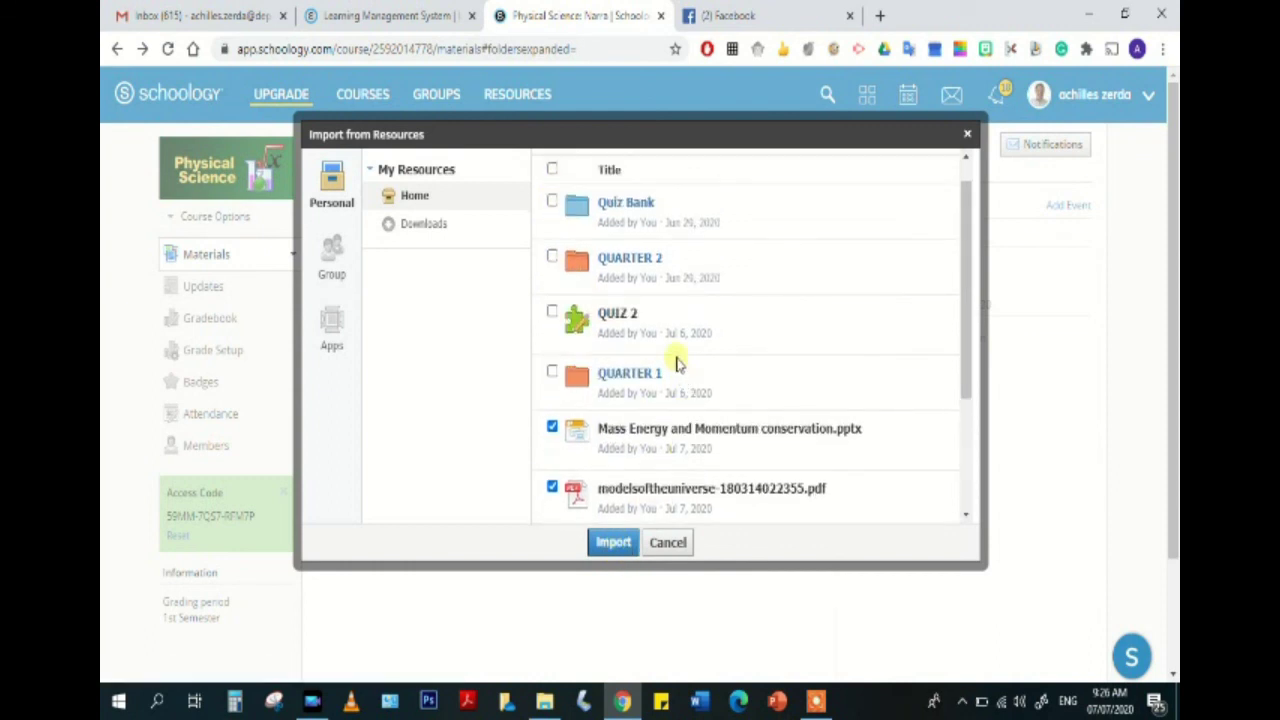
scroll(676, 360, "down", 4)
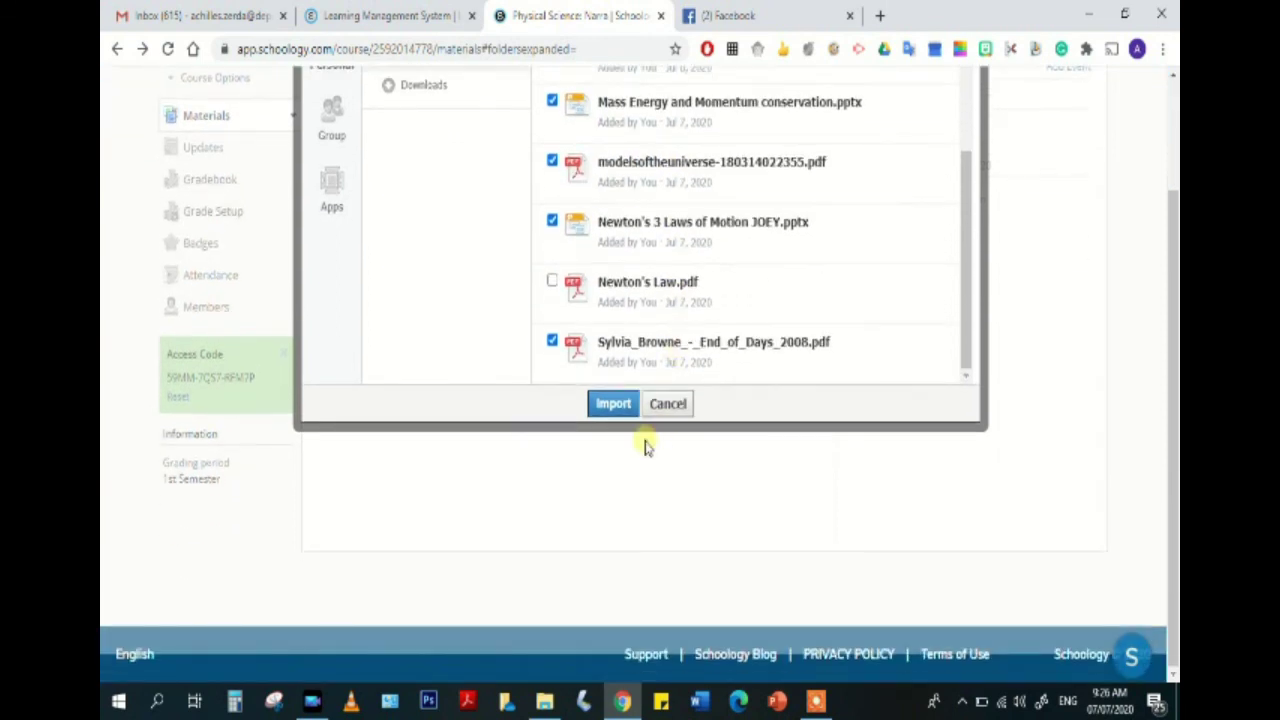
left_click(611, 406)
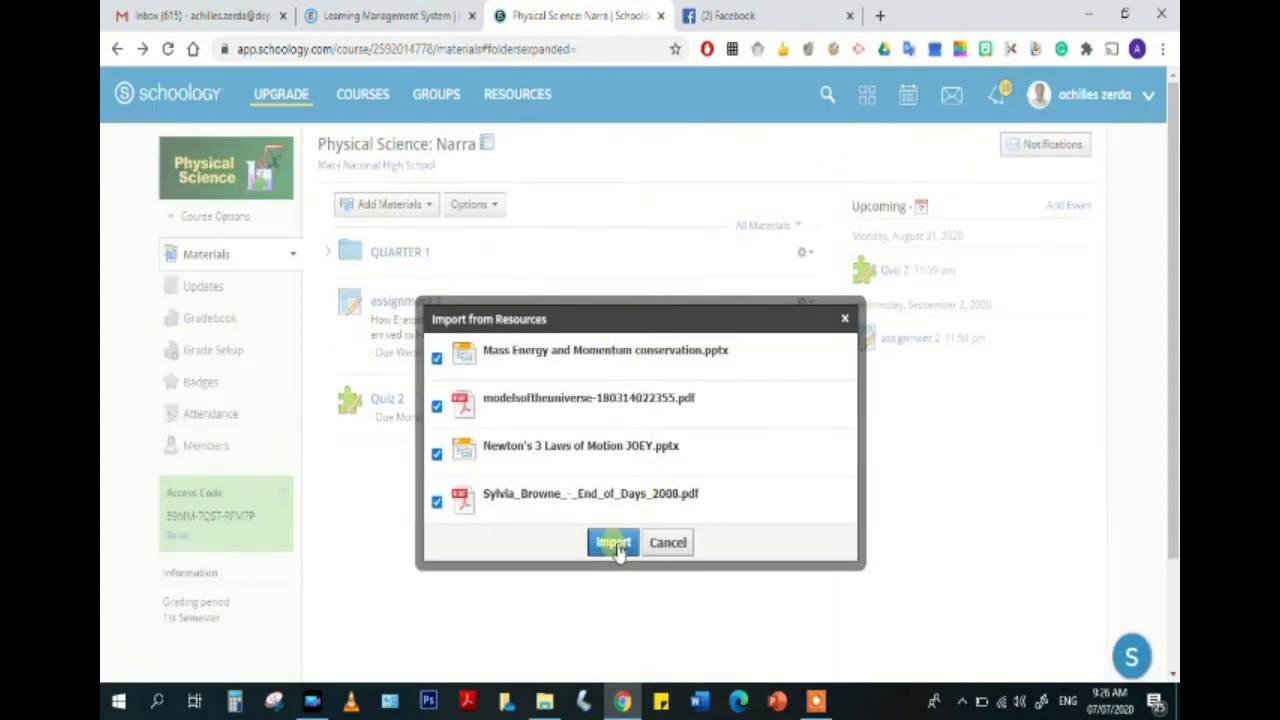
left_click(615, 545)
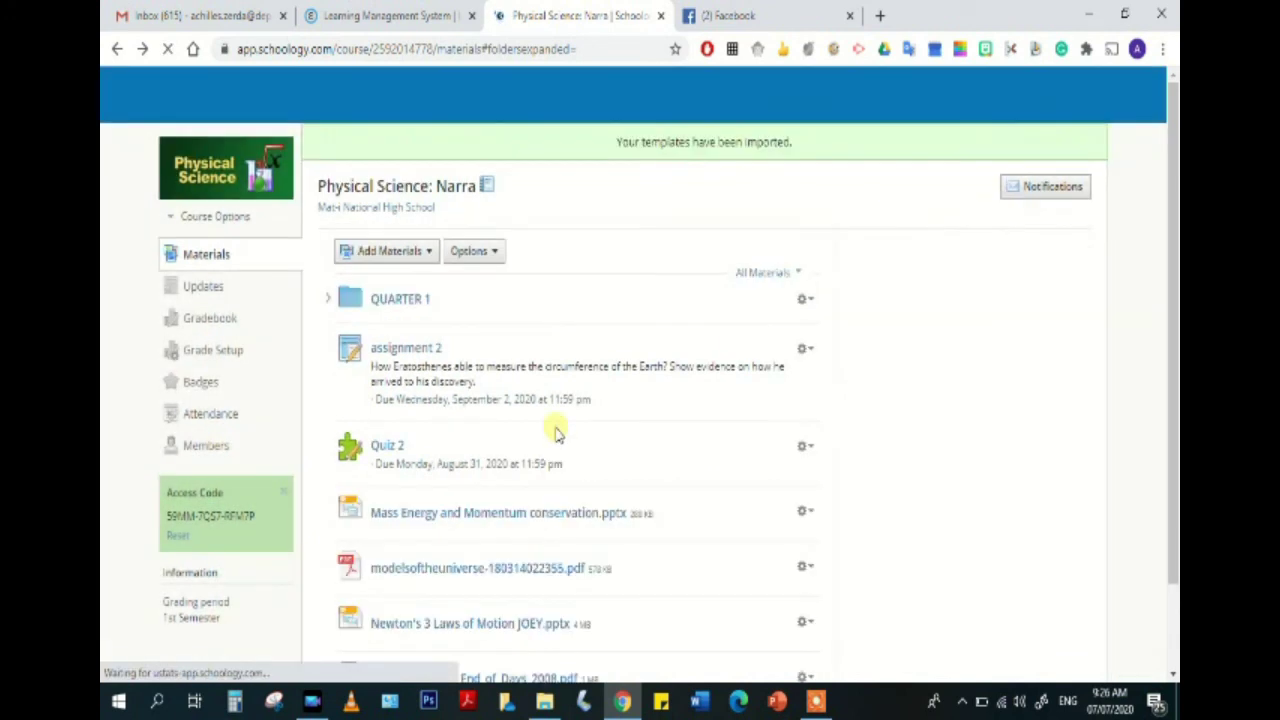
scroll(500, 437, "down", 3)
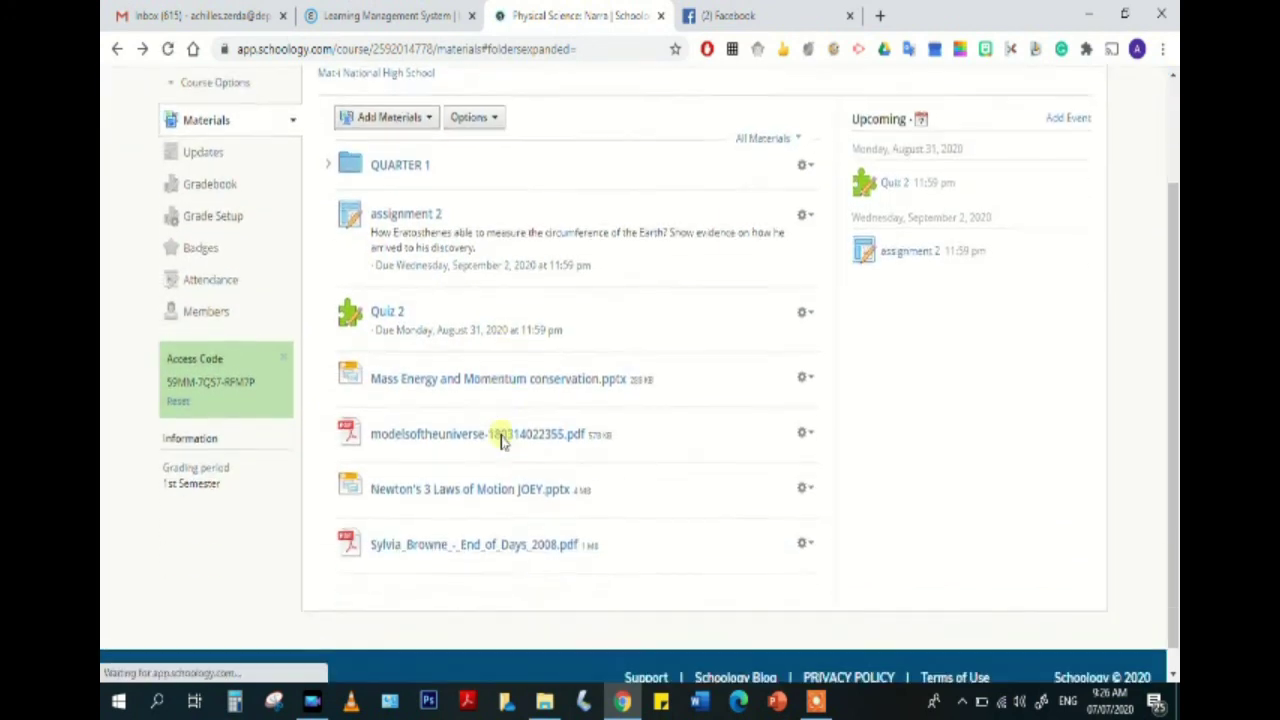
scroll(505, 441, "up", 3)
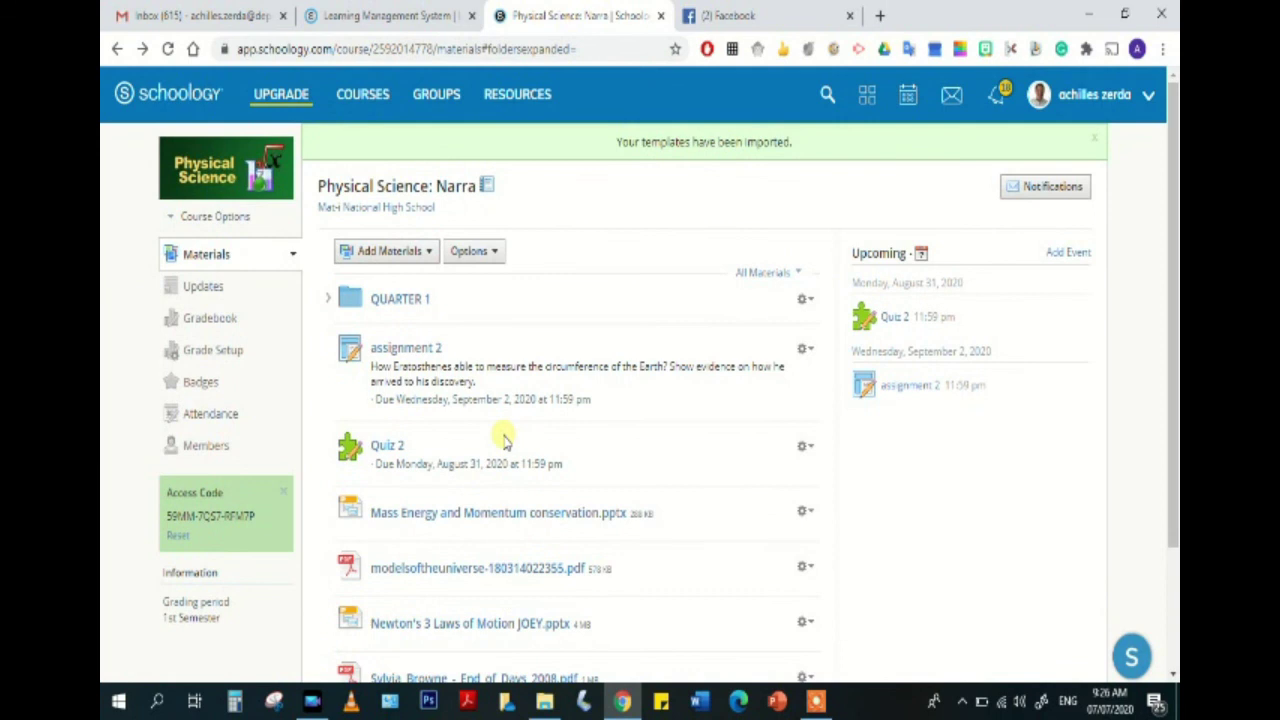
left_click(400, 252)
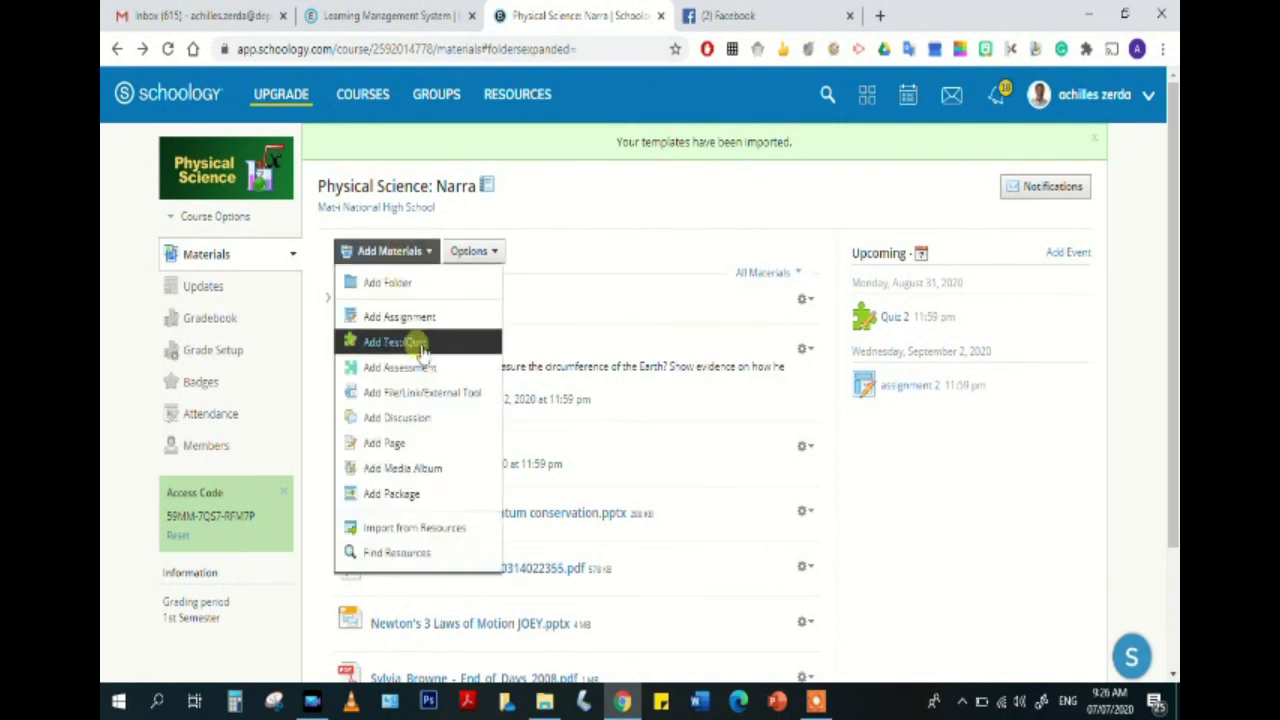
left_click(435, 527)
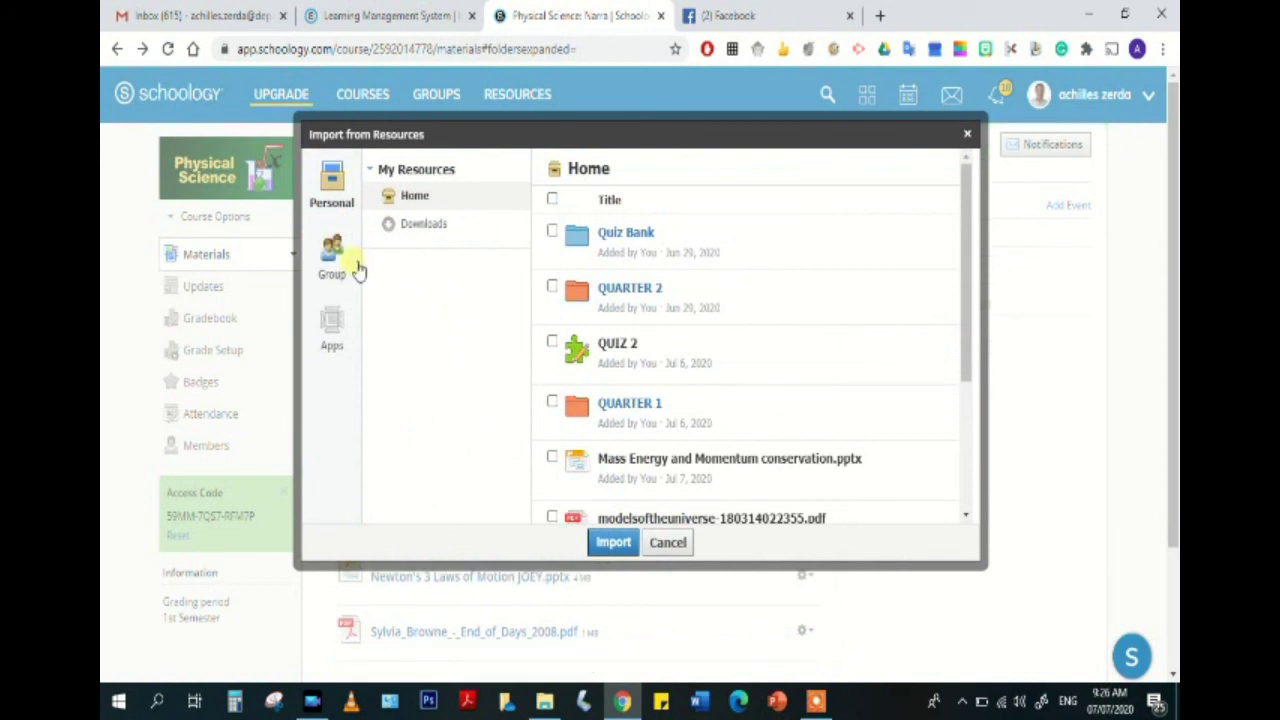
left_click(335, 328)
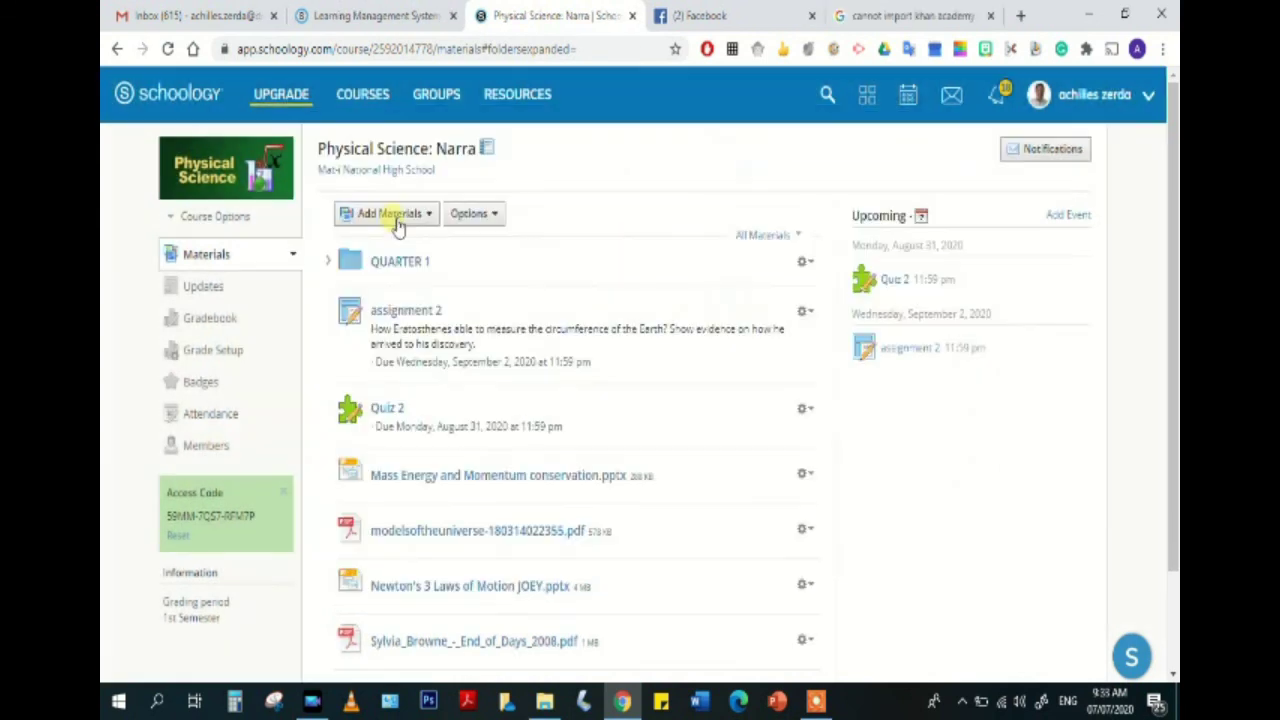
Start another import from resources and search the YouTube resource app for "early models of the universe".
left_click(396, 216)
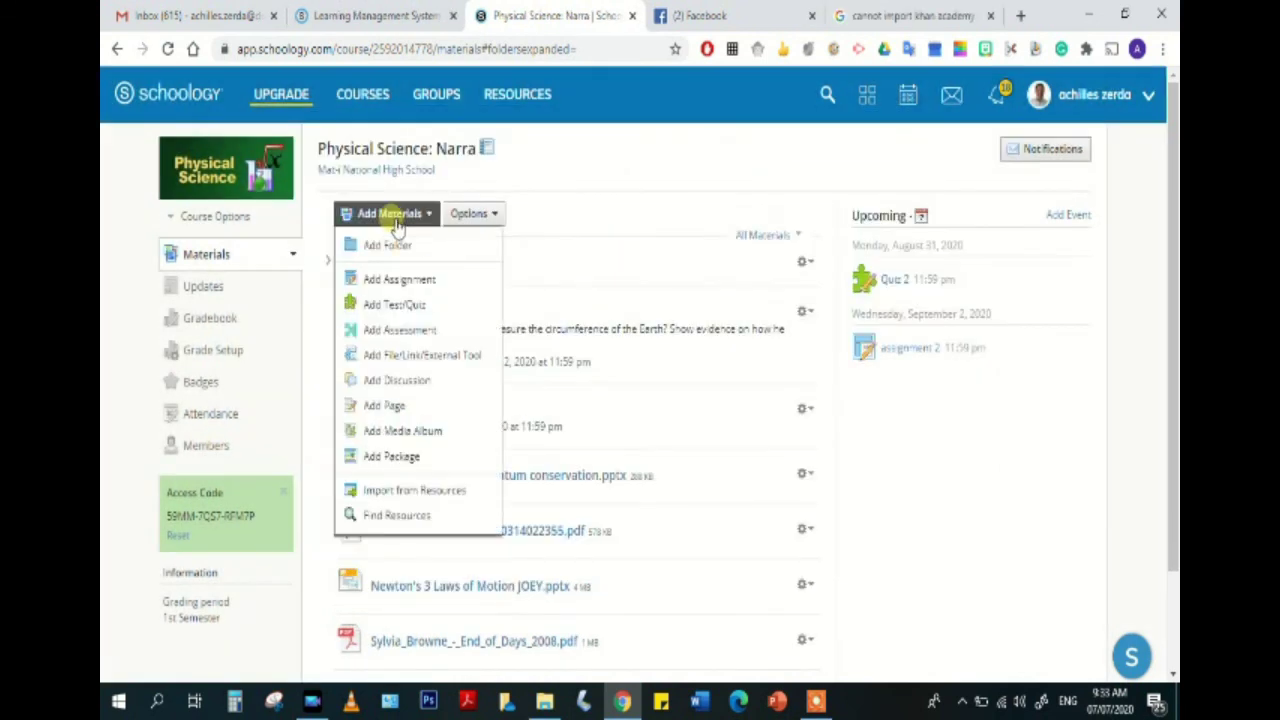
left_click(430, 490)
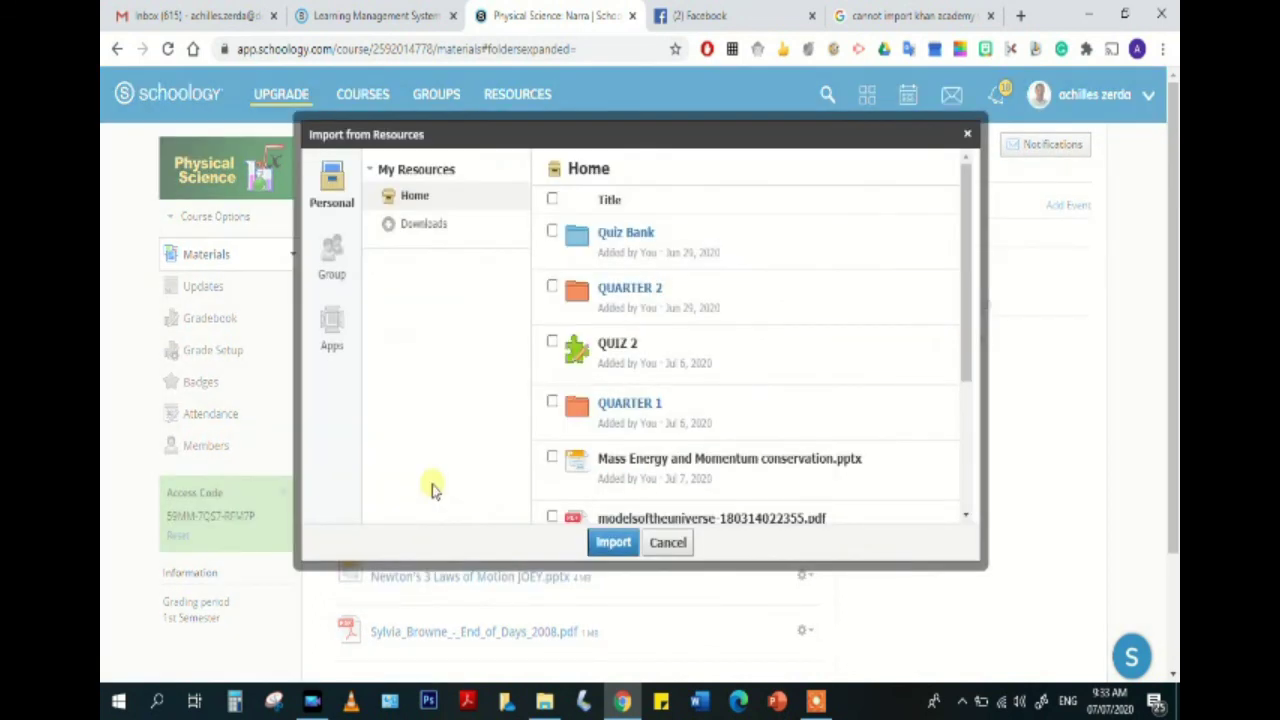
left_click(336, 323)
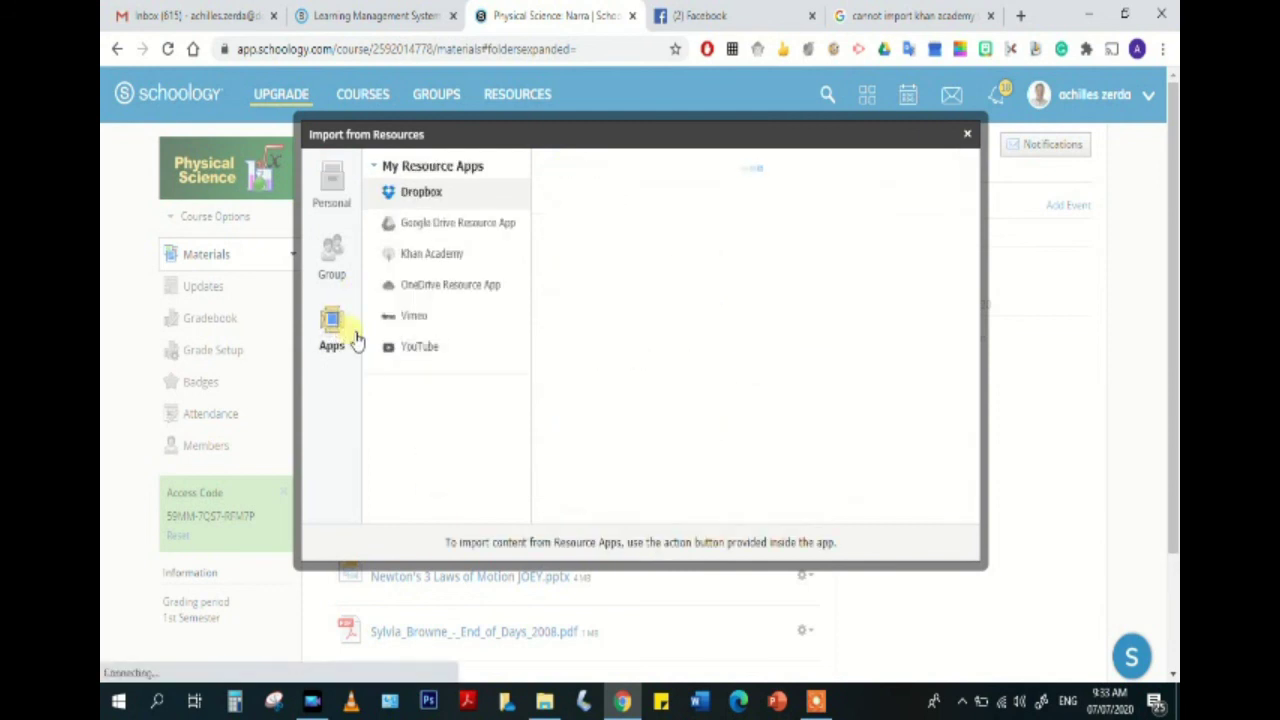
left_click(430, 348)
left_click(668, 214)
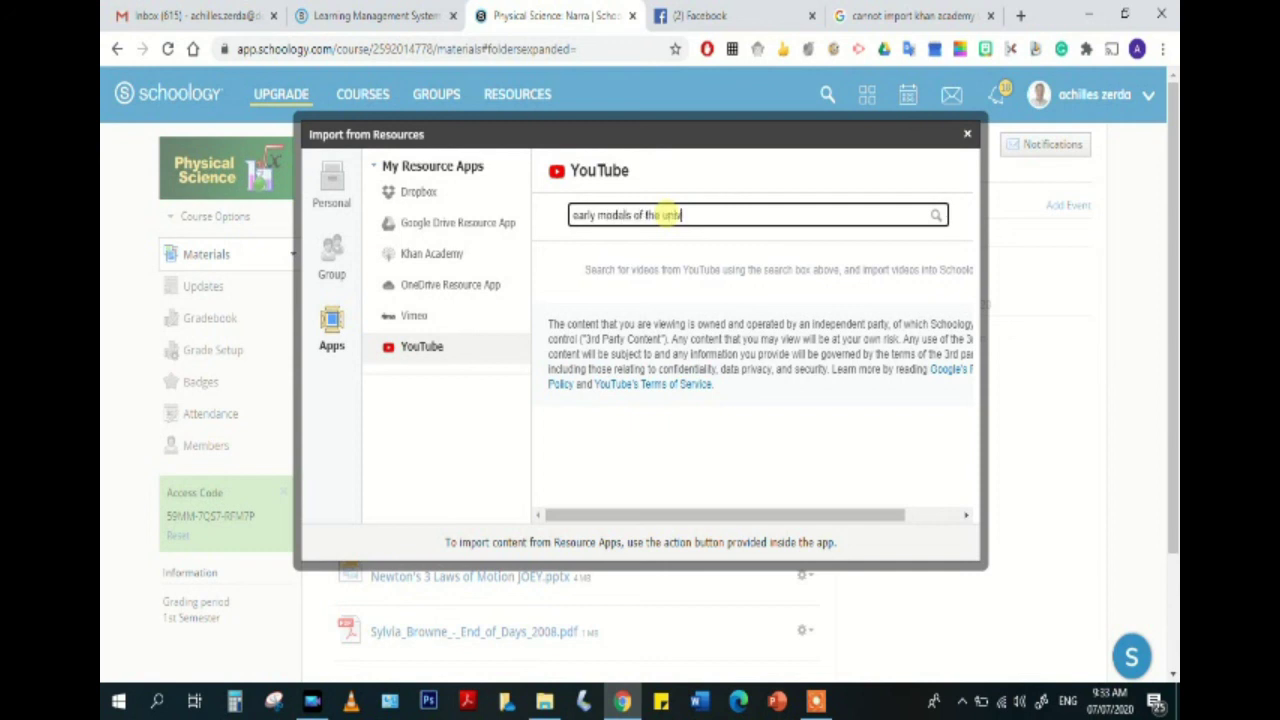
left_click(935, 215)
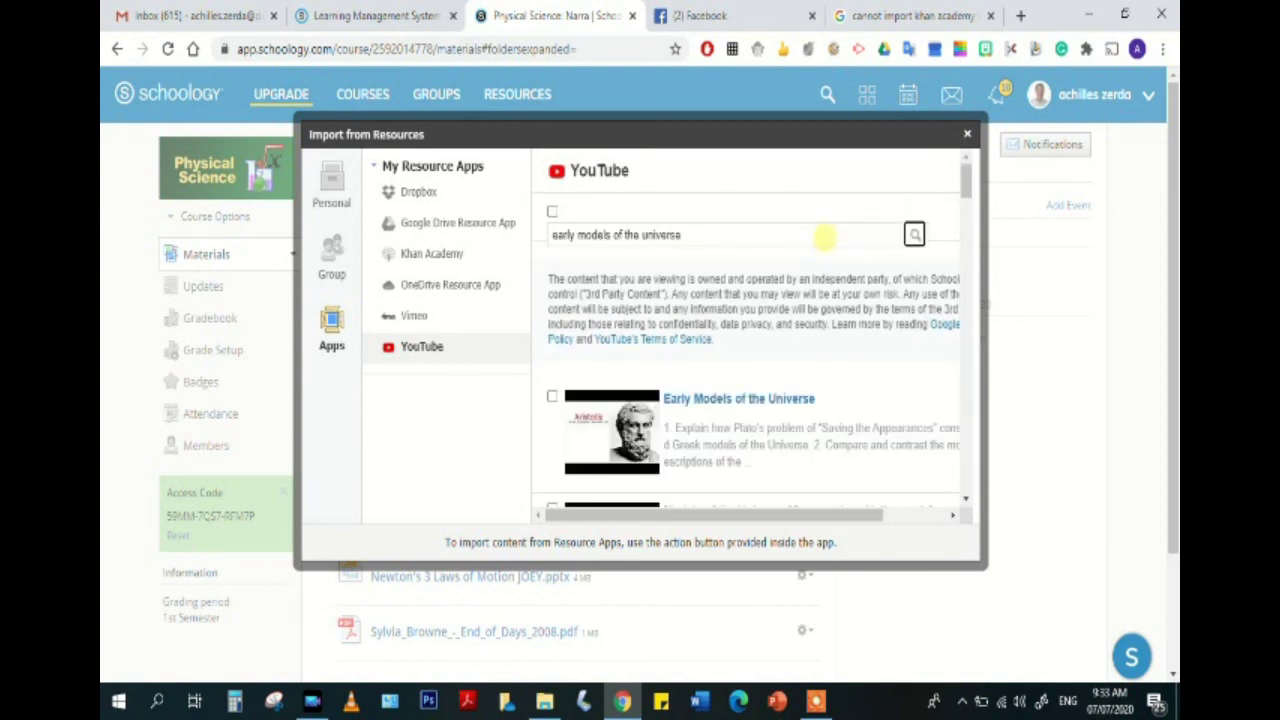
Import the videos "Early Models of the Universe" and "Models of the Universe [Geocentric to Heliocentric]" as embeds and review them in the course materials.
scroll(790, 360, "down", 2)
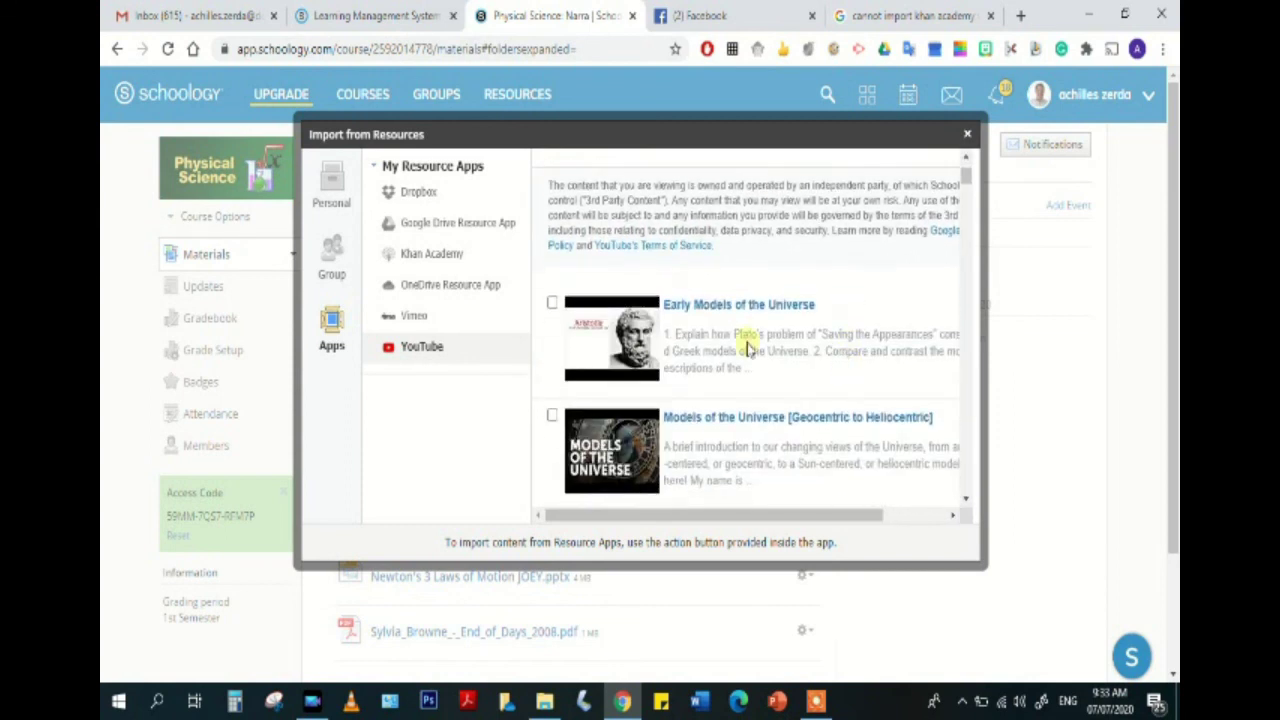
left_click(552, 303)
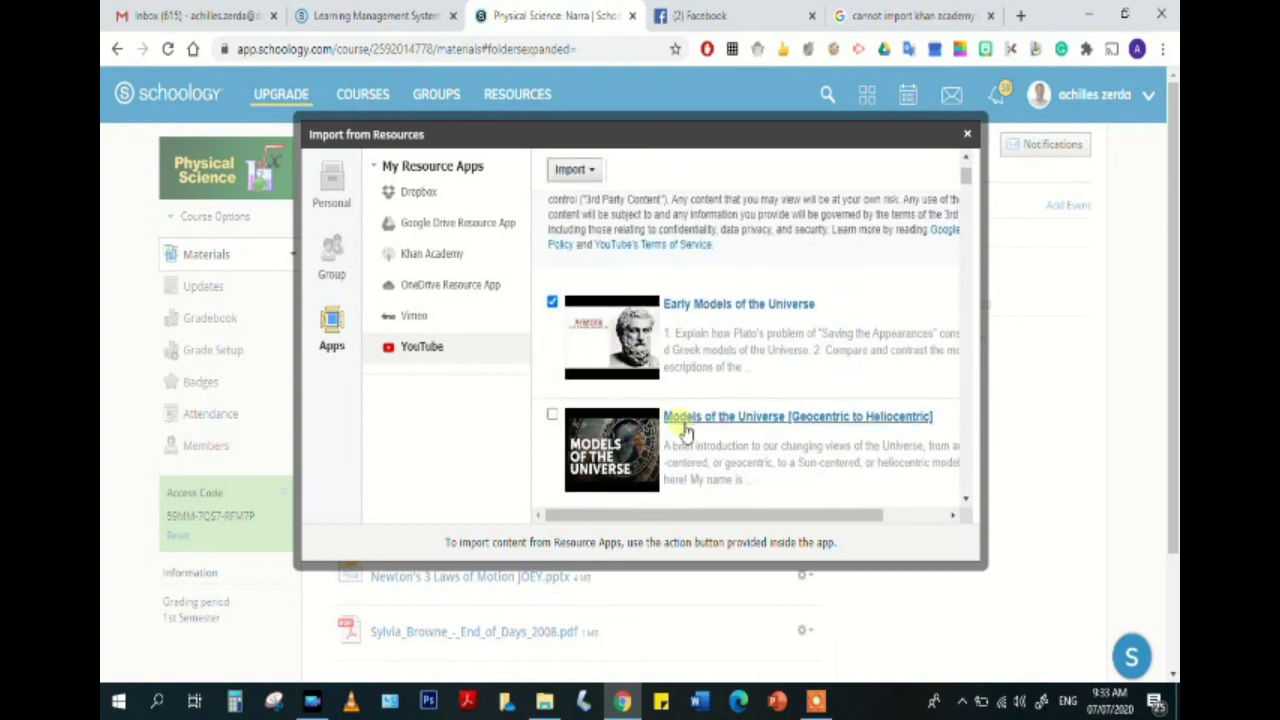
scroll(680, 428, "down", 1)
left_click(552, 321)
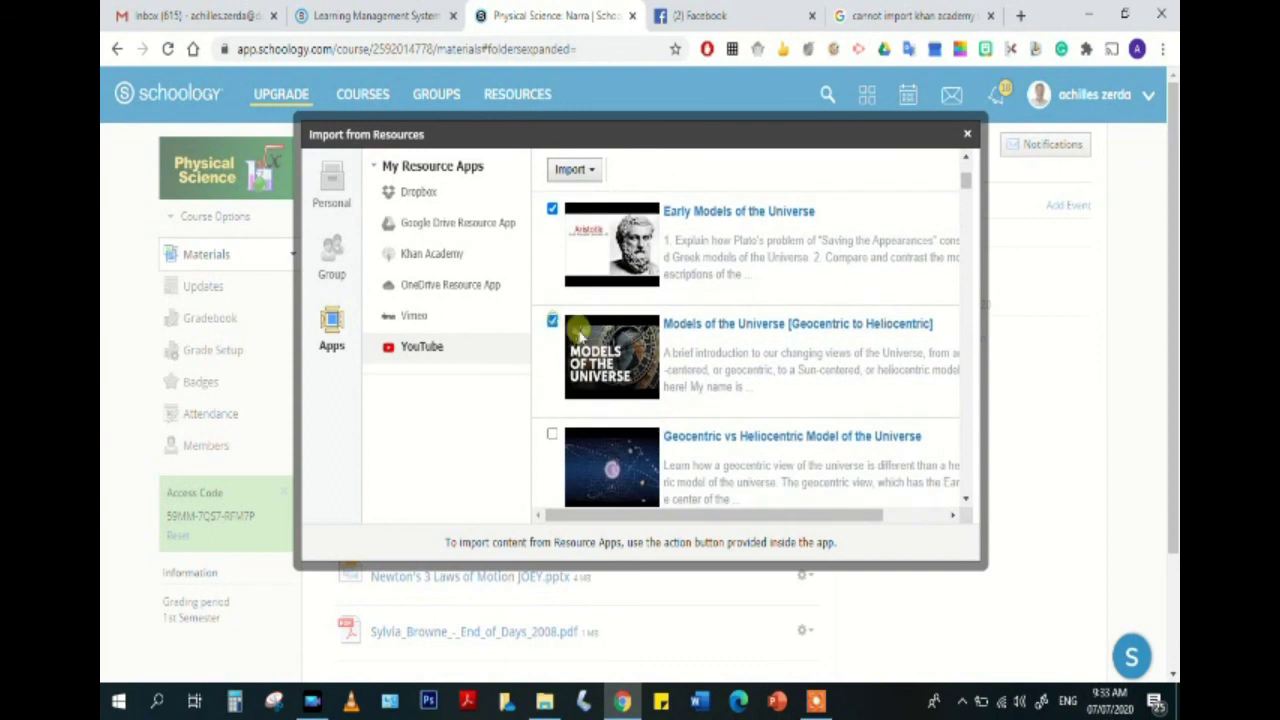
left_click(570, 170)
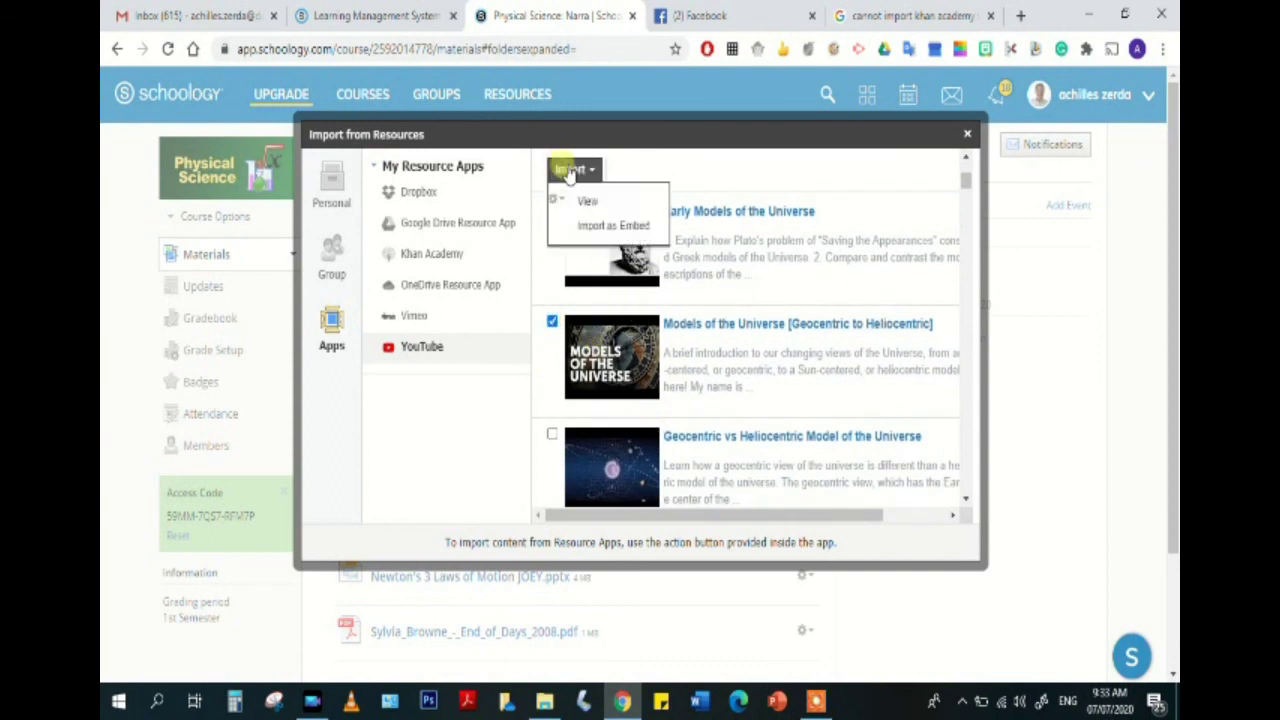
left_click(597, 228)
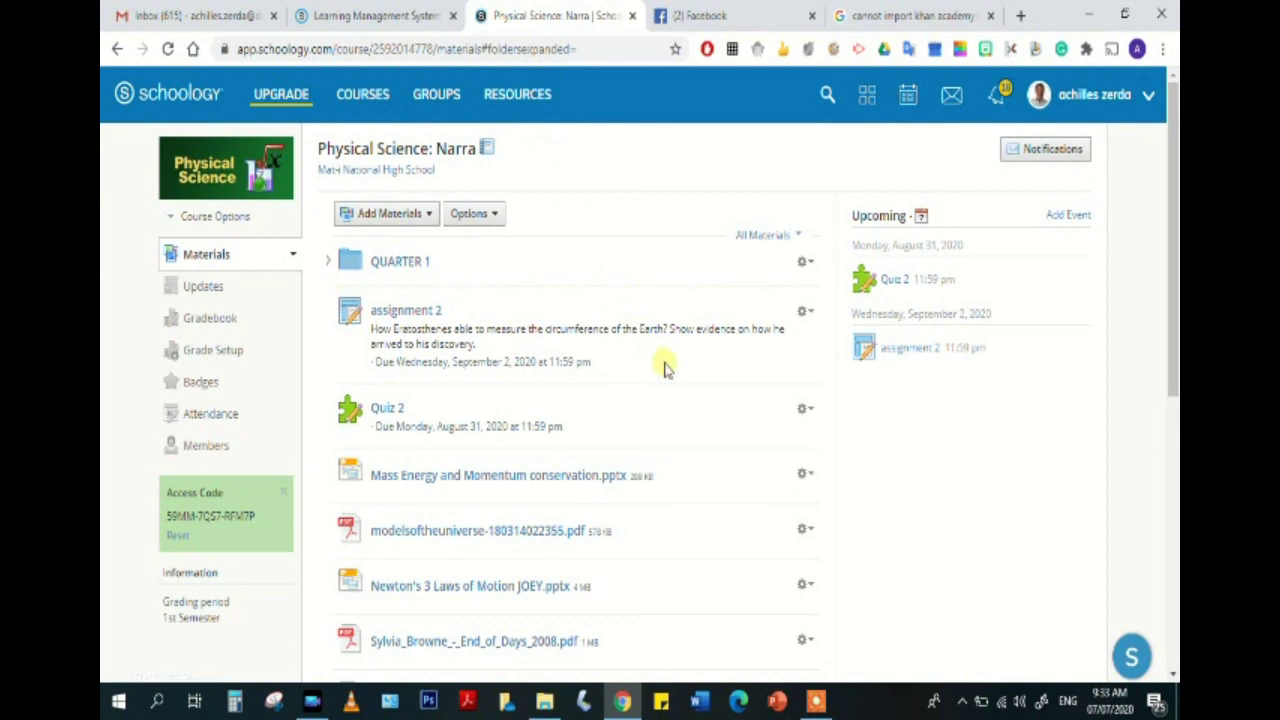
scroll(672, 368, "down", 5)
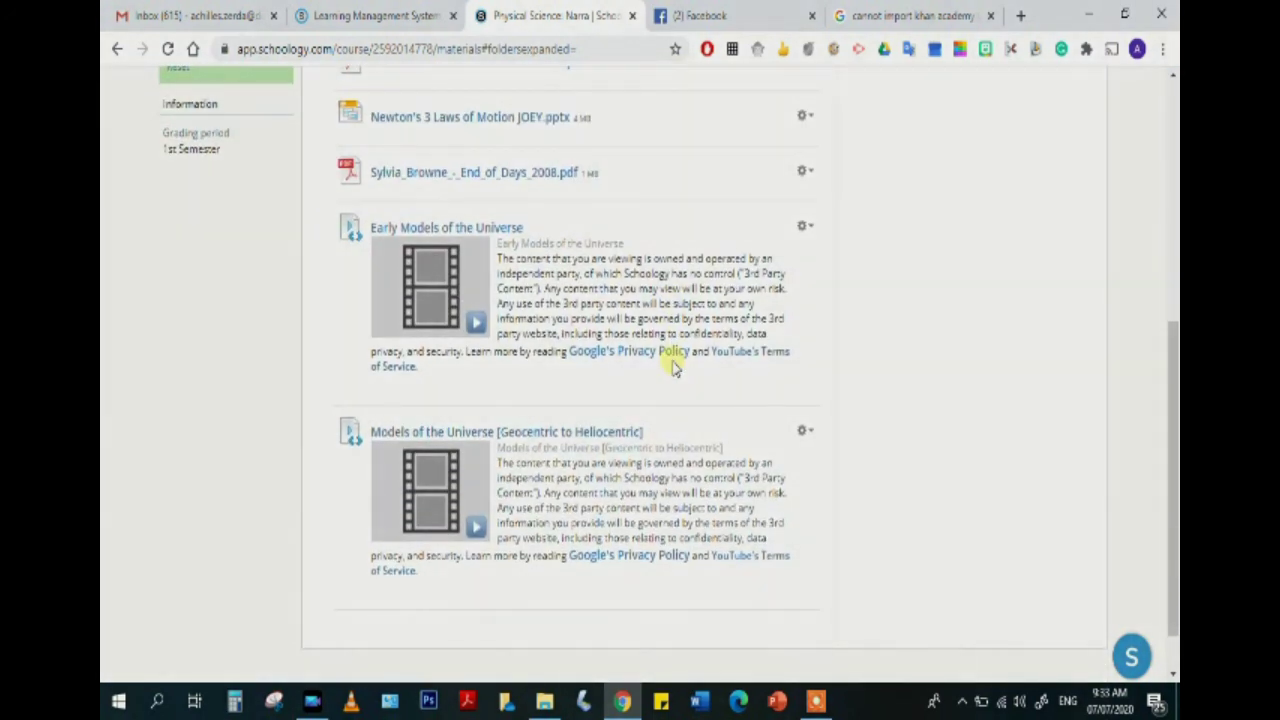
scroll(675, 367, "up", 3)
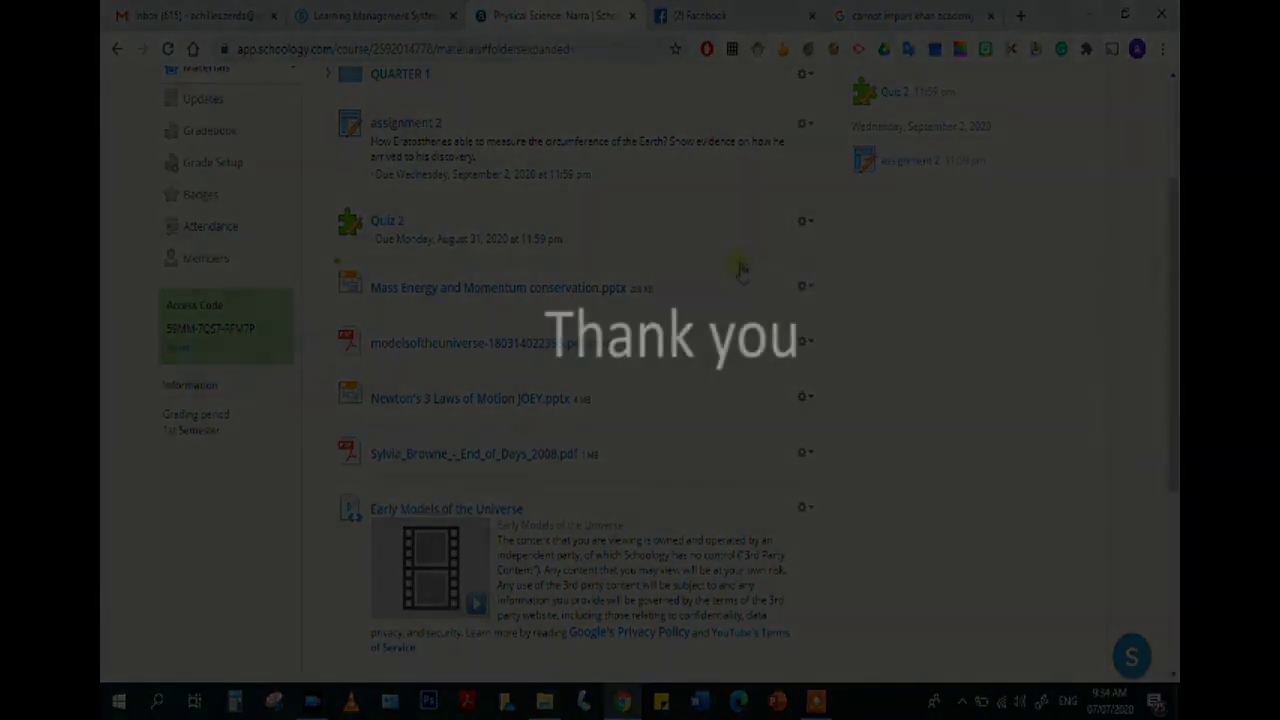
scroll(730, 275, "down", 2)
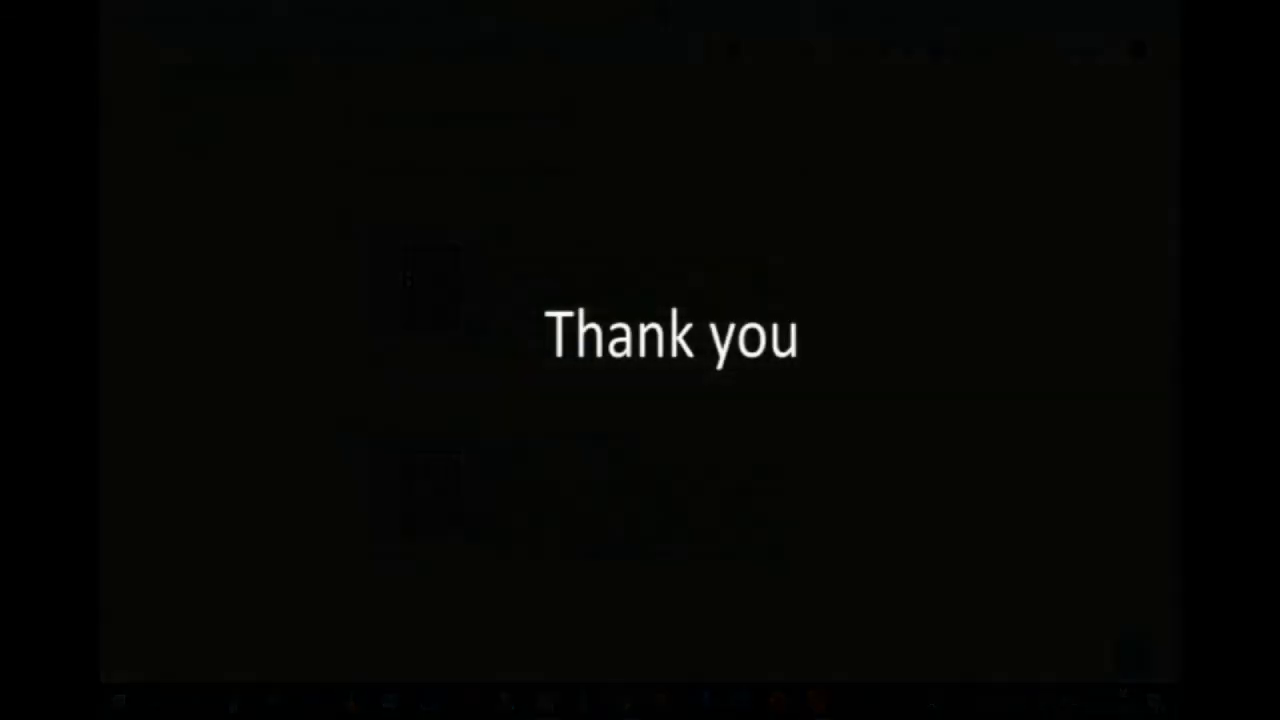